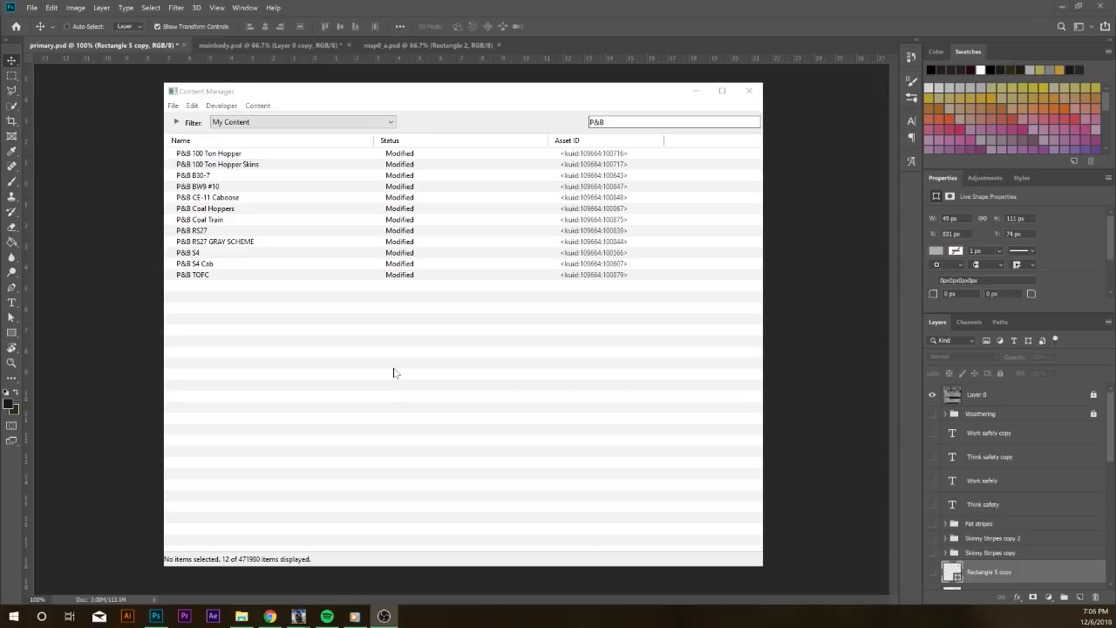
click(392, 347)
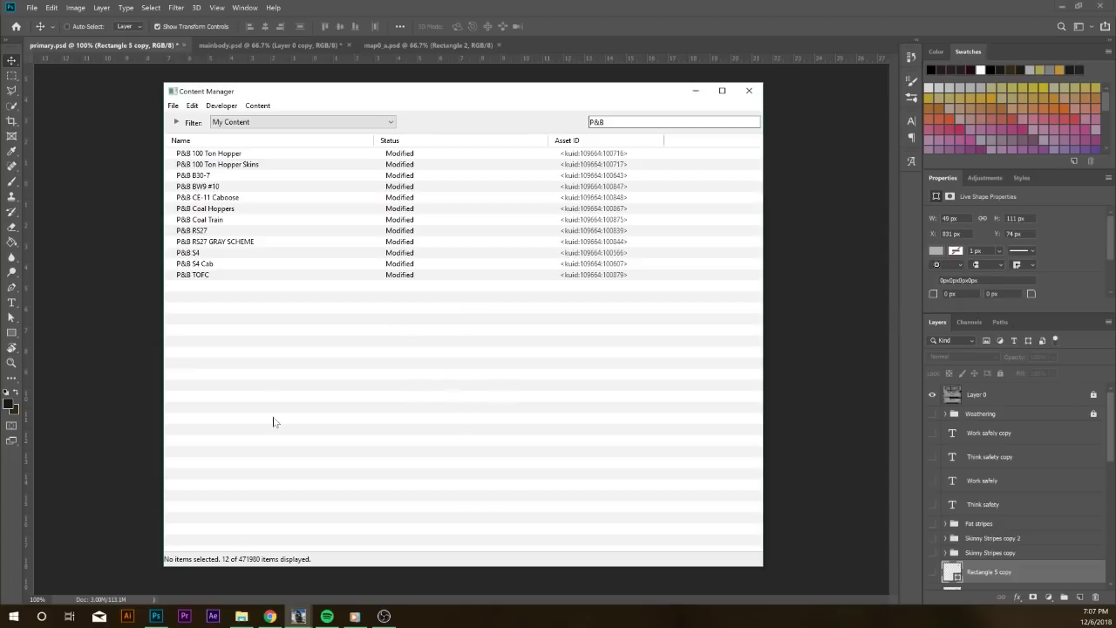
click(554, 13)
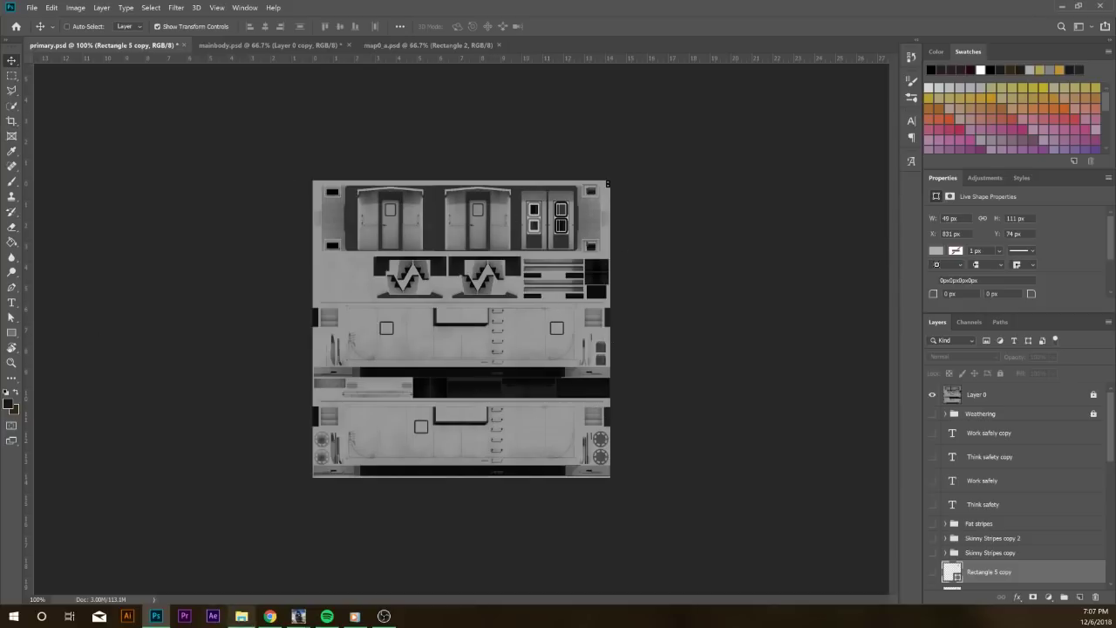
Switch to Content Manager and view the asset details of P&B CE-11 Caboose, closing them when done
mouse_move(297, 618)
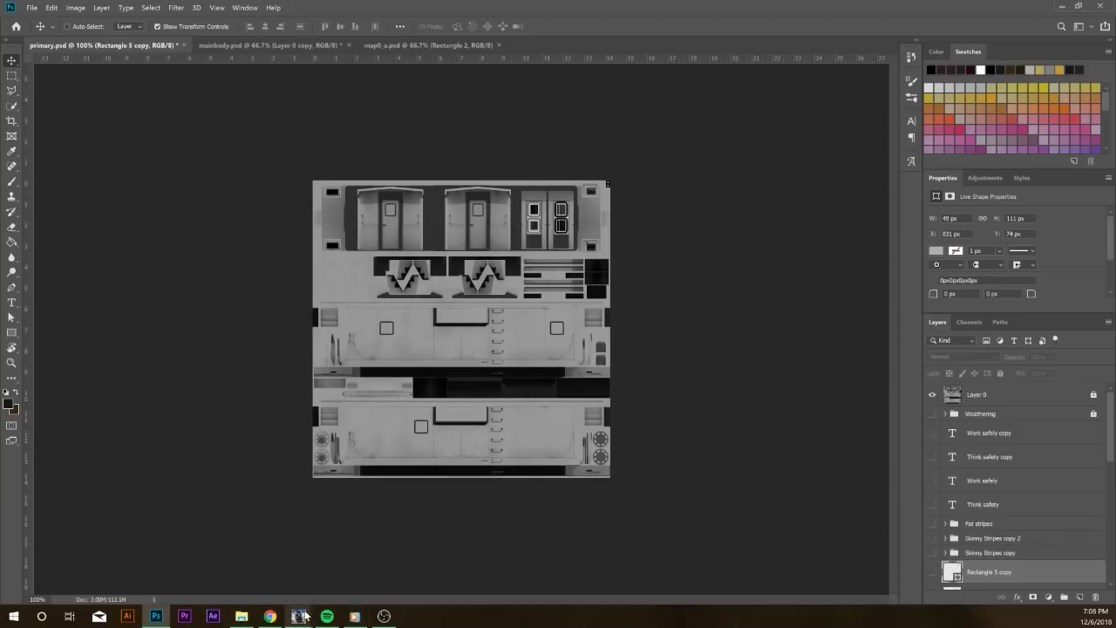
click(306, 589)
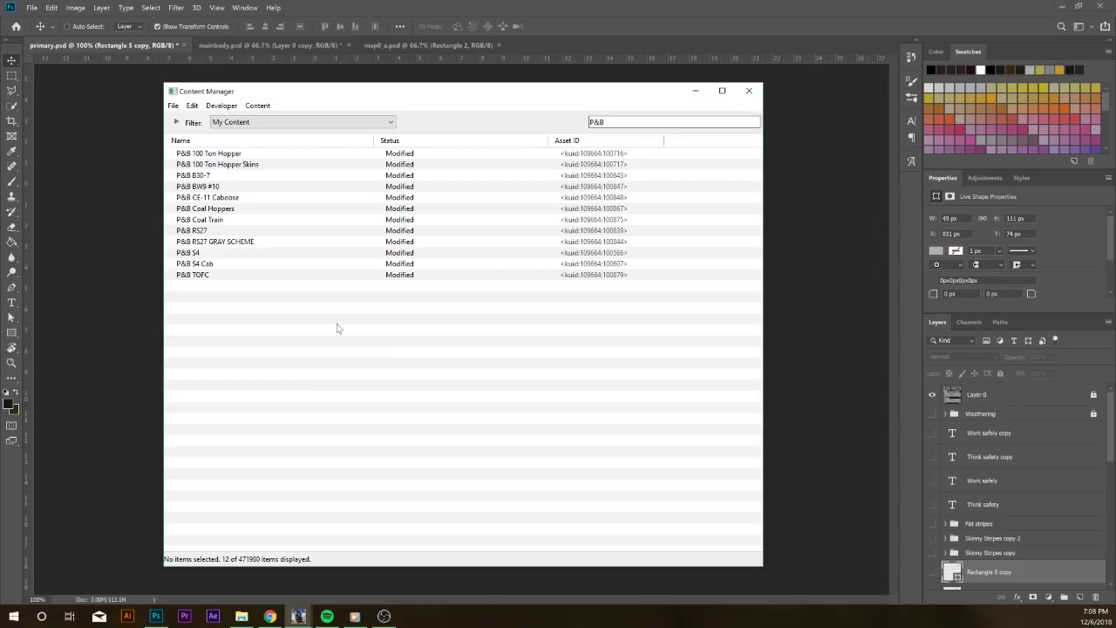
click(262, 200)
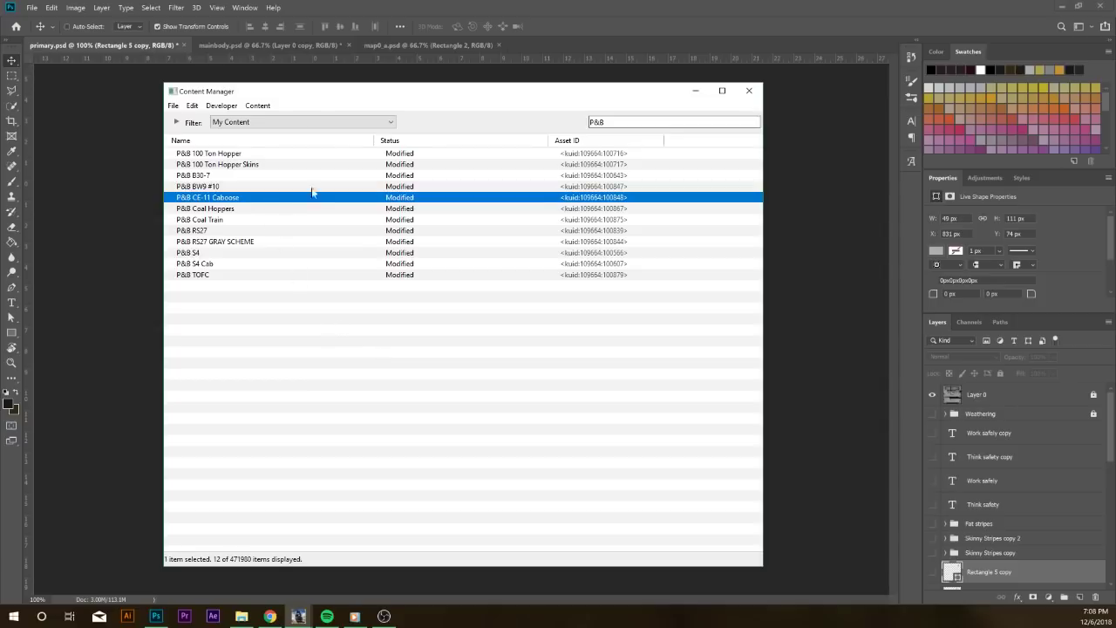
click(255, 122)
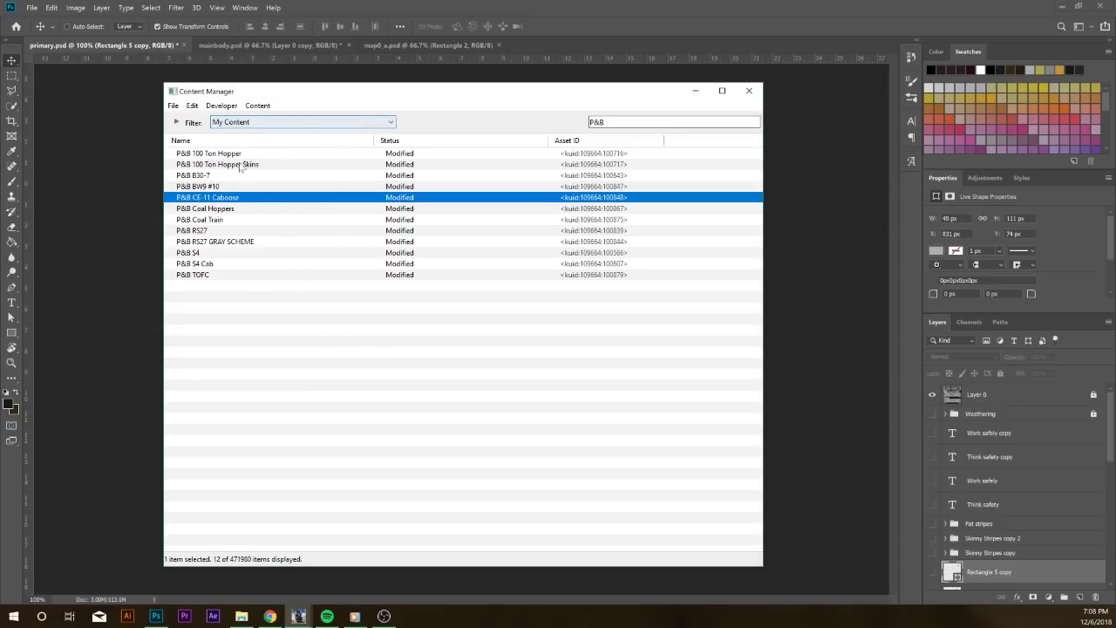
double_click(202, 200)
drag(252, 200, 260, 165)
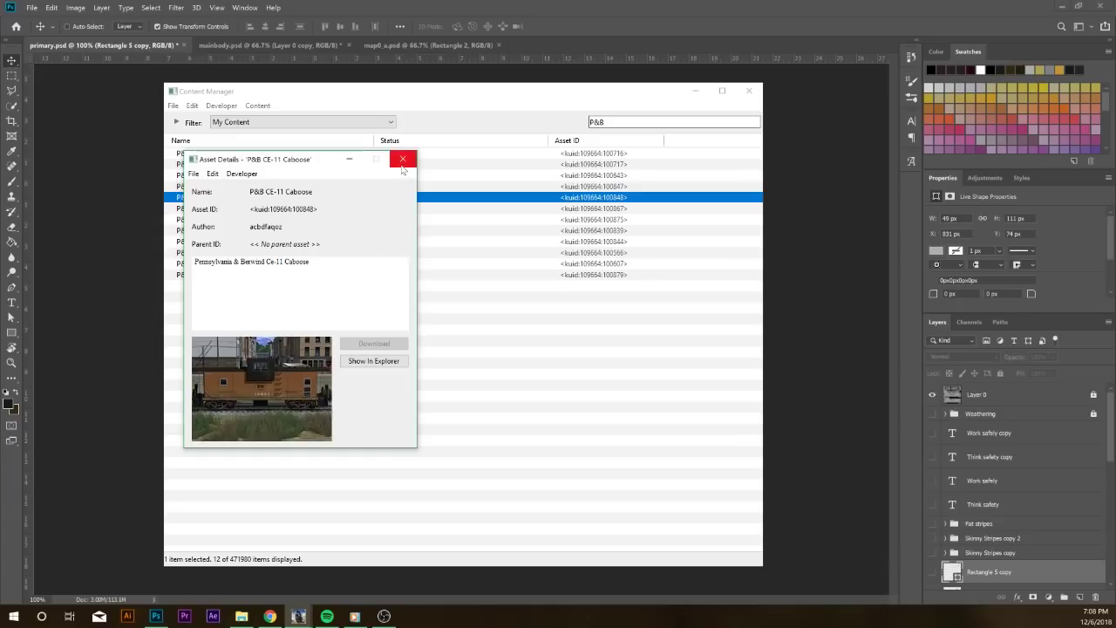
click(402, 160)
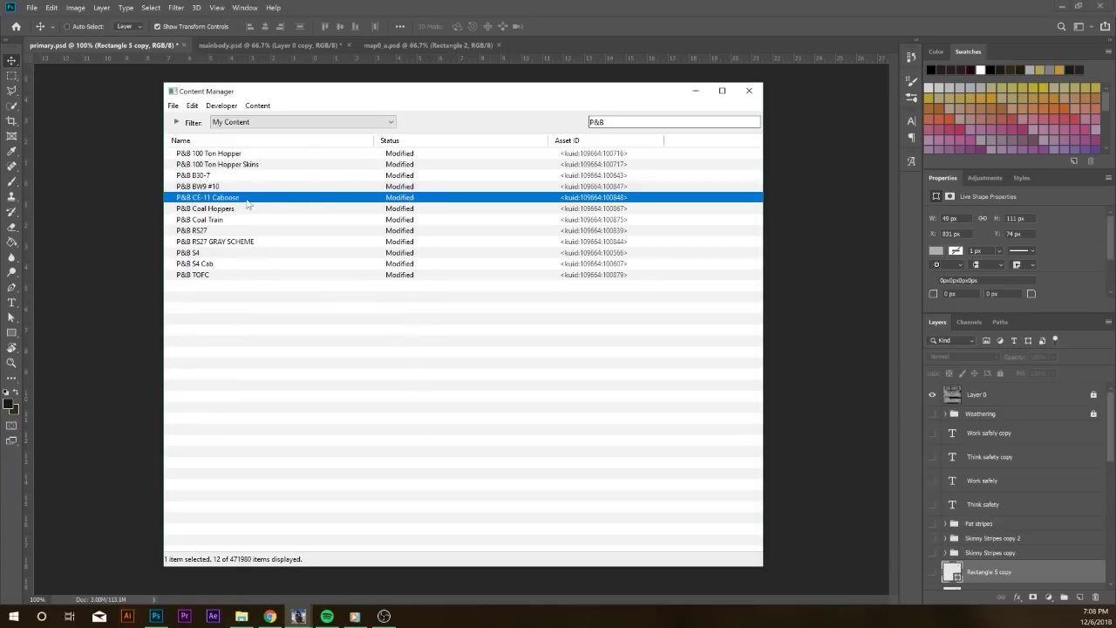
Clone the P&B CE-11 Caboose asset and move the task window aside
click(221, 187)
click(221, 198)
click(228, 109)
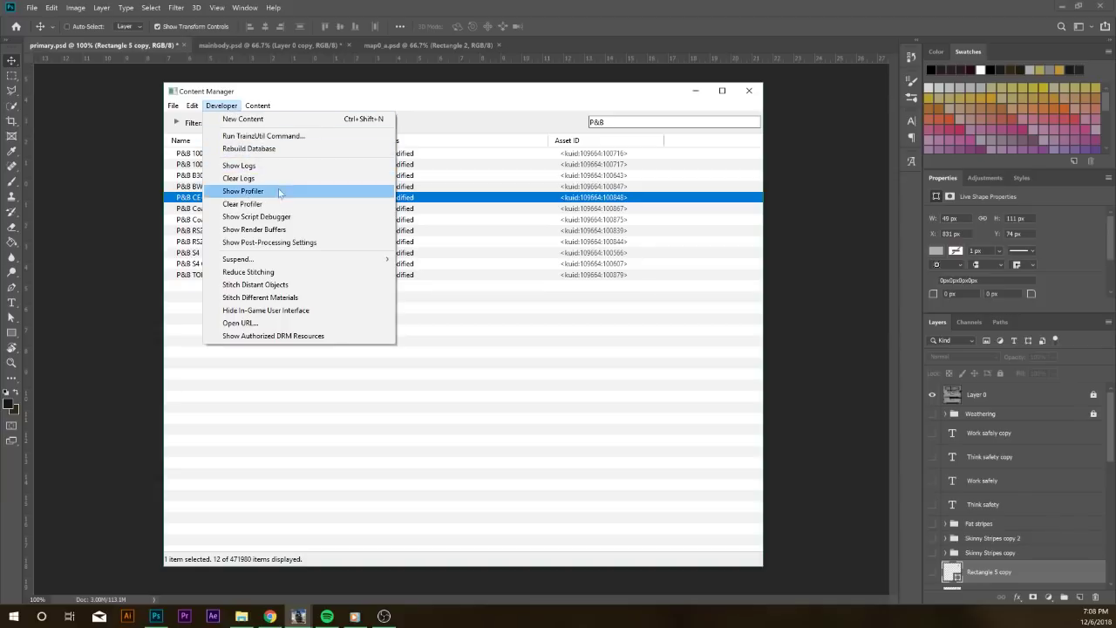
mouse_move(258, 109)
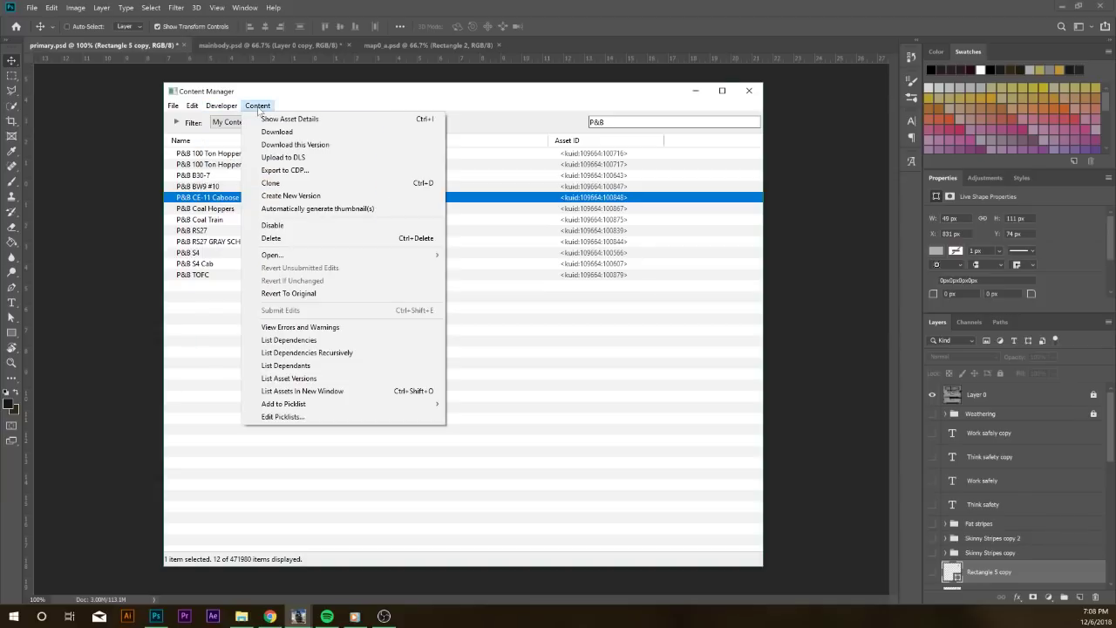
click(294, 184)
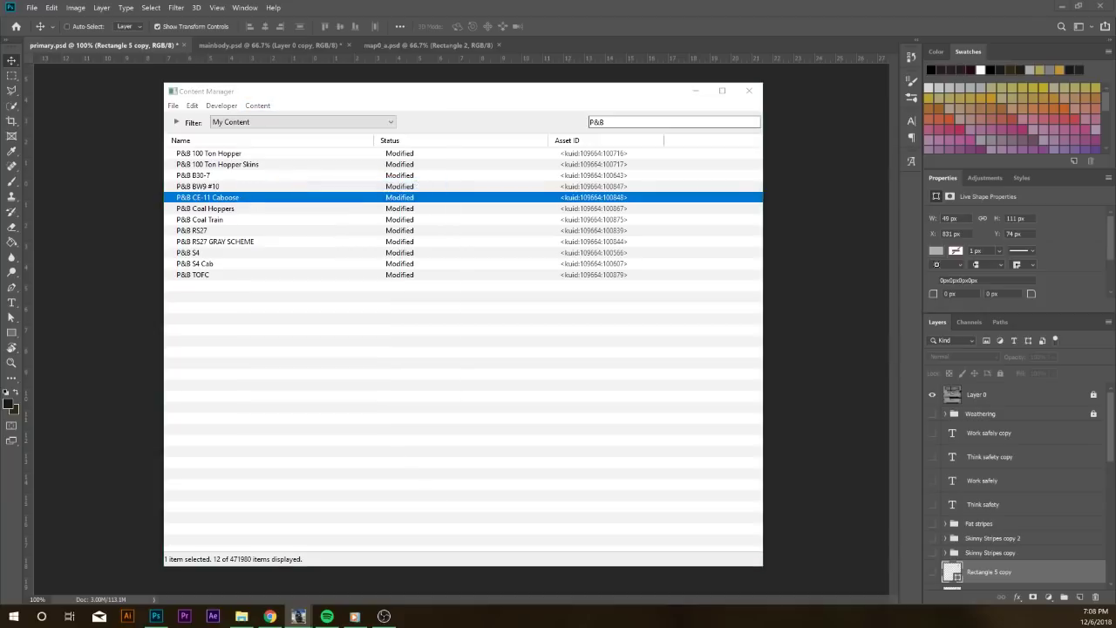
drag(352, 149, 590, 147)
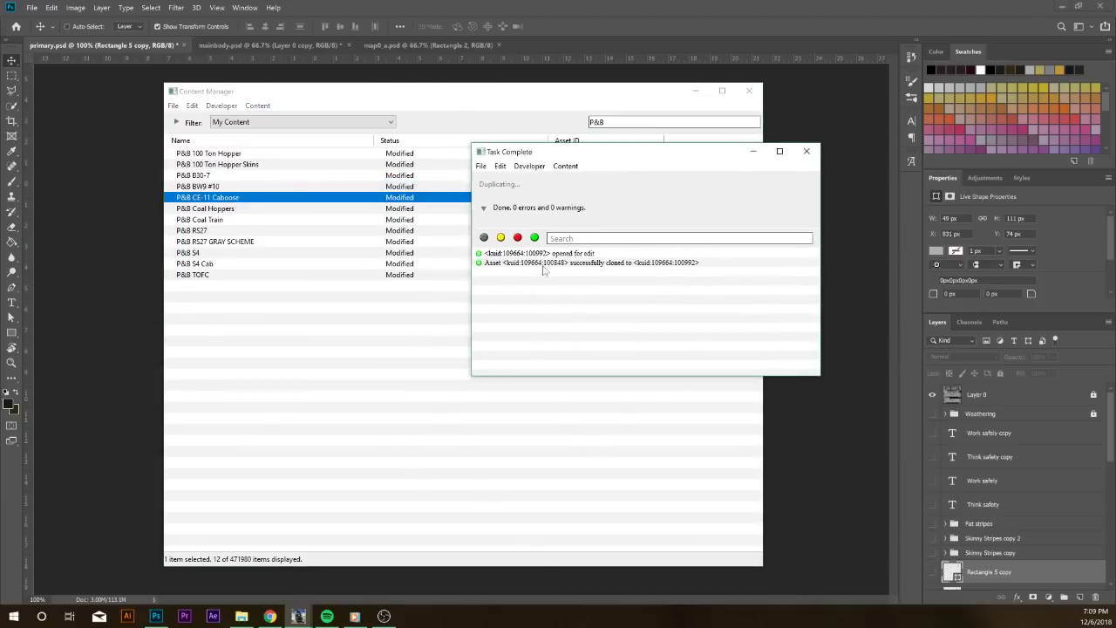
drag(571, 149, 746, 160)
Filter the content list to Today without any search text, and select the cloned New Asset
click(516, 94)
click(363, 122)
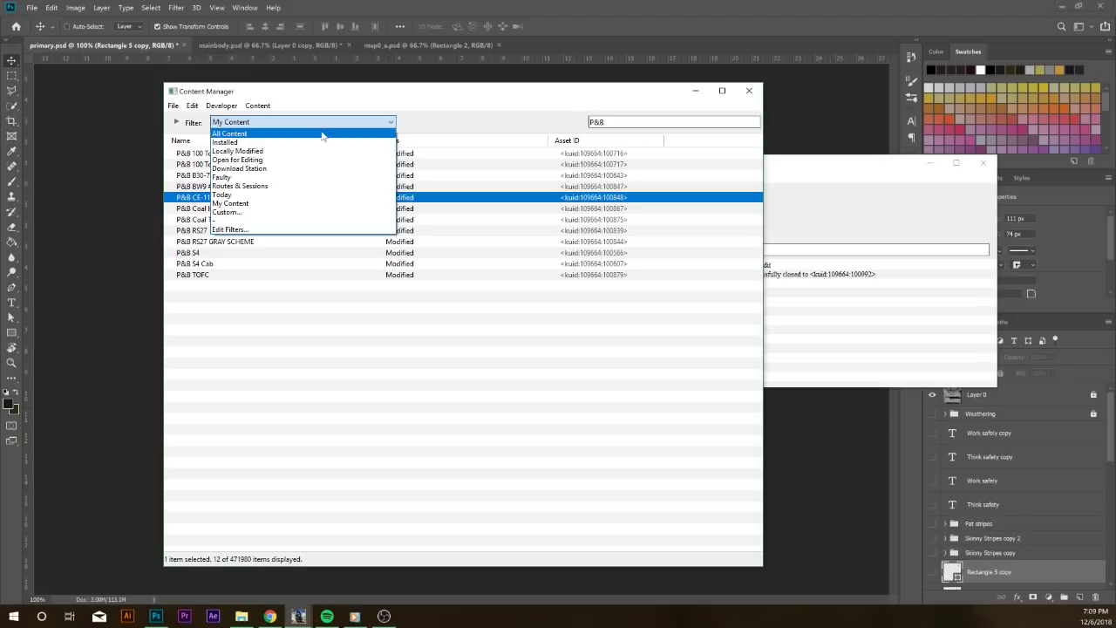
click(305, 195)
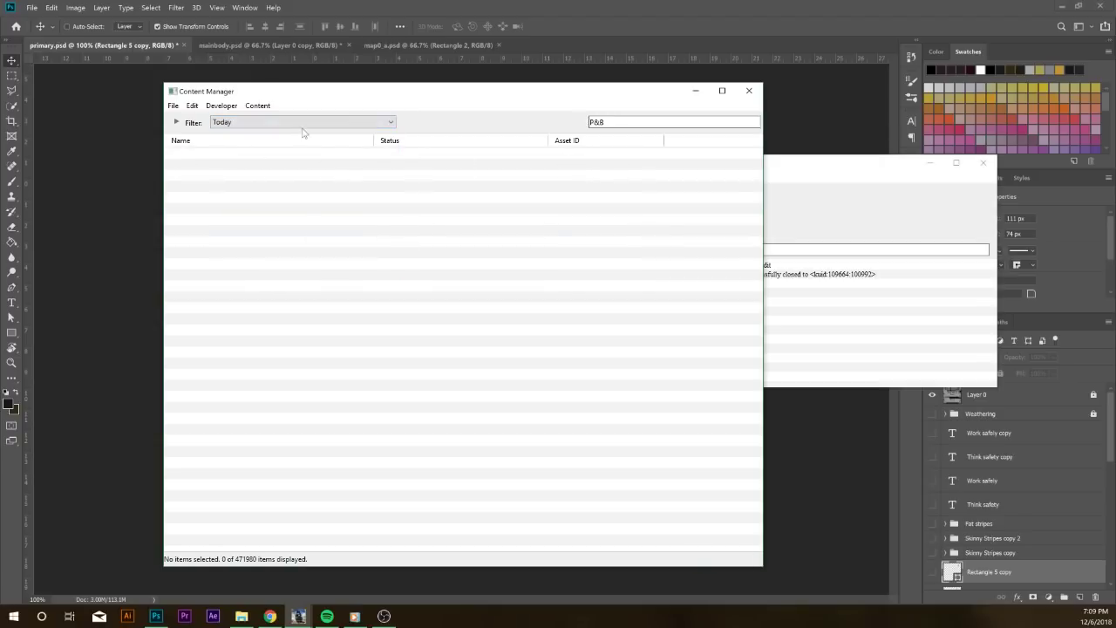
key(Tab)
key(BackSpace)
click(210, 166)
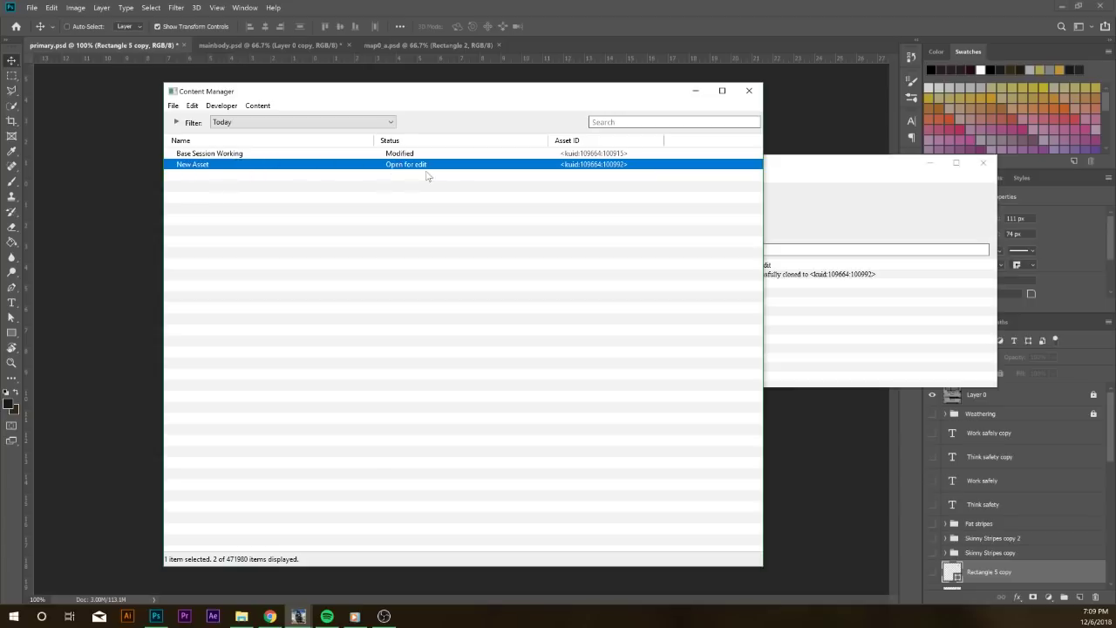
Show the New Asset's folder in File Explorer
right_click(334, 169)
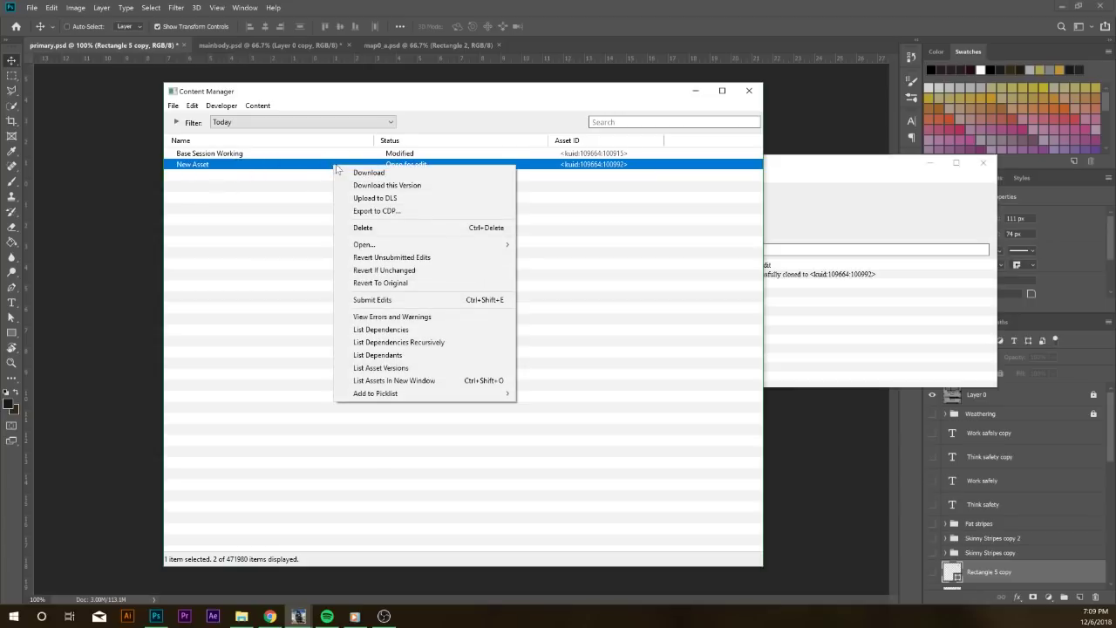
right_click(273, 172)
right_click(273, 169)
mouse_move(349, 245)
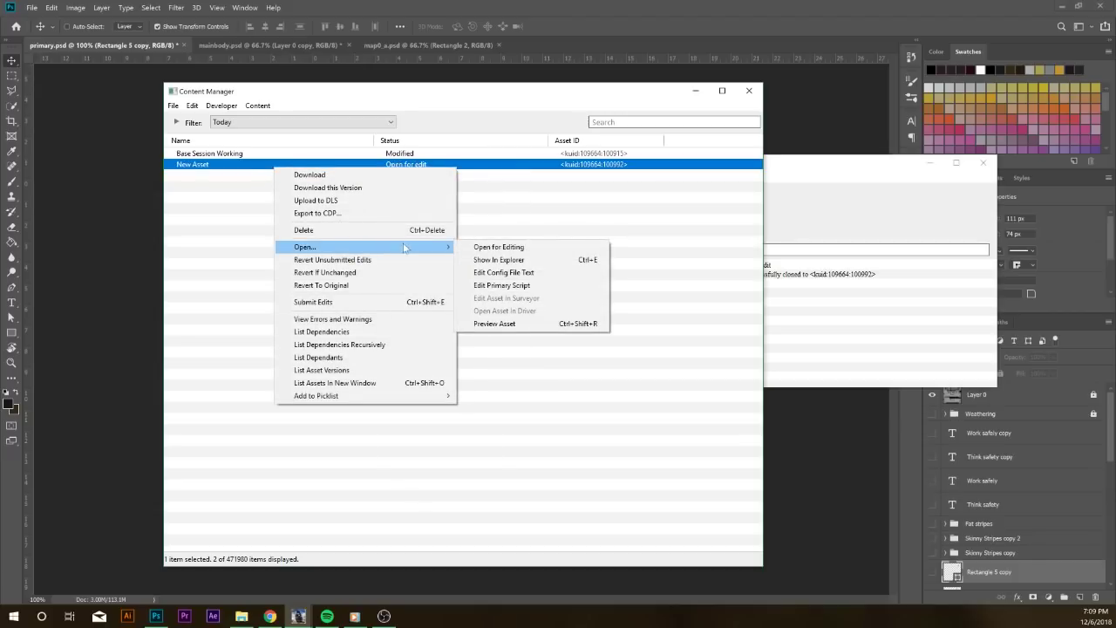
click(511, 260)
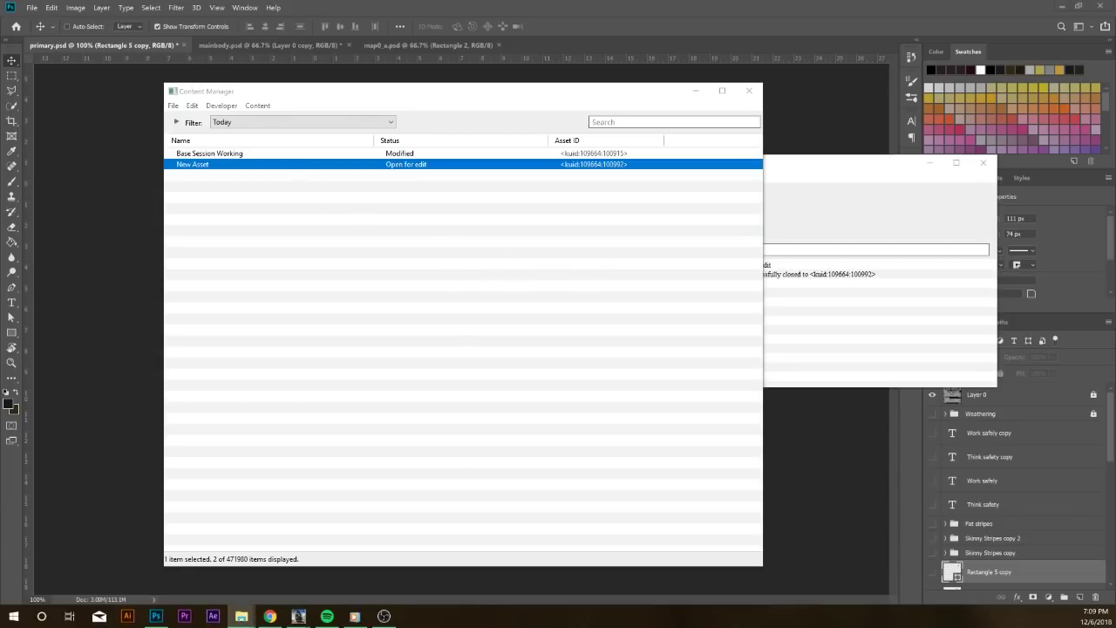
drag(689, 177, 652, 172)
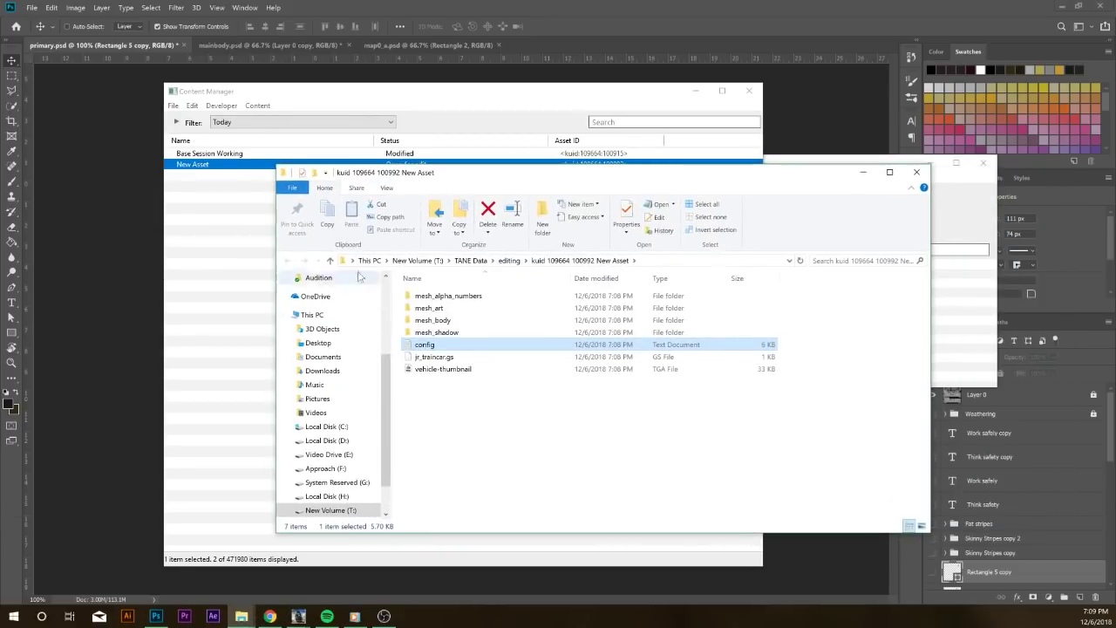
drag(568, 172, 607, 134)
Examine the mesh_art and mesh_body subfolders for texture files, ending back in the asset's main folder
click(488, 258)
click(484, 270)
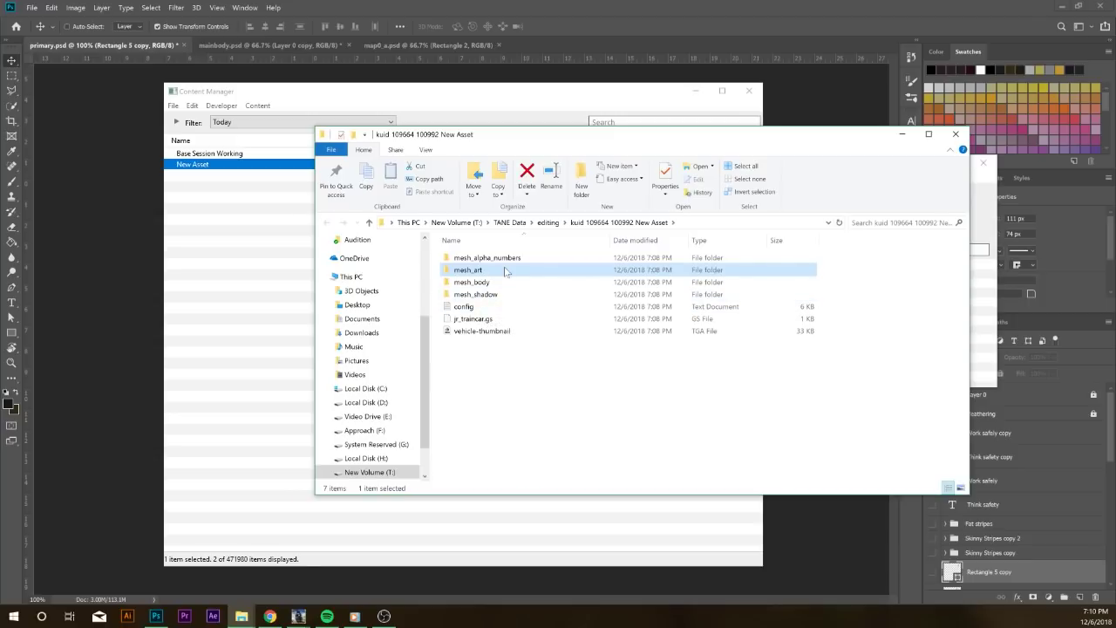
double_click(506, 272)
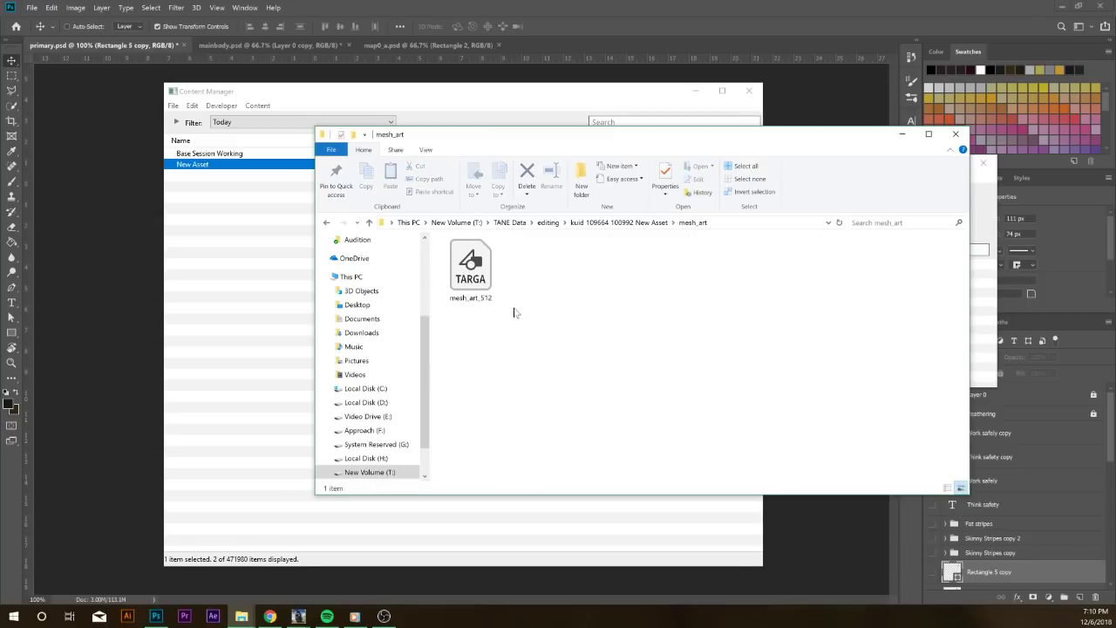
key(alt+Left)
double_click(516, 282)
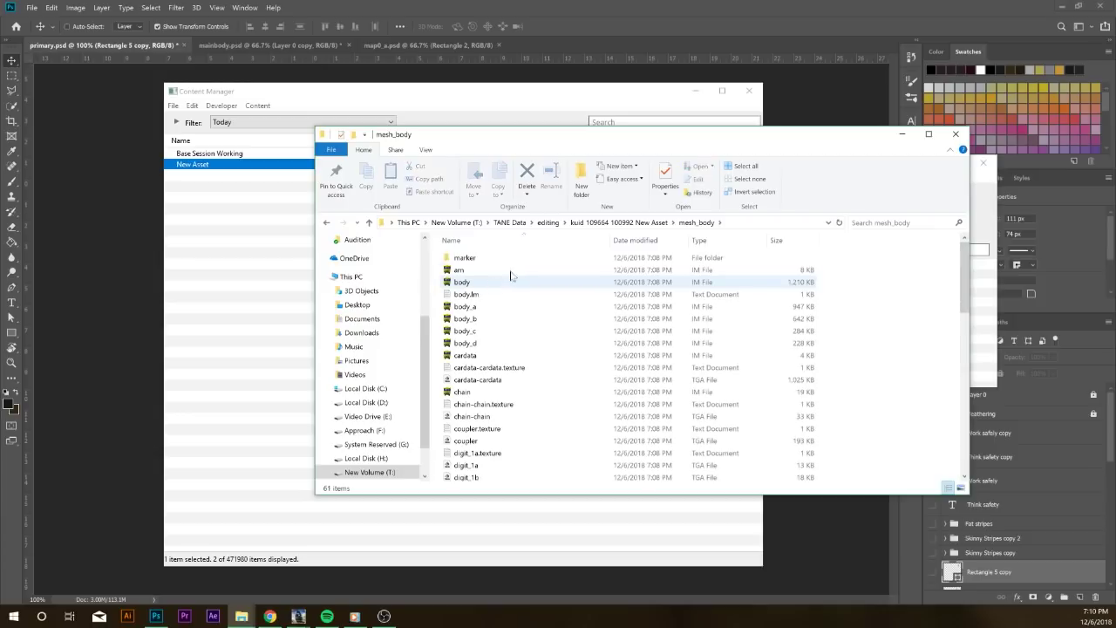
drag(560, 141, 567, 106)
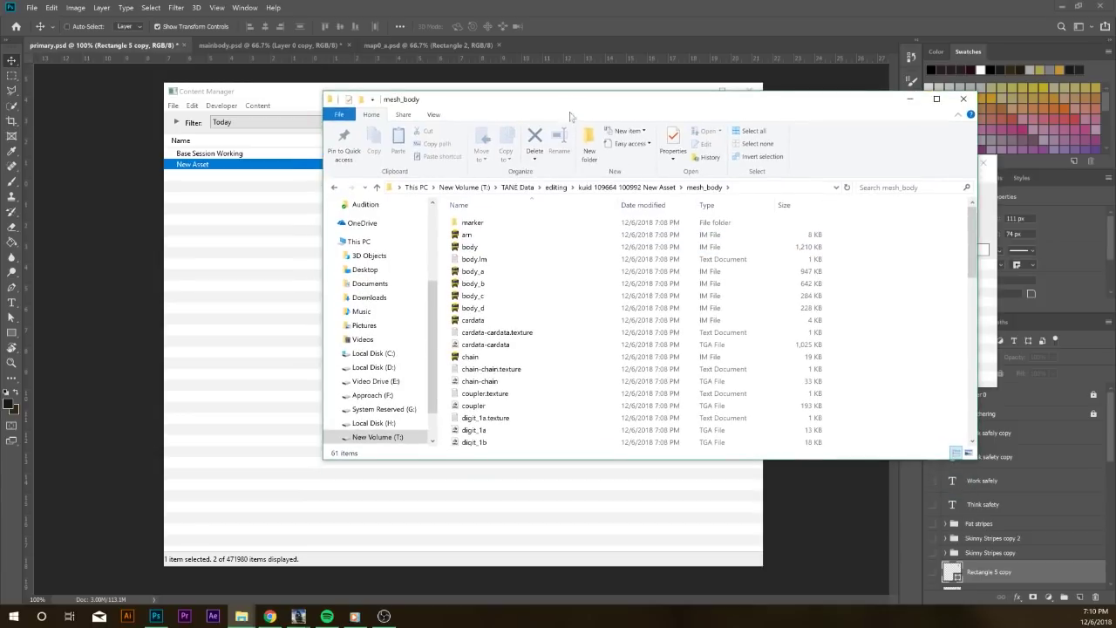
scroll(650, 288, down, 3)
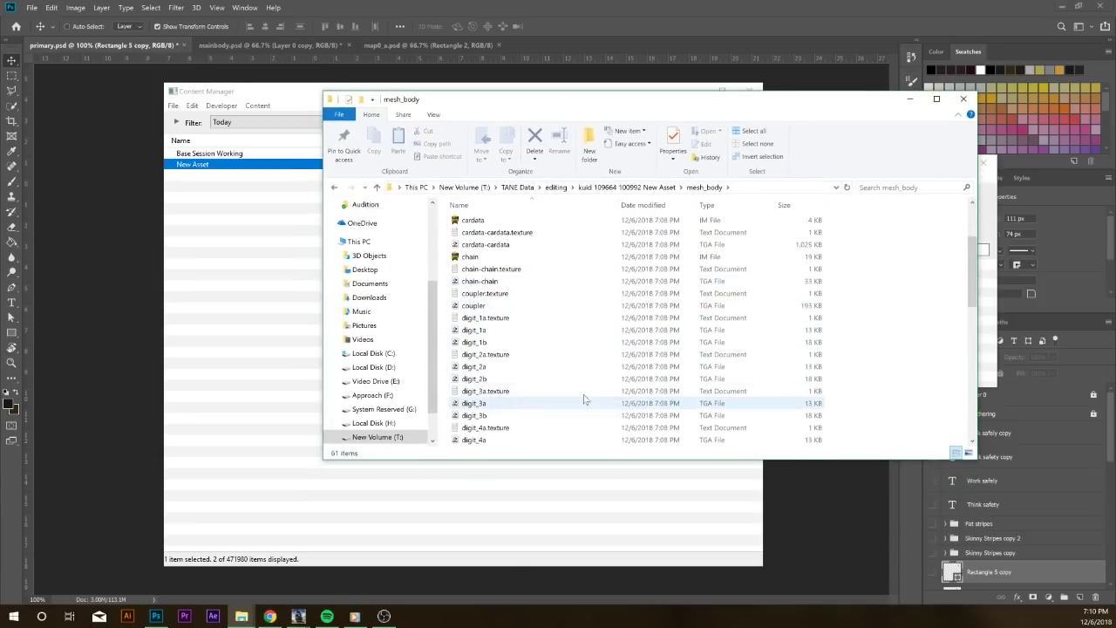
scroll(699, 376, down, 7)
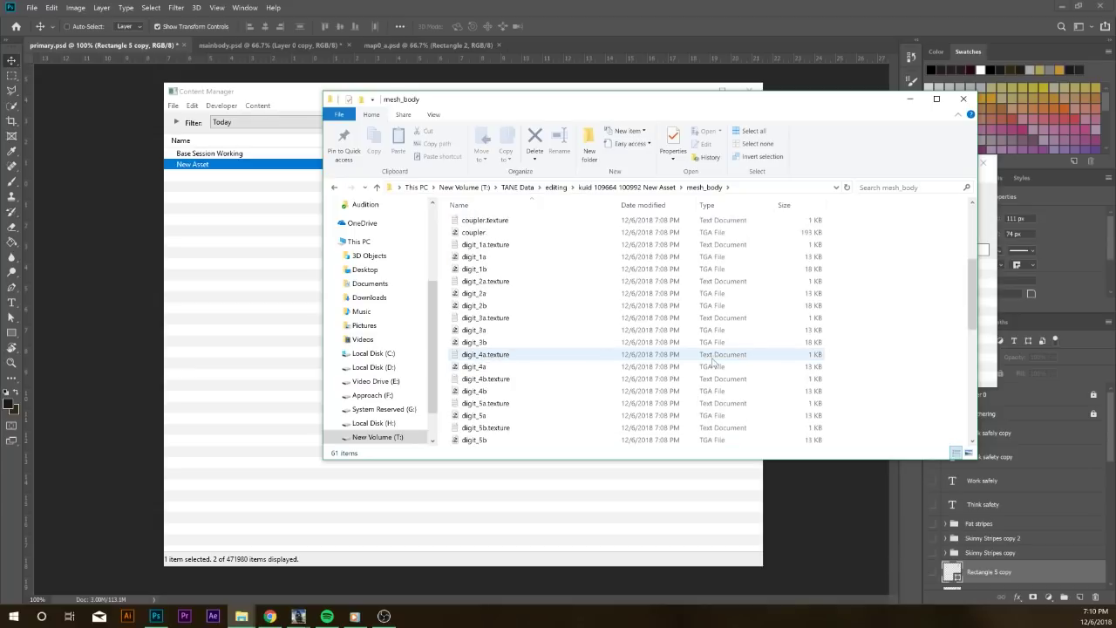
scroll(699, 384, down, 4)
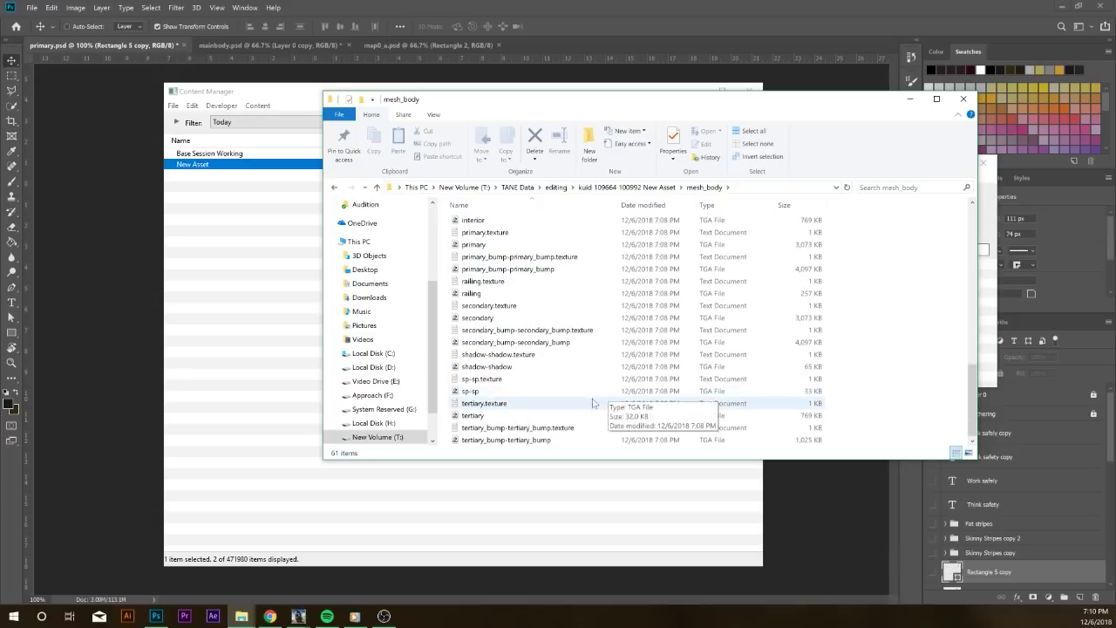
scroll(568, 412, up, 5)
scroll(568, 412, up, 8)
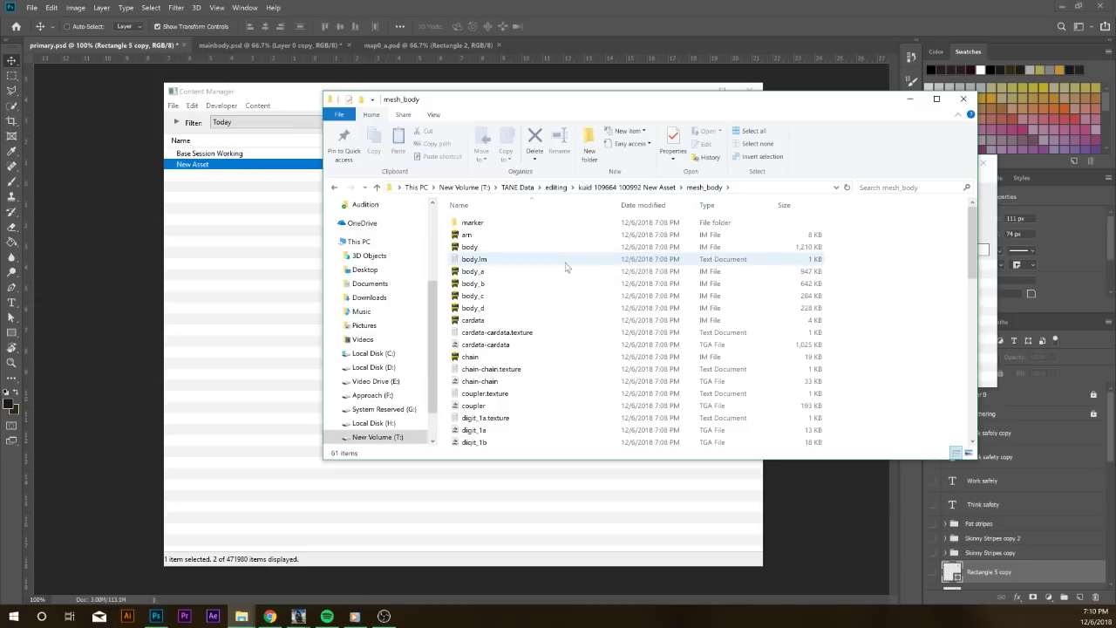
key(BackSpace)
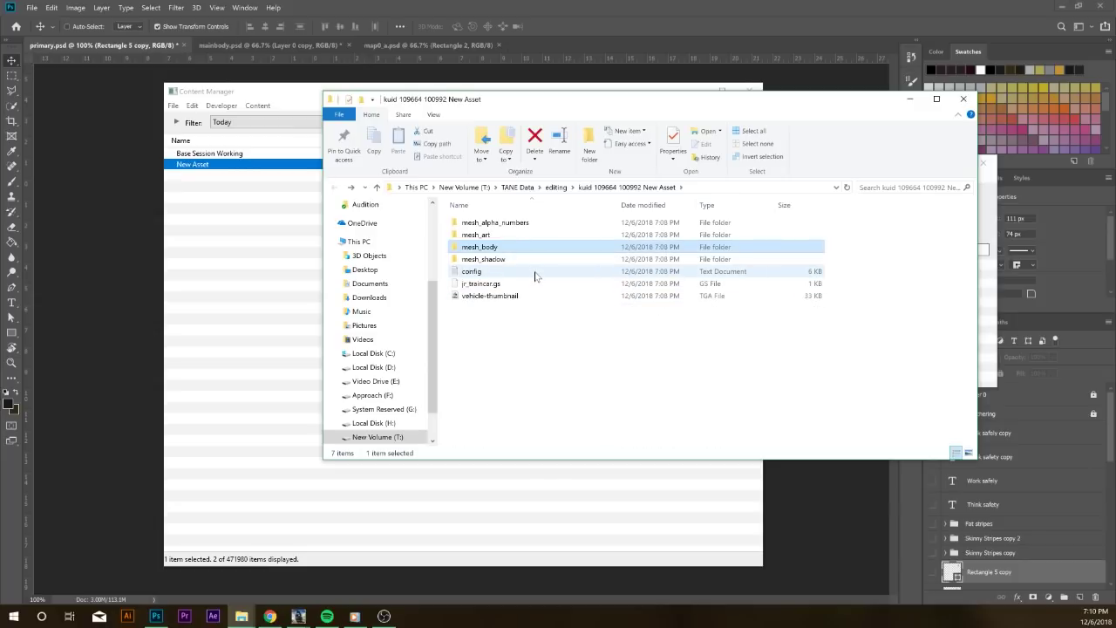
Open the asset's config text file in Notepad and look through its entries from start to end
click(535, 274)
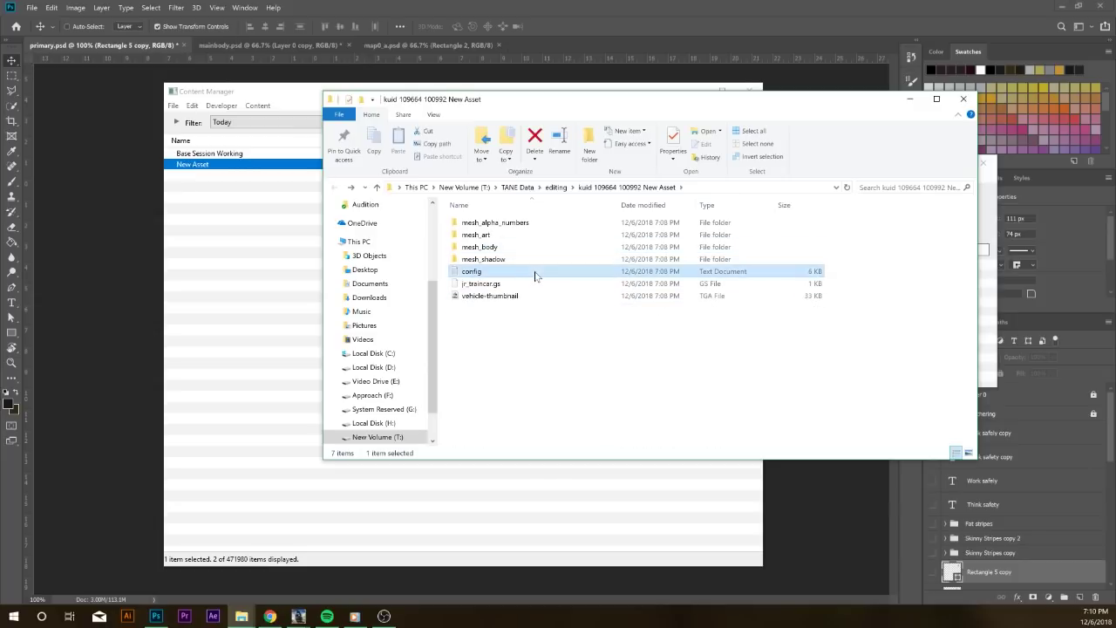
double_click(471, 273)
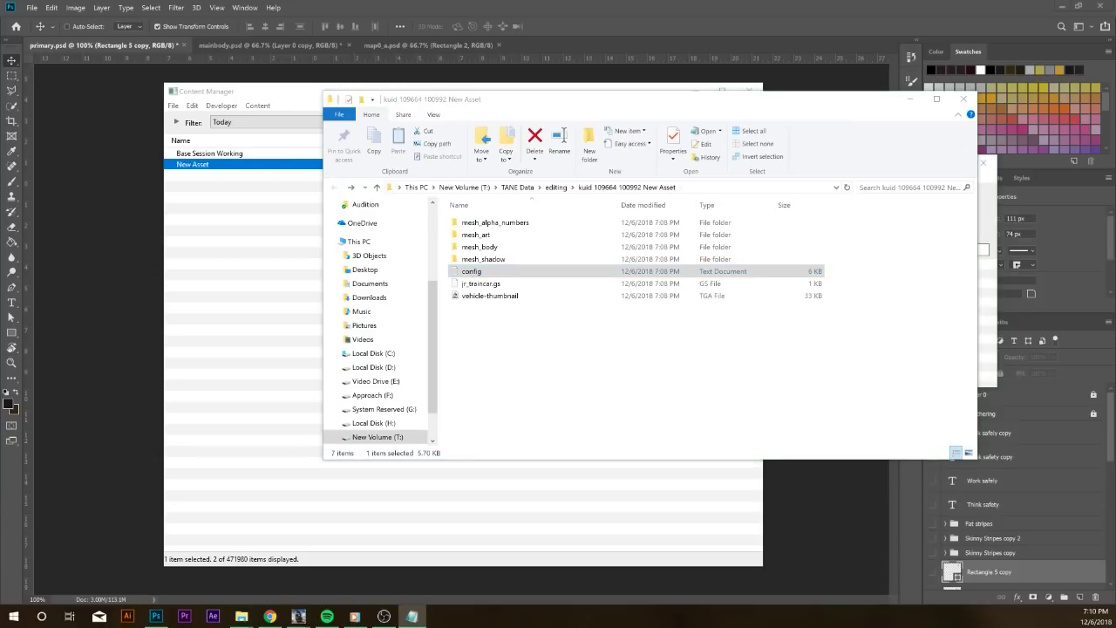
drag(254, 114, 437, 164)
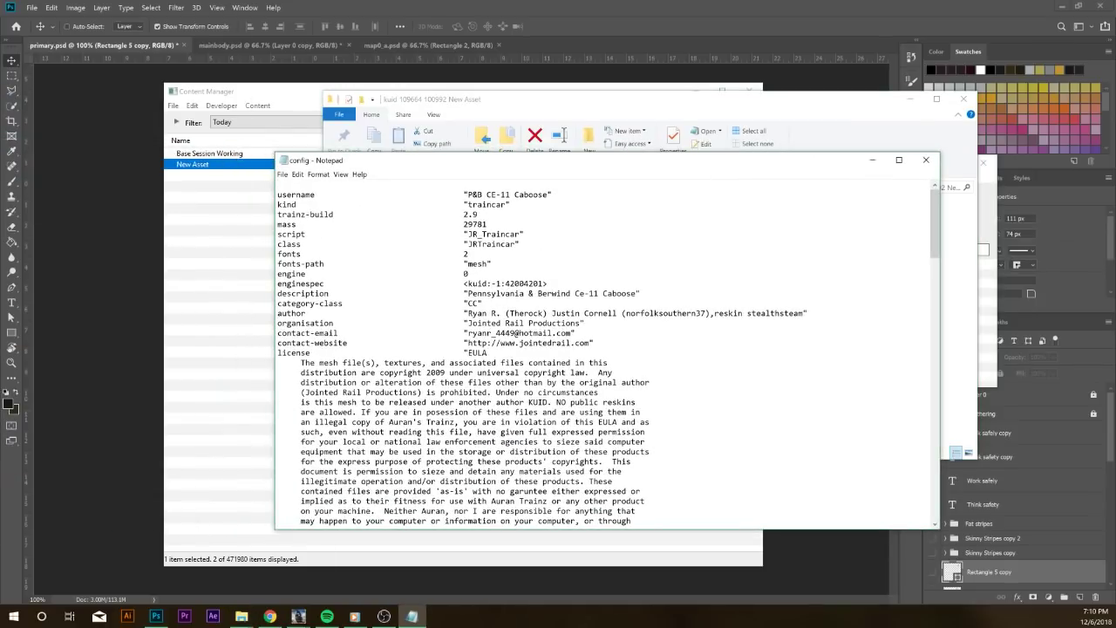
scroll(601, 349, down, 5)
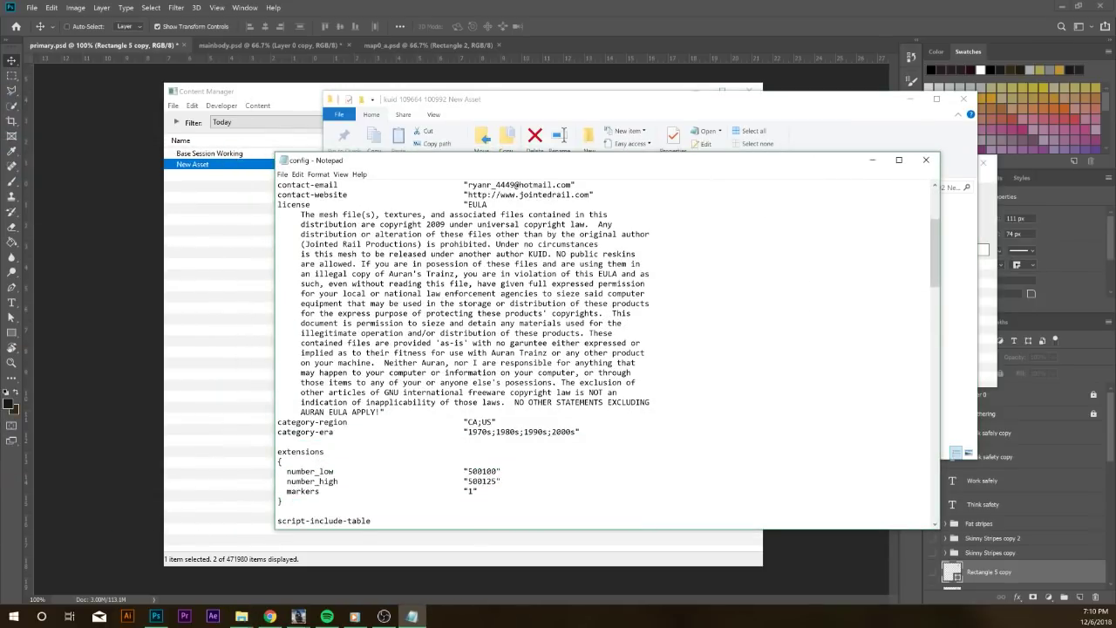
scroll(606, 353, down, 12)
scroll(606, 353, up, 12)
scroll(606, 354, up, 5)
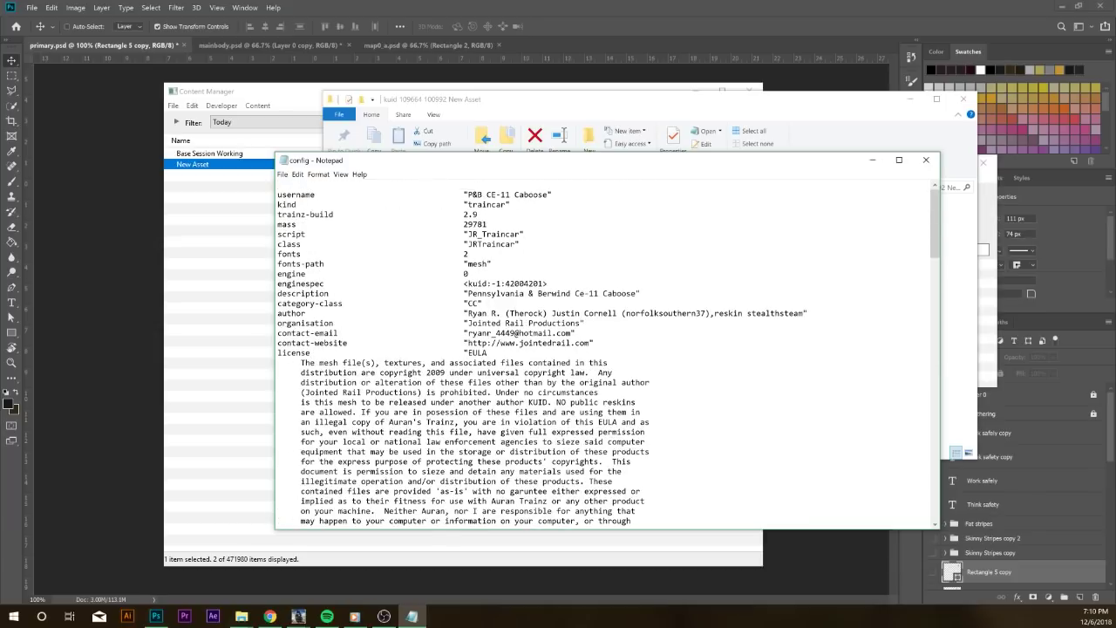
Change the username entry in the config file to "DBEV CE-11 Caboose"
drag(467, 195, 544, 194)
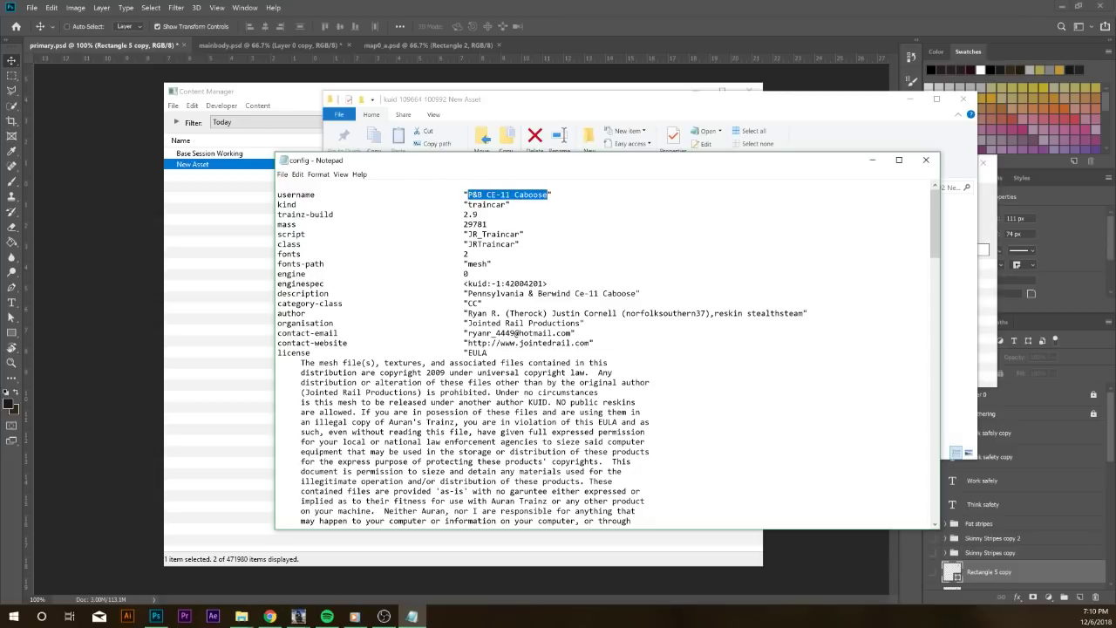
click(482, 194)
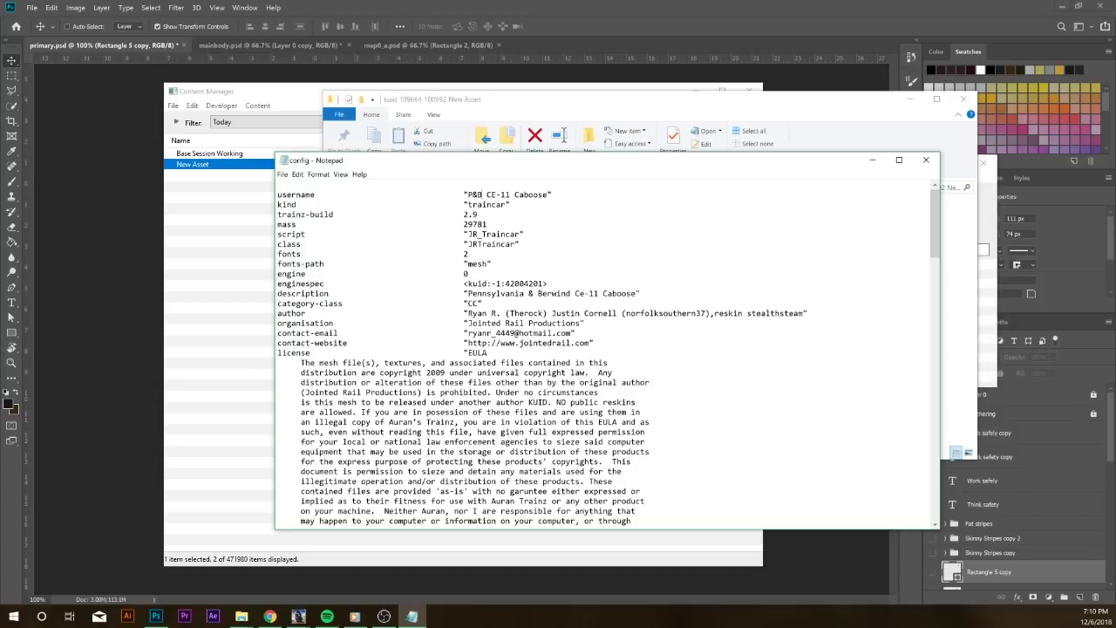
key(BackSpace)
key(BackSpace)
key(BackSpace)
text(DBEV)
key(ctrl+Left)
key(shift+Right)
key(shift+Right)
key(shift+Right)
key(shift+Right)
key(shift+Right)
key(shift+Right)
key(shift+Right)
key(shift+Right)
key(shift+Right)
key(shift+Right)
key(shift+Right)
key(shift+Right)
key(shift+Right)
key(shift+Right)
key(shift+Right)
key(shift+Right)
key(shift+Right)
key(shift+Right)
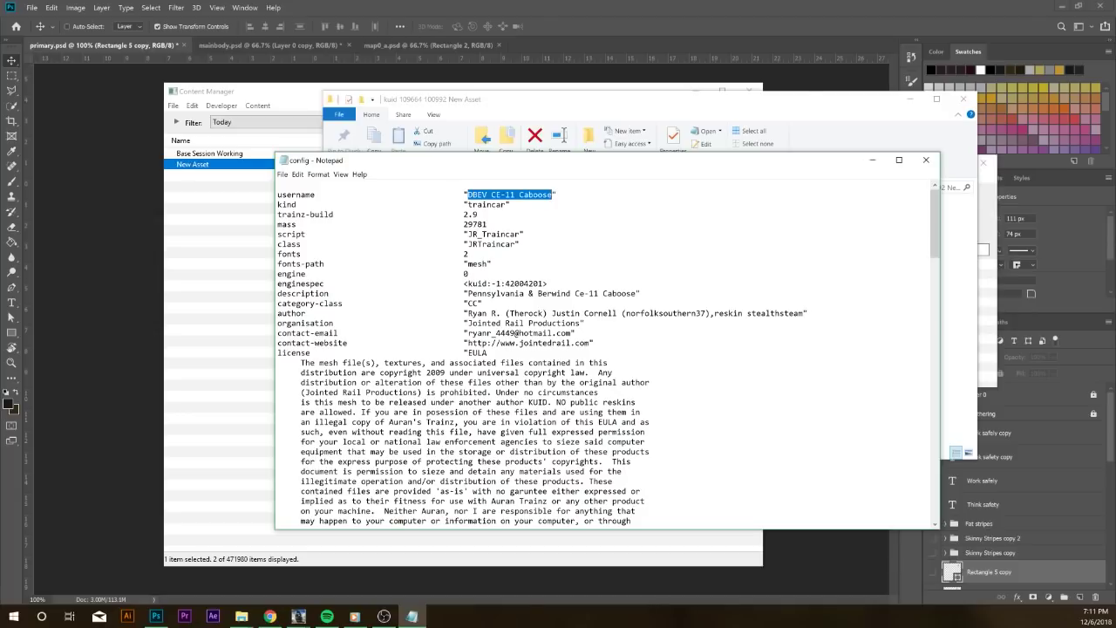
Close the config file, saving the changes to it
click(475, 204)
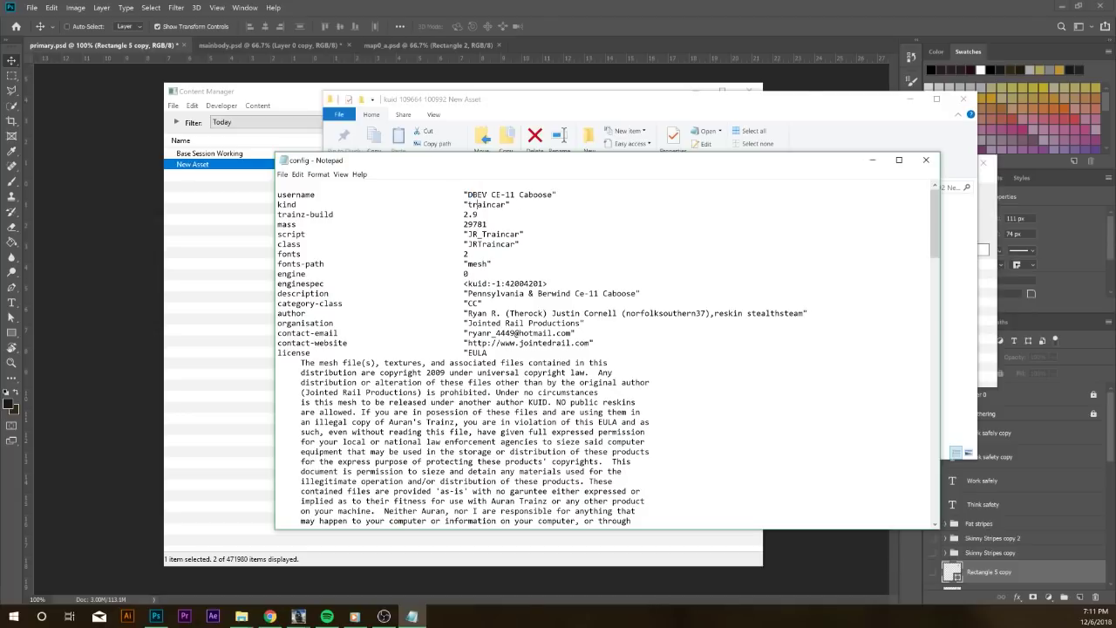
click(926, 160)
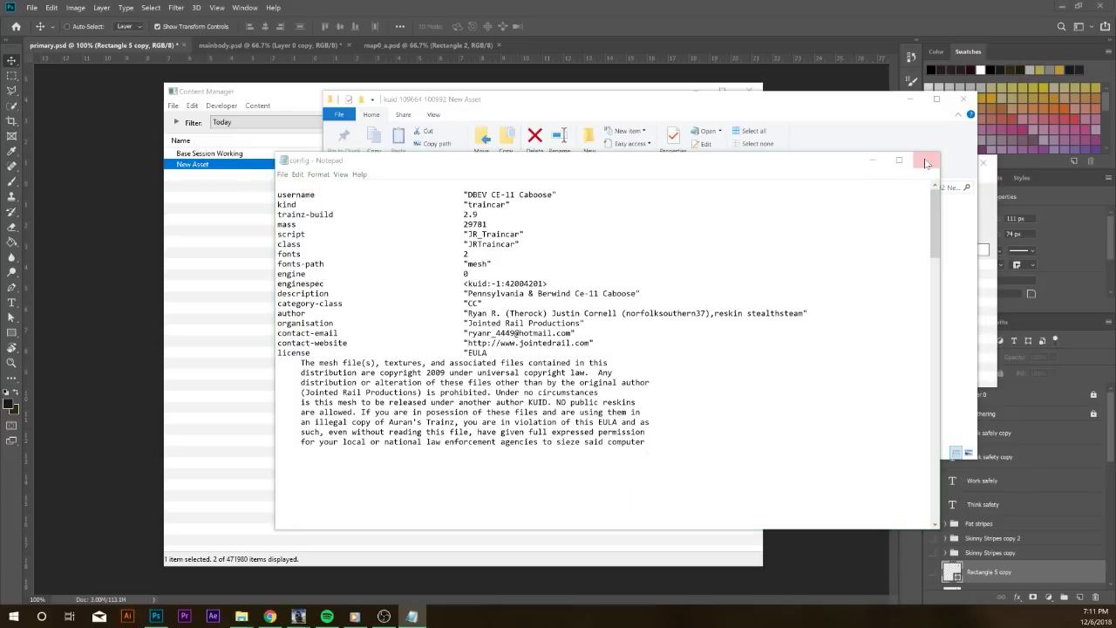
drag(545, 241, 761, 246)
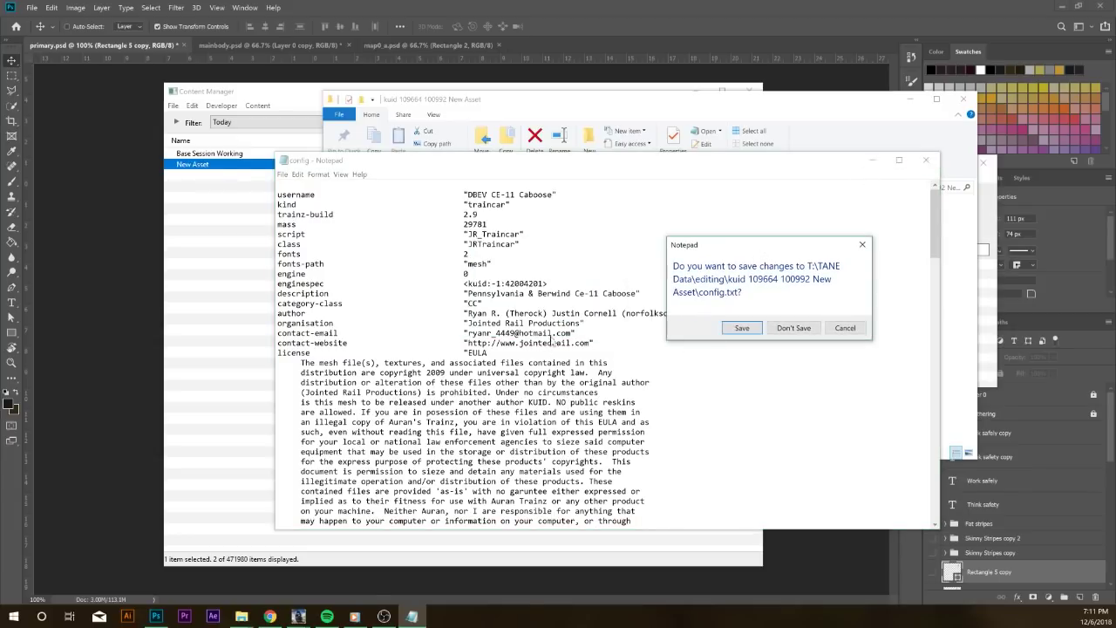
click(742, 331)
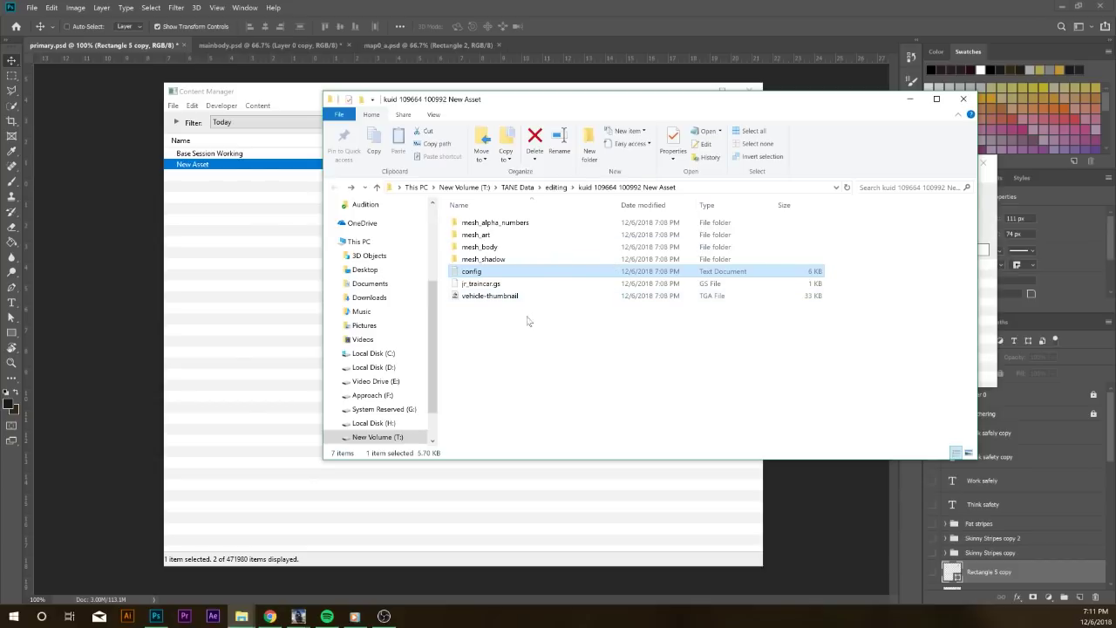
Reselect the New Asset in Content Manager, then locate the primary TGA texture in its mesh_body folder
click(212, 236)
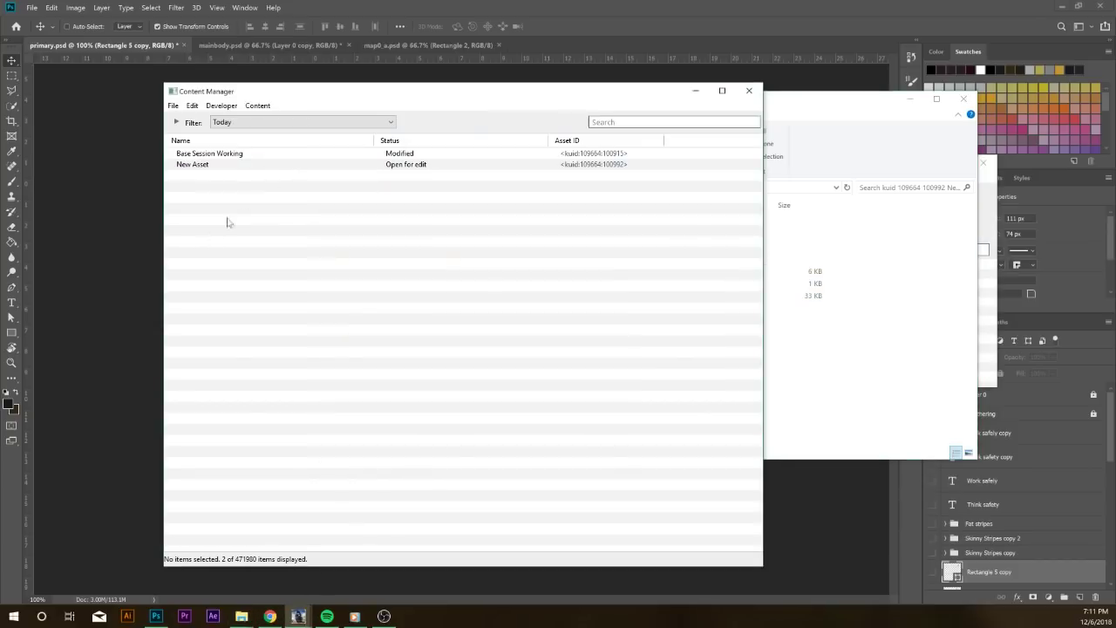
click(184, 165)
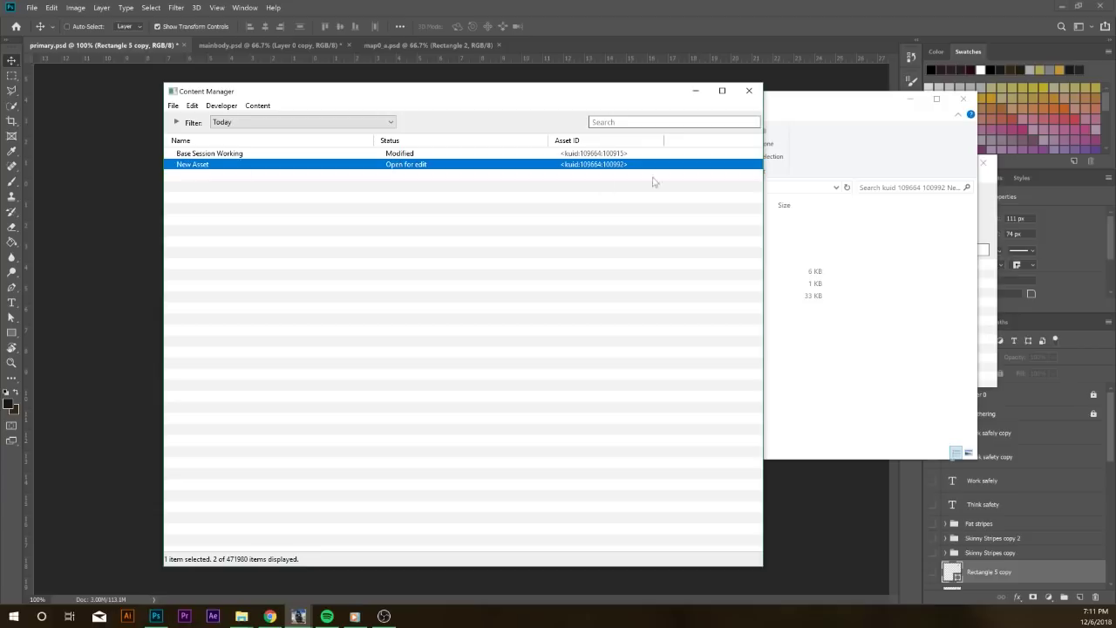
click(798, 106)
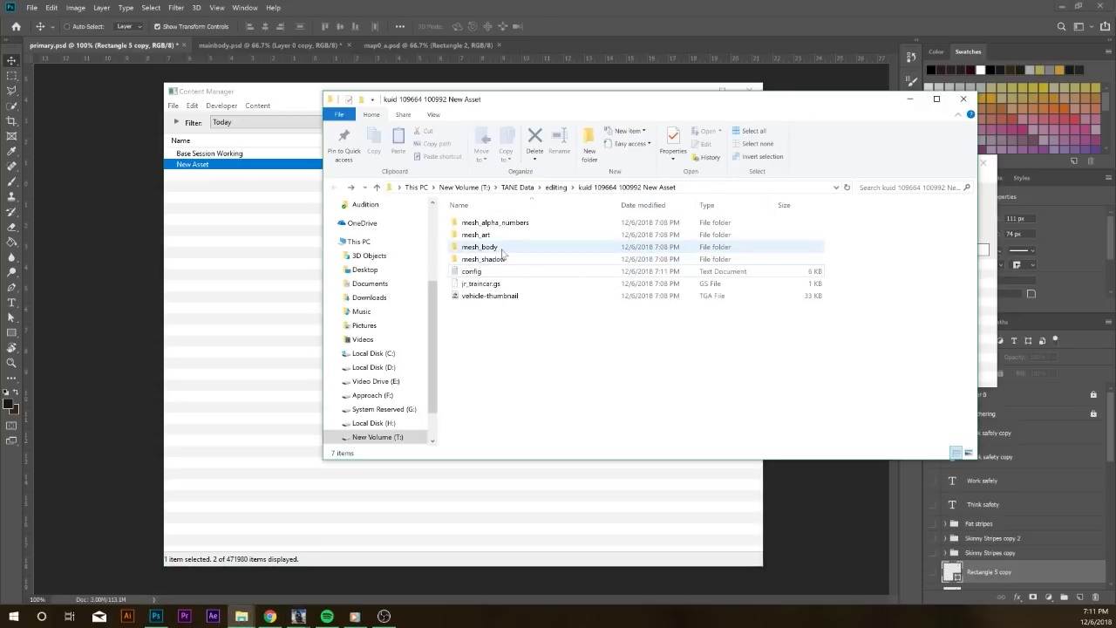
double_click(502, 249)
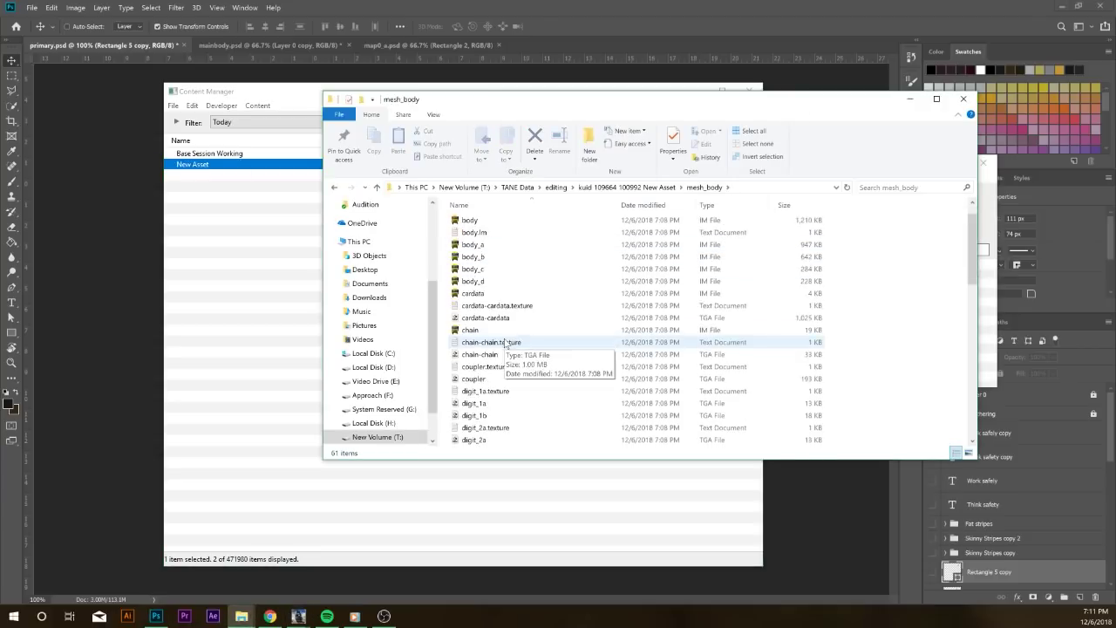
scroll(522, 371, down, 5)
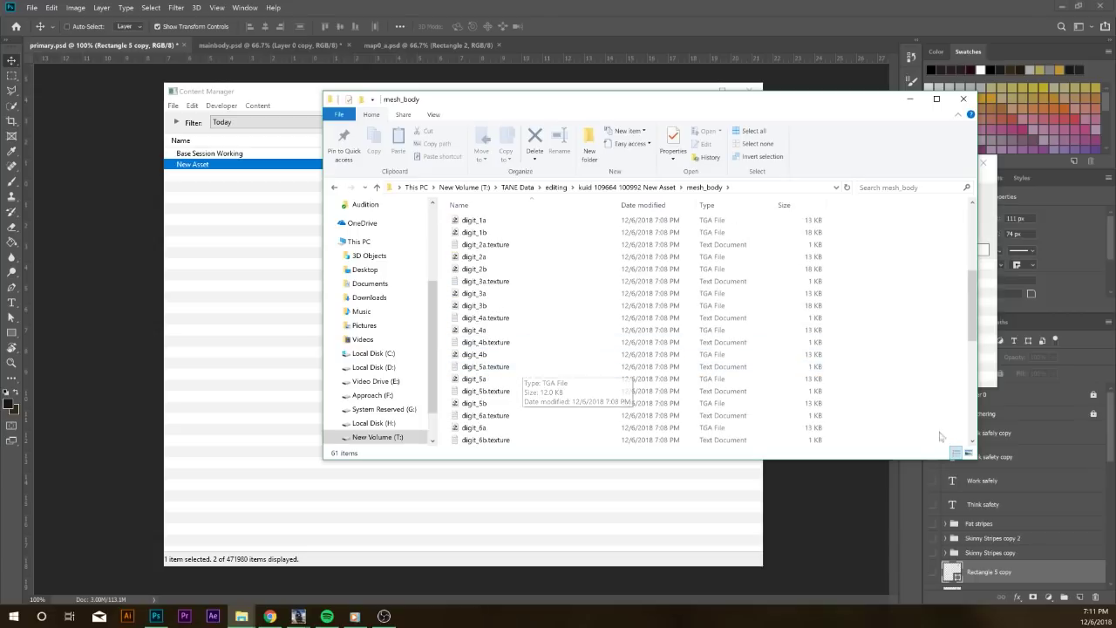
drag(977, 462, 974, 568)
drag(635, 116, 603, 45)
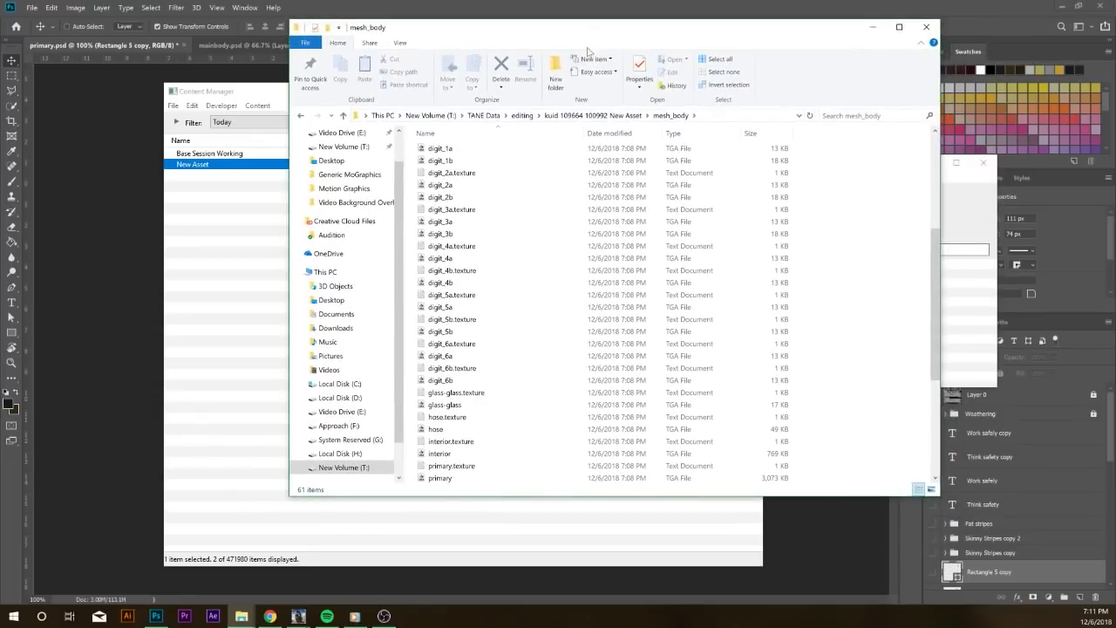
scroll(462, 310, down, 3)
scroll(462, 310, down, 2)
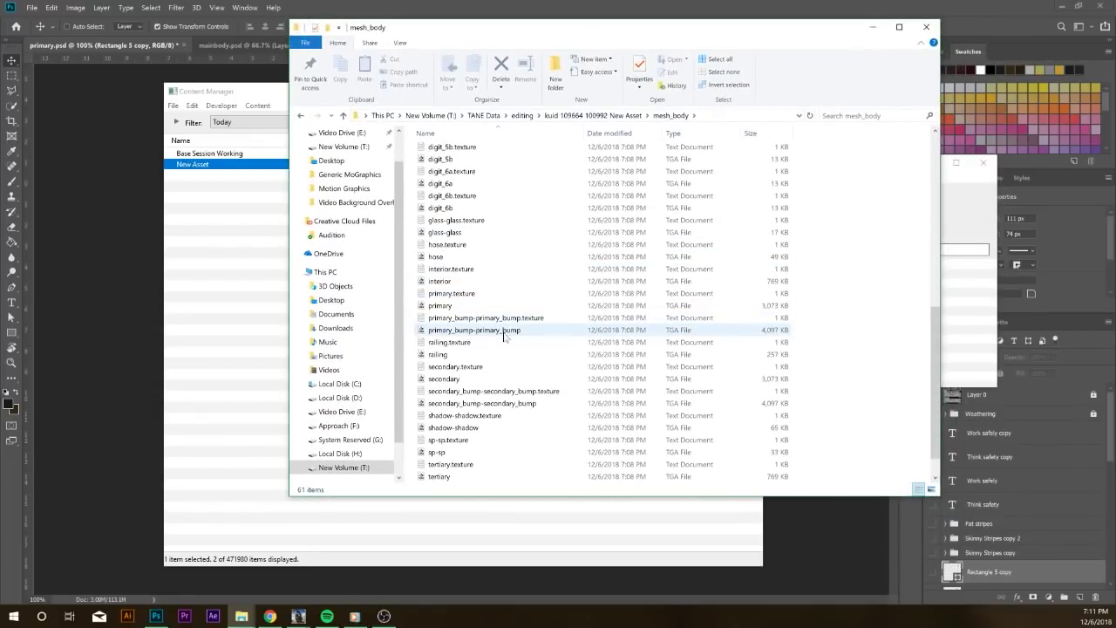
click(475, 306)
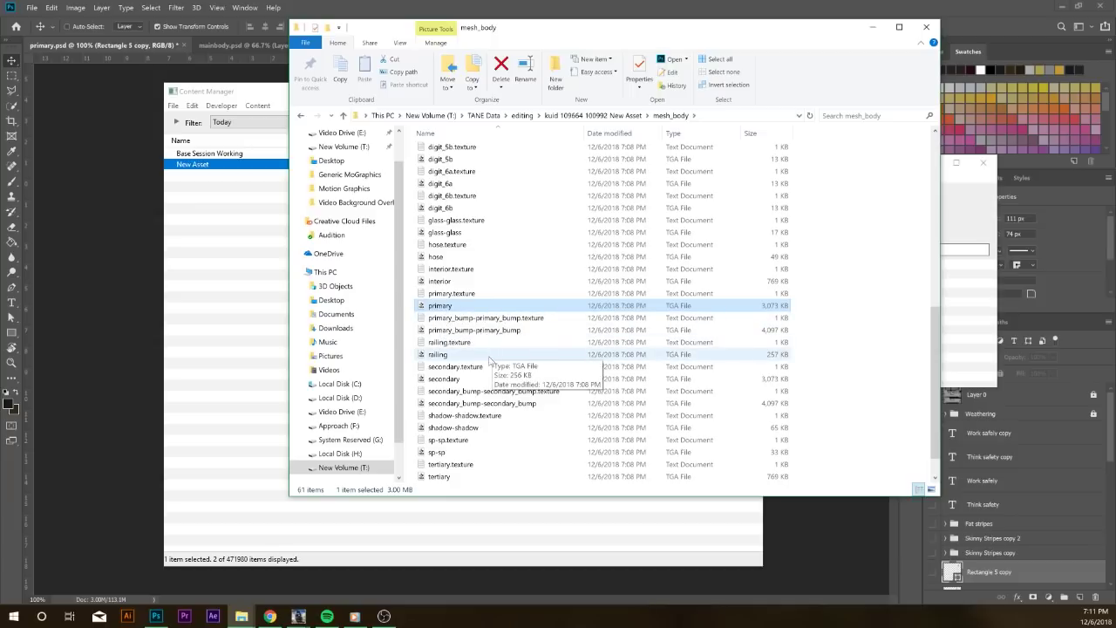
Open the primary TGA texture from the mesh_body folder in Adobe Photoshop CC 2019
scroll(490, 366, up, 8)
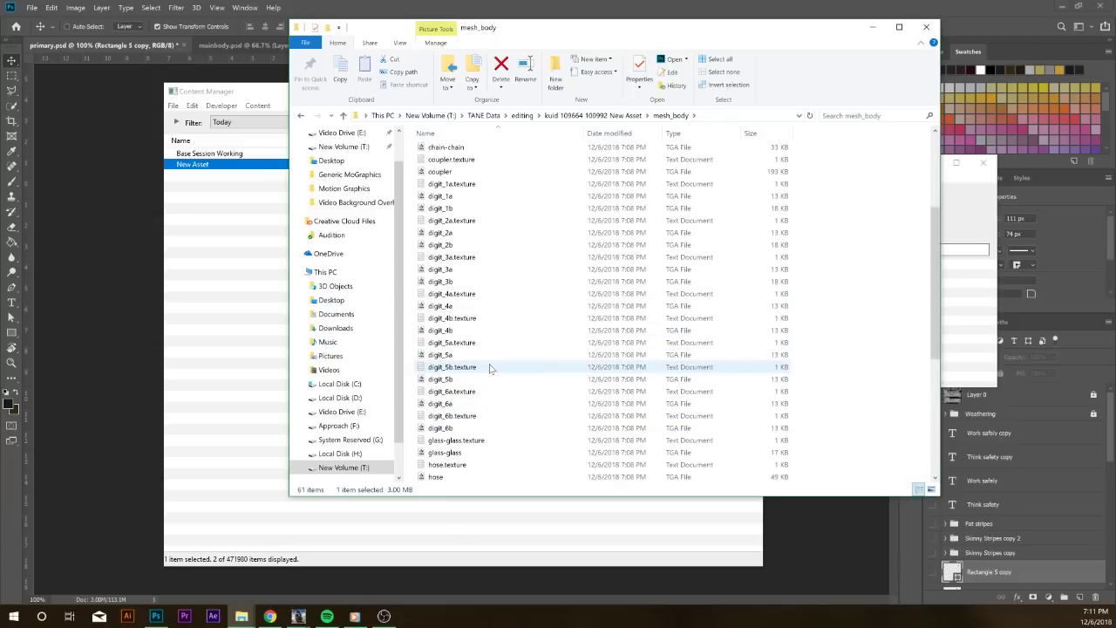
scroll(490, 368, up, 2)
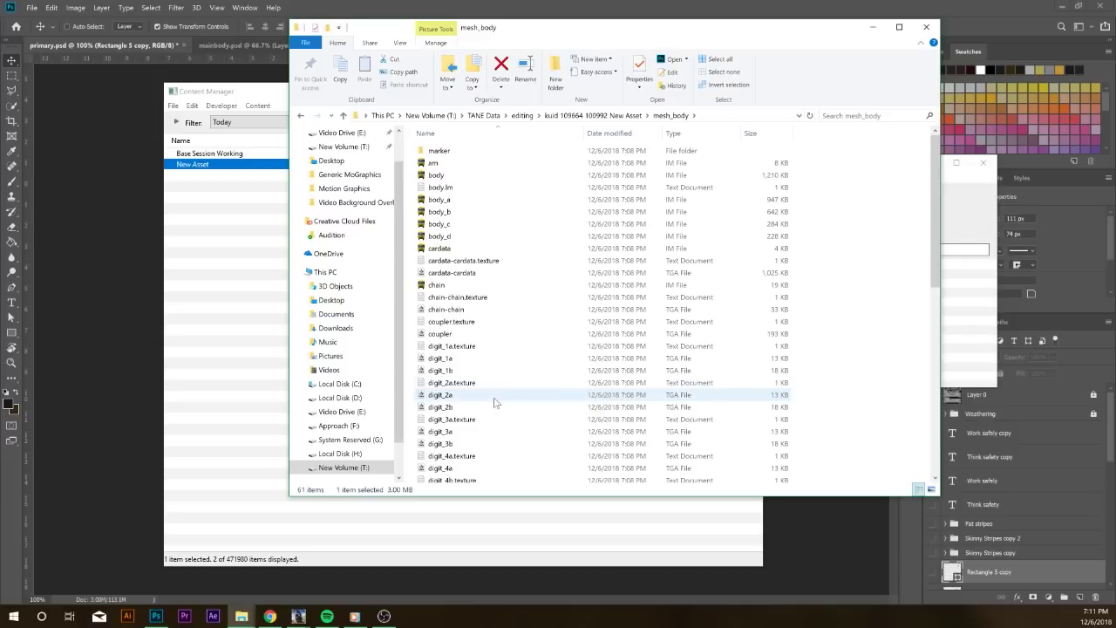
scroll(494, 402, down, 9)
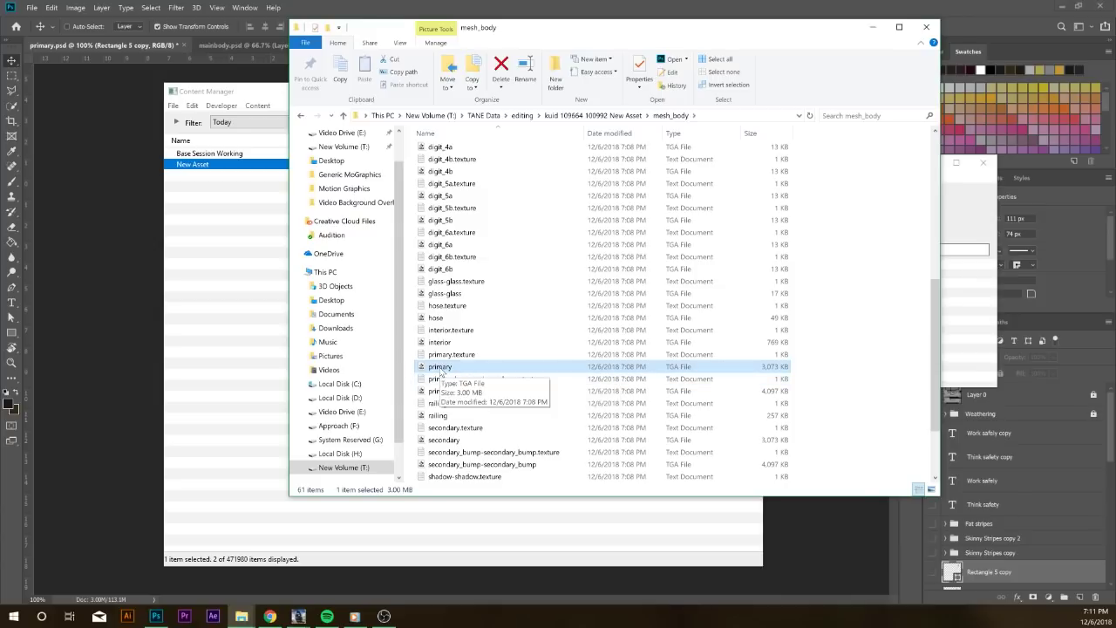
right_click(442, 372)
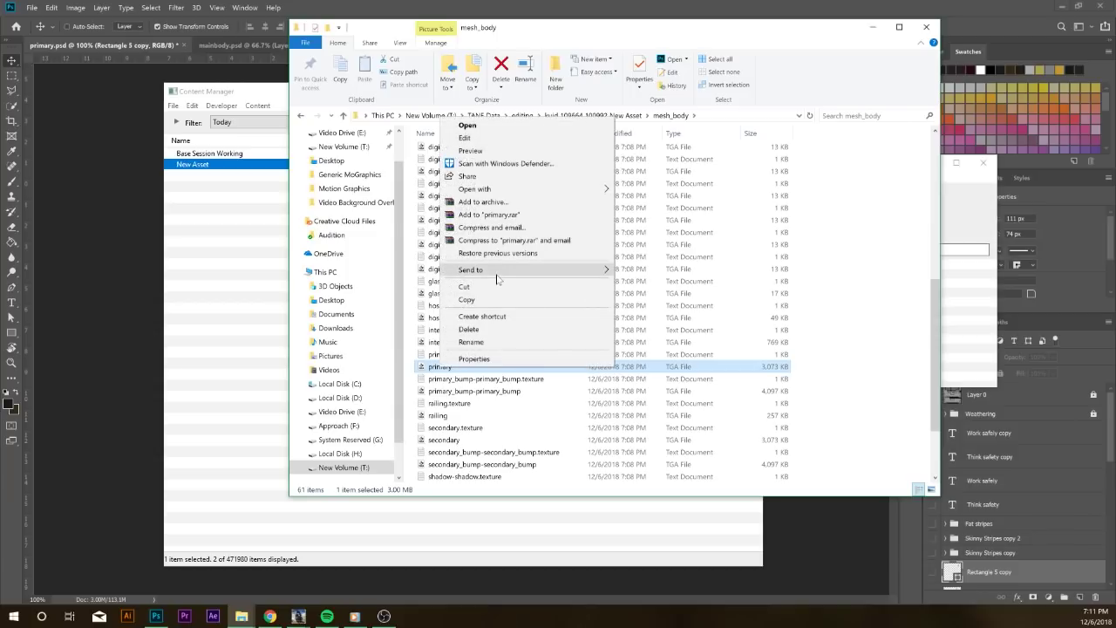
mouse_move(476, 192)
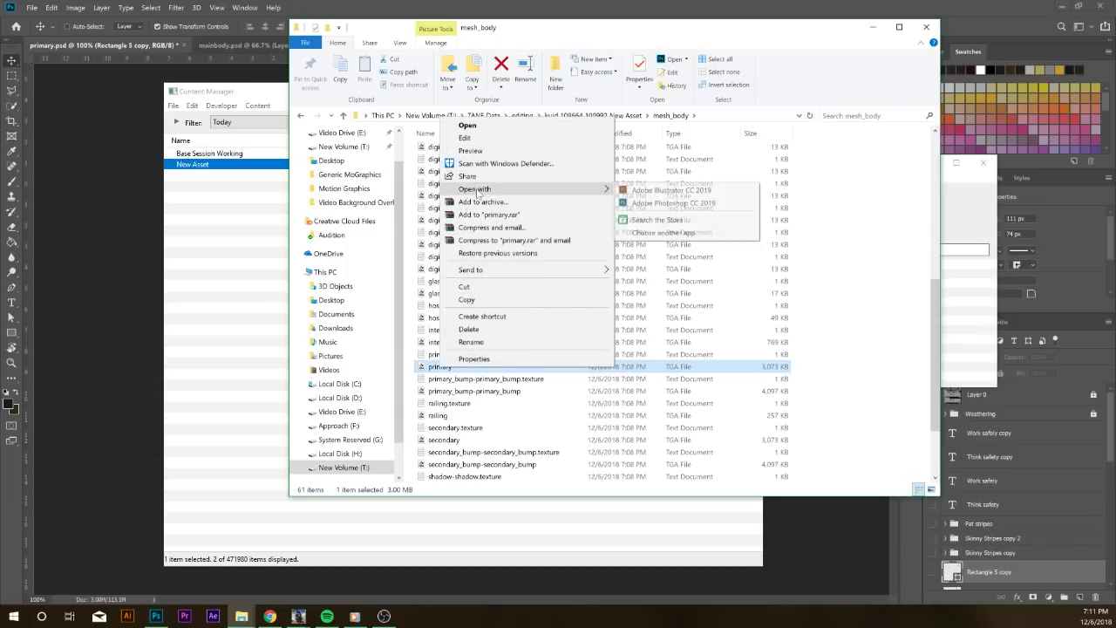
click(651, 204)
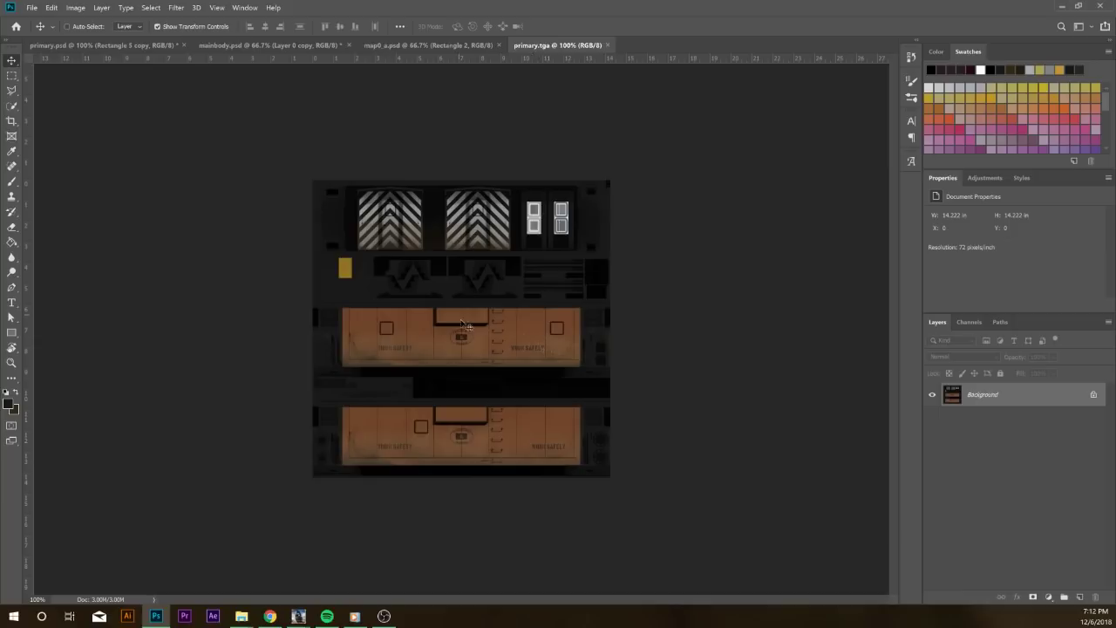
Try to cover the THINK SAFETY lettering on the upper orange car side with the Clone Stamp tool
scroll(431, 360, up, 5)
scroll(467, 367, up, 3)
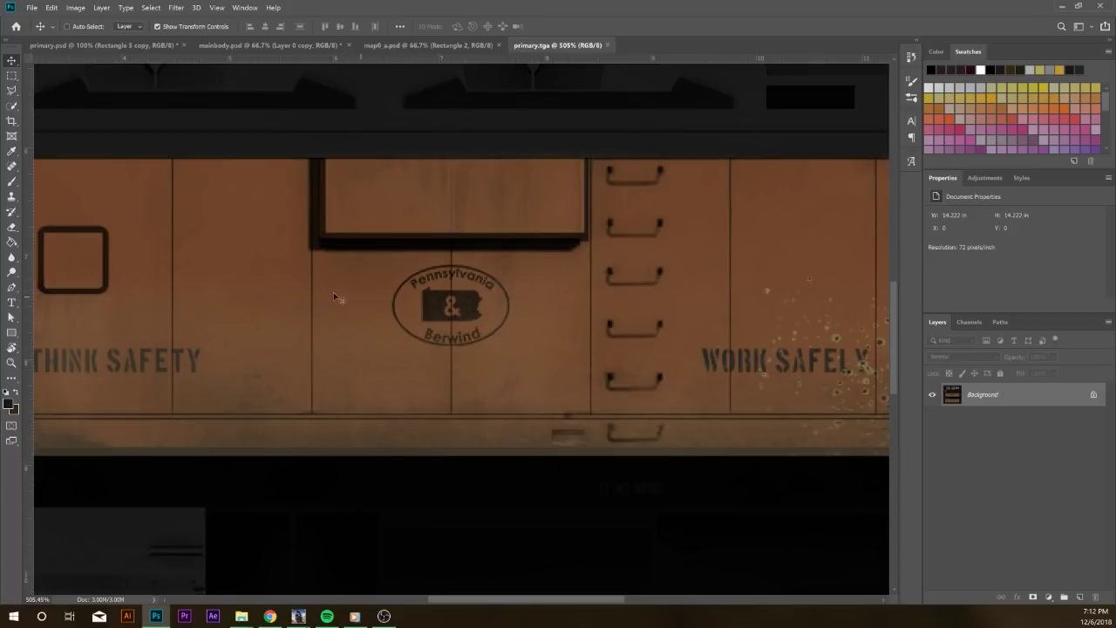
drag(183, 336, 474, 296)
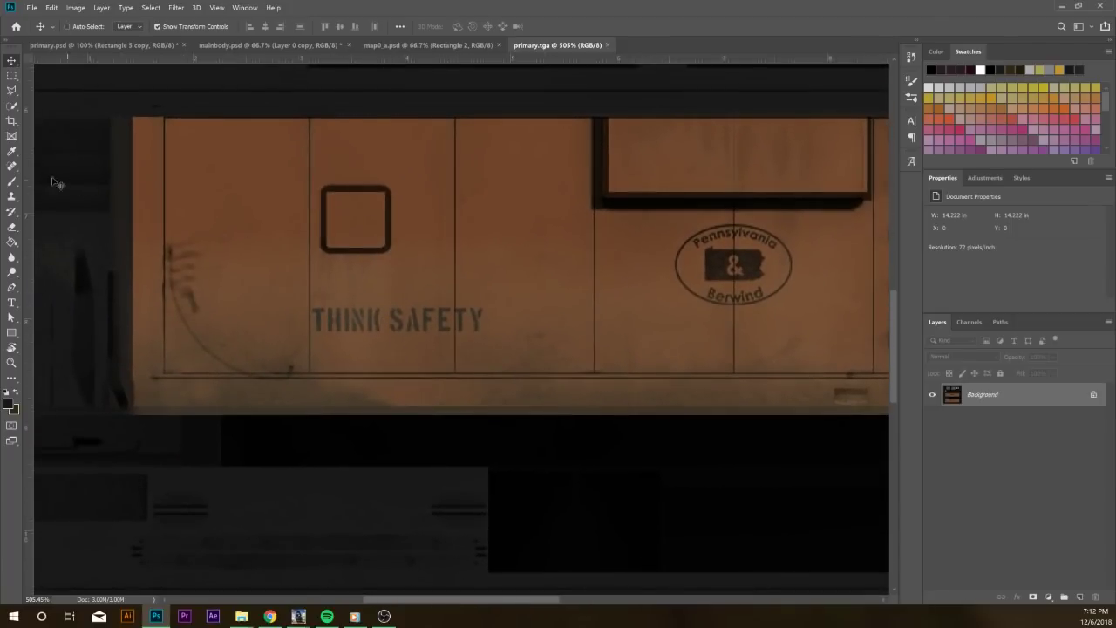
click(12, 196)
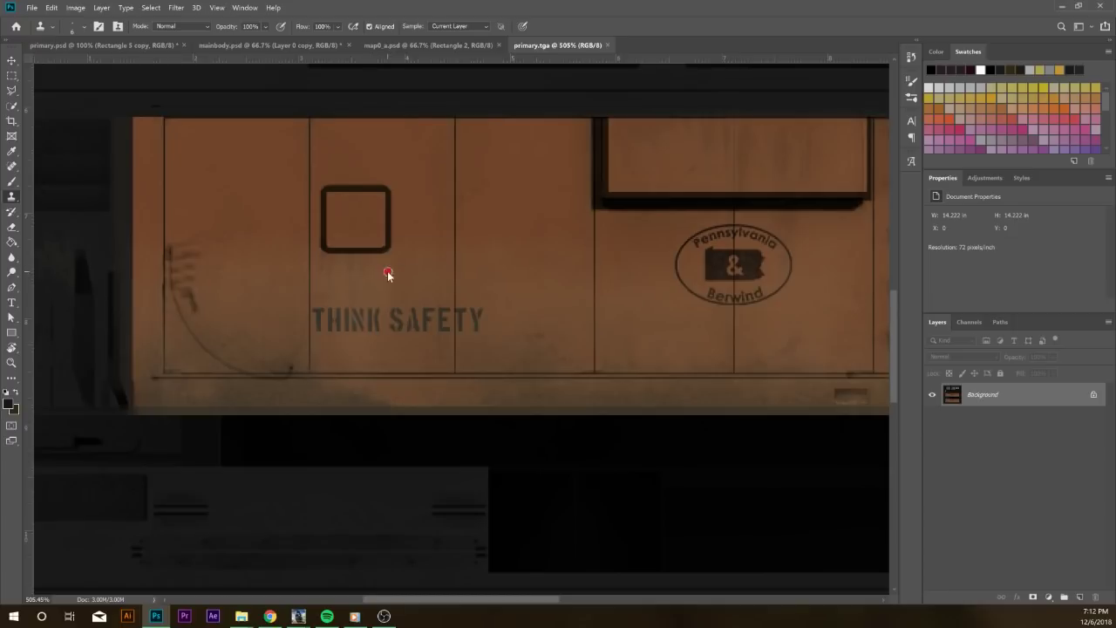
click(336, 319)
click(593, 251)
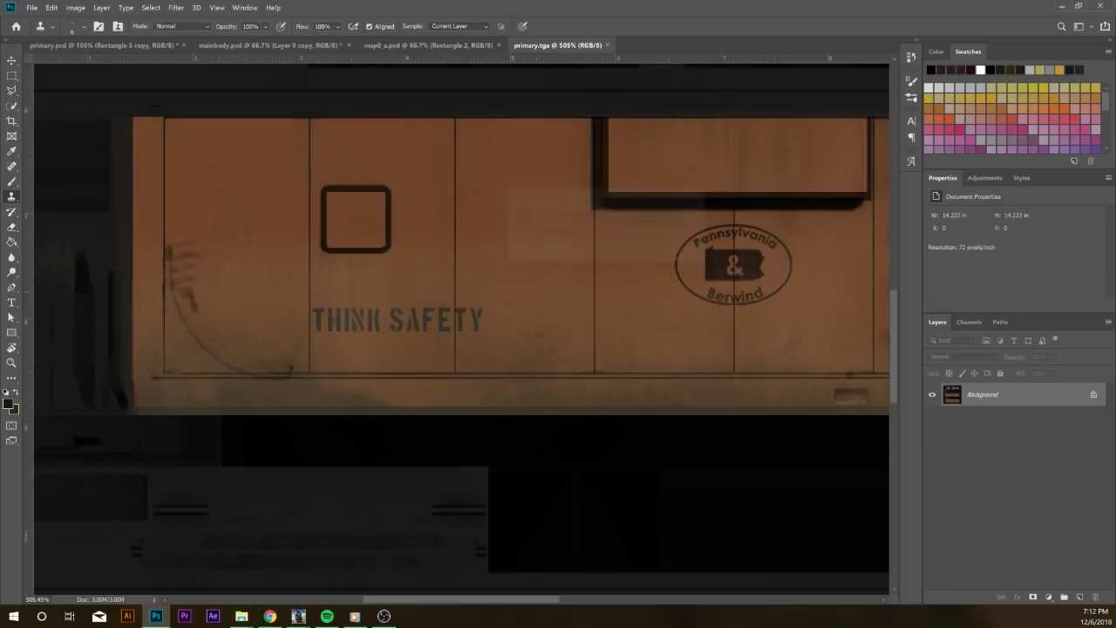
Try to convert the locked Background layer of primary.tga into an editable layer
double_click(1023, 402)
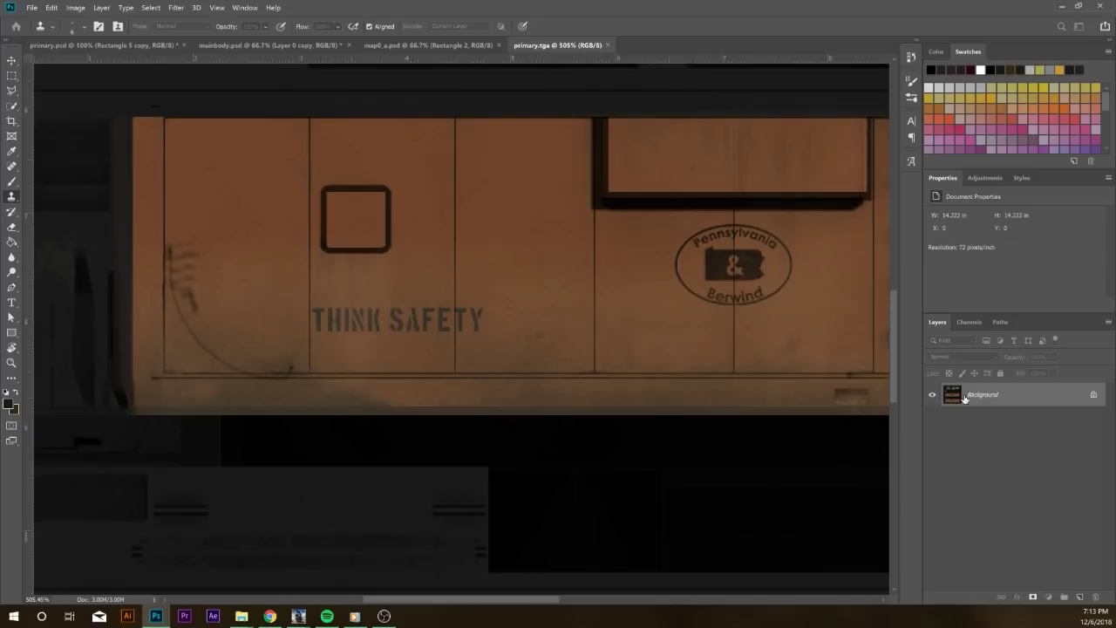
scroll(616, 314, down, 5)
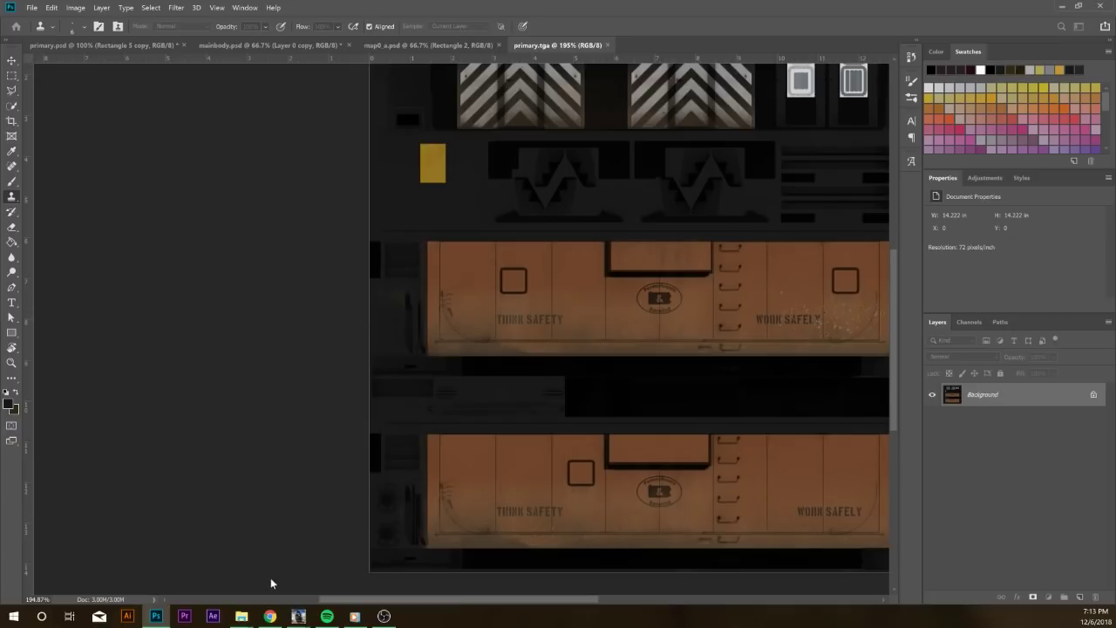
click(166, 615)
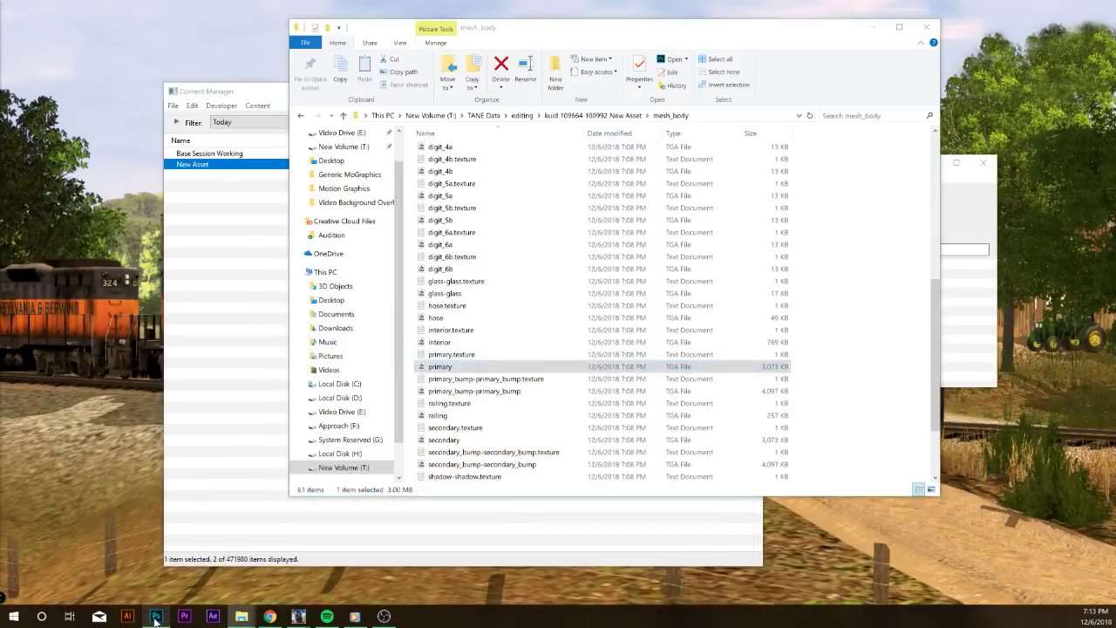
click(166, 615)
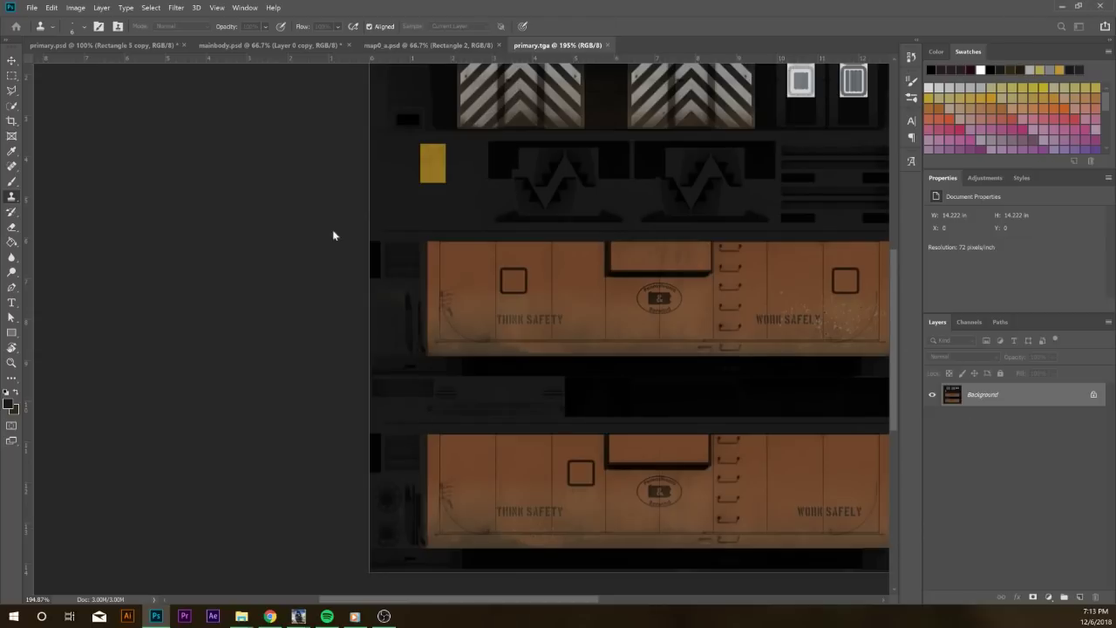
double_click(383, 11)
drag(385, 29, 417, 50)
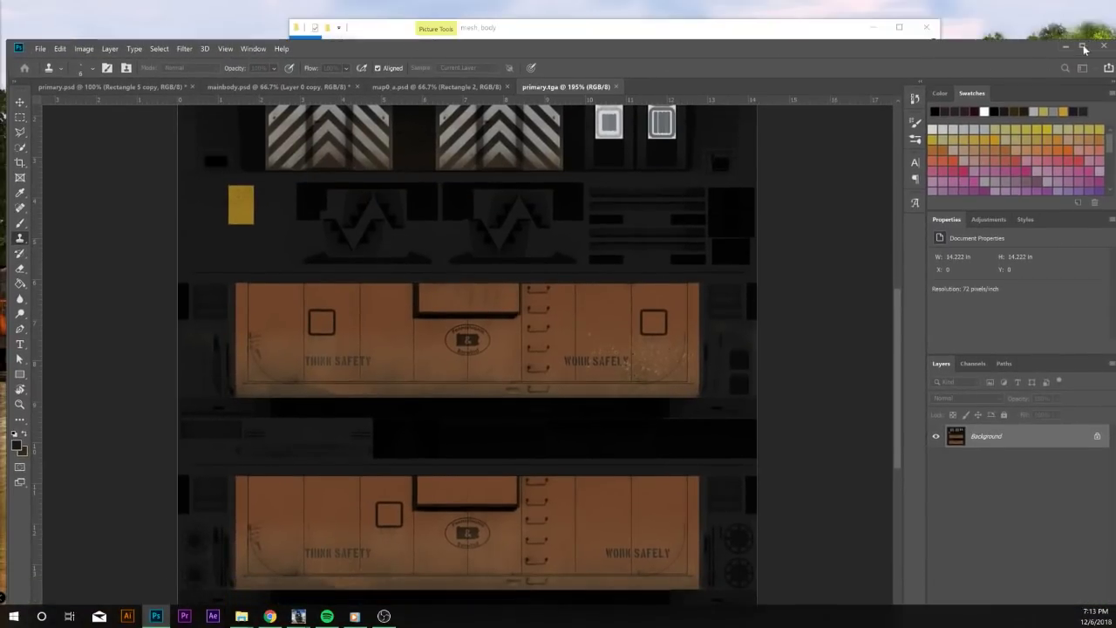
double_click(965, 46)
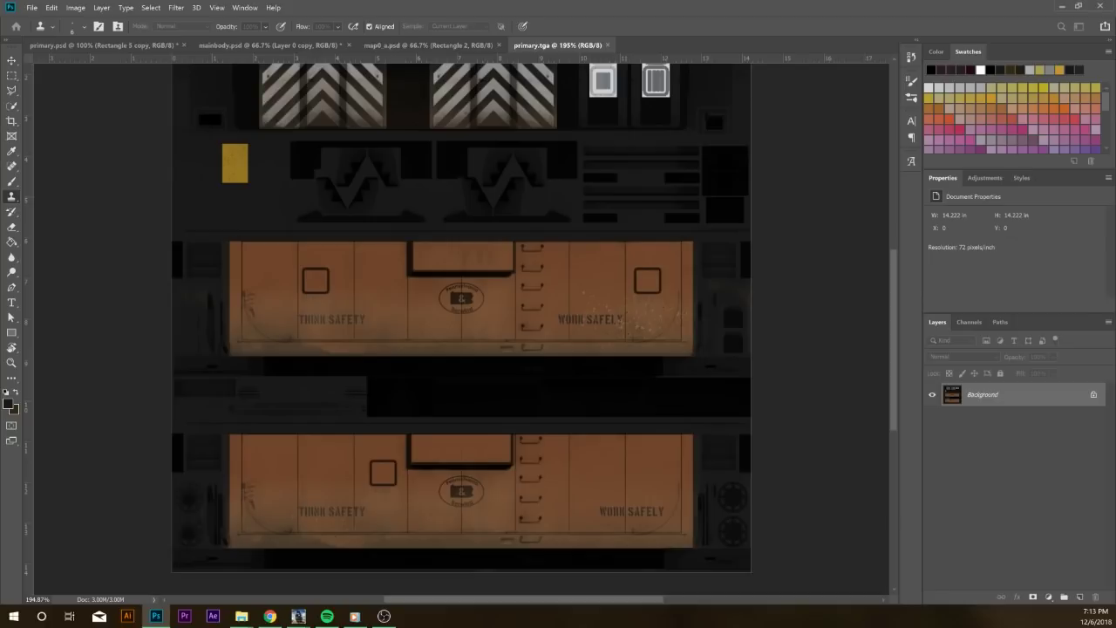
Bring up Task Manager, force Photoshop to close, and return to the mesh_body folder
key(ctrl+shift+Escape)
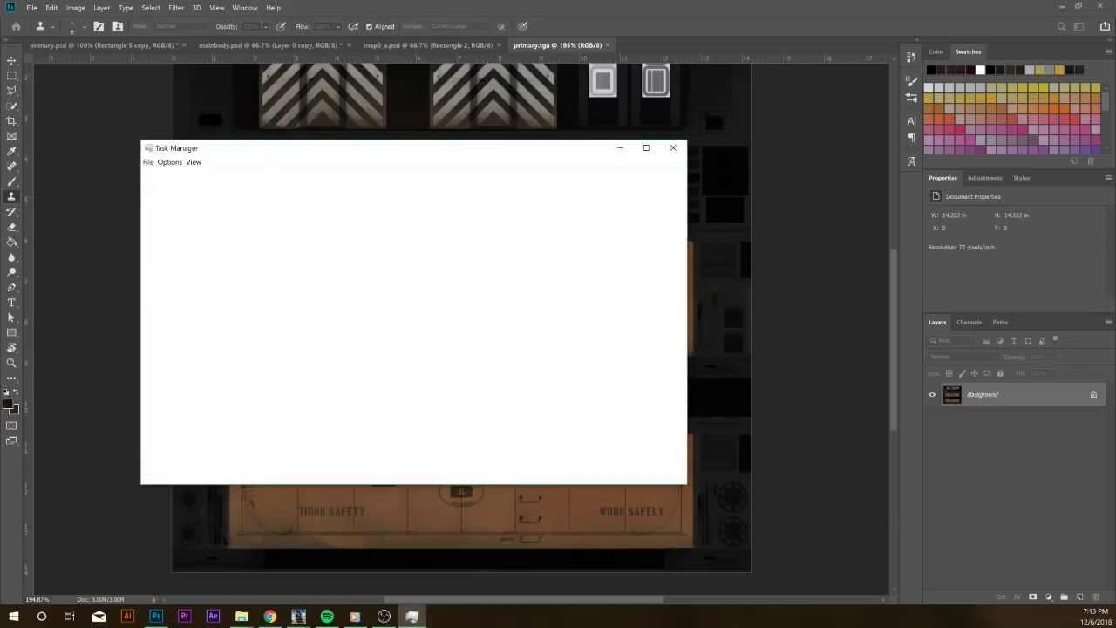
drag(311, 144, 0, 143)
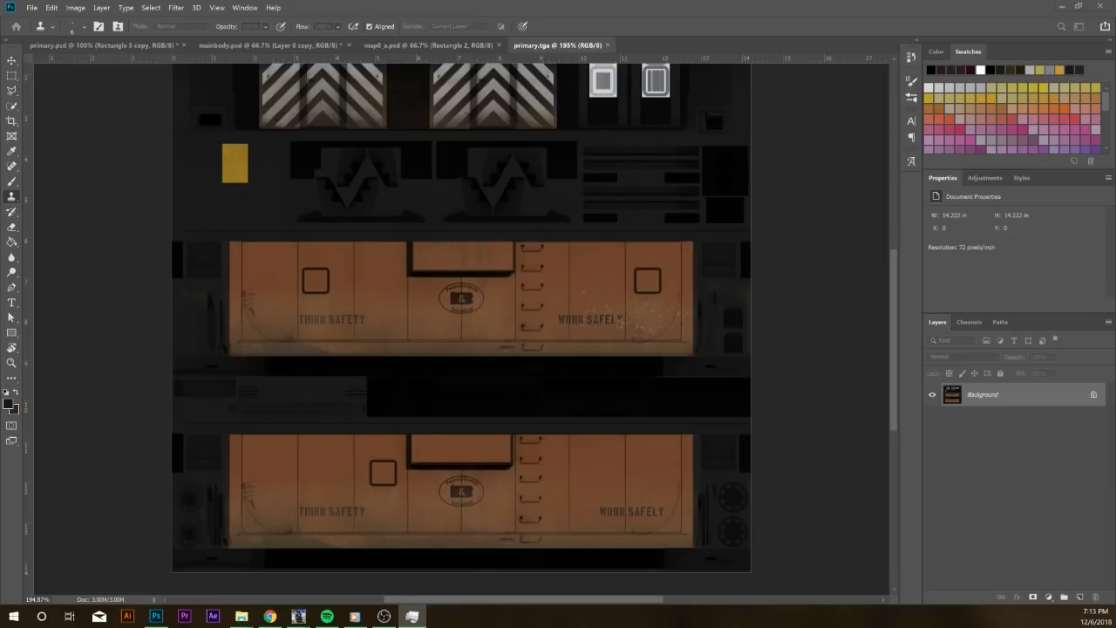
key(alt+Tab)
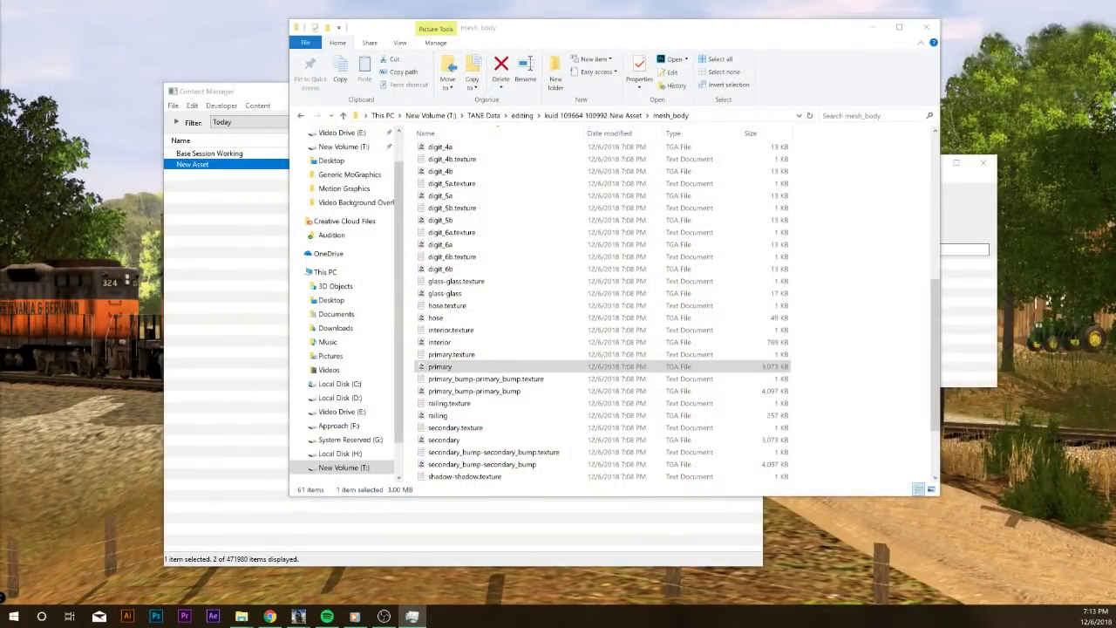
key(alt+Tab)
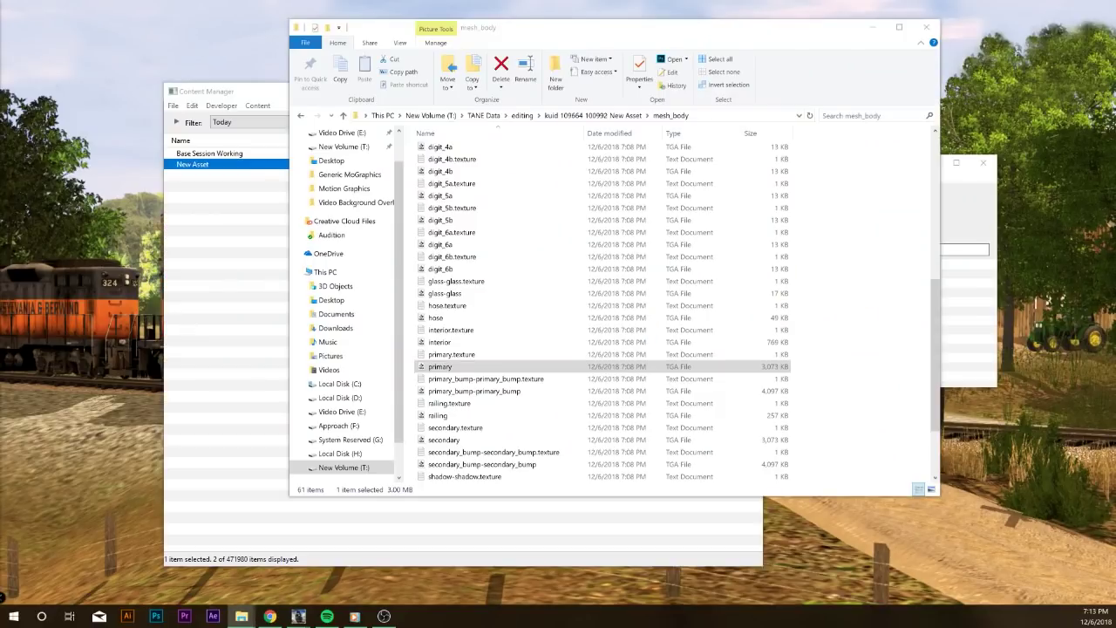
Open the primary TGA texture from the mesh_body folder in Photoshop and switch to the primary.tga document
right_click(441, 368)
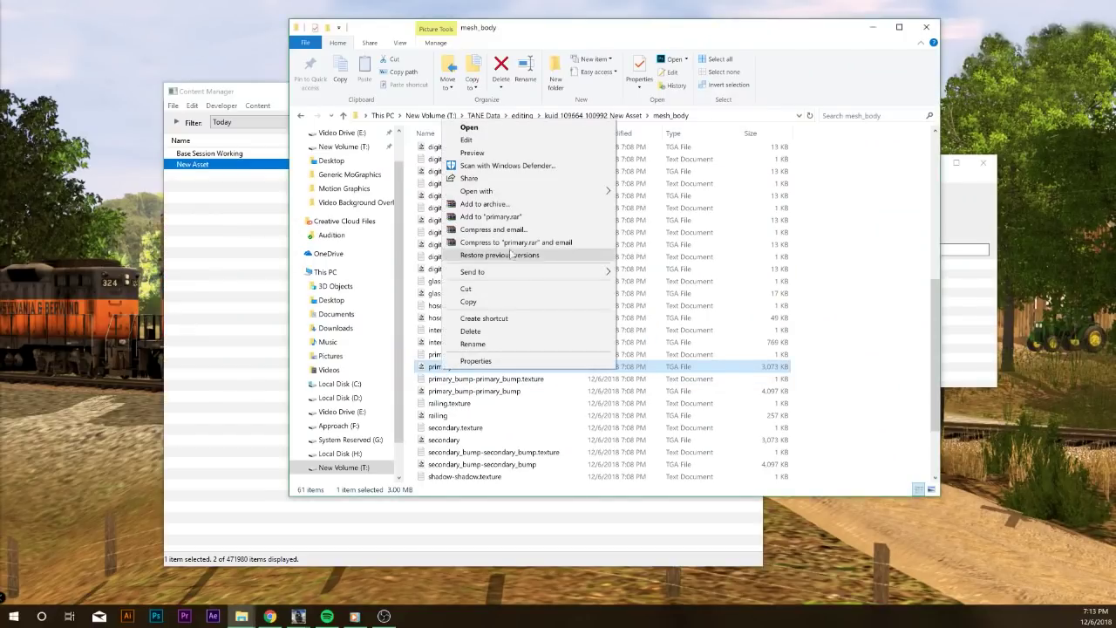
mouse_move(514, 191)
click(673, 205)
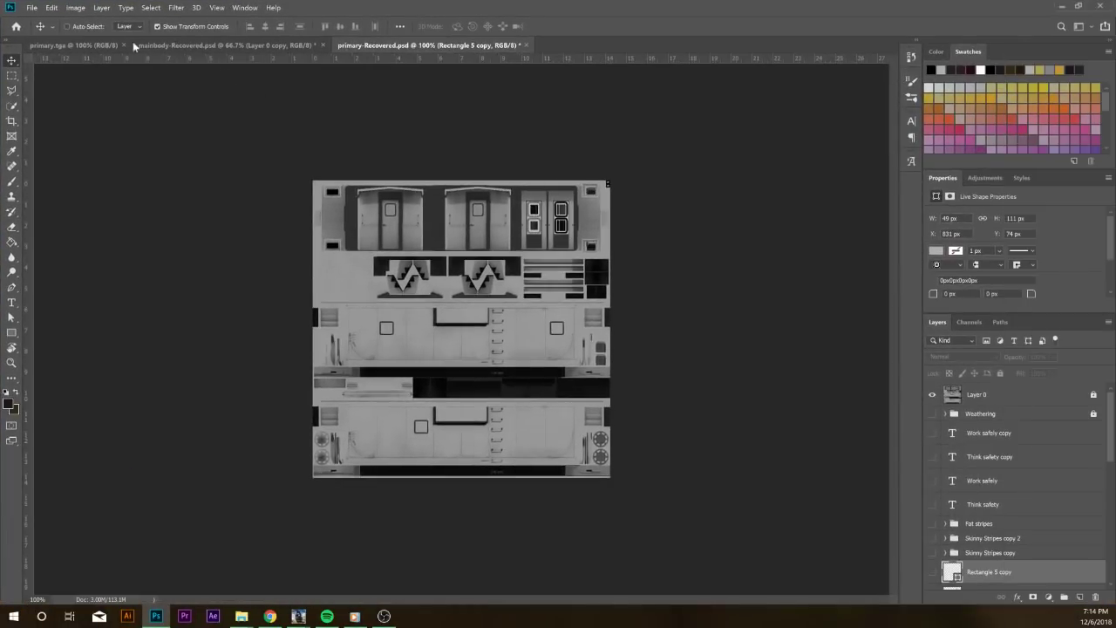
click(77, 44)
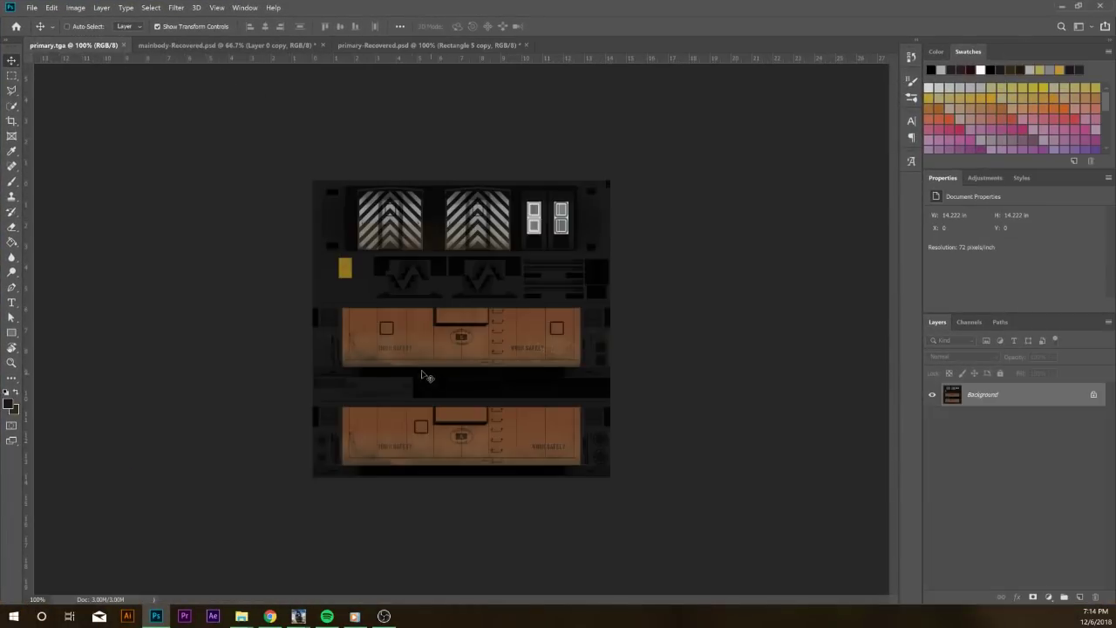
Unlock the Background layer of primary.tga to make it an editable layer
click(1002, 394)
click(1093, 394)
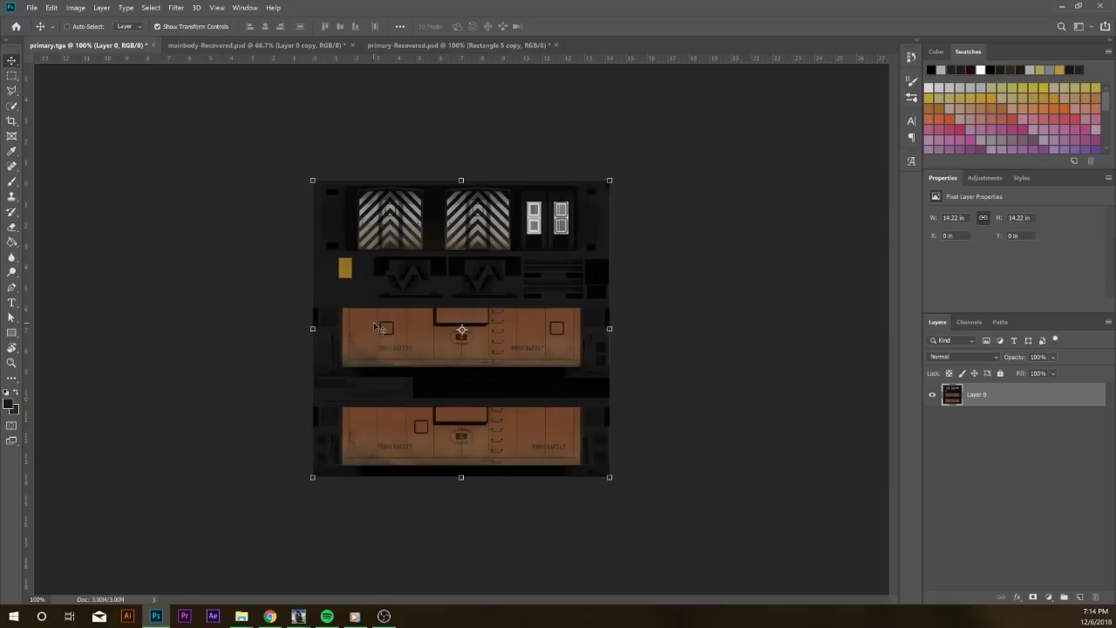
key(ctrl+0)
scroll(371, 366, up, 3)
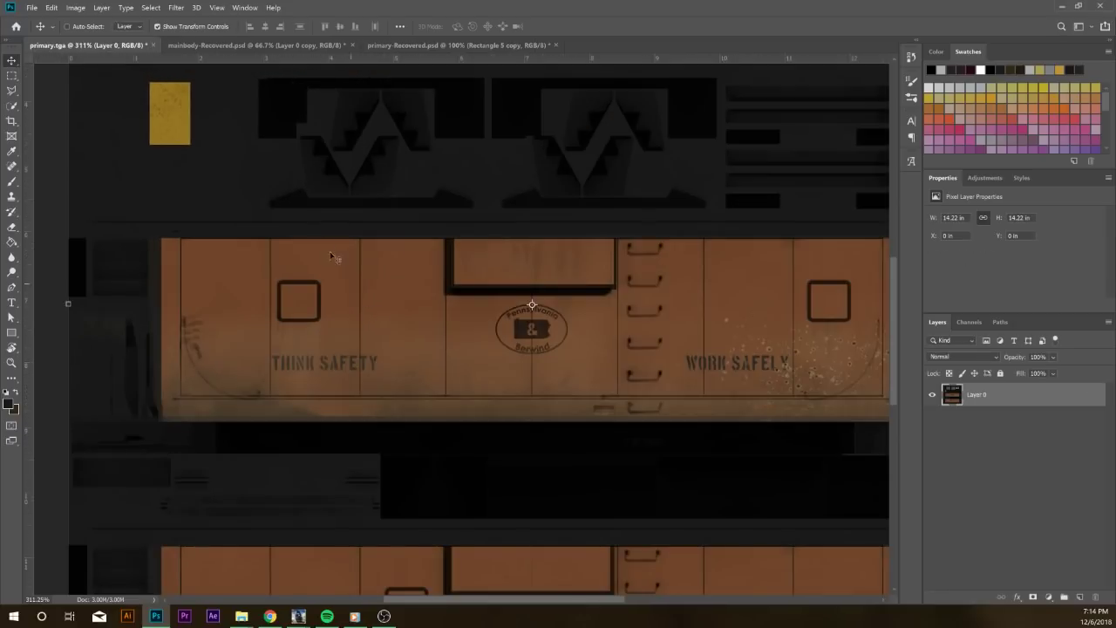
scroll(409, 339, down, 3)
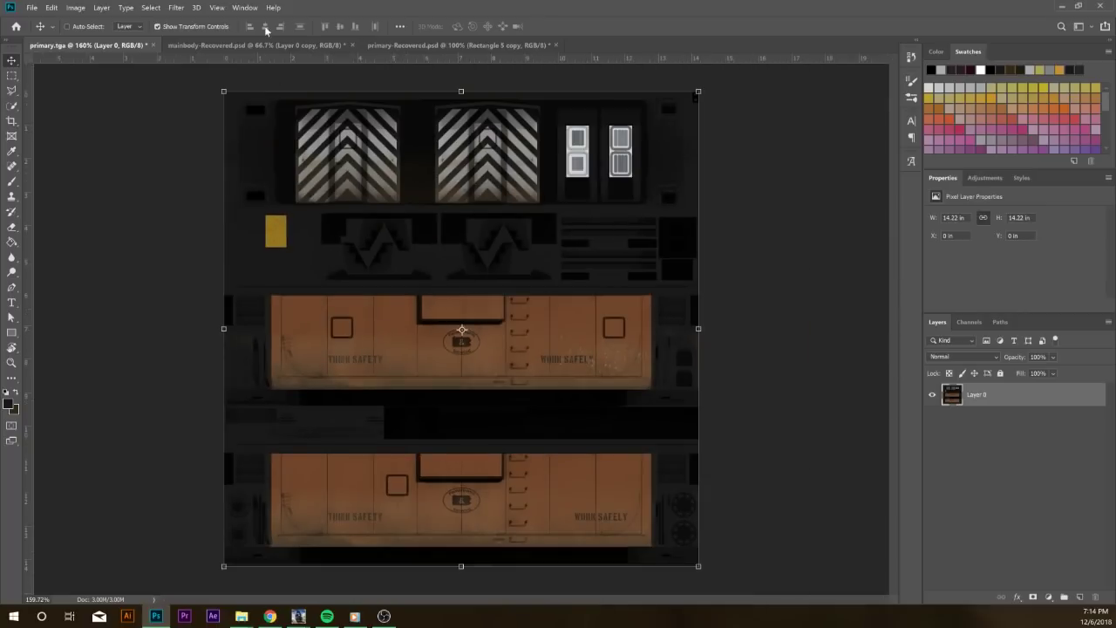
Look at the grey caboose template in primary-Recovered.psd and return to the primary.tga document
click(267, 41)
click(406, 46)
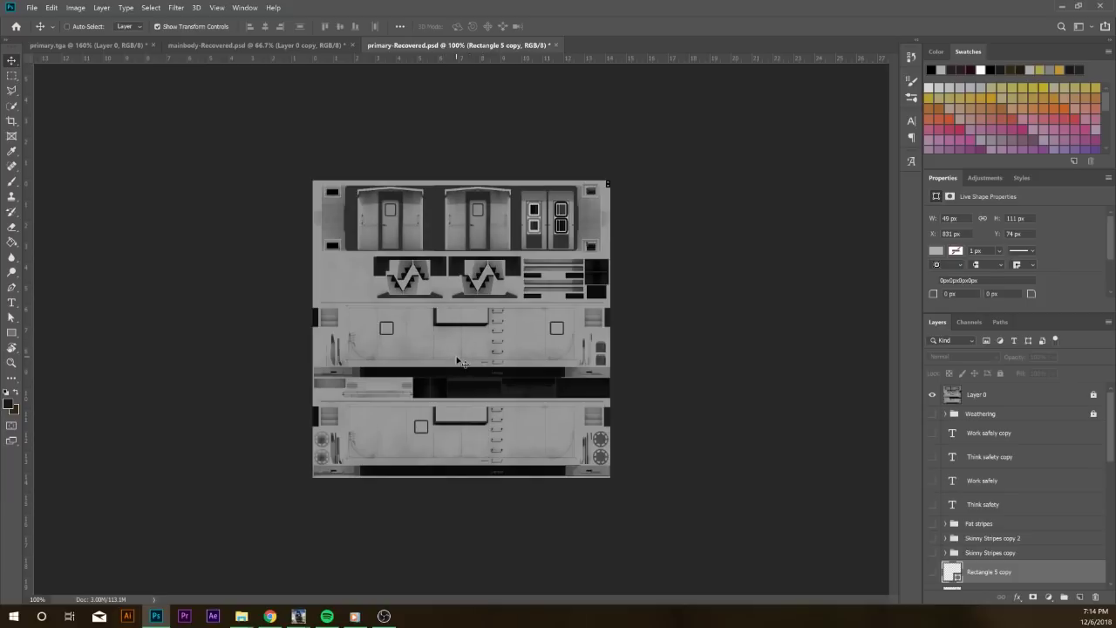
click(127, 45)
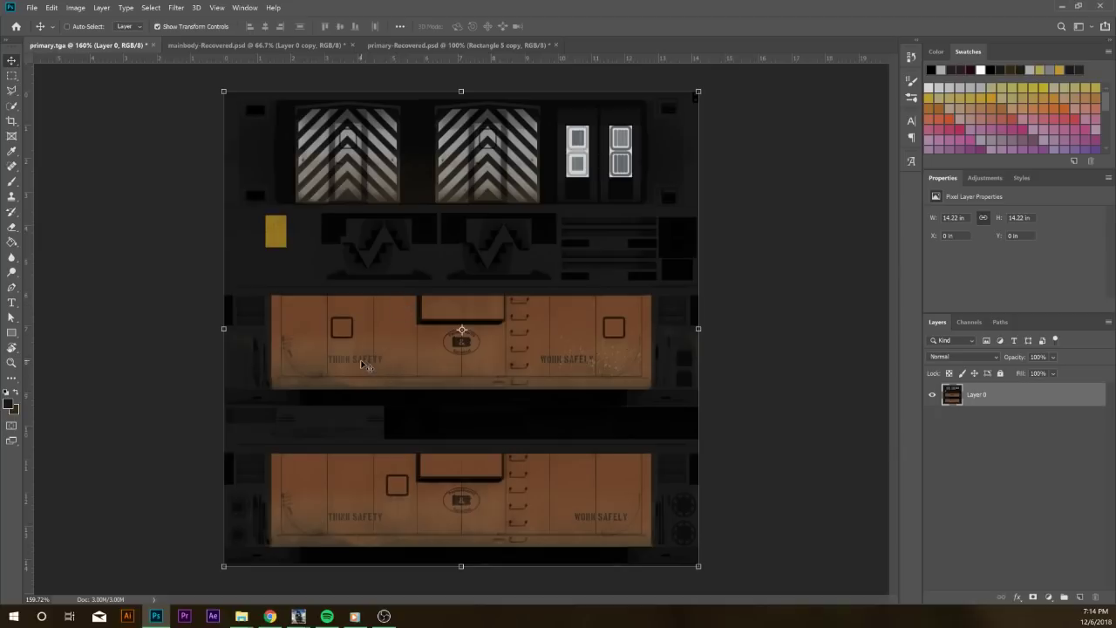
Paint out the middle letters of the THINK SAFETY lettering on the upper orange car side with the Clone Stamp tool
scroll(349, 378, up, 10)
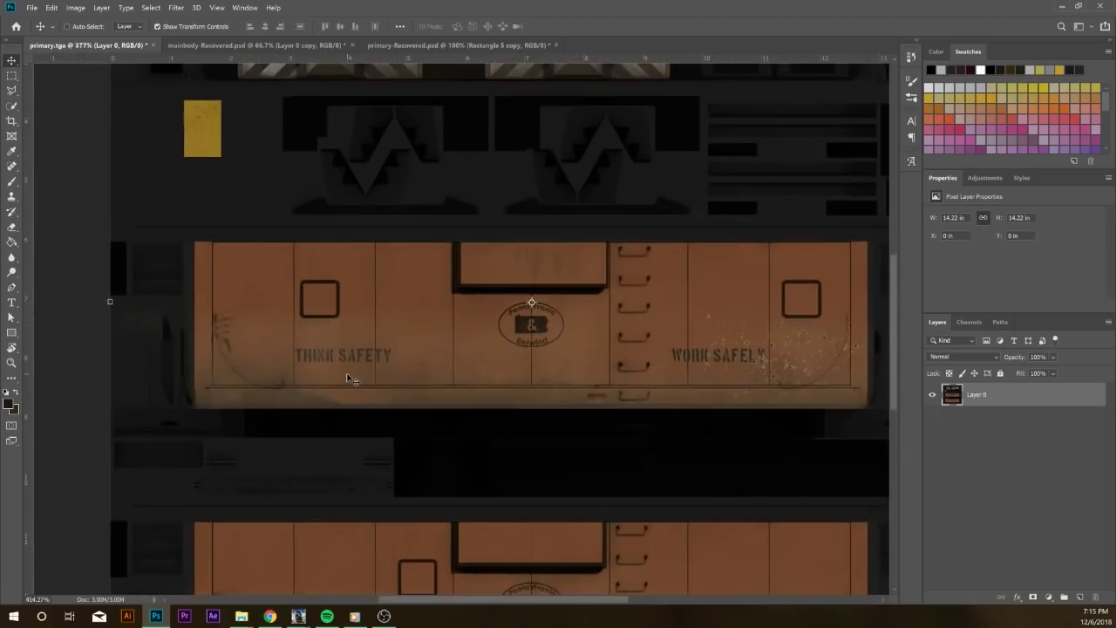
scroll(356, 348, down, 2)
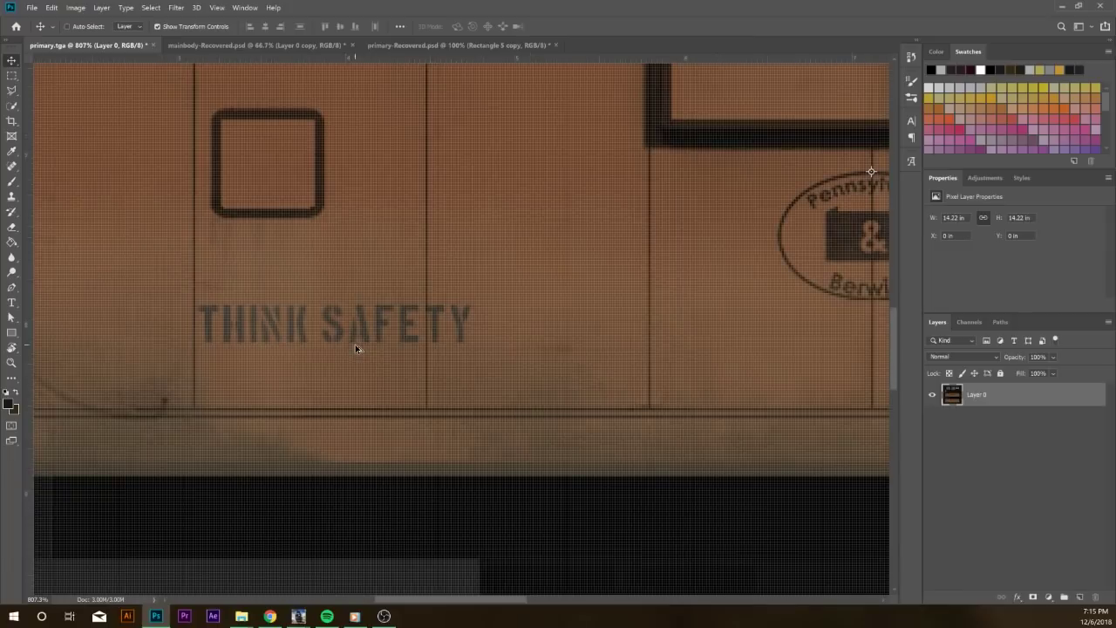
scroll(314, 323, down, 1)
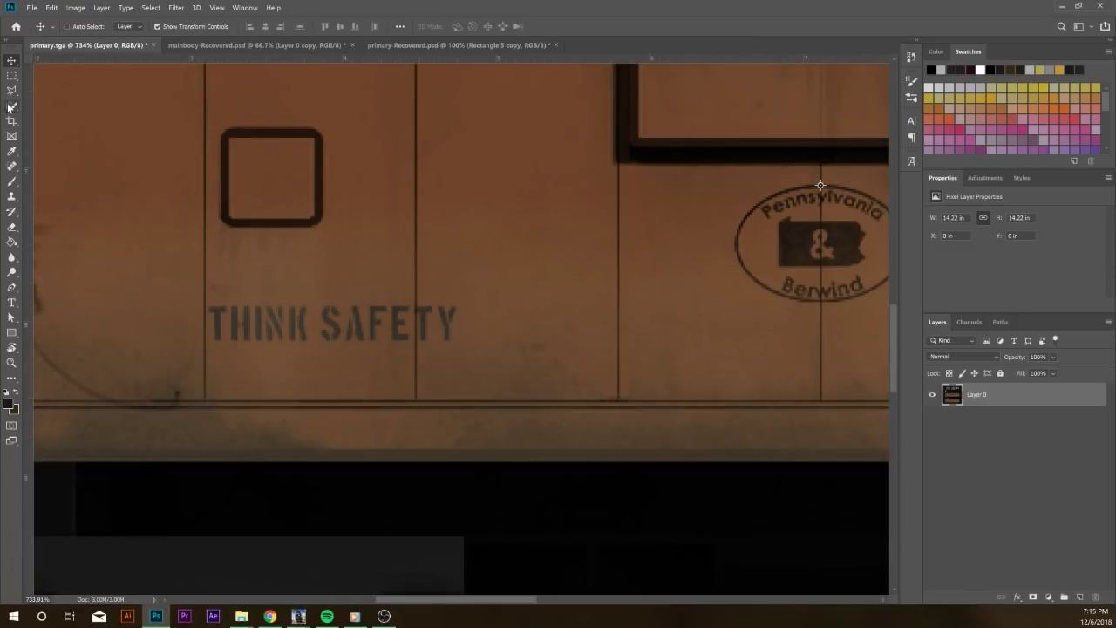
click(11, 196)
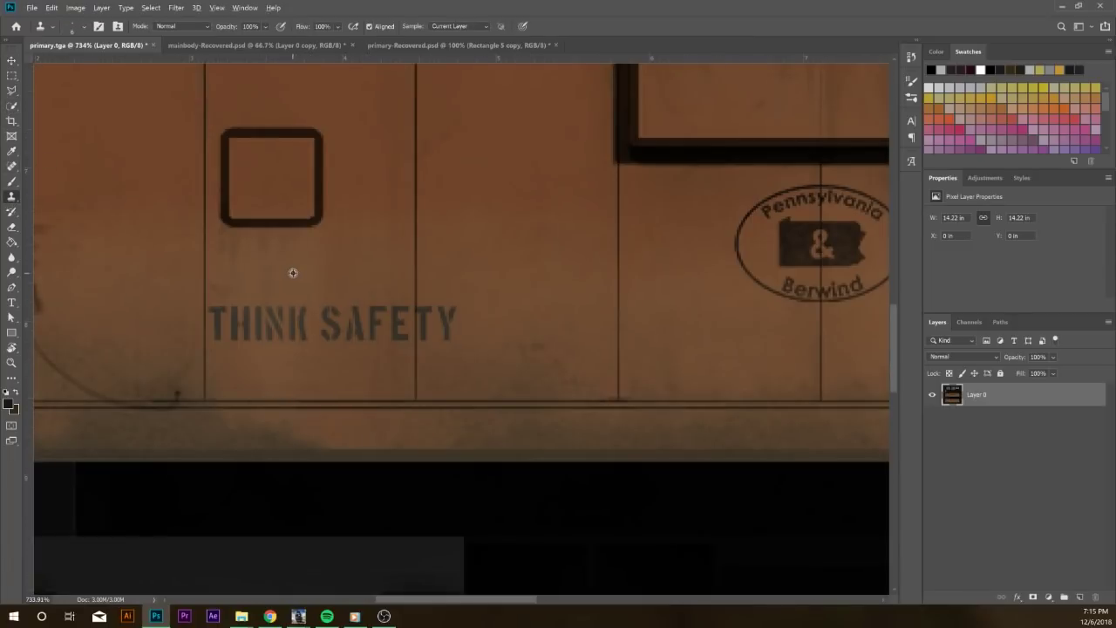
mouse_move(270, 294)
mouse_down()
mouse_move(332, 294)
mouse_move(334, 309)
mouse_up()
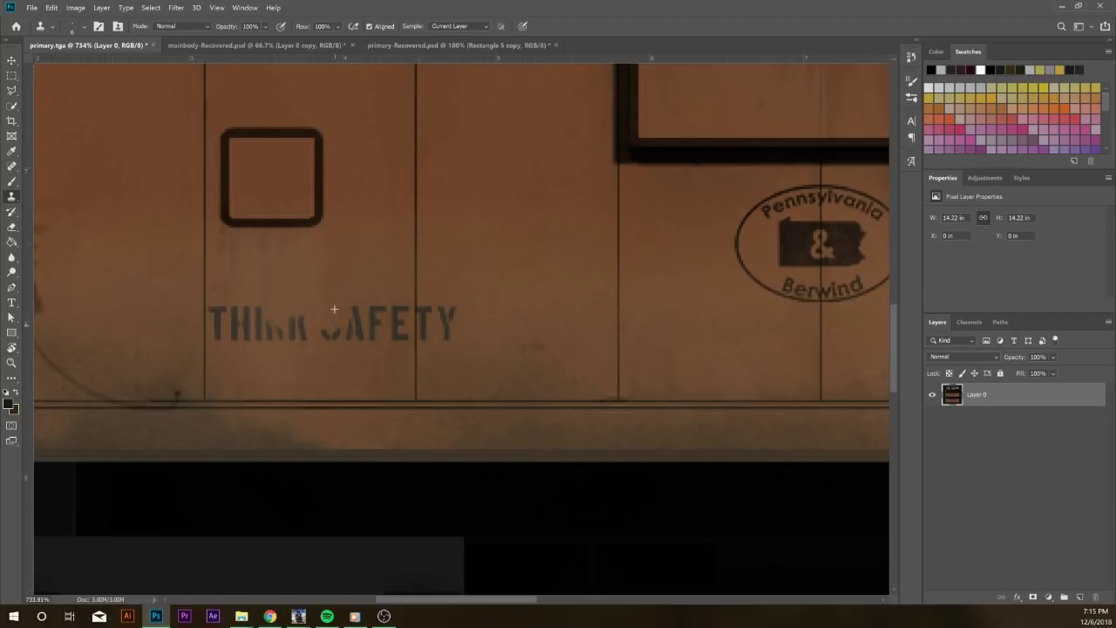
drag(339, 374, 324, 362)
click(298, 331)
click(301, 326)
scroll(461, 329, up, 2)
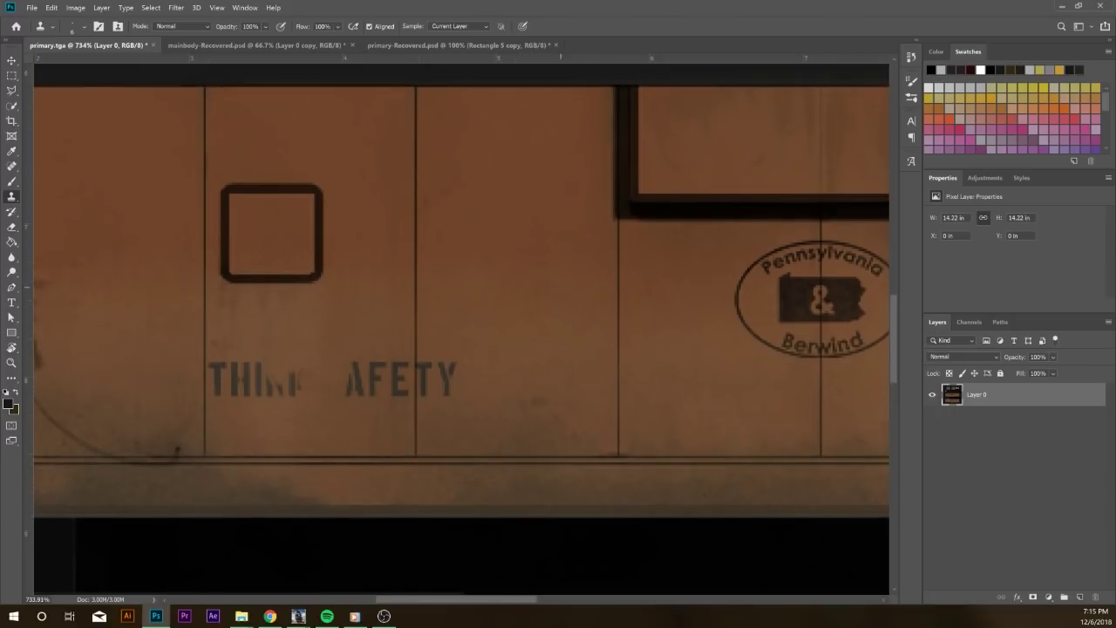
Examine the black-and-white chevron striping on the two end doors of the primary texture
drag(553, 288, 576, 139)
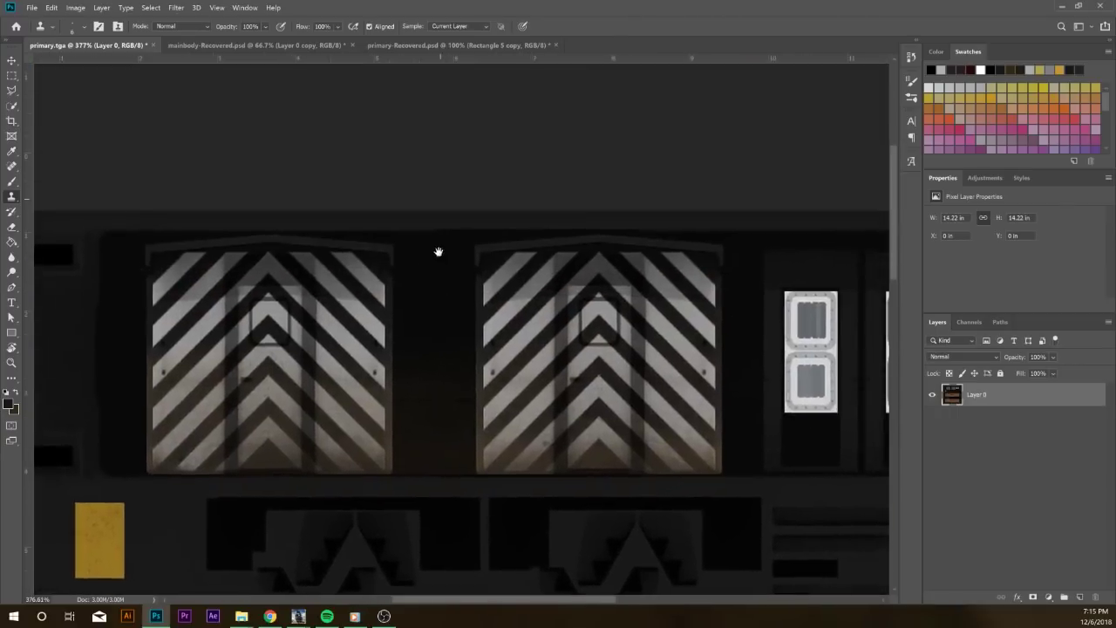
drag(438, 252, 477, 206)
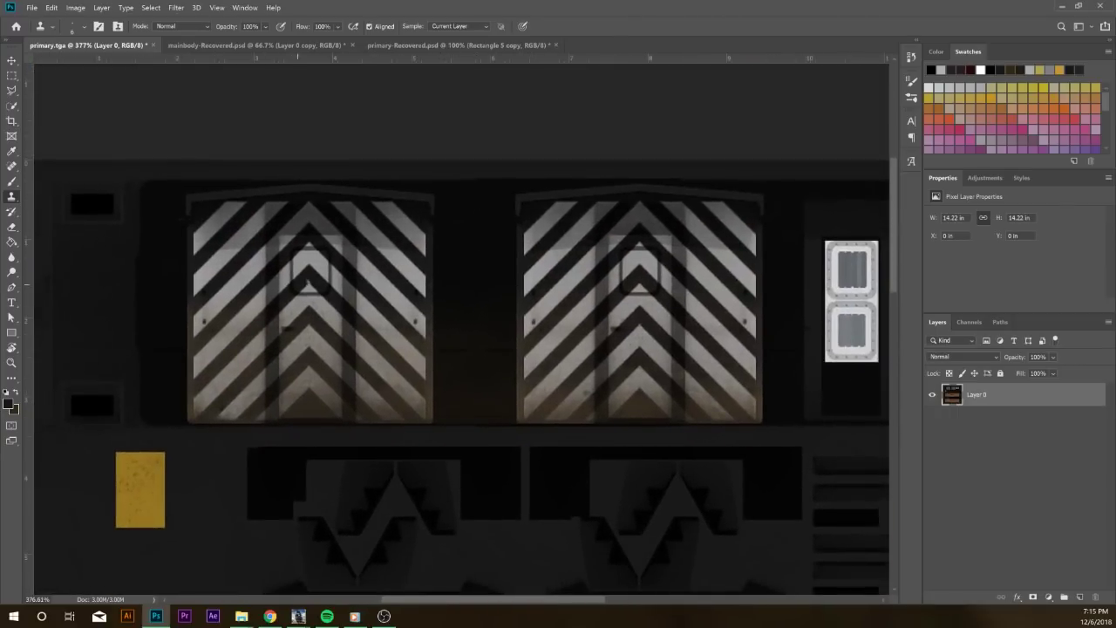
scroll(284, 328, up, 3)
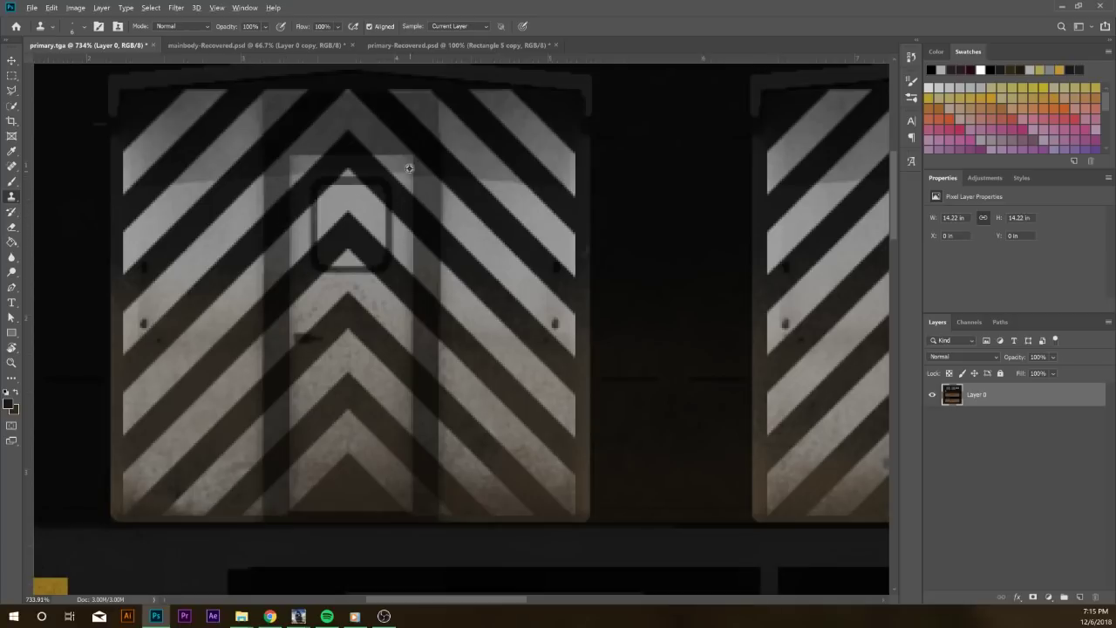
scroll(410, 252, down, 3)
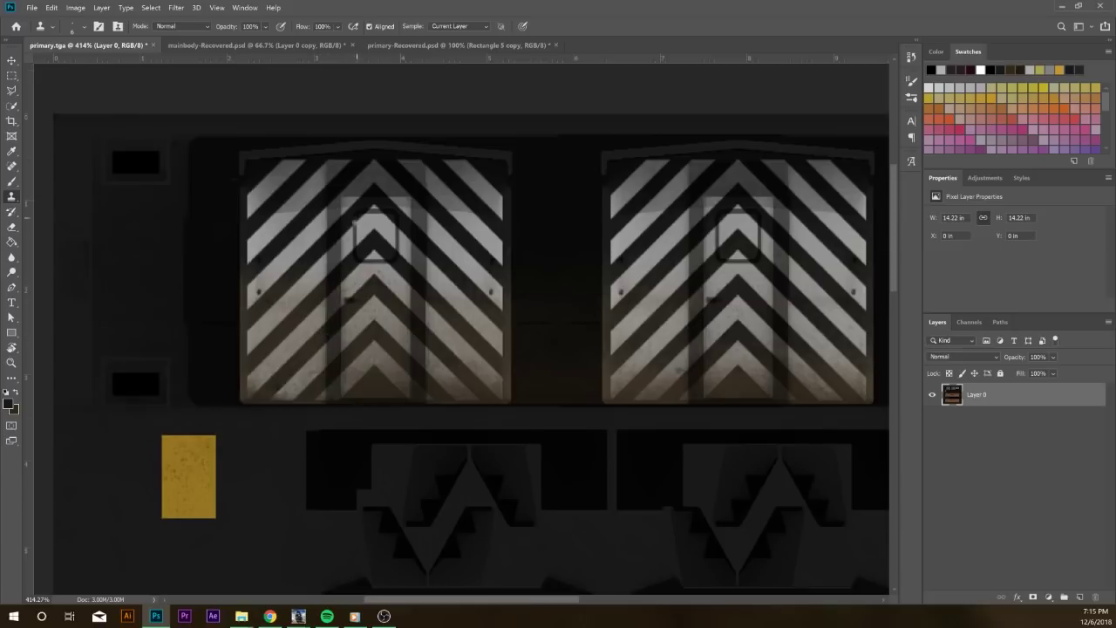
scroll(374, 227, down, 3)
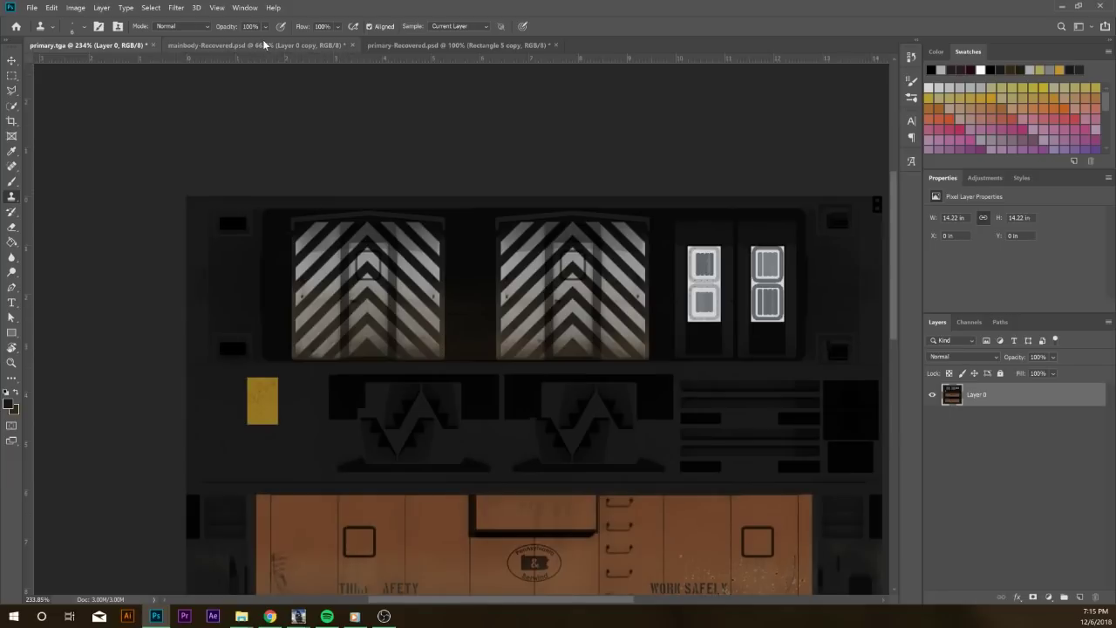
Reorder the open documents so primary-Recovered.psd sits directly after primary.tga, and bring primary-Recovered.psd to the front
click(264, 43)
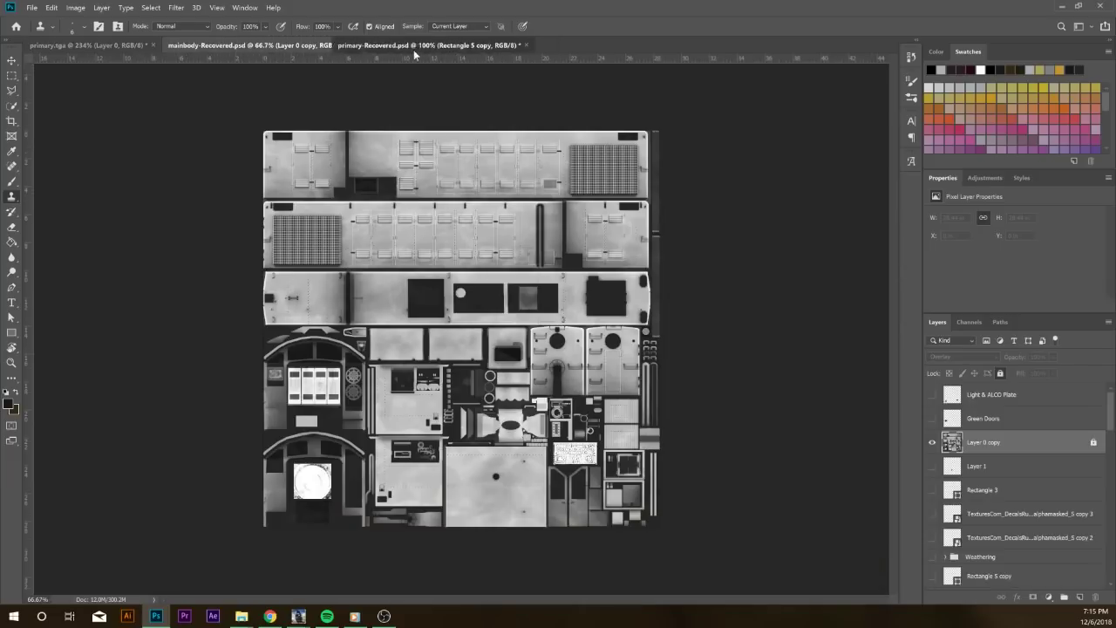
click(383, 44)
drag(343, 44, 514, 45)
click(287, 47)
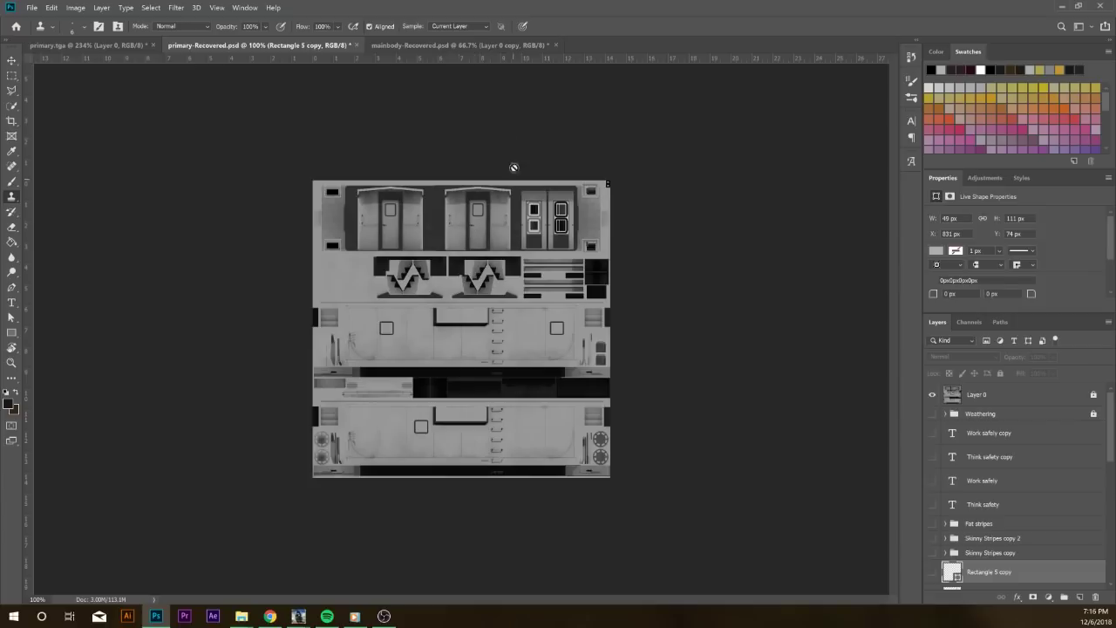
Look through the layers of primary-Recovered.psd and toggle the visibility of the grey Layer 0
scroll(1041, 541, down, 4)
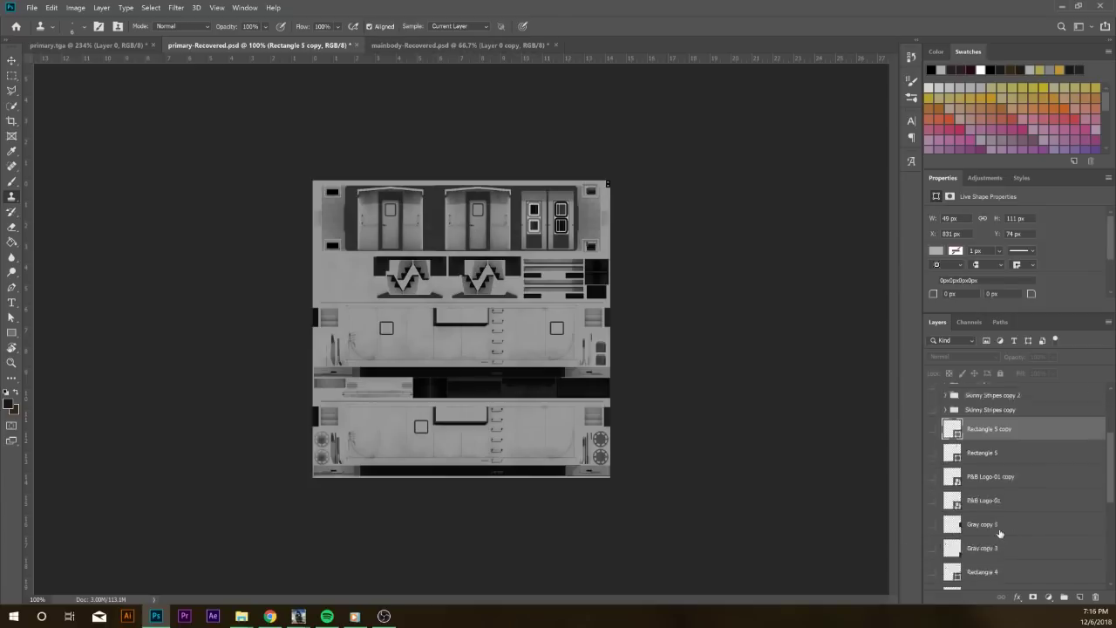
scroll(1002, 536, up, 4)
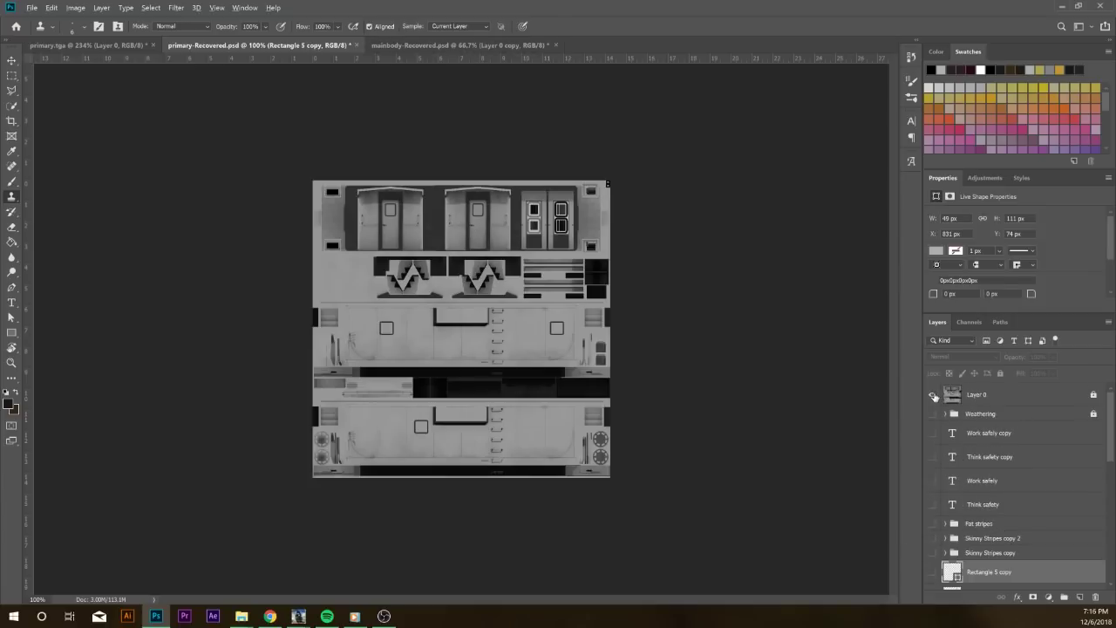
click(937, 397)
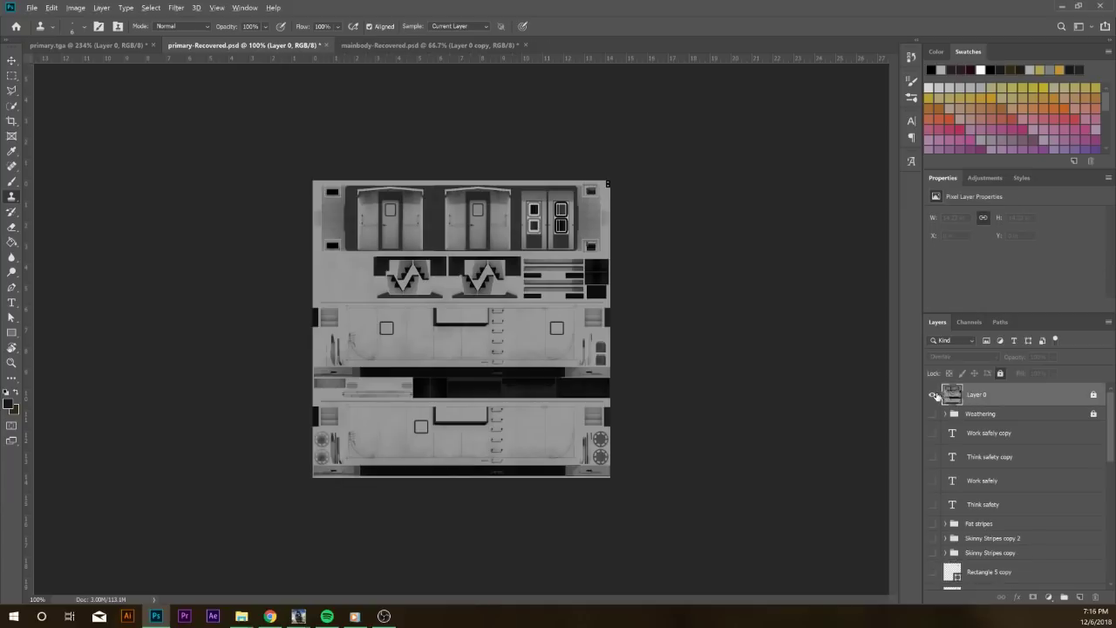
click(932, 397)
click(933, 397)
Show the Background copy layer beneath Layer 0 and toggle its visibility to compare the Burlington Northern livery with the grey template
scroll(968, 462, down, 10)
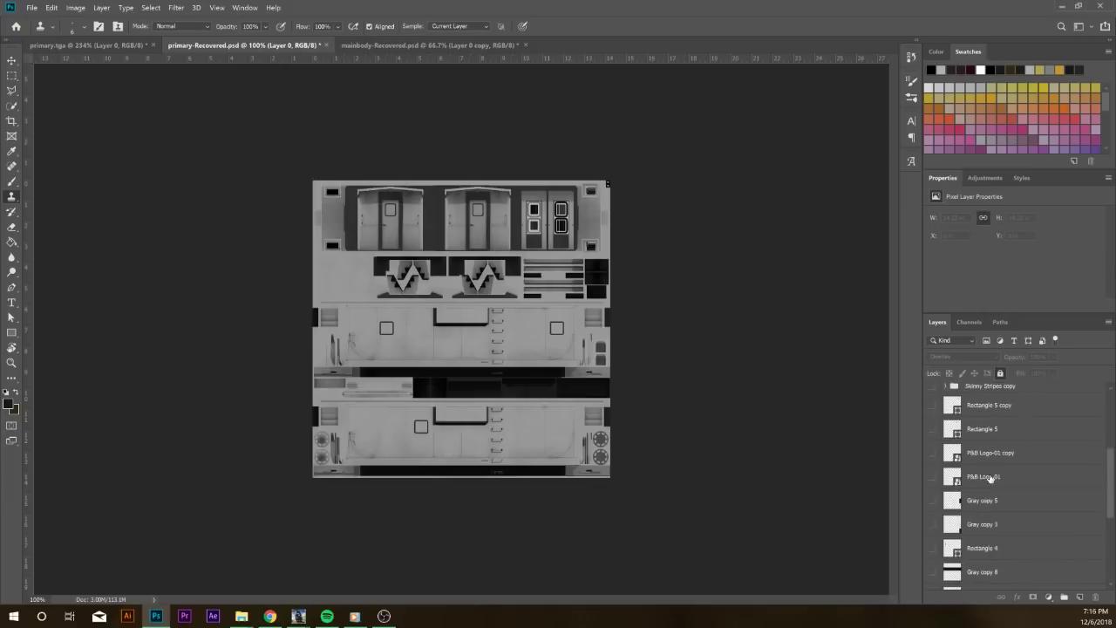
click(933, 577)
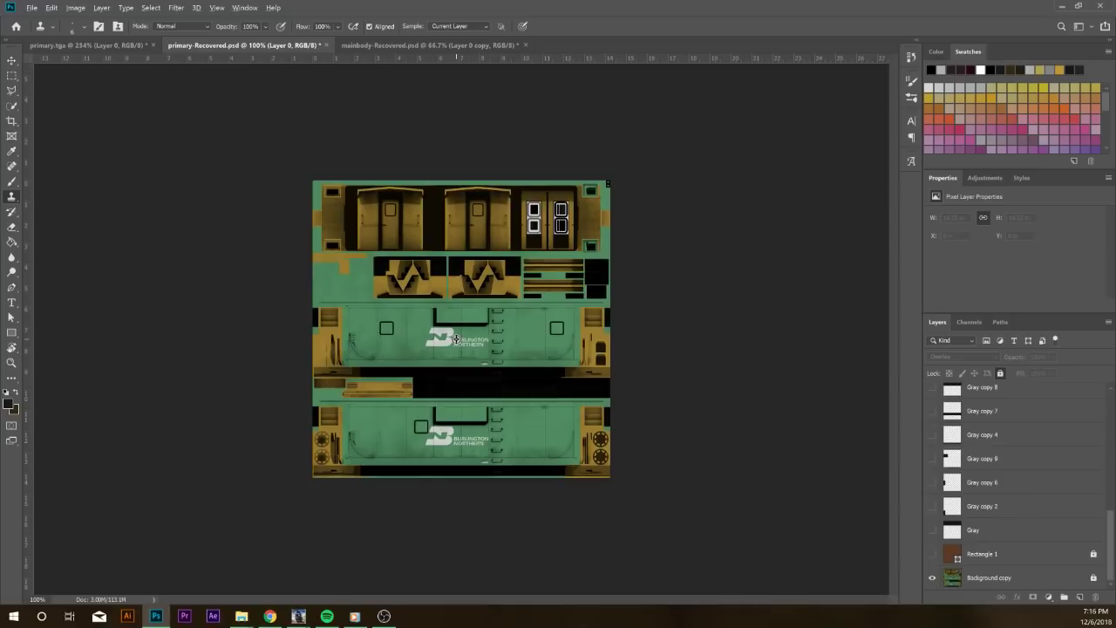
scroll(455, 340, up, 3)
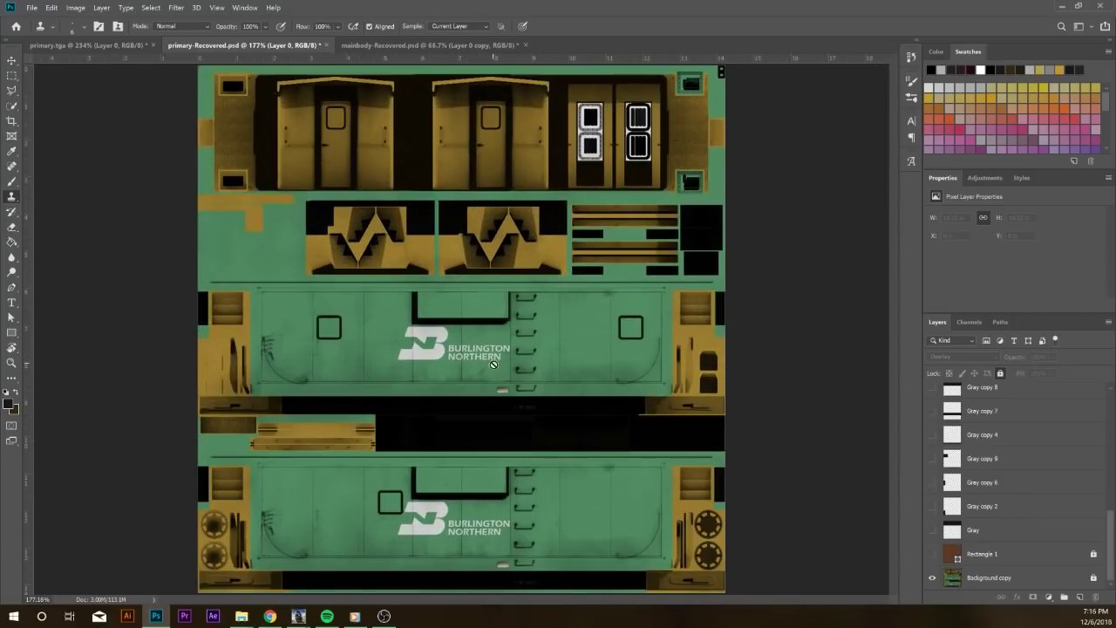
click(933, 583)
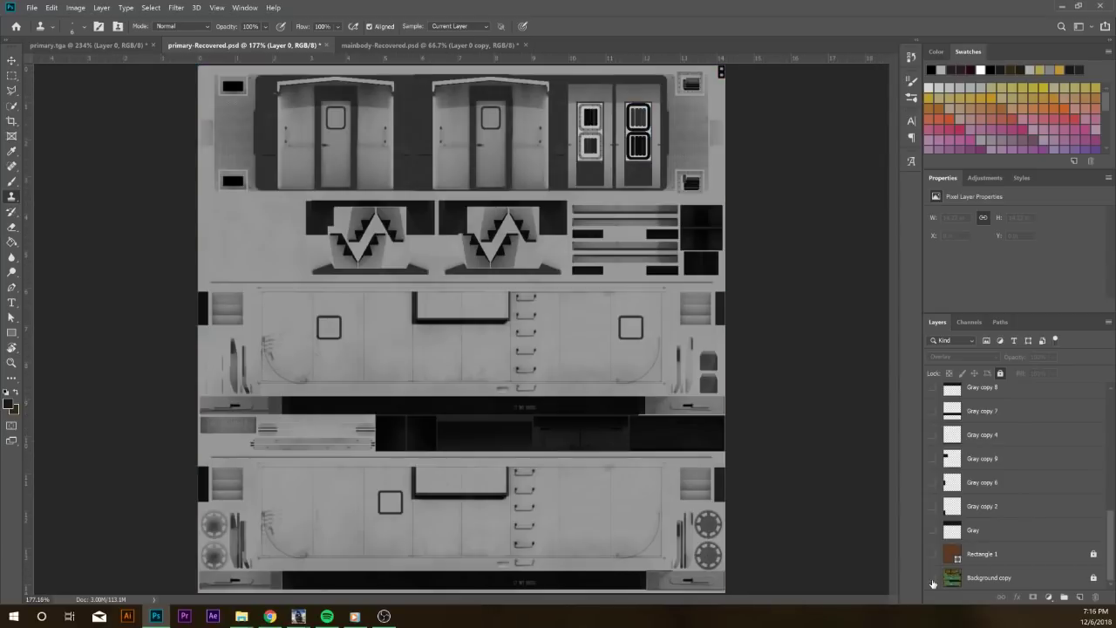
click(933, 583)
click(933, 582)
click(933, 583)
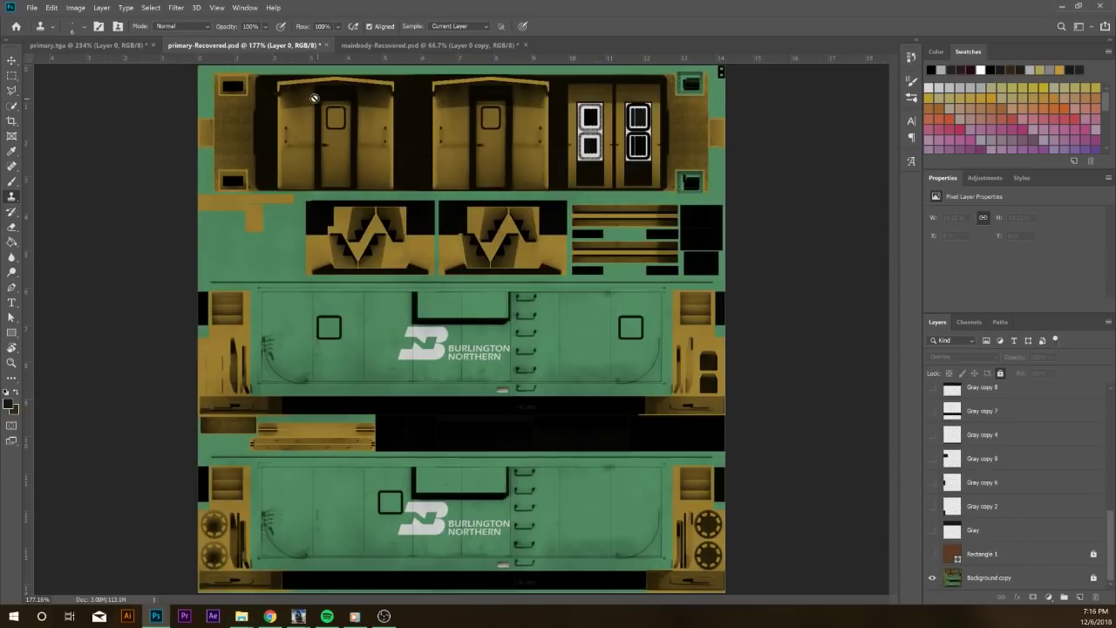
Try to apply an image adjustment to the locked Background copy layer, and hide that layer again
click(76, 8)
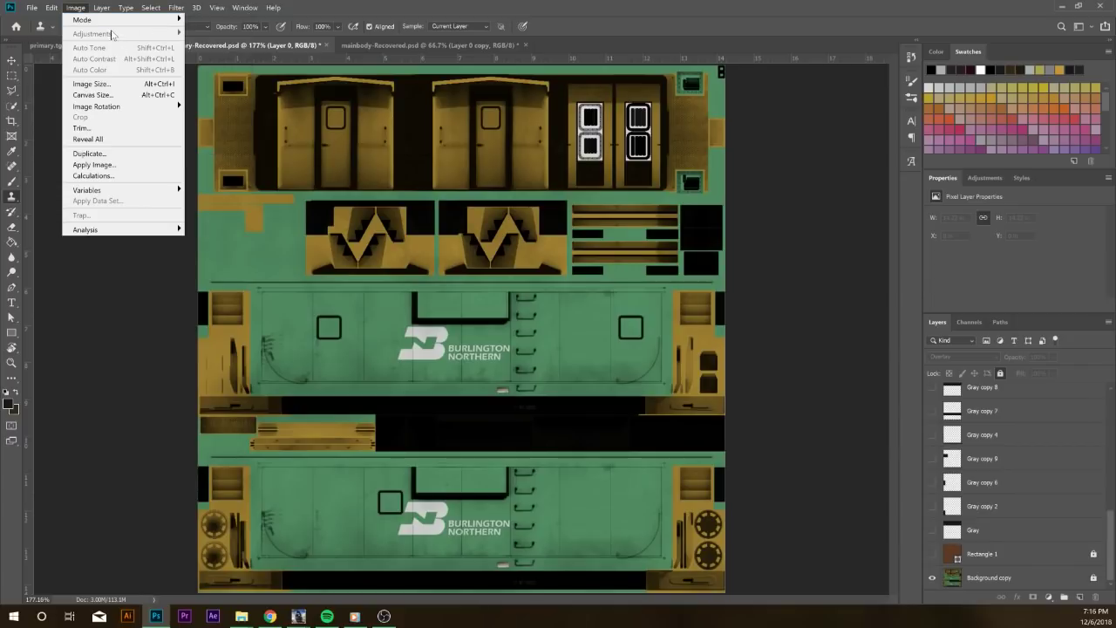
click(995, 577)
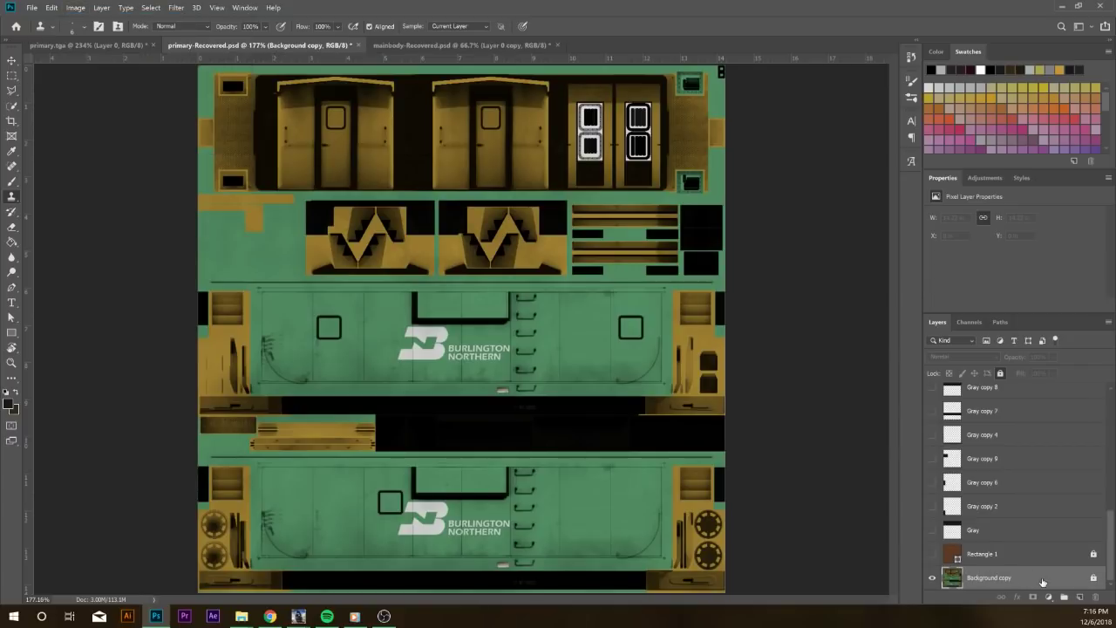
click(75, 8)
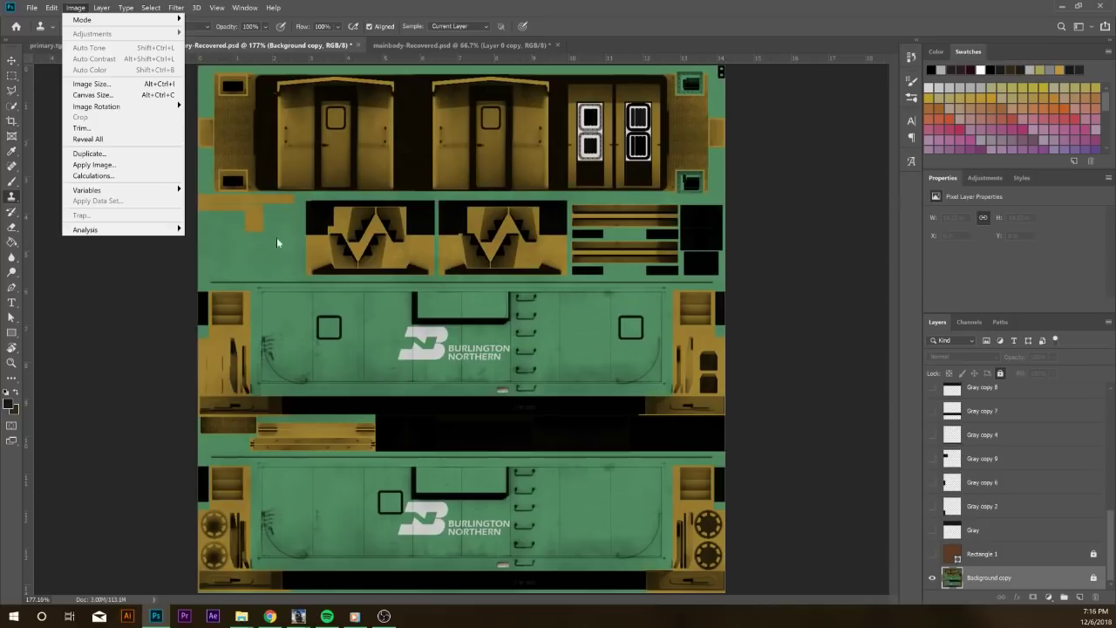
click(136, 329)
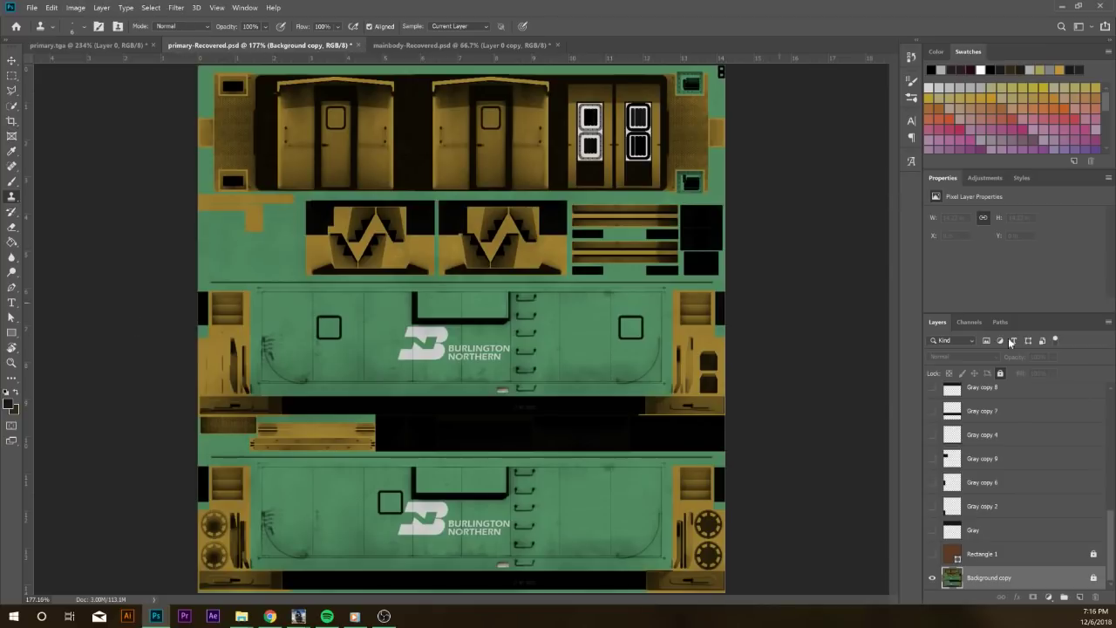
click(932, 578)
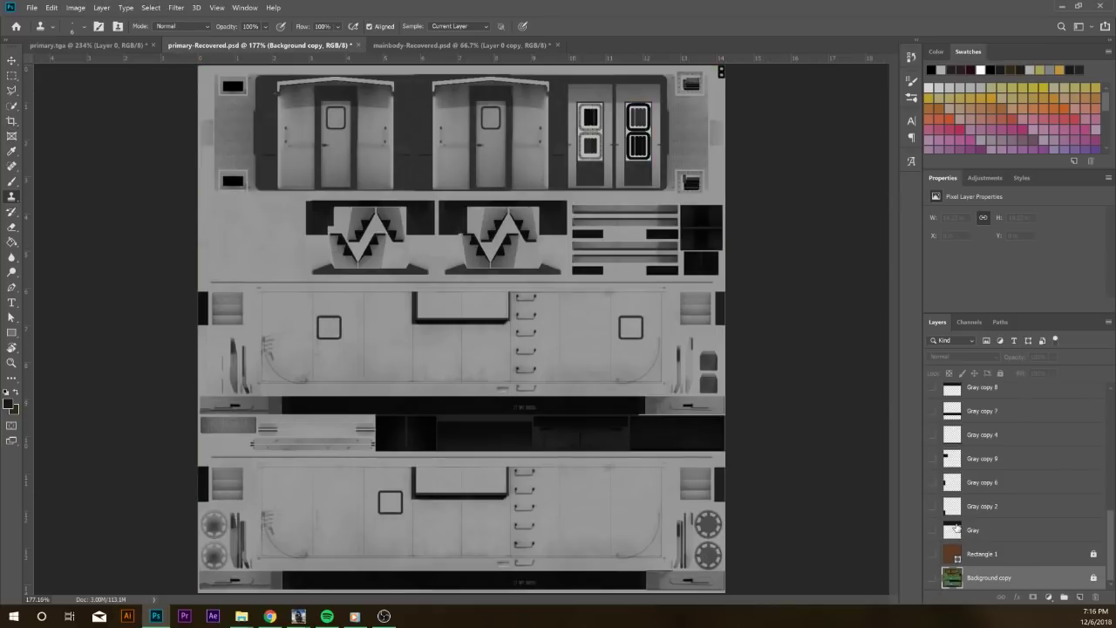
scroll(755, 473, down, 1)
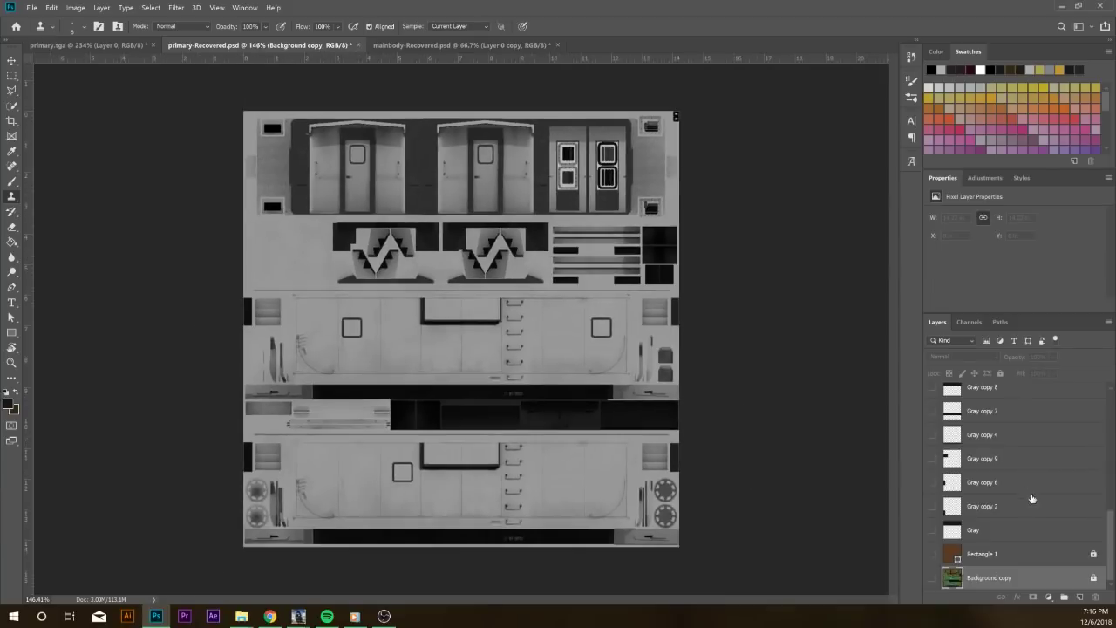
Bring mainbody-Recovered.psd to the front and show the original Layer 0 at the bottom of its layer stack
scroll(1024, 492, up, 3)
scroll(1023, 493, up, 3)
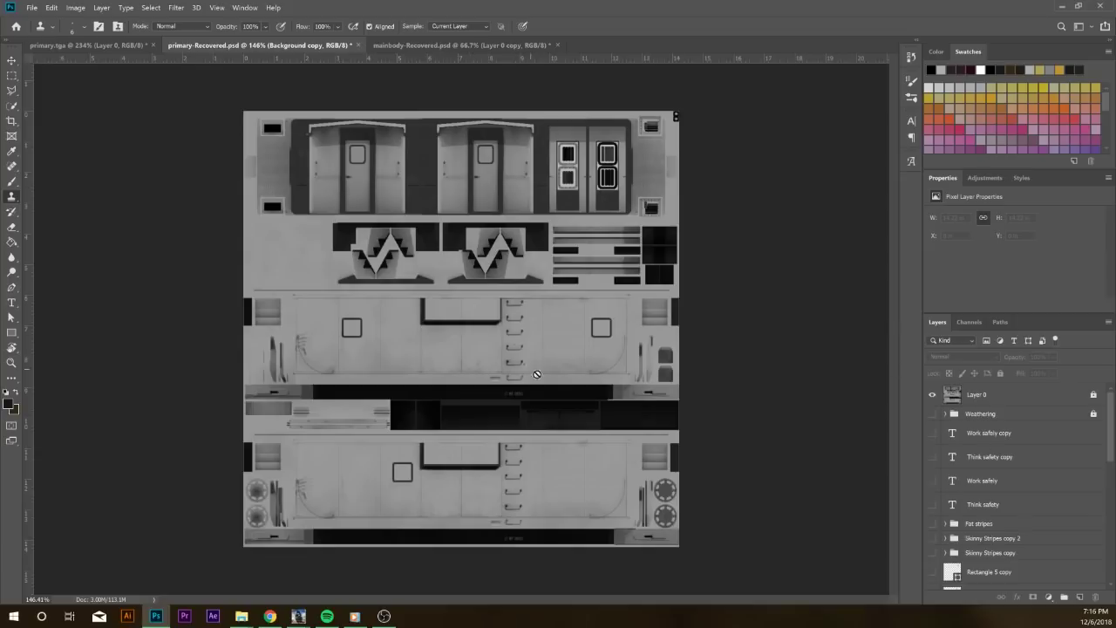
click(388, 46)
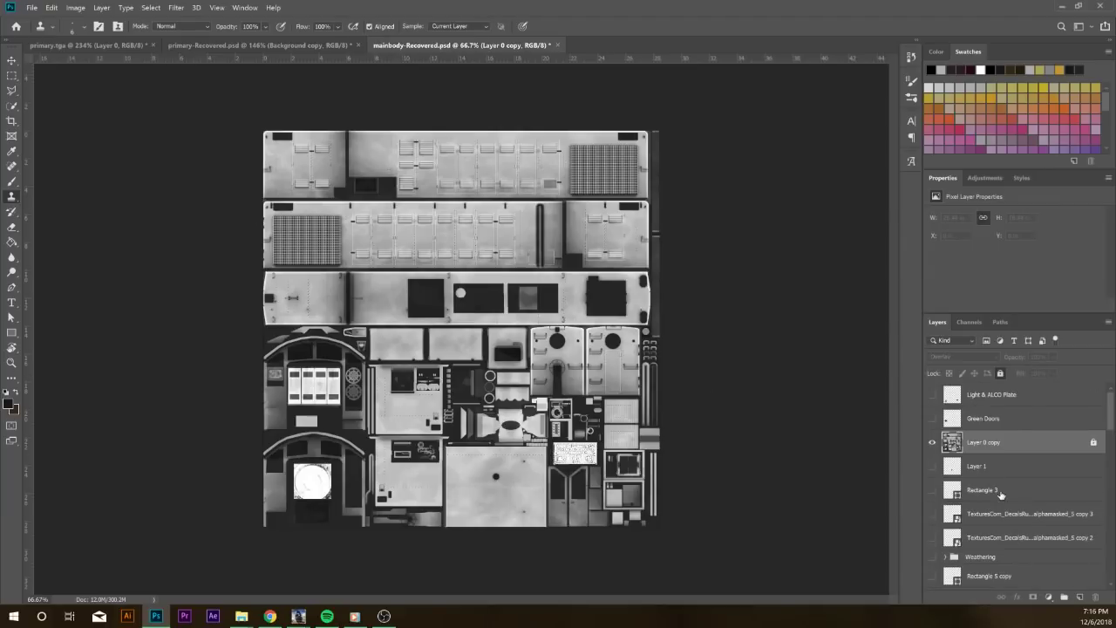
scroll(1000, 495, down, 10)
scroll(995, 501, down, 5)
click(933, 578)
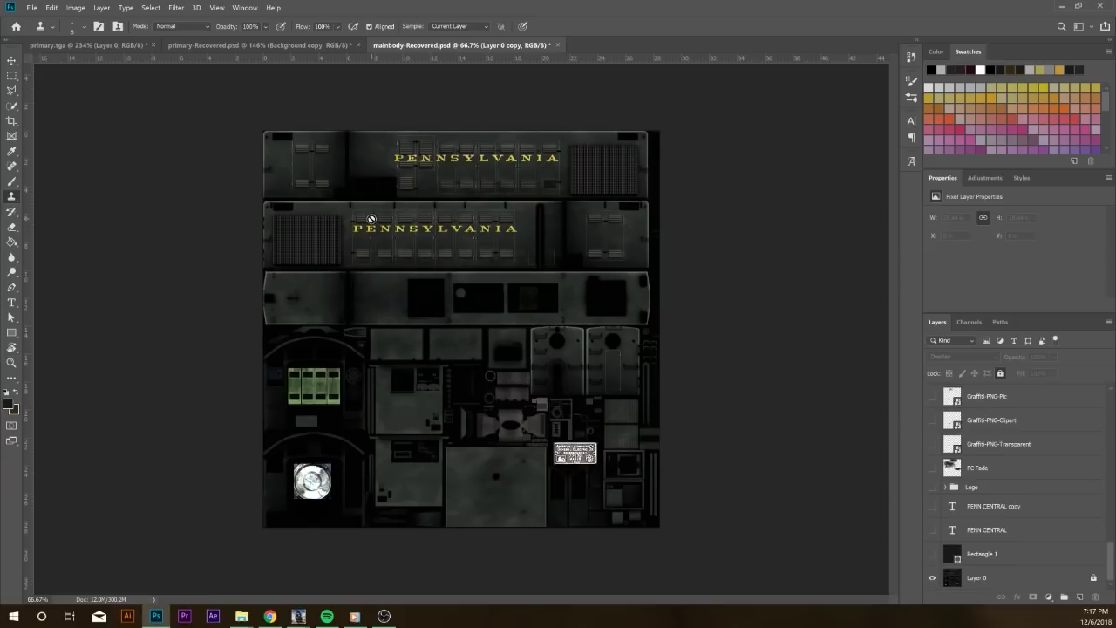
Examine the PENNSYLVANIA lettering and door panels up close, view the whole texture again, and hide the bottom Layer 0
scroll(361, 220, up, 8)
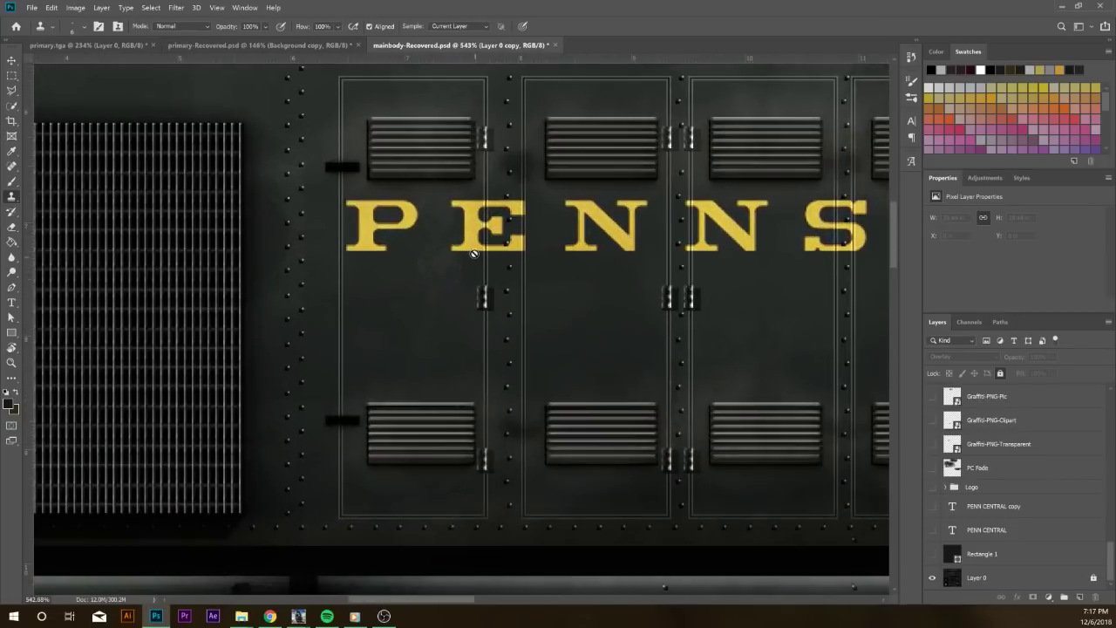
drag(474, 253, 438, 271)
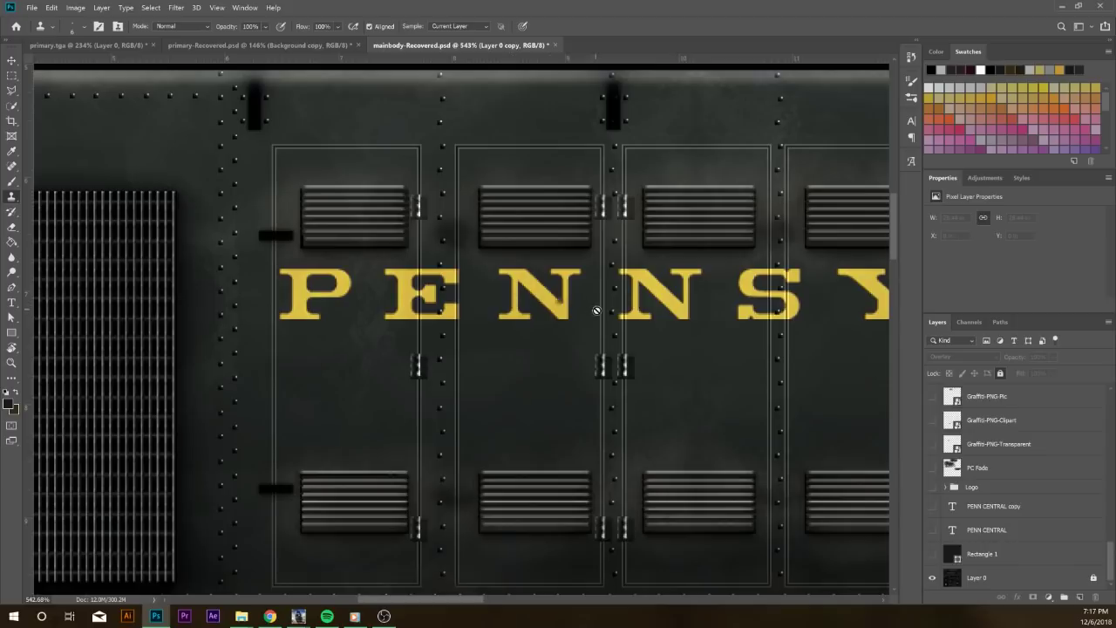
scroll(586, 307, right, 3)
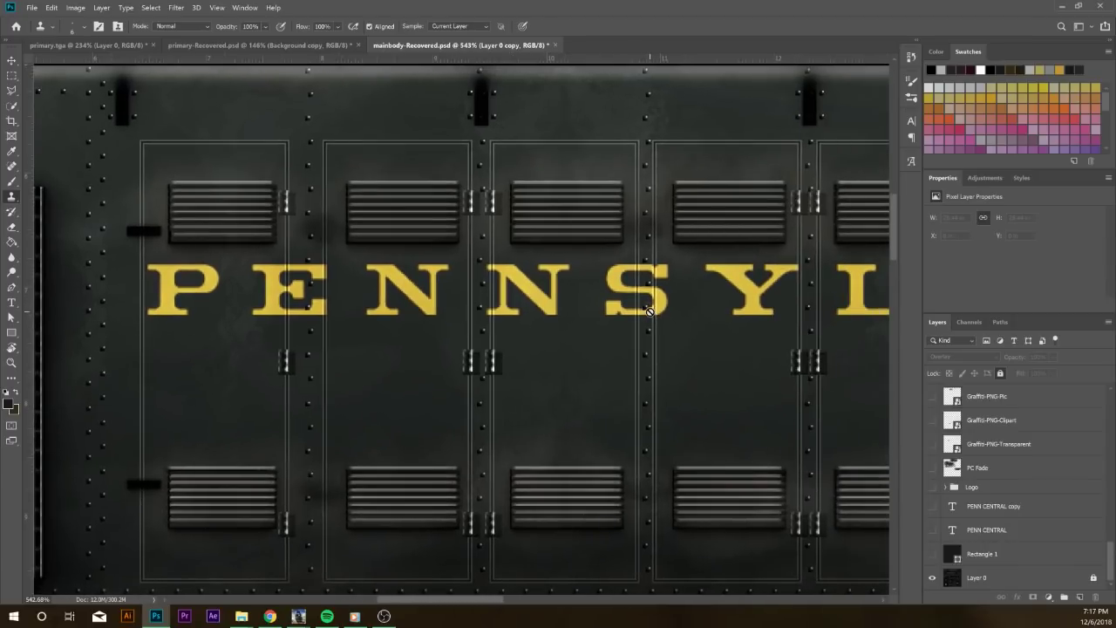
drag(655, 311, 489, 328)
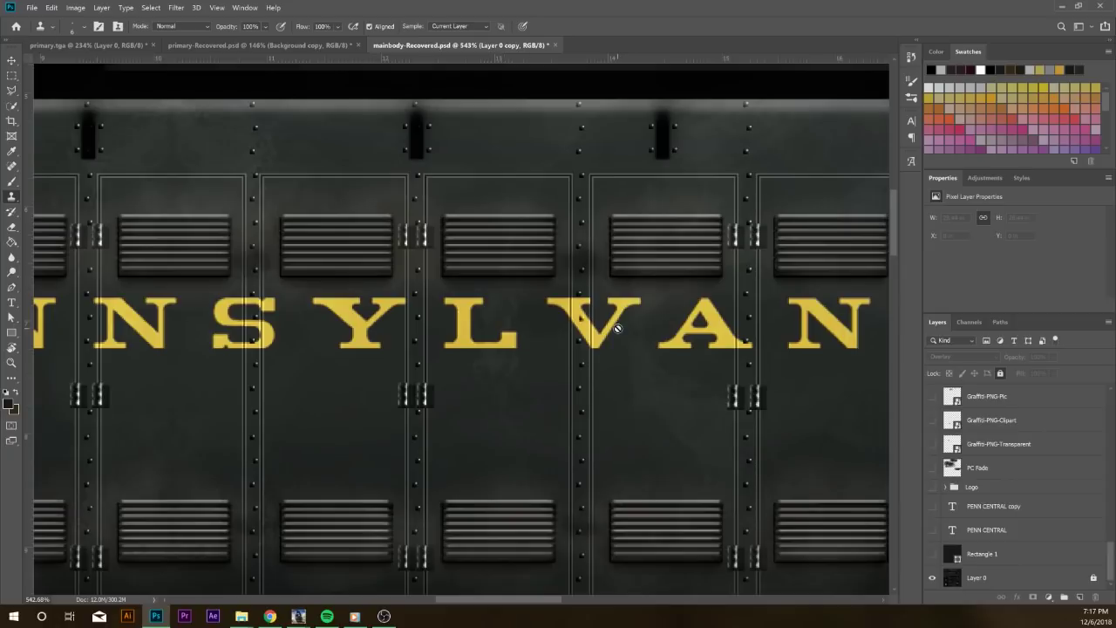
scroll(617, 329, down, 10)
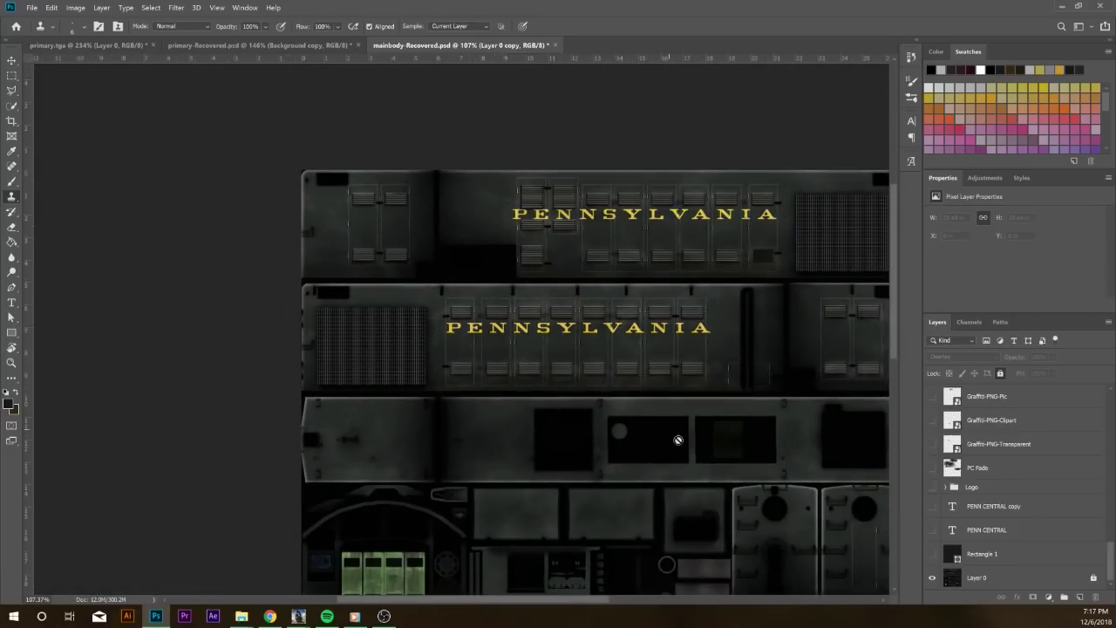
drag(679, 439, 452, 271)
scroll(476, 338, down, 3)
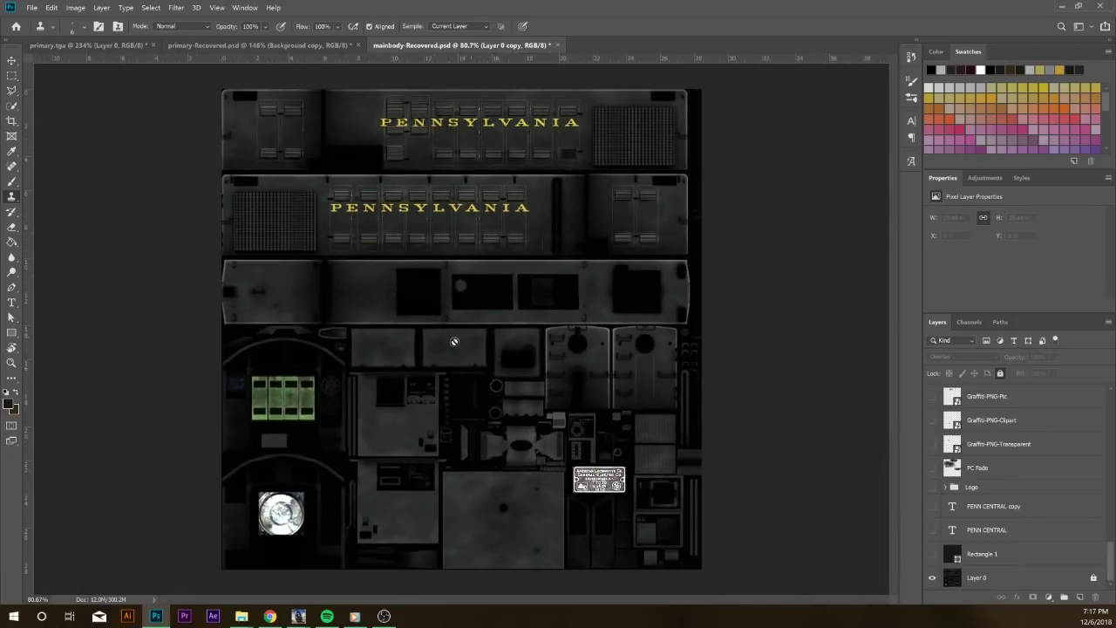
click(932, 579)
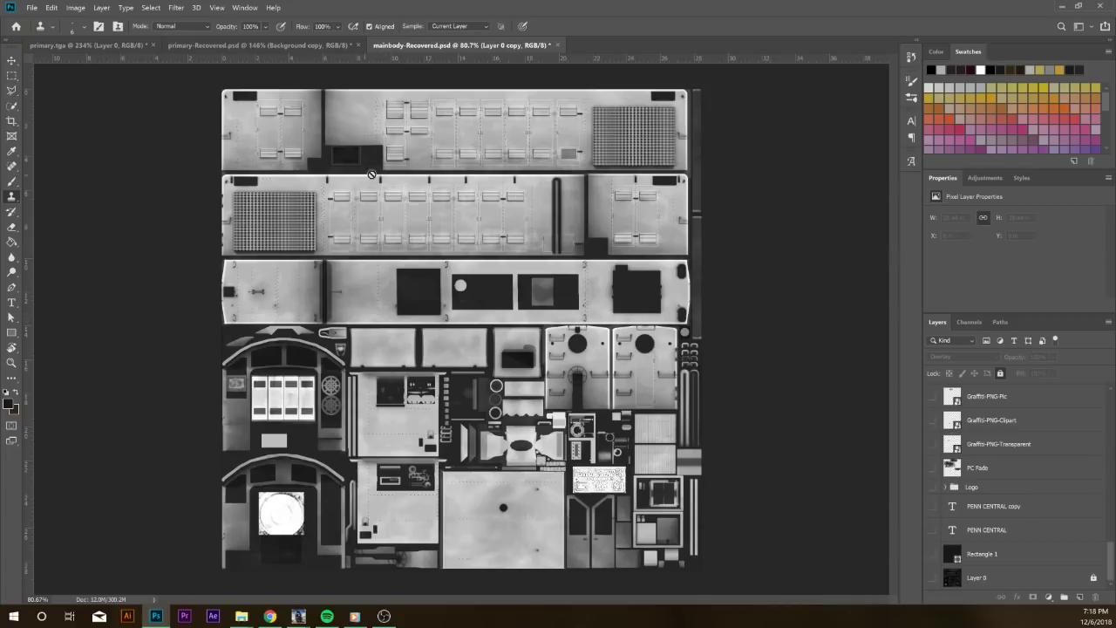
Close primary.tga without saving its changes
click(295, 45)
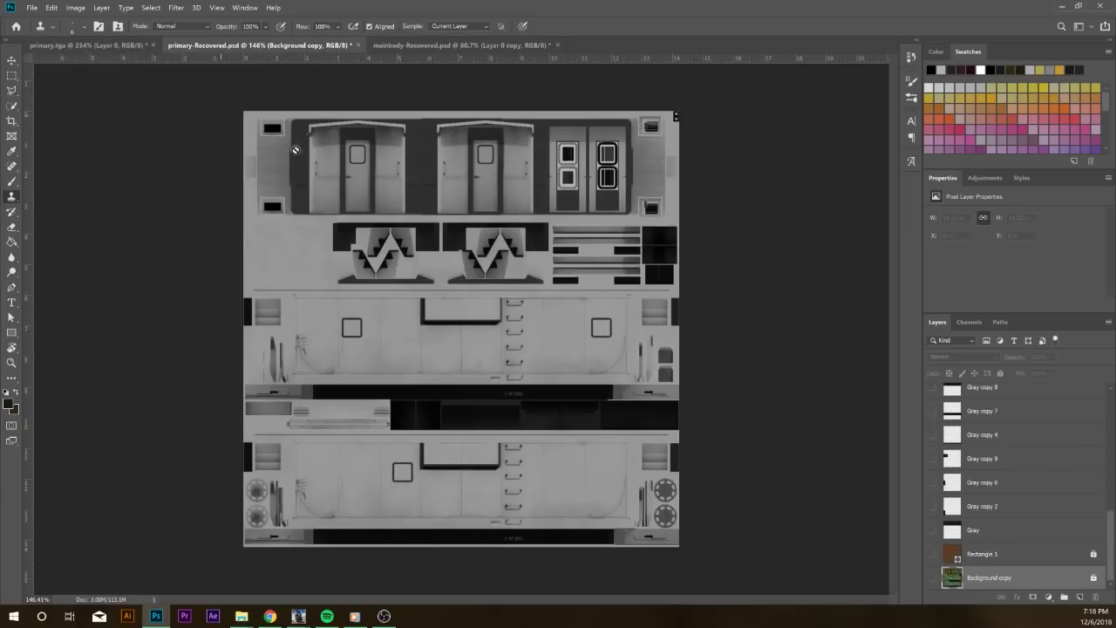
click(77, 48)
click(203, 48)
click(131, 48)
click(149, 46)
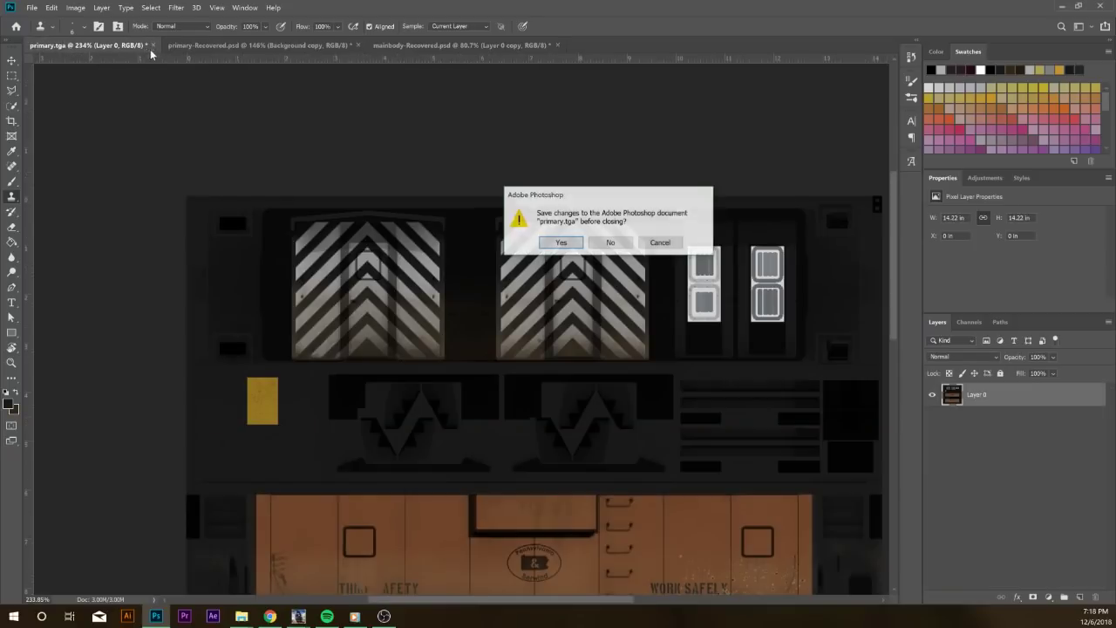
click(619, 240)
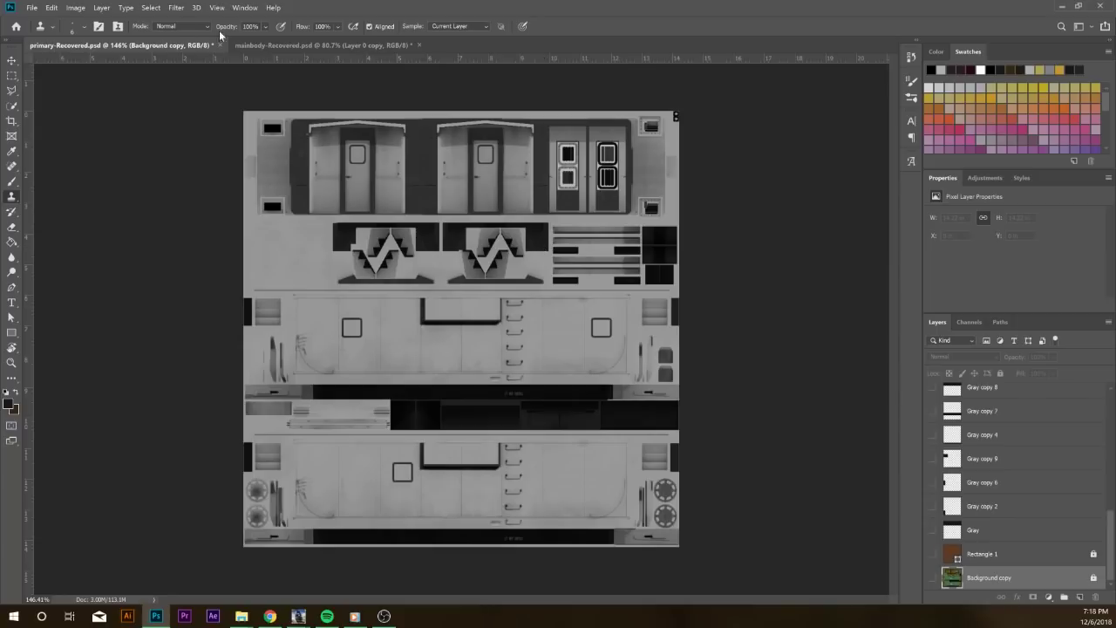
Compare the grey templates in mainbody-Recovered.psd and primary-Recovered.psd with the Move tool active, ending on primary-Recovered.psd
click(288, 44)
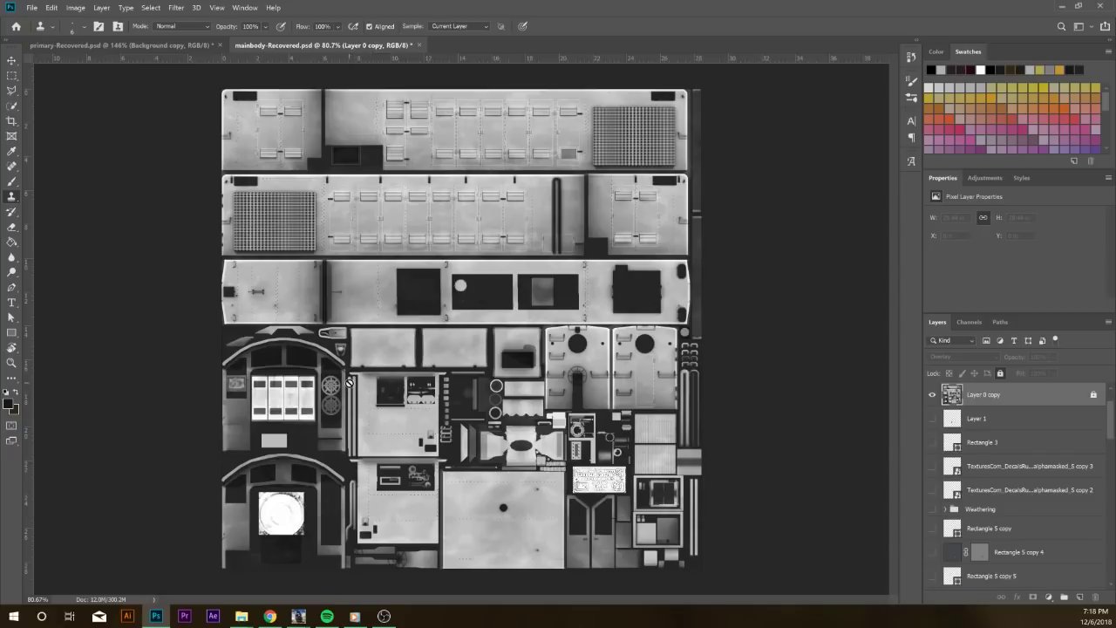
key(v)
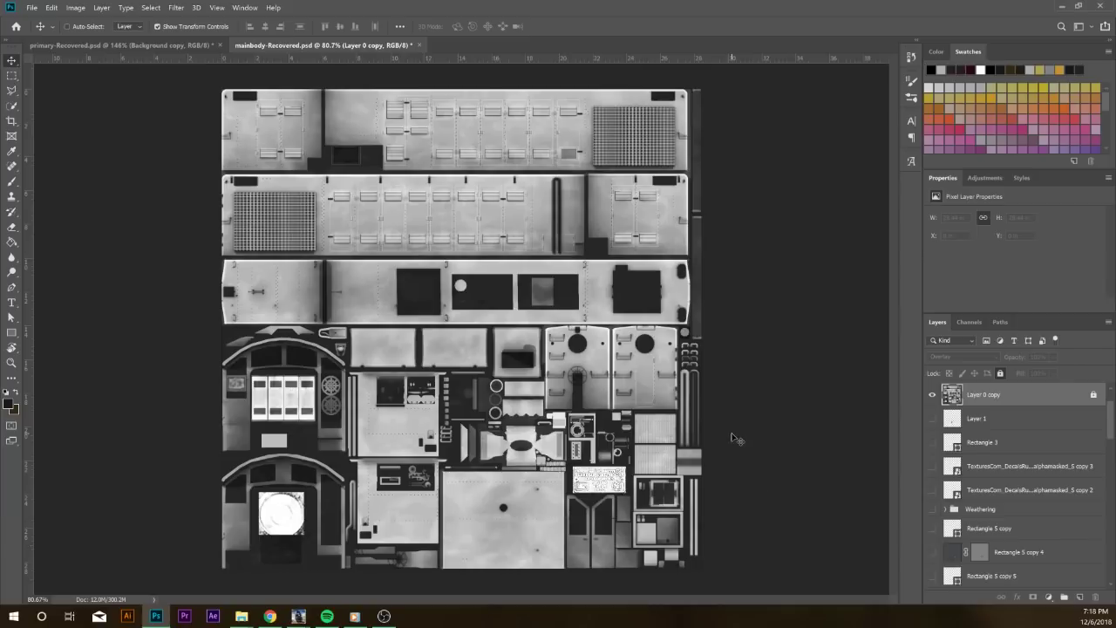
click(197, 45)
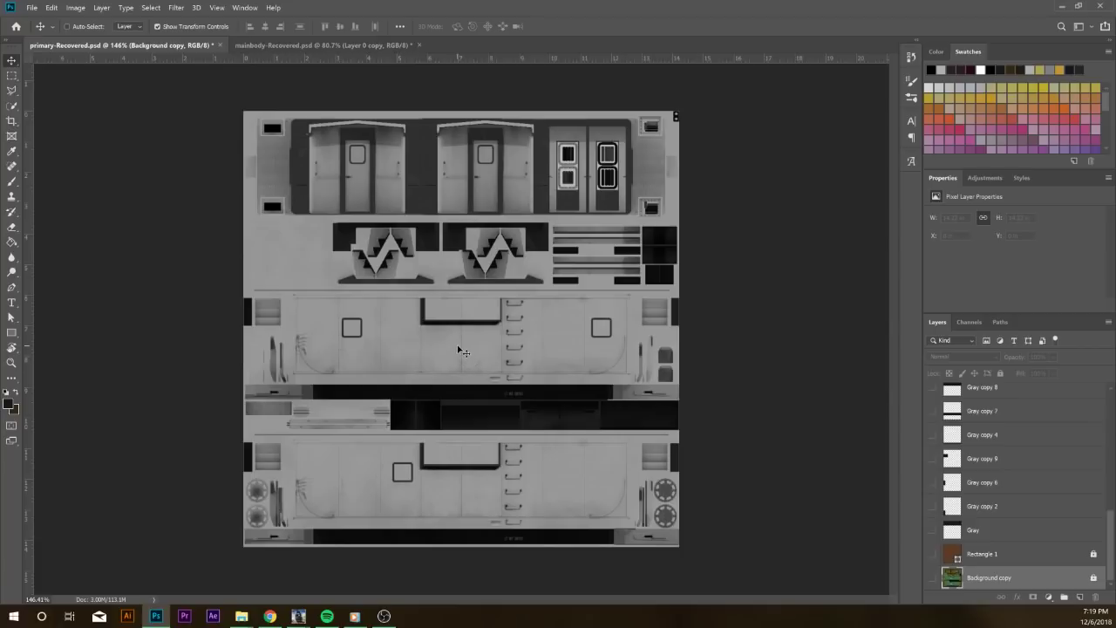
click(272, 51)
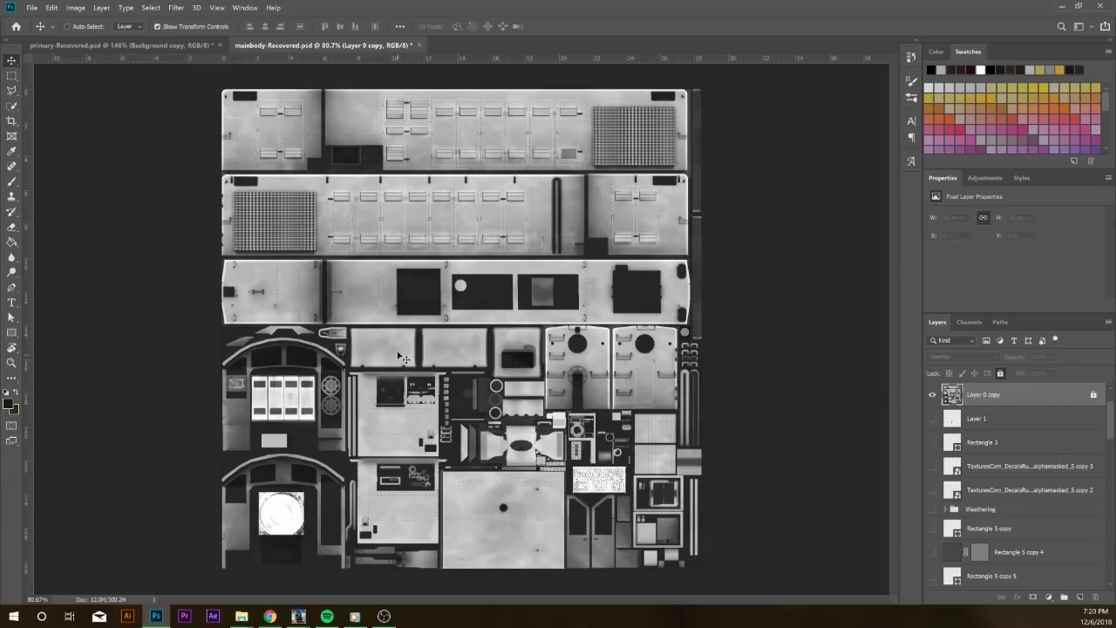
click(161, 45)
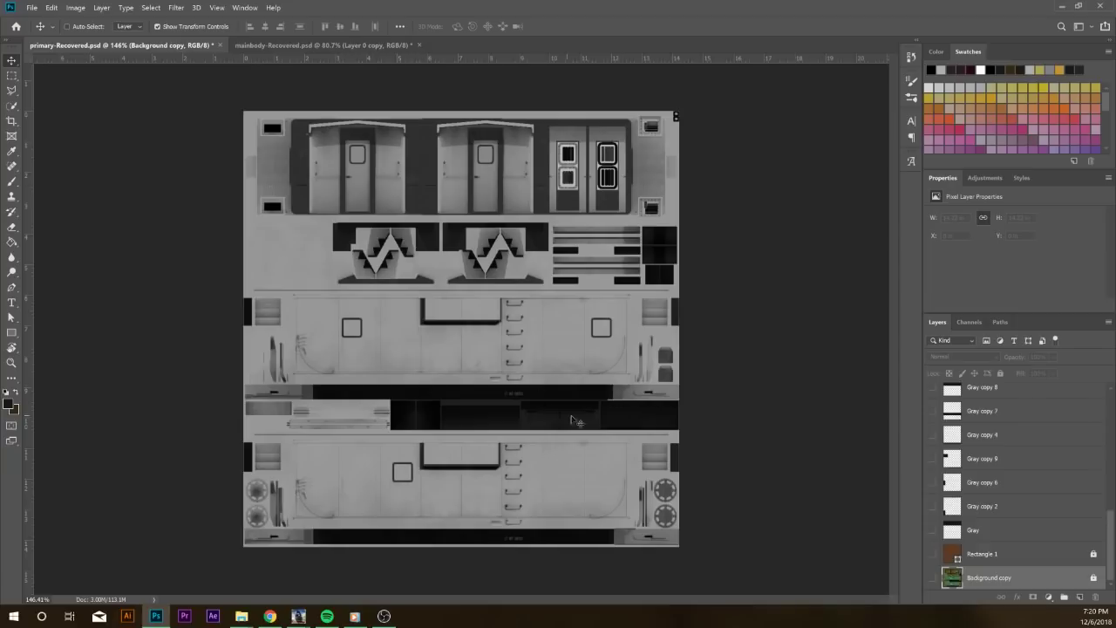
Show every layer from Rectangle 1 up through Rectangle 5 copy, including the Gray layers, Rectangle 4 and the P&B logos
drag(932, 556, 933, 411)
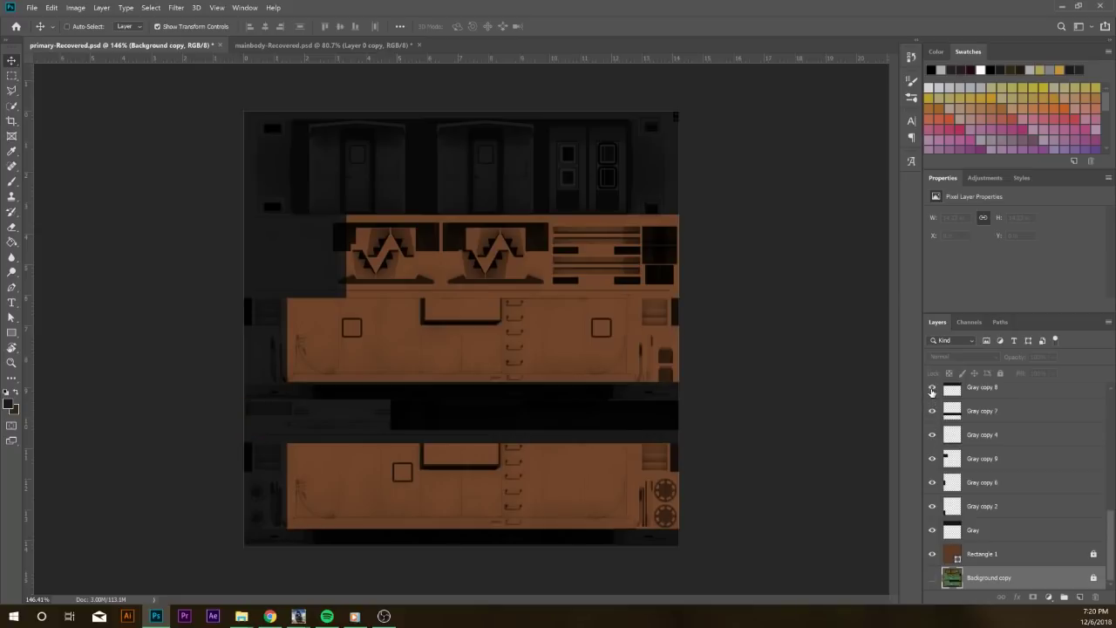
click(932, 392)
scroll(948, 455, up, 1)
click(932, 412)
scroll(948, 463, up, 1)
scroll(948, 462, up, 1)
drag(933, 457, 932, 389)
scroll(950, 454, up, 2)
click(933, 411)
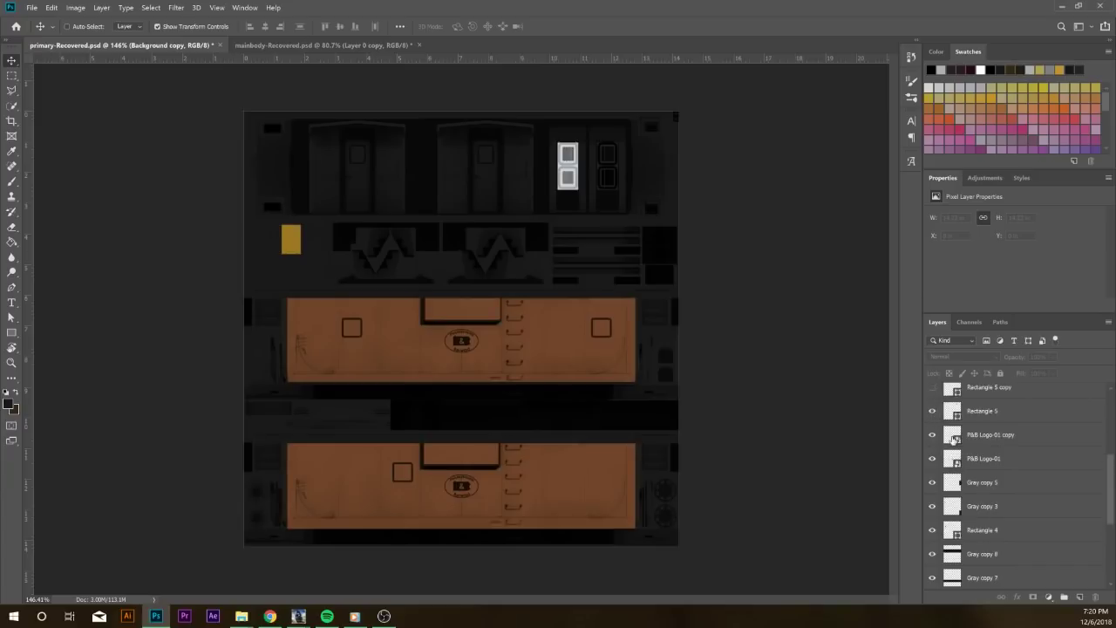
scroll(981, 478, up, 2)
click(933, 434)
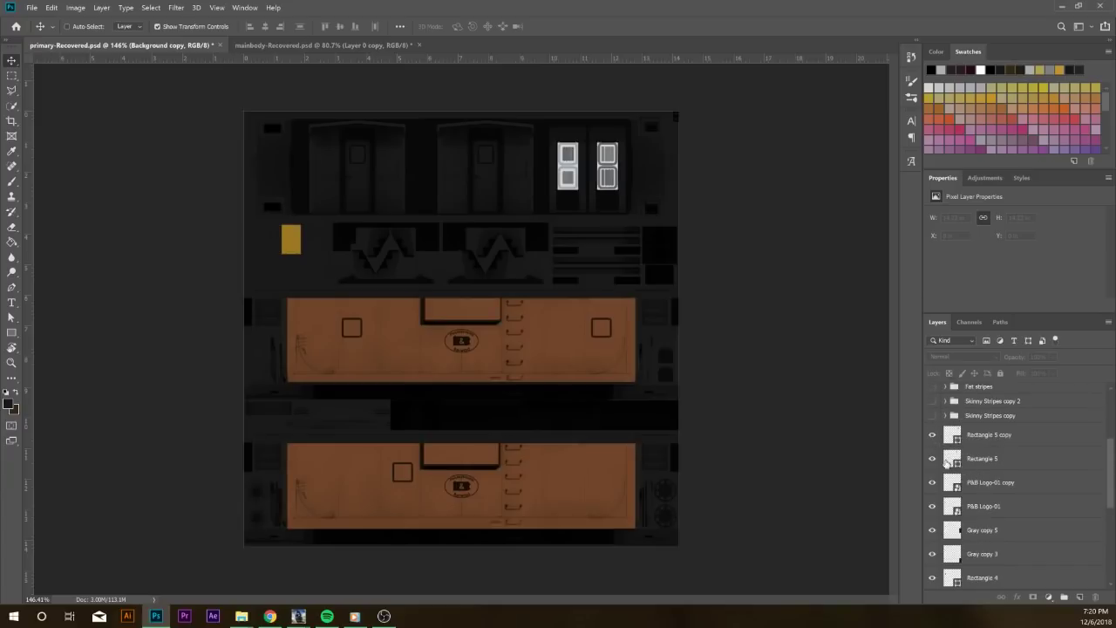
Show the Skinny Stripes and Fat stripes groups, the Think safety and Work safely text layers, and the Weathering group
scroll(937, 455, up, 1)
click(932, 438)
click(932, 425)
click(933, 410)
scroll(937, 436, up, 2)
click(933, 438)
click(932, 415)
scroll(935, 418, up, 2)
click(932, 439)
click(932, 416)
scroll(935, 418, up, 1)
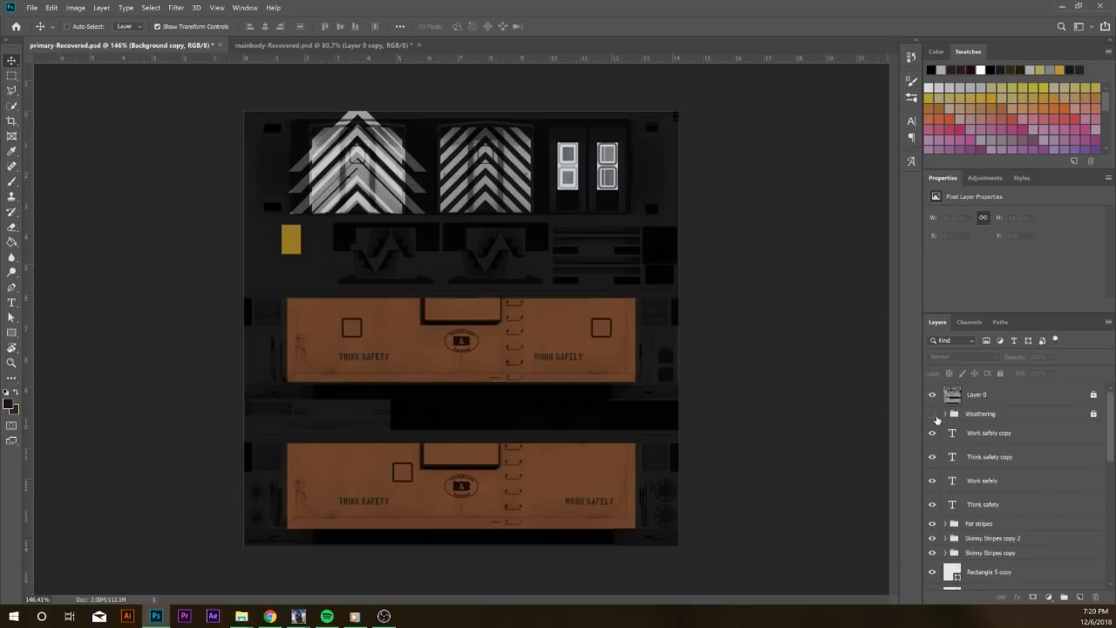
click(934, 415)
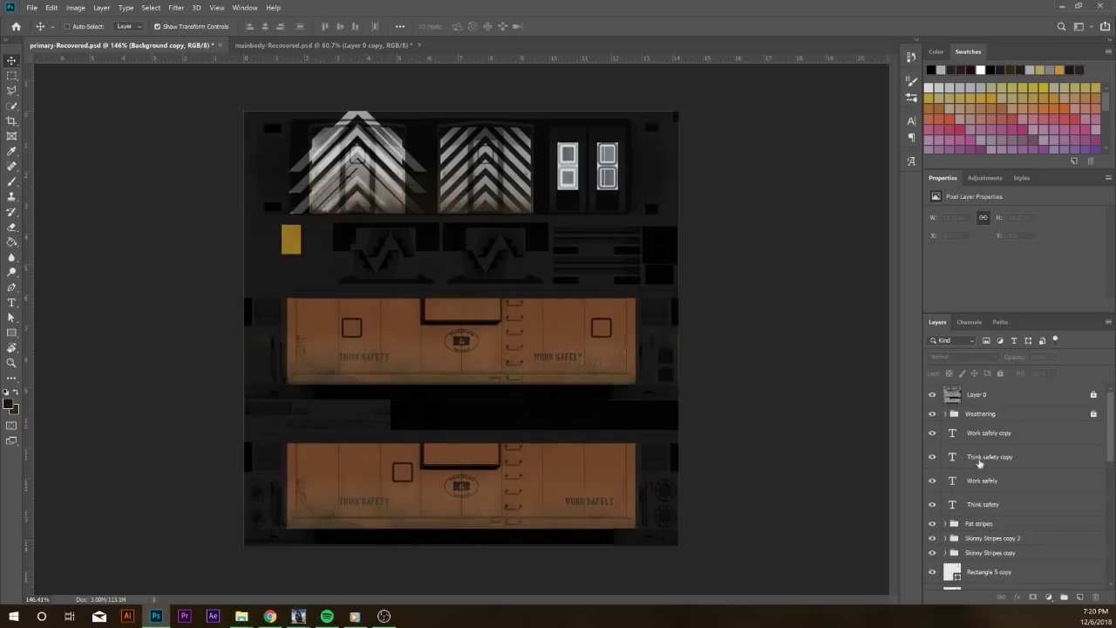
Compare the Fat stripes and Skinny Stripes copy 2 groups, leaving Fat stripes hidden and Skinny Stripes copy 2 shown
scroll(968, 443, down, 4)
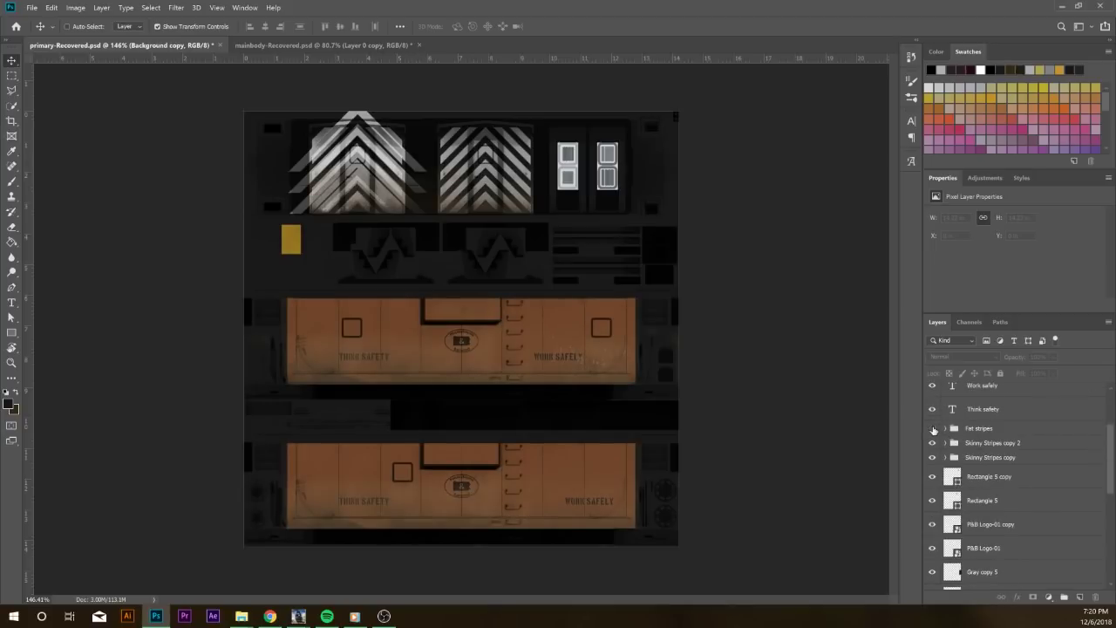
click(933, 429)
click(943, 431)
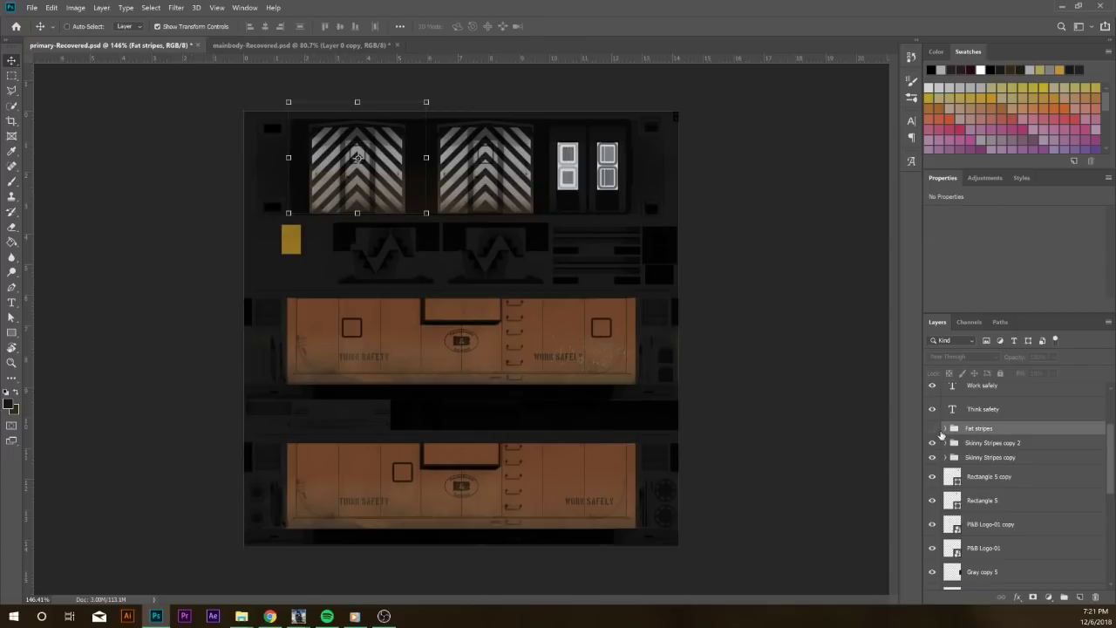
click(932, 443)
click(932, 430)
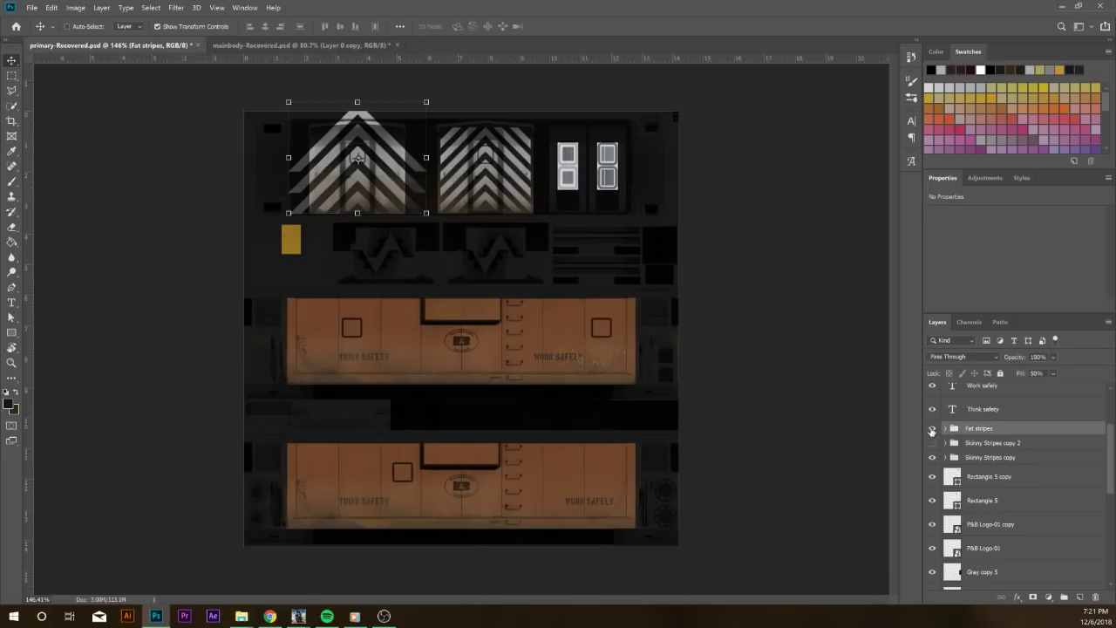
click(932, 429)
click(932, 443)
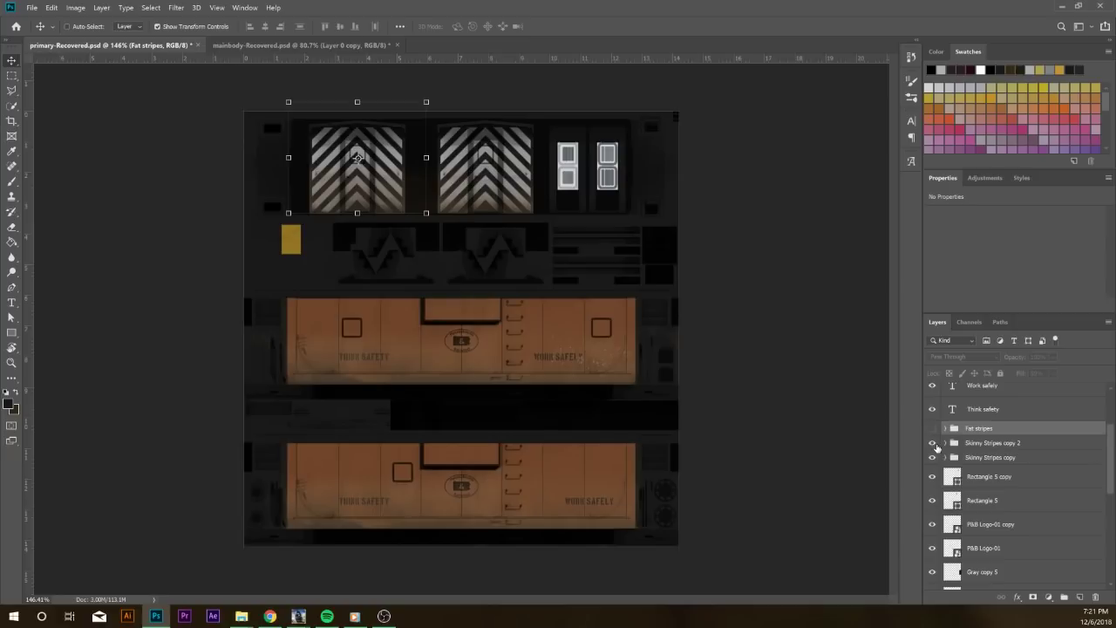
View the brown Rectangle 1 base layer on its own, and restore the visibility of the other layers
scroll(986, 471, down, 3)
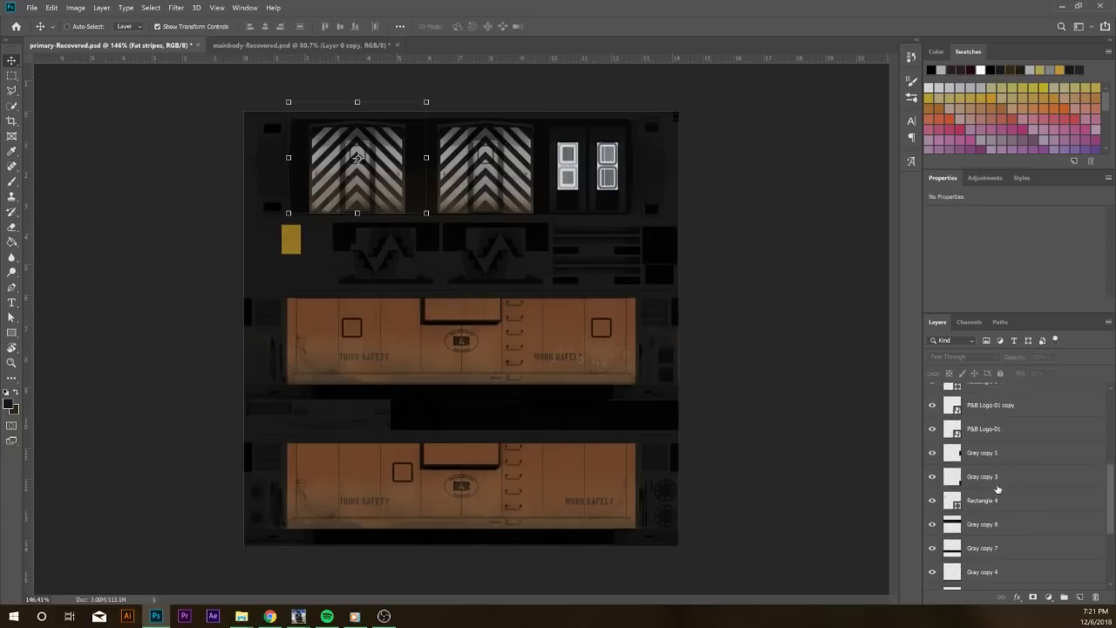
scroll(960, 493, down, 3)
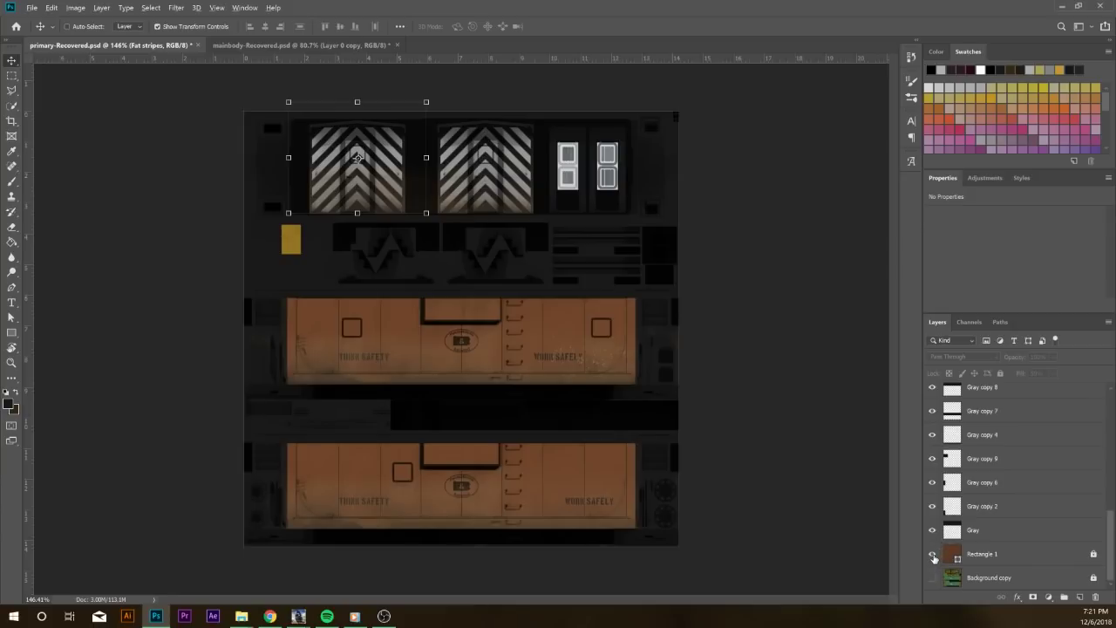
alt+click(933, 555)
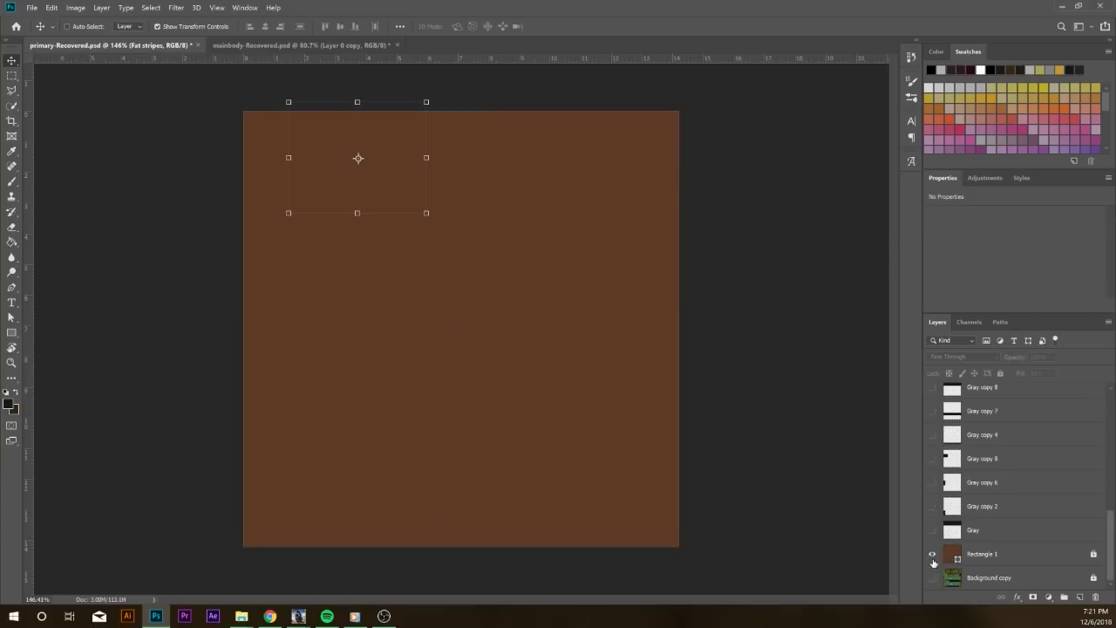
alt+click(932, 558)
Select the grey Layer 0 at the top of the stack and look over the livery layers beneath it
scroll(994, 523, up, 5)
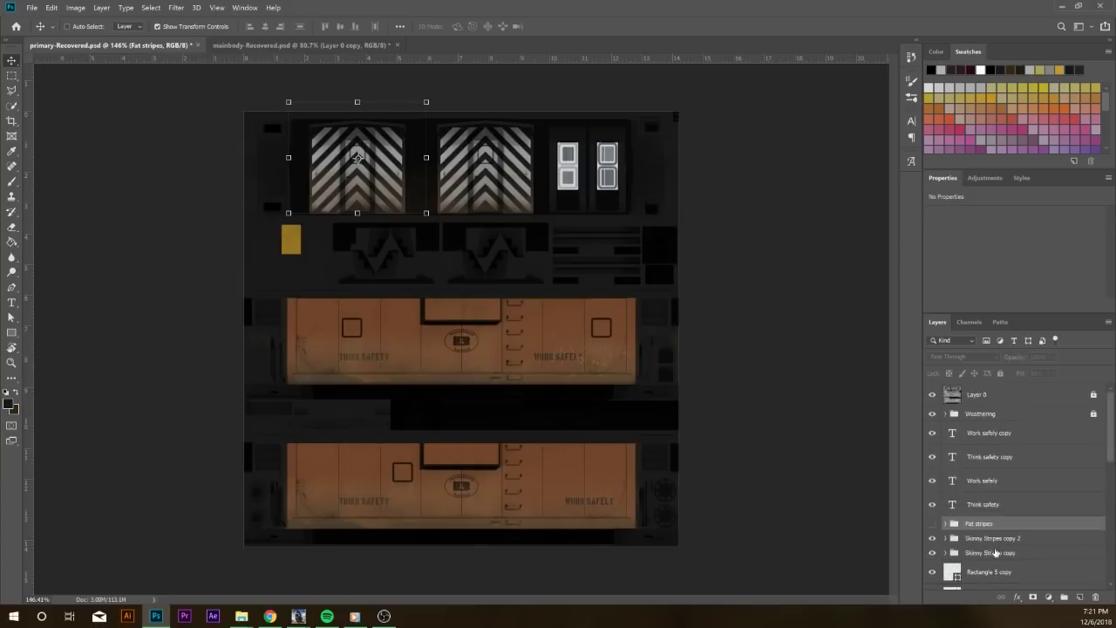
click(983, 399)
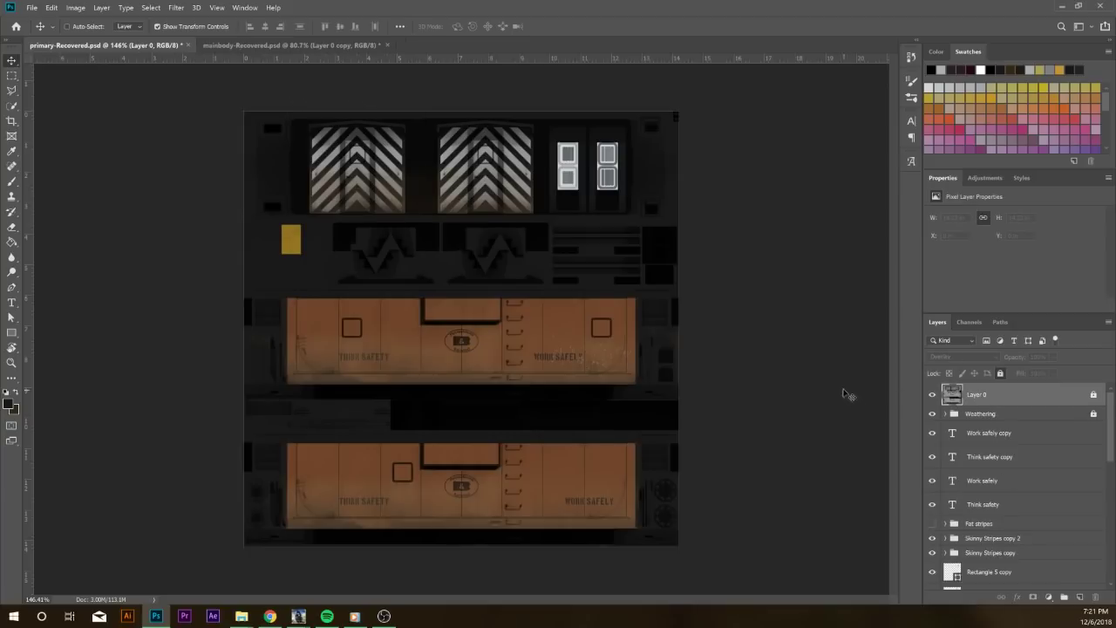
scroll(976, 545, down, 3)
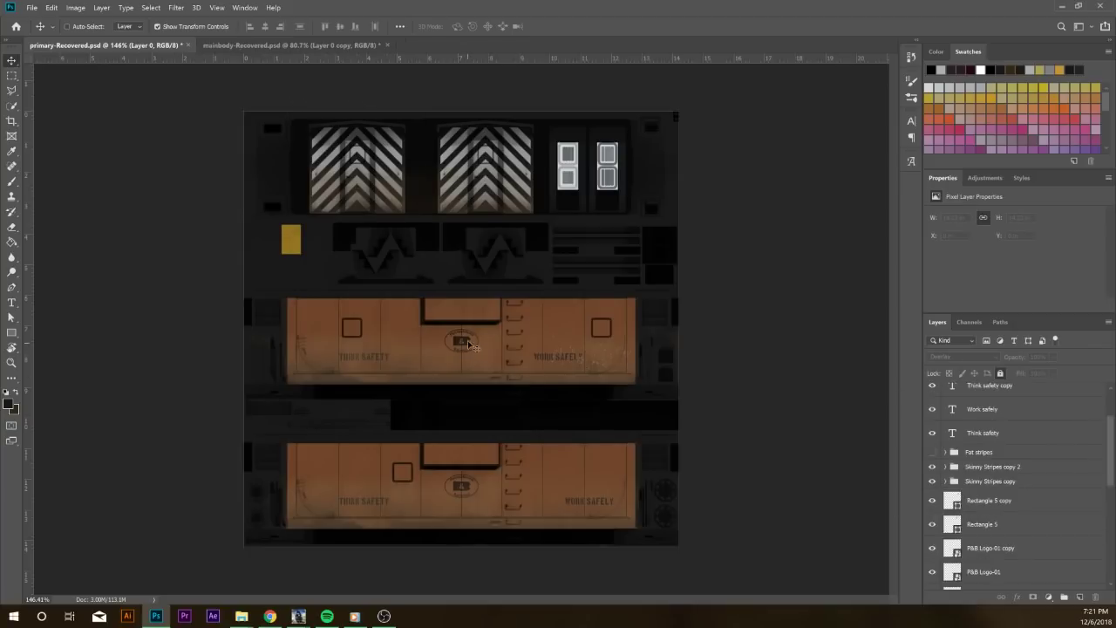
scroll(965, 444, up, 2)
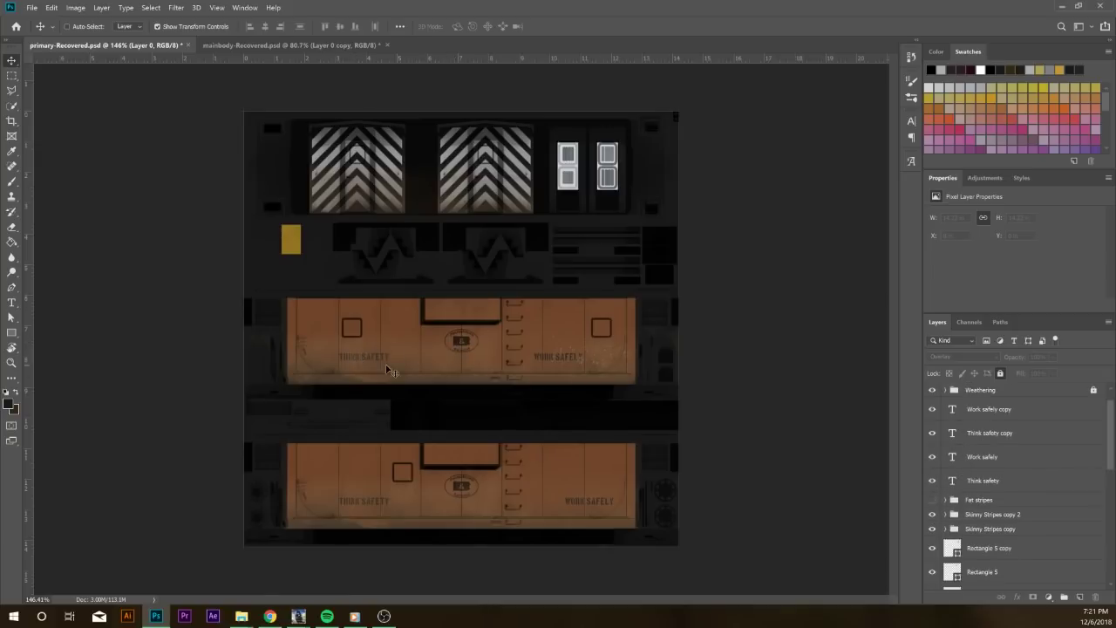
scroll(986, 450, down, 4)
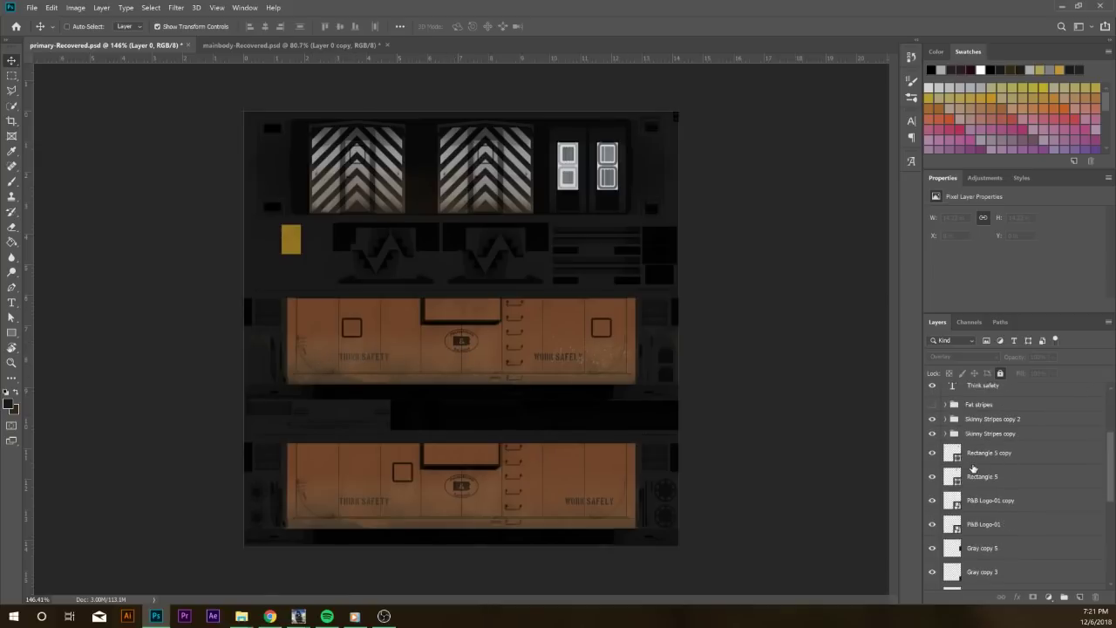
Hide the Skinny Stripes copy and Skinny Stripes copy 2 groups, and check what the Rectangle 5 layer covers by toggling its visibility
click(932, 433)
click(932, 419)
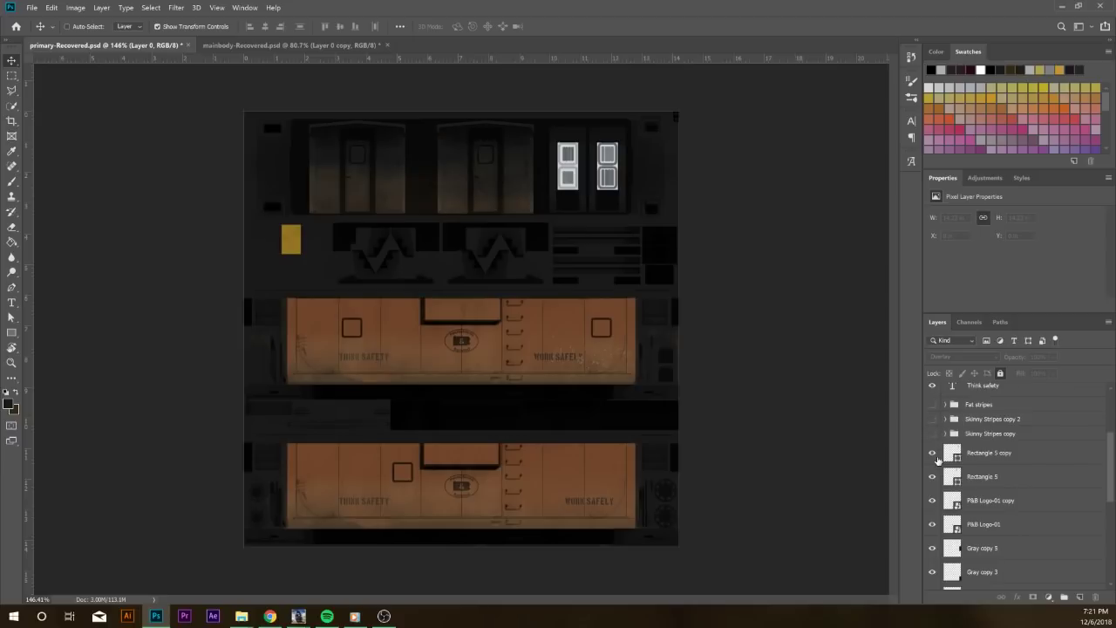
scroll(932, 431, down, 2)
click(981, 436)
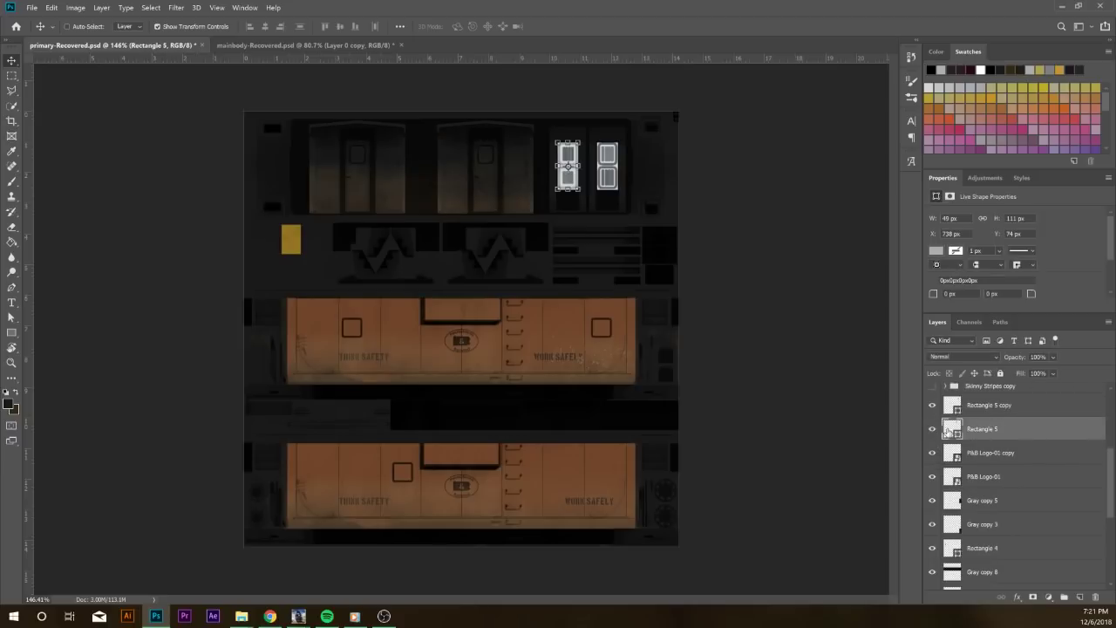
click(931, 431)
click(932, 431)
Check the P&B Logo-01 and Gray copy 5 layers by toggling their visibility, leaving both shown and Gray copy 5 selected
scroll(947, 452, down, 1)
click(932, 452)
click(932, 453)
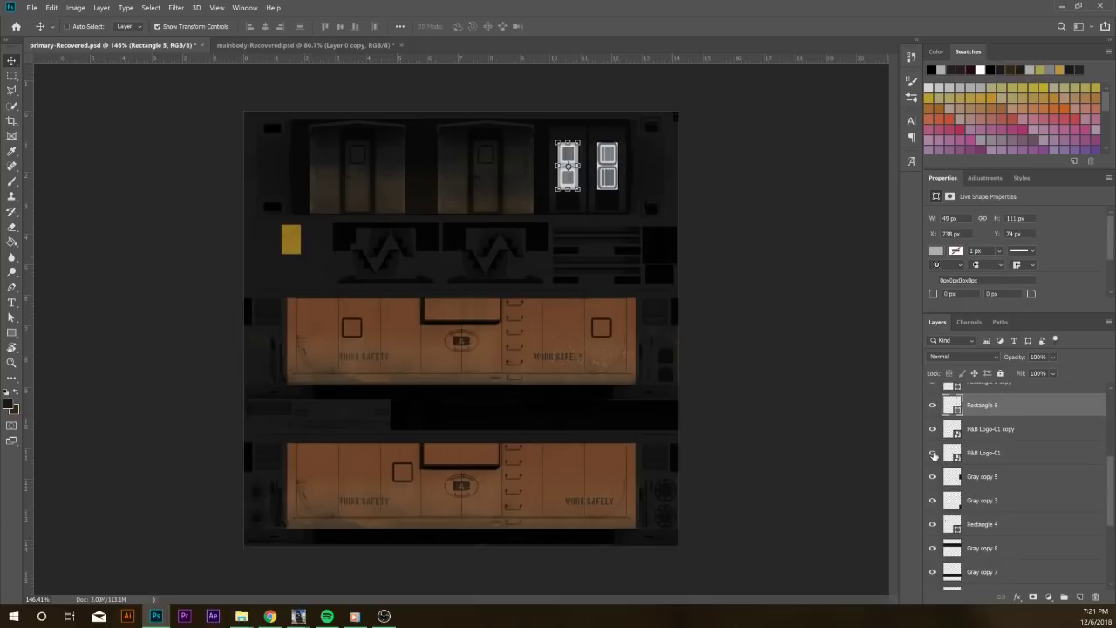
click(990, 460)
click(933, 478)
click(933, 478)
click(994, 480)
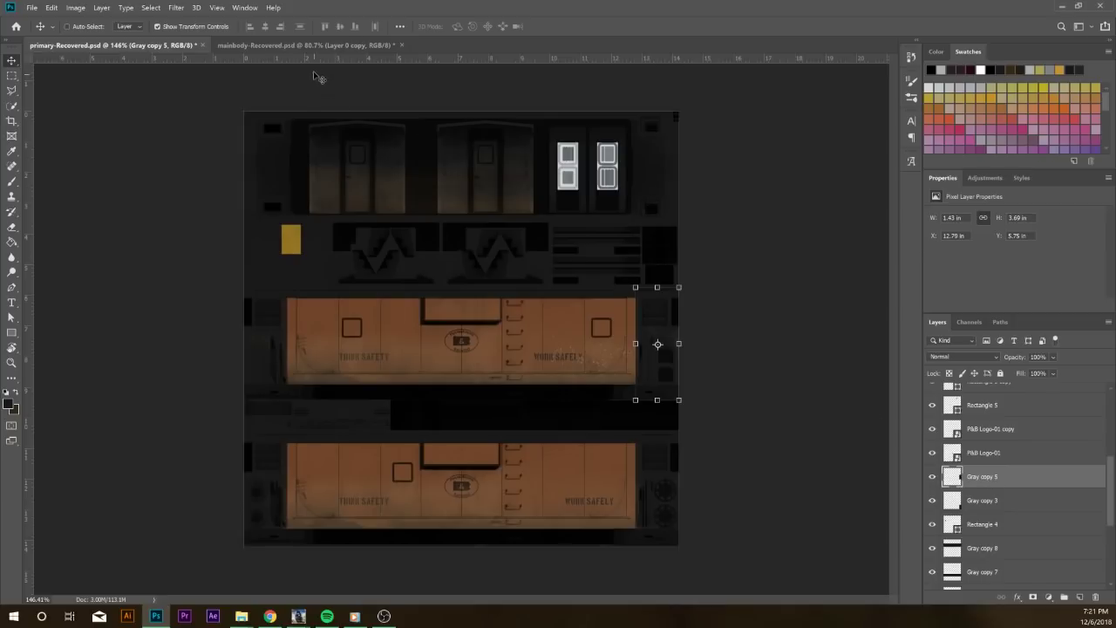
In mainbody-Recovered.psd, show the Weathering group, the Oil Drips and Oil Gray layers, and the Decals group, collapsing Decals
click(305, 45)
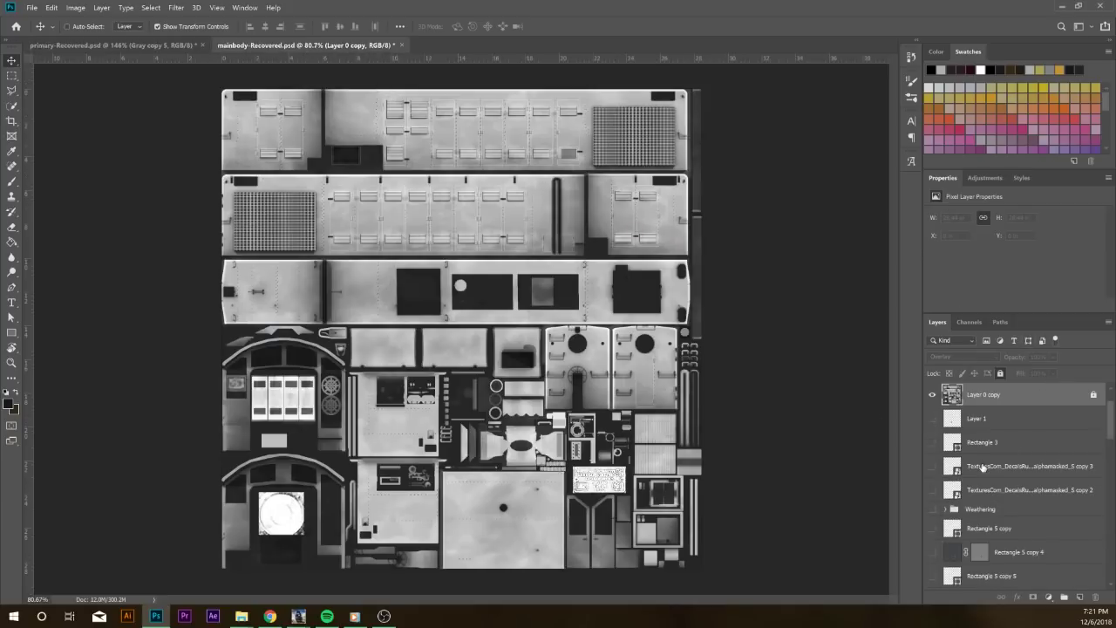
scroll(983, 468, down, 2)
click(933, 464)
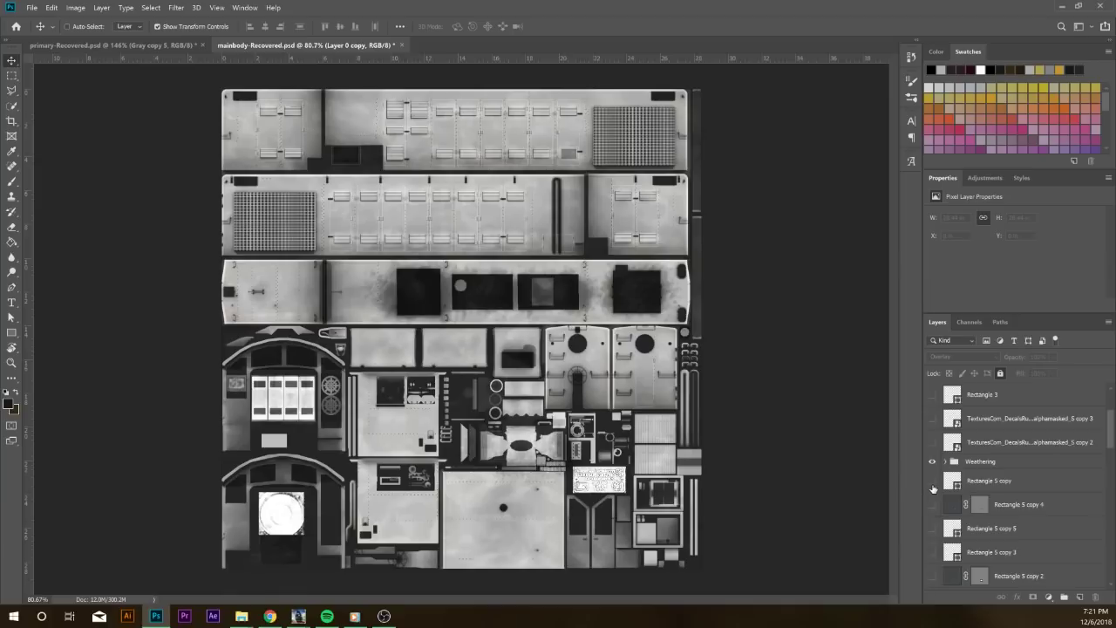
scroll(942, 493, down, 5)
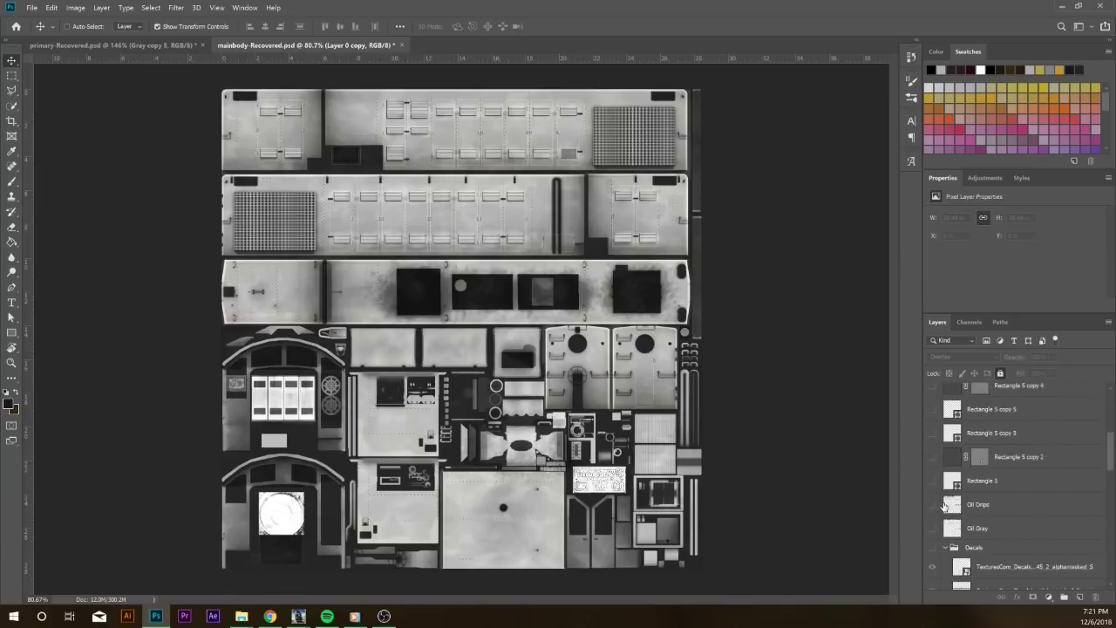
click(932, 480)
click(933, 504)
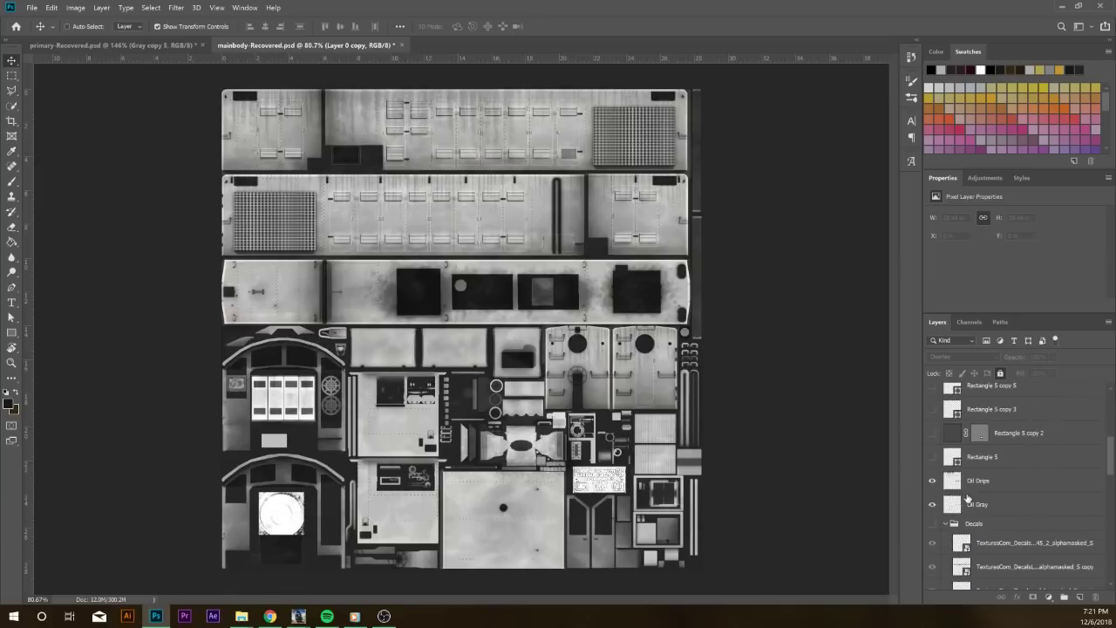
scroll(933, 504, down, 2)
click(932, 476)
click(945, 476)
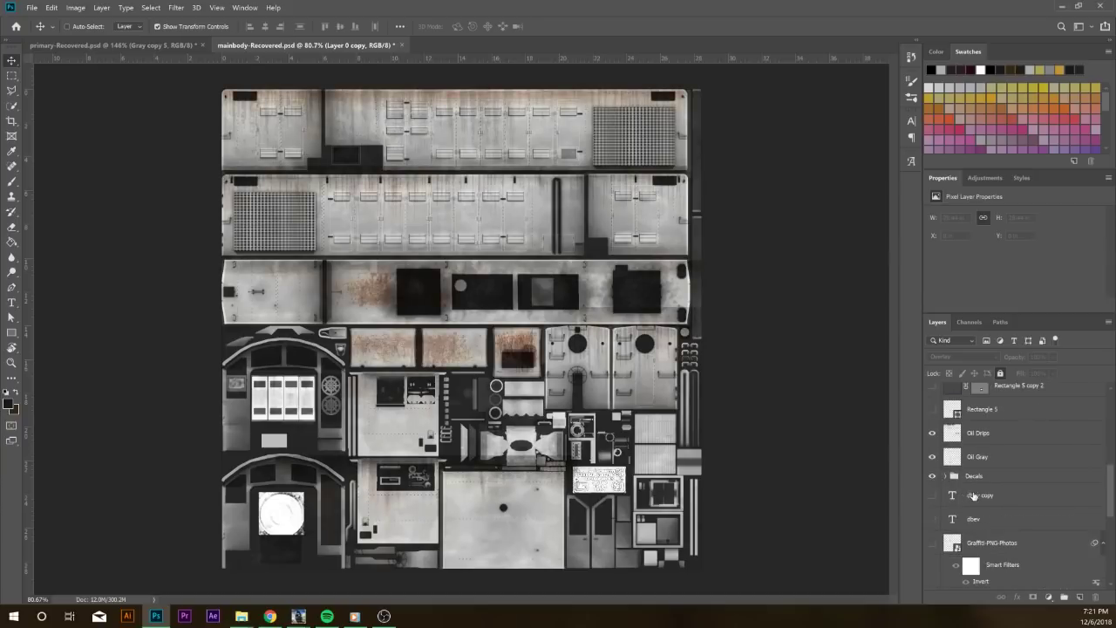
Show the layers from Light & ALCO Plate through the two TexturesCom decal copies, plus Rectangle 5 copy, copy 4, copy 5 and copy 3
scroll(954, 483, down, 2)
scroll(953, 470, down, 10)
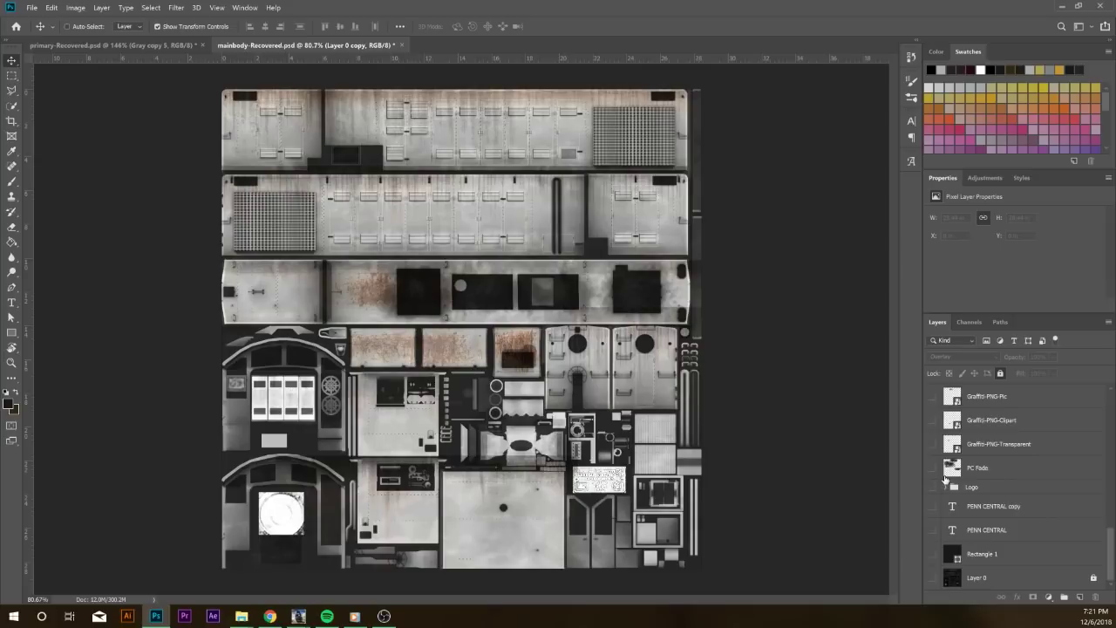
scroll(944, 478, up, 10)
scroll(967, 494, up, 4)
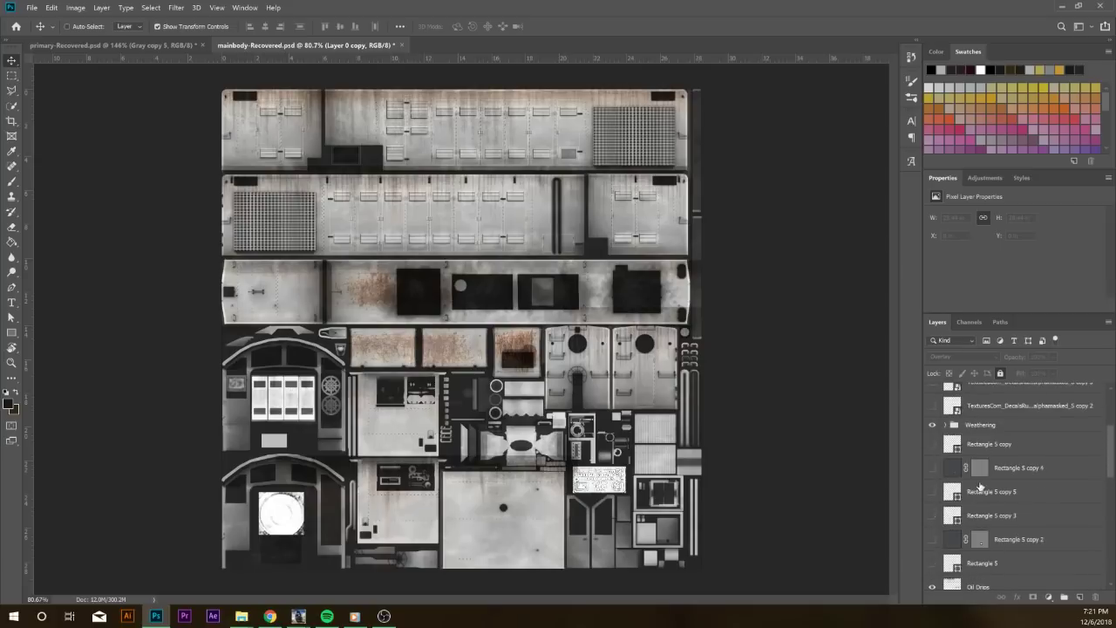
scroll(955, 436, up, 5)
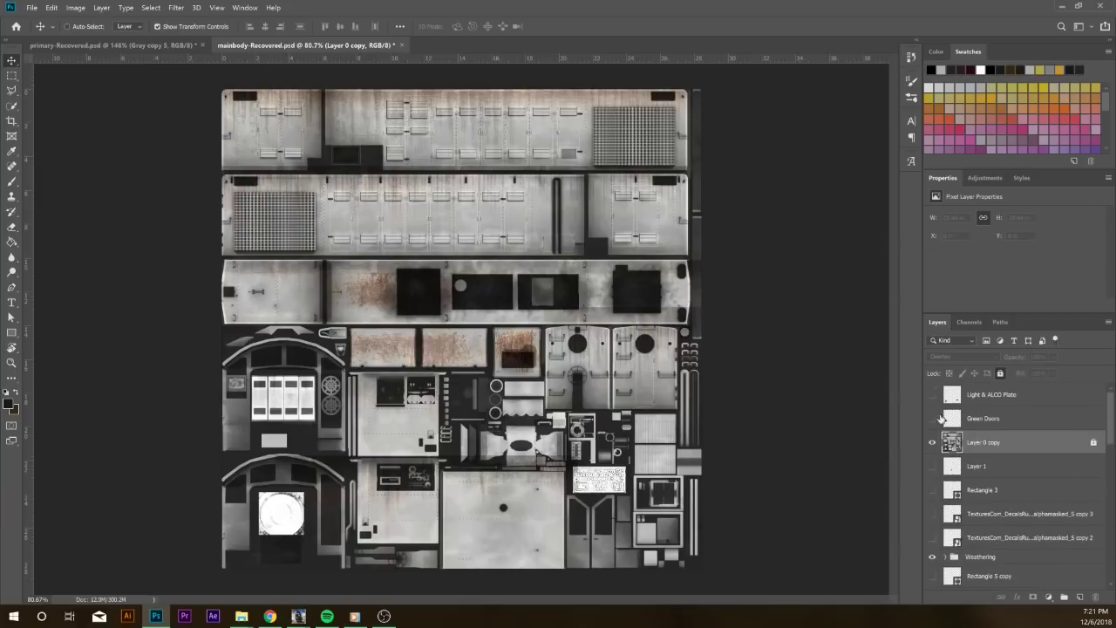
drag(932, 395, 933, 418)
drag(933, 472, 934, 515)
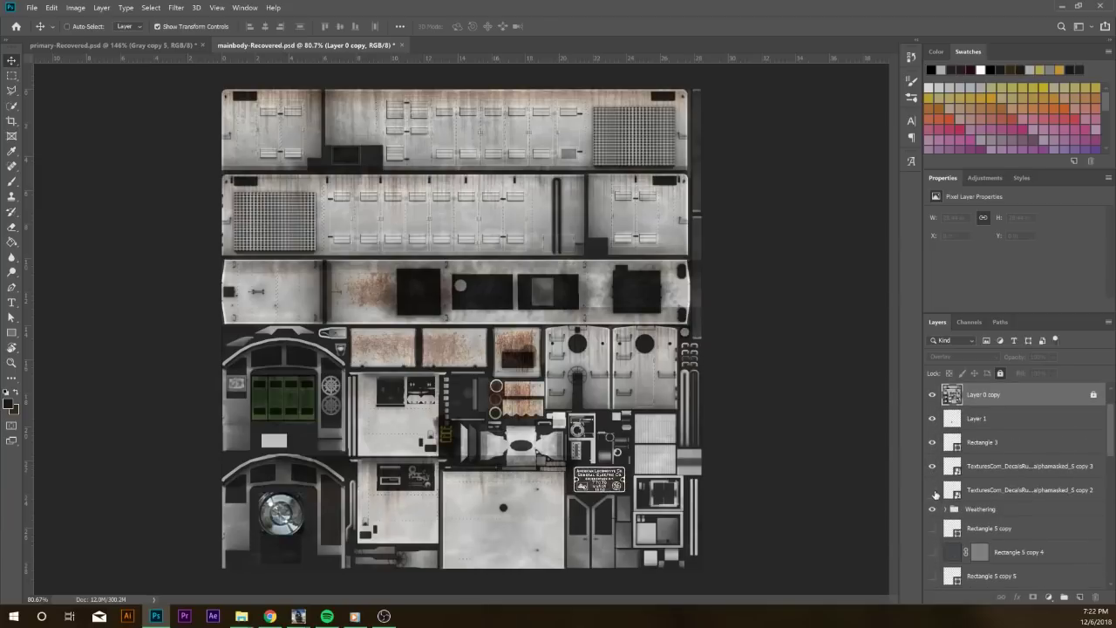
click(932, 527)
scroll(933, 497, down, 2)
drag(933, 505, 932, 552)
scroll(935, 532, down, 4)
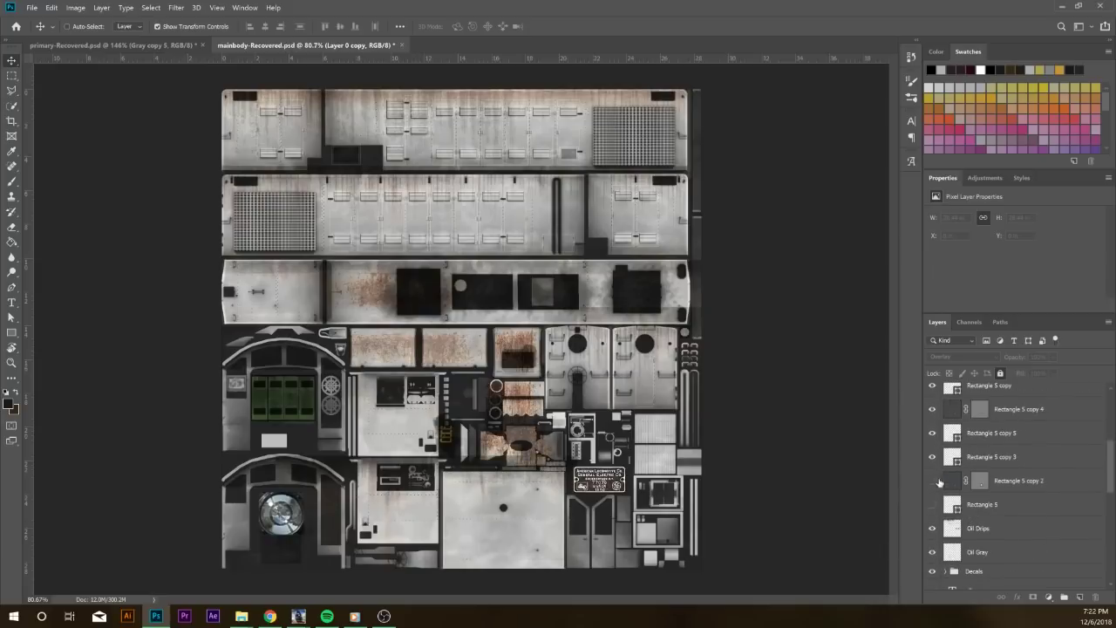
Show the Rectangle 5 copy 2 and Rectangle 5 layers and the dbev copy and dbev text layers
click(932, 480)
click(932, 504)
scroll(935, 515, down, 3)
click(932, 519)
click(932, 542)
Show all the graffiti image layers below the dbev text, down to Graffiti-PNG-Transparent
scroll(934, 547, down, 5)
click(932, 447)
click(932, 504)
click(933, 528)
scroll(948, 507, down, 3)
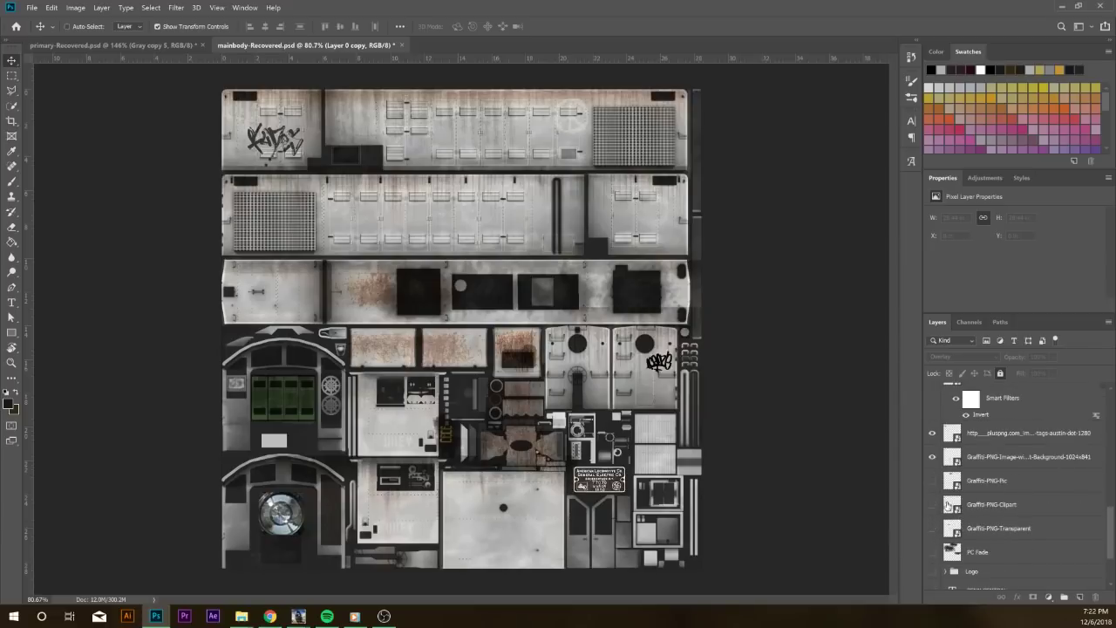
click(933, 481)
click(932, 504)
click(933, 528)
Show the PC Fade layer, the Logo group, both PENN CENTRAL text layers and the Rectangle 1 base layer
scroll(951, 515, down, 4)
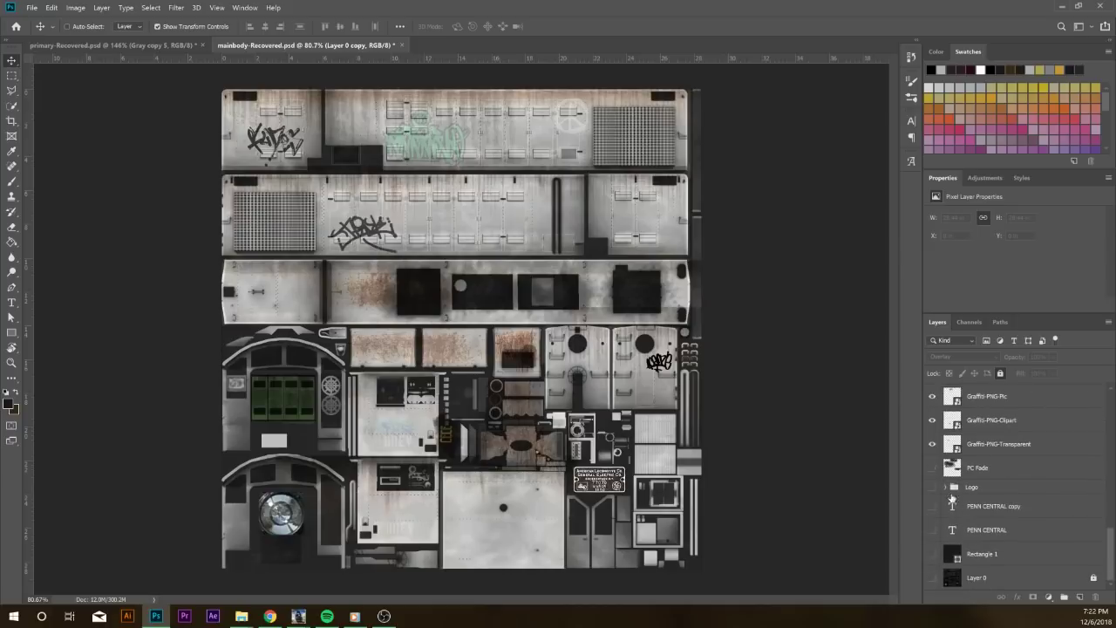
click(933, 467)
click(932, 487)
click(933, 506)
click(933, 529)
click(933, 554)
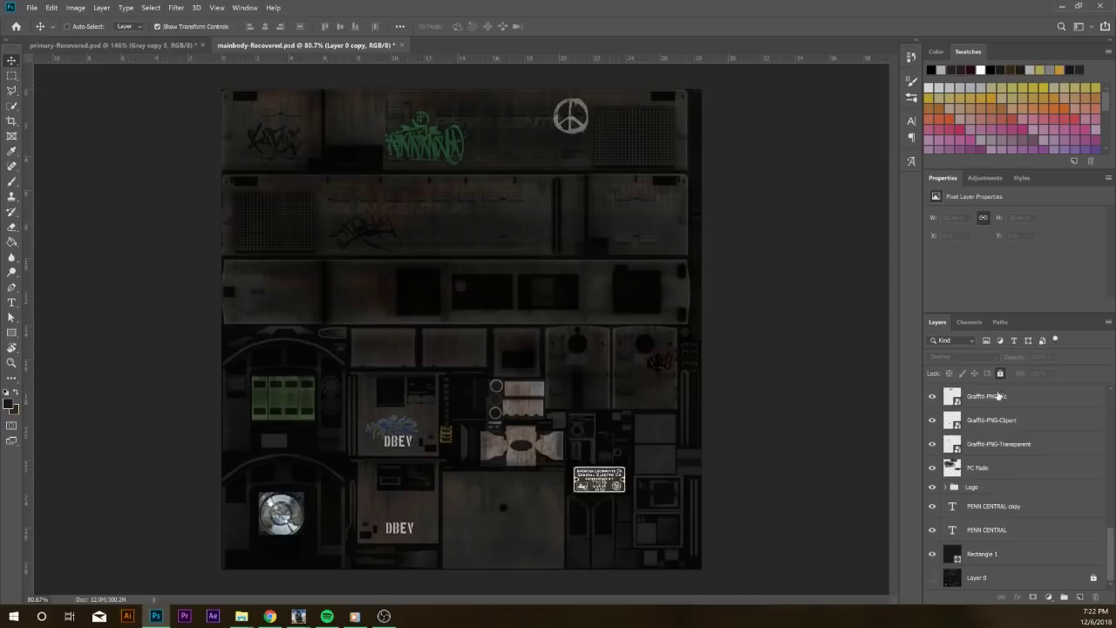
scroll(995, 436, up, 8)
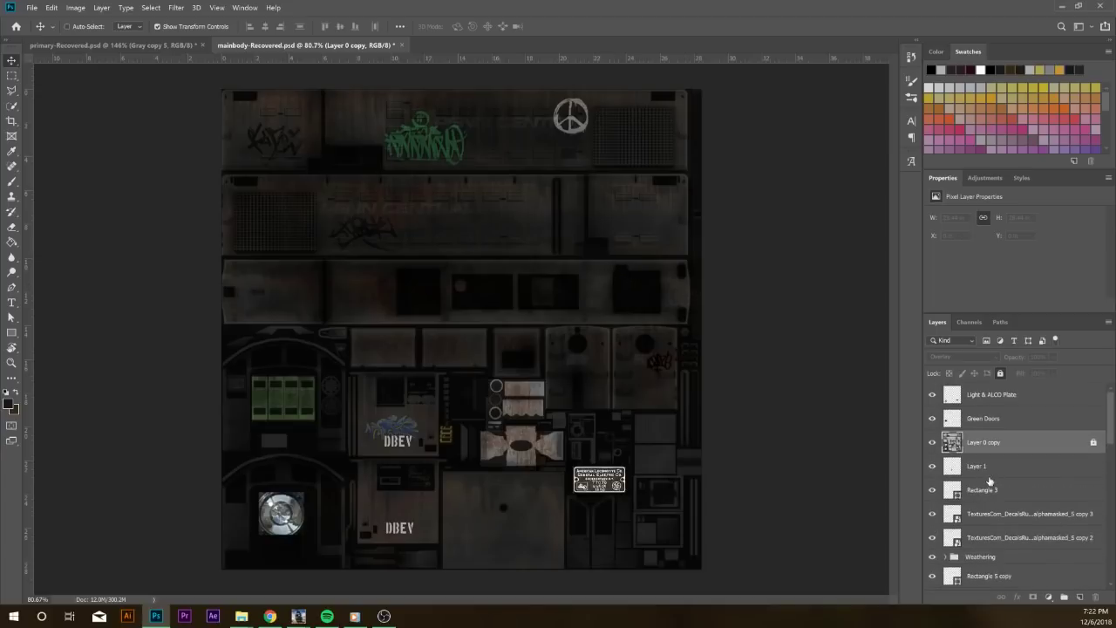
Return to primary-Recovered.psd, select the grey Layer 0 template and show it alone with all other layers hidden
click(125, 49)
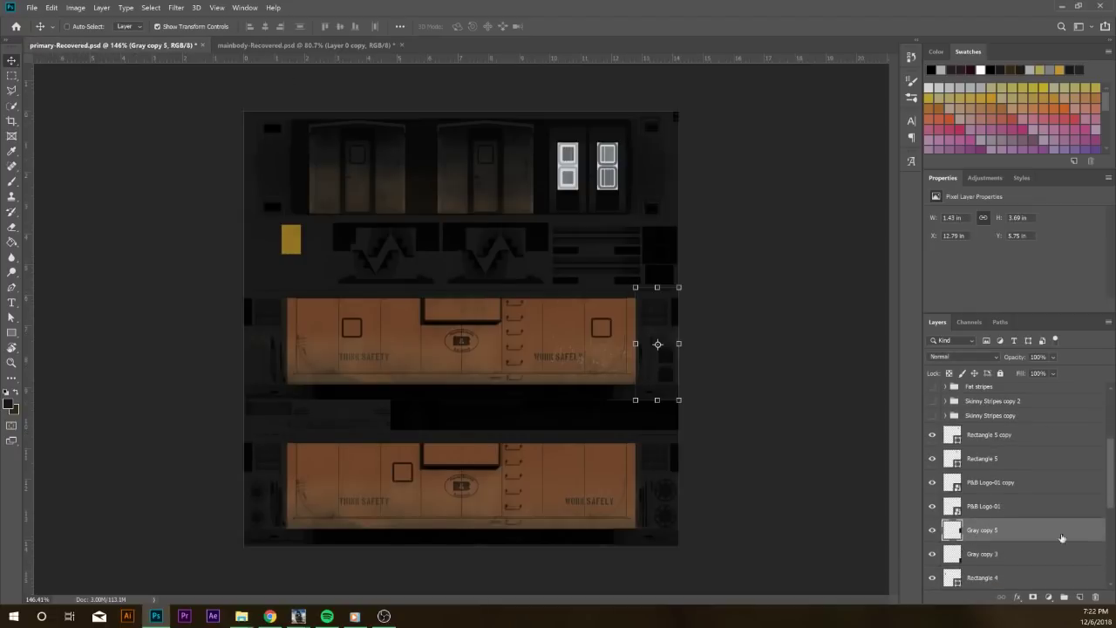
scroll(974, 520, up, 3)
scroll(974, 520, up, 3)
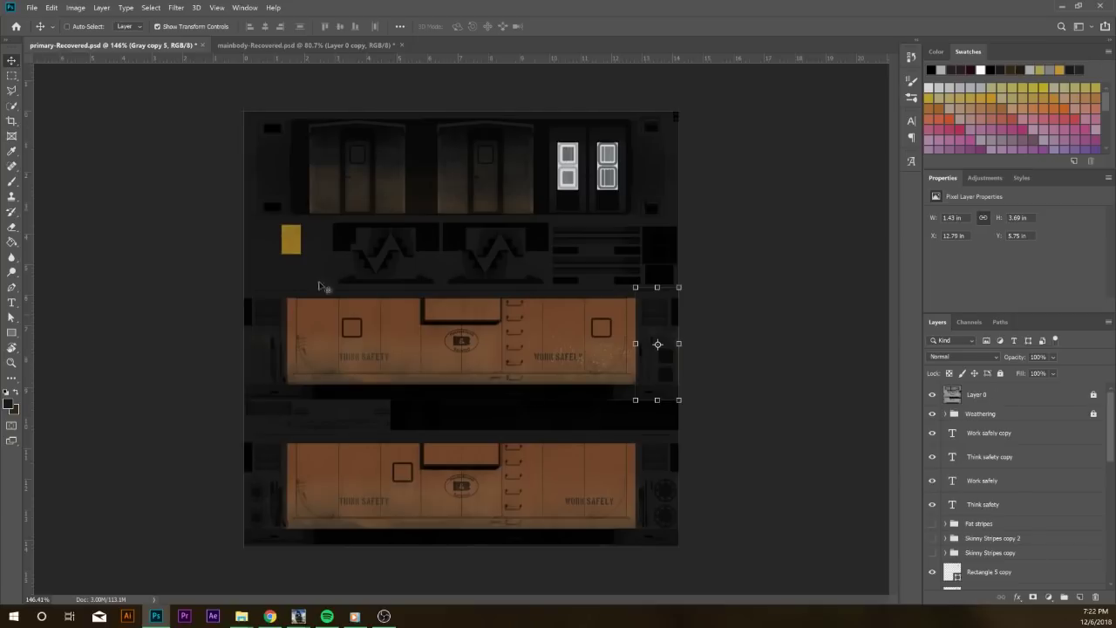
click(988, 399)
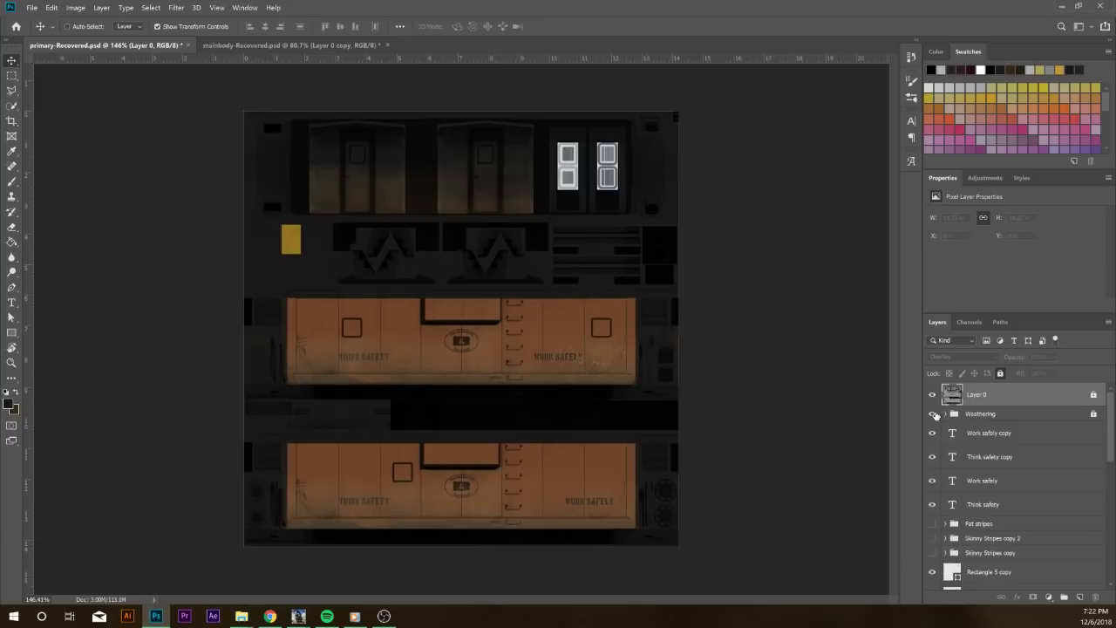
alt+click(932, 399)
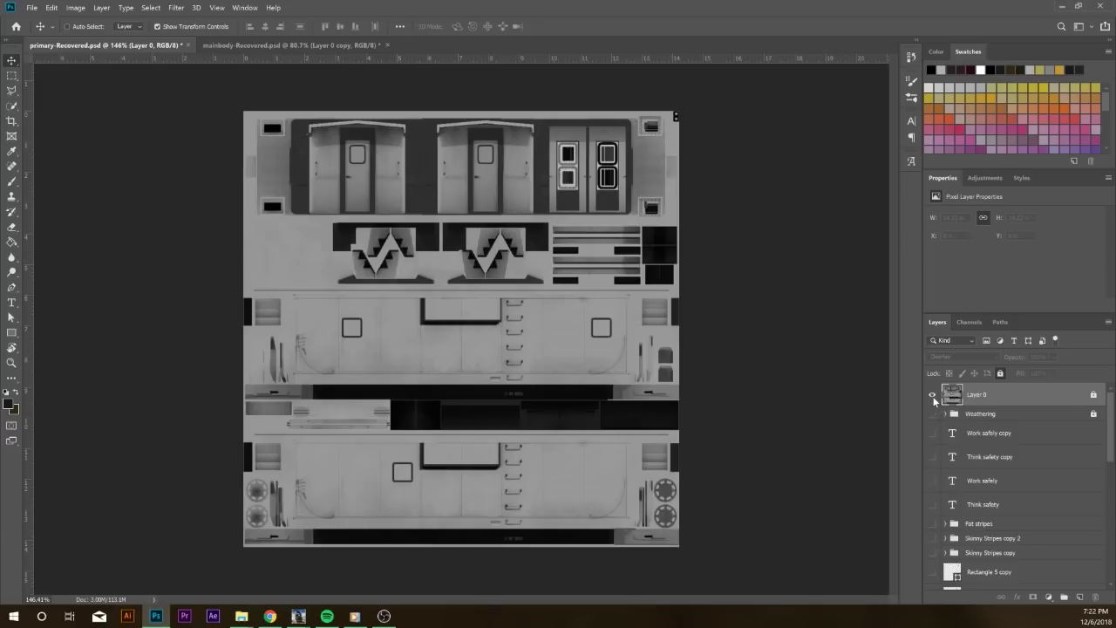
scroll(992, 458, down, 2)
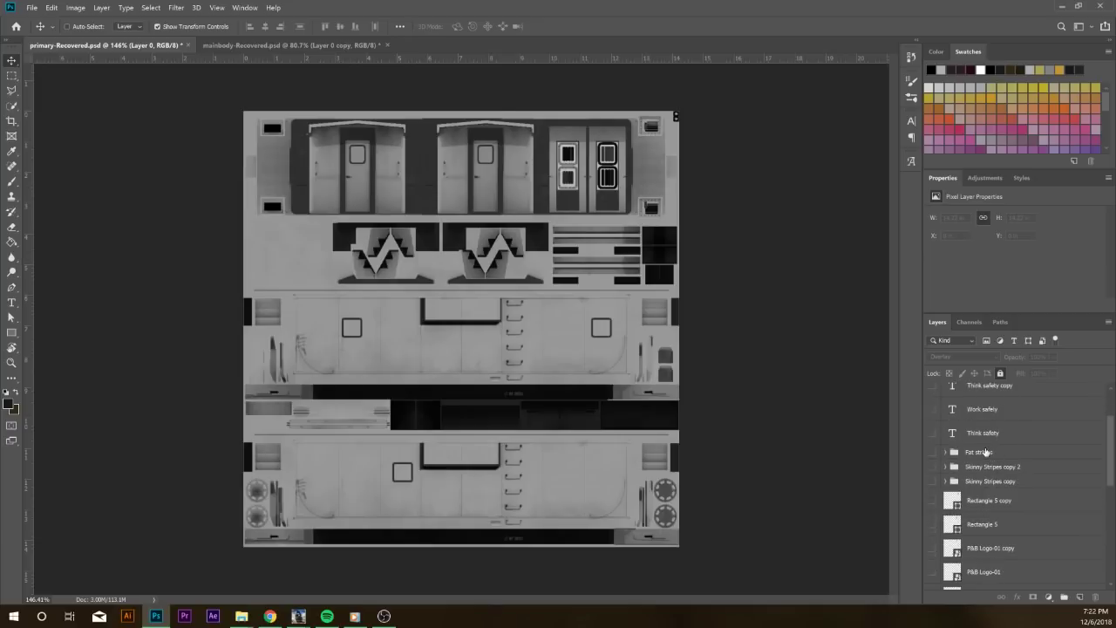
scroll(988, 458, up, 2)
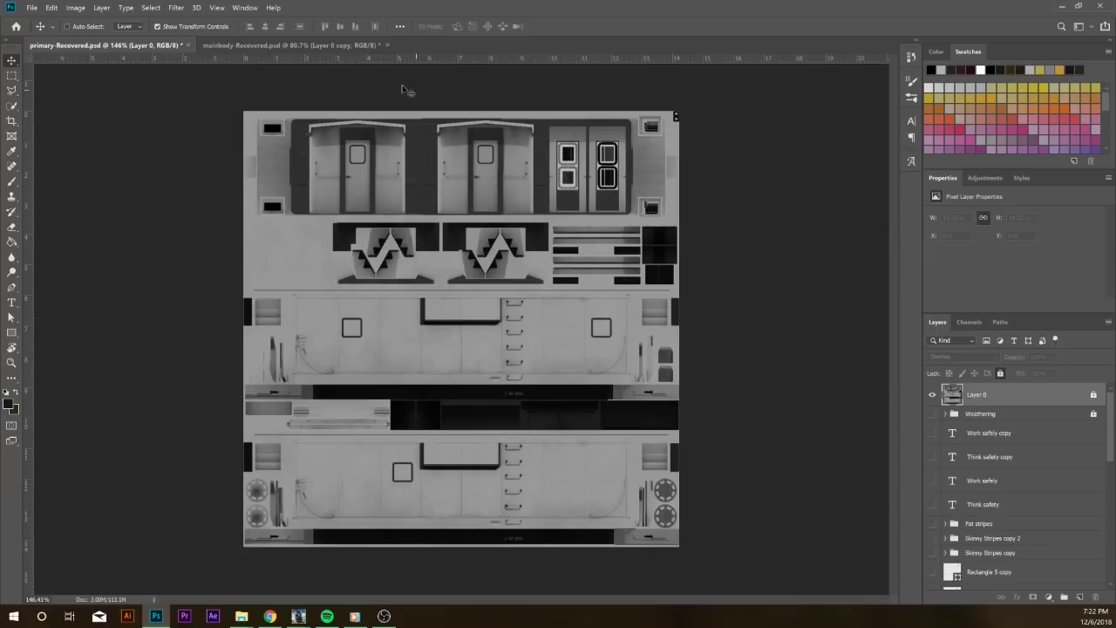
In mainbody-Recovered.psd, examine the Green Doors and Light & ALCO Plate layers above the template by toggling their visibility
click(296, 45)
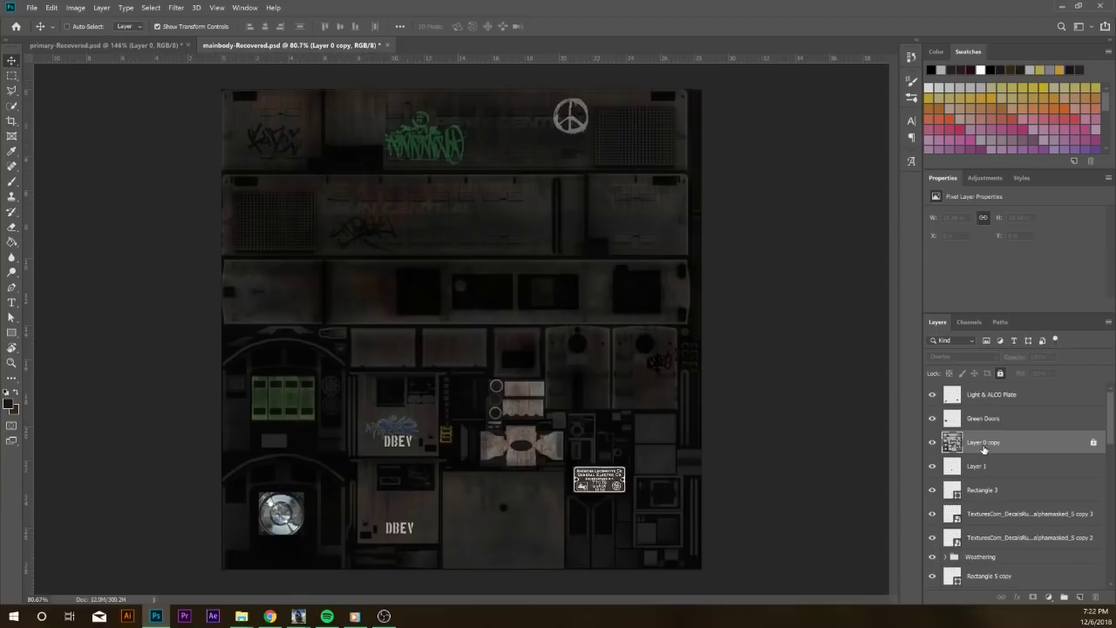
click(933, 419)
click(933, 418)
click(972, 422)
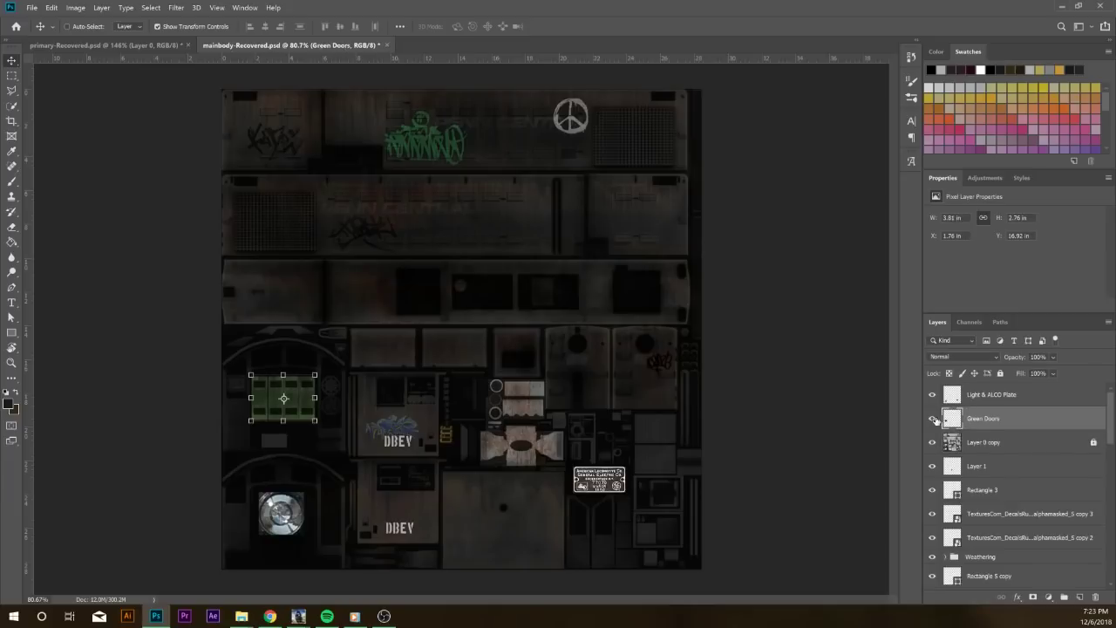
click(935, 397)
click(934, 397)
click(990, 405)
click(973, 420)
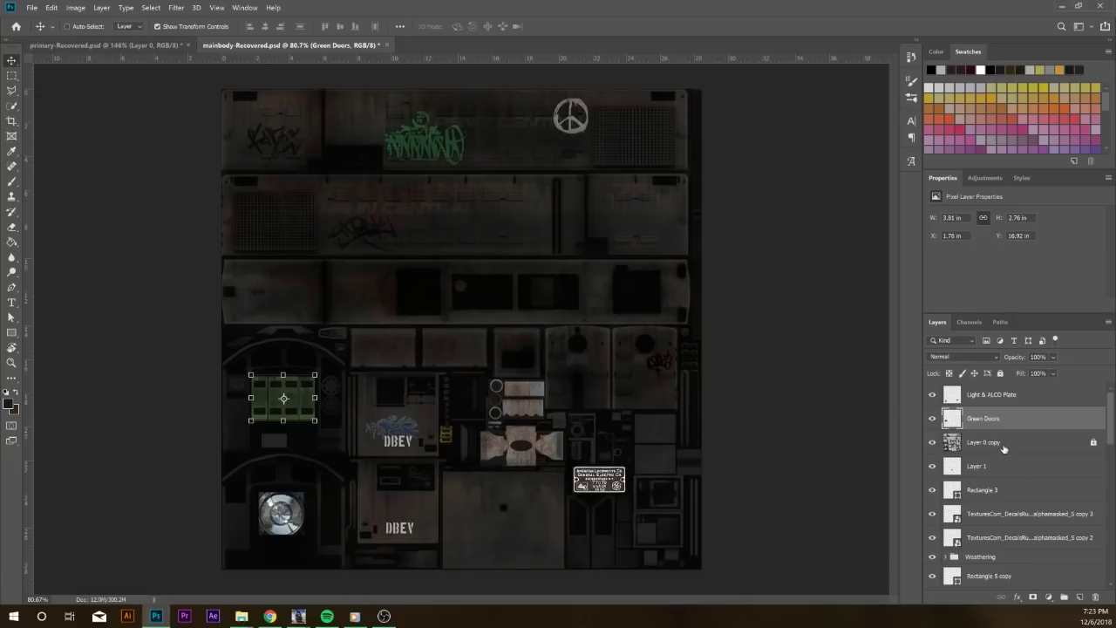
In primary-Recovered.psd, unlock Layer 0, set its blend mode to Overlay and lock the layer again
click(154, 48)
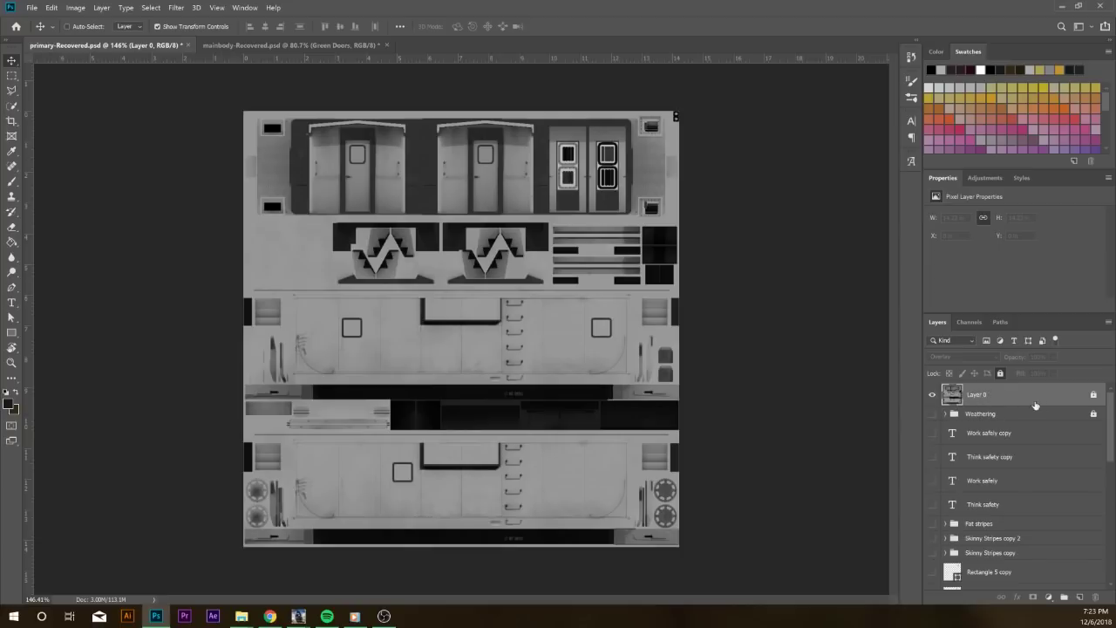
click(1000, 375)
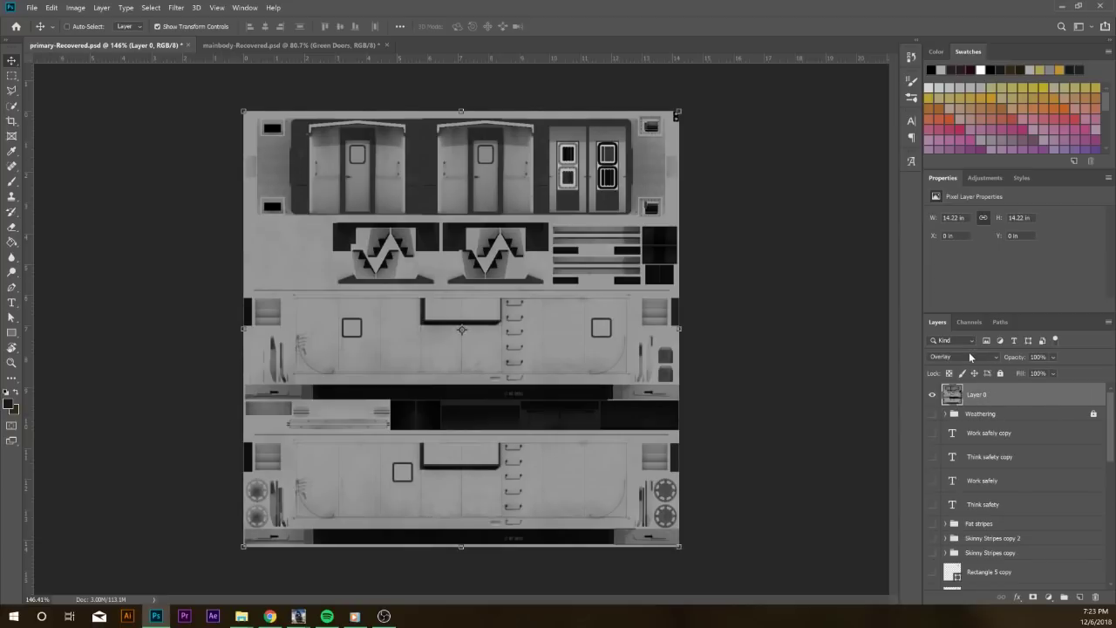
click(968, 355)
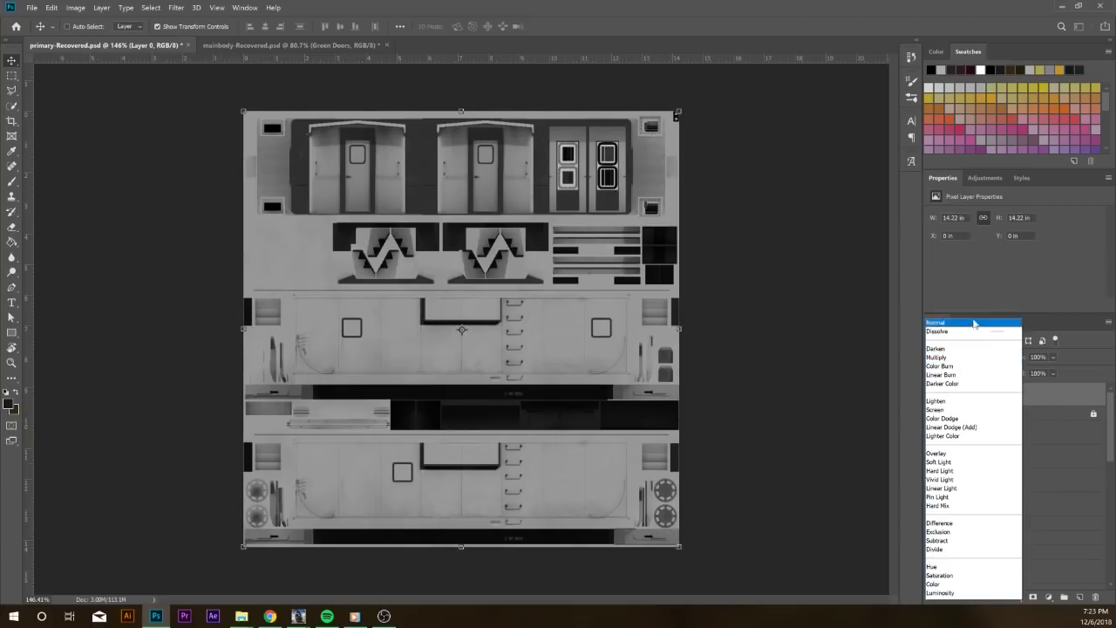
click(957, 455)
click(999, 374)
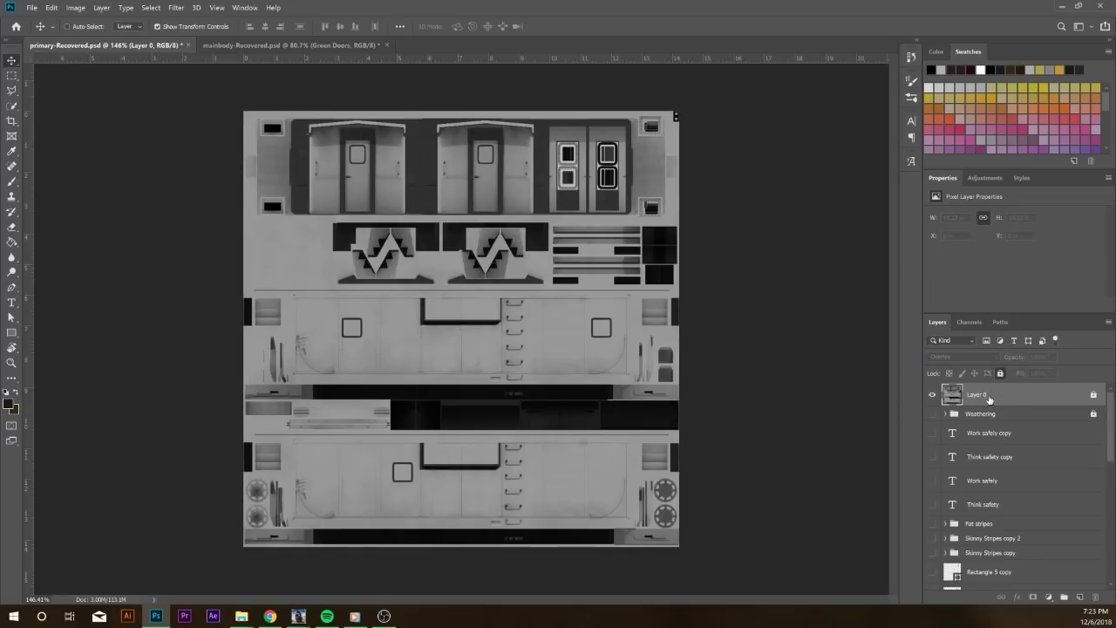
Select the Weathering group and show the brown Rectangle 1 base layer beneath the grey template
click(1009, 413)
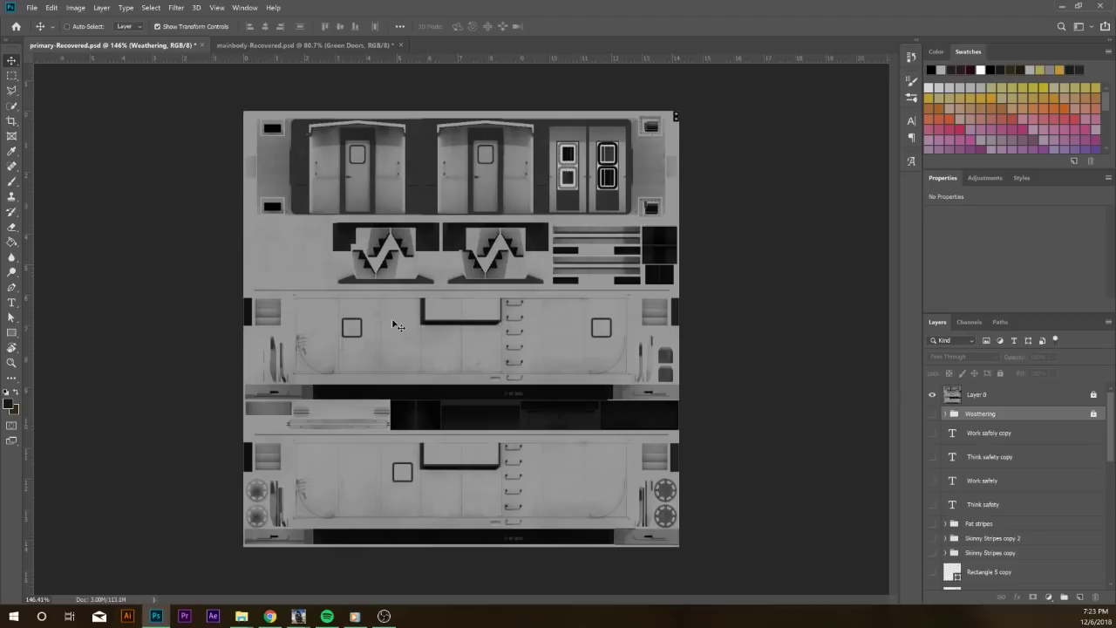
scroll(981, 443, down, 1)
scroll(978, 447, up, 1)
scroll(939, 547, down, 5)
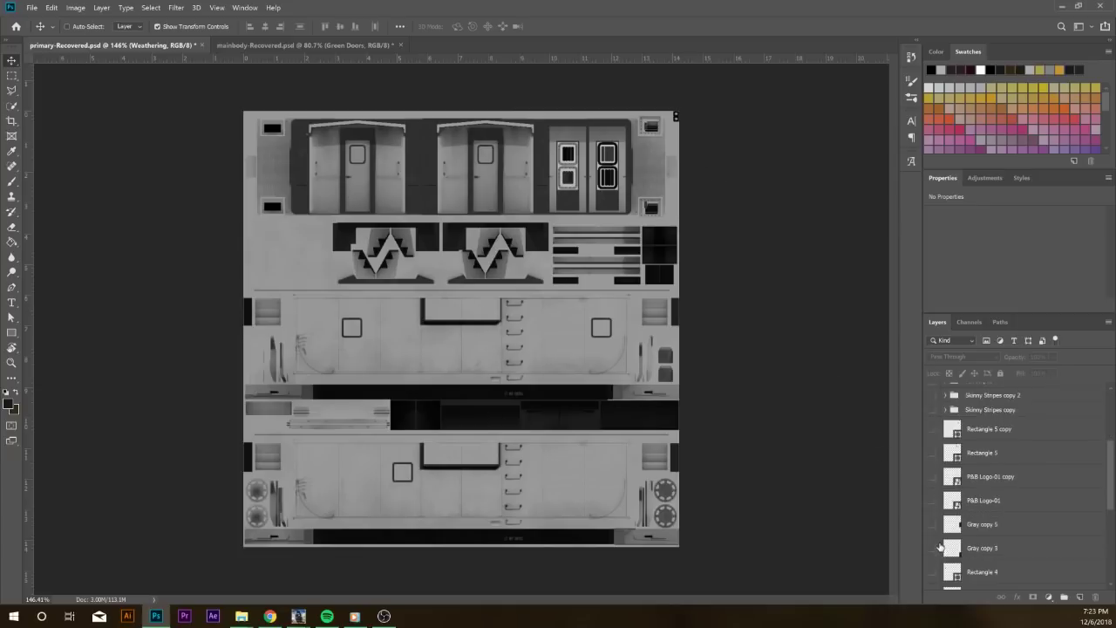
scroll(939, 548, down, 3)
click(931, 554)
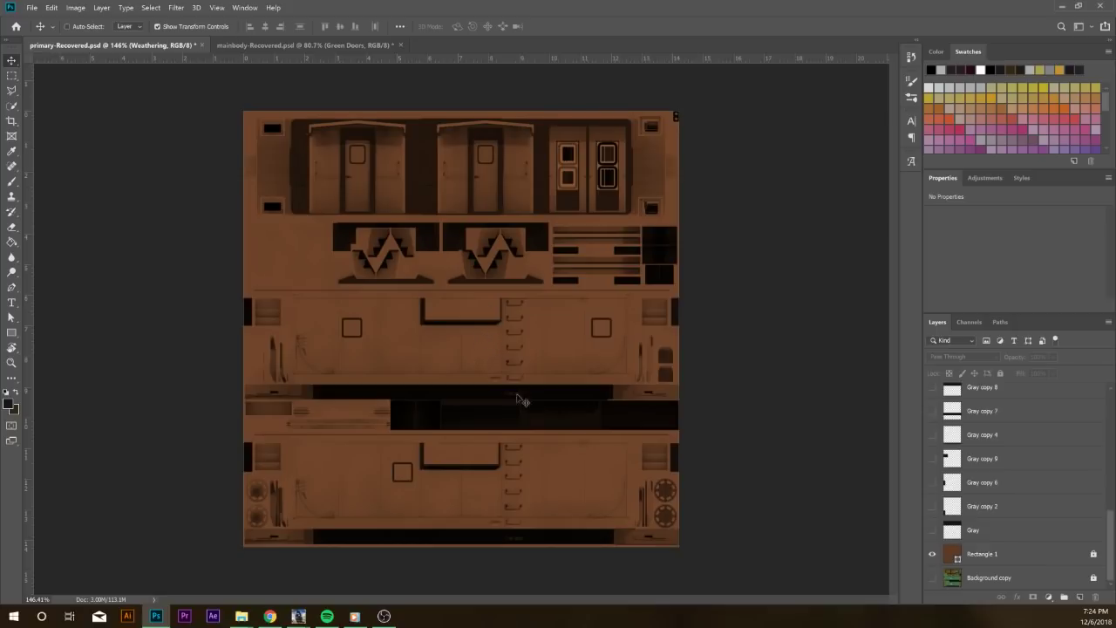
Toggle Layer 0's visibility to compare the brown base with and without the grey overlay
scroll(962, 488, up, 5)
click(932, 395)
click(932, 396)
click(931, 396)
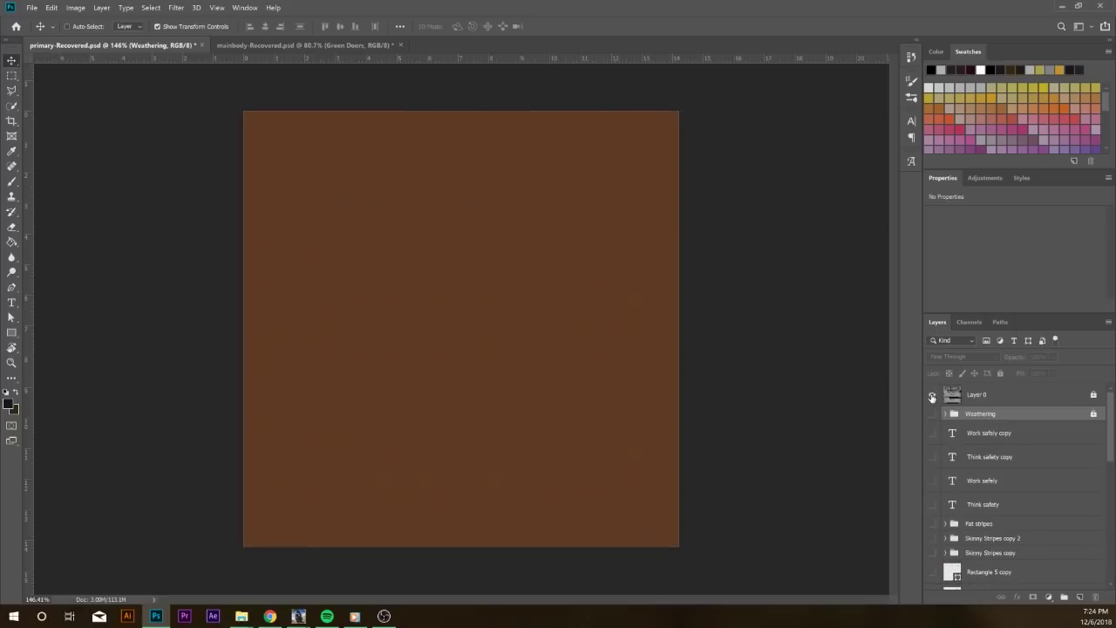
Toggle Layer 0's visibility over the brown base, select it, and inspect its shading on the caboose side panels up close
click(932, 396)
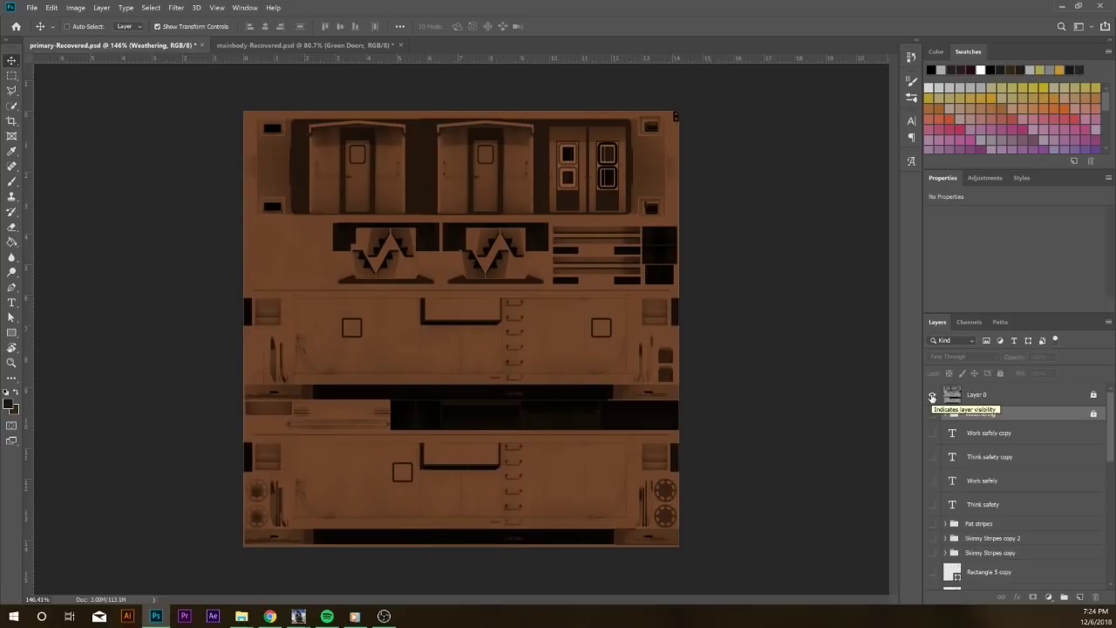
click(932, 396)
click(931, 396)
click(983, 399)
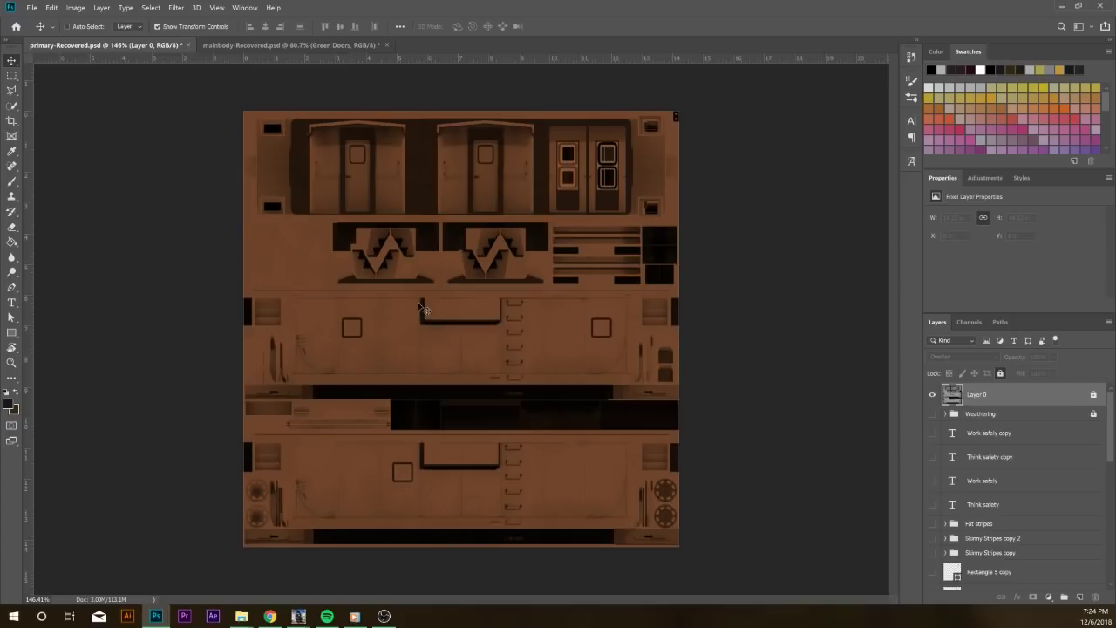
scroll(405, 349, up, 5)
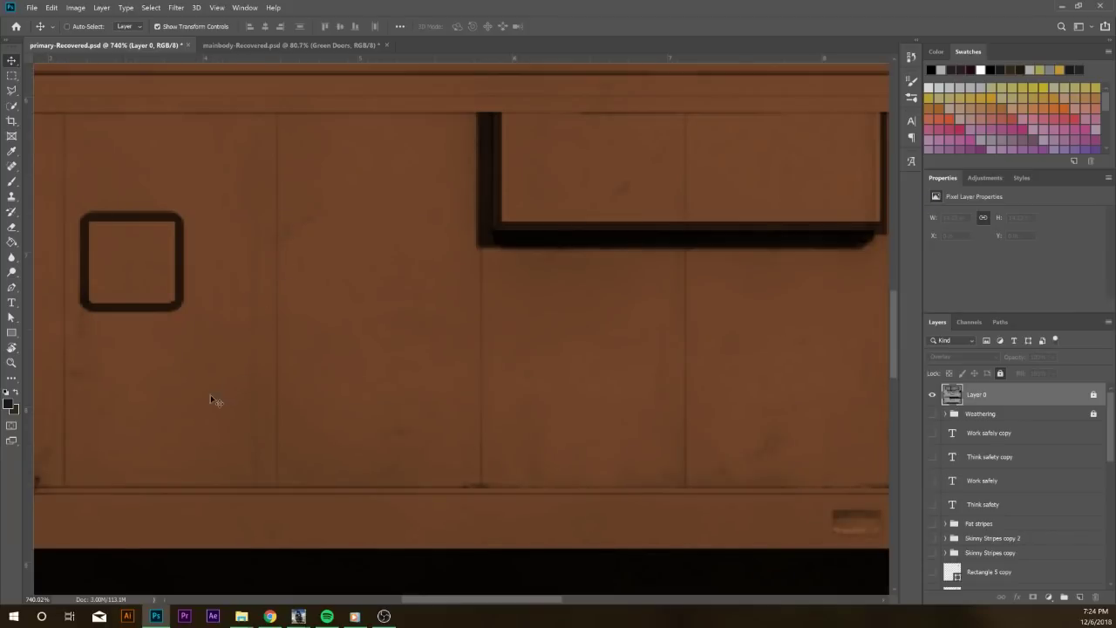
drag(212, 399, 444, 349)
scroll(397, 348, down, 5)
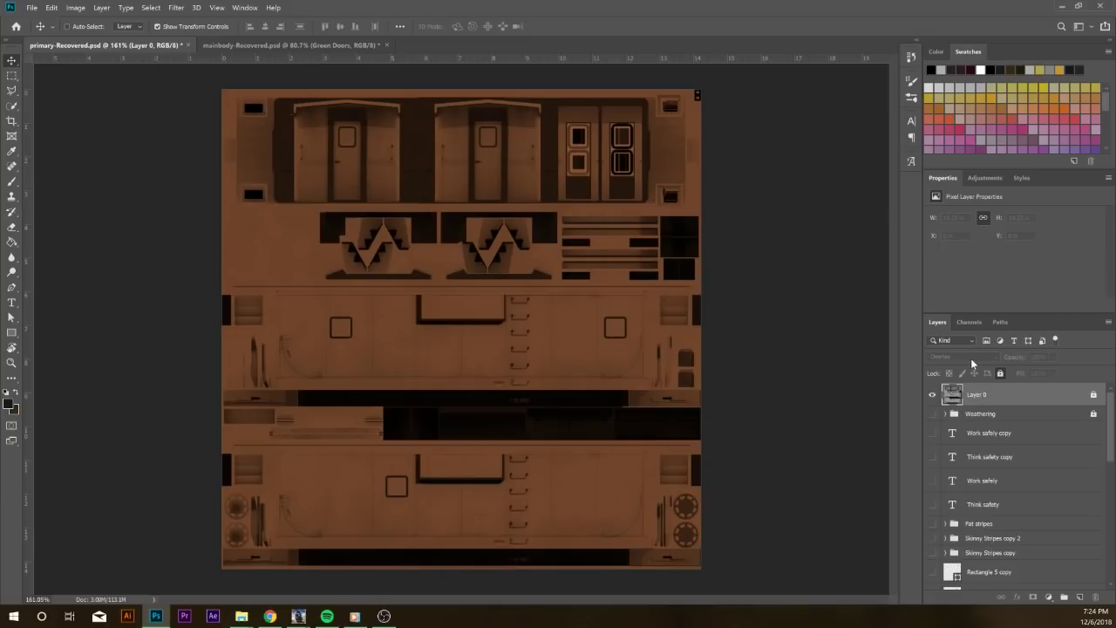
Toggle the brown Rectangle 1 layer's visibility to compare the Layer 0 template with and without its base colour
scroll(984, 439, down, 10)
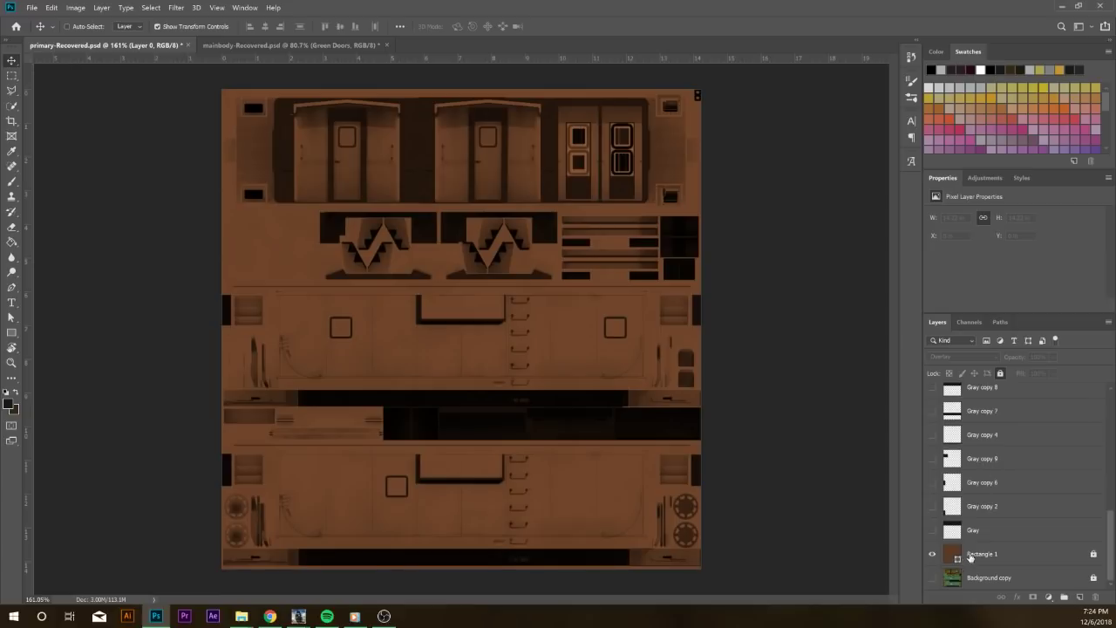
click(932, 555)
click(933, 554)
Open map0_a.psd without resolving its missing fonts, and enlarge the texture on the canvas
mouse_move(240, 619)
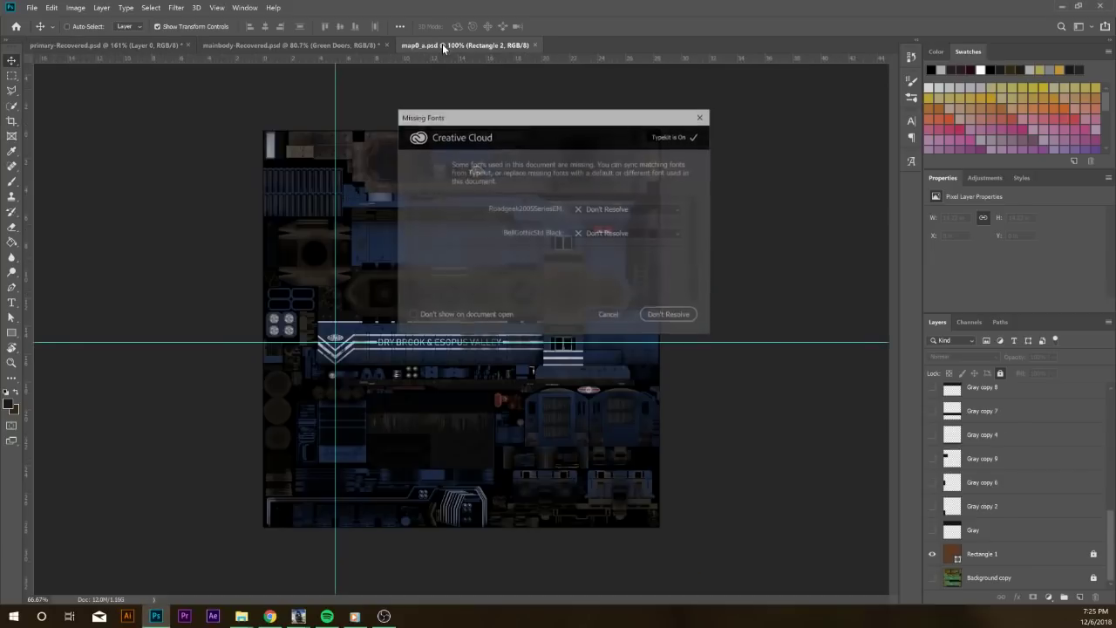
click(664, 315)
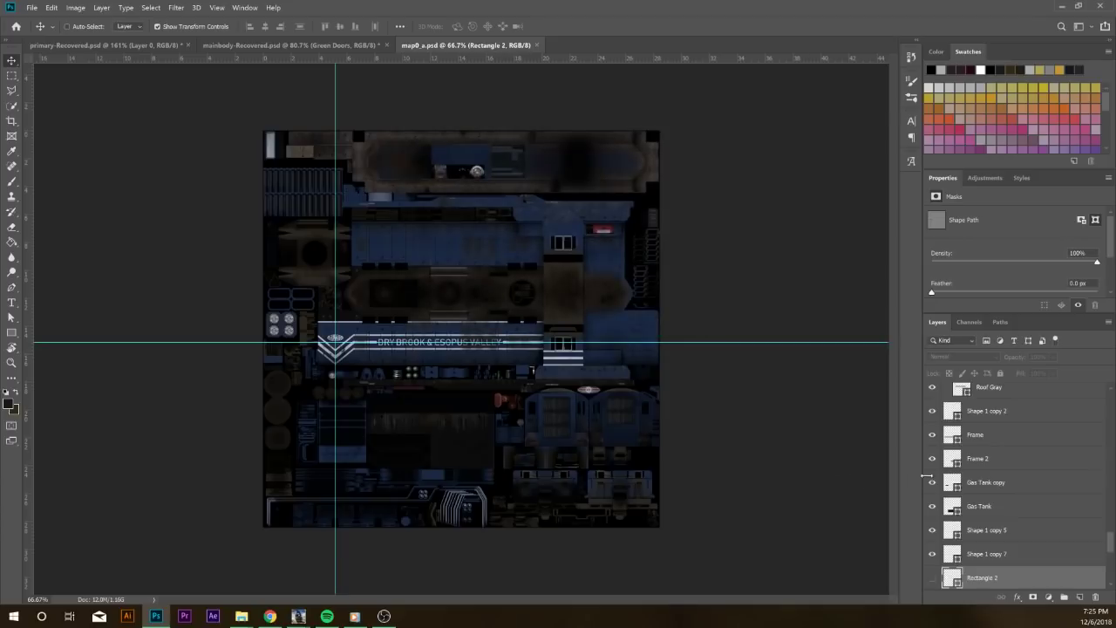
scroll(967, 476, up, 5)
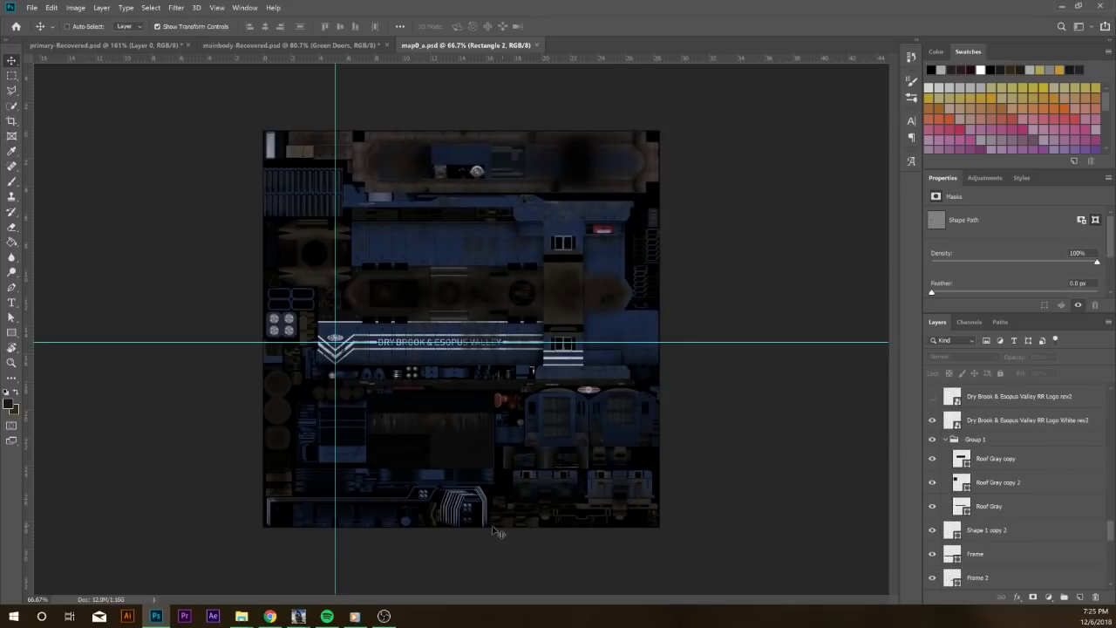
key(ctrl+plus)
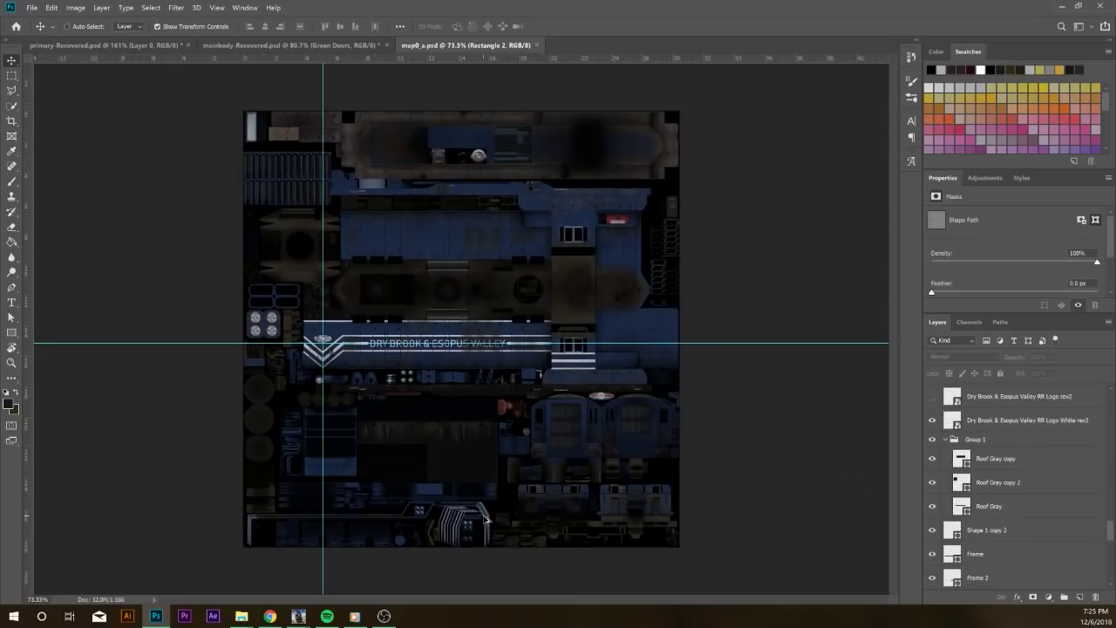
key(ctrl+plus)
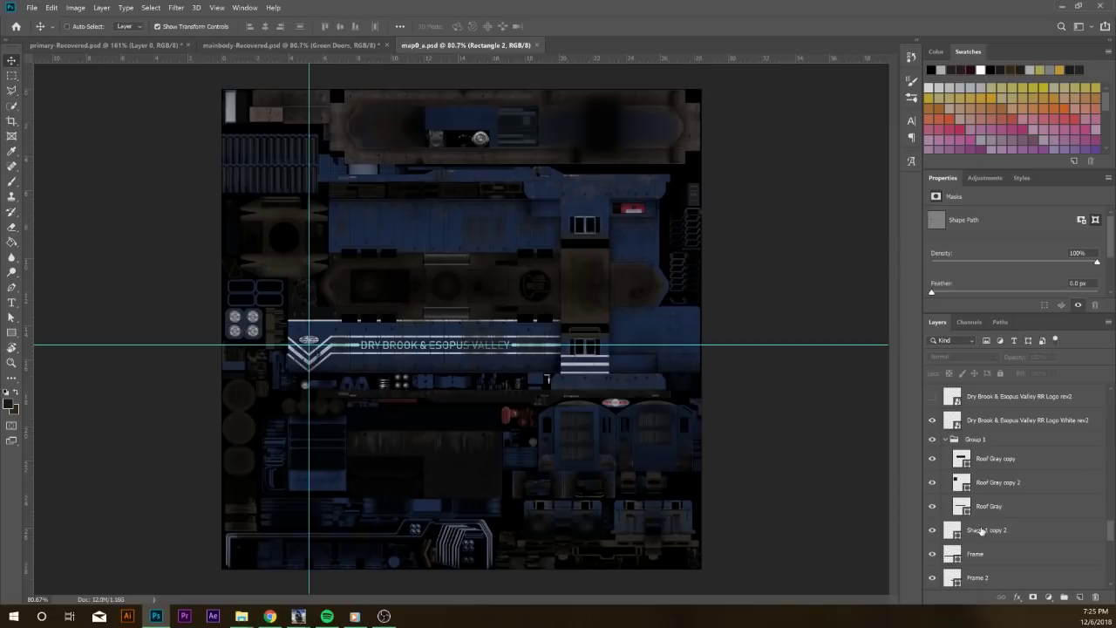
Examine the layer stack of map0_a.psd from the background to Layer 9, including the Body rust base and Default weathering layers
scroll(982, 530, down, 4)
scroll(982, 531, down, 5)
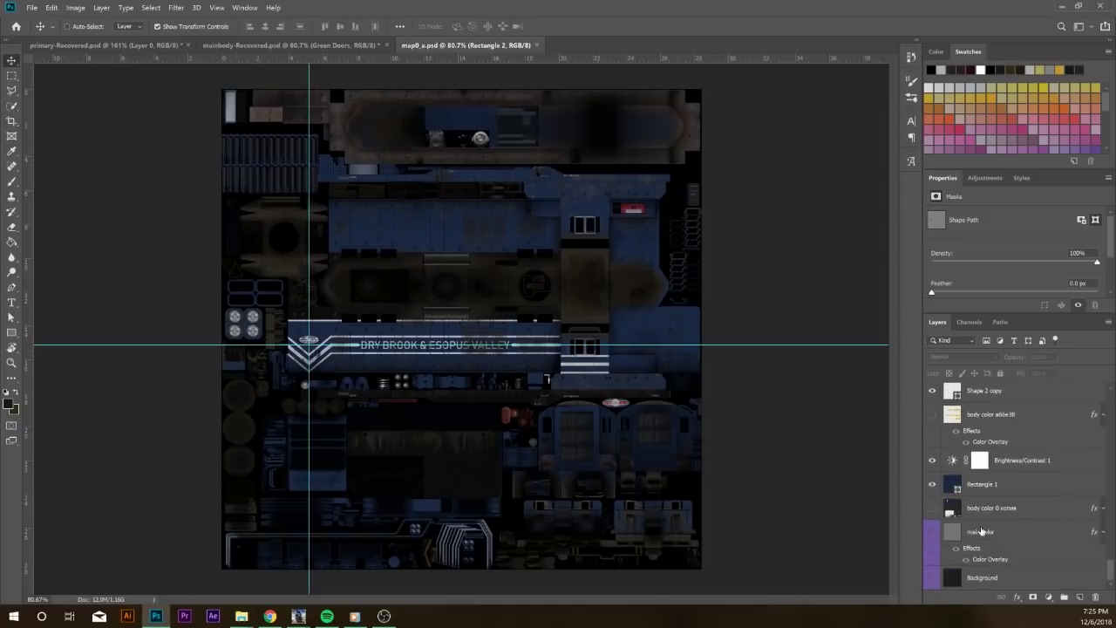
scroll(985, 523, up, 6)
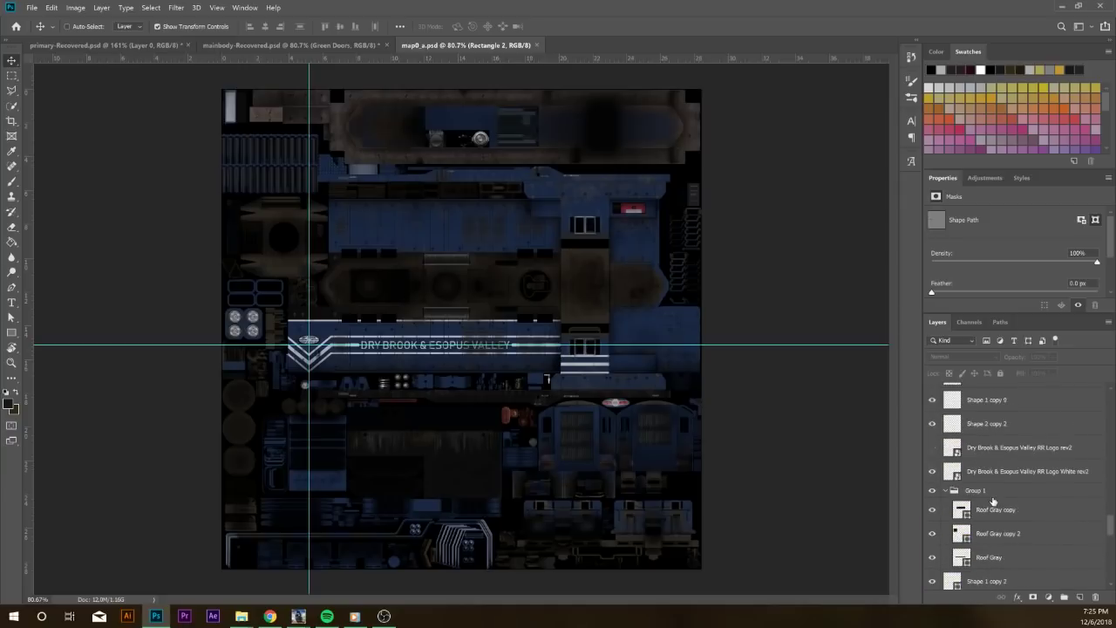
scroll(986, 497, up, 6)
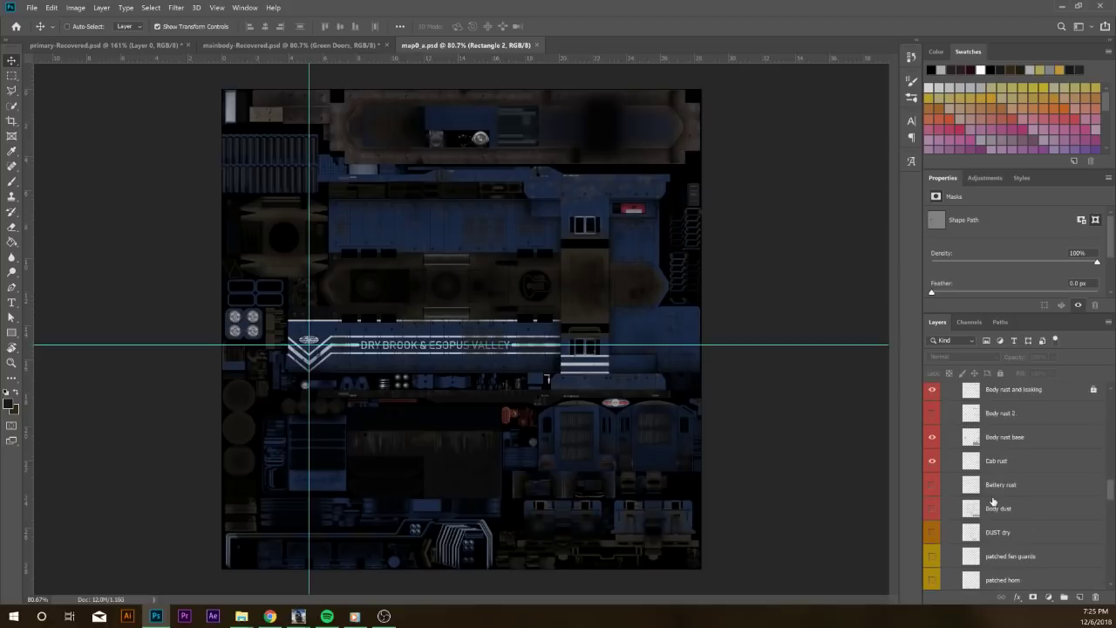
click(933, 437)
scroll(970, 471, up, 5)
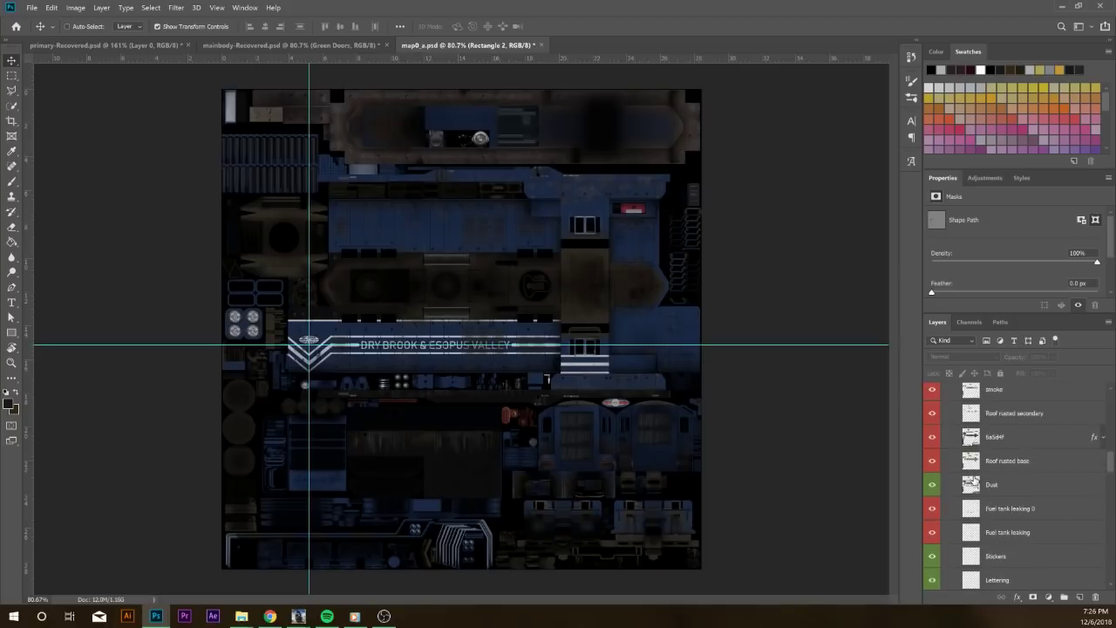
scroll(974, 479, up, 5)
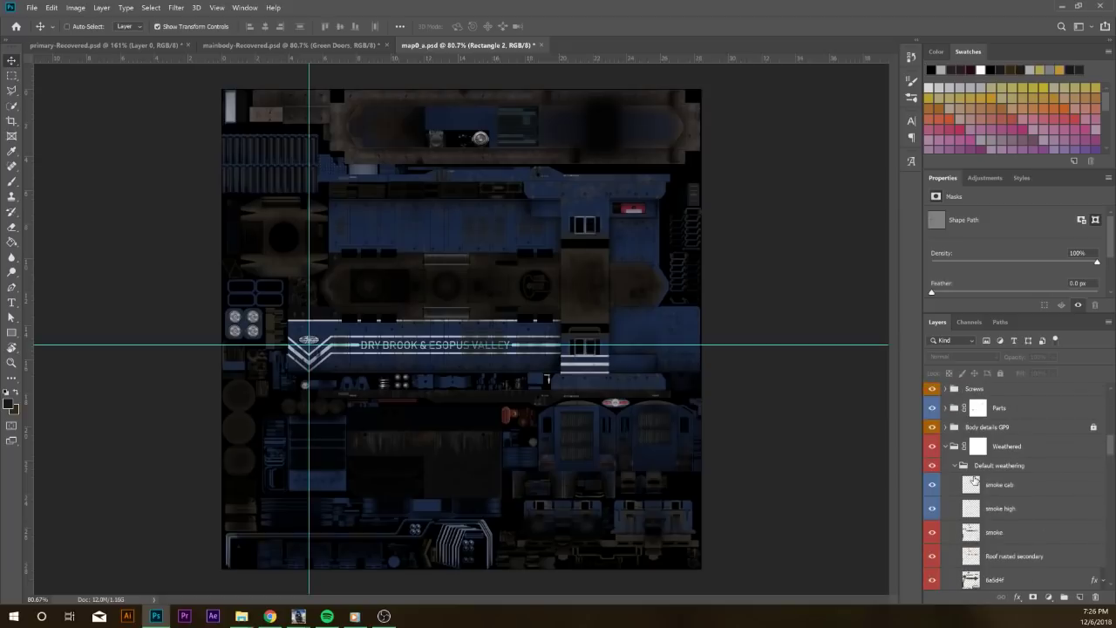
scroll(974, 478, up, 5)
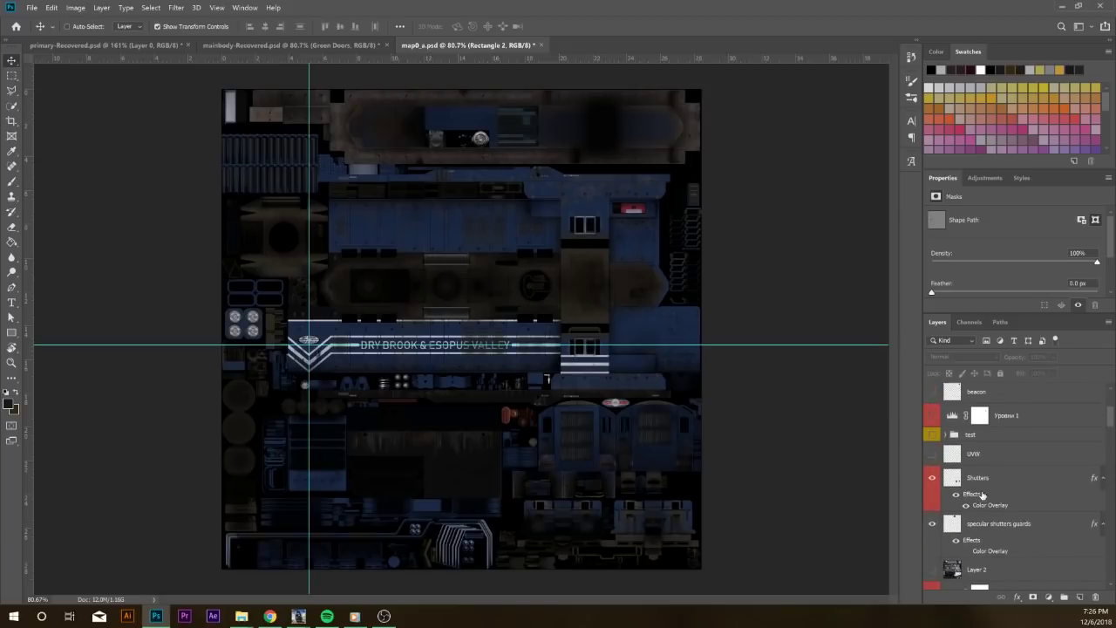
scroll(980, 490, up, 3)
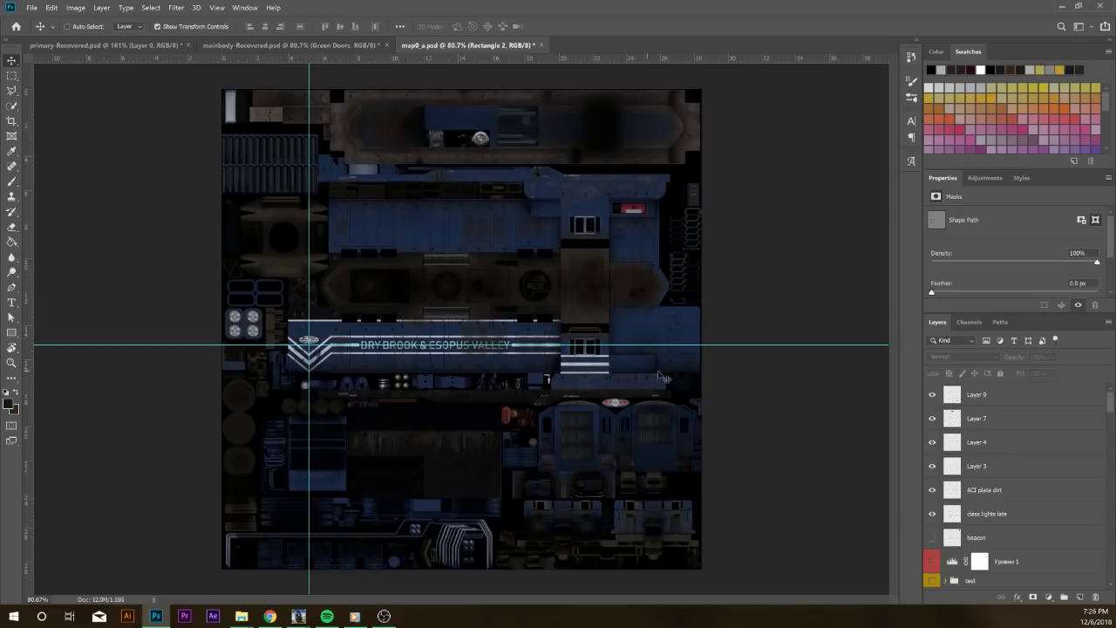
Copy the hex code 192841 from the fill of the blue Rectangle 1 shape, leaving the fill unchanged
scroll(1001, 478, down, 5)
scroll(1001, 479, down, 10)
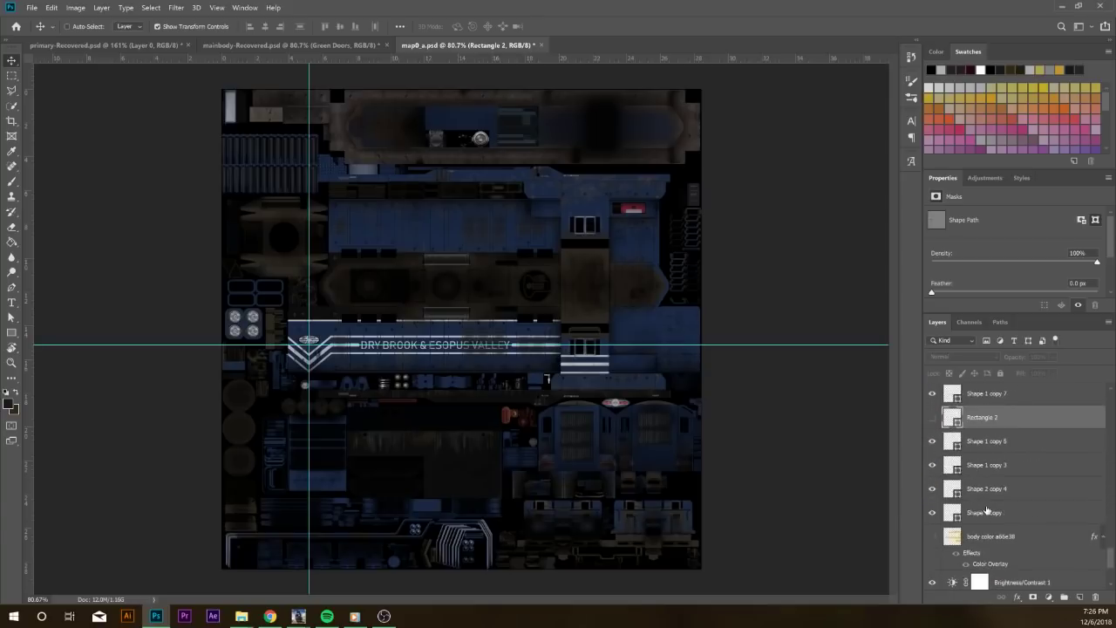
scroll(988, 512, down, 3)
click(987, 484)
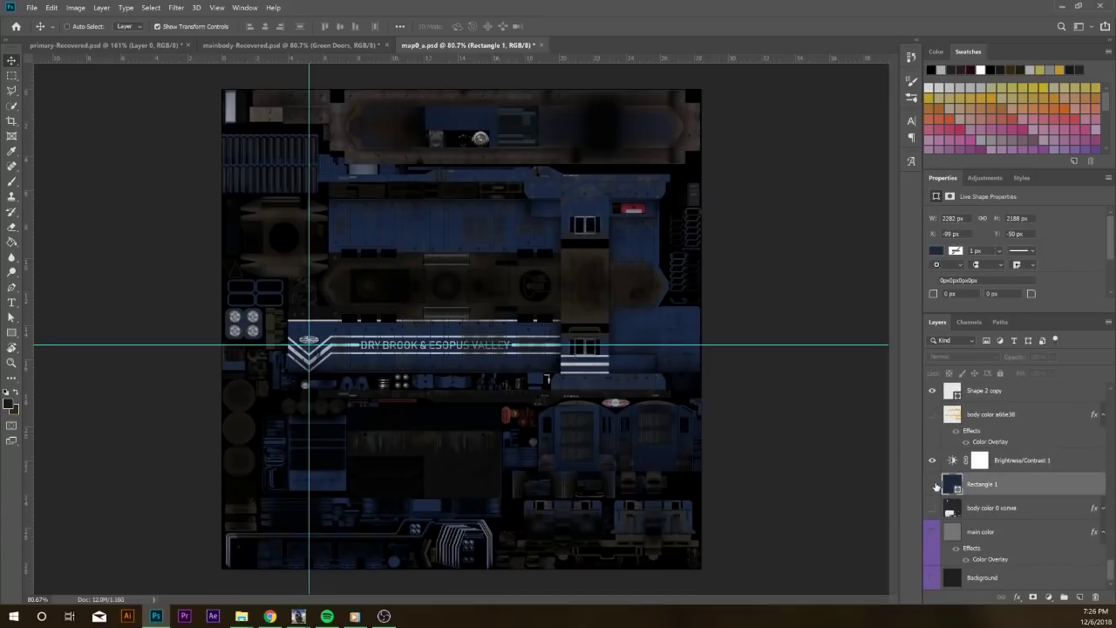
click(933, 484)
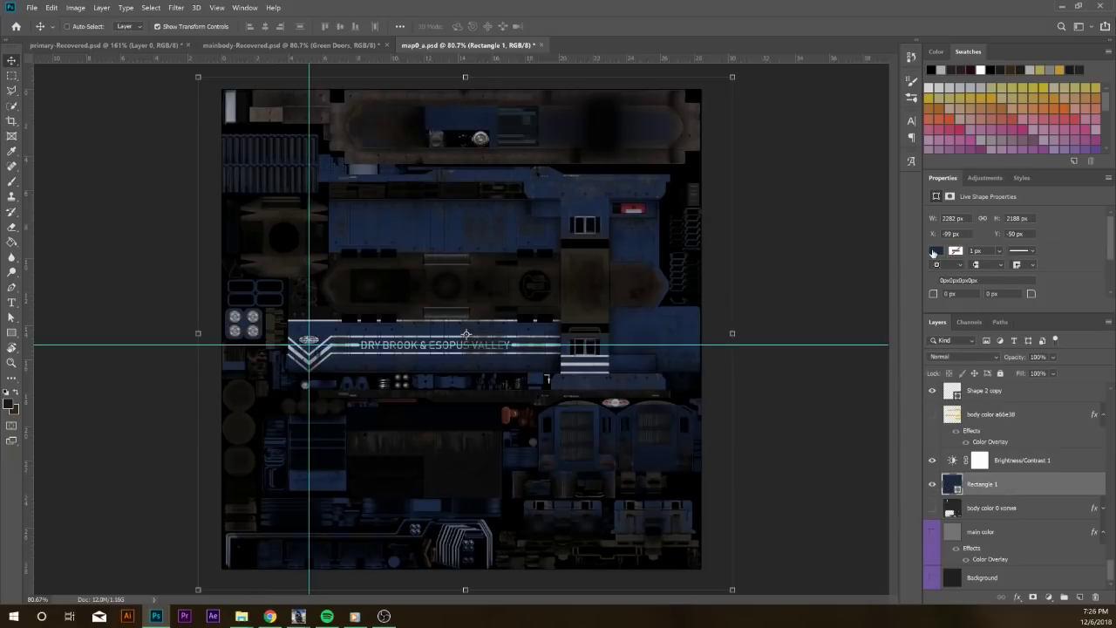
key(i)
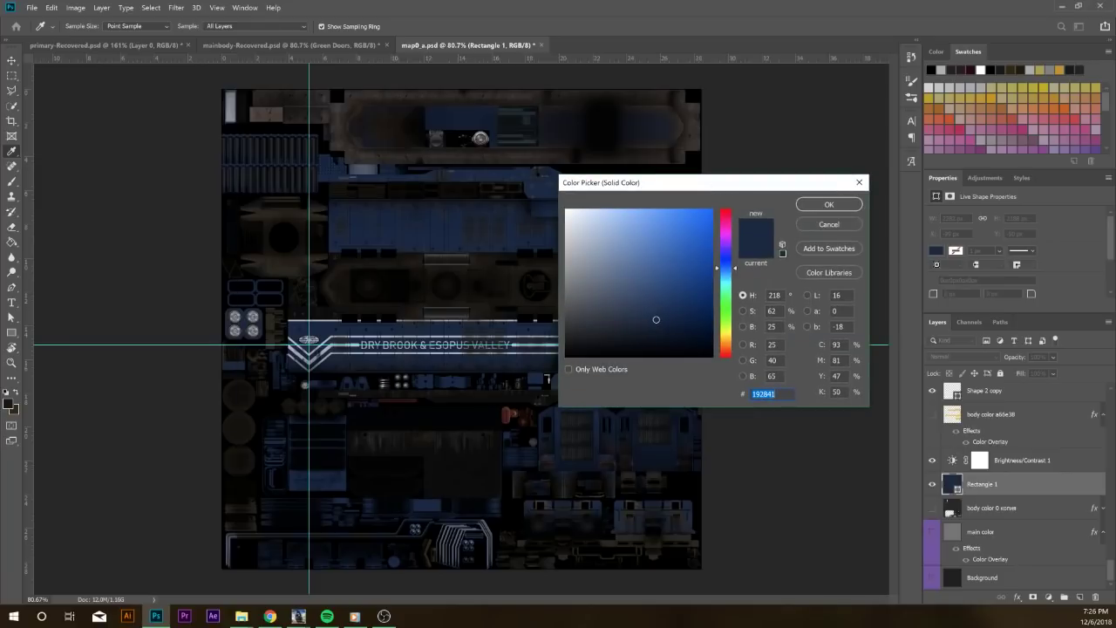
click(833, 225)
In primary-Recovered.psd, unlock the brown Rectangle 1 base layer and keep it selected
click(257, 45)
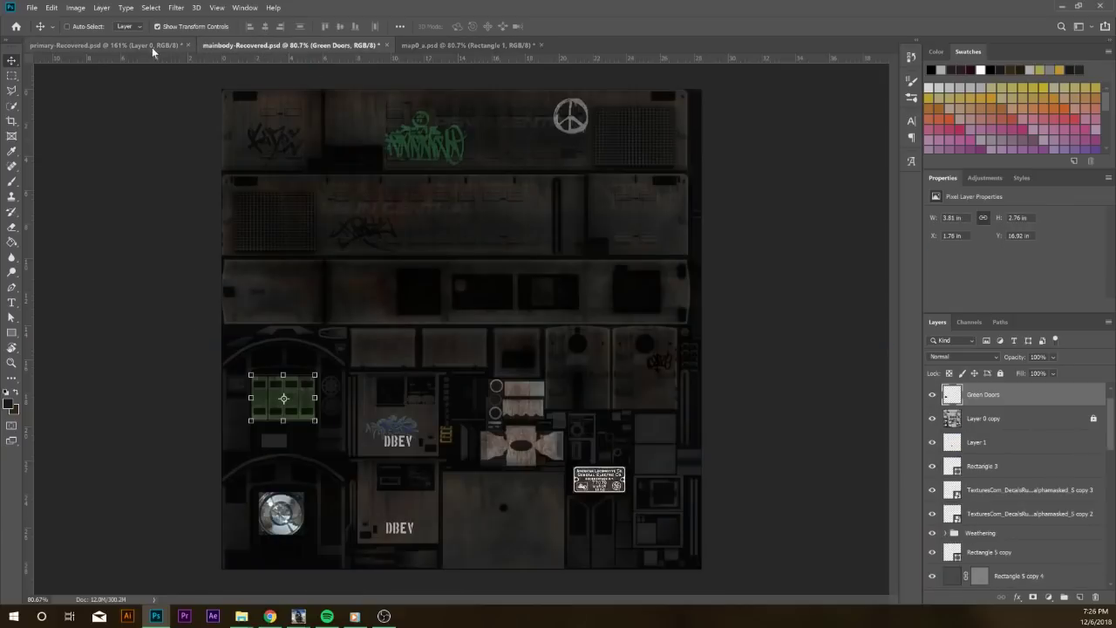
click(153, 48)
scroll(986, 523, down, 3)
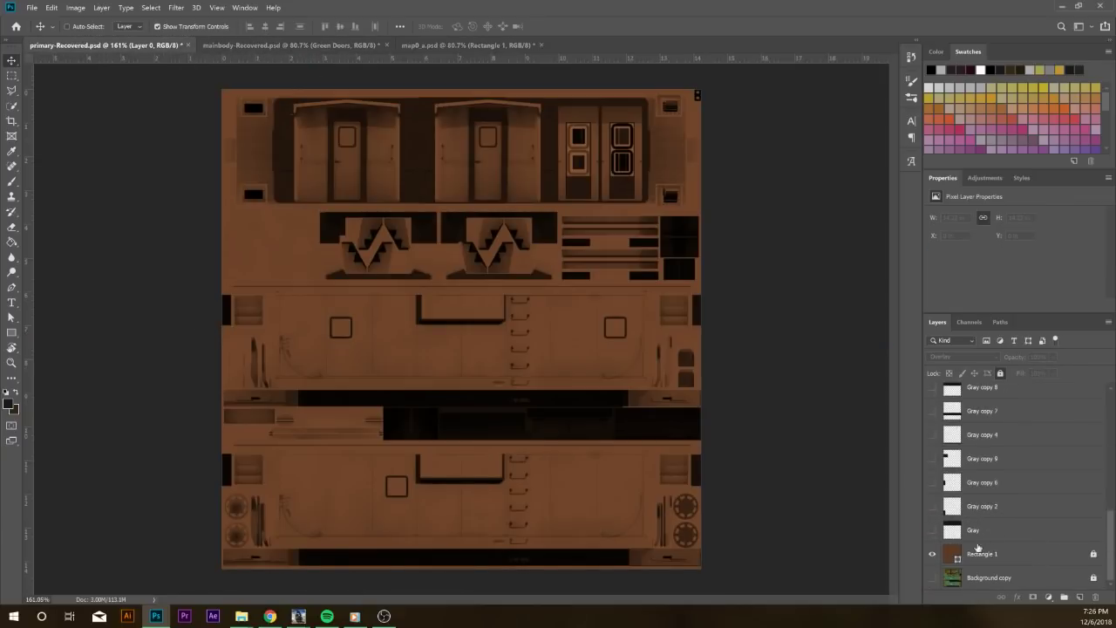
click(970, 556)
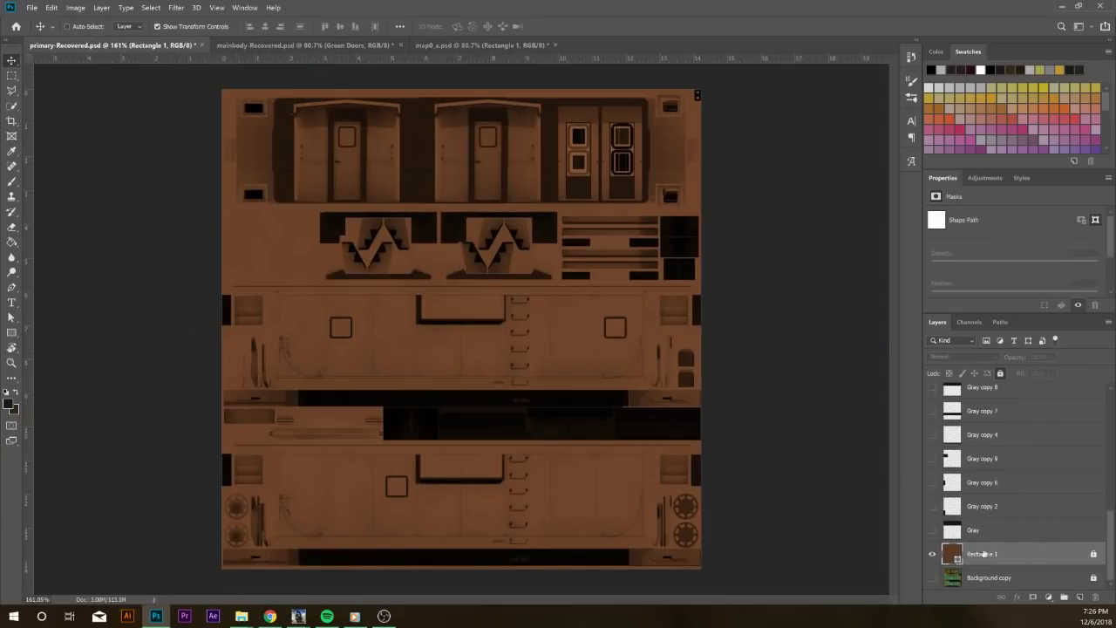
click(1095, 555)
click(1007, 556)
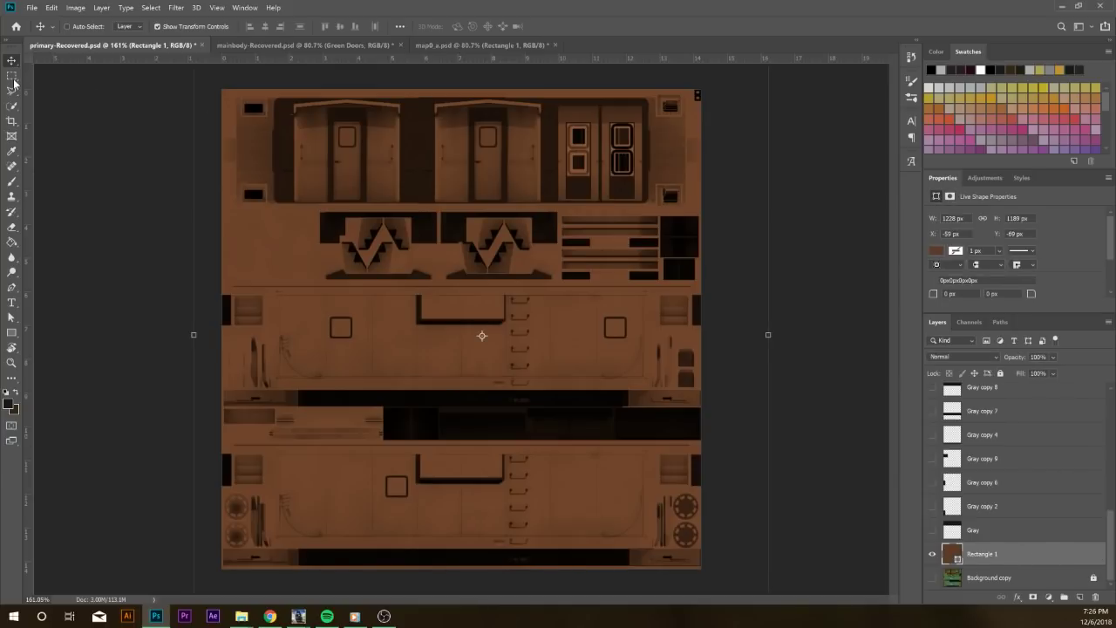
Set the foreground colour to 192841 and draw a rectangle about 1077 by 1053 px over the whole canvas, above Rectangle 1
key(i)
click(8, 403)
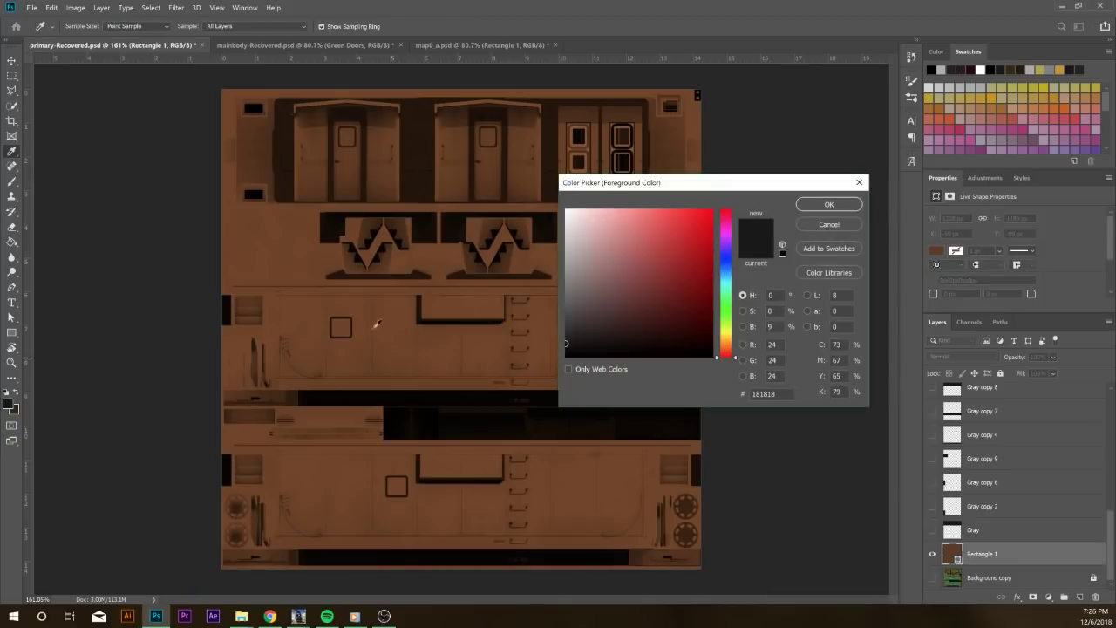
click(772, 394)
key(ctrl+v)
click(829, 204)
key(u)
drag(207, 85, 711, 576)
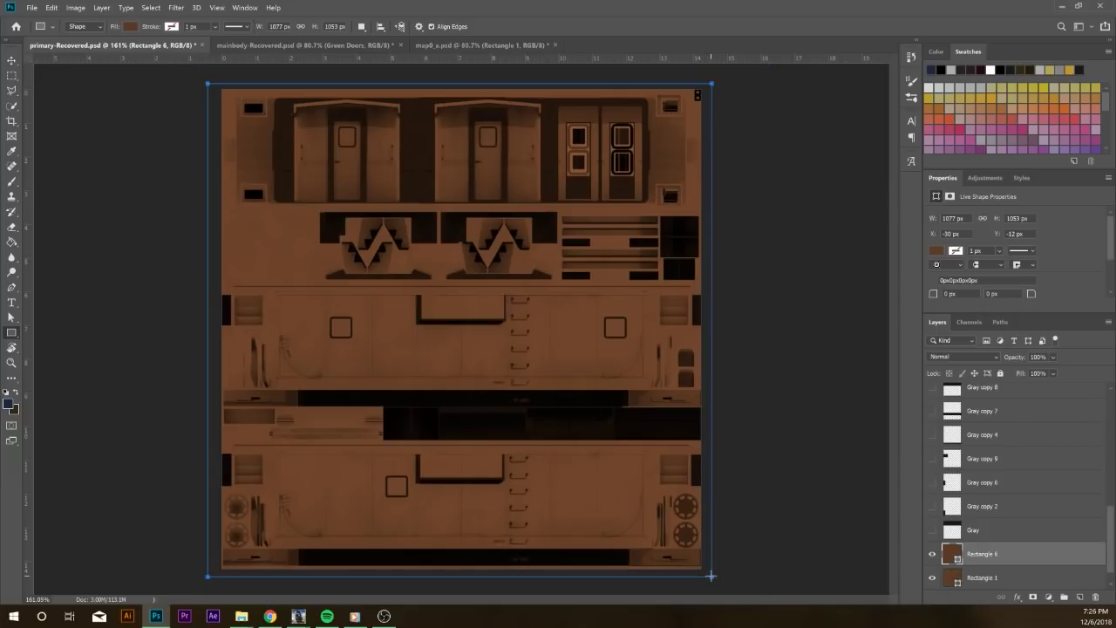
Set the new rectangle's fill to 192841 and hide the brown Rectangle 1 layer beneath it
click(937, 252)
click(933, 256)
click(936, 250)
click(1049, 273)
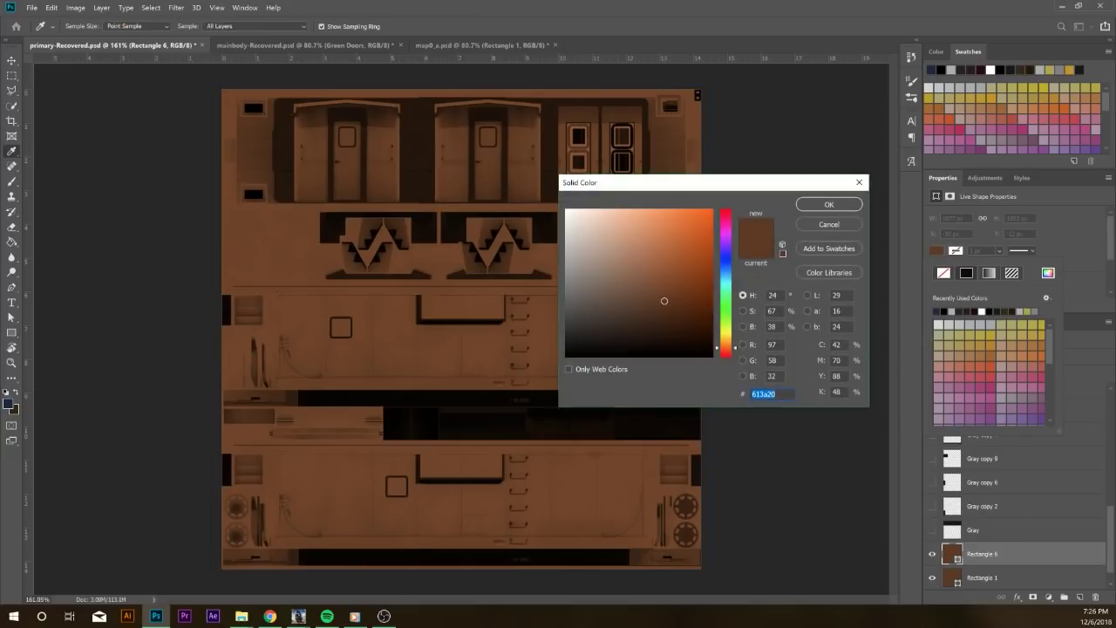
key(ctrl+v)
key(Return)
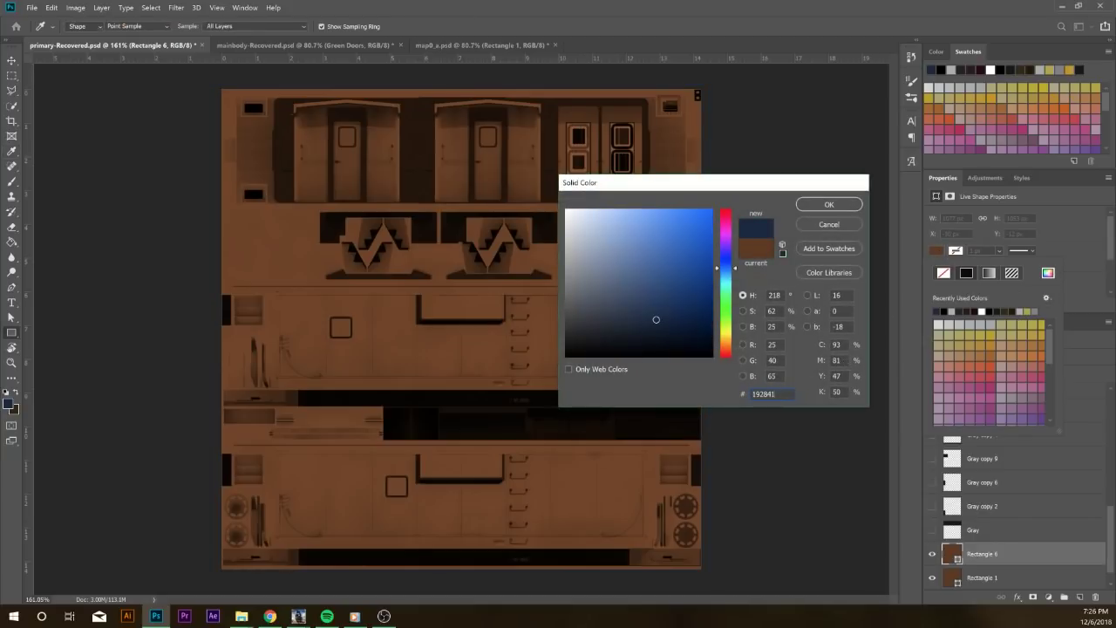
click(932, 577)
click(933, 578)
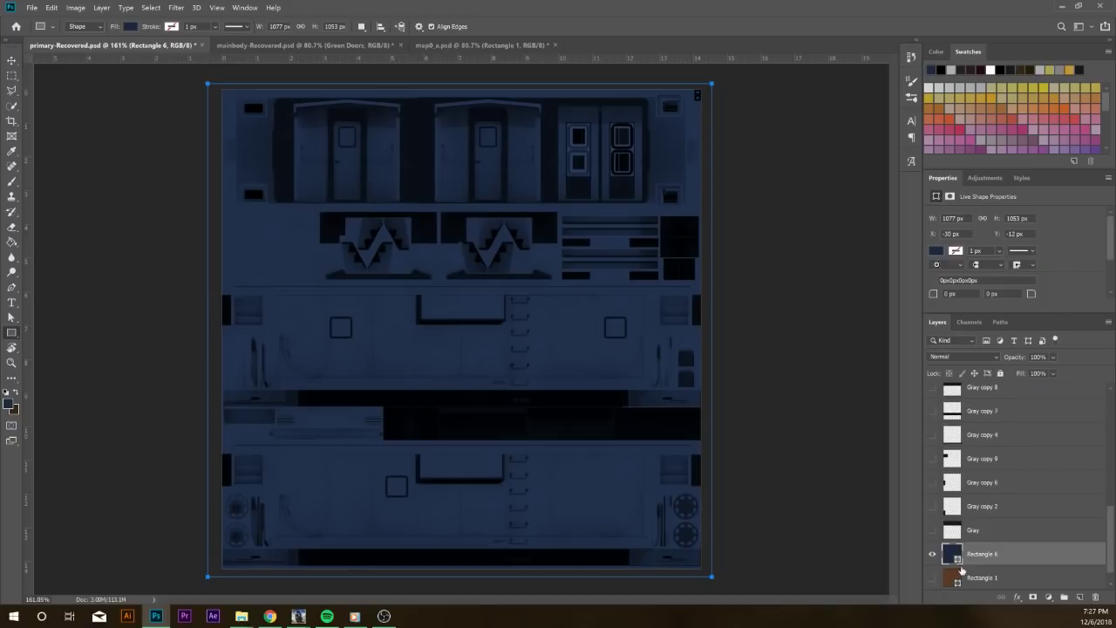
Show the Gray and Gray copy 2 layers over the blue base to check their coverage, and hide both again
scroll(977, 538, down, 1)
click(932, 506)
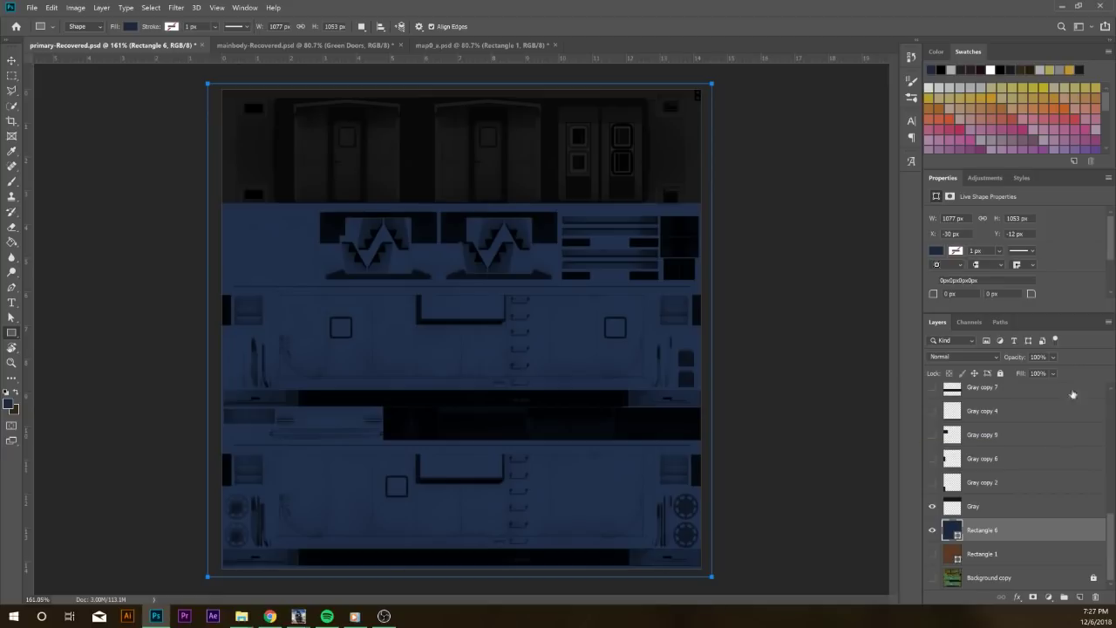
click(932, 484)
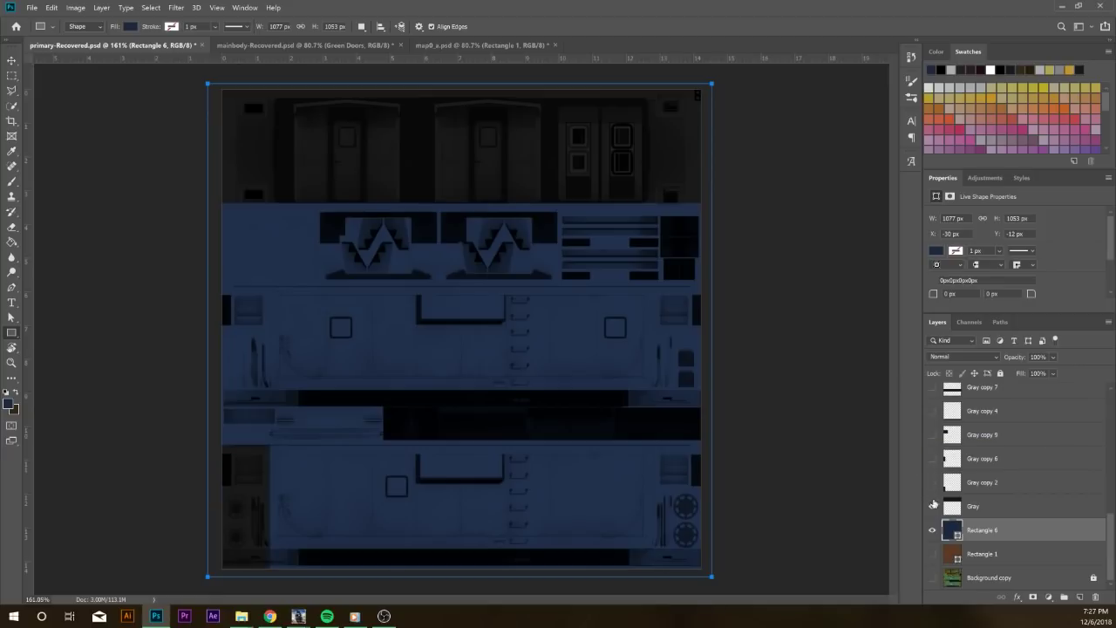
click(932, 483)
click(933, 505)
Look through the layer stack and briefly show the Skinny Stripes copy 2 and Skinny Stripes copy groups to check their contents
click(984, 508)
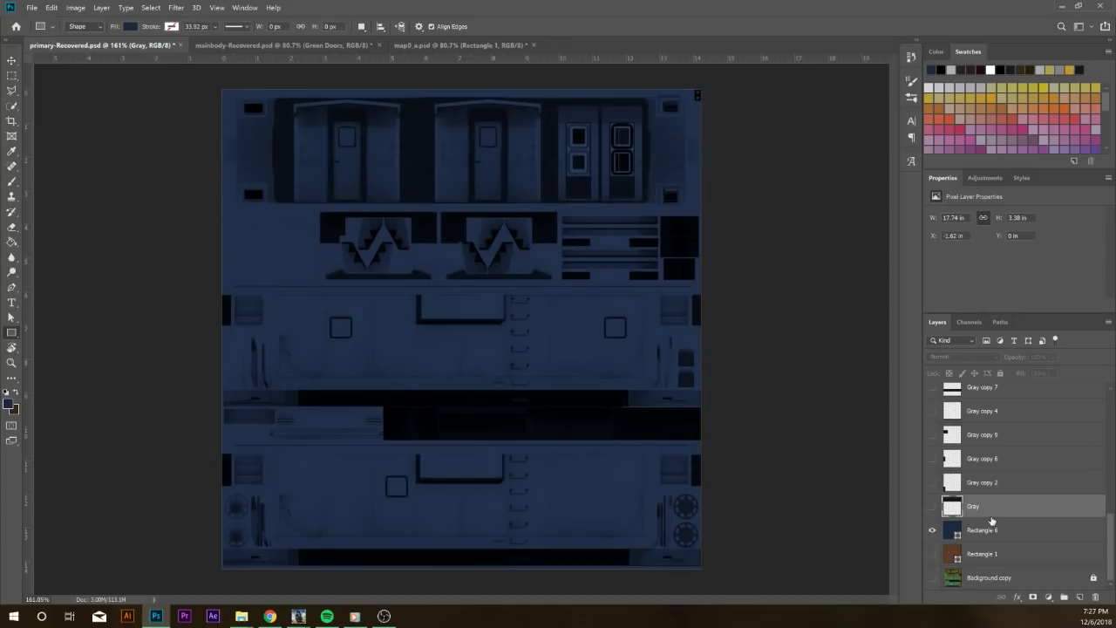
scroll(988, 503, up, 5)
scroll(990, 497, up, 1)
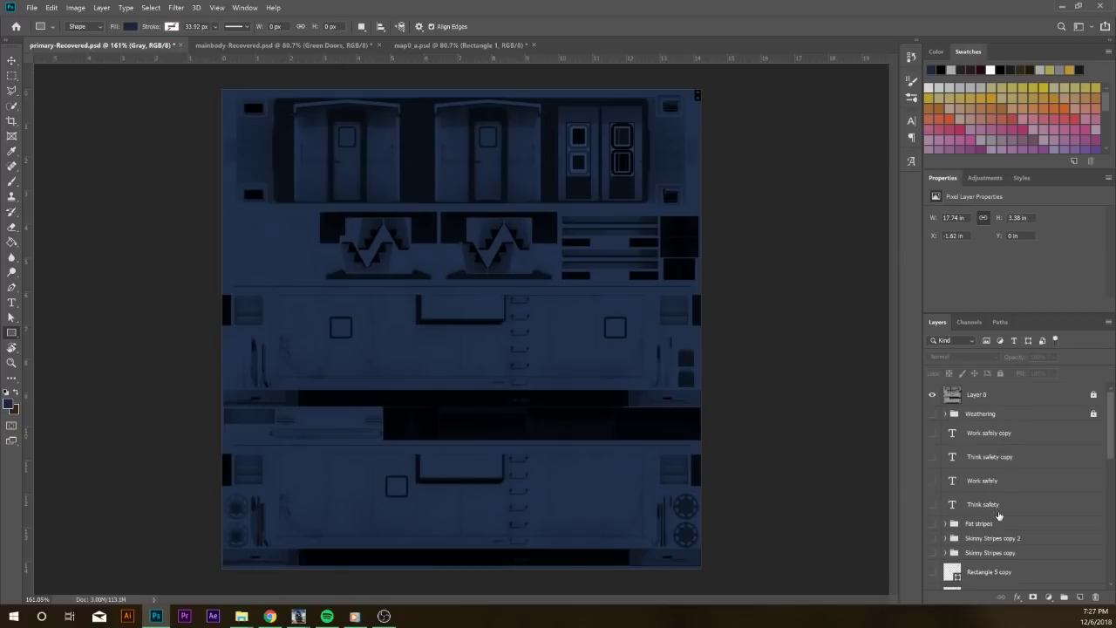
click(999, 523)
scroll(1000, 530, down, 1)
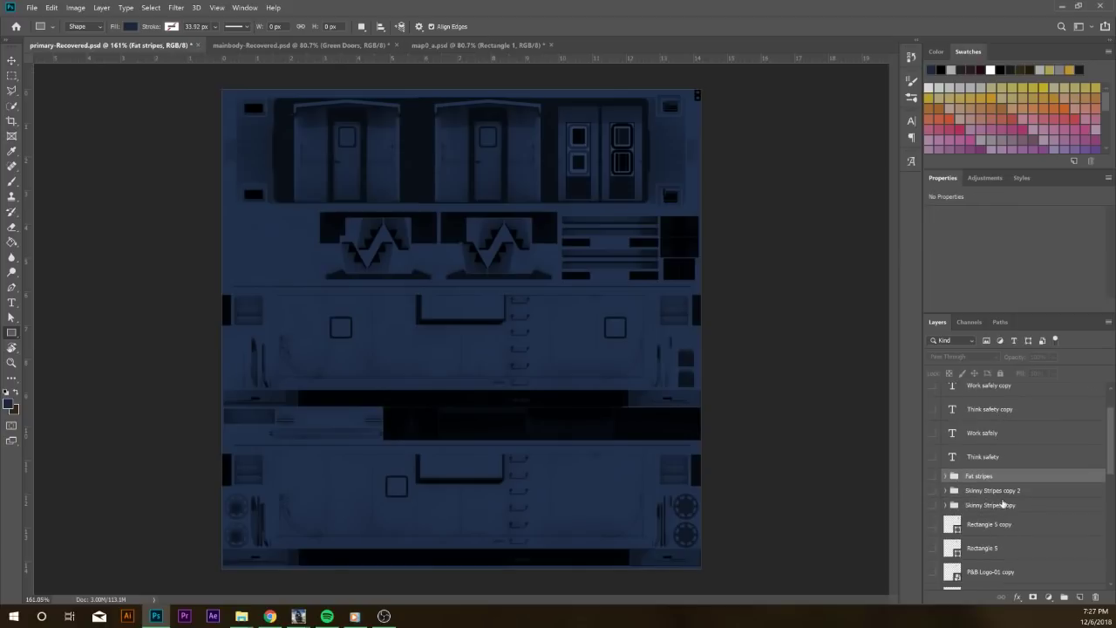
scroll(1001, 504, down, 1)
click(1000, 470)
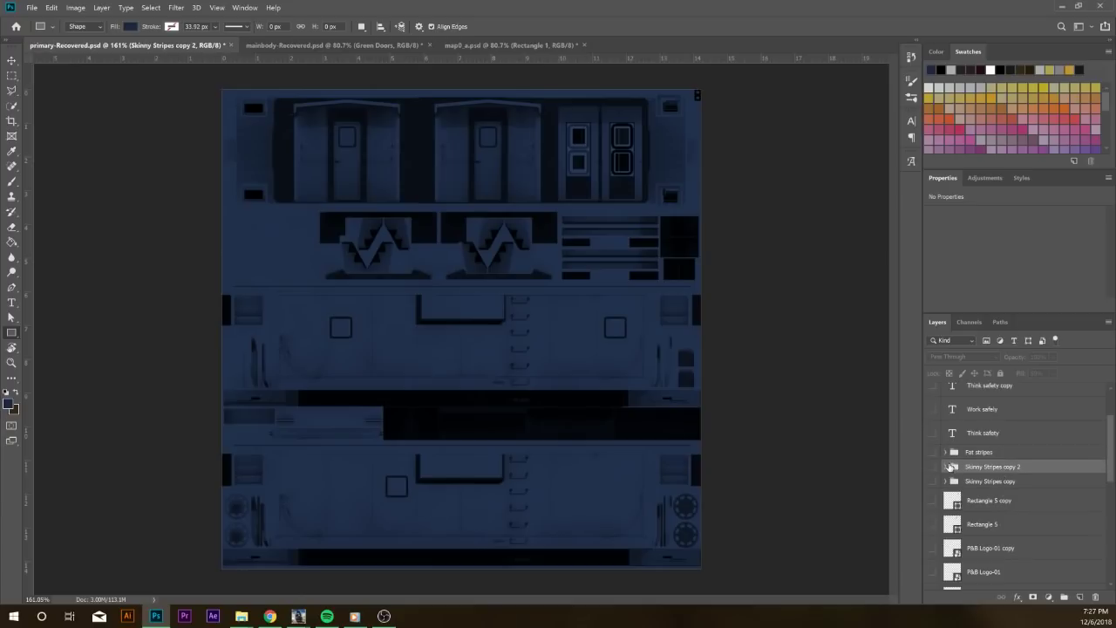
click(932, 469)
click(932, 468)
click(934, 481)
click(934, 482)
Select all layers from Rectangle 5 copy down to Gray, directly above the blue Rectangle 6 base
click(982, 502)
scroll(992, 502, down, 3)
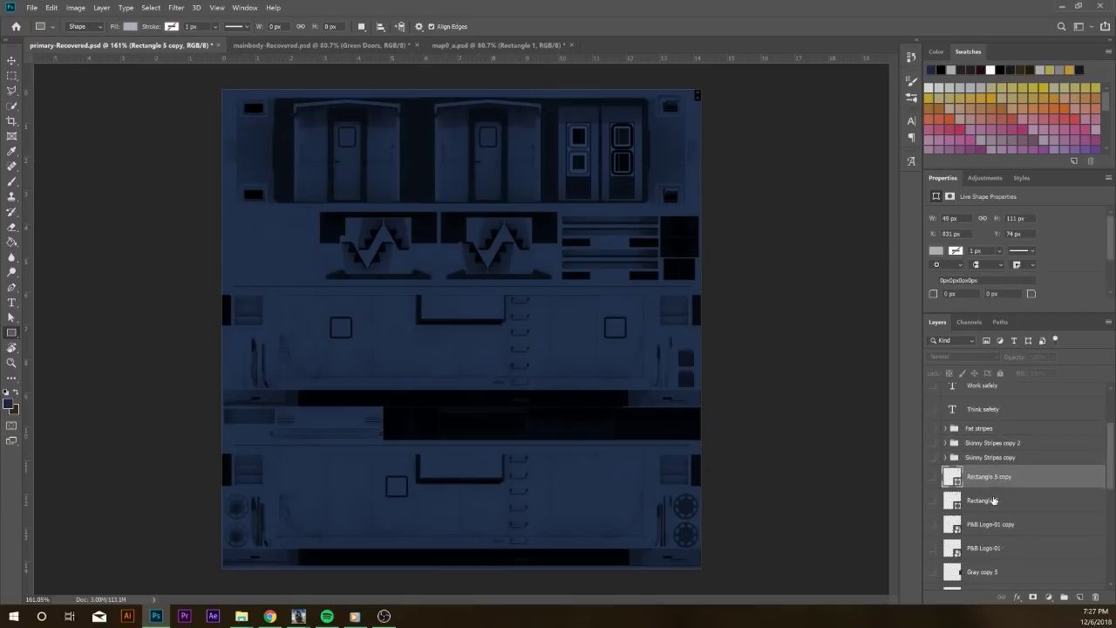
scroll(993, 501, down, 2)
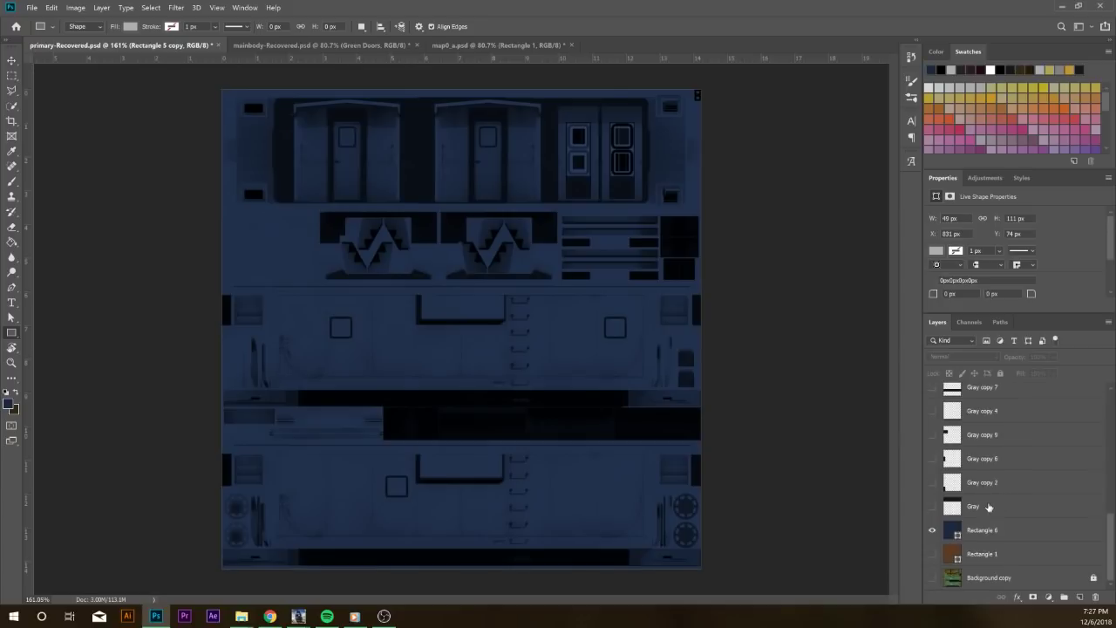
shift+click(989, 507)
scroll(988, 508, up, 5)
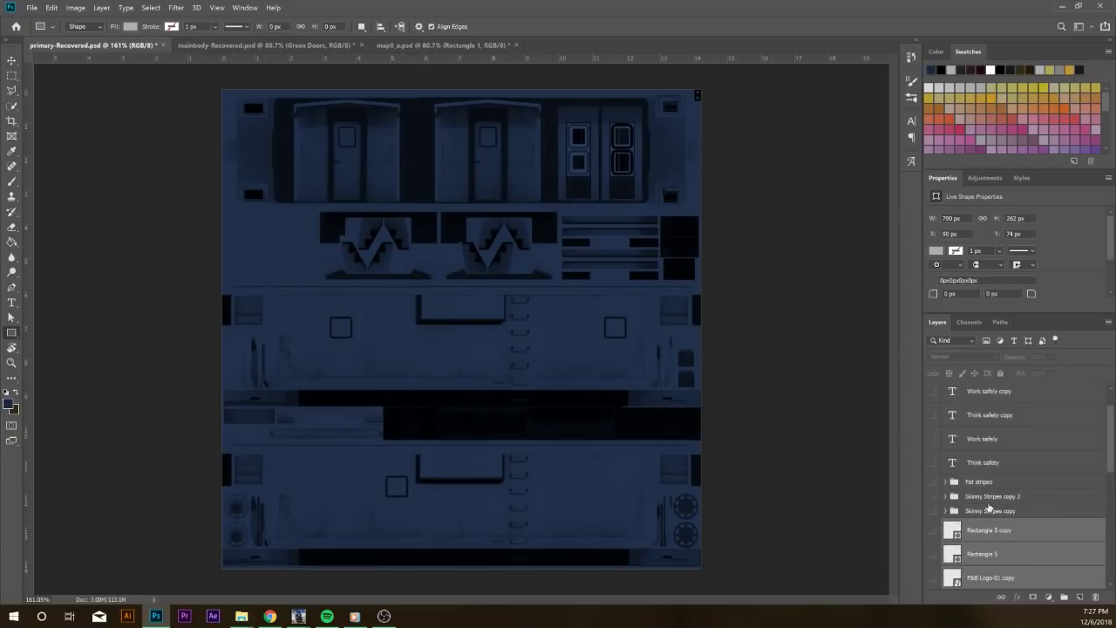
Start saving the document under a new name and go to the folder 01 MY ASSETS\02 ROLLING STOCK\03 DRY BROOK
click(31, 7)
click(48, 132)
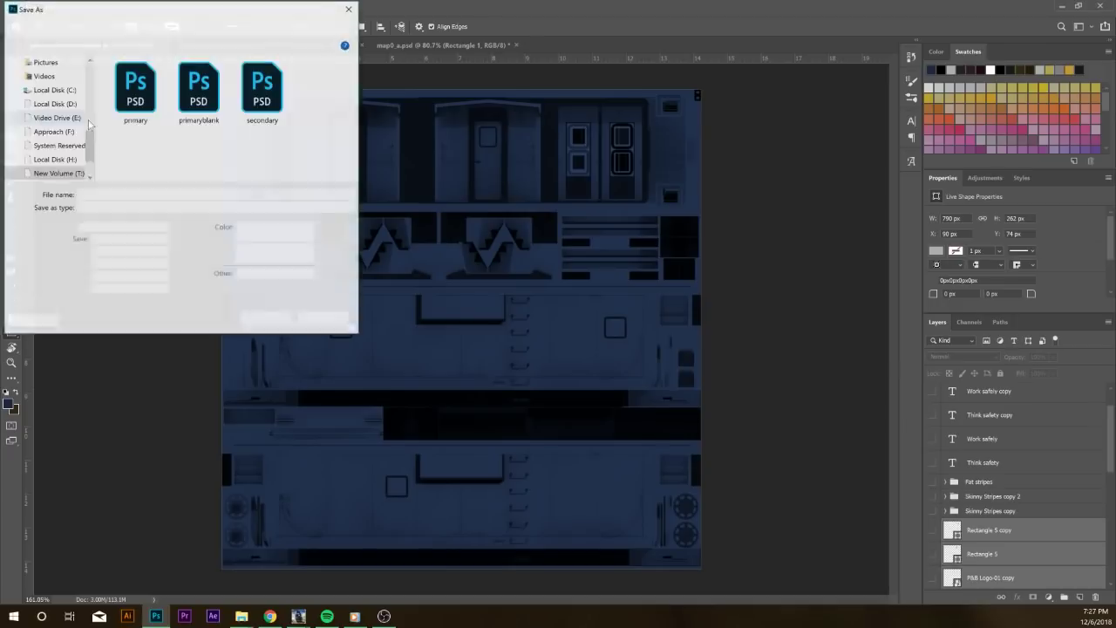
drag(165, 91, 180, 122)
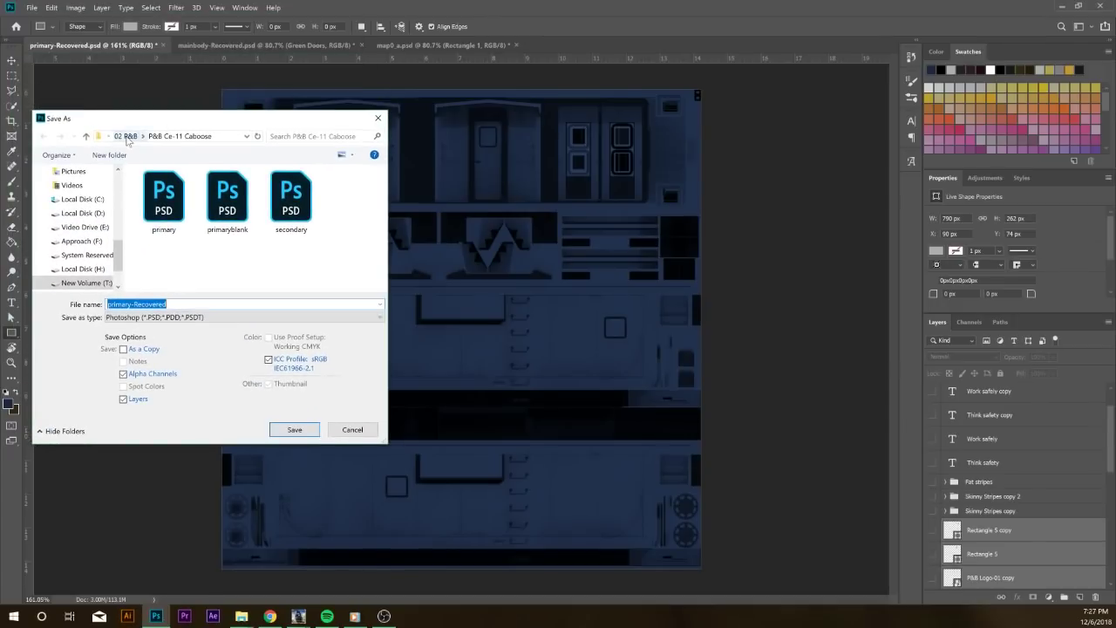
click(85, 136)
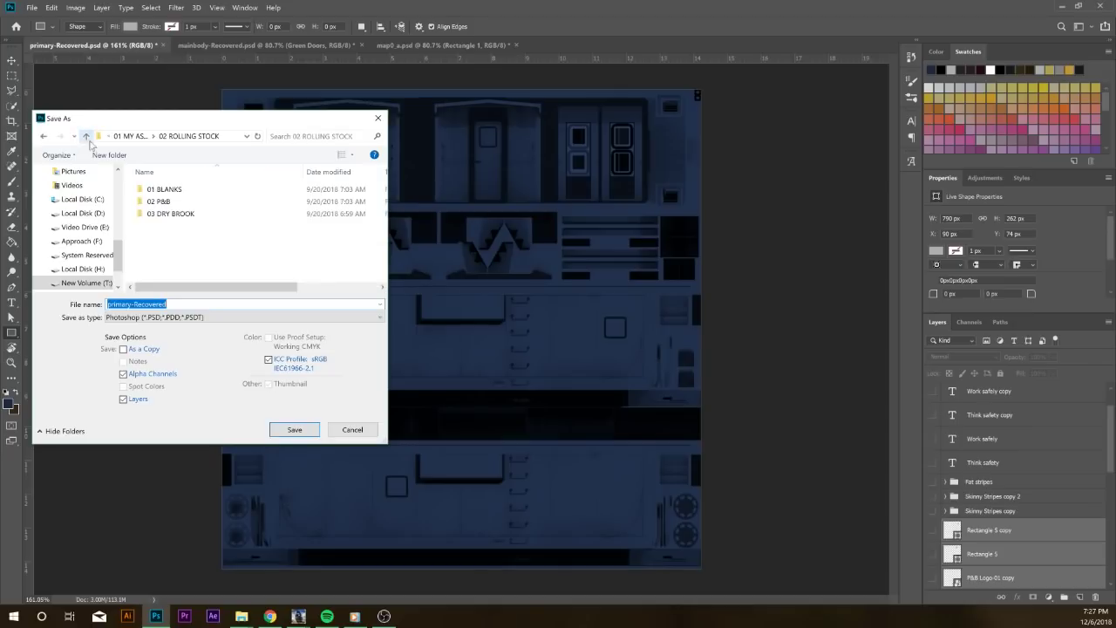
click(85, 136)
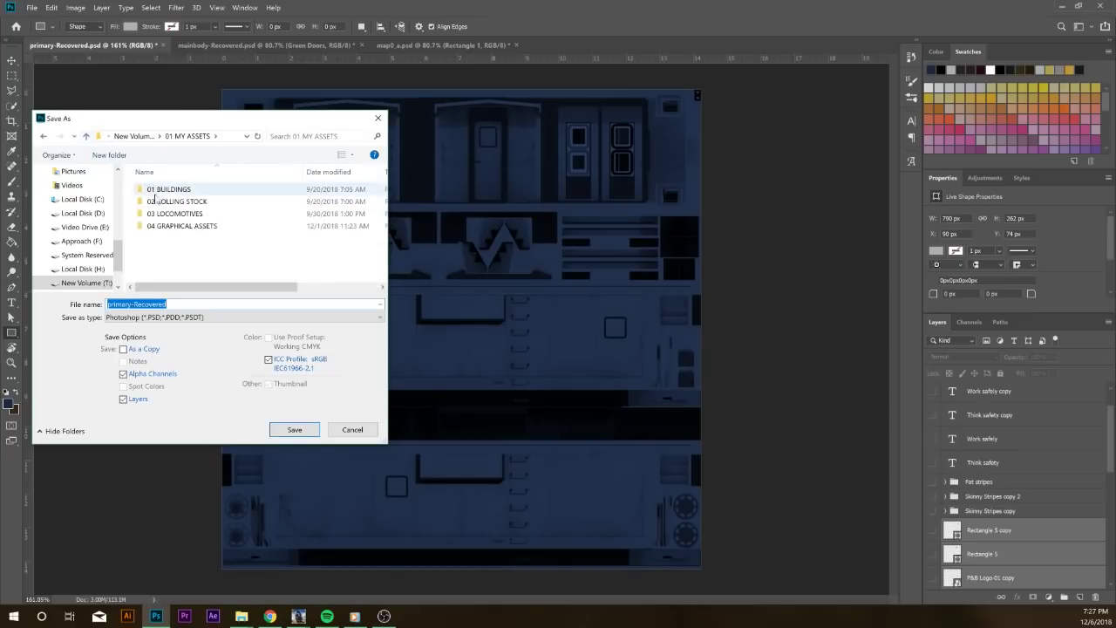
double_click(177, 202)
double_click(180, 214)
key(BackSpace)
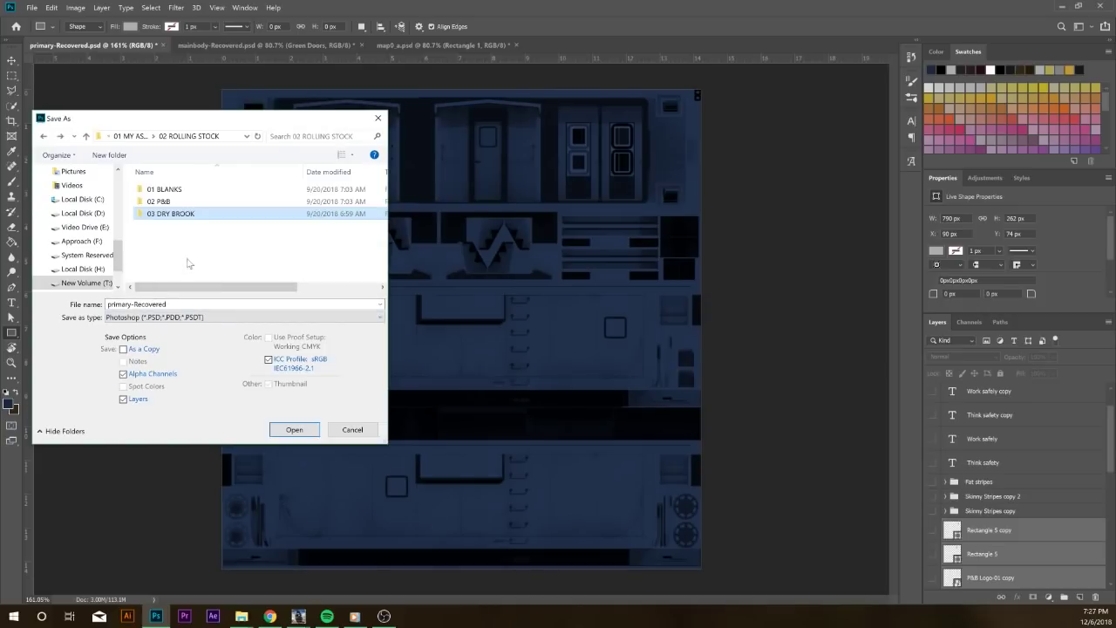
click(85, 137)
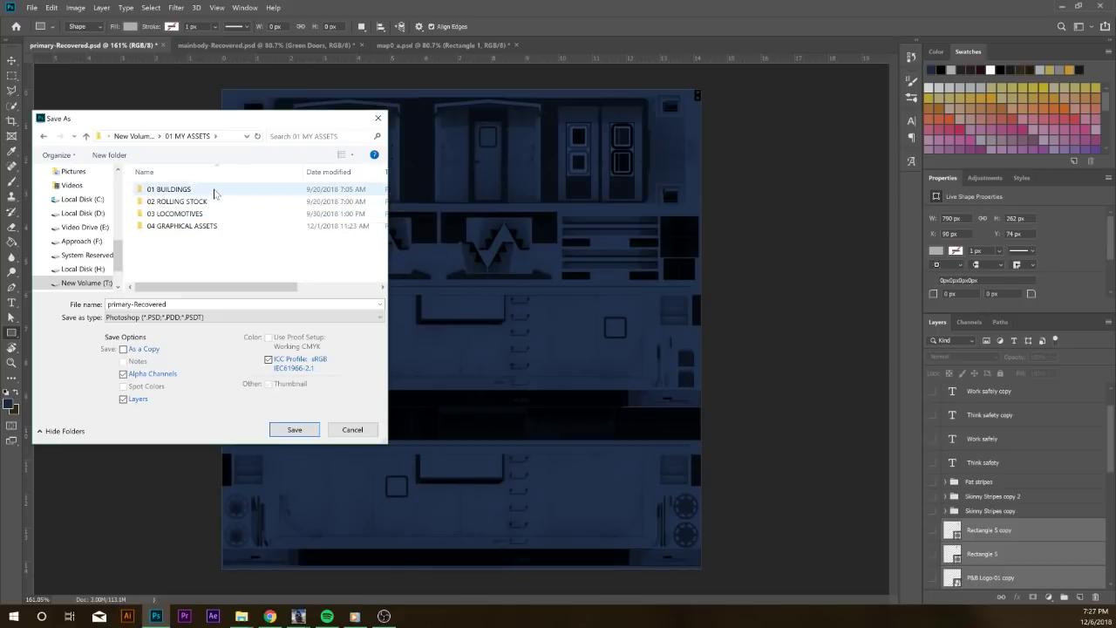
double_click(215, 203)
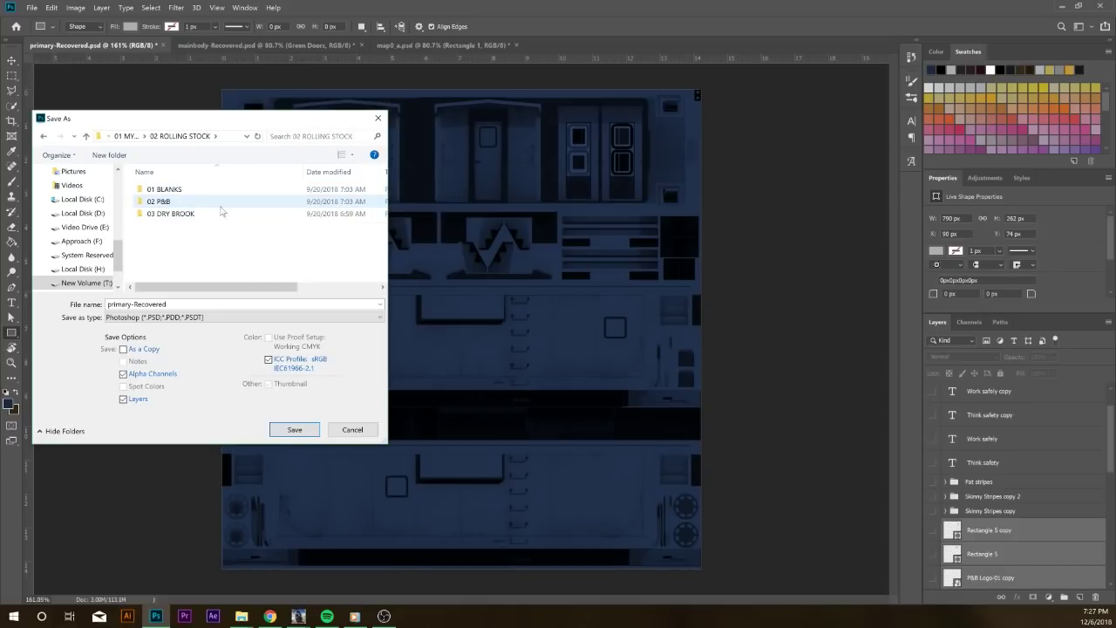
double_click(219, 214)
Shorten the file name to primary and save the document in Photoshop format with its layers
click(185, 304)
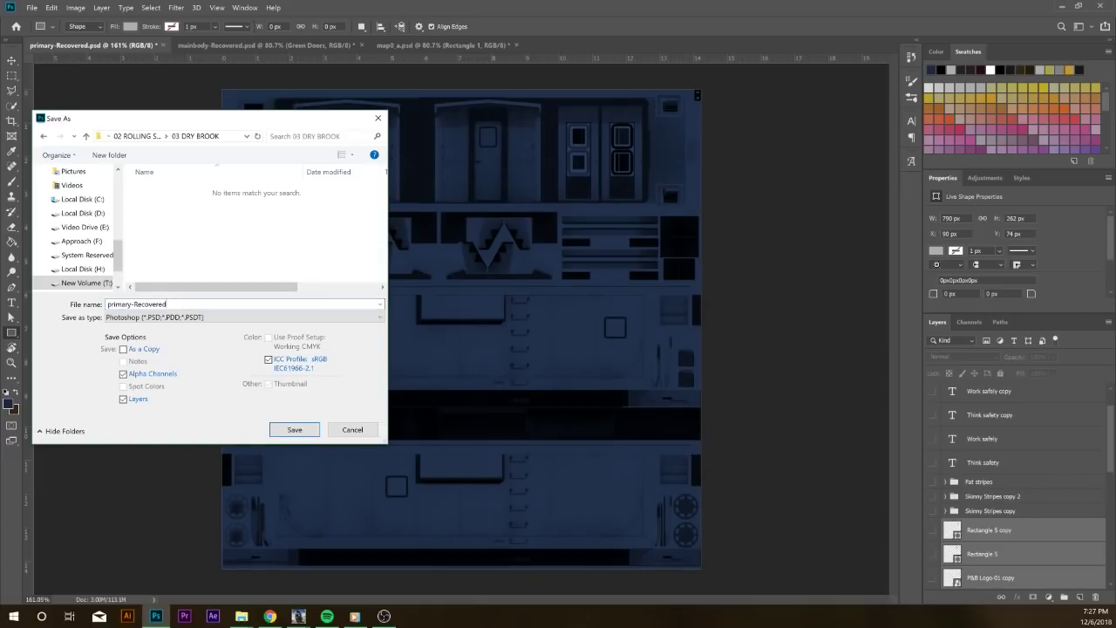
key(ctrl+shift+Left)
key(BackSpace)
key(BackSpace)
click(294, 430)
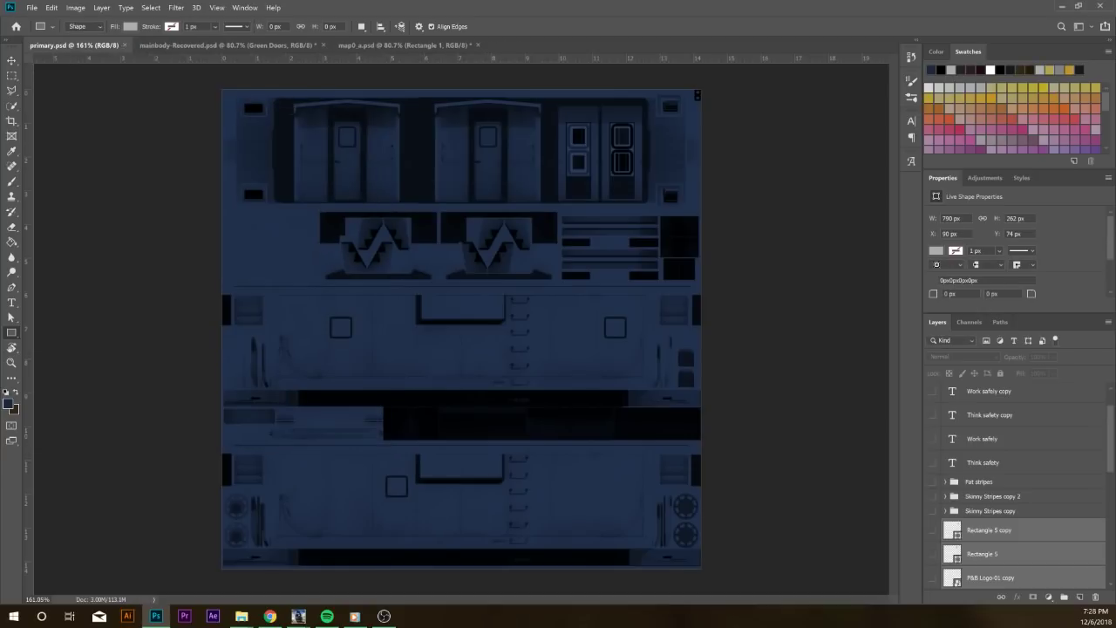
Delete the layers from Rectangle 5 copy down to Gray and select the blue Rectangle 6 layer
click(1001, 541)
scroll(1001, 545, down, 4)
scroll(1000, 545, down, 3)
shift+click(988, 509)
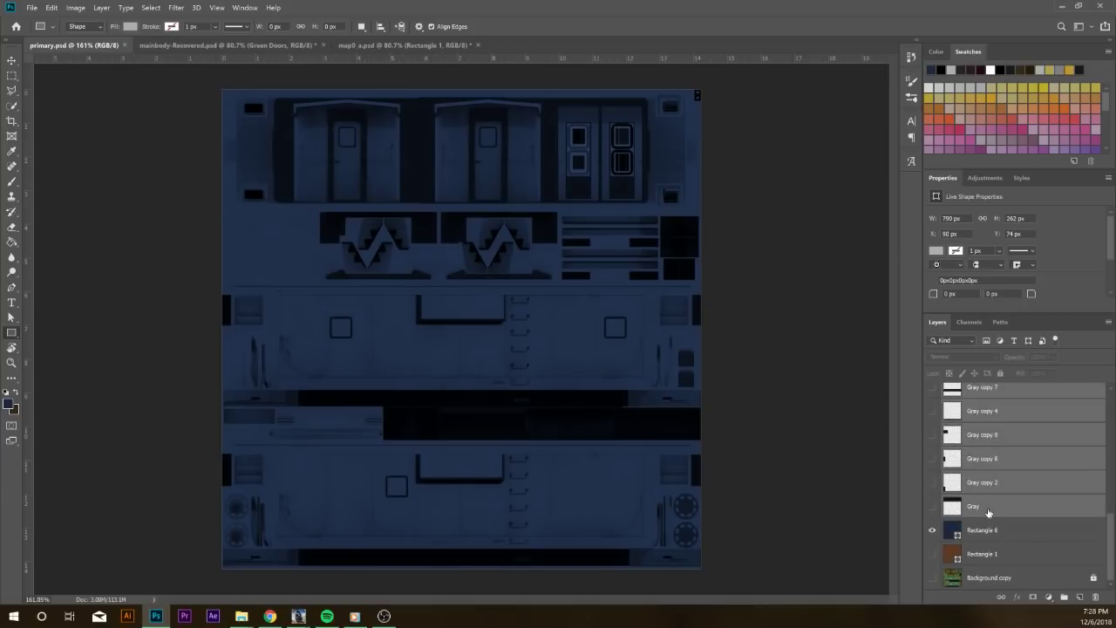
click(988, 515)
scroll(1022, 524, down, 2)
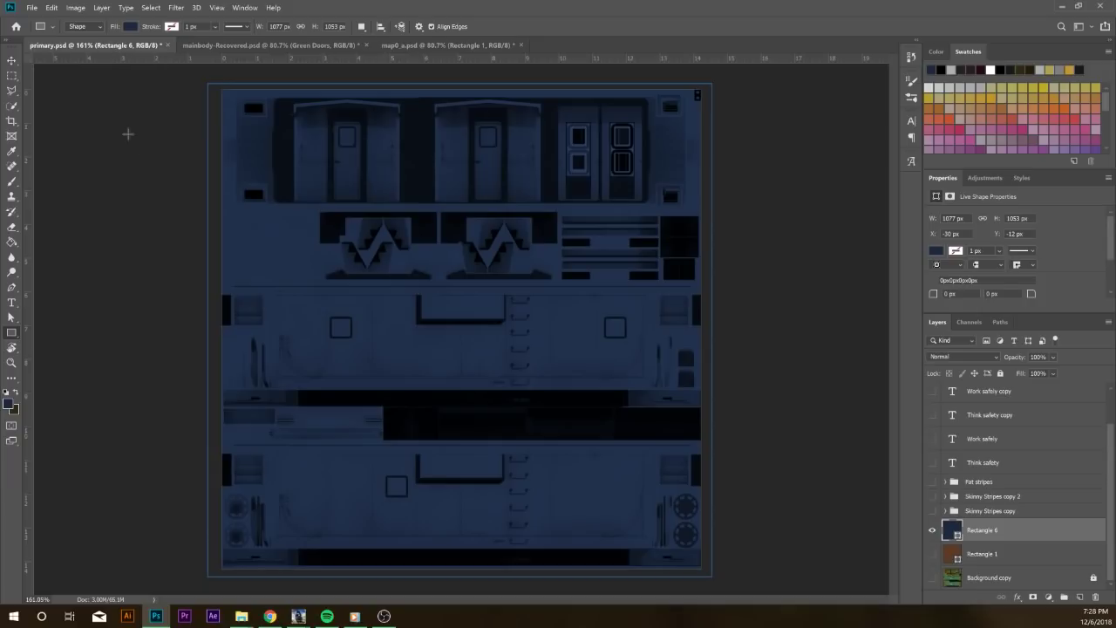
Switch to File Explorer, copy the full path of the New Asset's mesh_body folder, and close the window
mouse_move(241, 615)
click(302, 570)
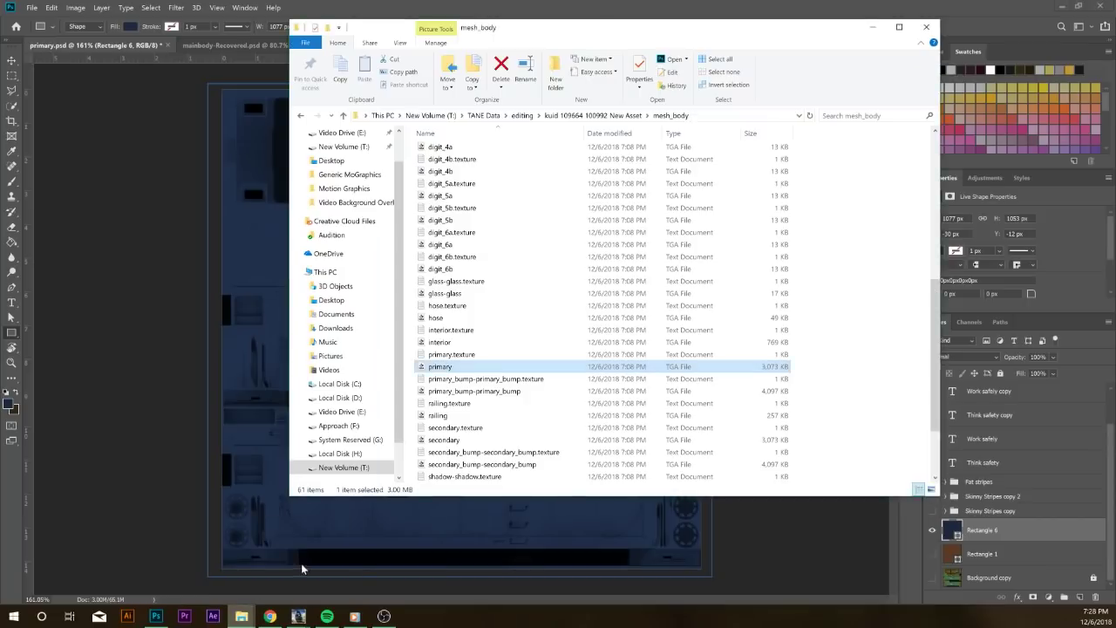
drag(565, 30, 491, 72)
scroll(447, 318, up, 4)
scroll(447, 318, up, 3)
scroll(453, 305, down, 9)
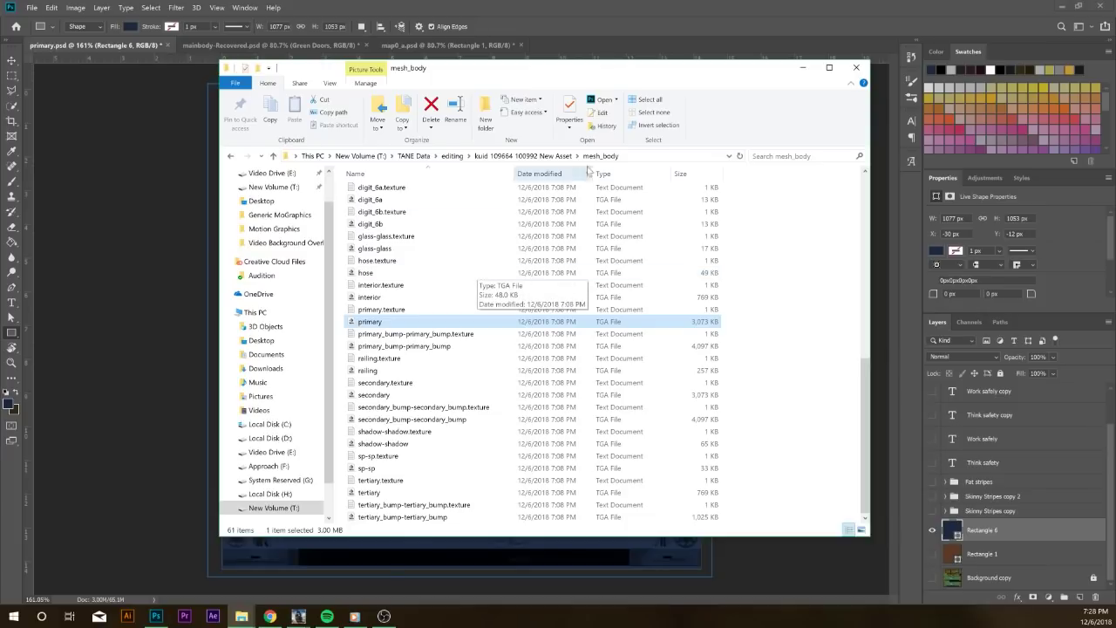
click(519, 156)
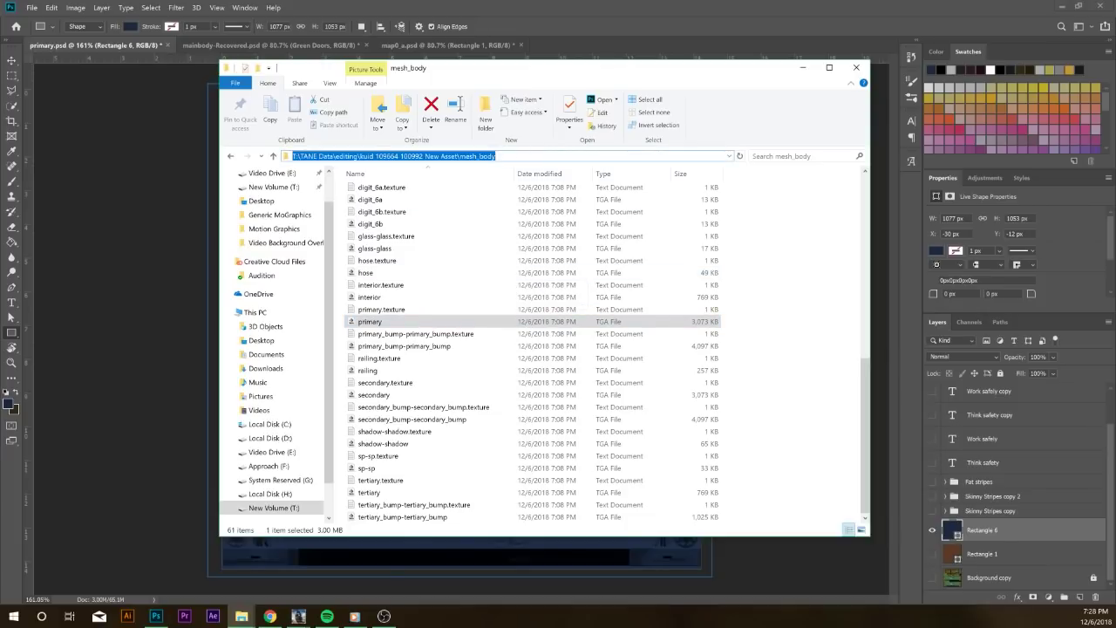
double_click(477, 156)
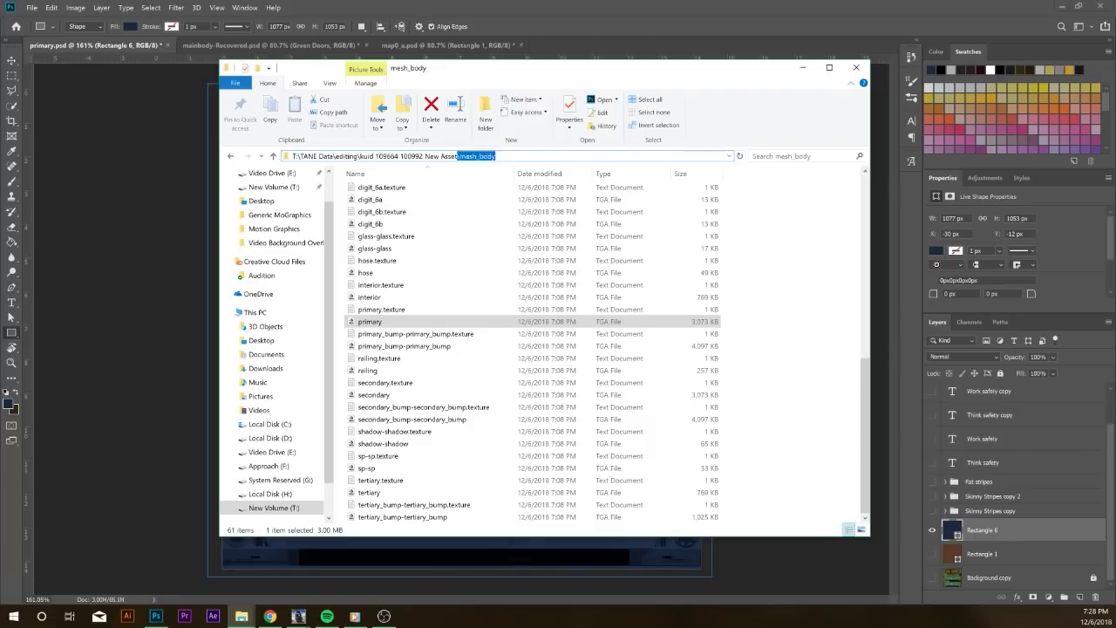
key(ctrl+a)
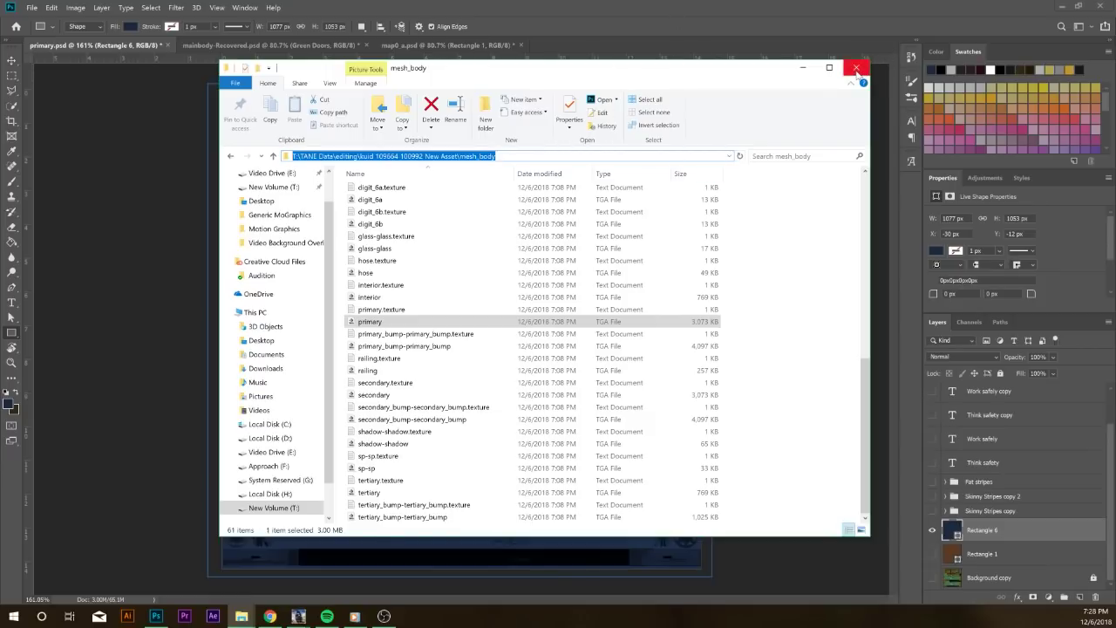
click(856, 68)
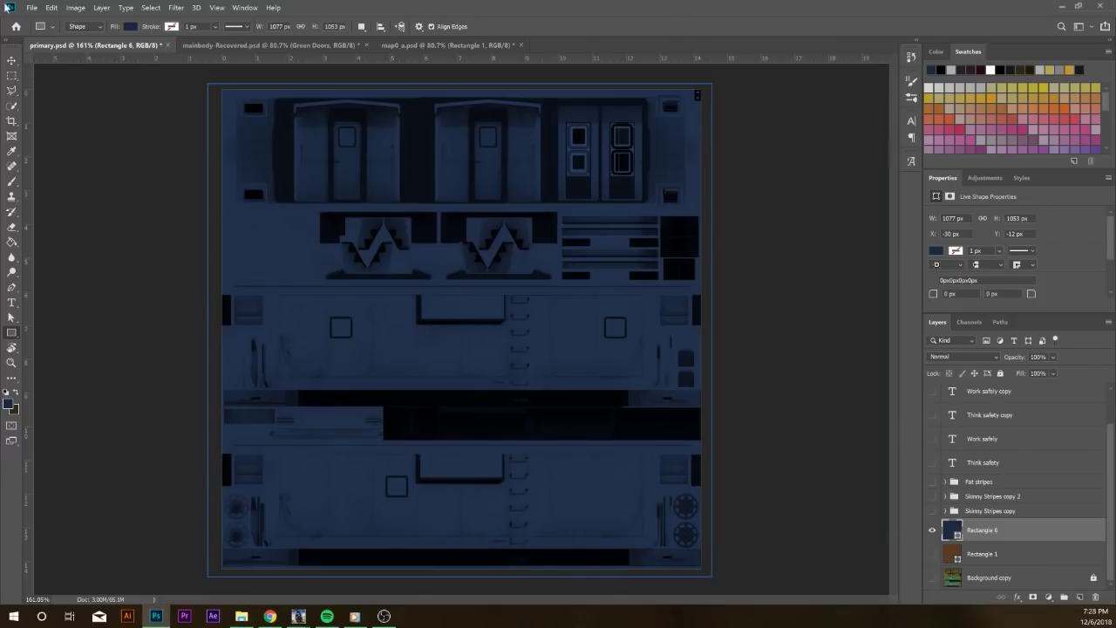
Start saving a copy of the texture and go to the mesh_body folder using the copied path
click(31, 7)
click(79, 129)
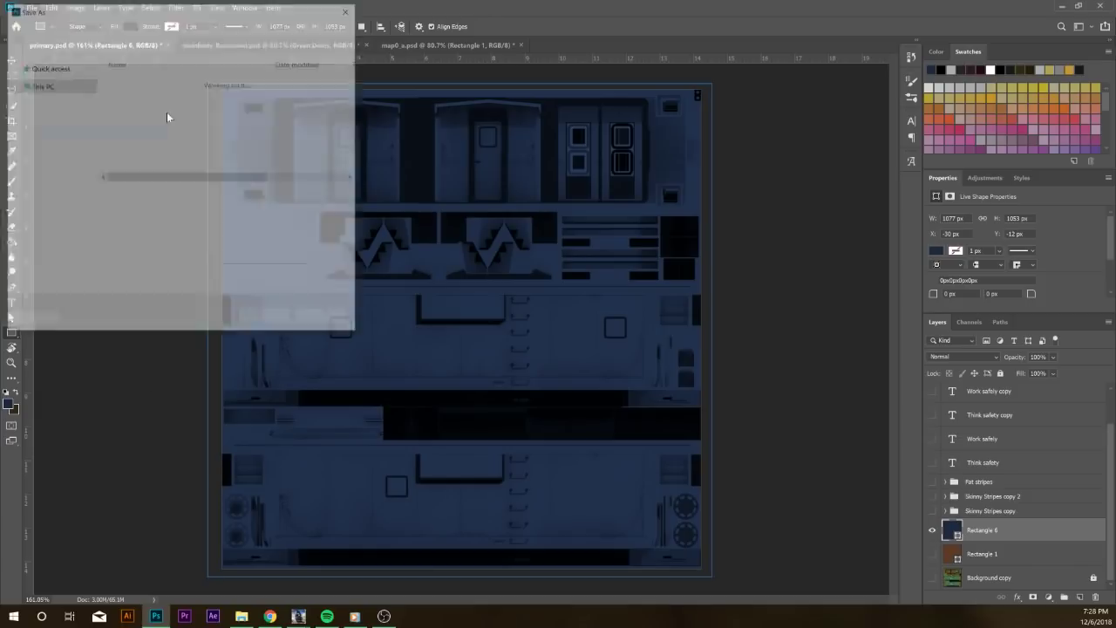
click(144, 26)
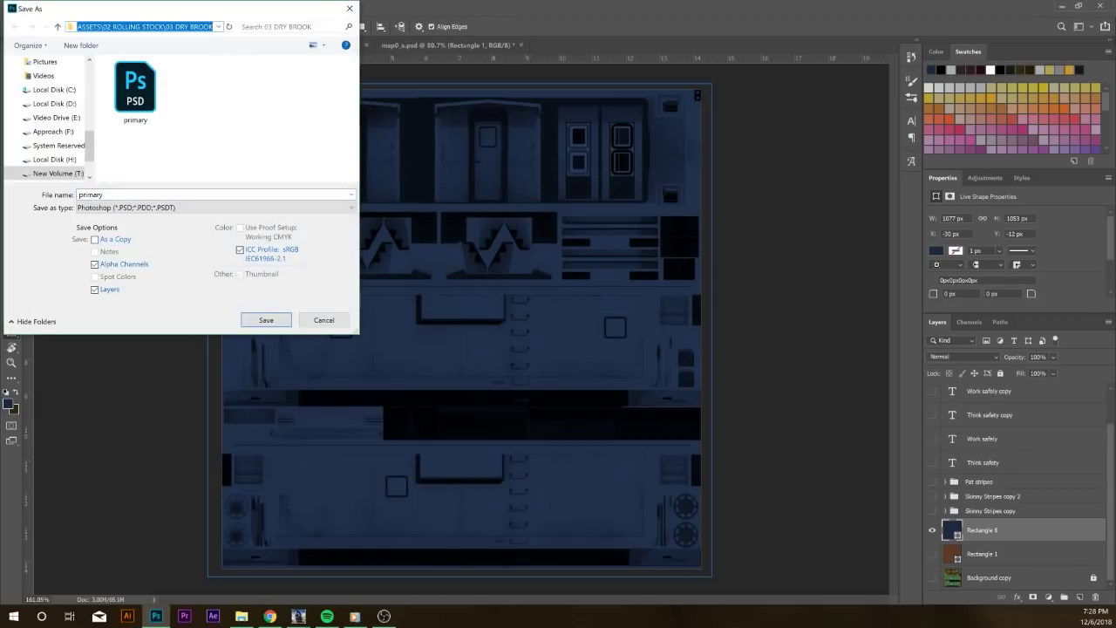
key(ctrl+v)
key(Return)
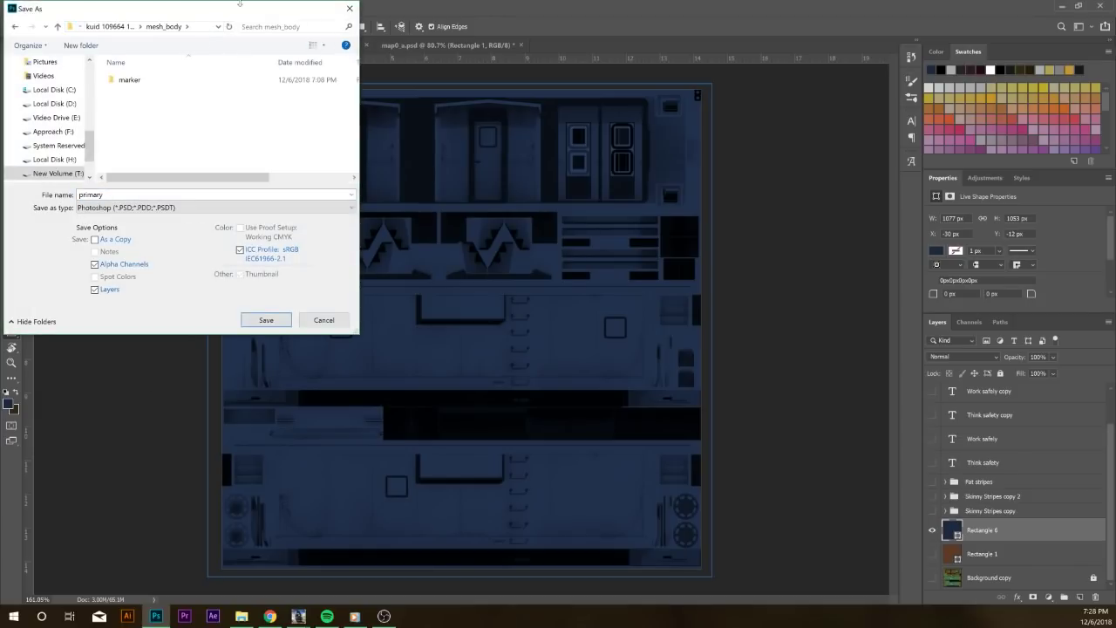
drag(357, 333, 662, 446)
Save the texture in Targa format over the existing primary file, at 24 bits/pixel without compression
click(156, 337)
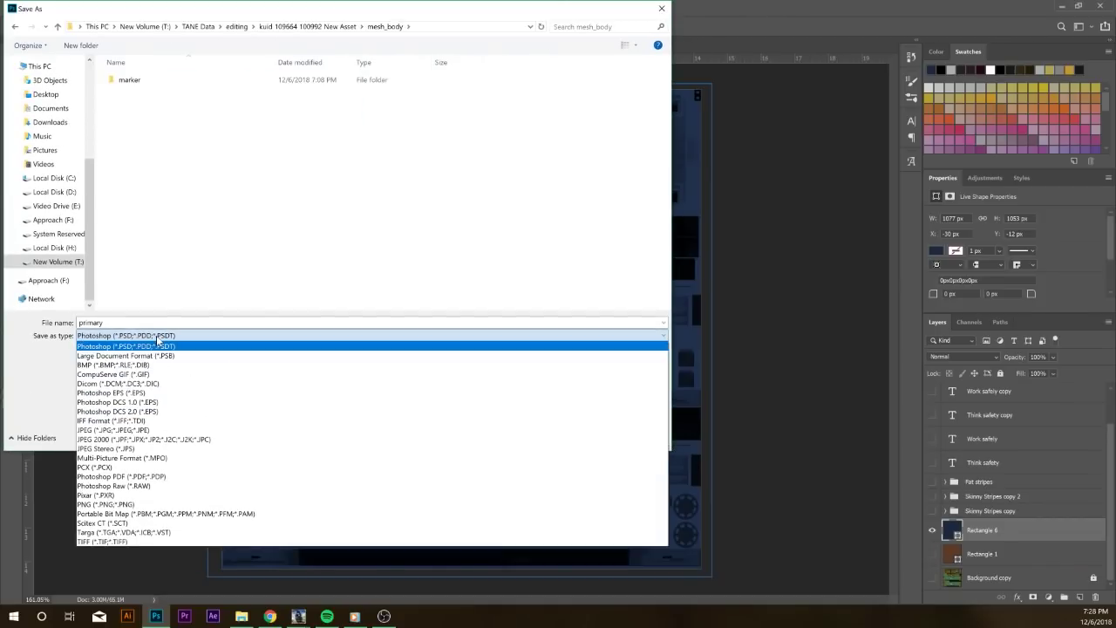
click(153, 532)
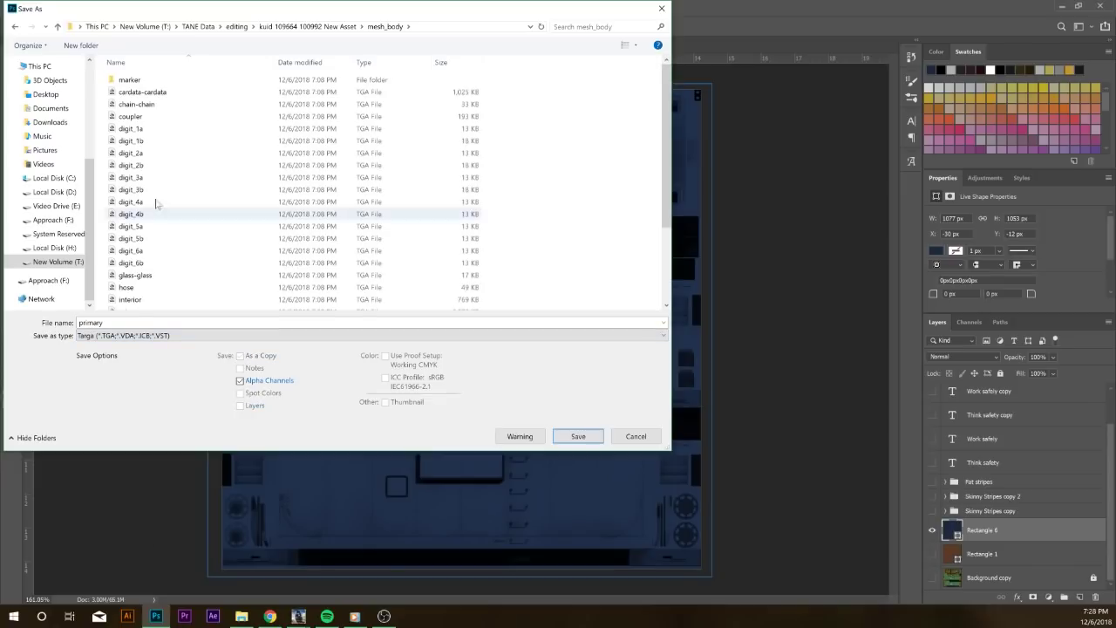
scroll(206, 229, down, 3)
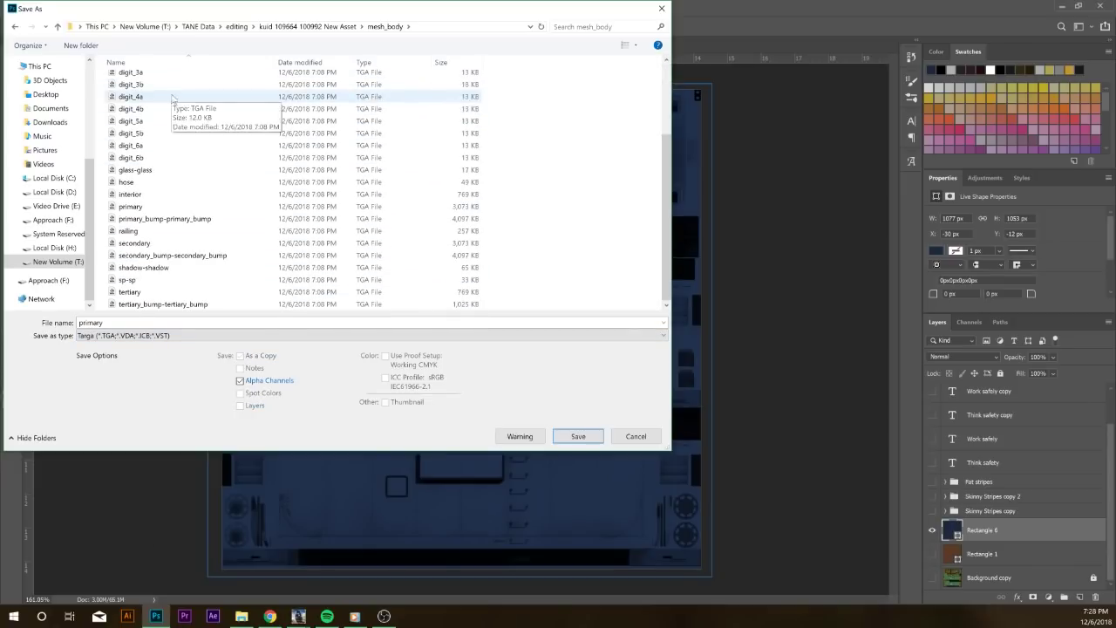
click(143, 209)
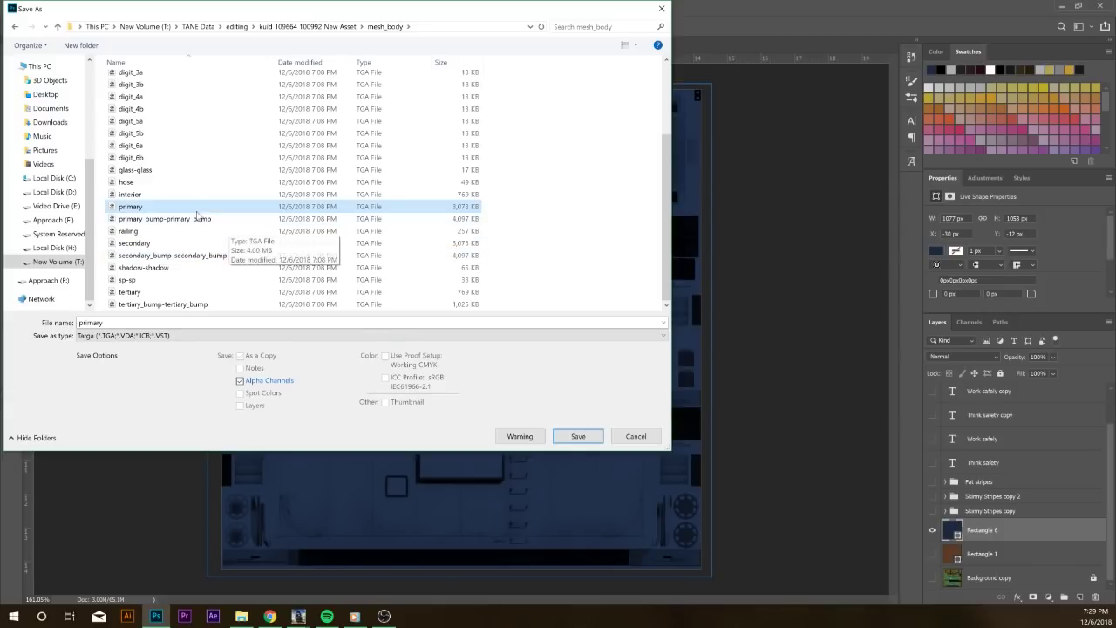
click(577, 438)
click(588, 311)
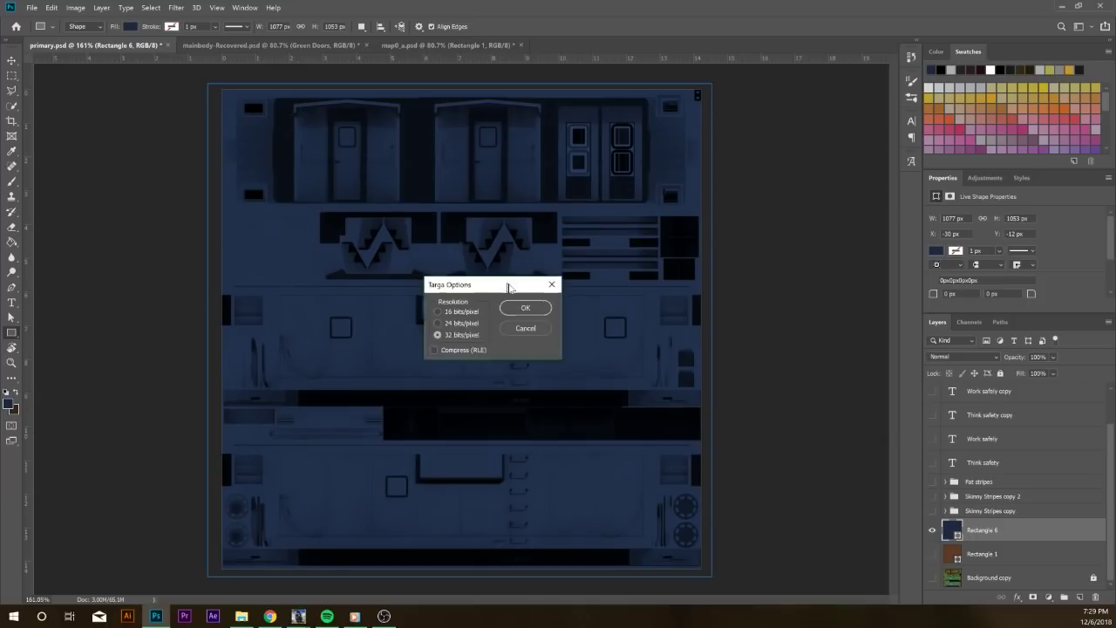
click(535, 325)
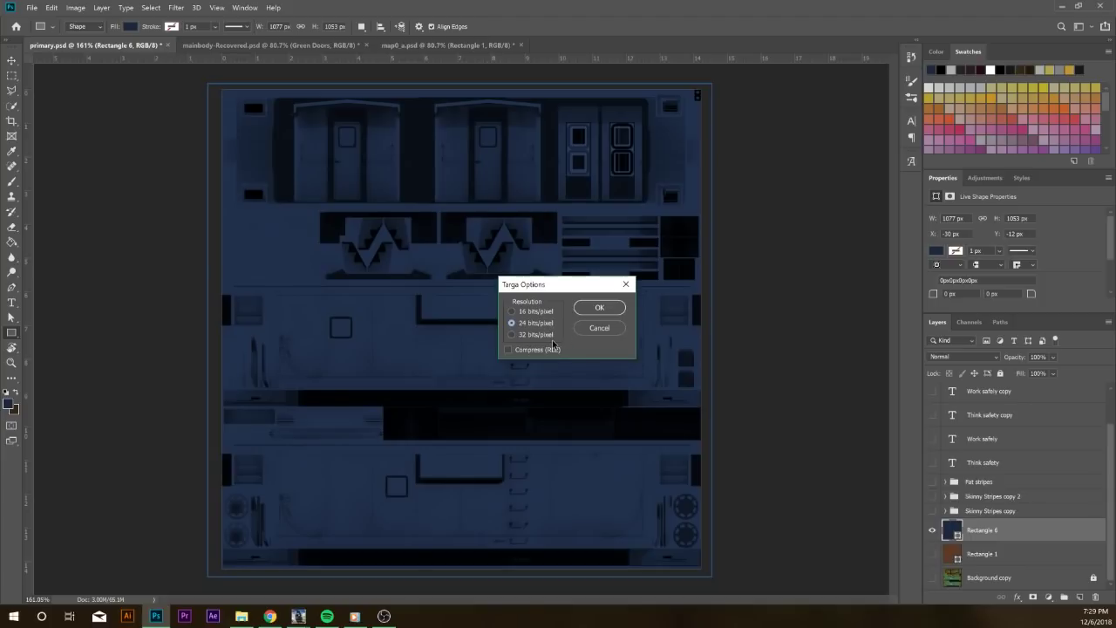
click(599, 308)
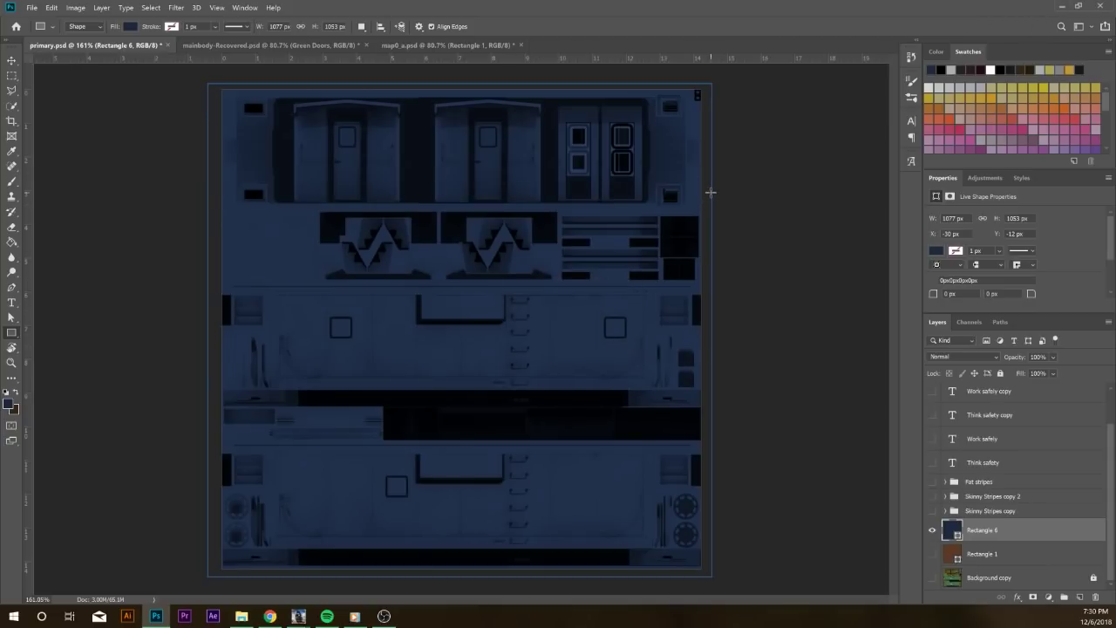
Minimise Photoshop, switch to Trainz Content Manager, and select the New Asset entry that is open for edit
click(1062, 8)
click(460, 262)
click(401, 166)
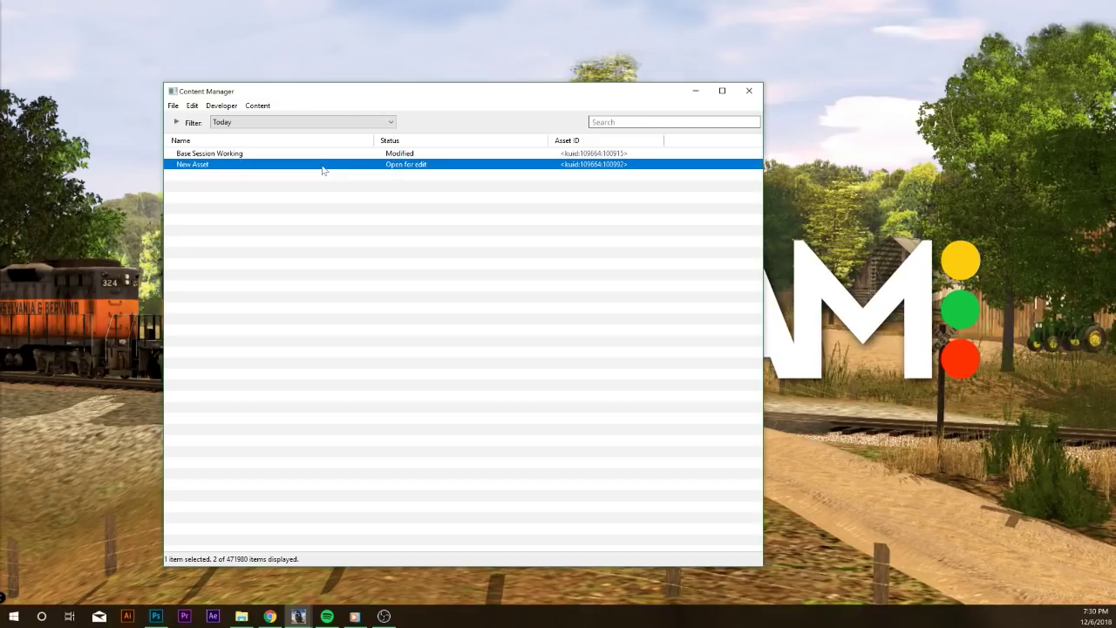
Show the New Asset's files in File Explorer and open its mesh_body folder
right_click(323, 166)
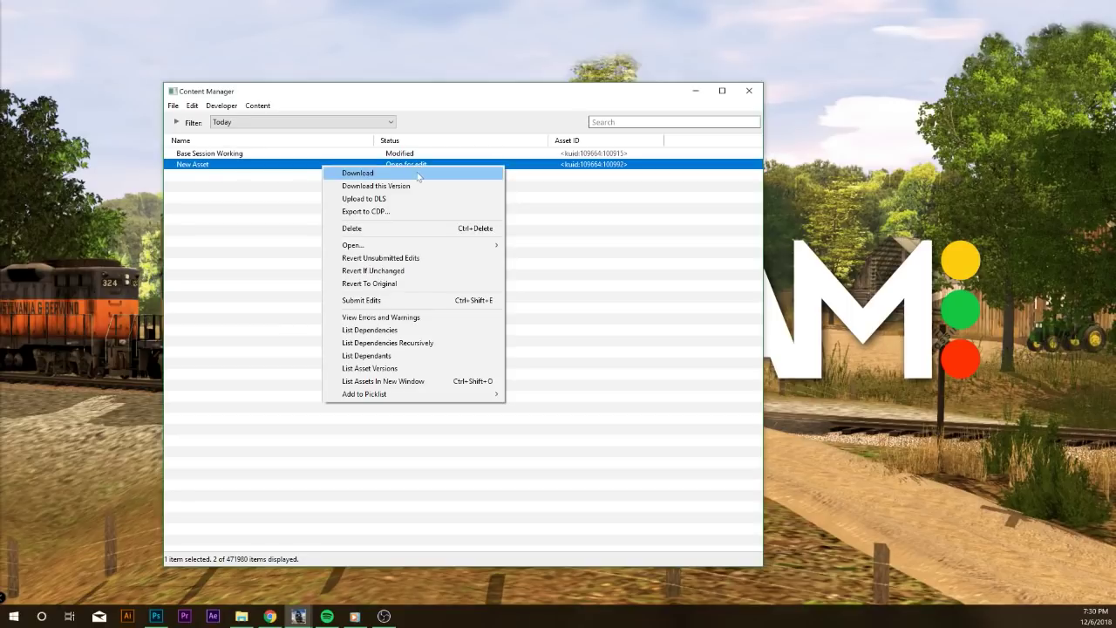
mouse_move(416, 246)
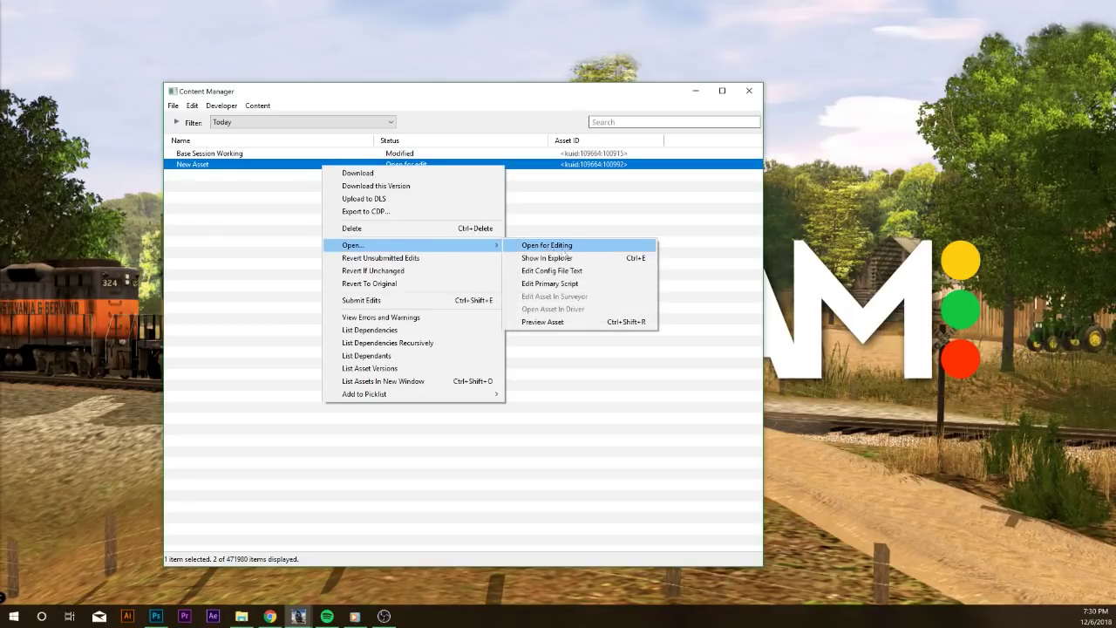
click(564, 258)
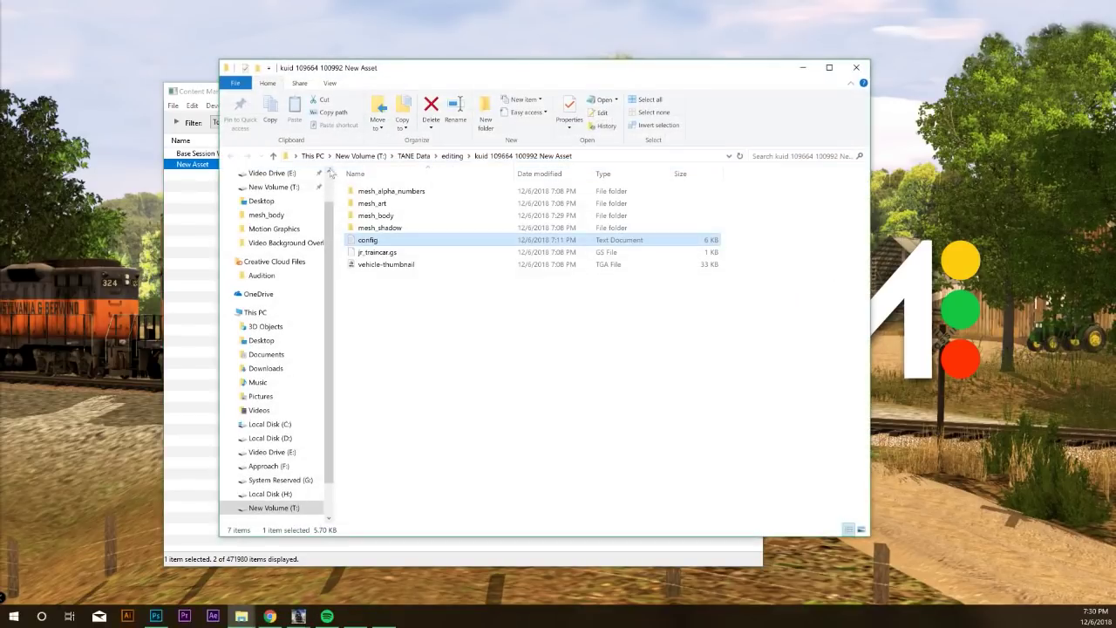
drag(485, 70, 598, 75)
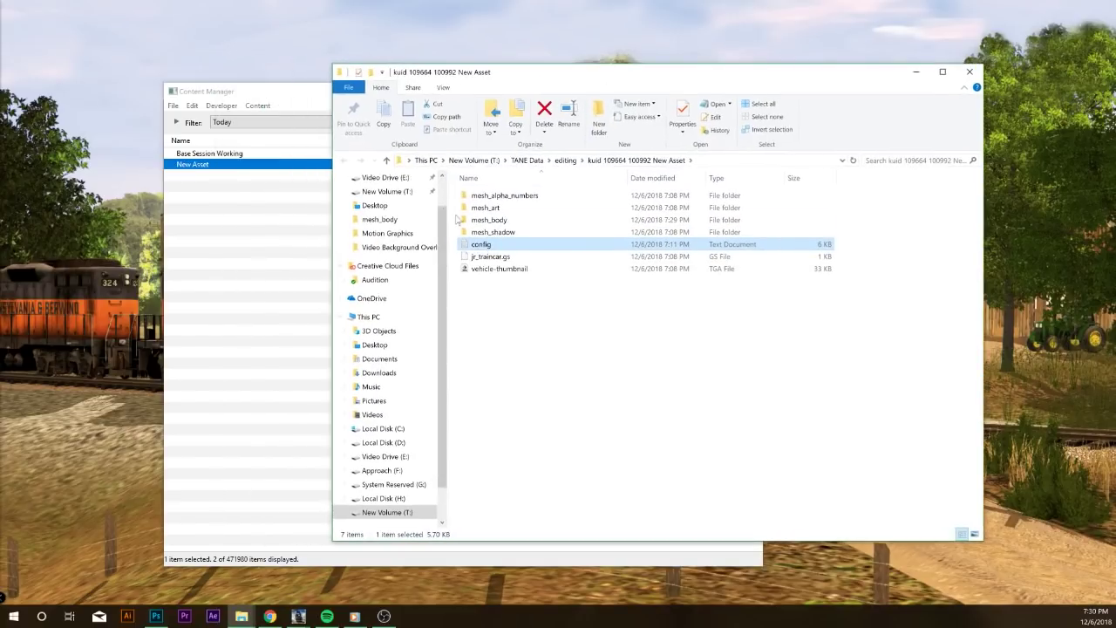
double_click(507, 222)
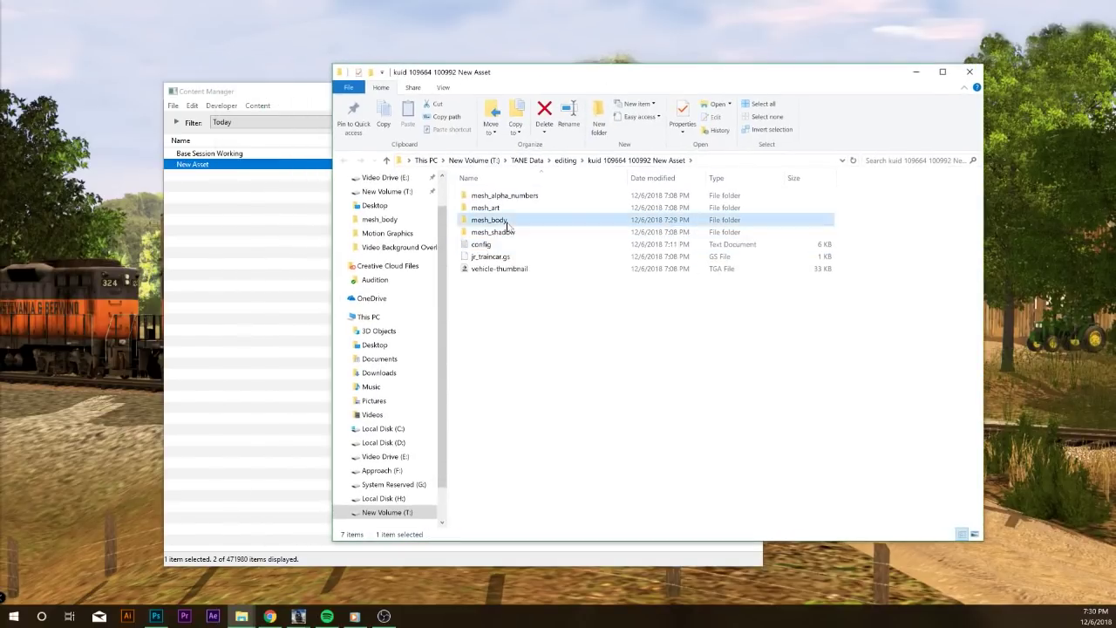
Open the body mesh file in the mesh viewer and examine the caboose's blue texture from both sides and the end
click(500, 246)
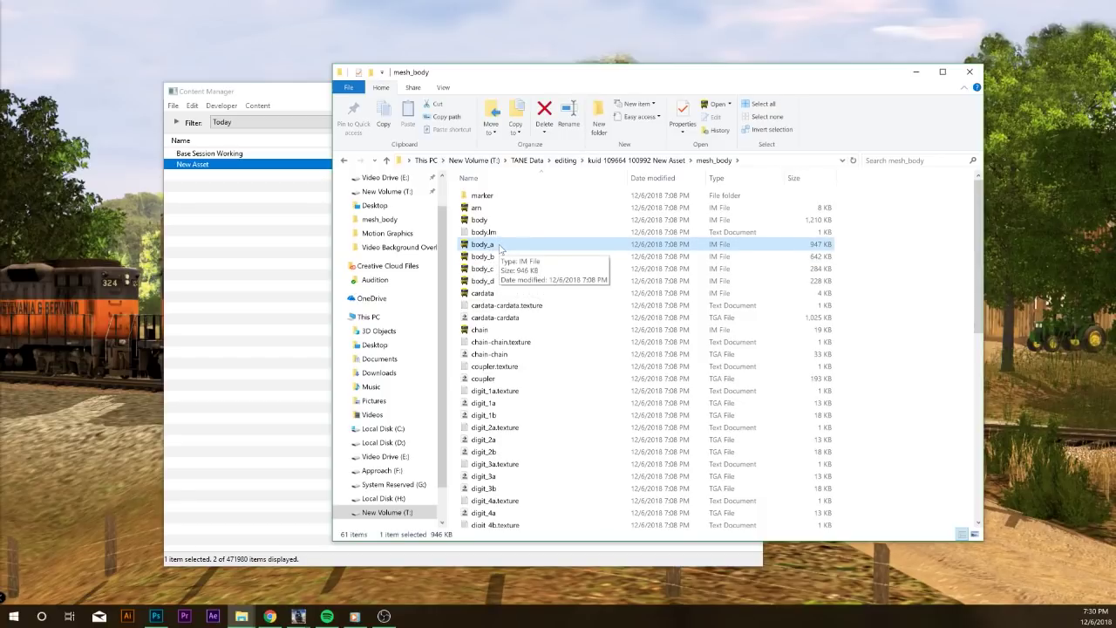
drag(500, 251, 469, 250)
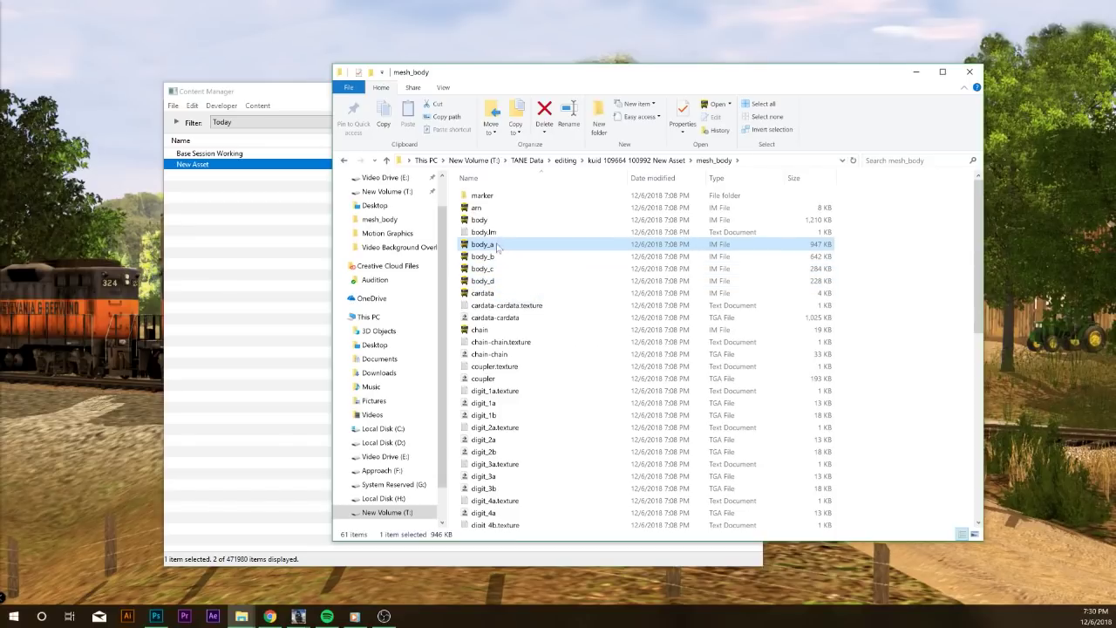
click(469, 222)
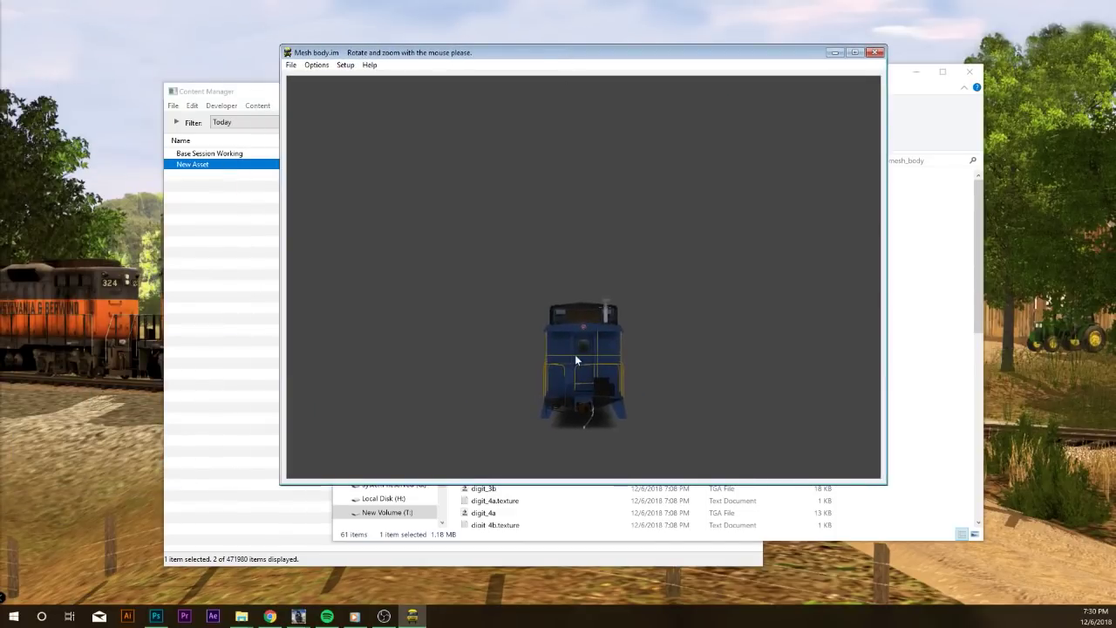
drag(574, 354, 536, 314)
mouse_move(630, 369)
mouse_down()
mouse_move(562, 340)
mouse_move(628, 354)
mouse_up()
drag(552, 337, 384, 299)
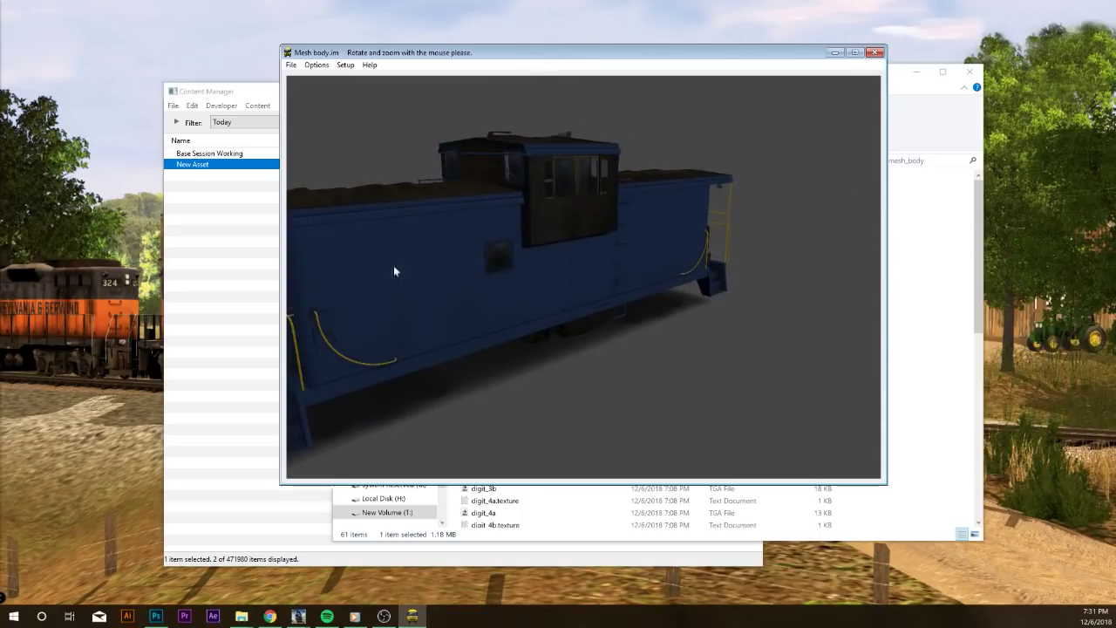
drag(376, 196, 560, 350)
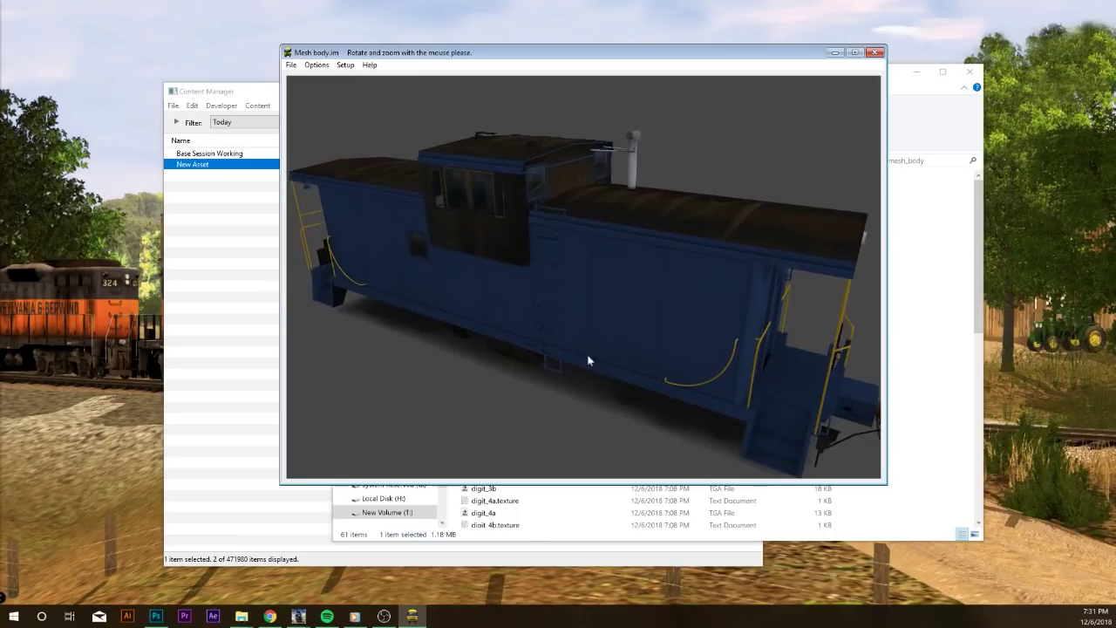
drag(574, 260, 684, 428)
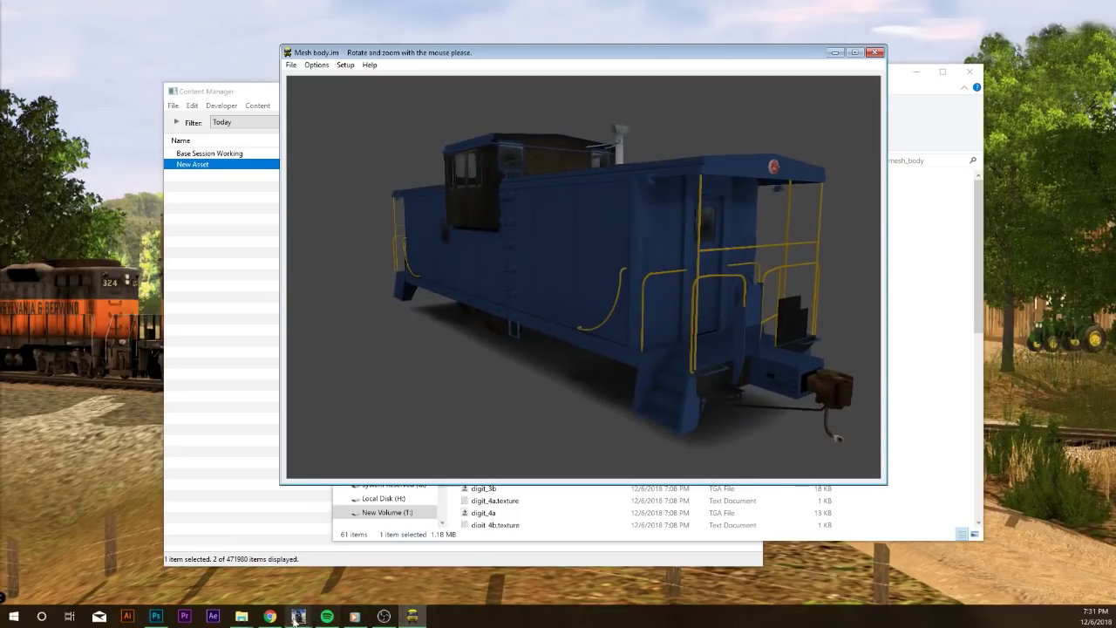
Switch to Photoshop, set the foreground colour to bright magenta, and activate the Rectangle tool
click(156, 615)
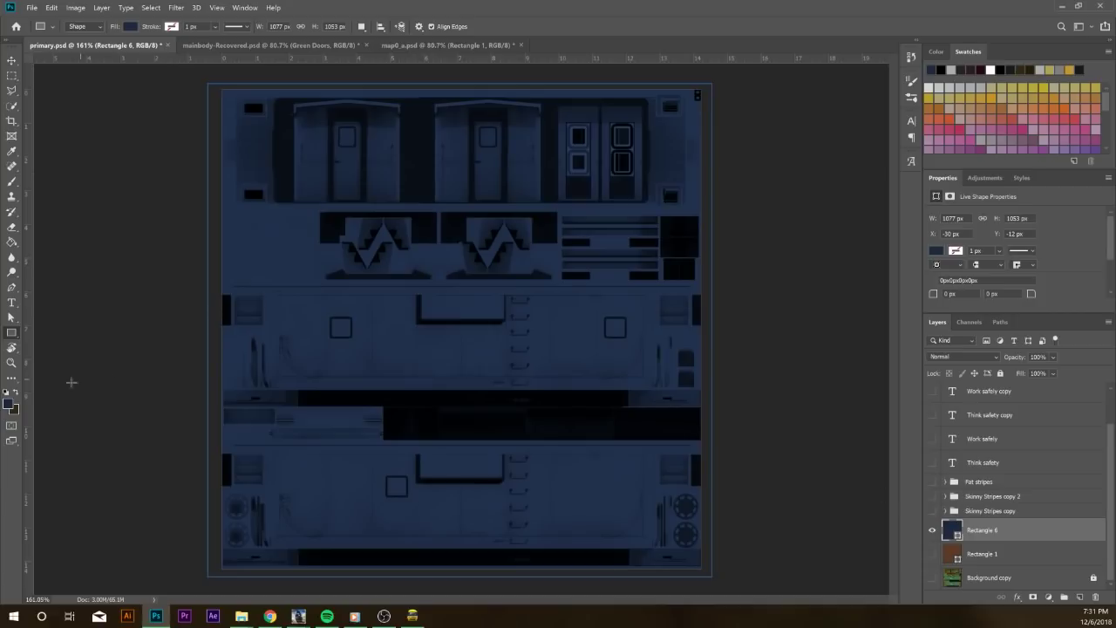
click(9, 405)
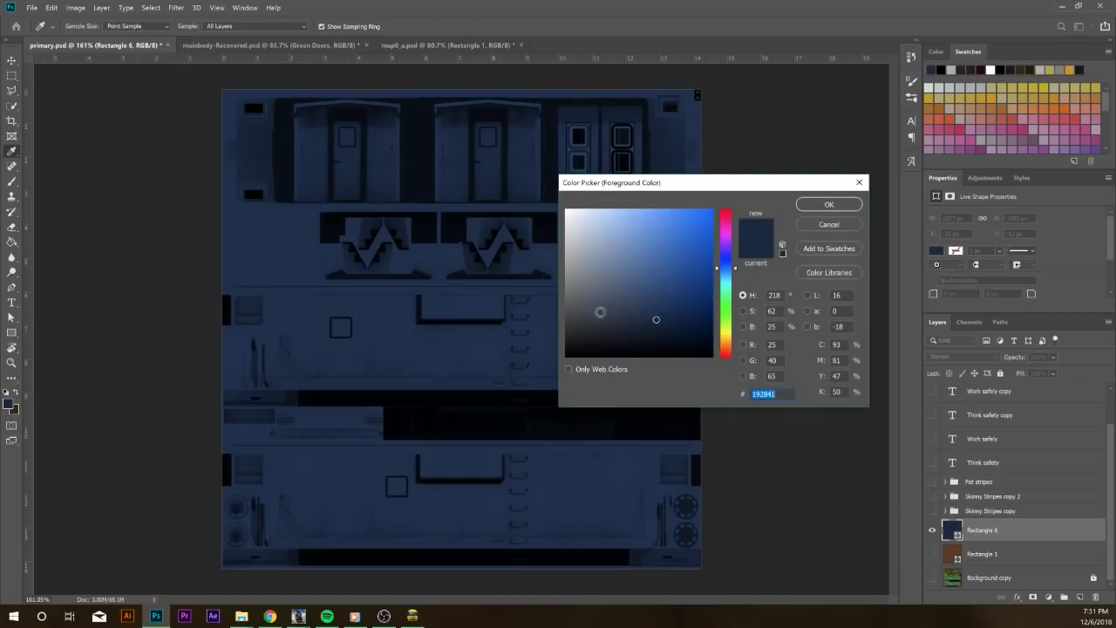
drag(726, 258, 726, 190)
click(827, 206)
key(u)
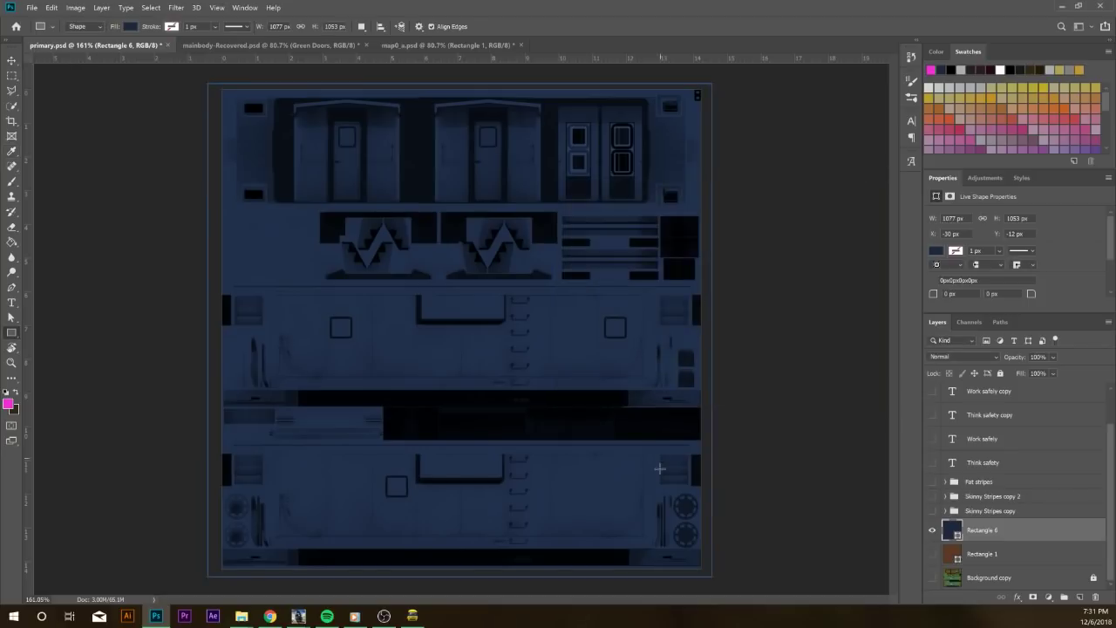
Draw a rectangle about 116 × 94 px over the right end of the texture's lowest side panel and fill it with red
drag(650, 448, 705, 491)
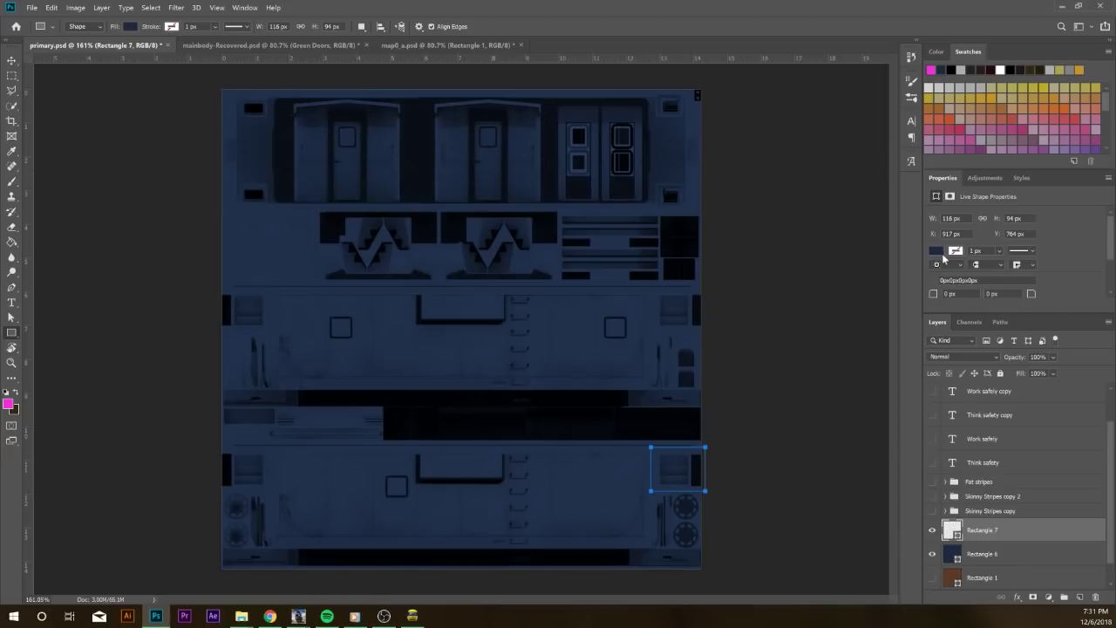
click(936, 252)
click(992, 379)
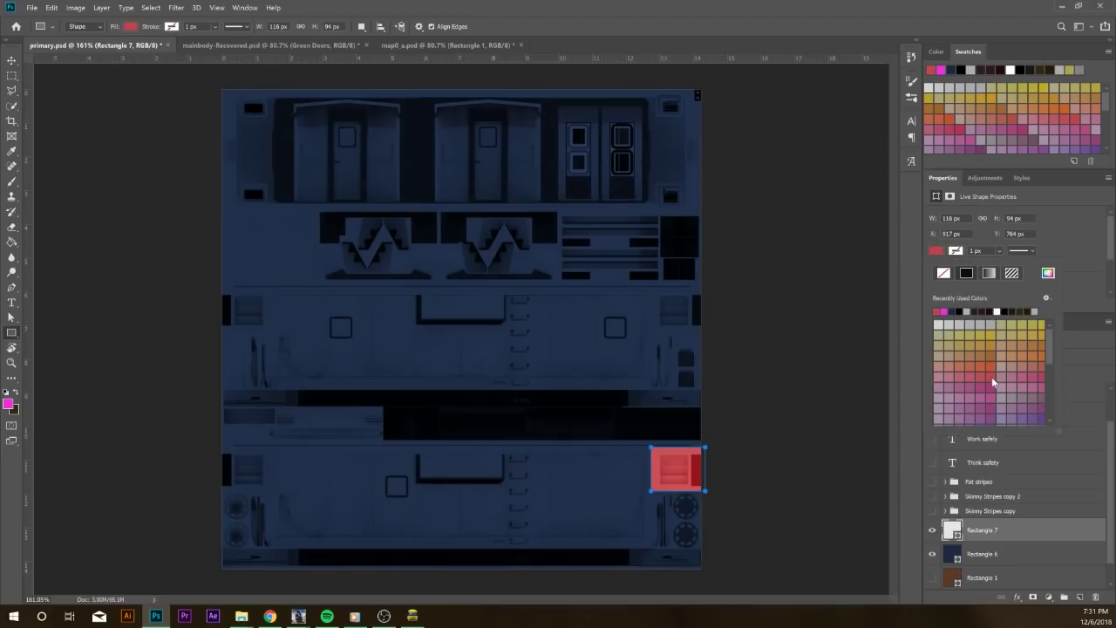
click(1002, 533)
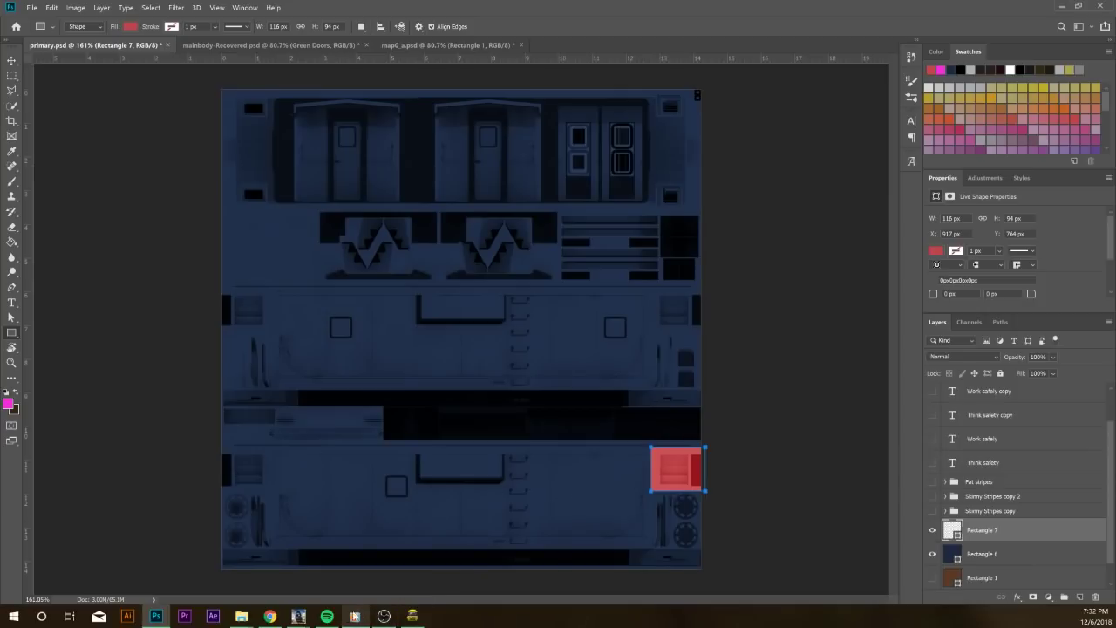
Switch to File Explorer, copy the path of the open mesh_body folder, and return to Photoshop
mouse_move(239, 615)
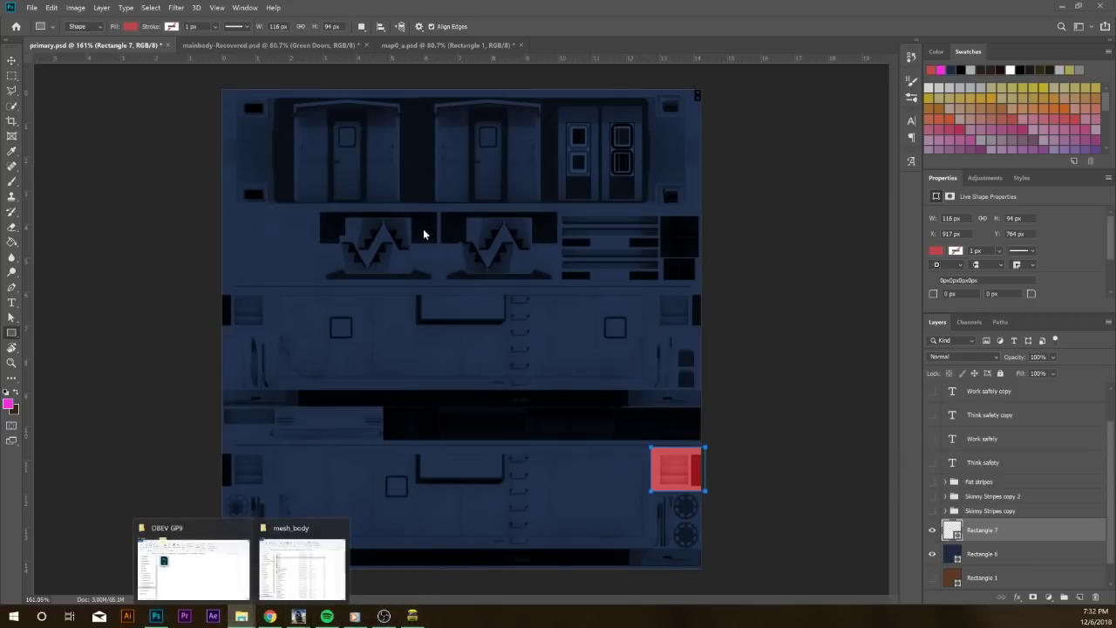
click(294, 583)
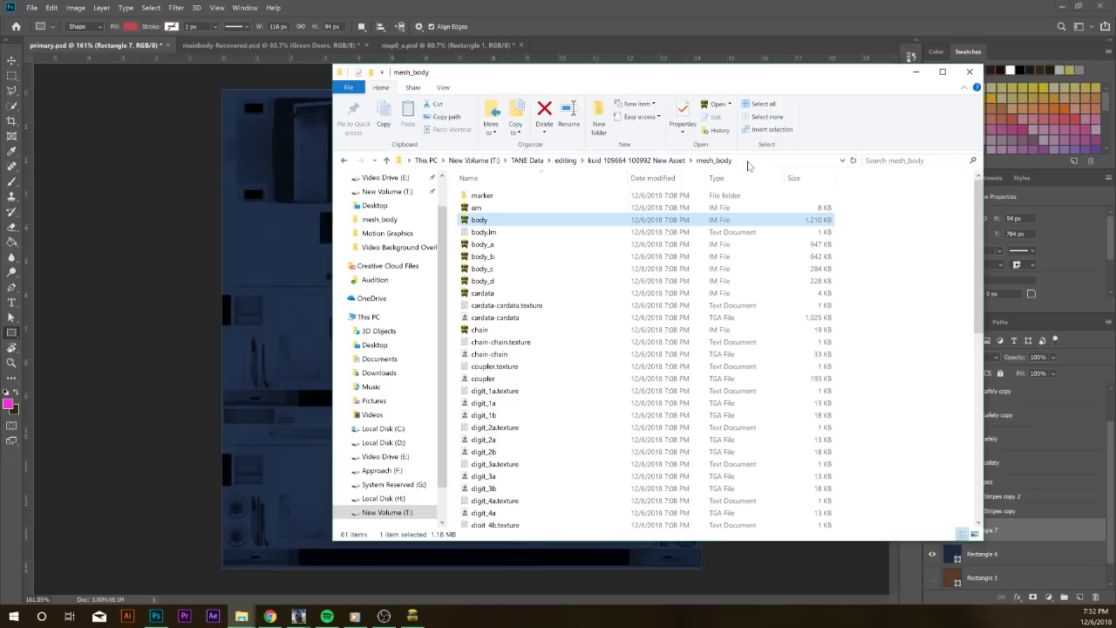
click(748, 163)
key(ctrl+c)
click(502, 6)
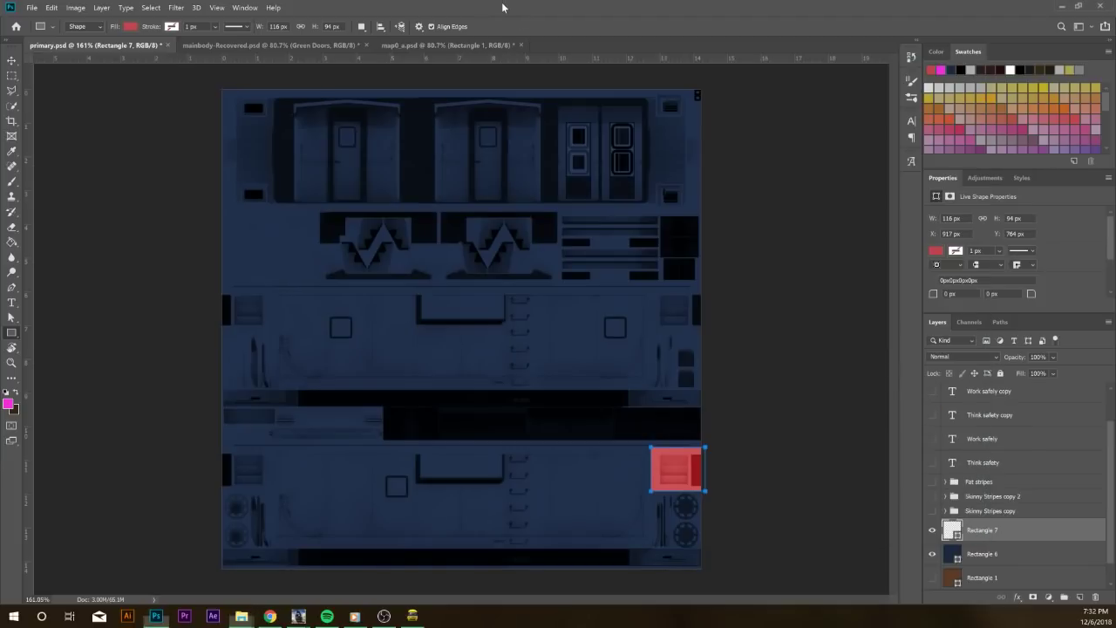
Save the texture in Targa format over the existing primary file in the mesh_body folder, using the copied path
key(ctrl+shift+s)
key(alt+d)
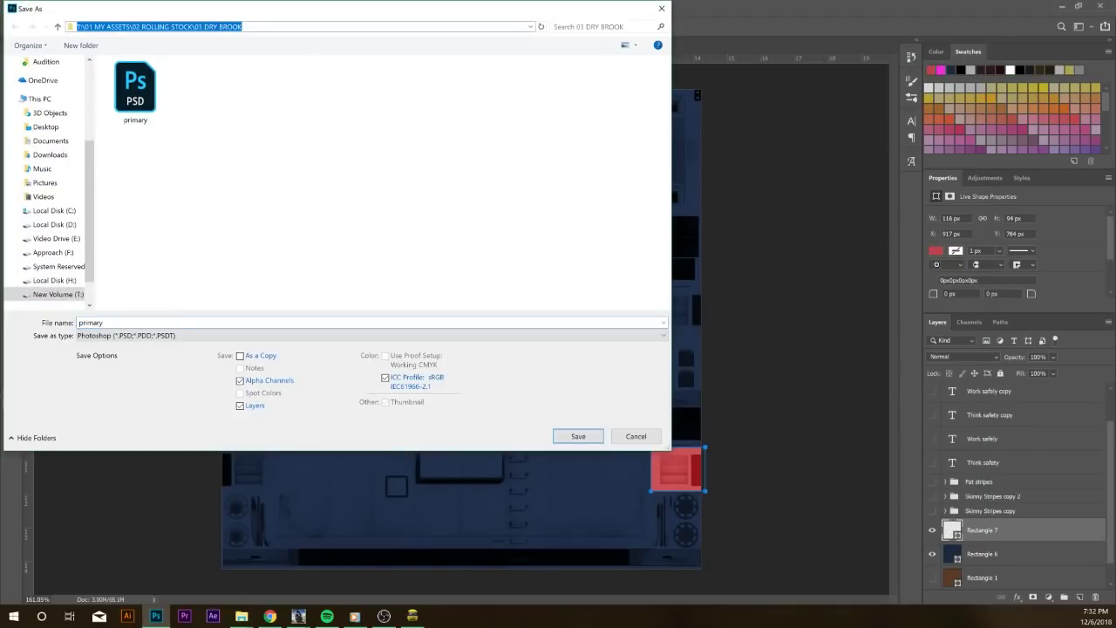
key(ctrl+v)
key(Return)
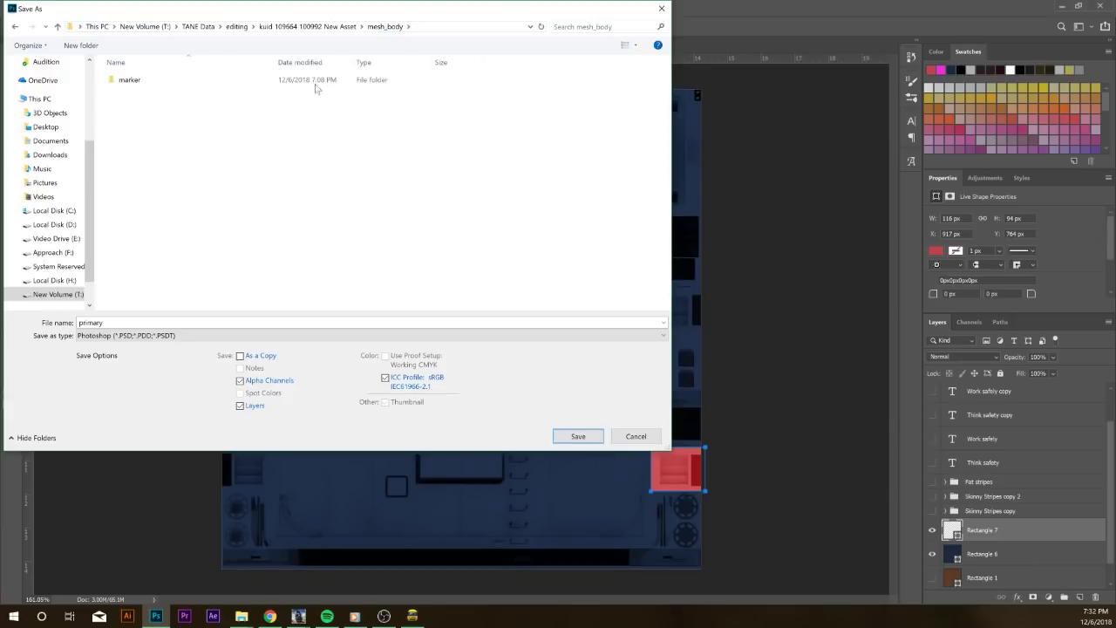
click(129, 336)
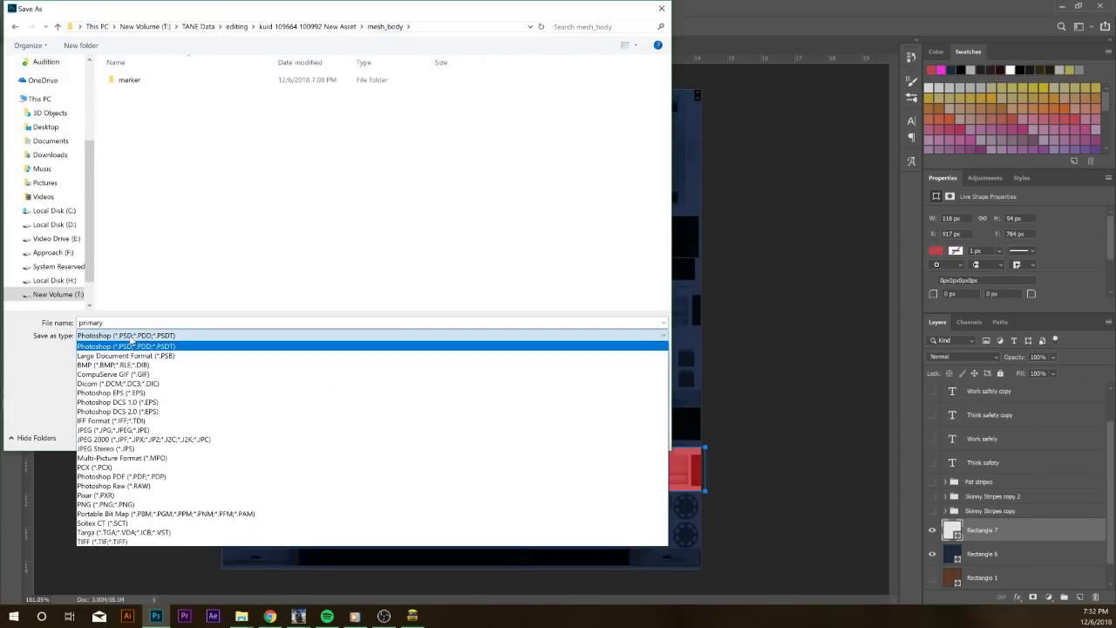
click(139, 532)
click(564, 443)
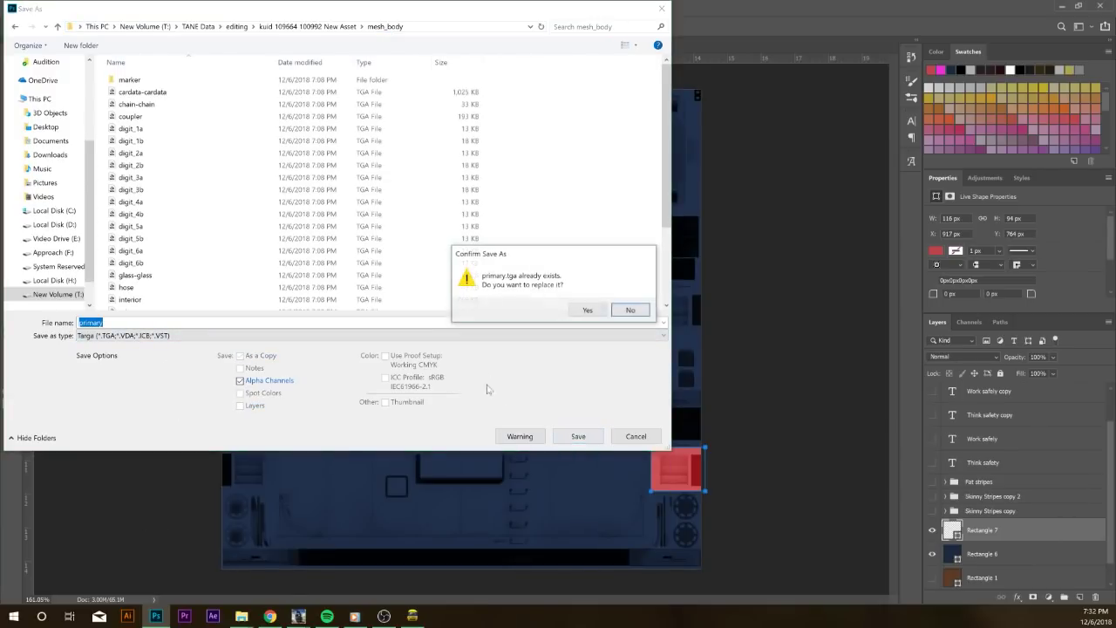
click(582, 314)
click(593, 310)
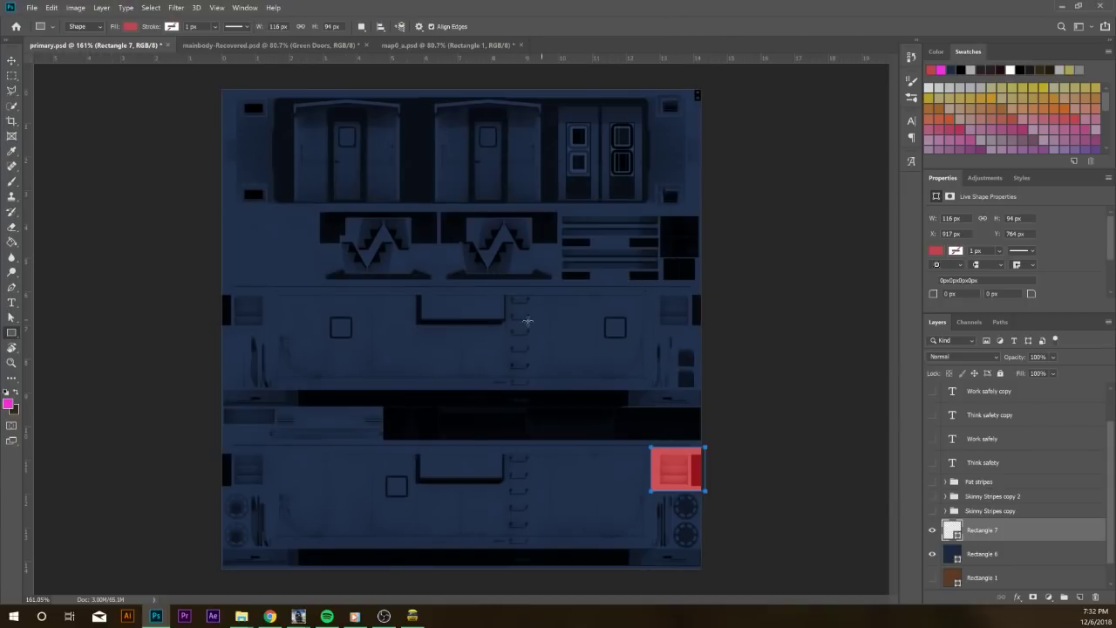
Close the open body mesh preview and switch to the mesh_body folder in File Explorer
click(413, 616)
click(877, 52)
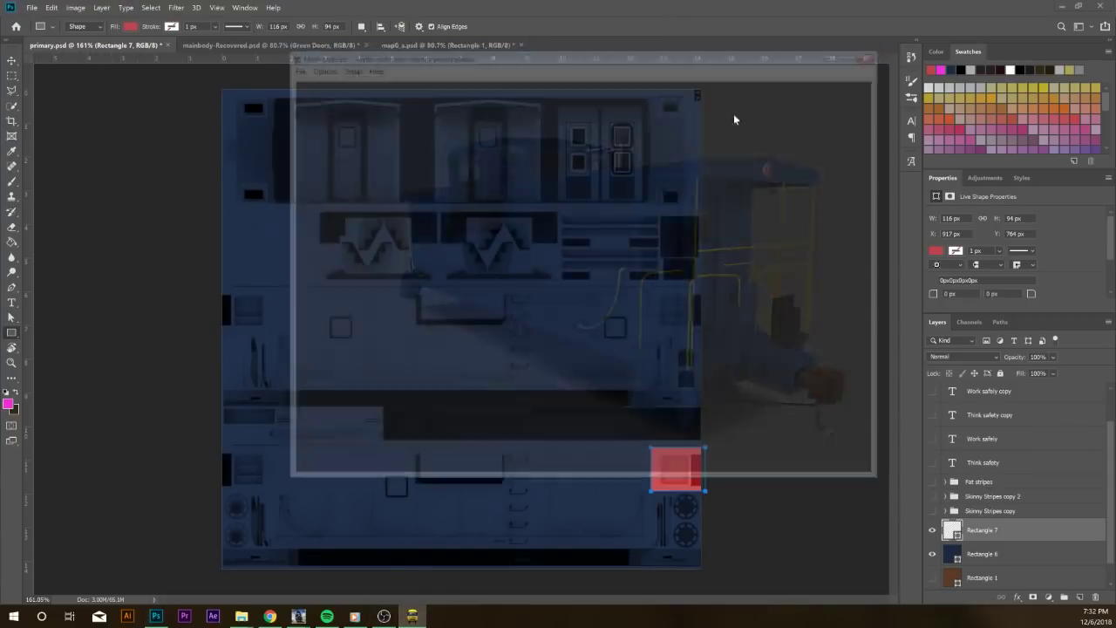
mouse_move(241, 615)
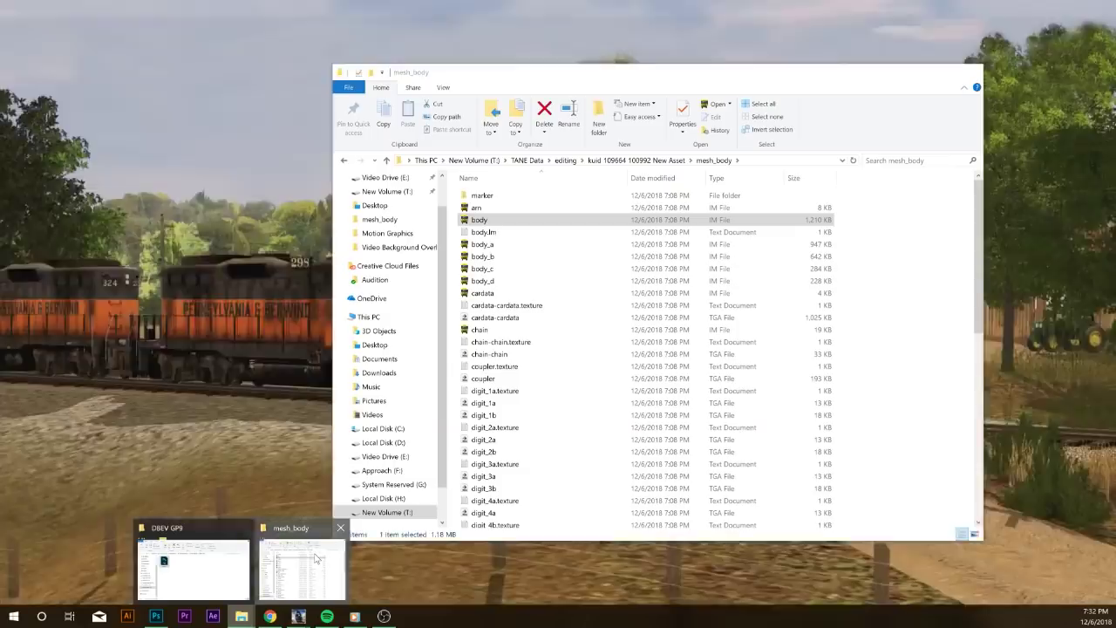
Open the body mesh from the mesh_body folder and turn the caboose to a full side view
click(312, 560)
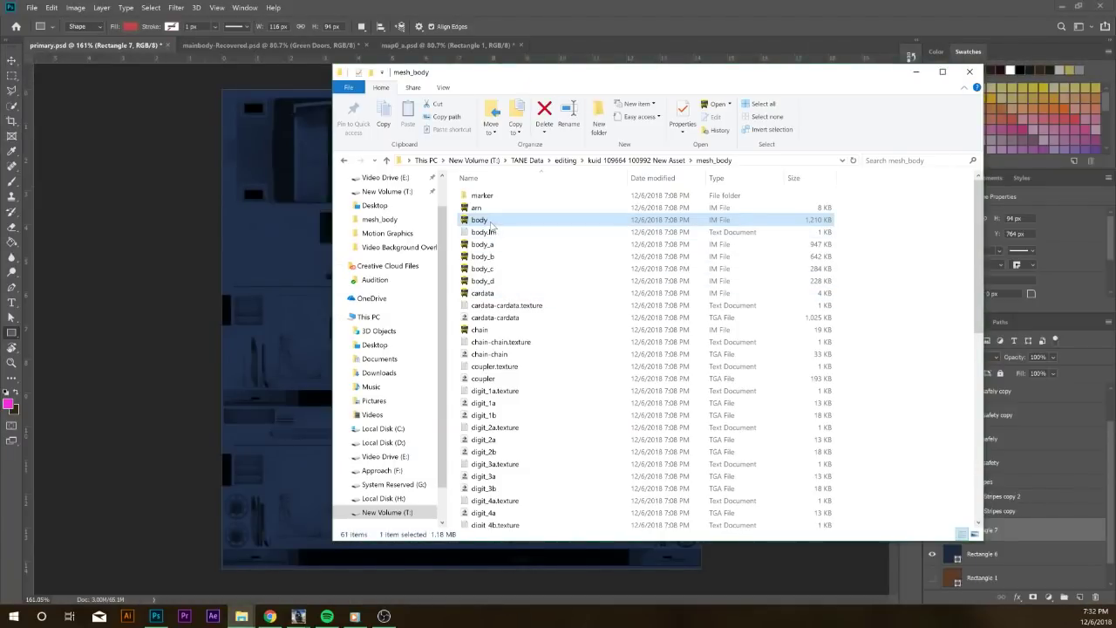
double_click(484, 220)
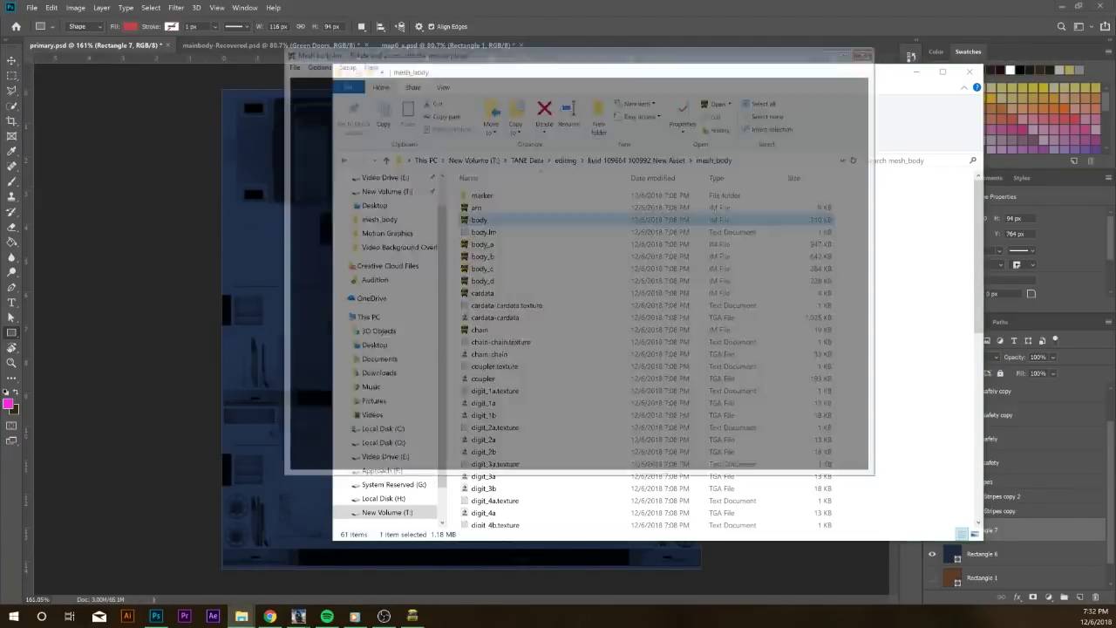
drag(590, 352, 703, 296)
scroll(699, 404, up, 3)
drag(715, 366, 707, 279)
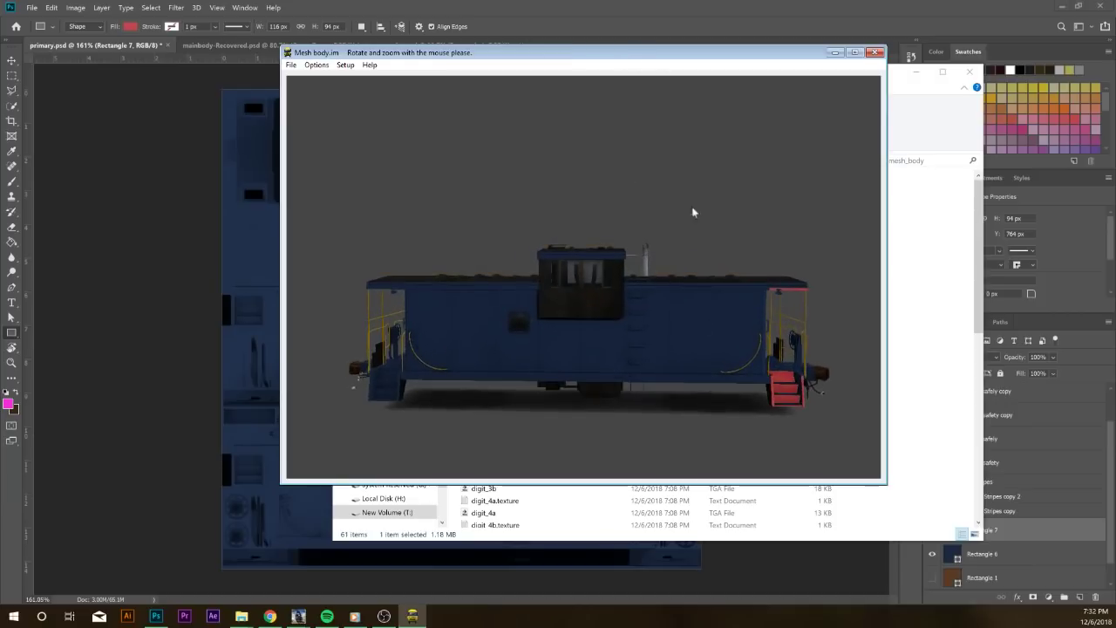
Compare the red rectangle in primary.psd with the end steps and roof edge of the caboose mesh
click(660, 545)
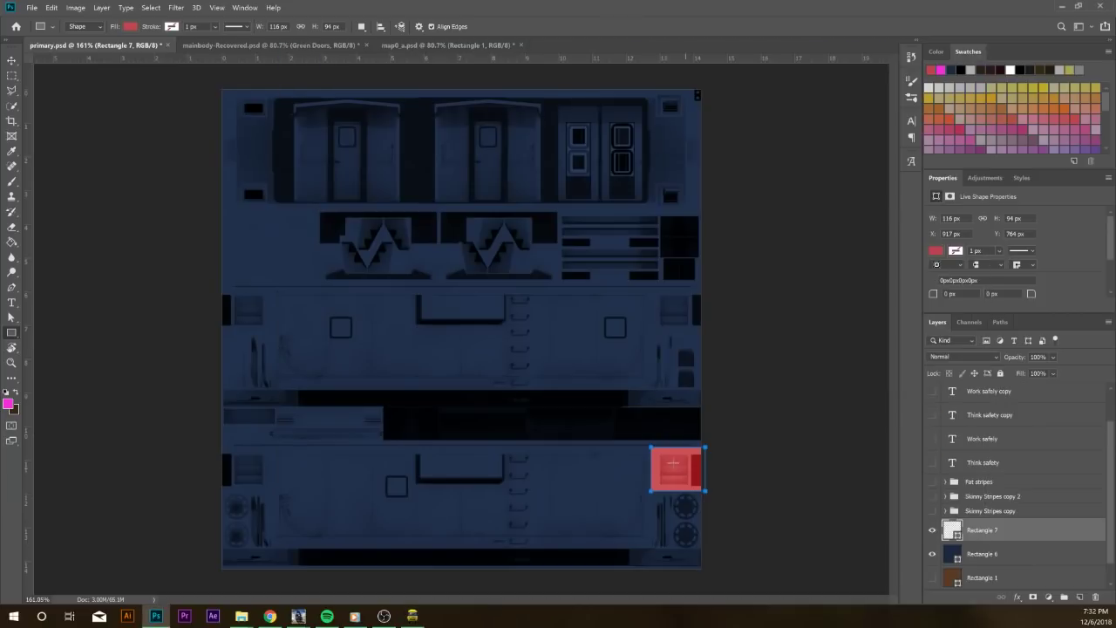
click(413, 616)
drag(762, 382, 671, 461)
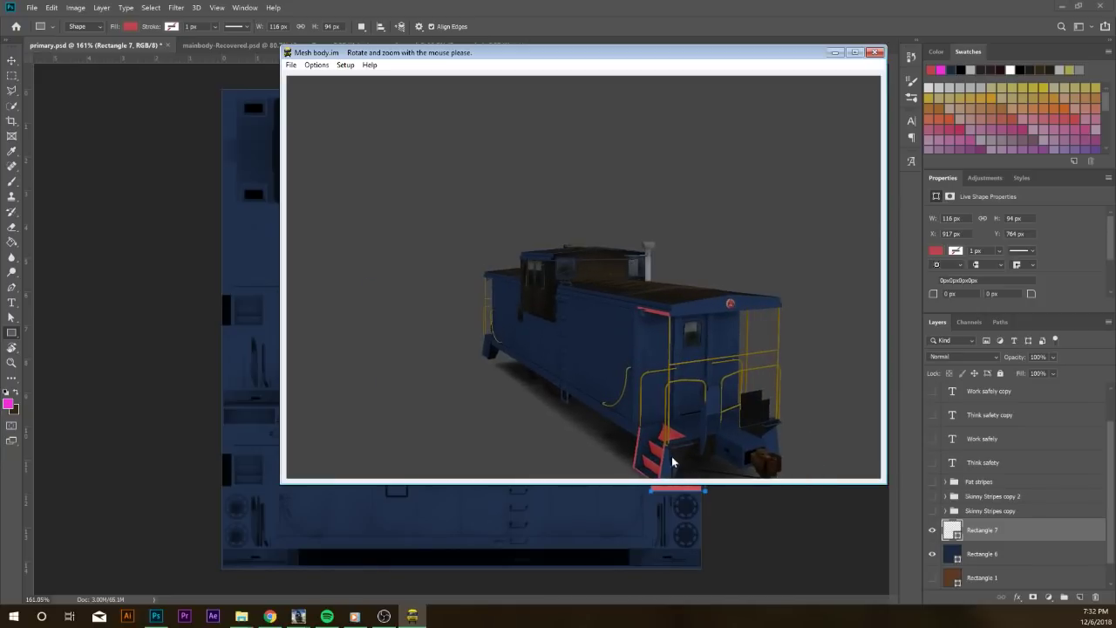
drag(663, 392, 665, 330)
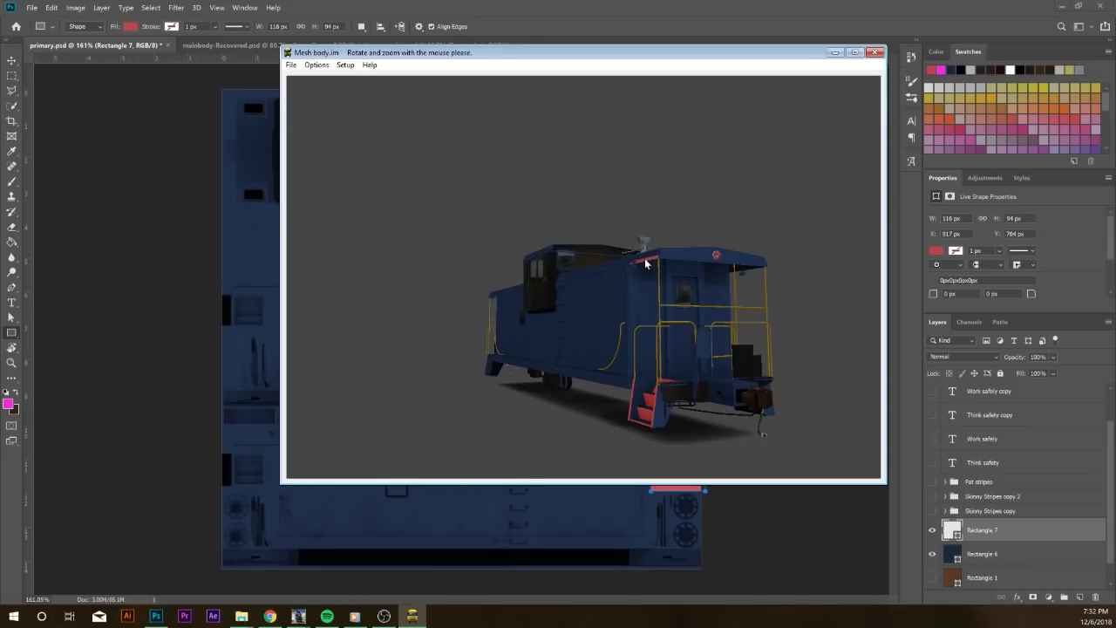
scroll(656, 253, up, 5)
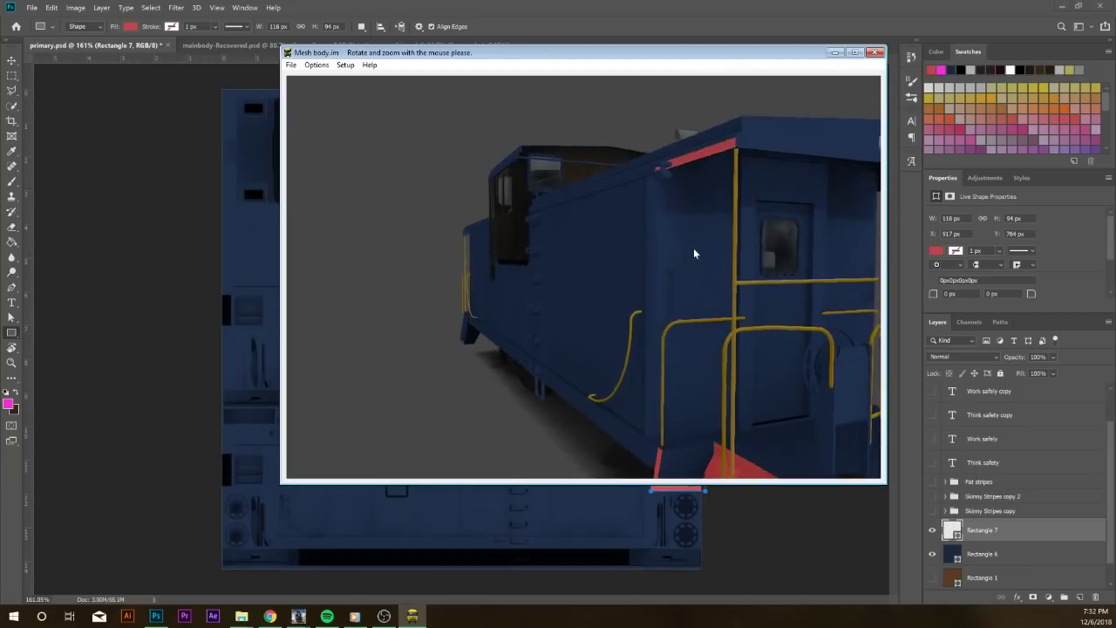
drag(700, 338, 721, 343)
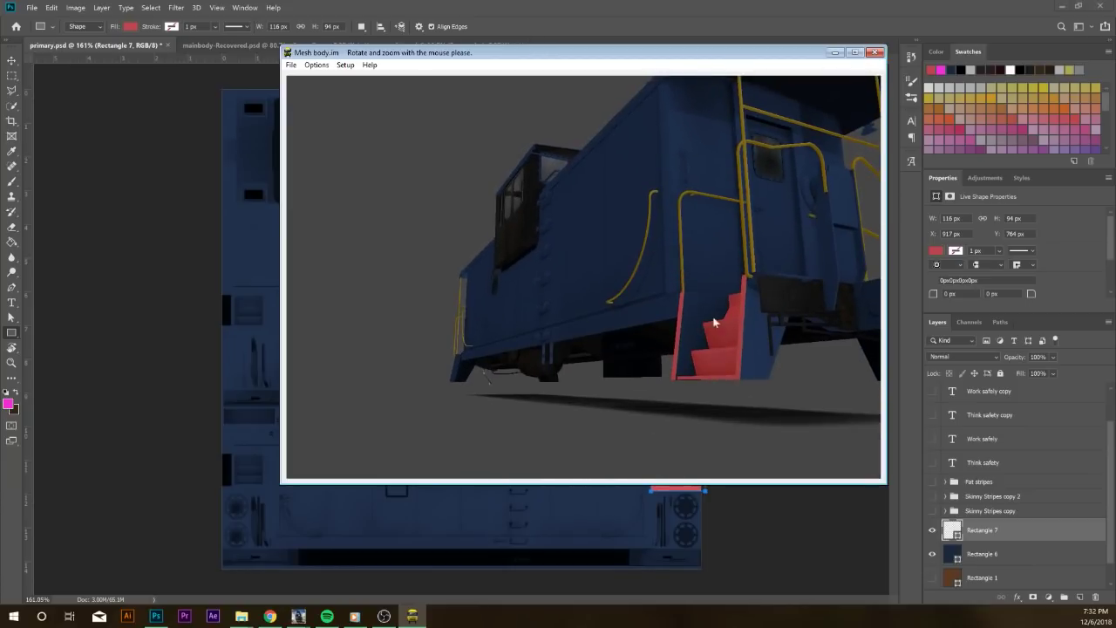
click(776, 548)
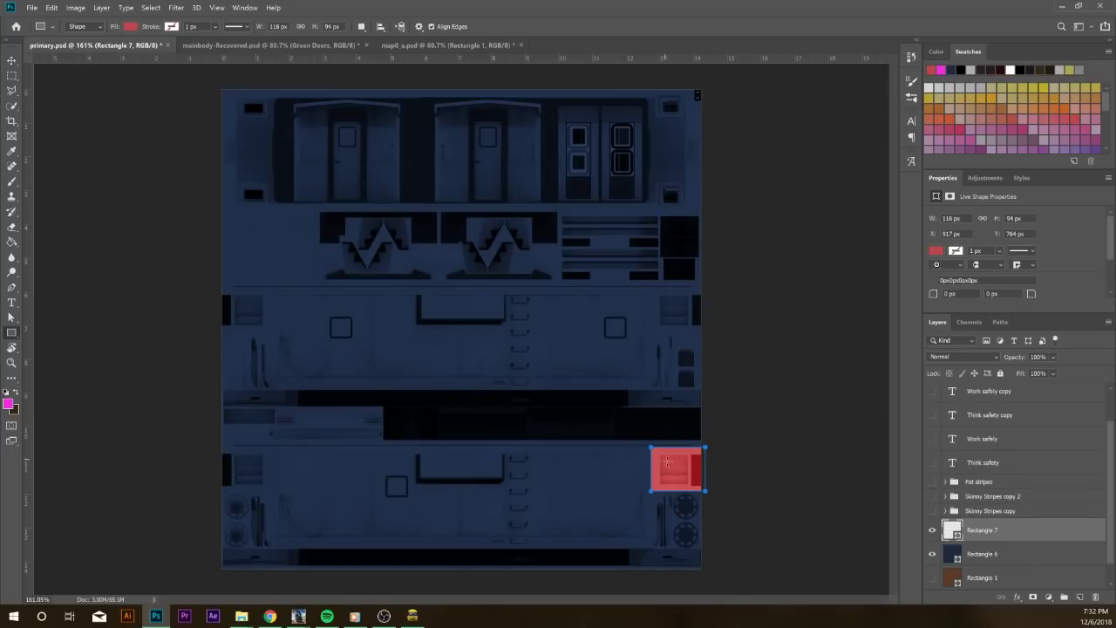
Look at the mainbody-Recovered.psd texture, then examine the side and end of the caboose mesh
click(304, 45)
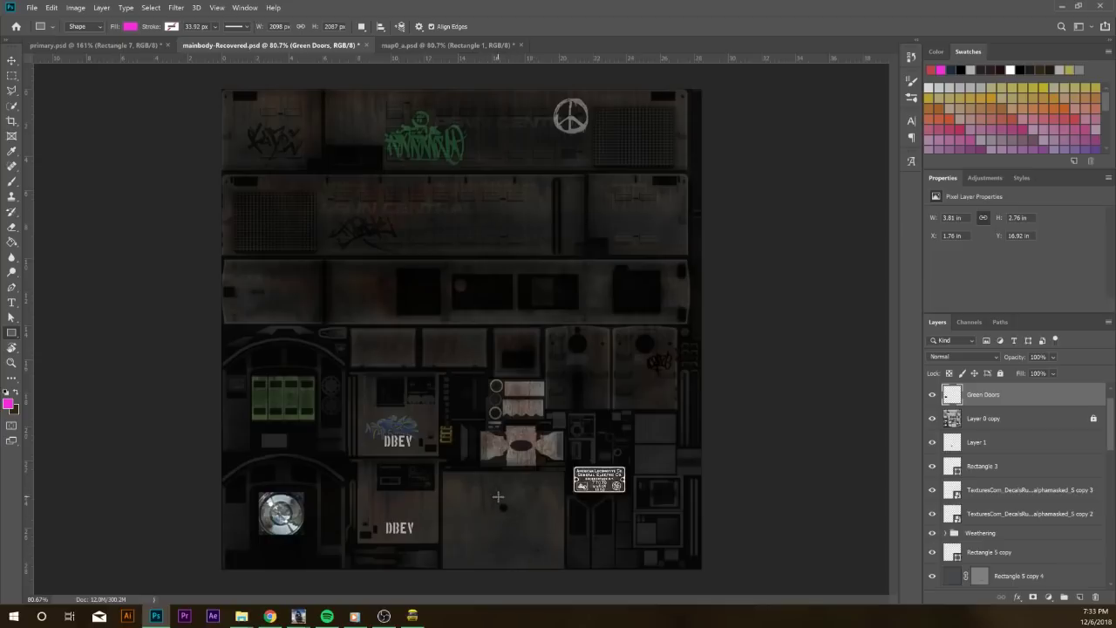
click(412, 616)
drag(448, 454, 680, 106)
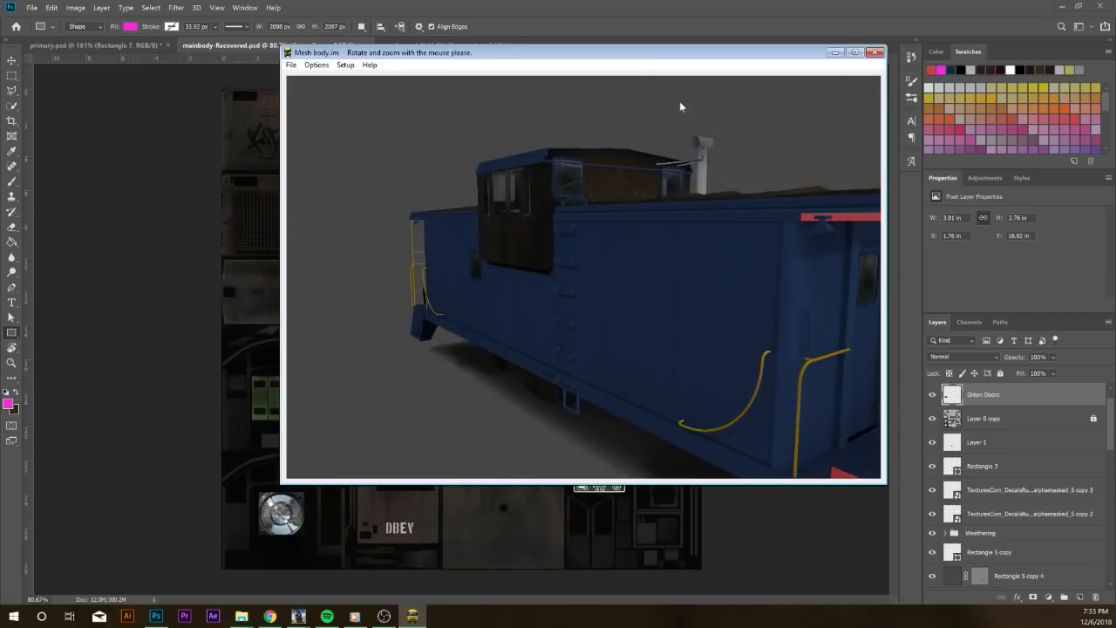
drag(628, 257, 667, 260)
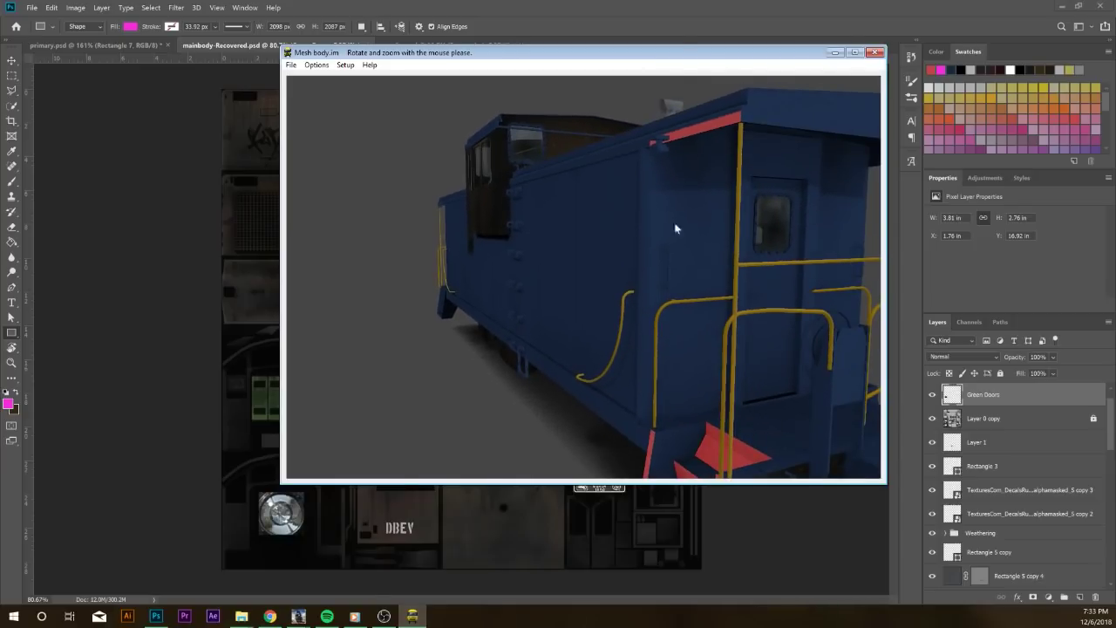
Close the mesh preview and the mesh_body folder, and minimize Photoshop to return to Content Manager
click(875, 52)
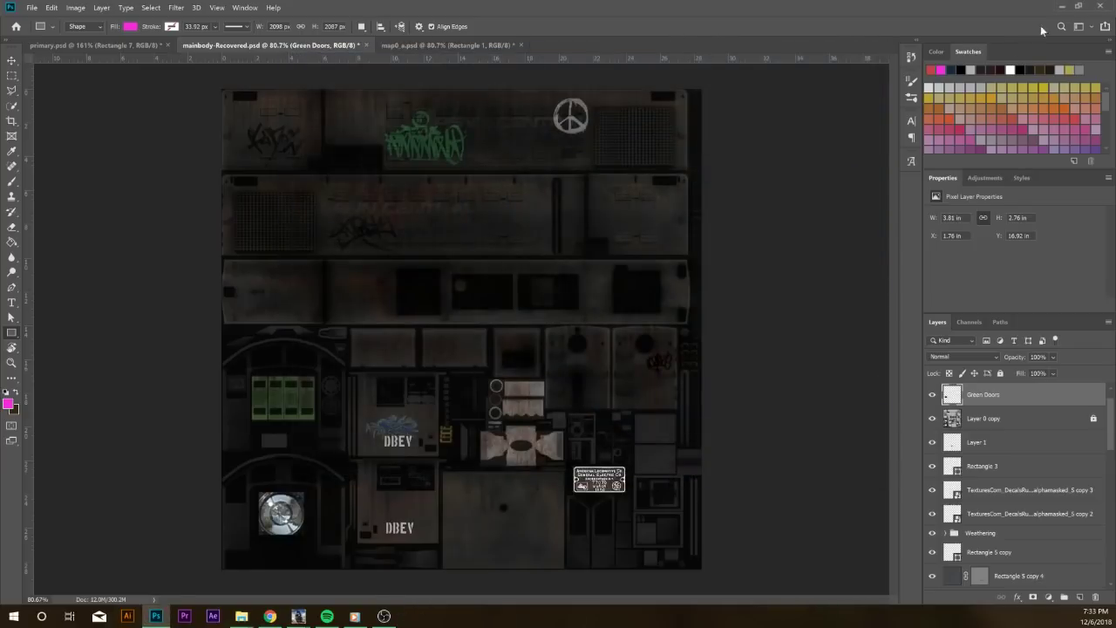
click(1062, 7)
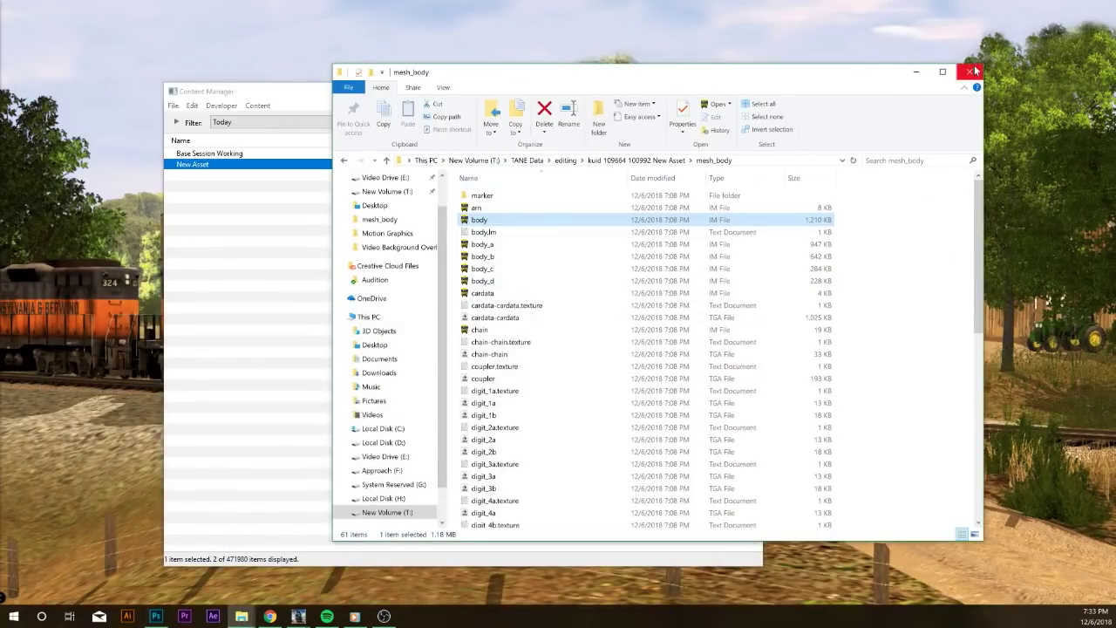
click(974, 73)
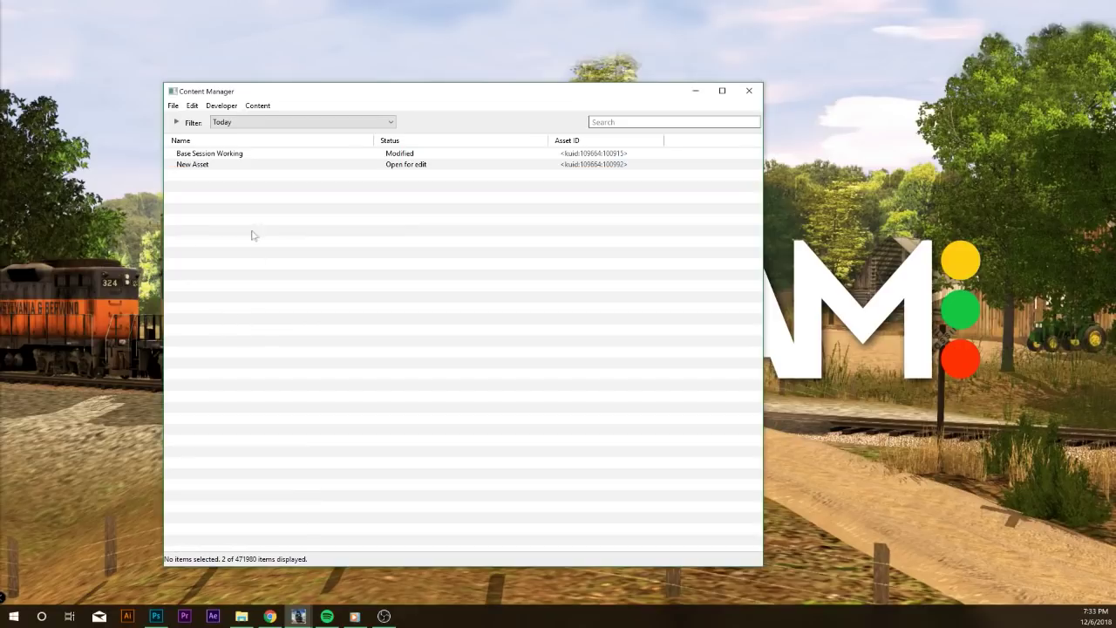
Submit the edits of New Asset in Content Manager, expand the task log to review it, and close it
click(225, 166)
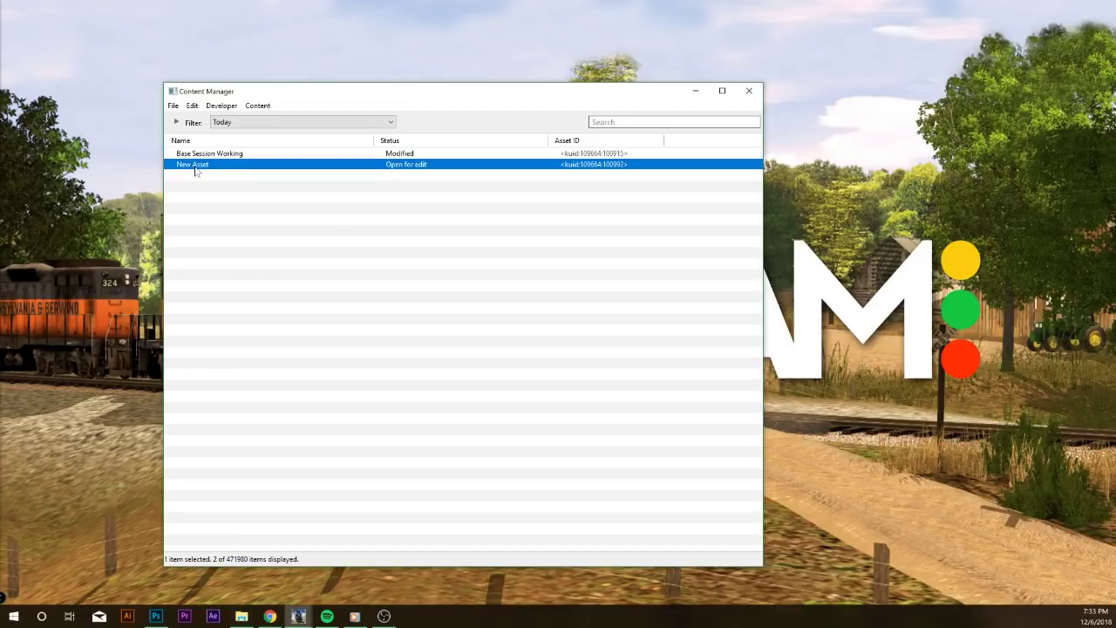
right_click(195, 171)
click(314, 301)
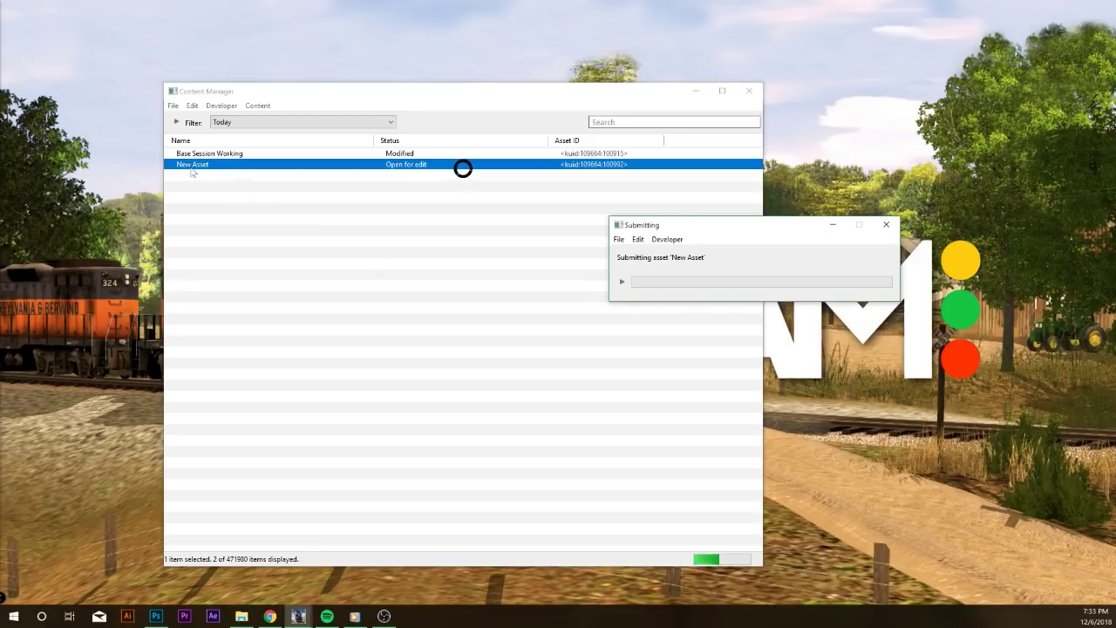
click(622, 282)
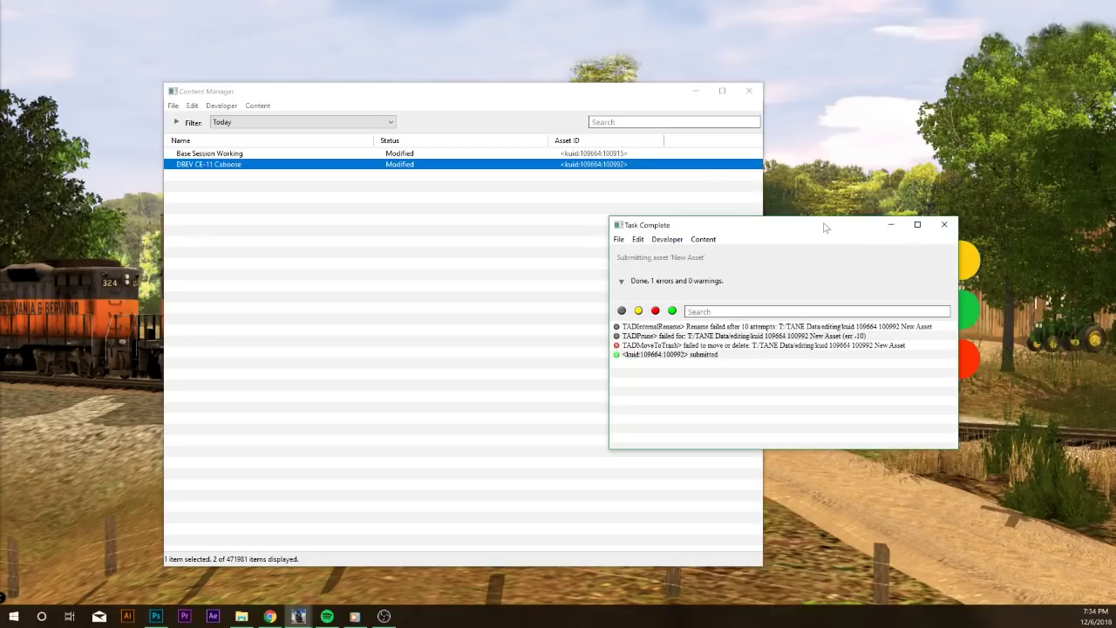
click(946, 226)
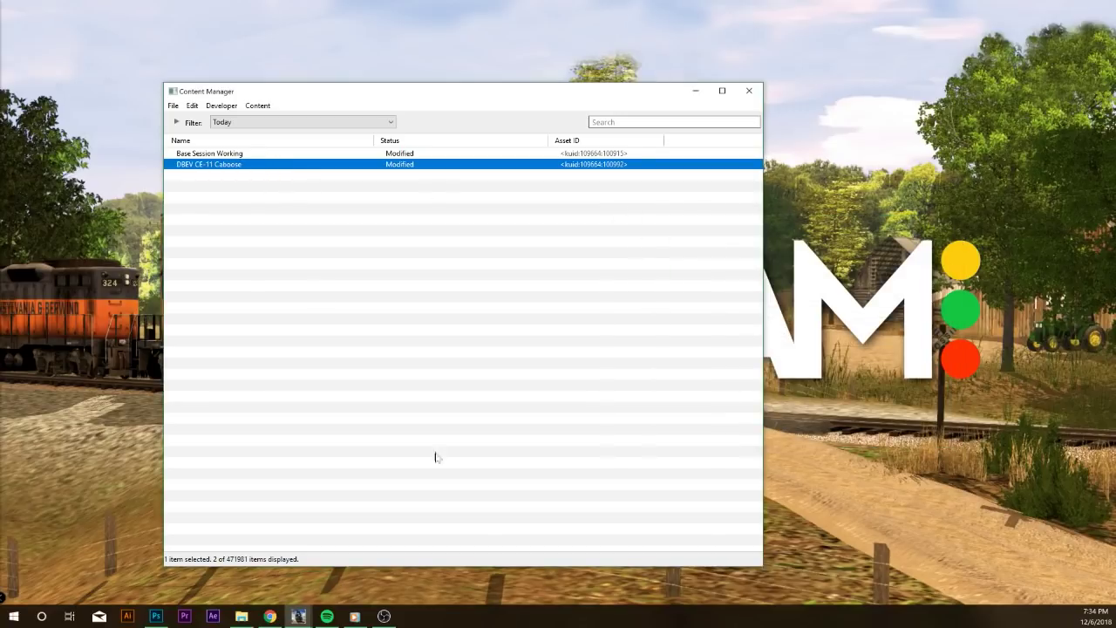
Switch to Trainz: A New Era and open the Base Session Working session for editing
mouse_move(298, 616)
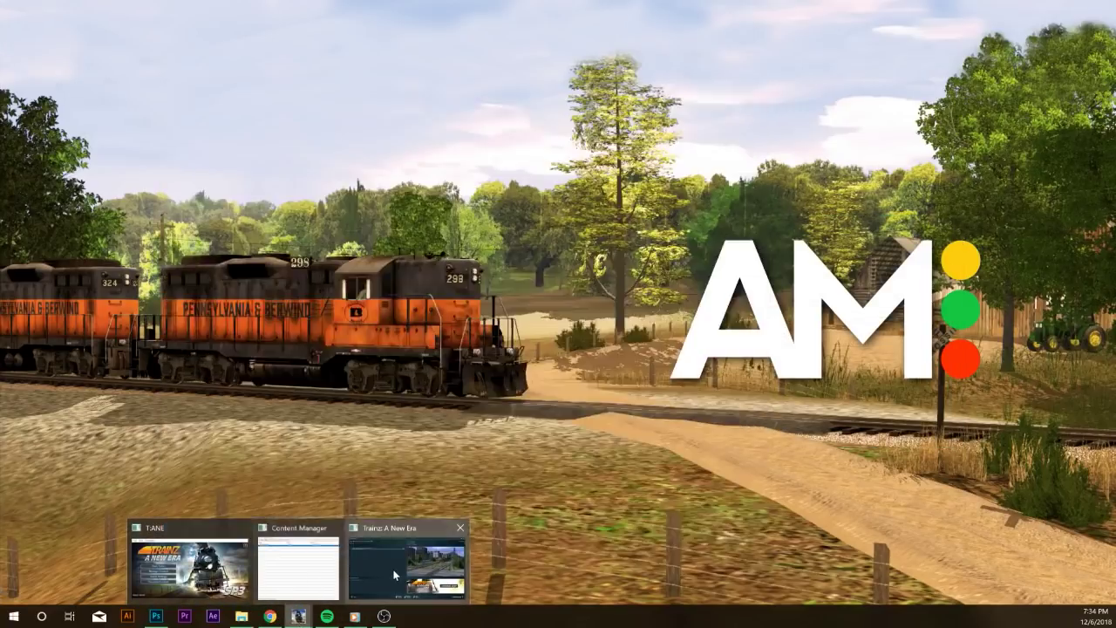
click(394, 576)
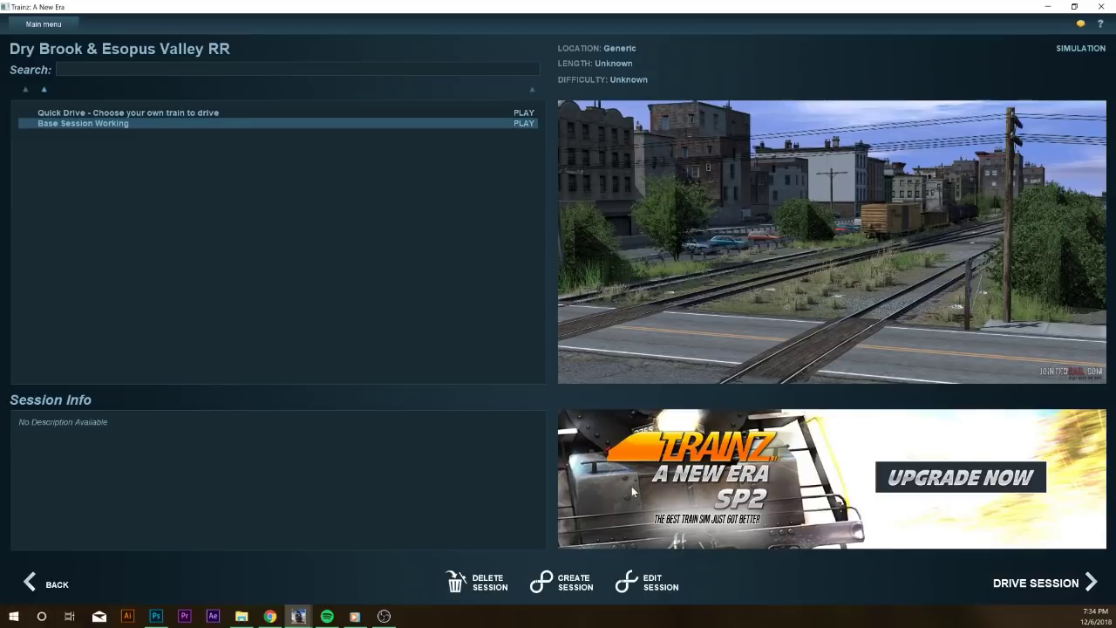
click(659, 585)
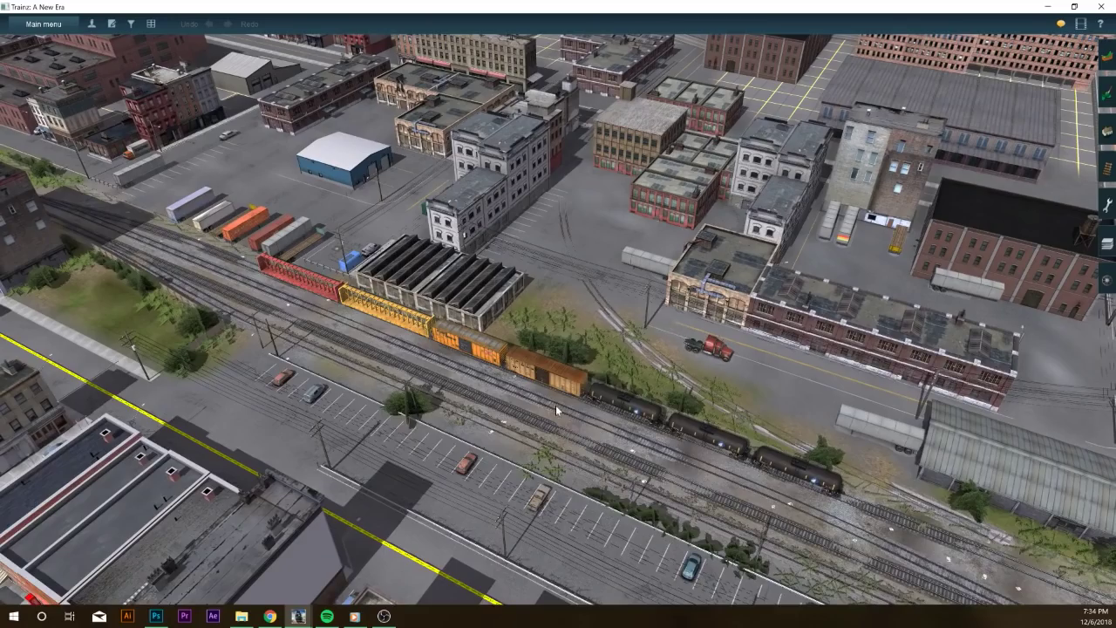
Apply the saved Today content filter and open the train placement tools
scroll(555, 411, up, 5)
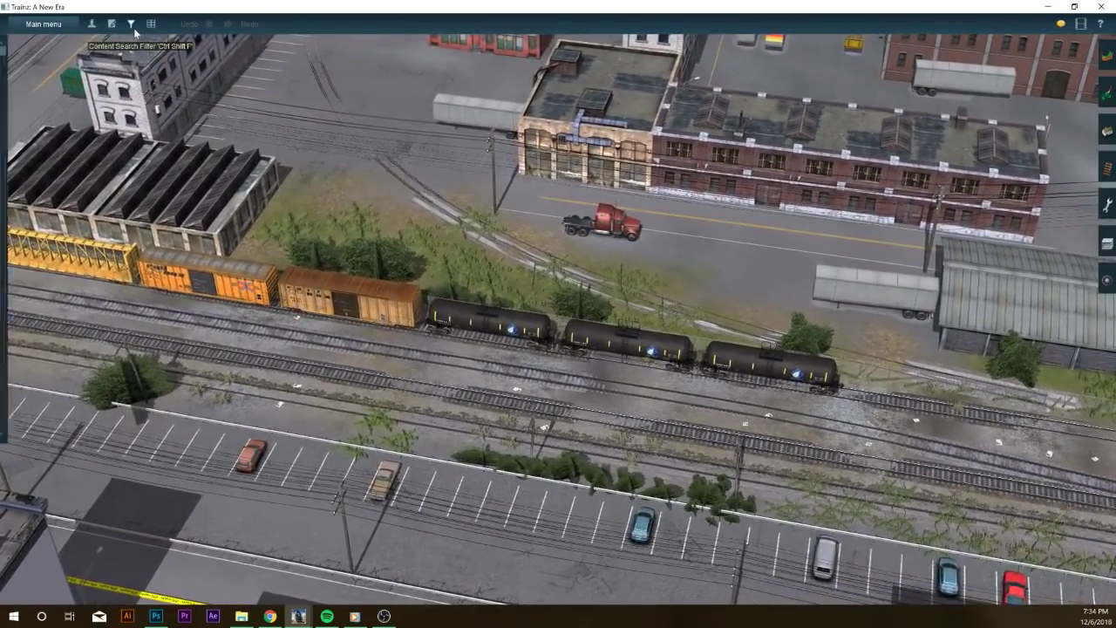
click(132, 24)
click(149, 44)
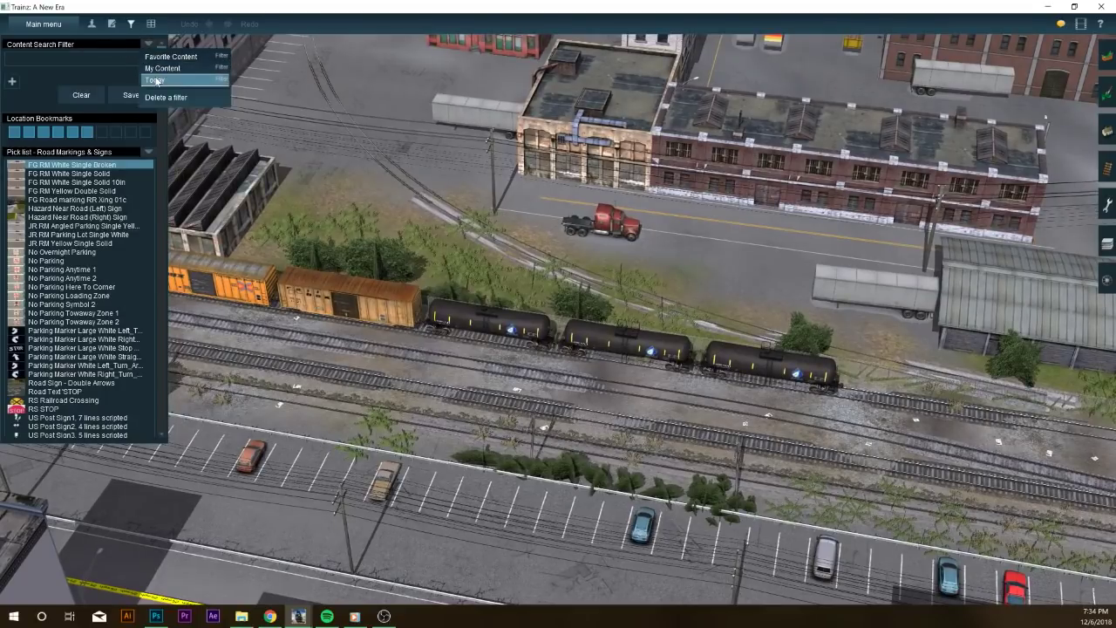
click(155, 79)
click(1108, 280)
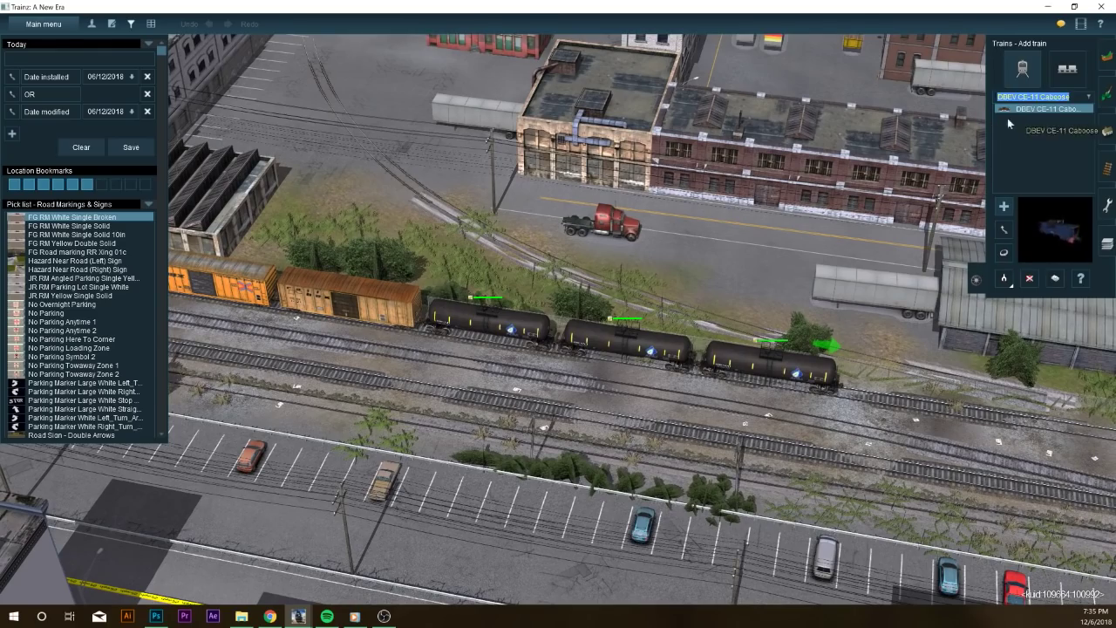
Get past the locked session-layer using the layer list and place the DBEV CE-11 Caboose on the street track near blue locomotive 320
key(Up)
key(Right)
key(Up)
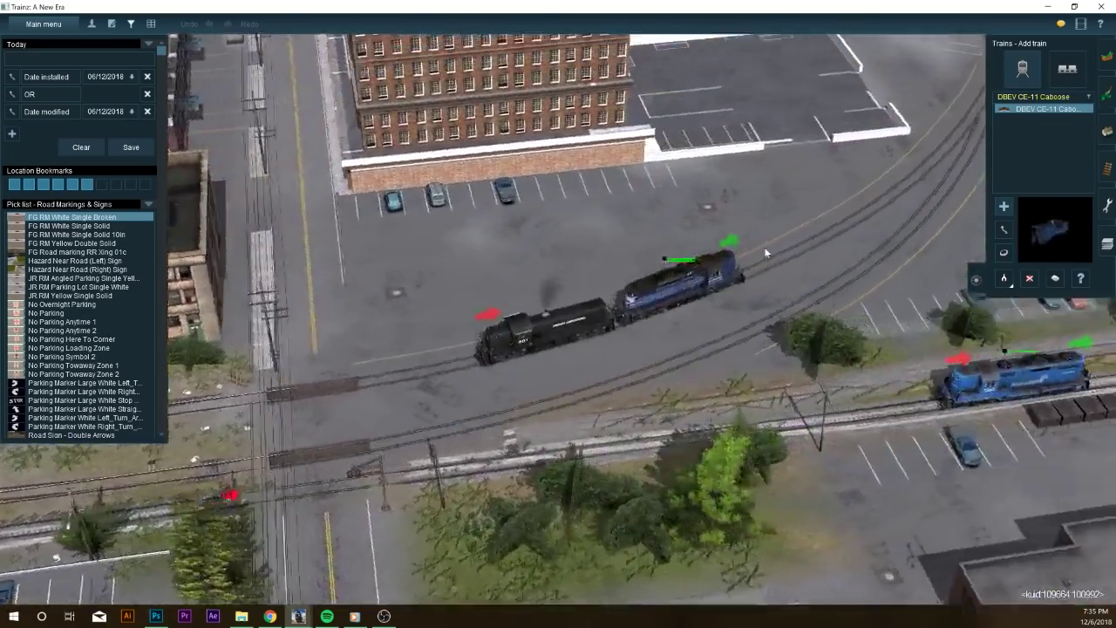
key(Up)
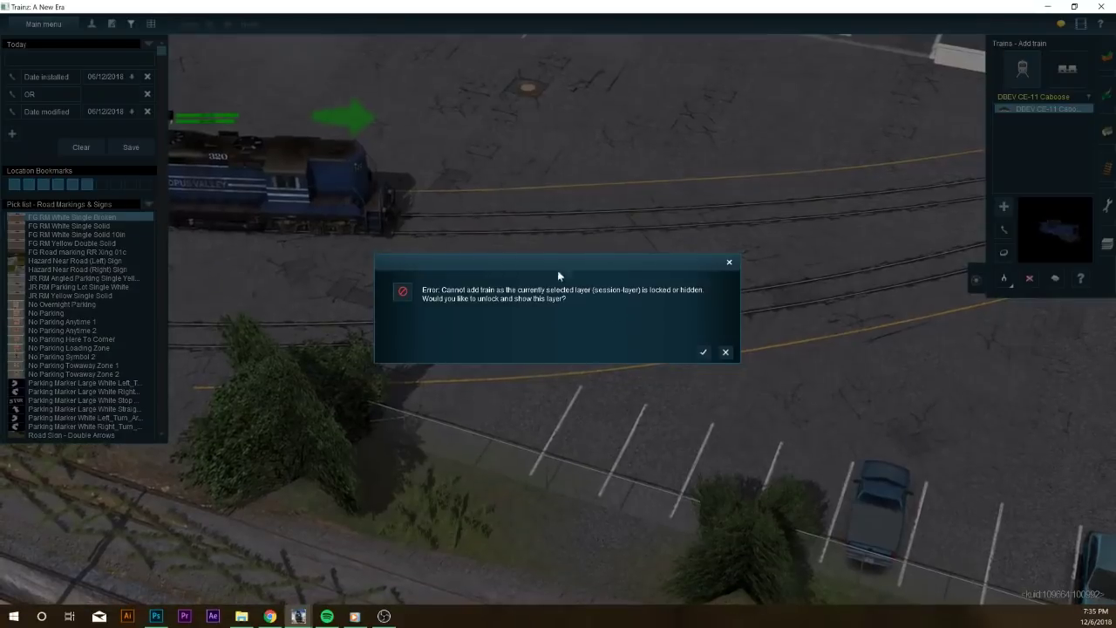
click(723, 351)
click(1108, 244)
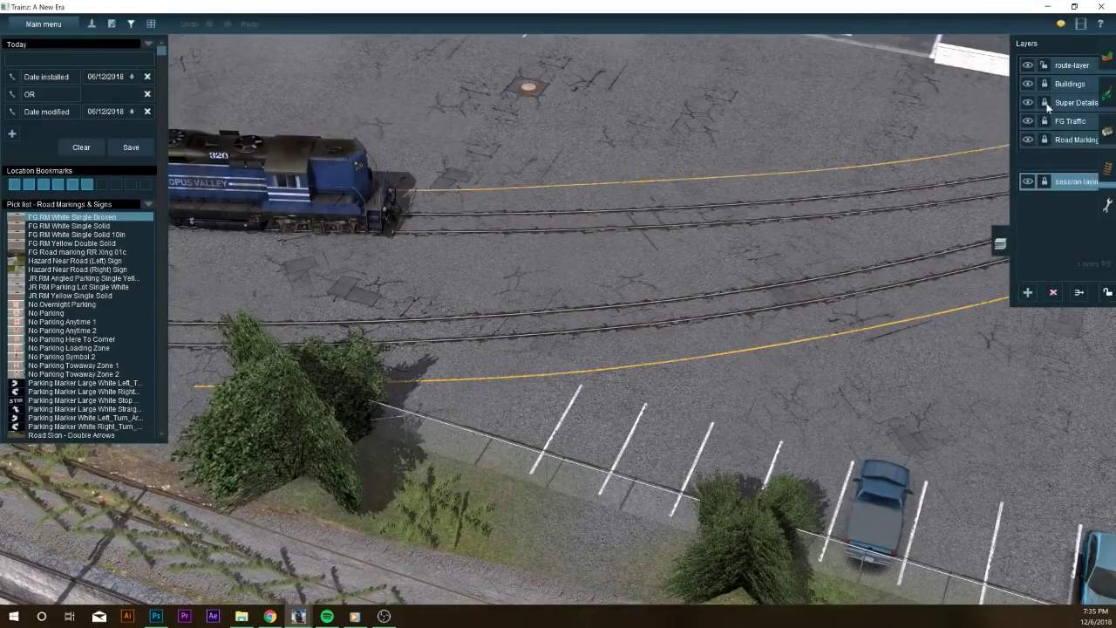
click(1108, 280)
click(994, 205)
click(754, 214)
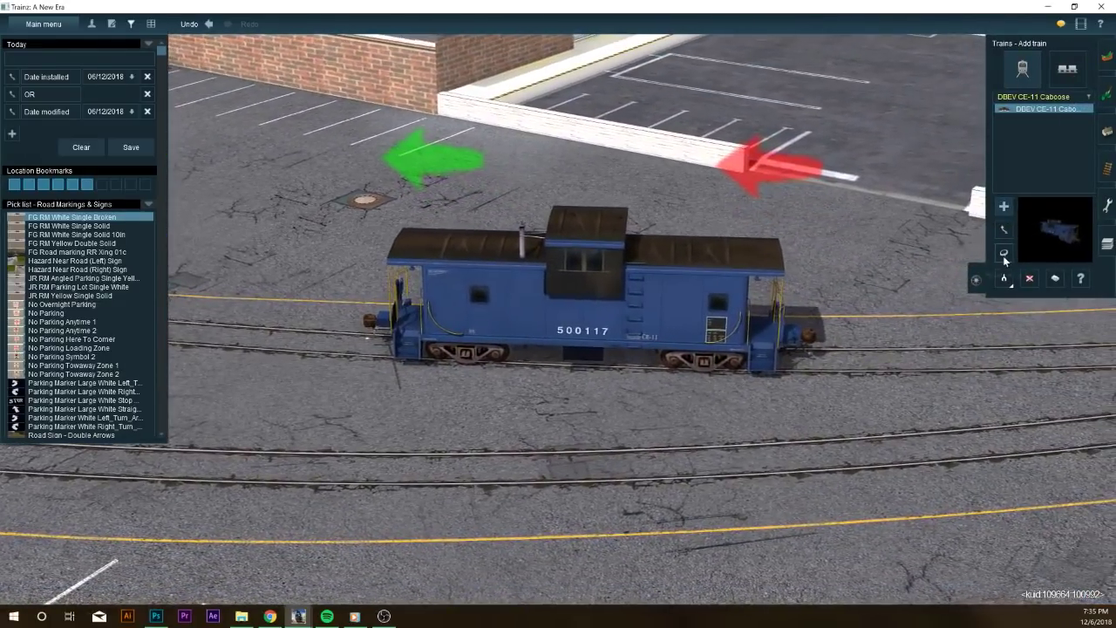
Rotate the placed caboose end for end repeatedly to examine its lettering, steps and red marked areas on both sides
click(1004, 252)
click(511, 342)
scroll(511, 343, up, 5)
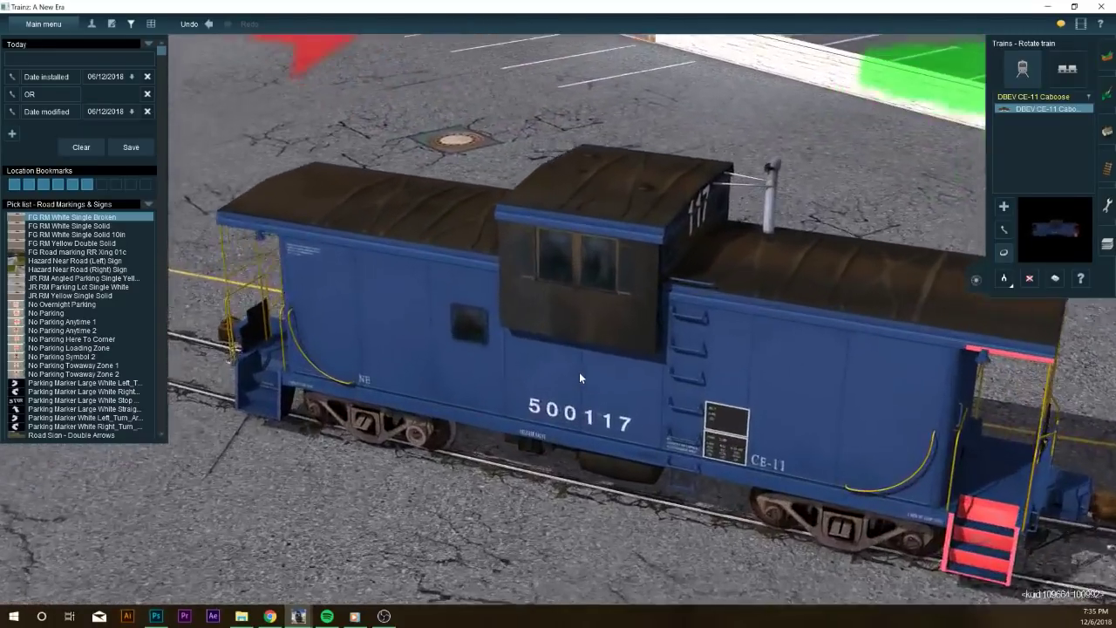
scroll(687, 400, down, 3)
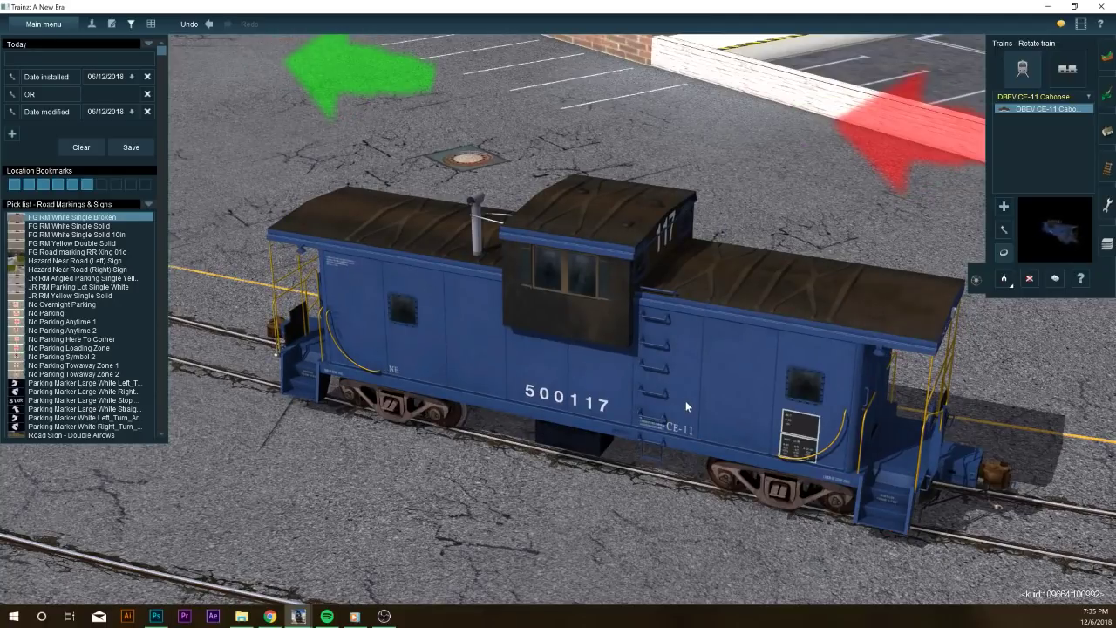
click(563, 355)
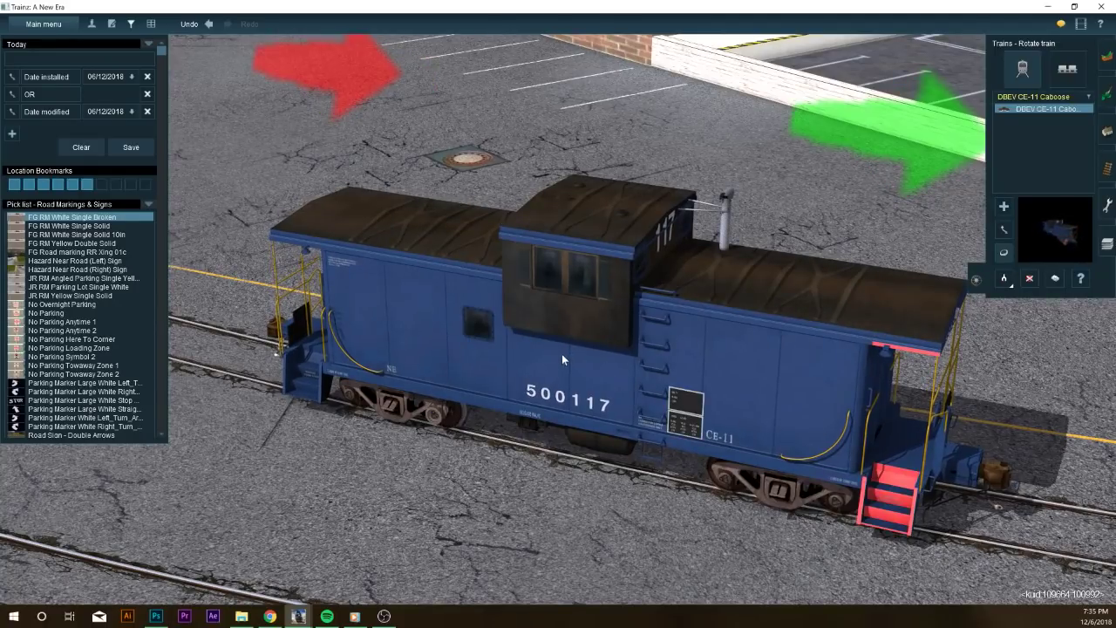
click(602, 398)
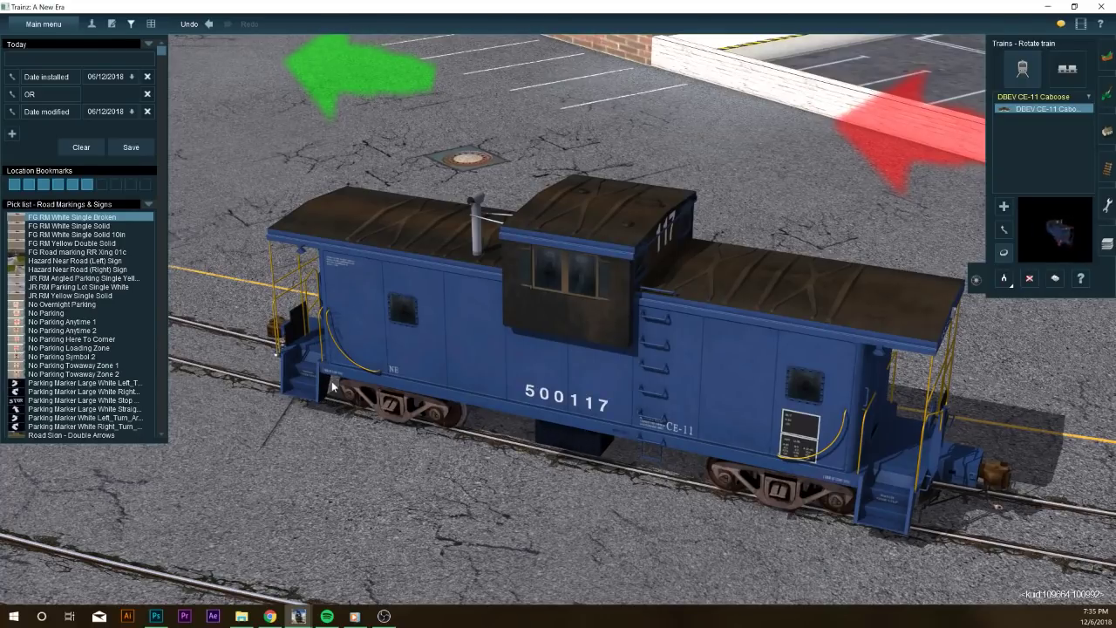
click(530, 341)
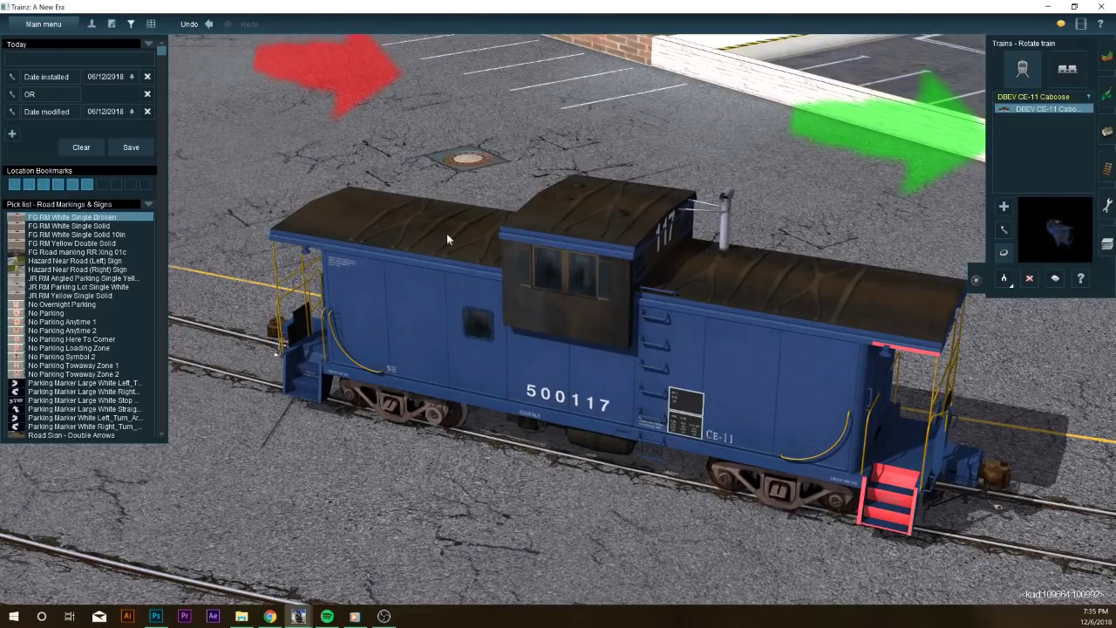
click(568, 235)
click(628, 326)
click(599, 311)
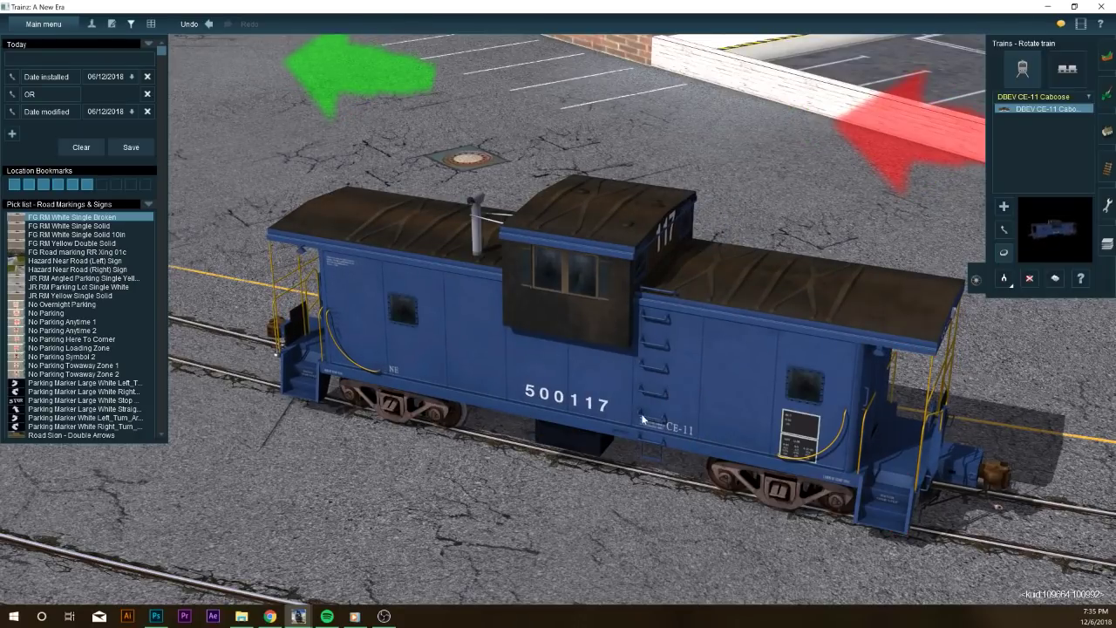
Flip the caboose end for end once more, then exit Surveyor, overwriting the existing route and session
click(569, 365)
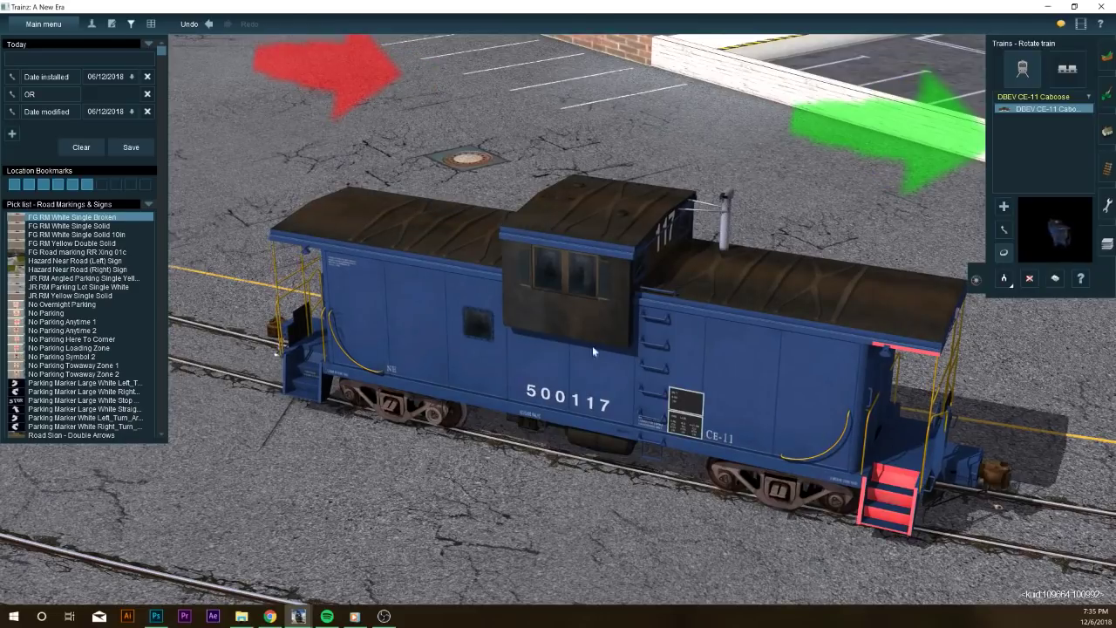
scroll(561, 356, down, 5)
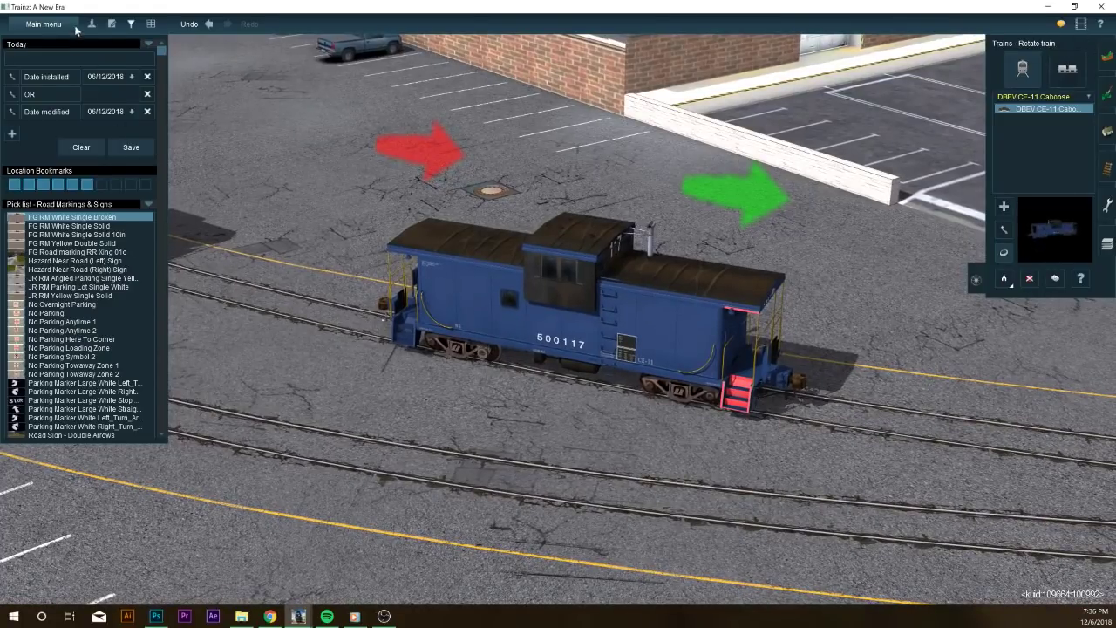
click(44, 24)
click(64, 262)
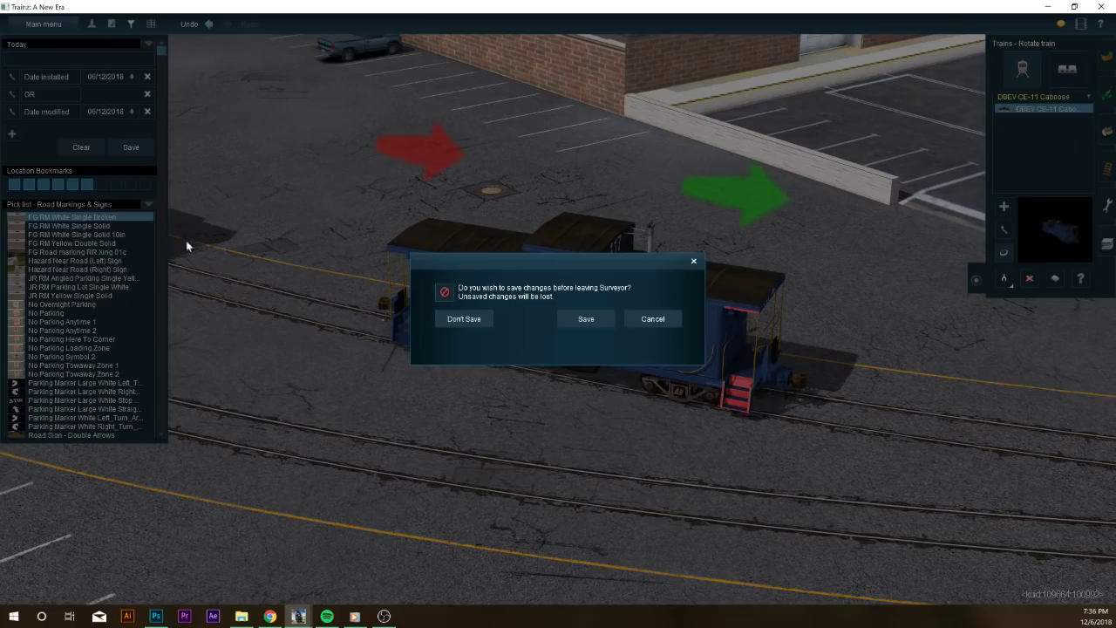
click(588, 321)
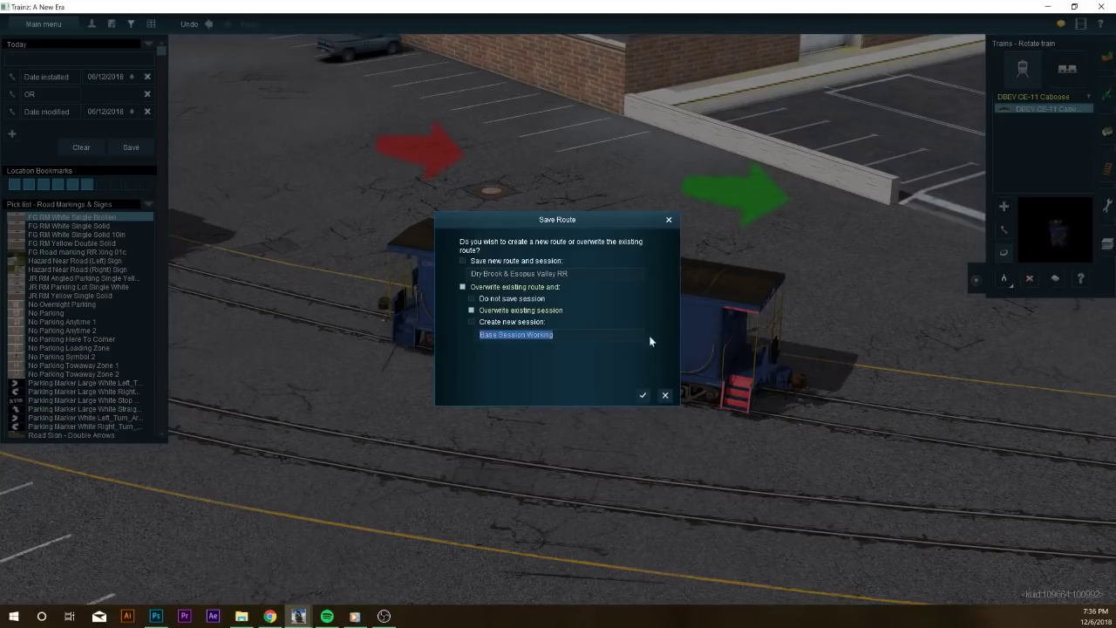
click(643, 395)
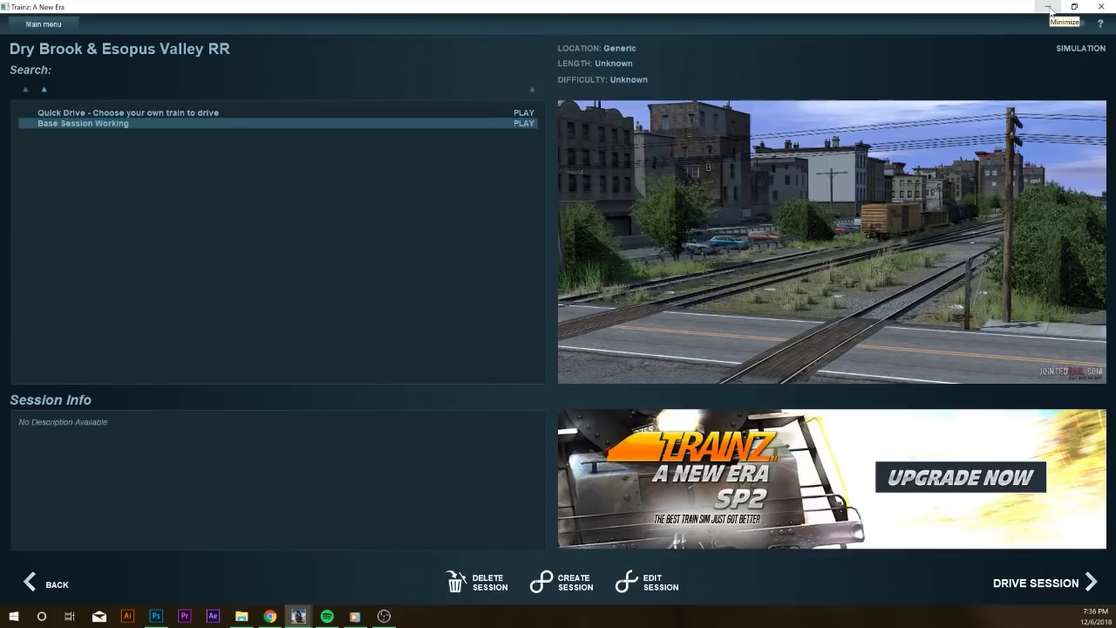
Minimize Trainz and switch to Photoshop with primary.psd in view
click(1050, 9)
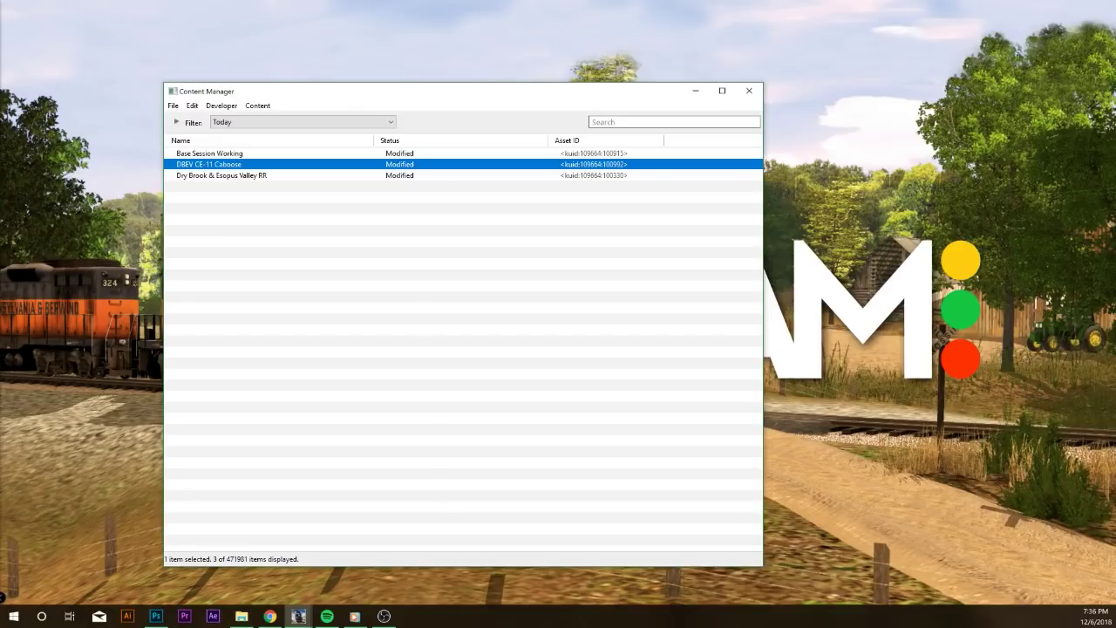
click(270, 617)
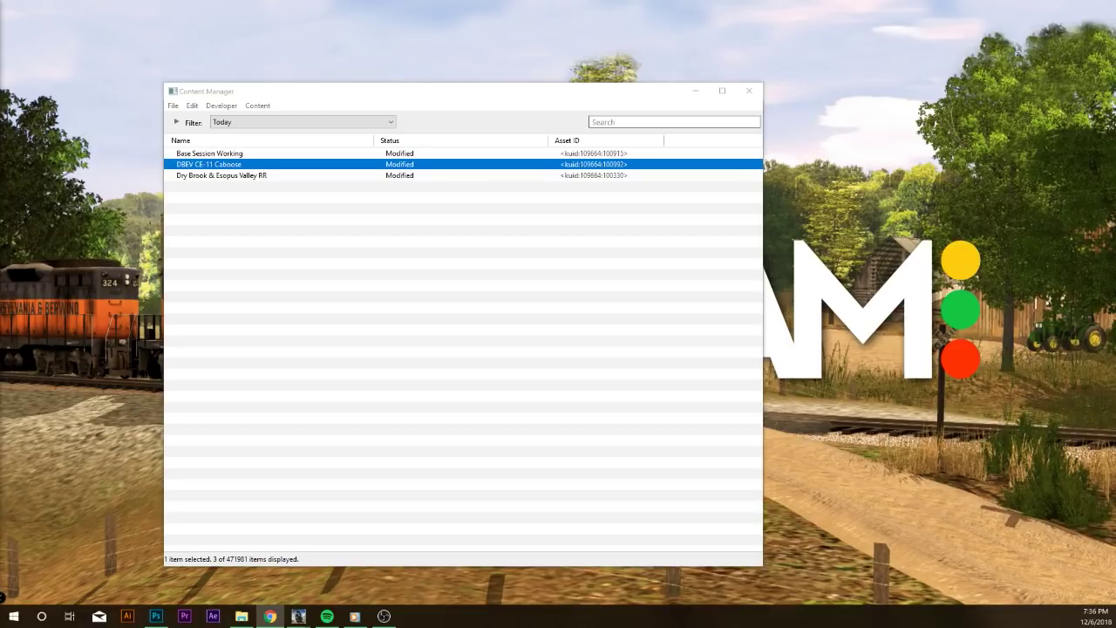
click(476, 348)
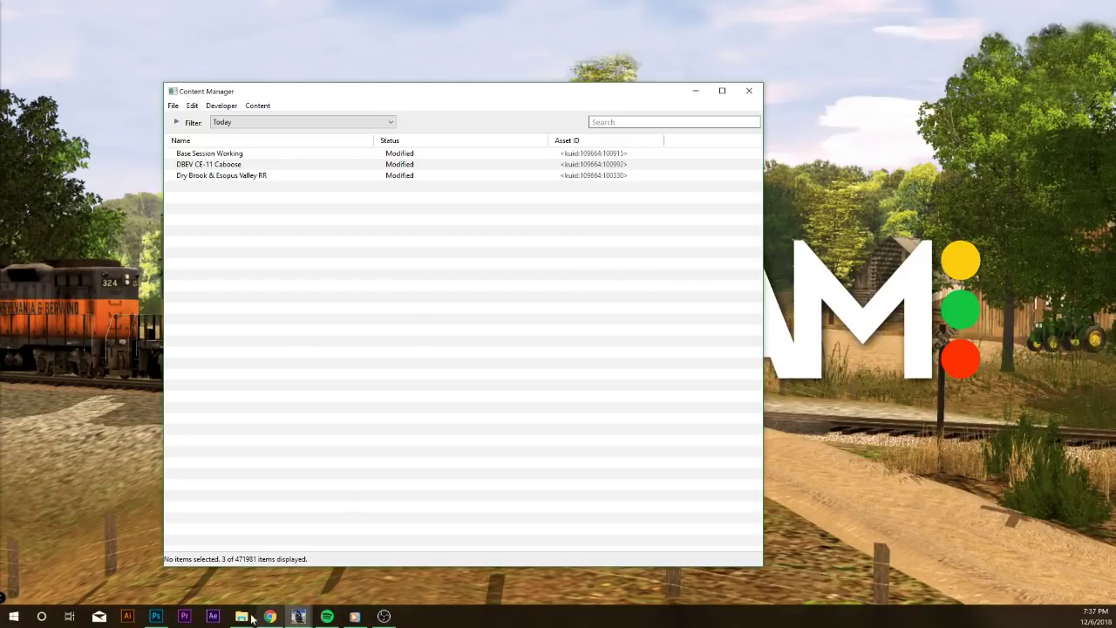
click(157, 615)
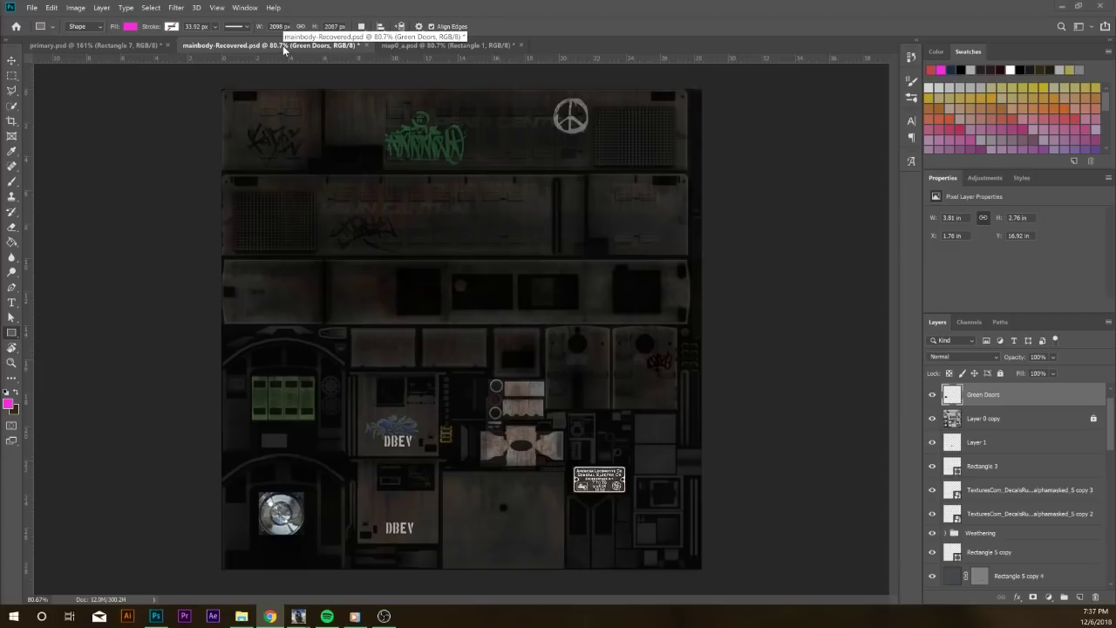
click(124, 47)
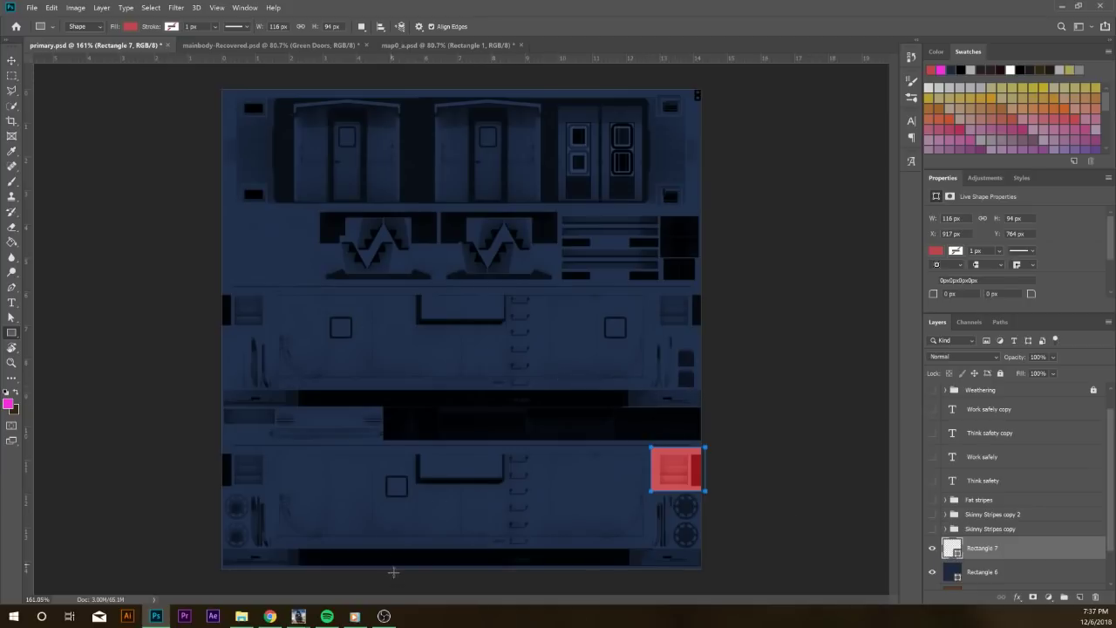
Switch to Content Manager with the Today asset list
mouse_move(241, 616)
mouse_move(298, 616)
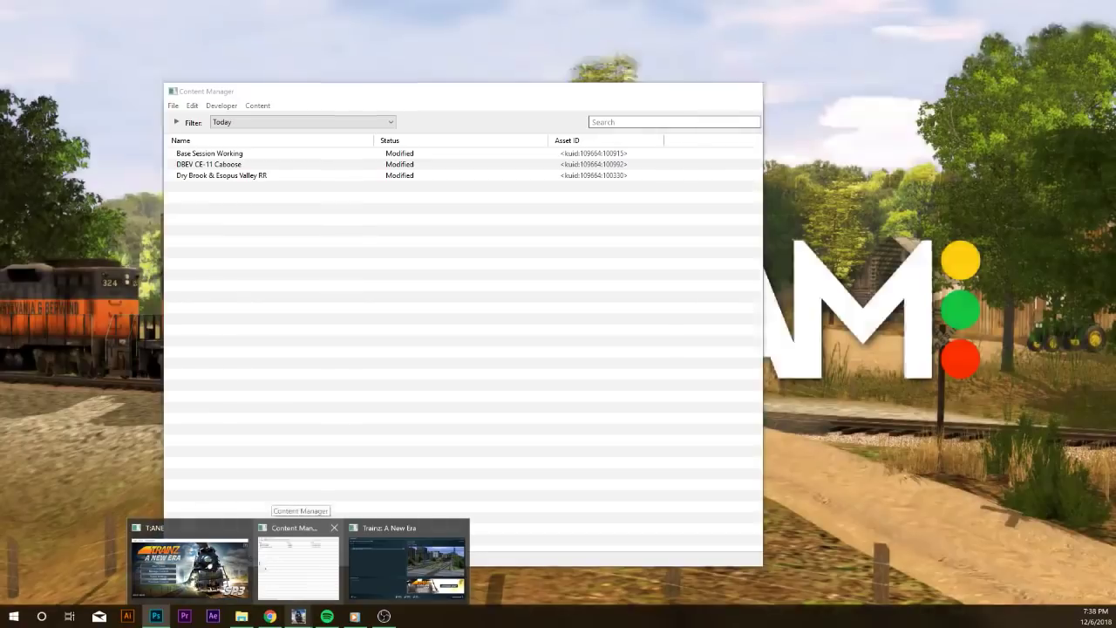
click(294, 567)
click(306, 177)
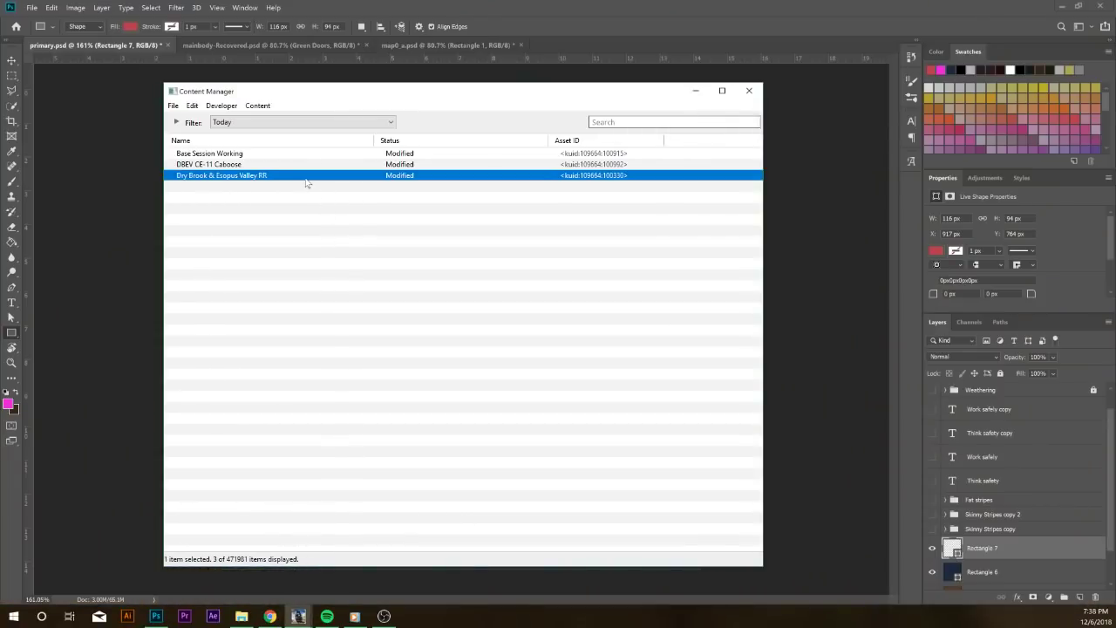
right_click(306, 182)
mouse_move(356, 258)
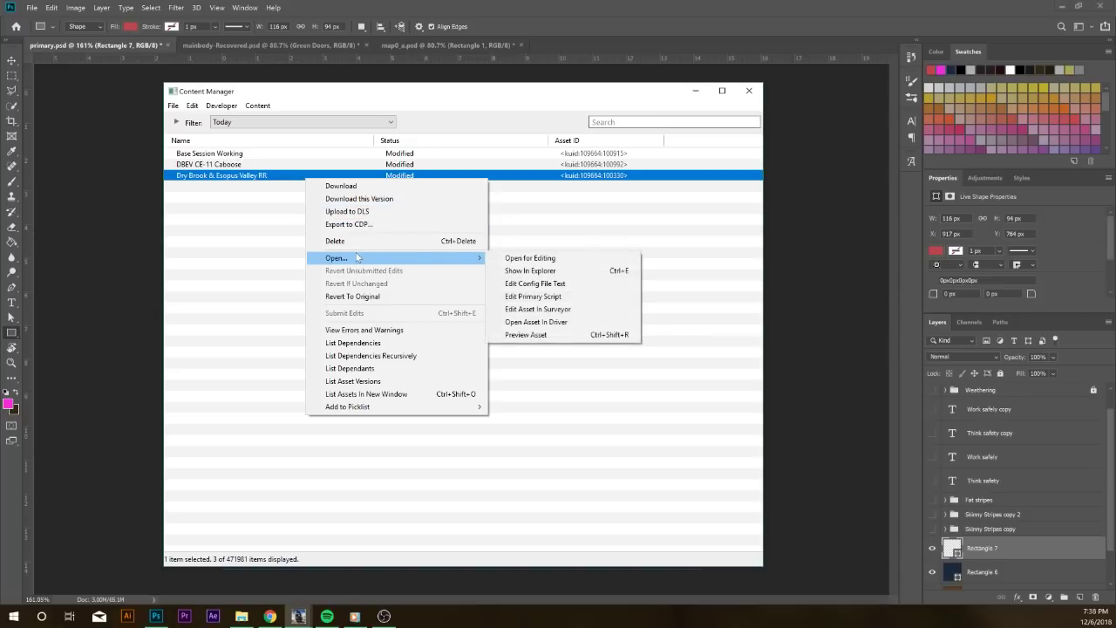
click(532, 271)
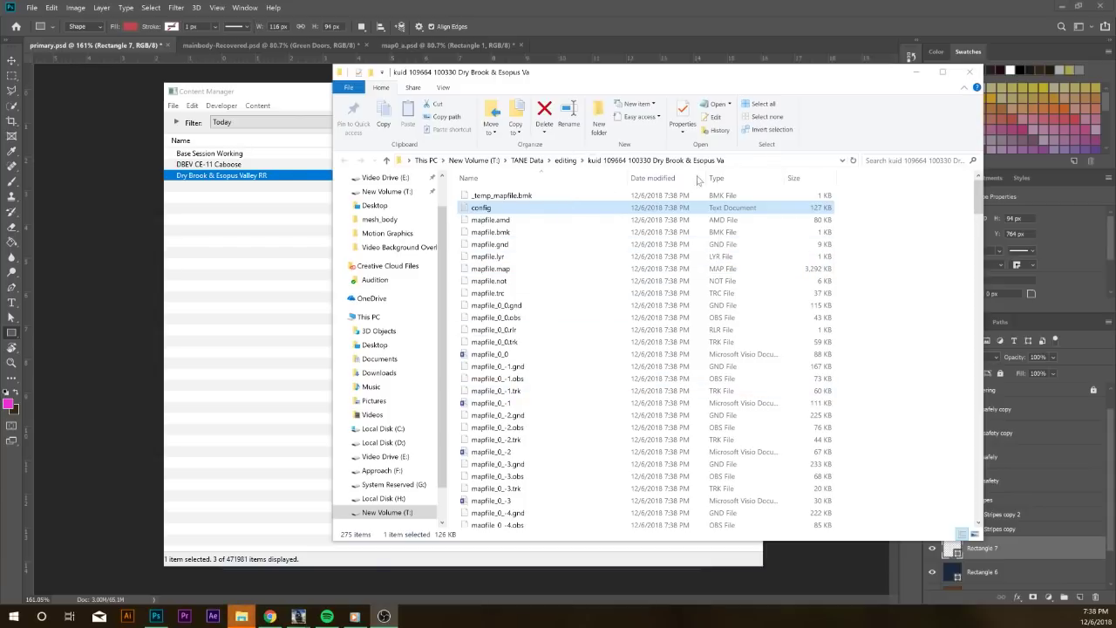
click(971, 75)
right_click(414, 177)
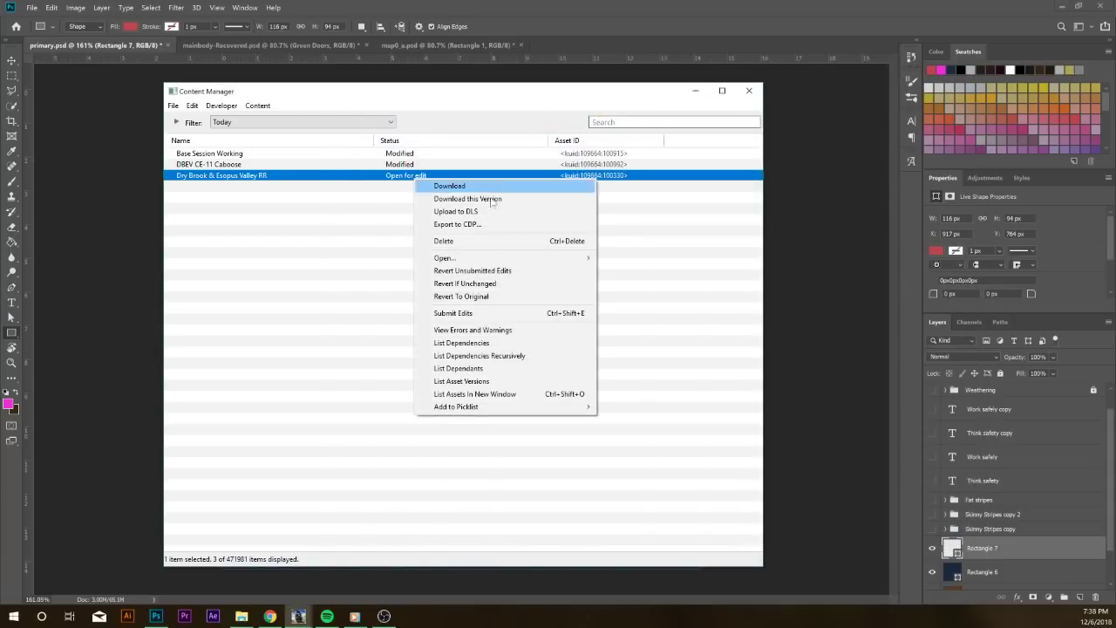
click(482, 313)
Show the DBEV CE-11 Caboose asset's files in Explorer and open its mesh_body folder
click(258, 166)
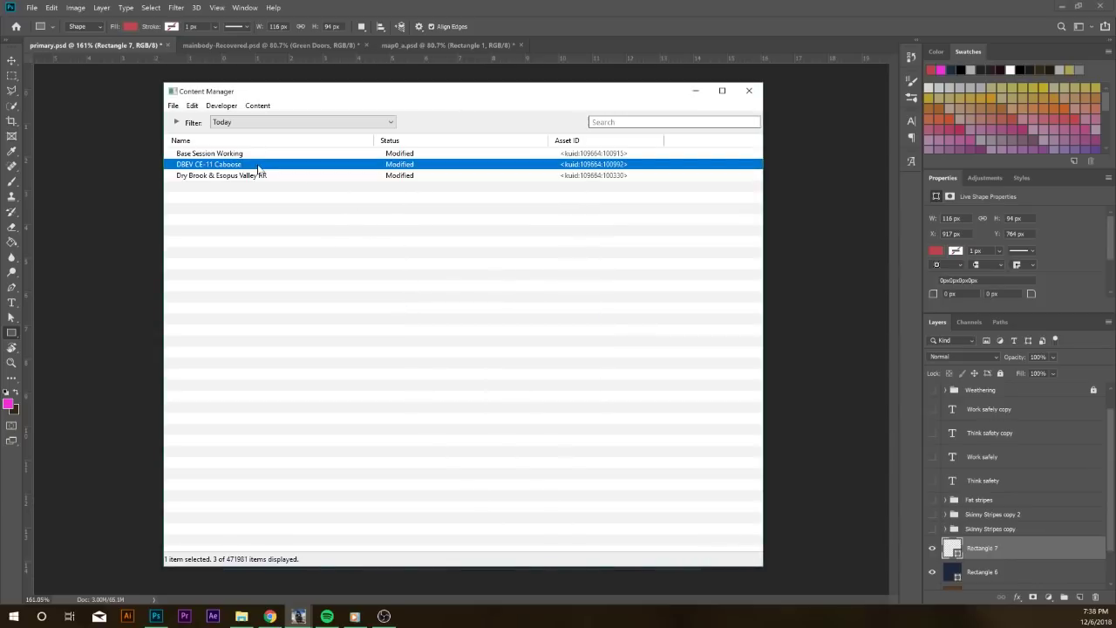
right_click(259, 165)
mouse_move(370, 247)
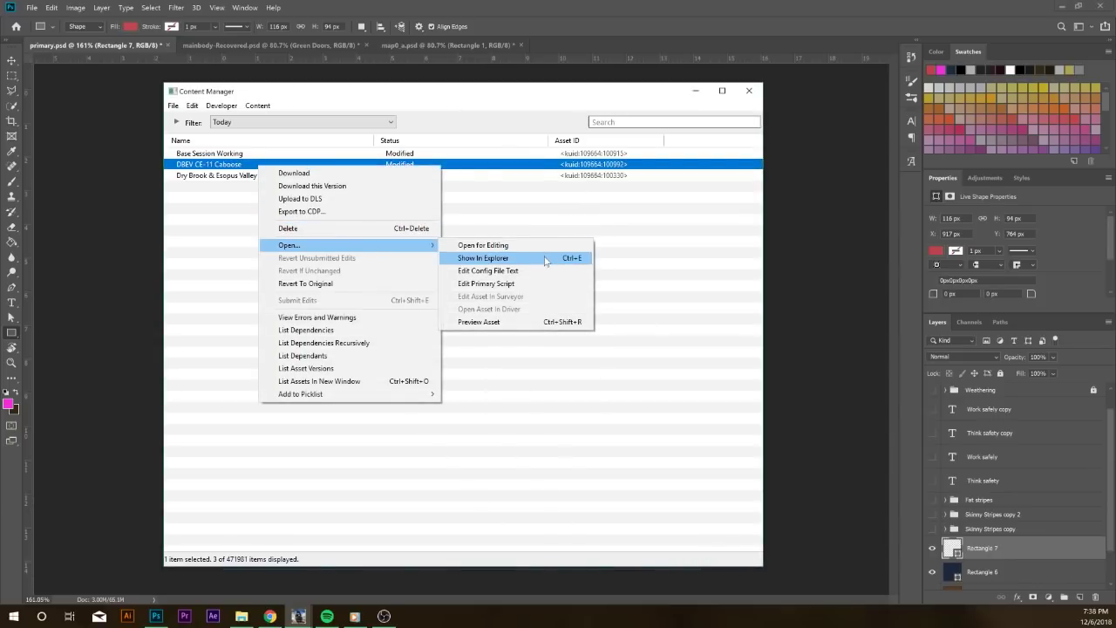
click(482, 258)
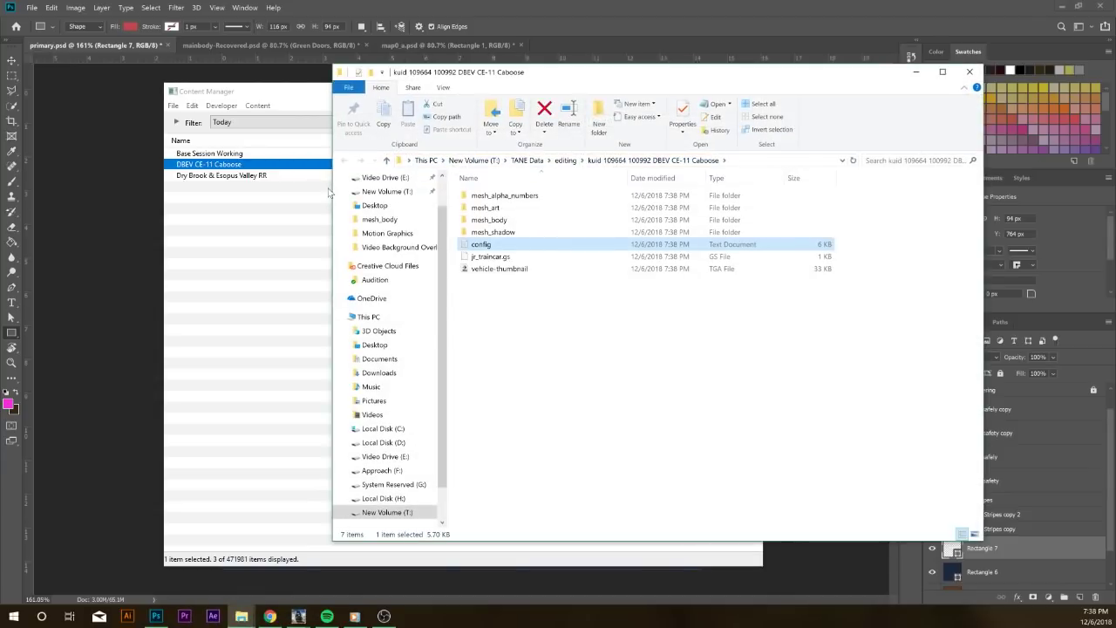
click(541, 225)
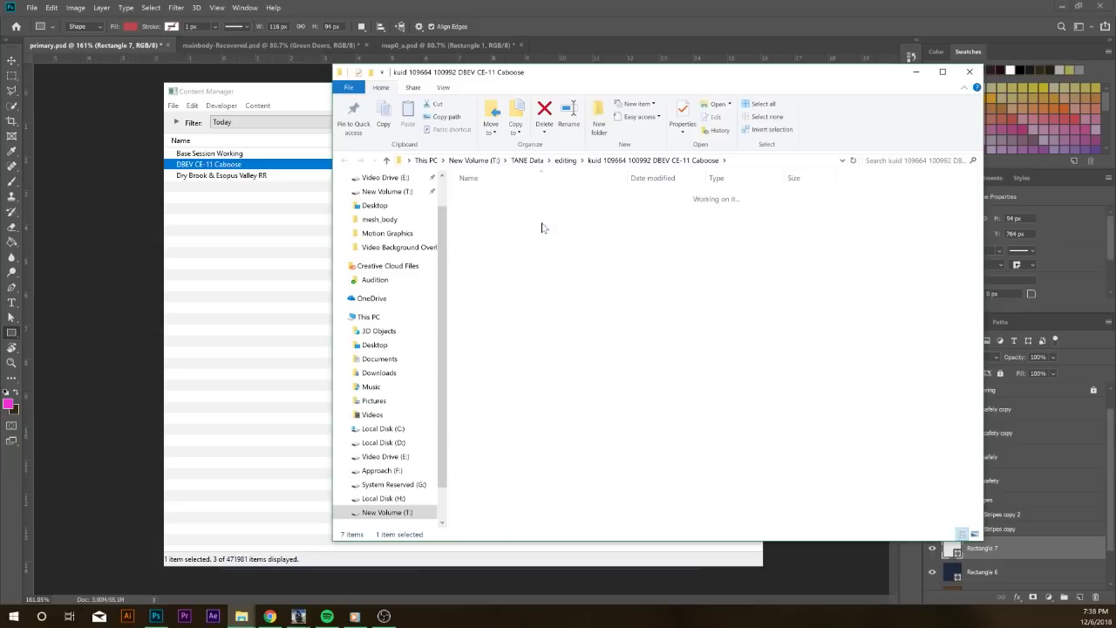
double_click(541, 225)
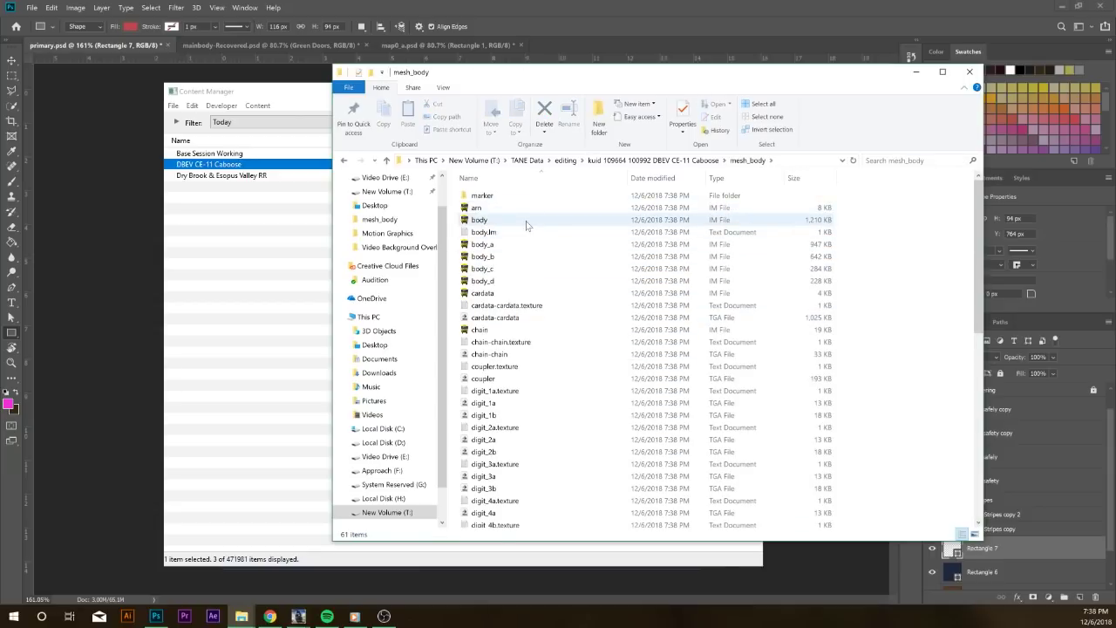
Preview the body mesh file, turn the caboose model to examine its roof, sides and underside, and close the viewer
click(527, 223)
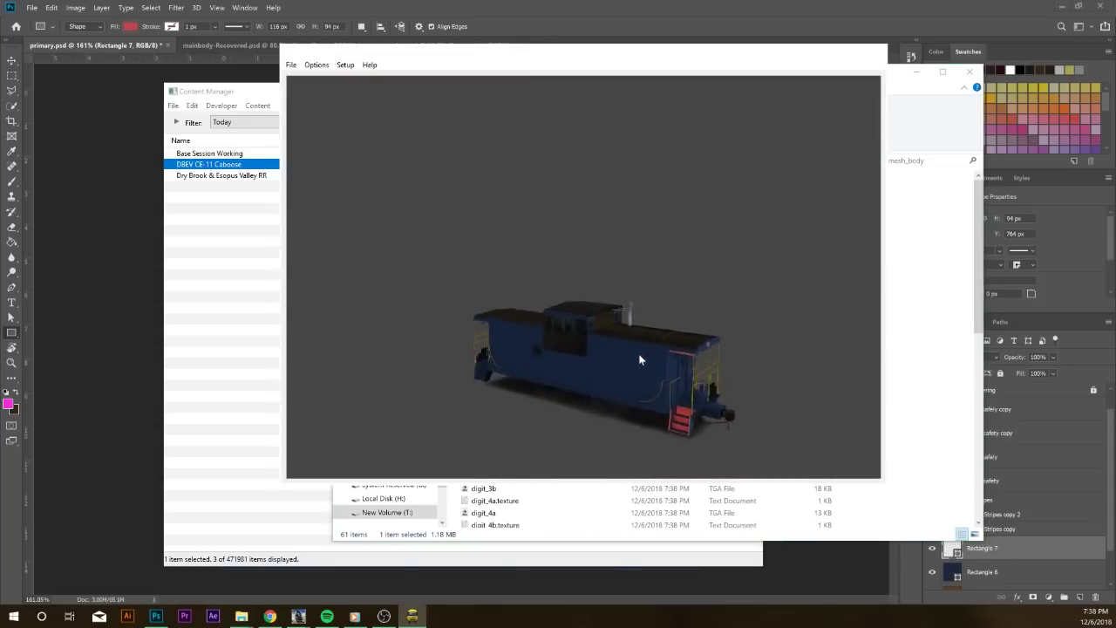
drag(639, 368, 665, 415)
drag(678, 413, 636, 180)
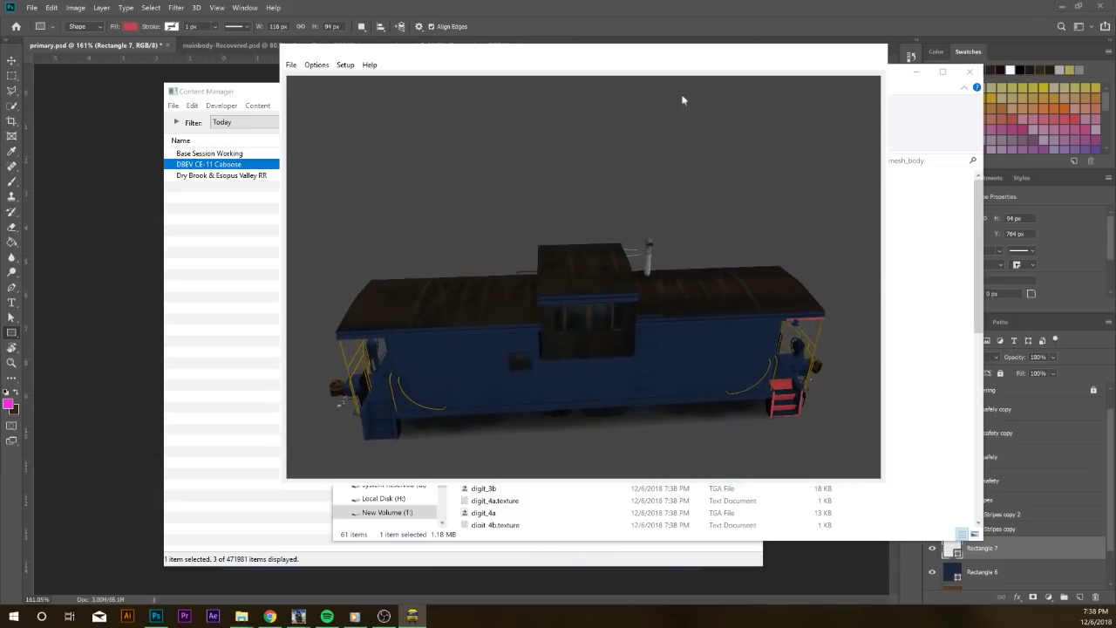
drag(813, 70, 809, 91)
drag(720, 104, 631, 108)
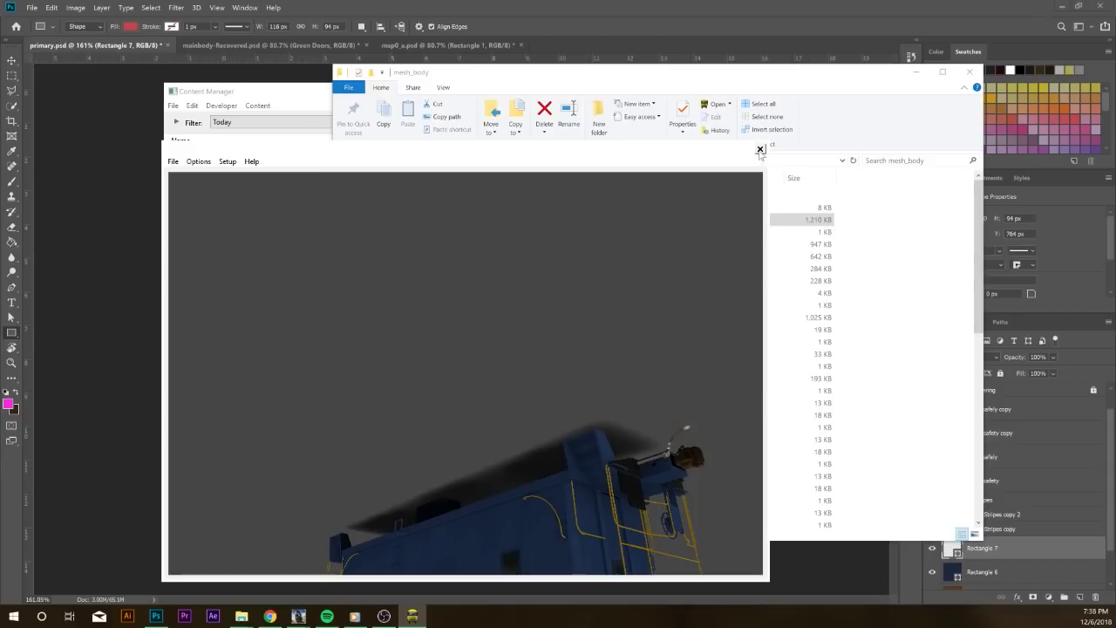
click(760, 150)
Find the primary and secondary TGA textures in the mesh_body folder and select secondary
scroll(559, 287, down, 5)
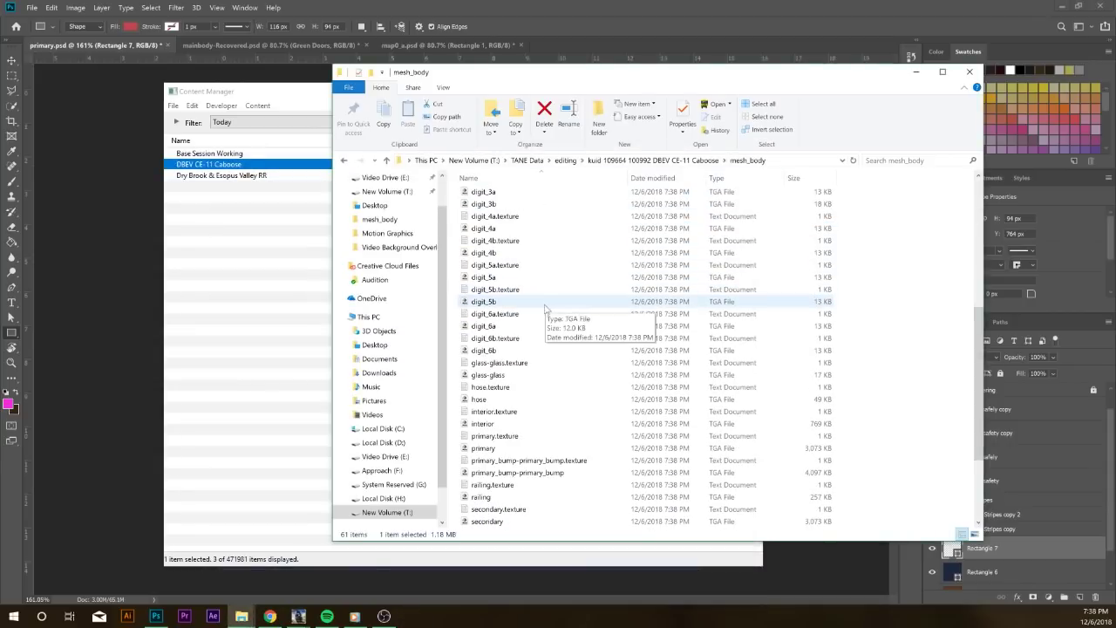
scroll(545, 307, down, 3)
click(521, 325)
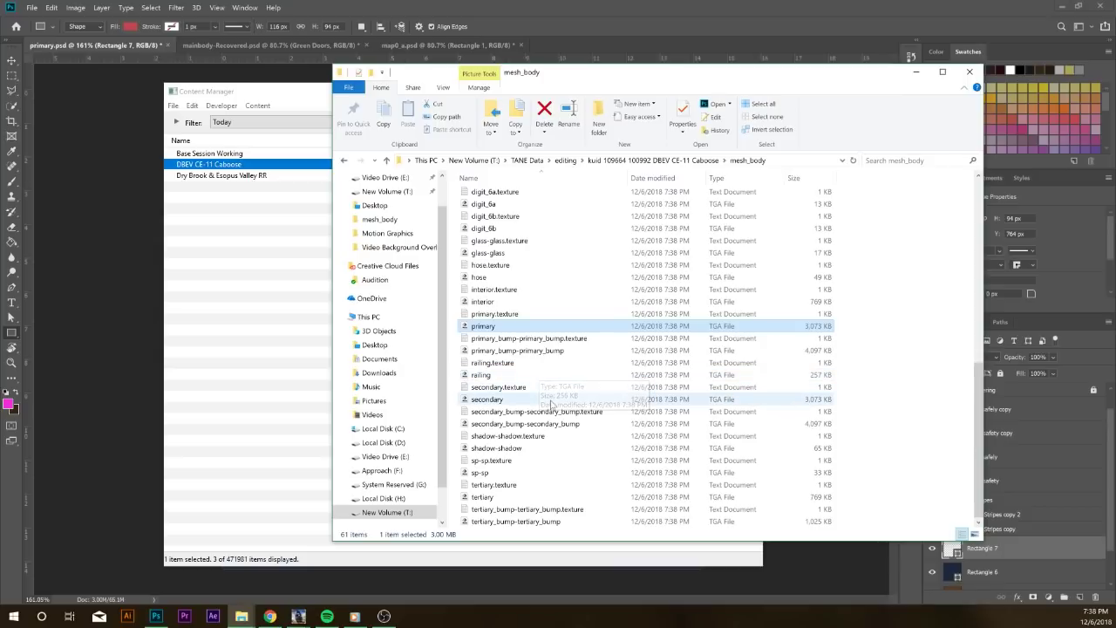
click(515, 399)
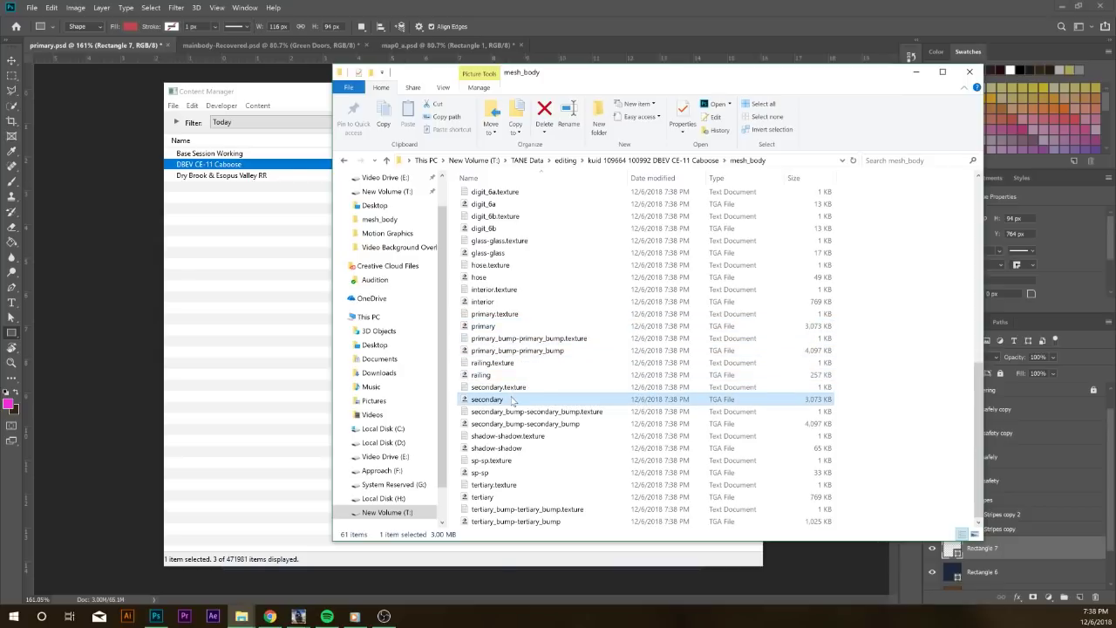
Switch to Photoshop, hide the navy Rectangle 6 layer in primary.psd and delete the red Rectangle 7 layer
key(alt+Tab)
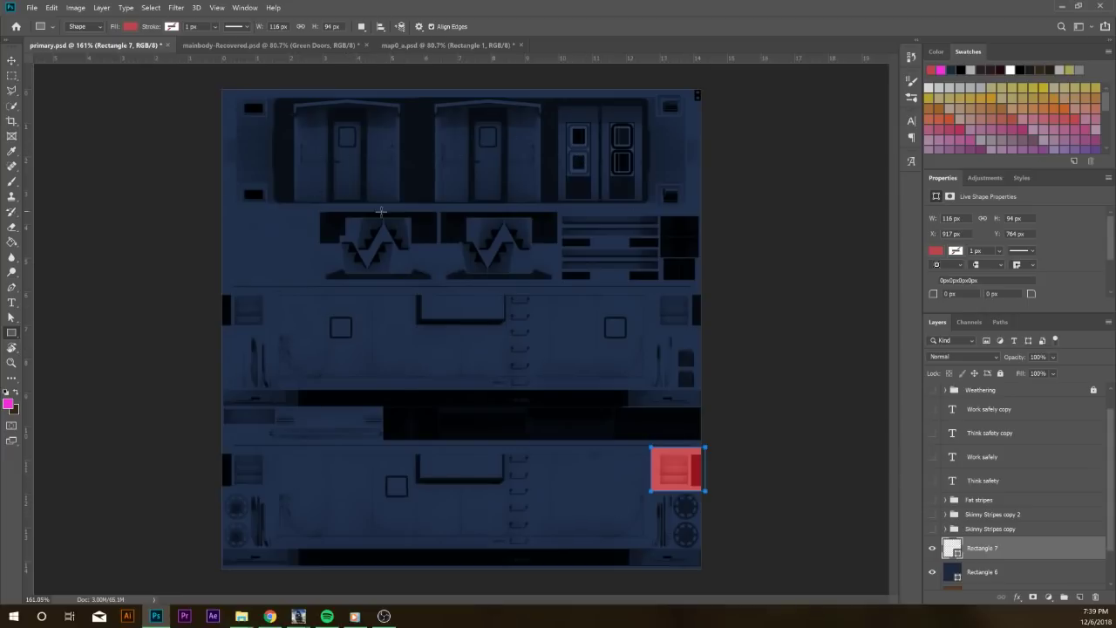
click(933, 572)
drag(971, 557, 1097, 600)
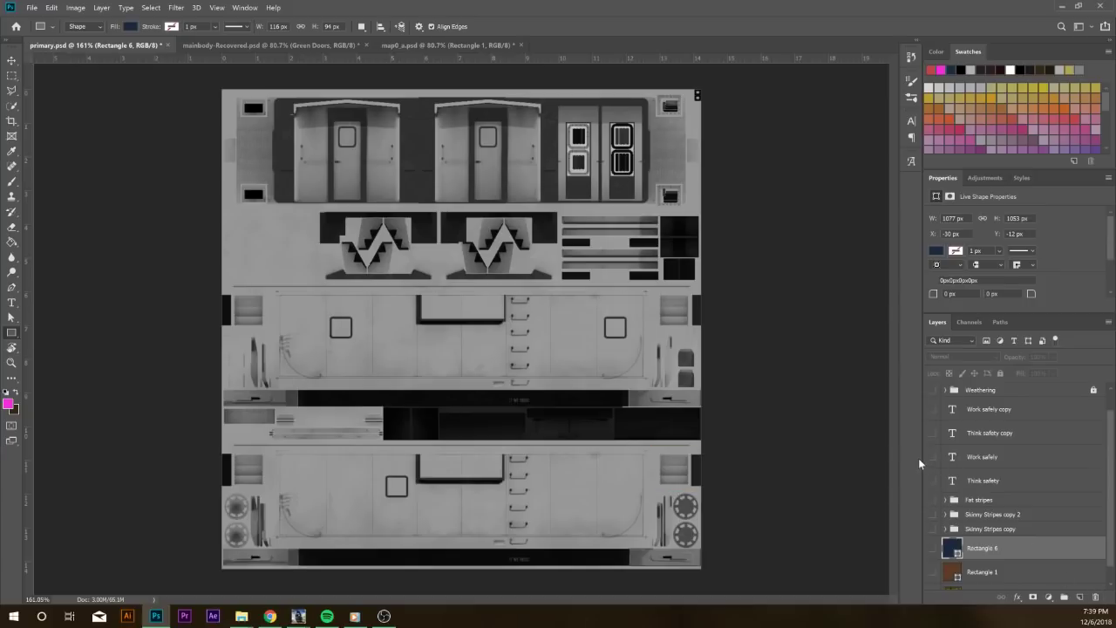
Open secondary.tga from the mesh_body folder in Photoshop
mouse_move(242, 616)
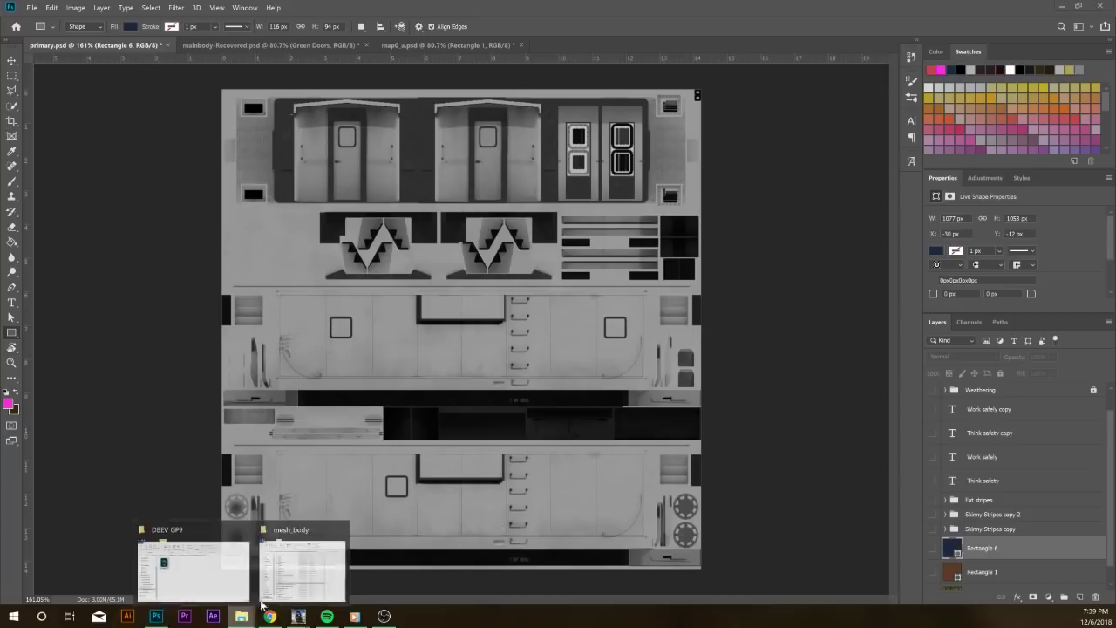
click(301, 567)
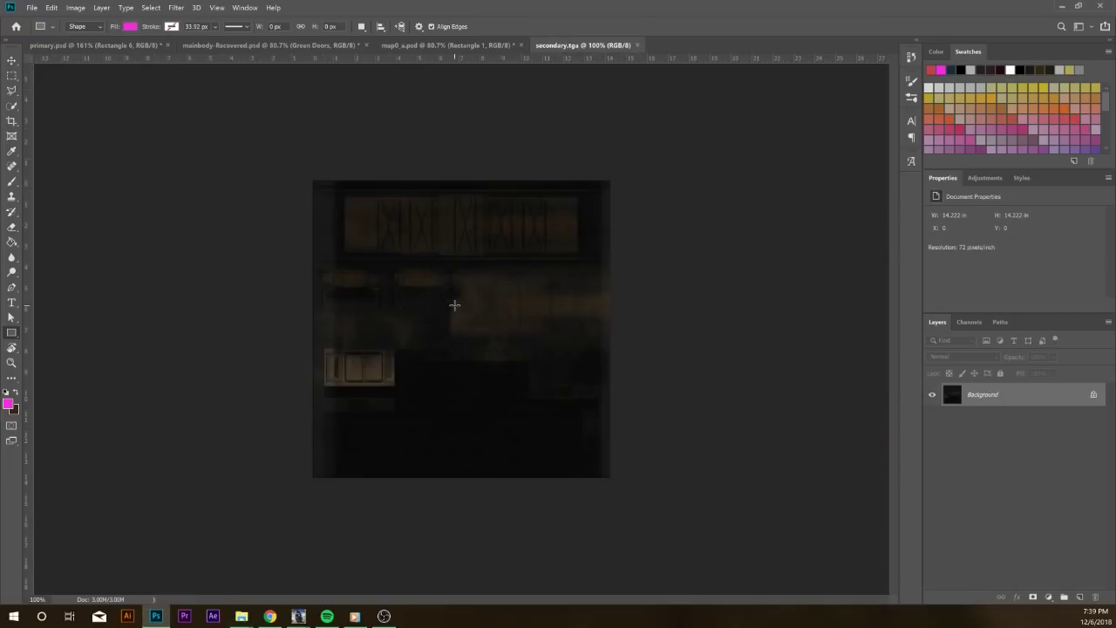
scroll(454, 305, up, 3)
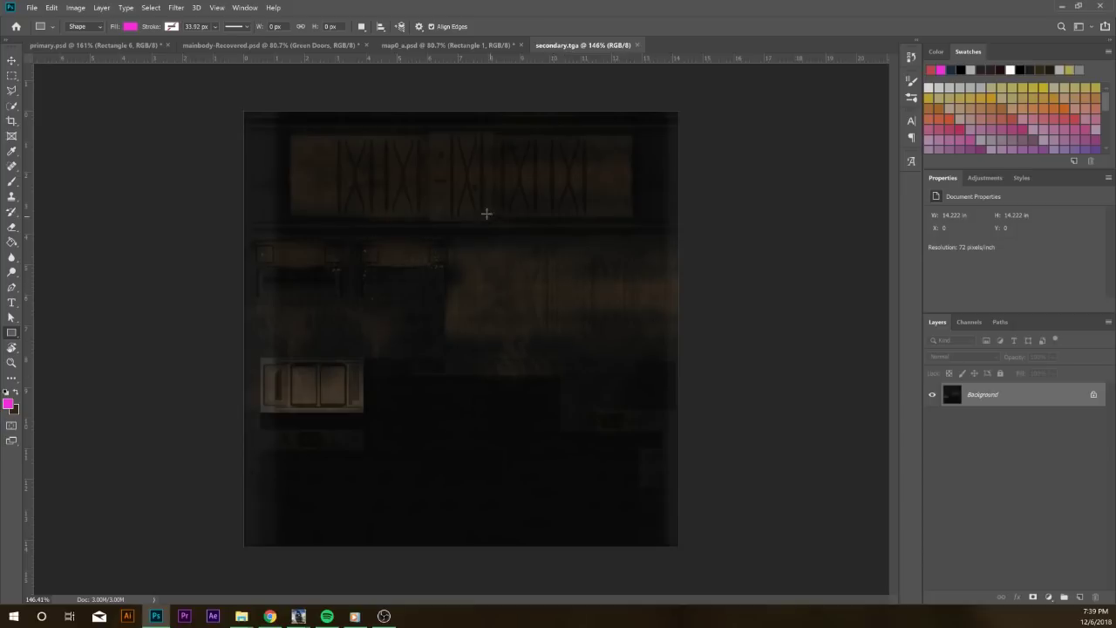
Draw a magenta rectangle about 1123 by 307 px over the upper part of secondary.tga and move it to about X 664, Y 651 px
drag(209, 98, 688, 228)
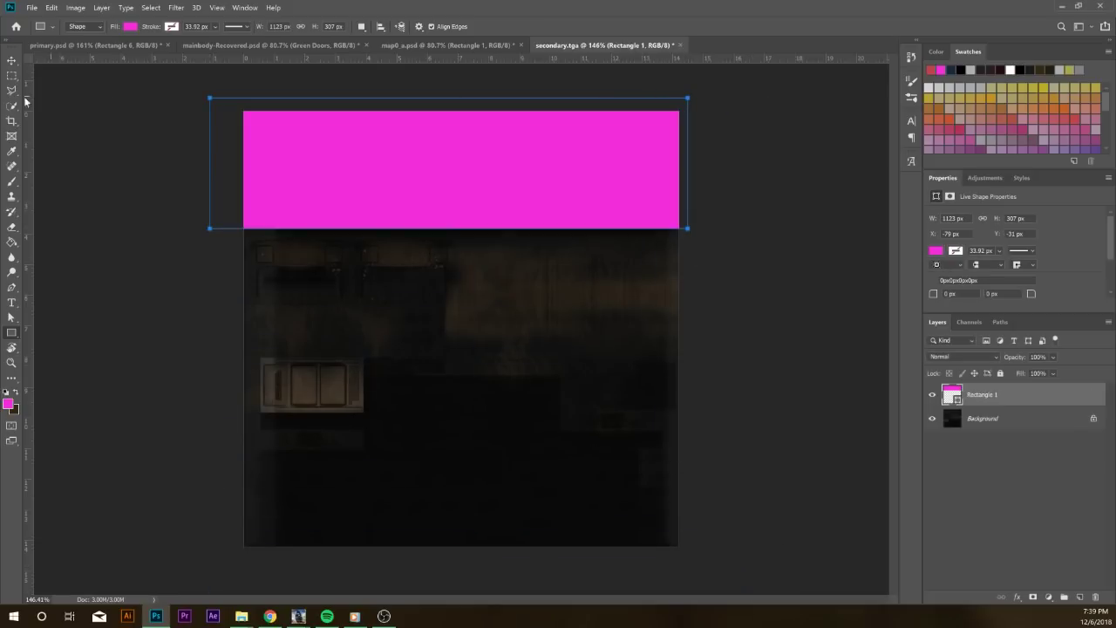
click(12, 60)
drag(414, 194, 629, 329)
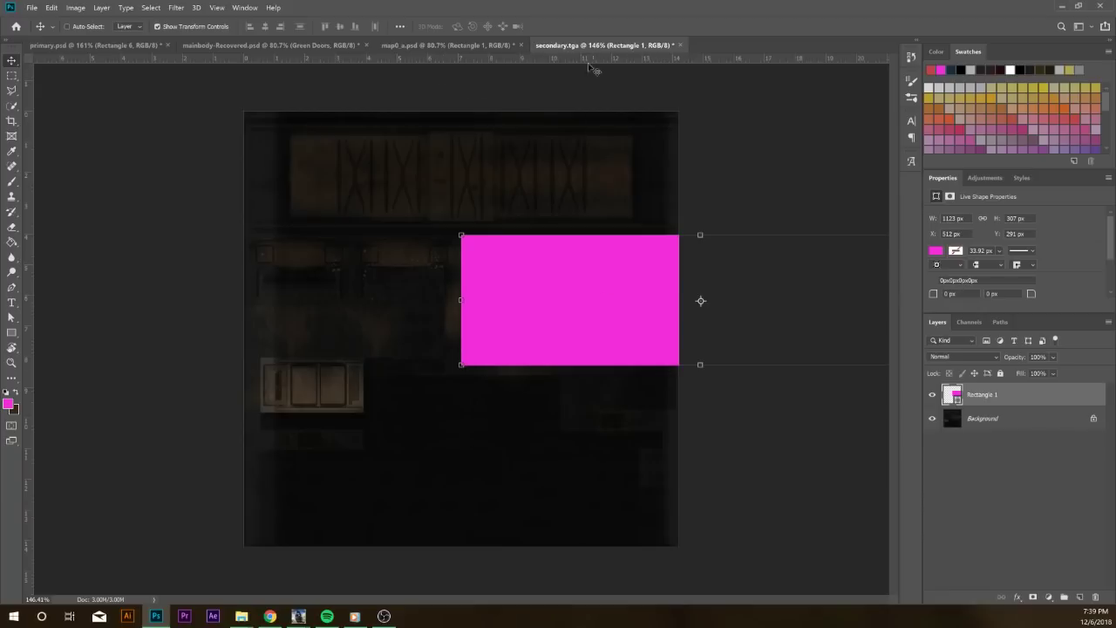
drag(594, 326, 663, 471)
Hide the magenta Rectangle 1 layer and examine the roof and window areas of the secondary texture up close
click(931, 395)
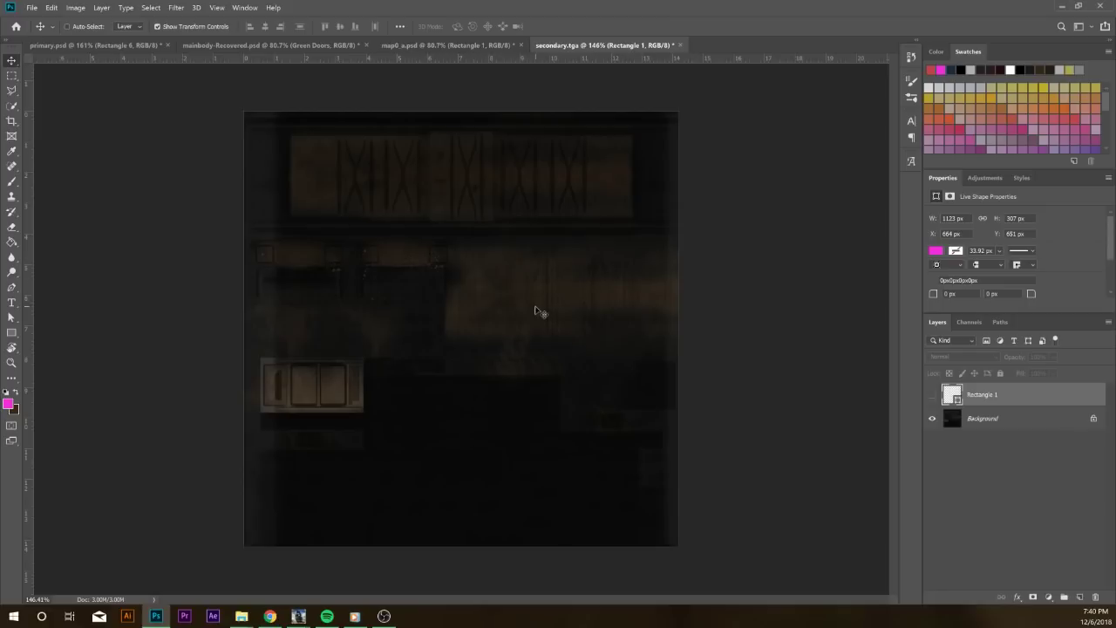
scroll(536, 312, up, 2)
scroll(548, 274, up, 1)
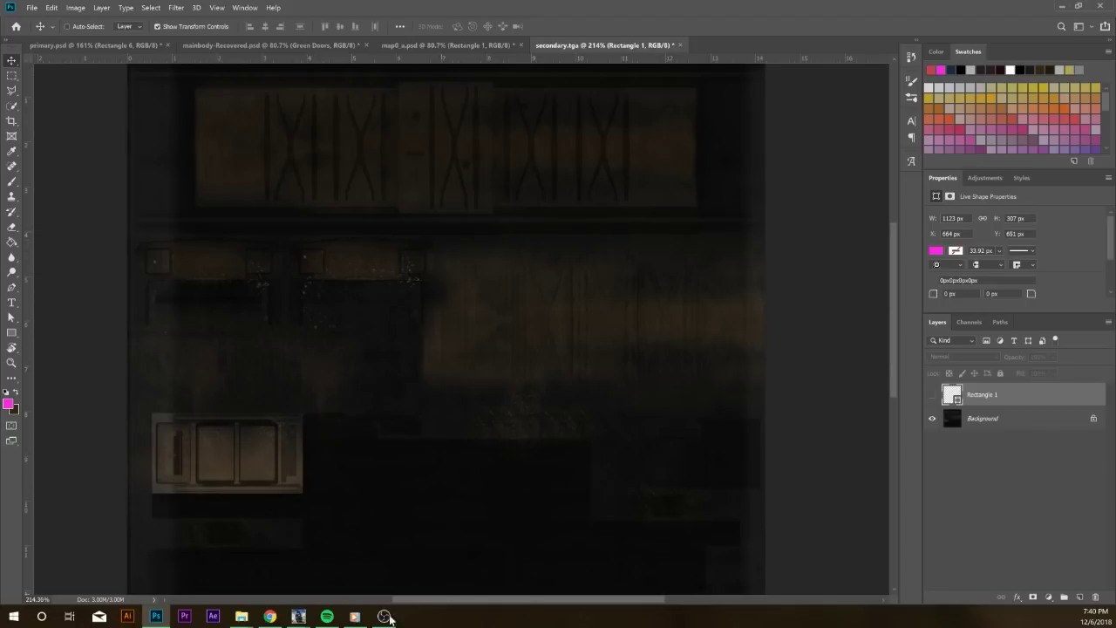
Show the magenta Rectangle 1 layer in secondary.tga and move the rectangle to about X 497, Y 290 px
click(930, 394)
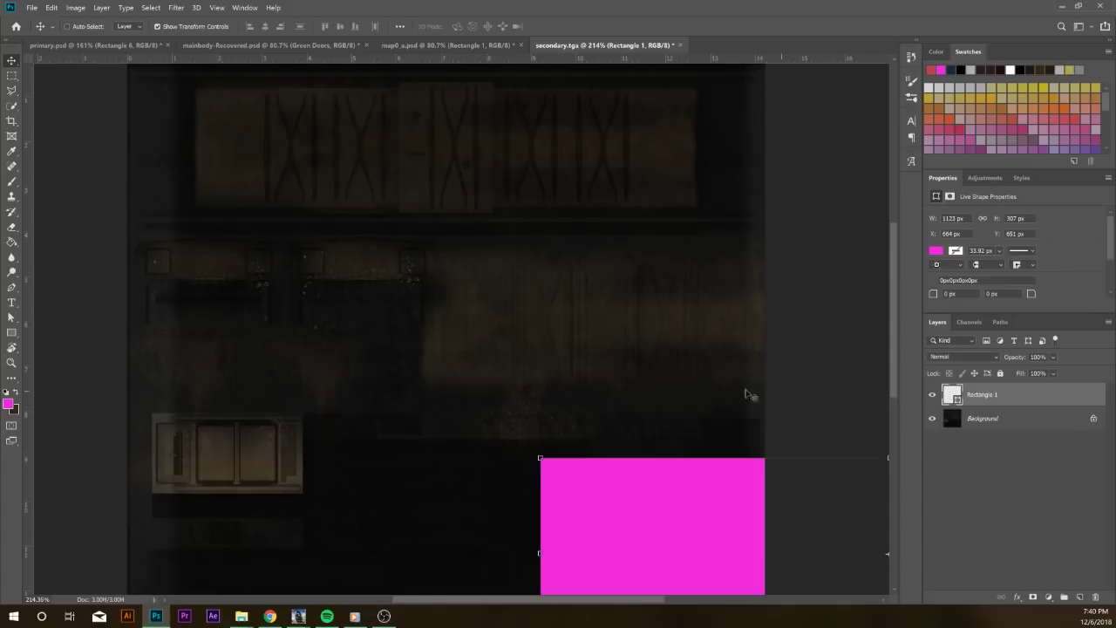
drag(663, 533, 558, 307)
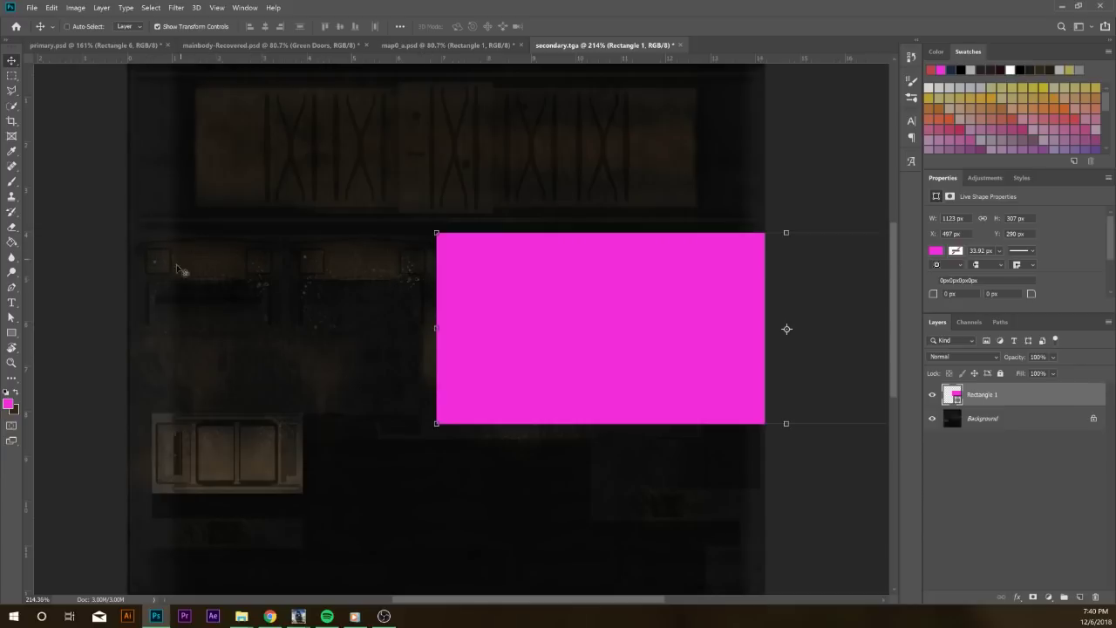
drag(535, 334, 535, 332)
Check the mesh_body folder's path in File Explorer and return to Photoshop
click(31, 7)
click(31, 7)
mouse_move(249, 610)
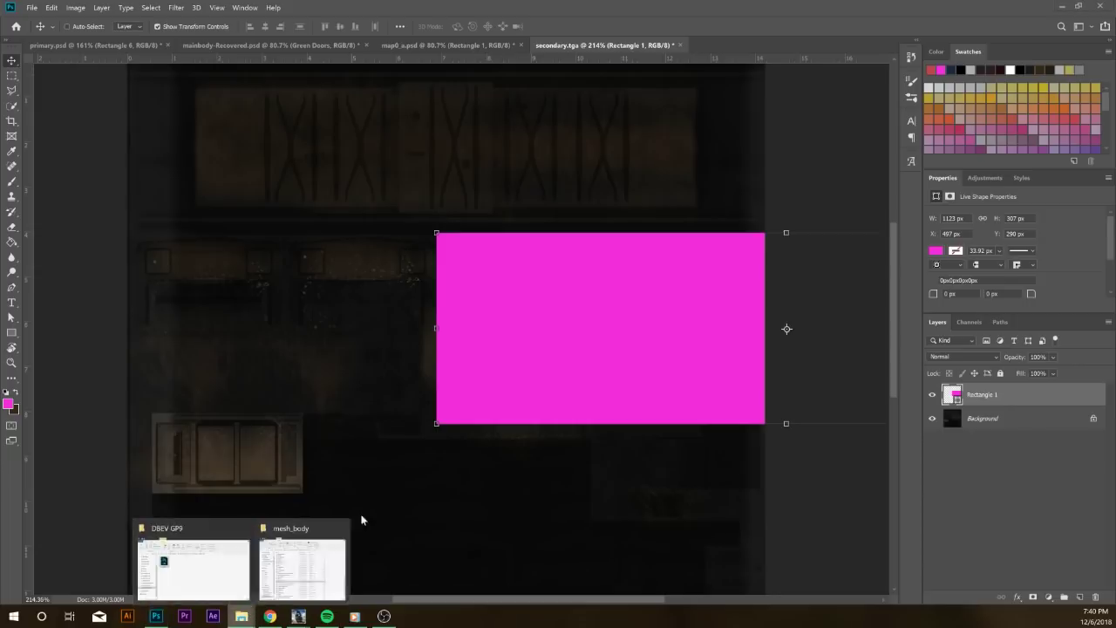
click(304, 567)
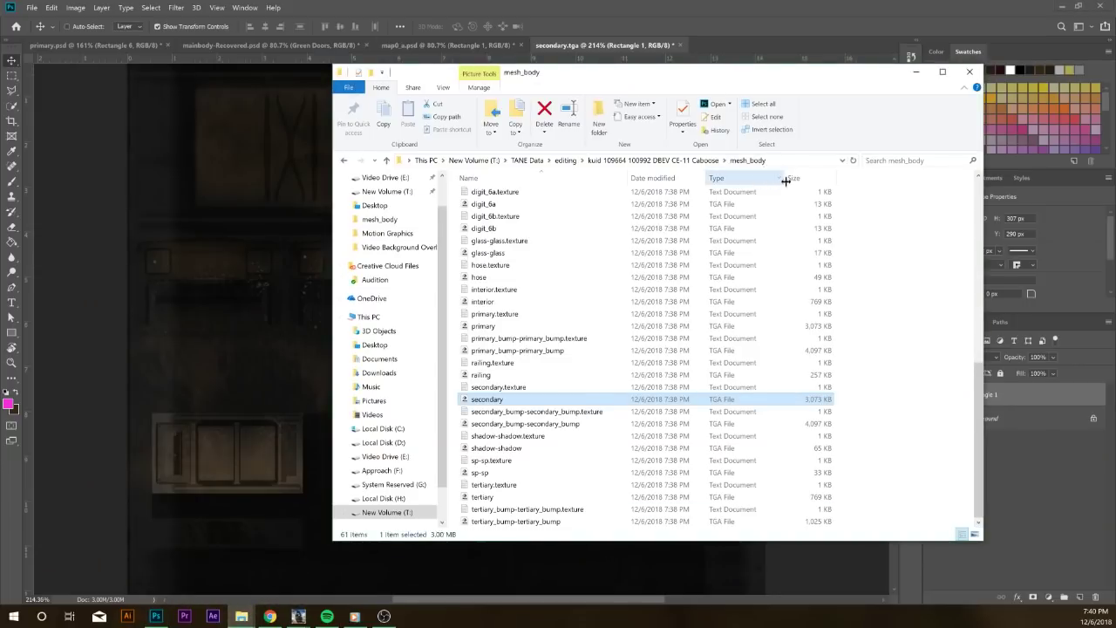
scroll(789, 178, up, 6)
click(803, 162)
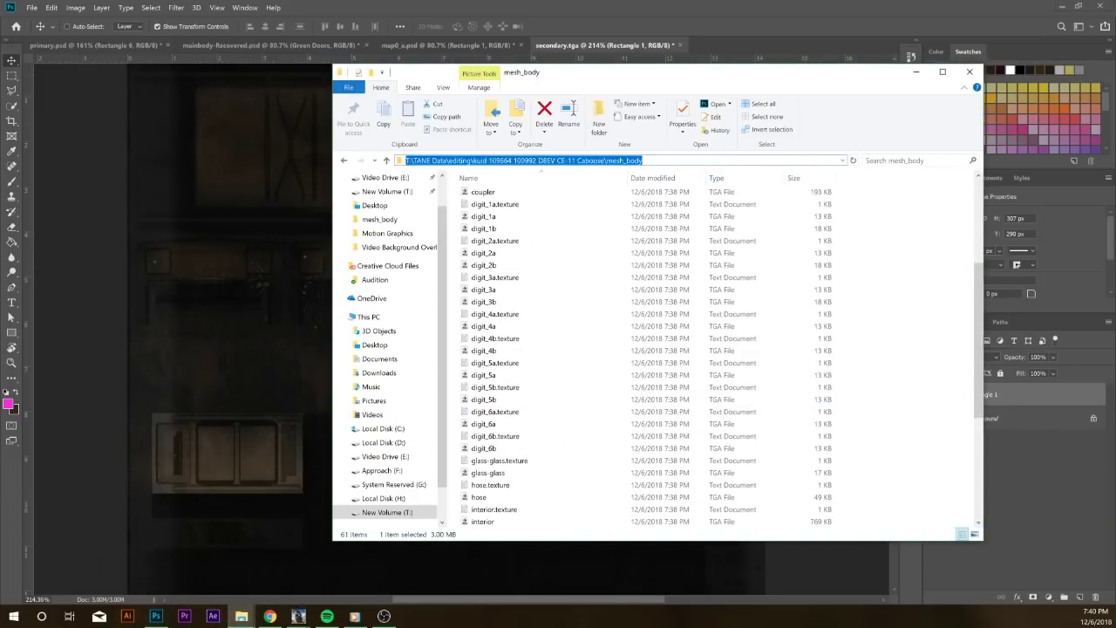
click(760, 5)
Save the test texture as secondary in Targa format at 24 bits/pixel in mesh_body, replacing the existing file
key(ctrl+shift+s)
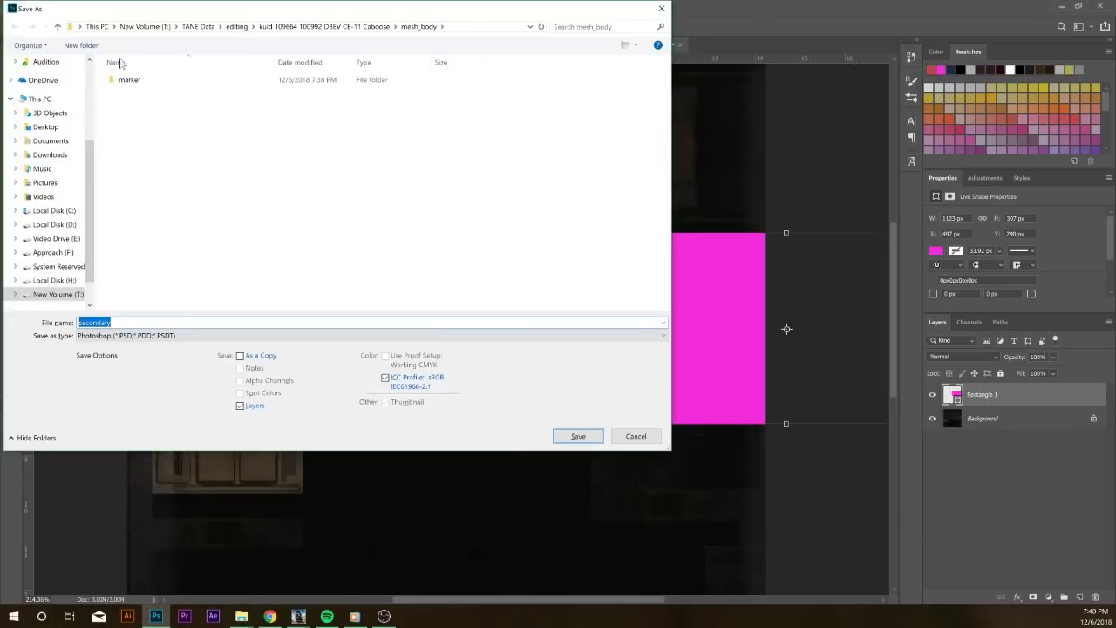
click(463, 28)
key(Escape)
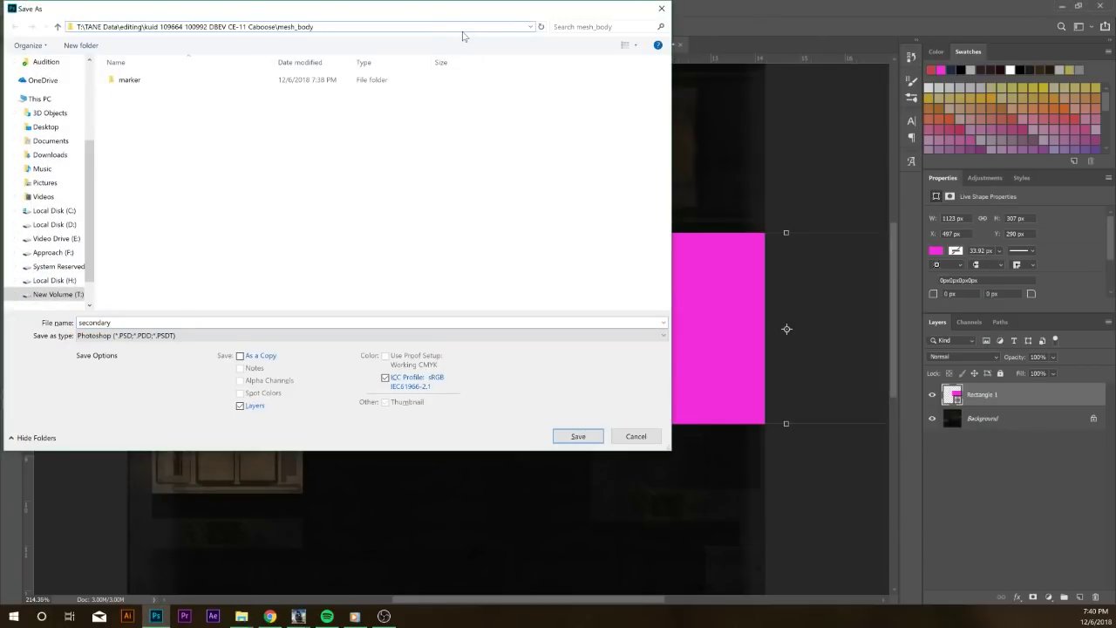
click(139, 335)
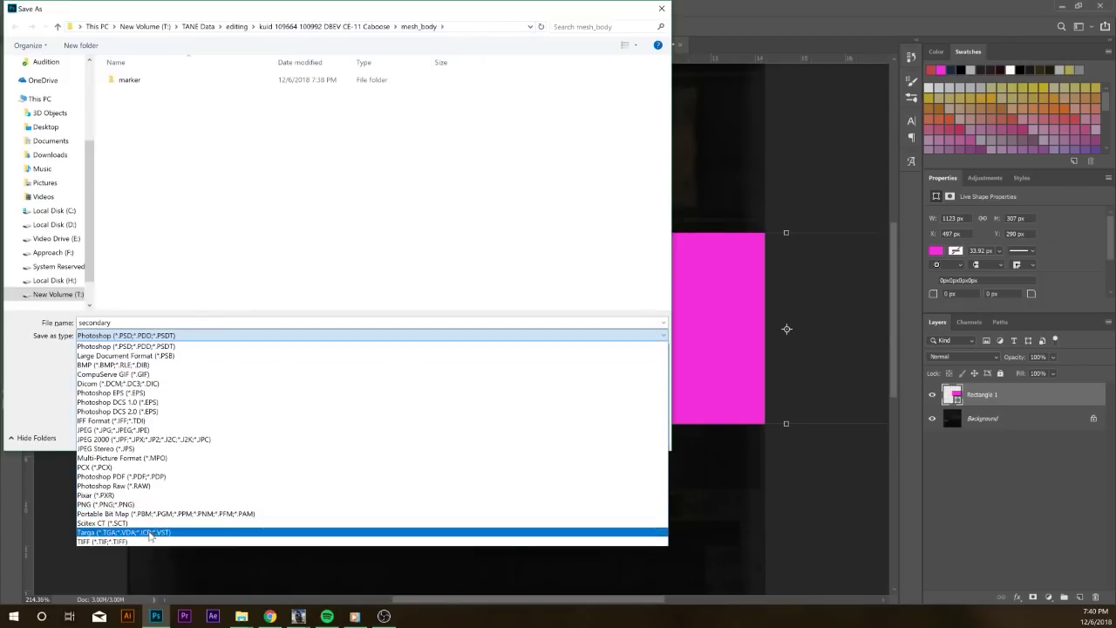
click(157, 532)
click(127, 323)
click(126, 323)
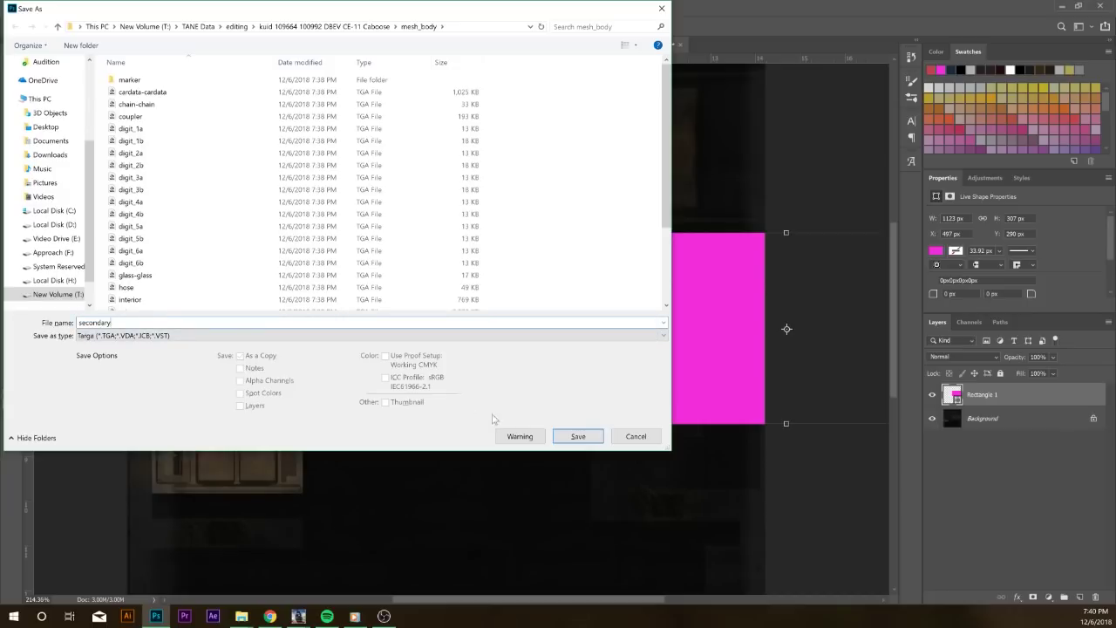
click(579, 437)
click(579, 309)
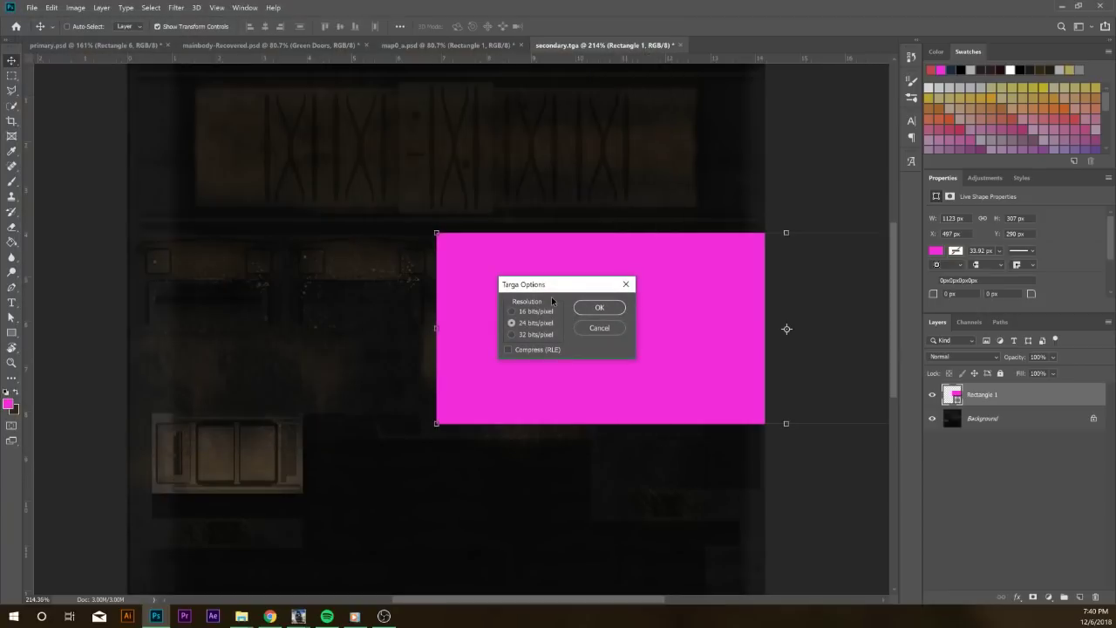
click(598, 308)
Preview the body mesh from the mesh_body folder and examine the caboose roof up close for magenta areas
click(242, 616)
click(302, 567)
scroll(523, 253, up, 5)
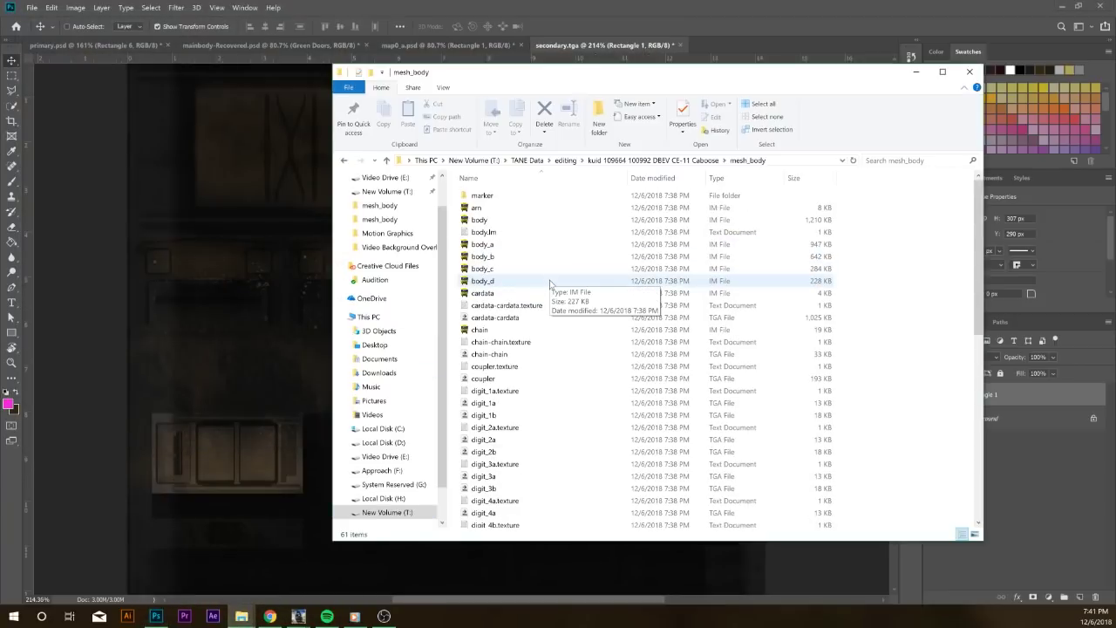
click(520, 223)
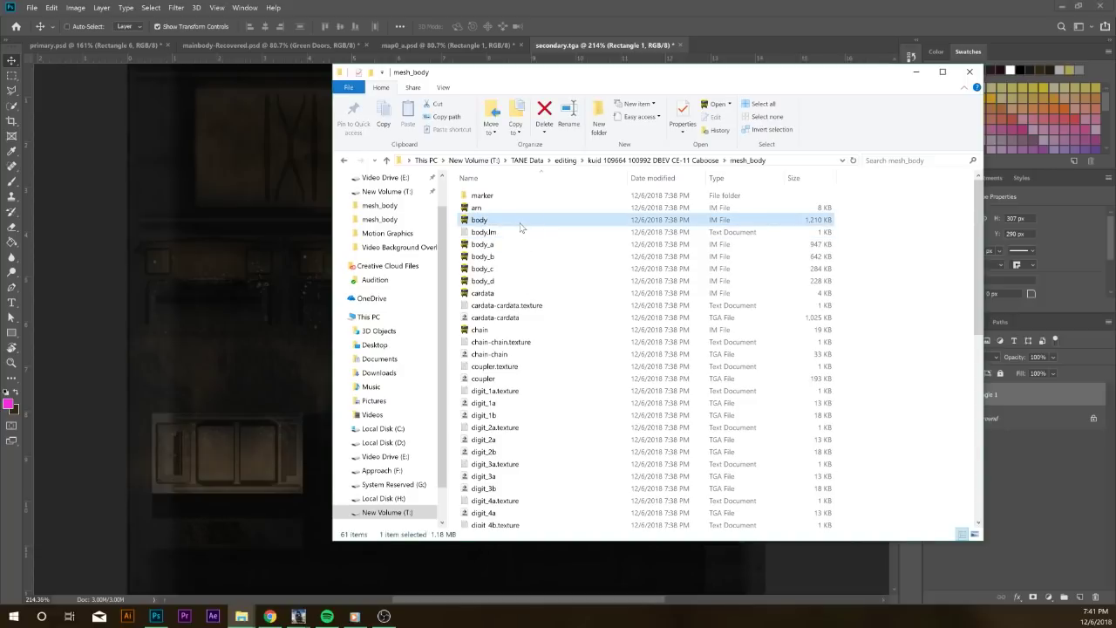
double_click(520, 227)
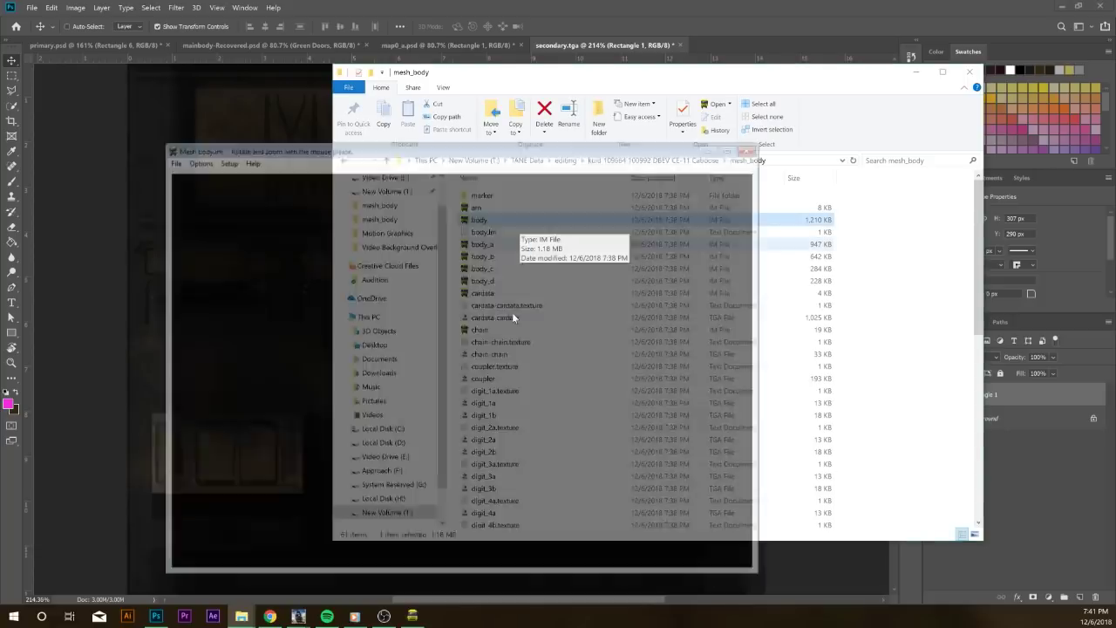
drag(500, 403, 574, 383)
scroll(463, 463, up, 10)
scroll(465, 457, down, 5)
drag(469, 434, 392, 453)
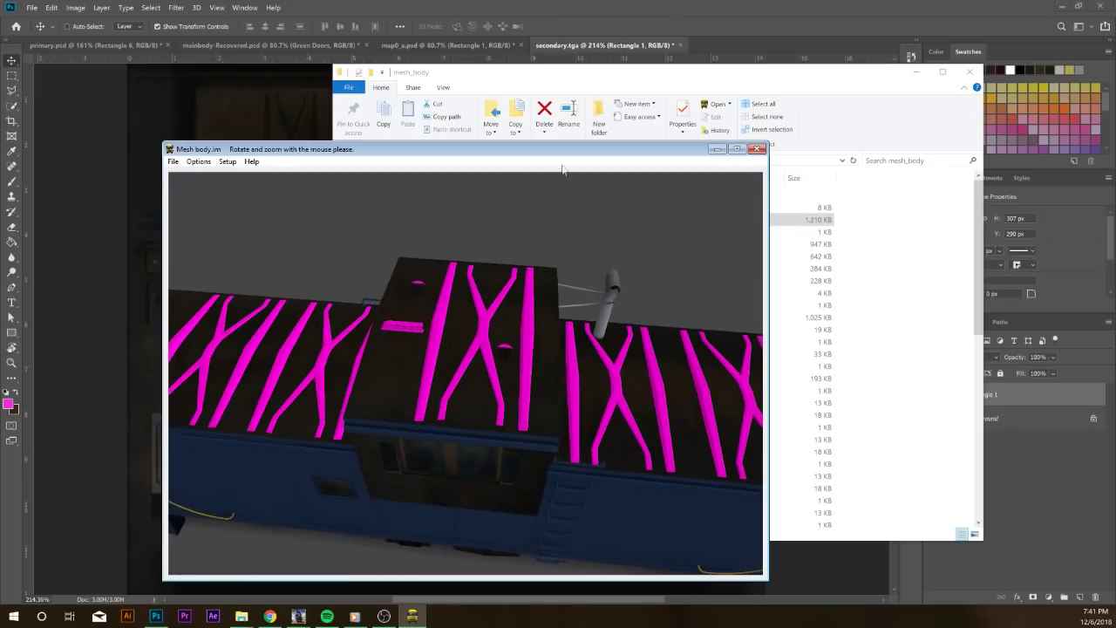
click(757, 150)
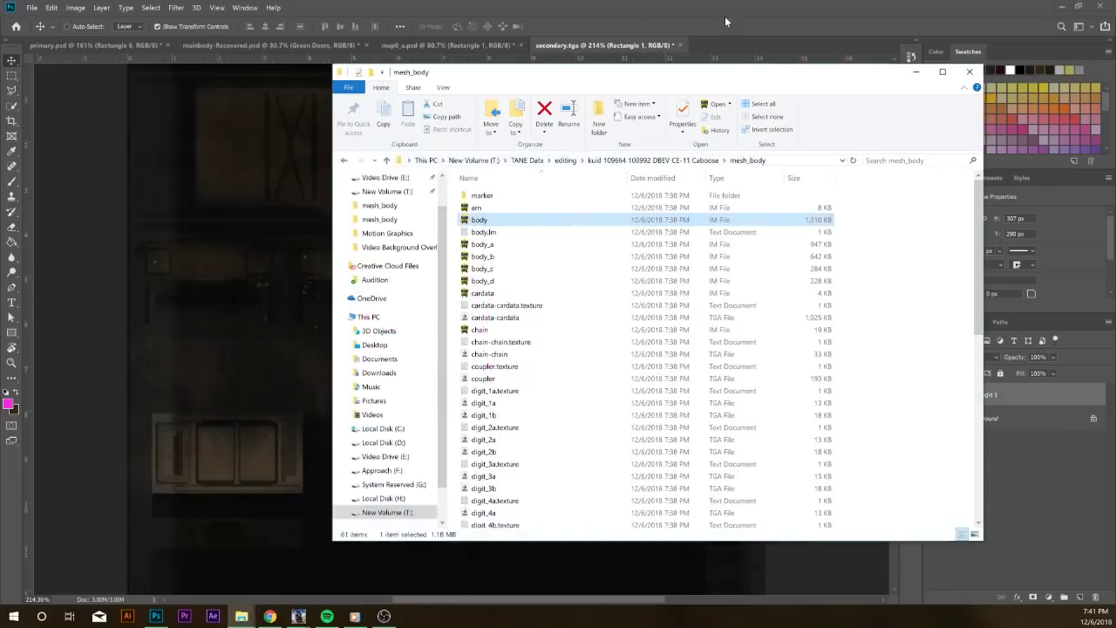
Delete the magenta Rectangle 1 layer in Photoshop and save over secondary.tga in the mesh_body folder
click(725, 15)
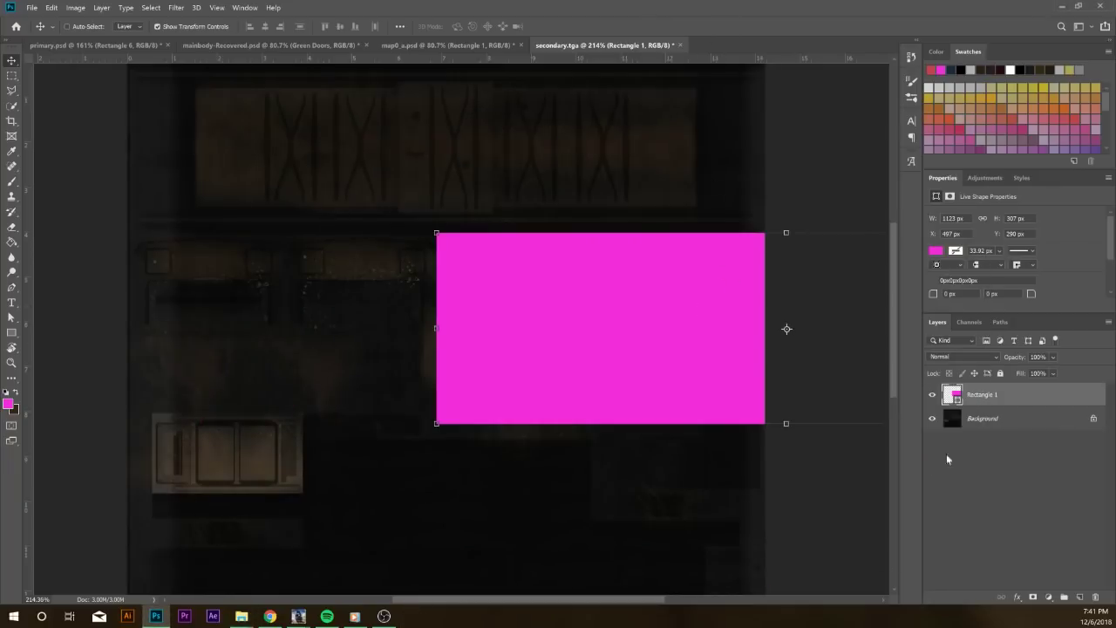
drag(1002, 402, 1096, 597)
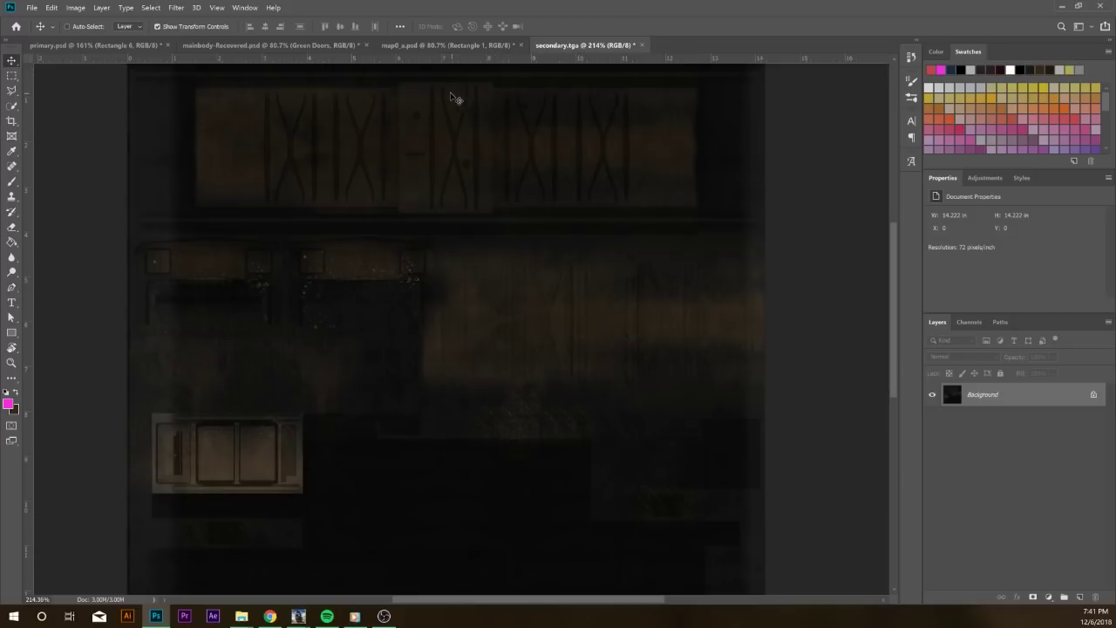
key(ctrl+shift+s)
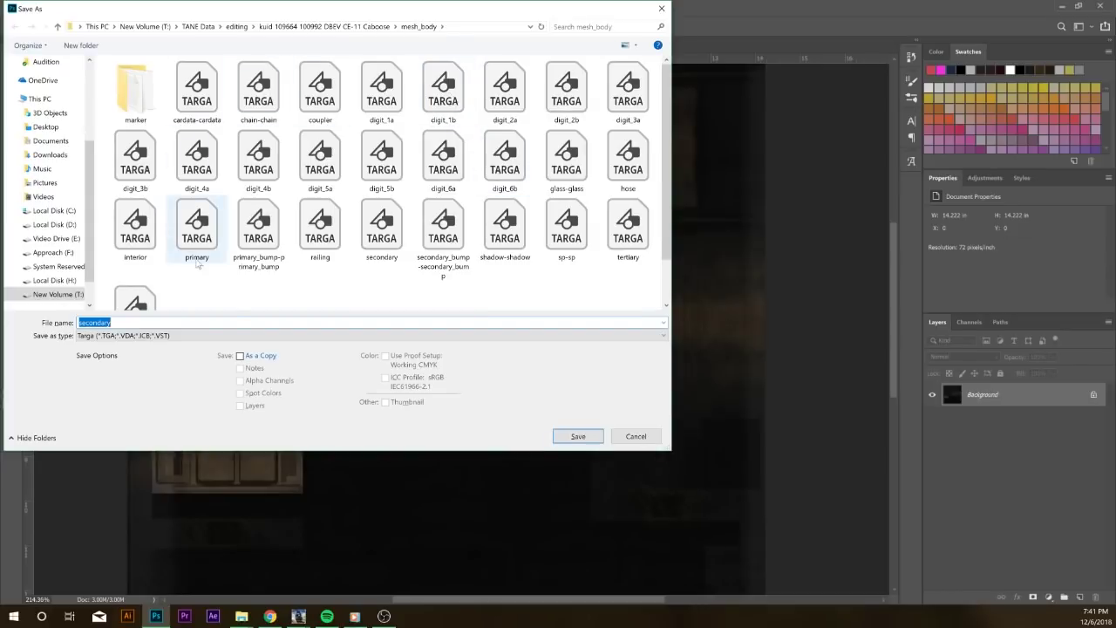
click(483, 26)
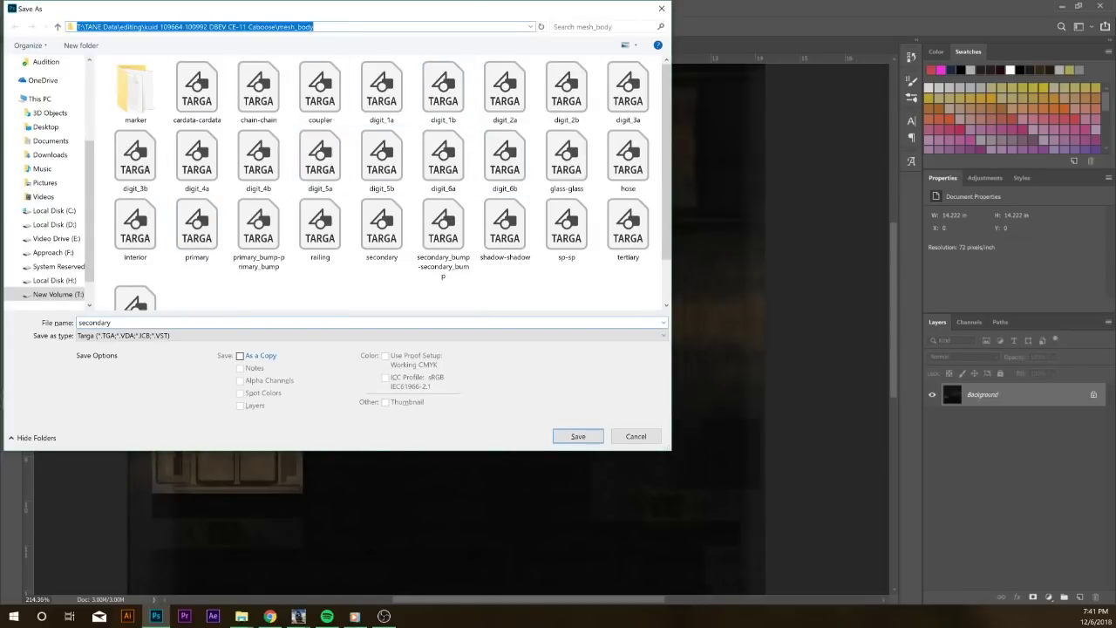
click(482, 26)
key(Escape)
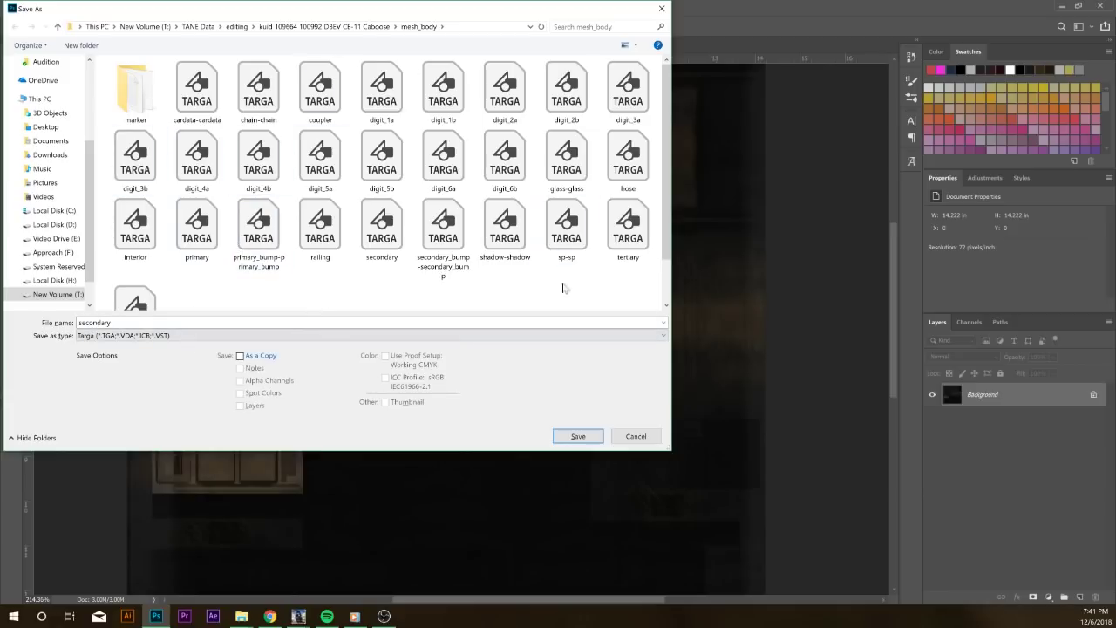
click(468, 21)
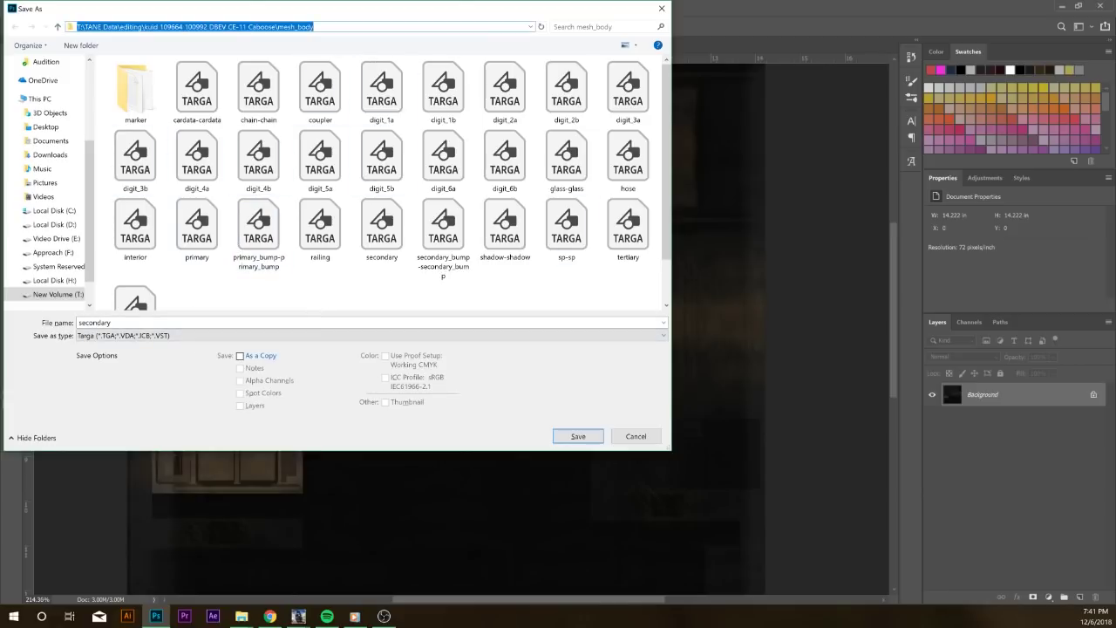
key(Escape)
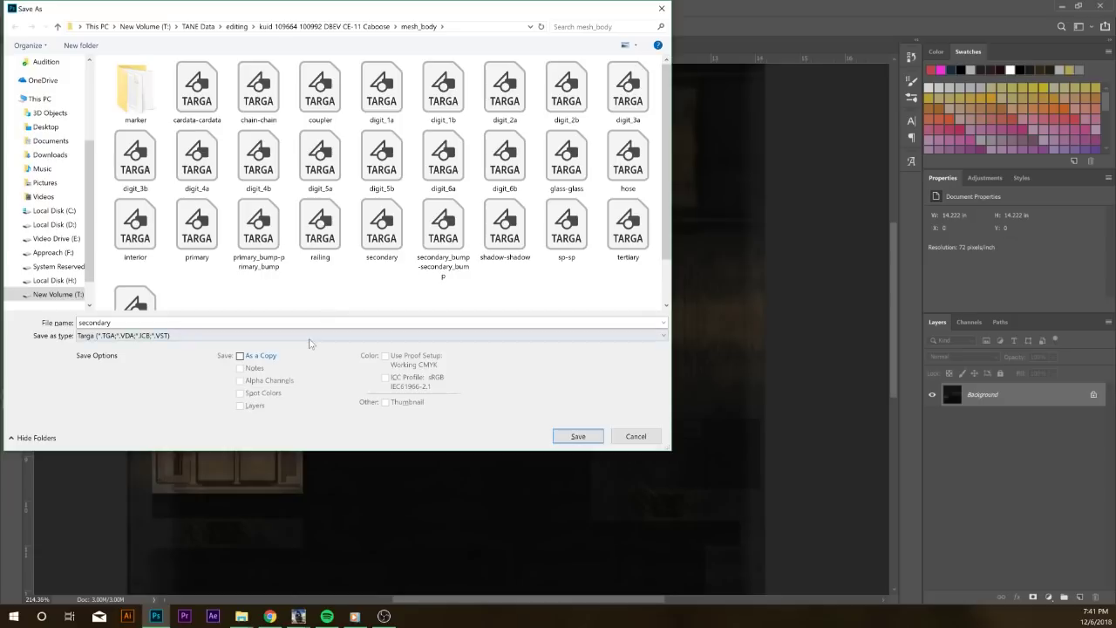
click(571, 438)
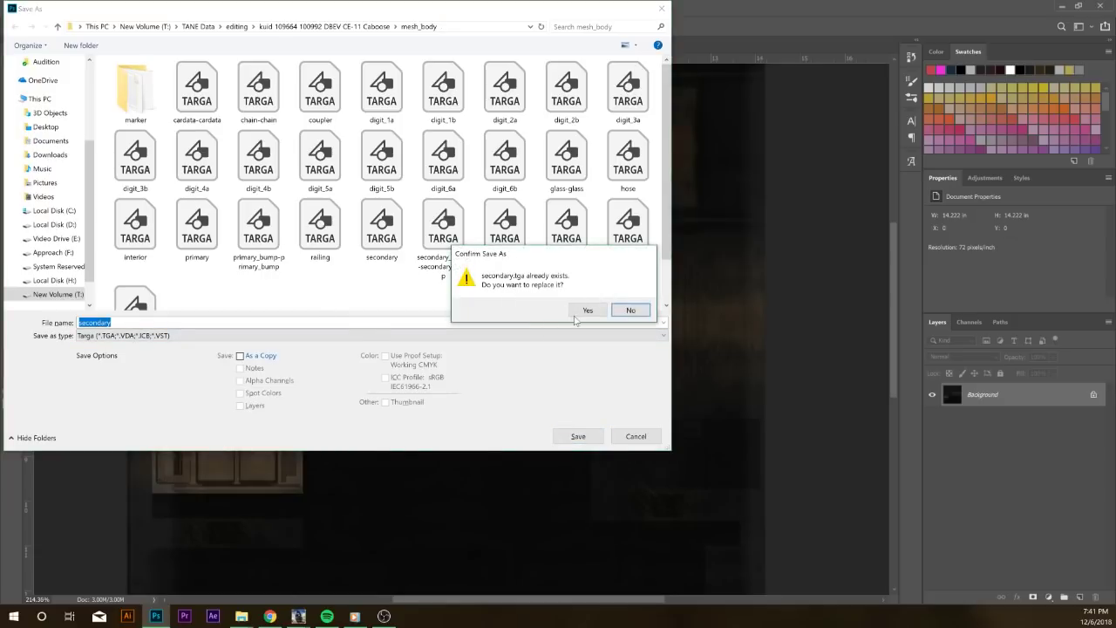
click(587, 310)
click(593, 307)
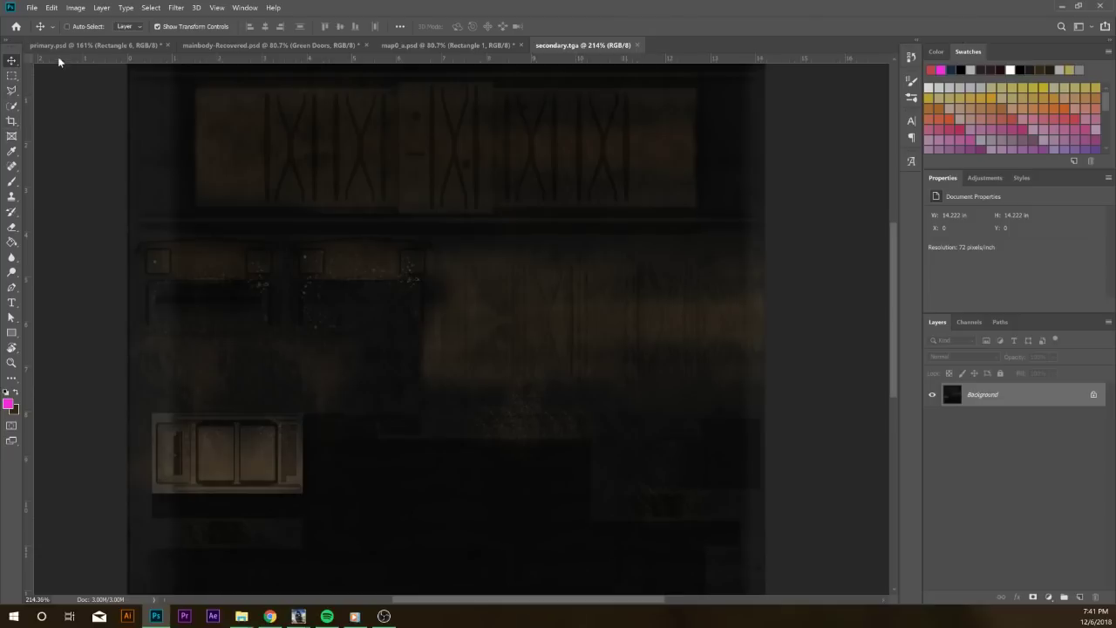
Switch to primary.psd and show the Rectangle 6 layer and the Skinny Stripes copy and Skinny Stripes copy 2 groups
click(87, 44)
click(254, 48)
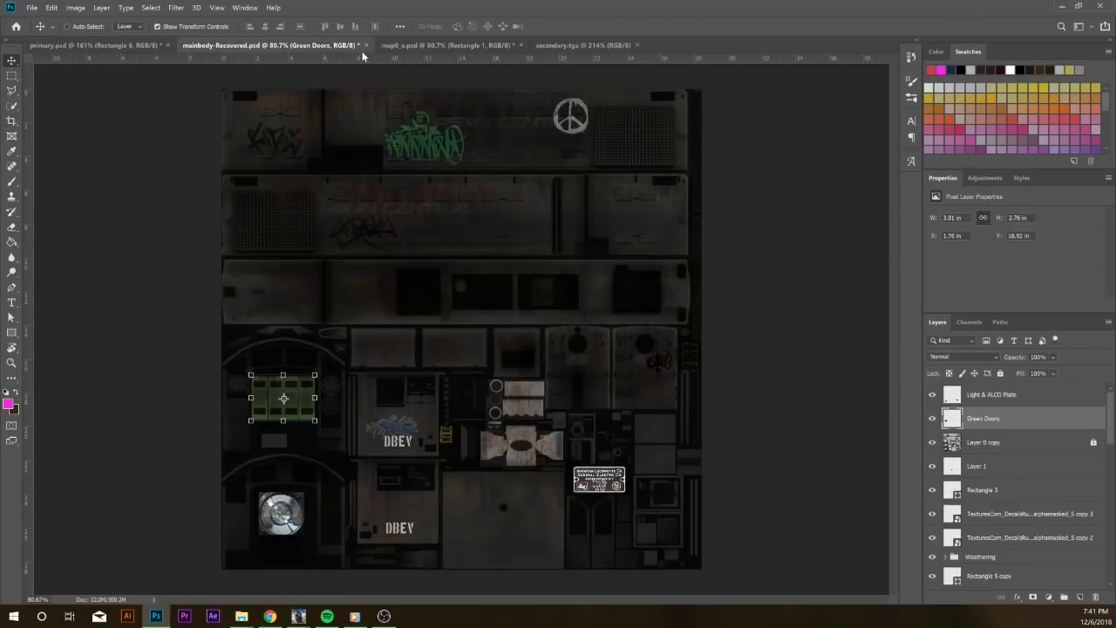
click(445, 45)
click(117, 46)
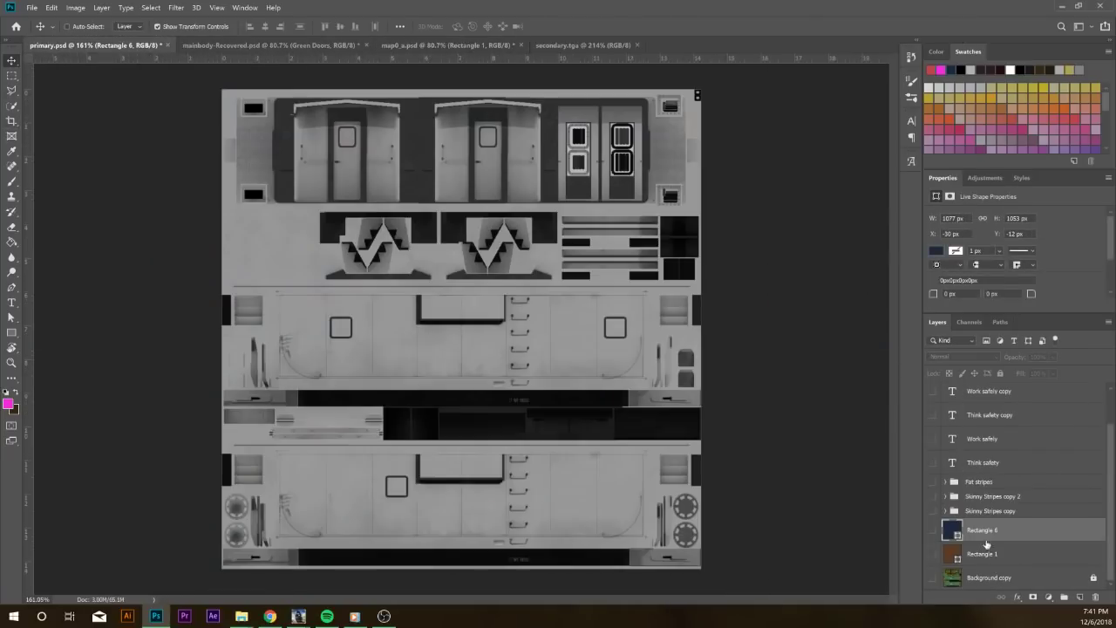
click(932, 530)
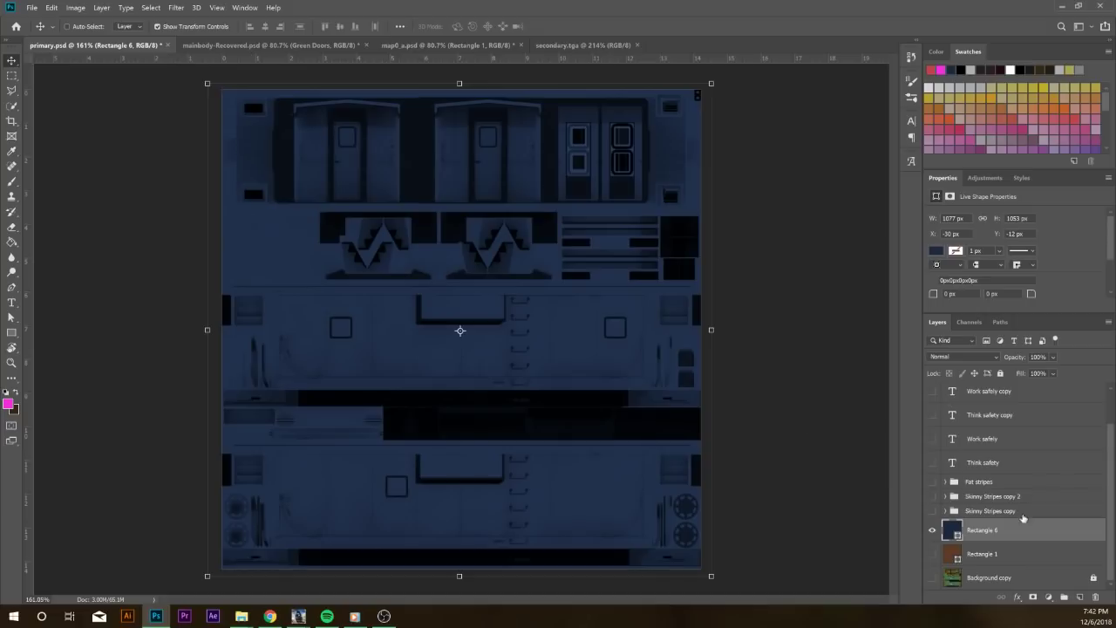
click(932, 511)
click(932, 496)
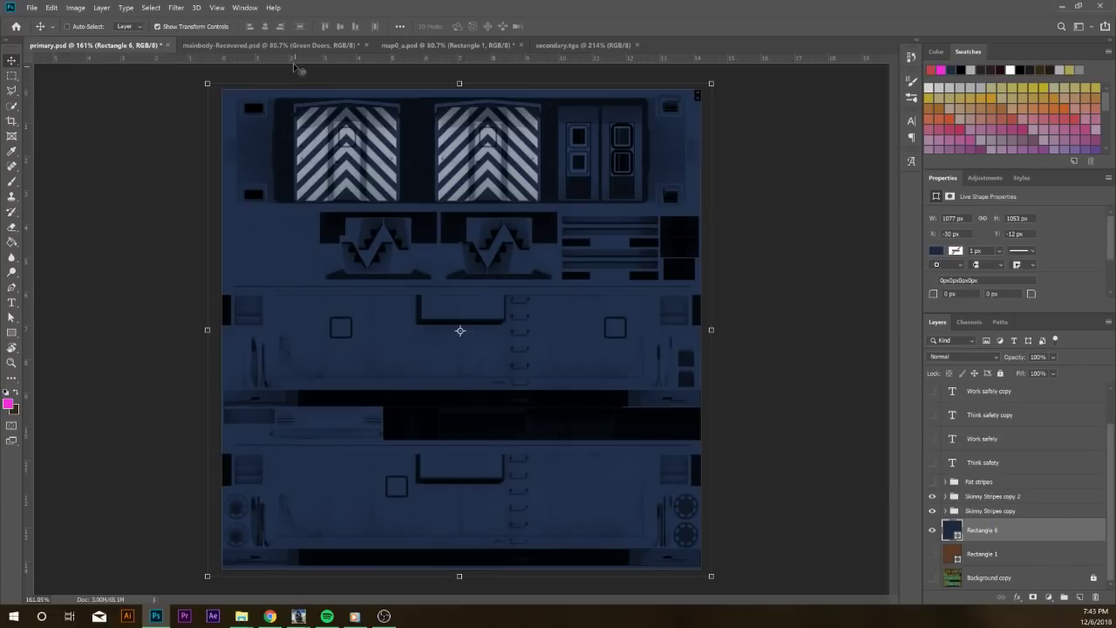
Look through the mainbody-Recovered.psd and map0_a.psd textures and close secondary.tga
click(247, 49)
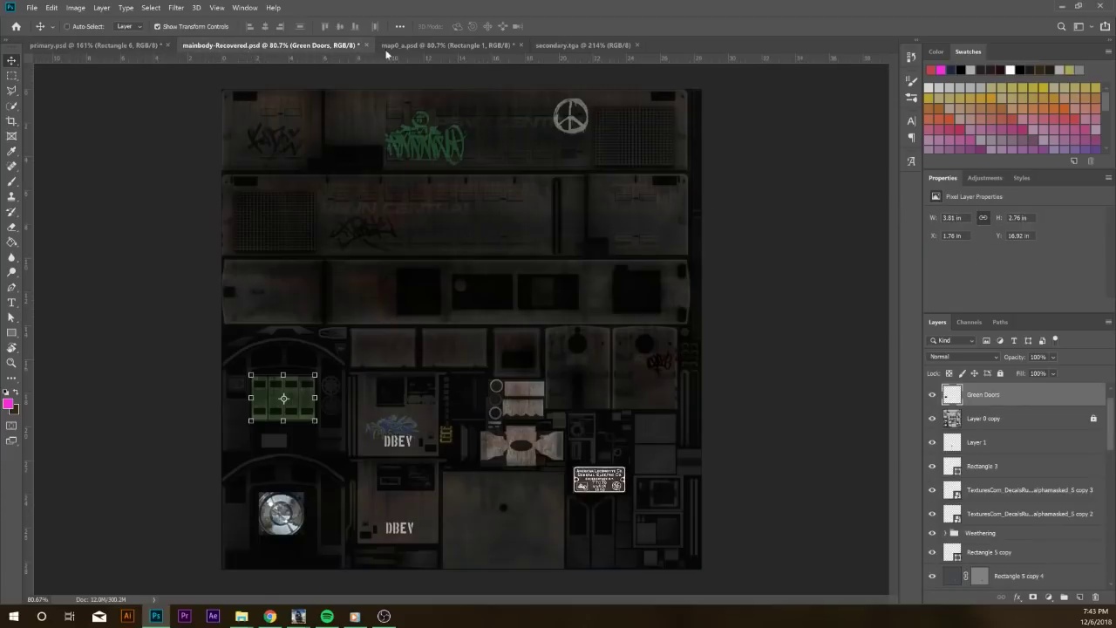
click(445, 49)
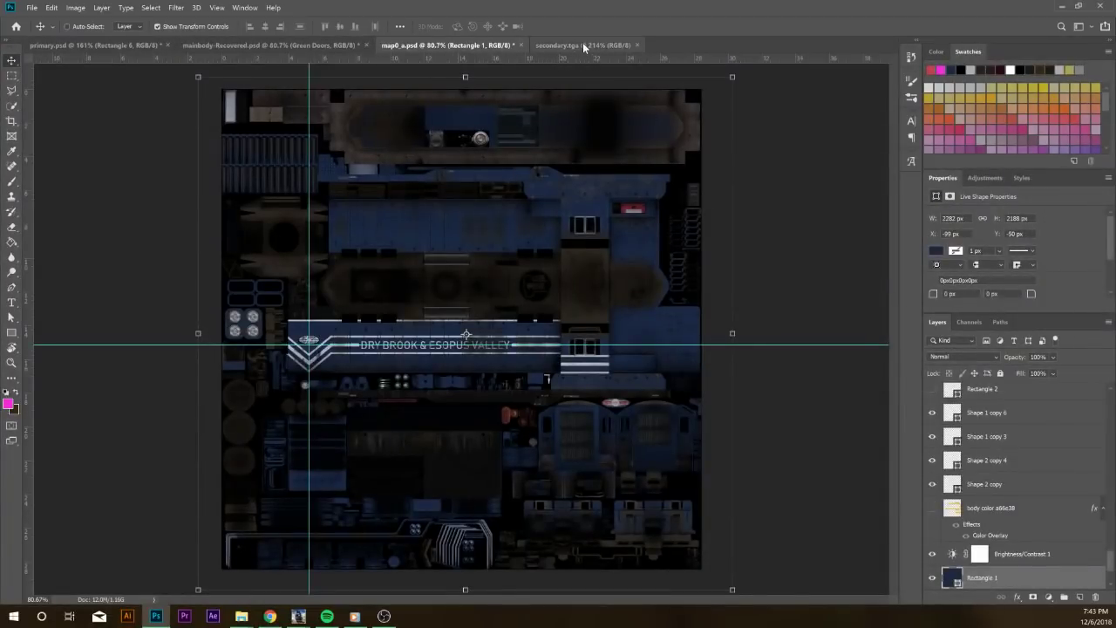
click(586, 45)
click(494, 48)
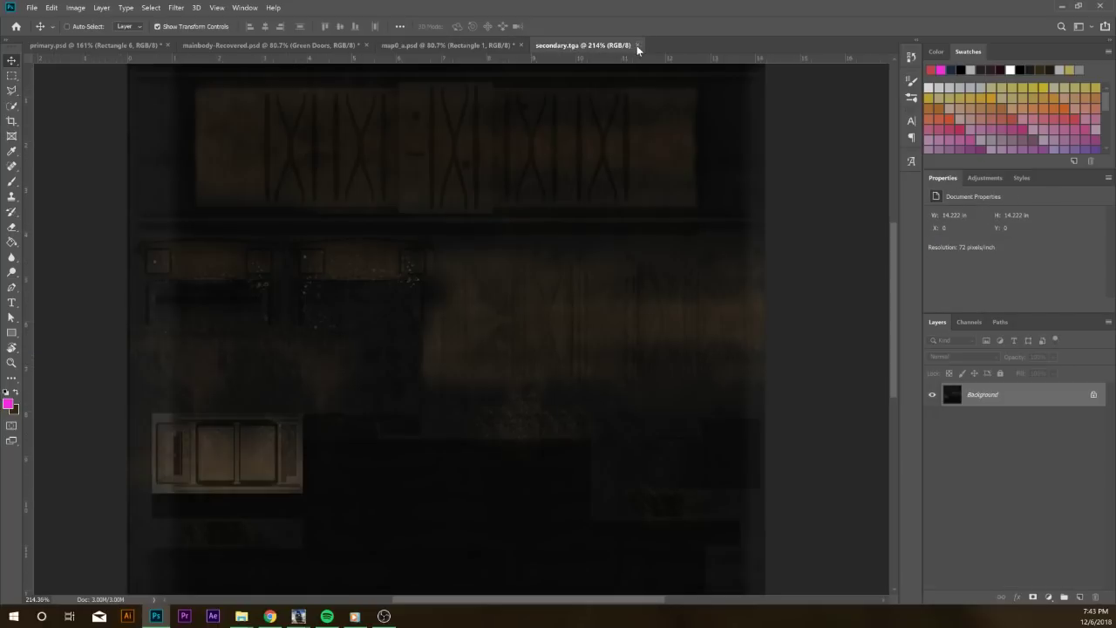
click(636, 45)
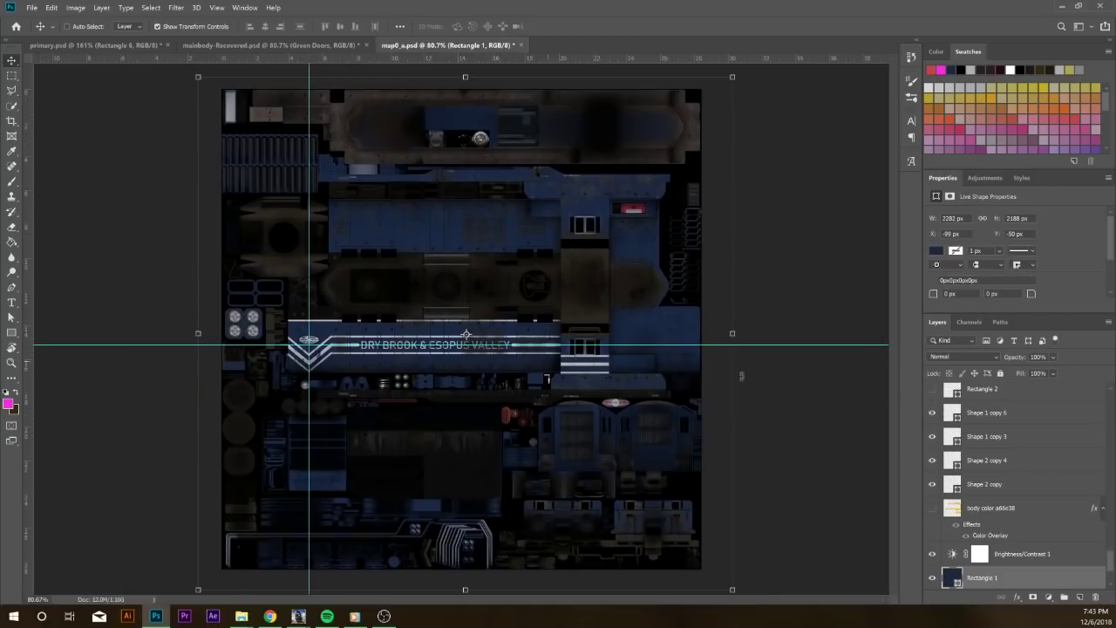
Compare primary.psd with map0_a.psd and move map0_a.psd's horizontal guide up to just above the DRY BROOK & ESOPUS VALLEY side panel
click(141, 44)
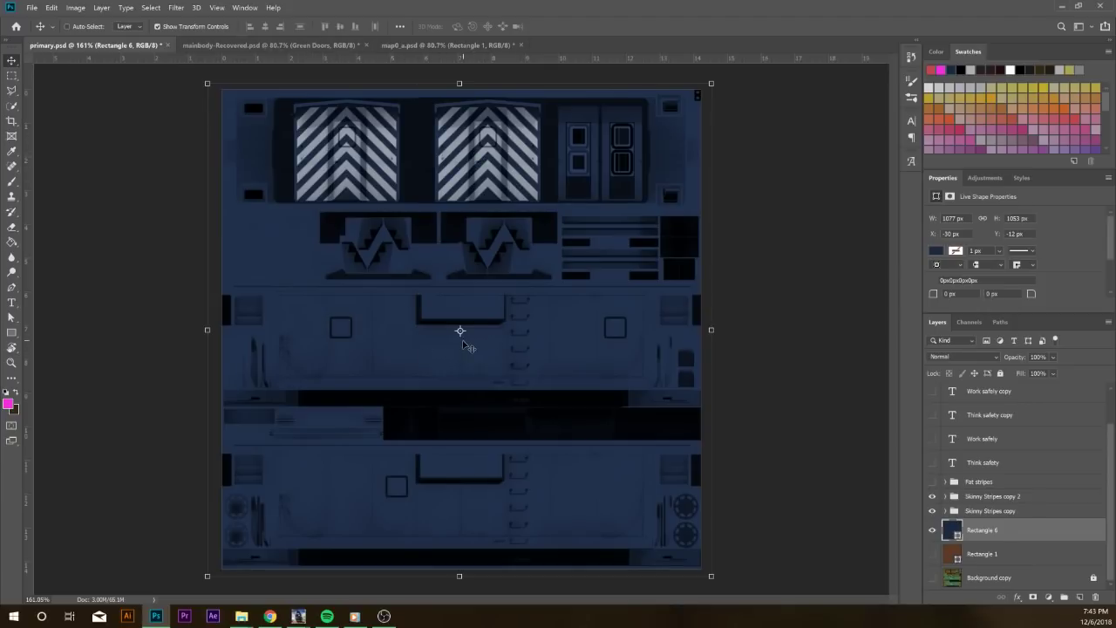
click(416, 46)
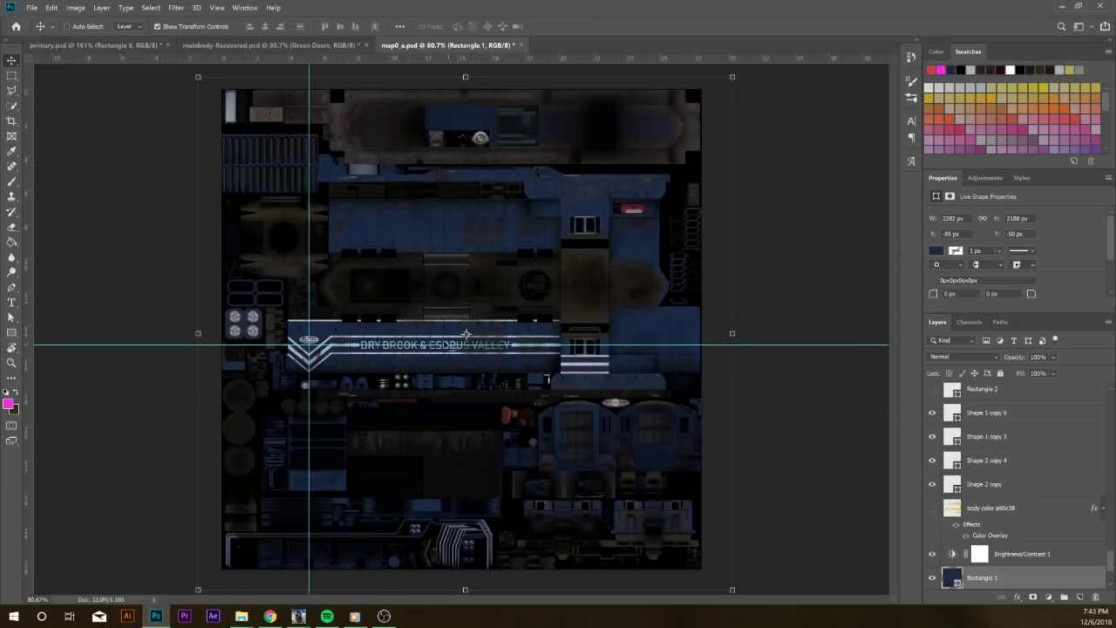
drag(415, 57, 416, 311)
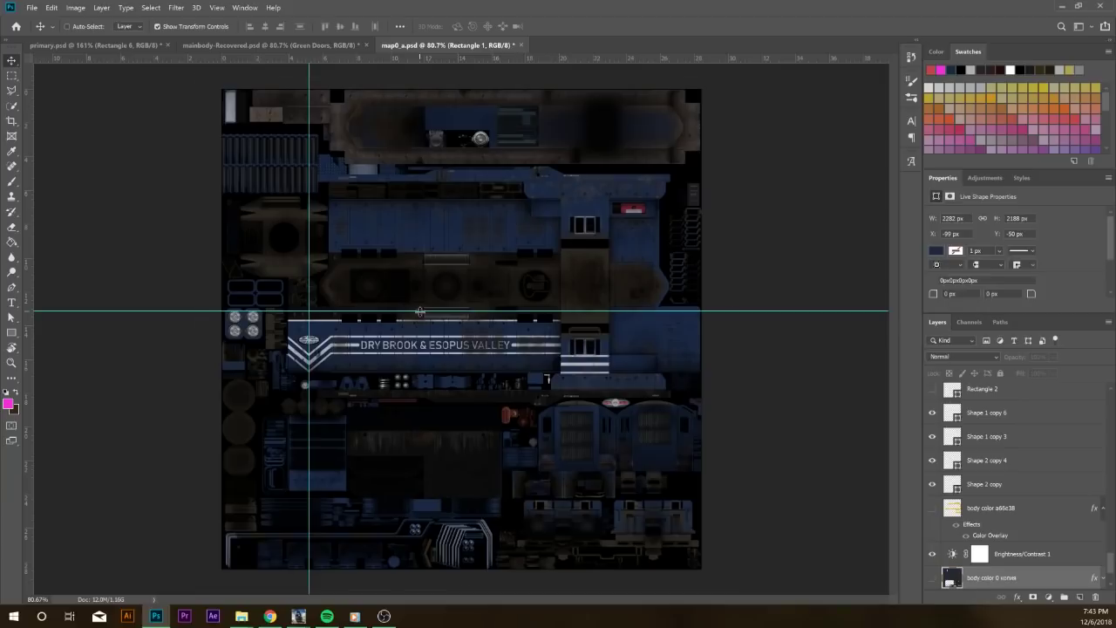
Remove the horizontal and vertical guides from map0_a.psd and turn on Auto-Select for the Move tool
drag(304, 302, 261, 57)
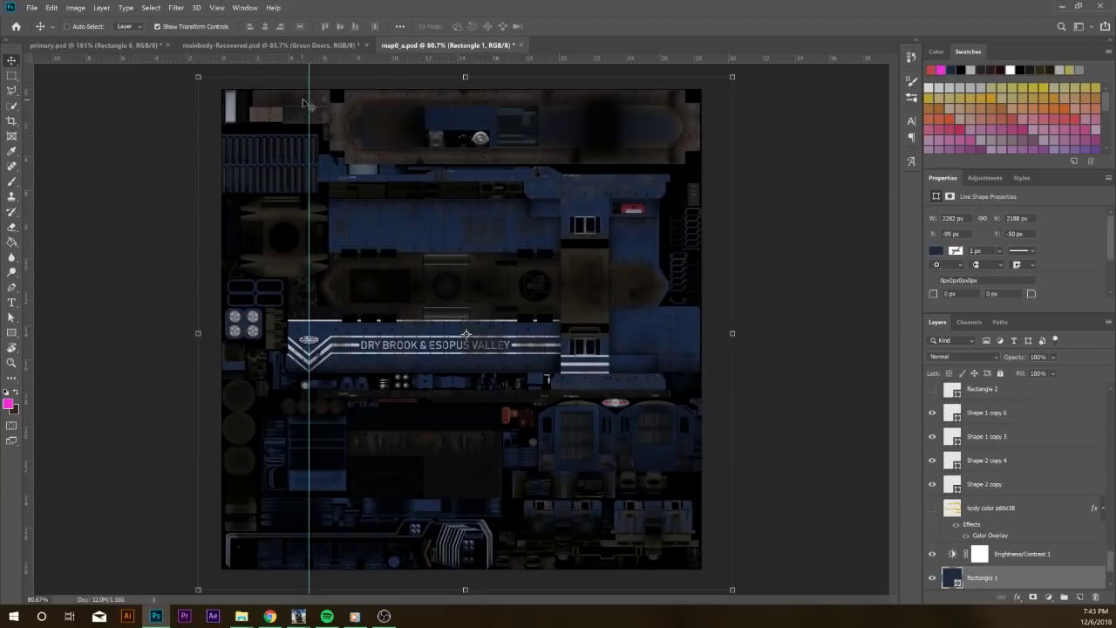
drag(304, 103, 307, 58)
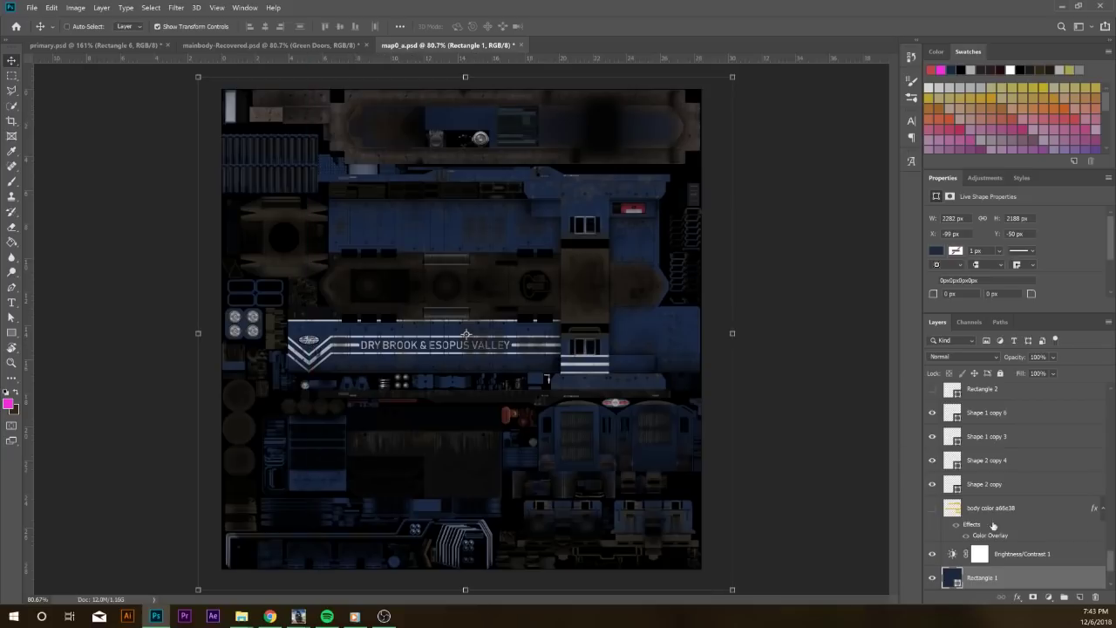
scroll(994, 528, up, 5)
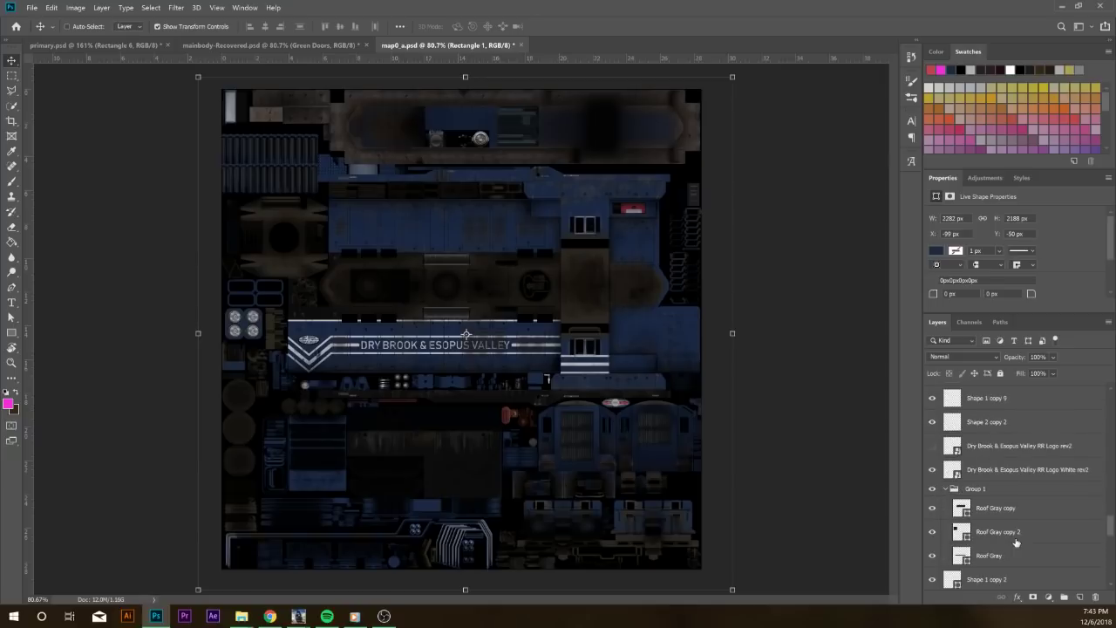
click(74, 27)
Locate and select the Dry Brook & Esopus Valley RR Logo White rev2 layer in map0_a.psd, checking it by toggling its visibility
scroll(301, 343, up, 8)
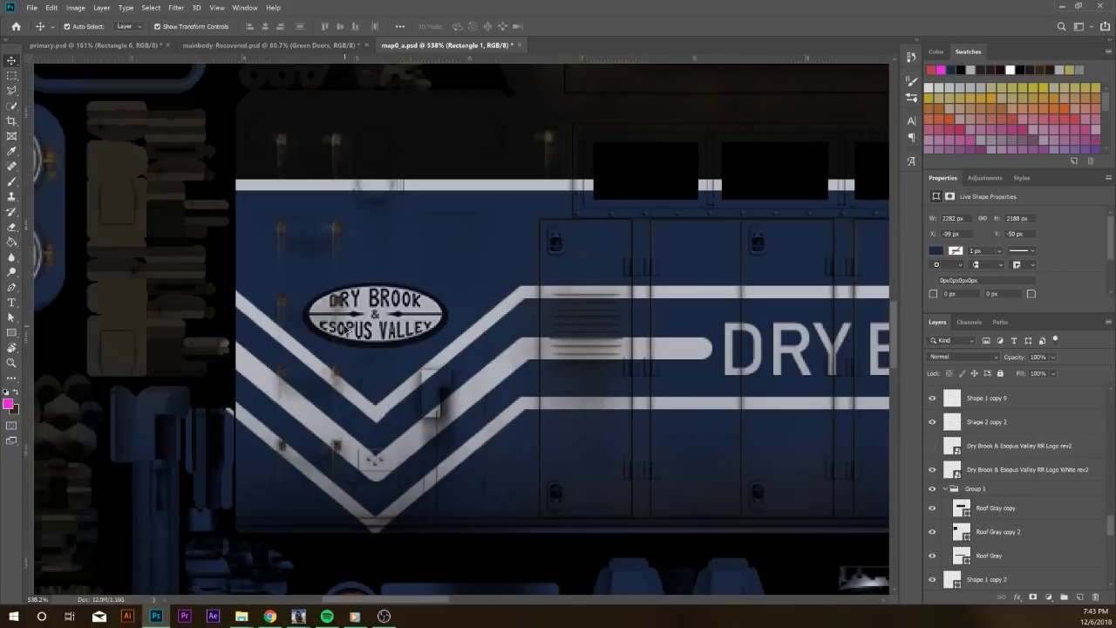
click(383, 316)
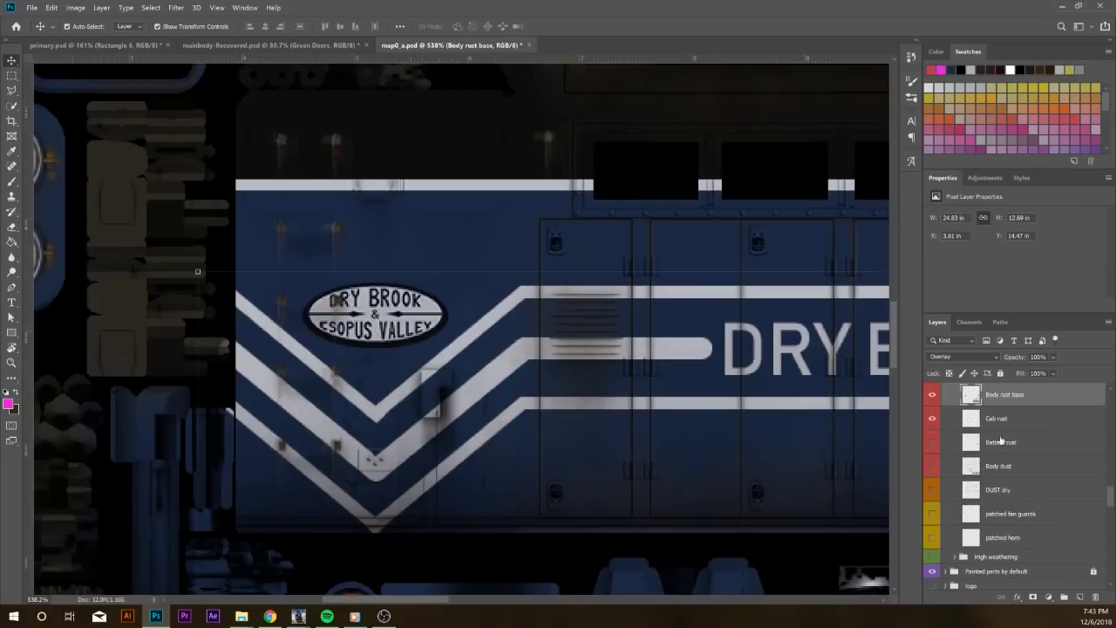
scroll(953, 417, up, 3)
key(ctrl+t)
key(Return)
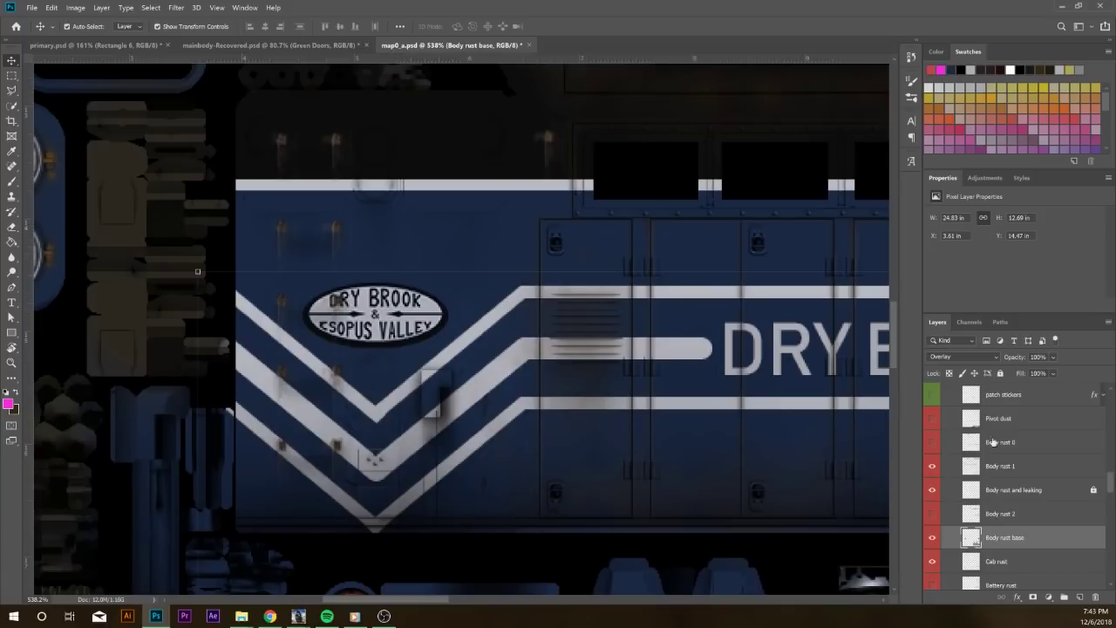
scroll(976, 436, down, 10)
scroll(1005, 484, down, 4)
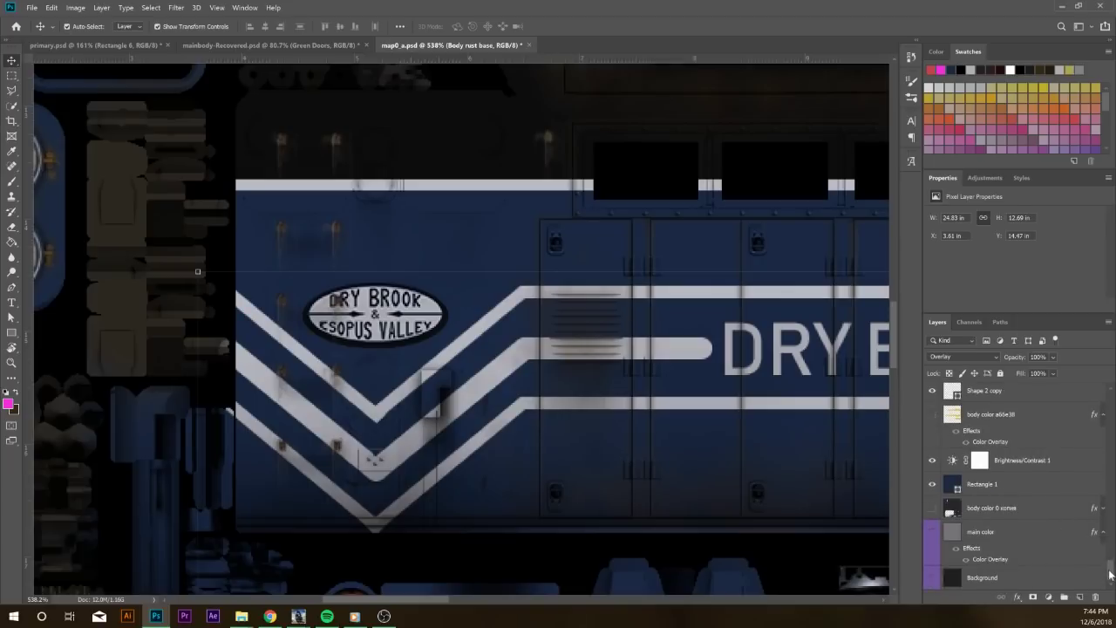
drag(1110, 574, 1111, 528)
click(1034, 443)
click(955, 464)
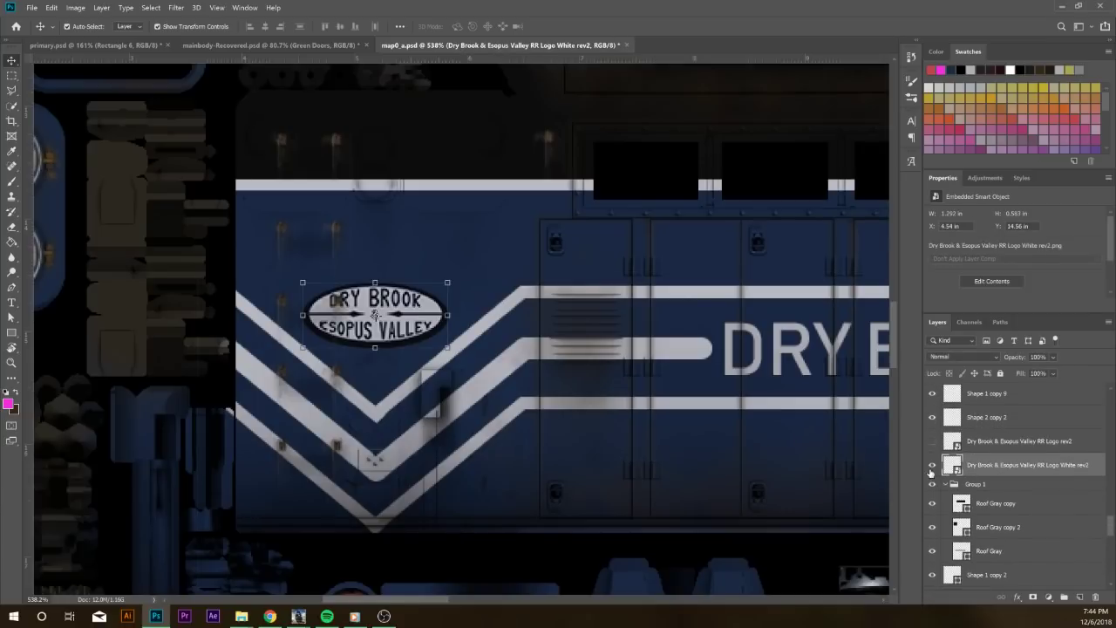
click(932, 465)
click(932, 465)
Copy the selected logo layer into primary.psd and enlarge it to about 10.6% in the middle of the upper long side panel
click(237, 43)
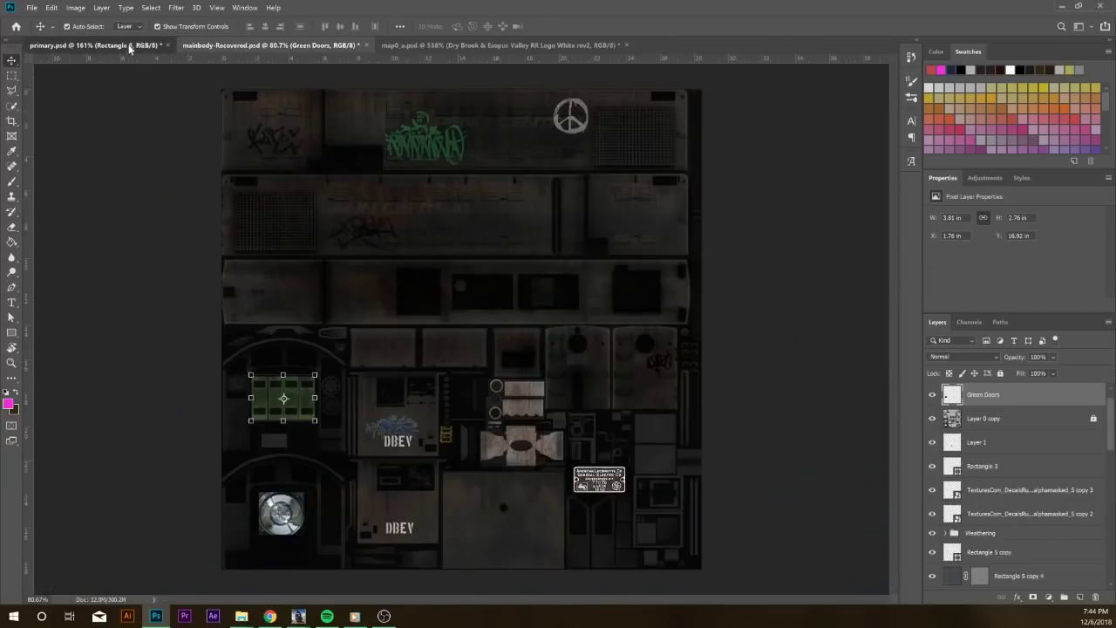
click(130, 44)
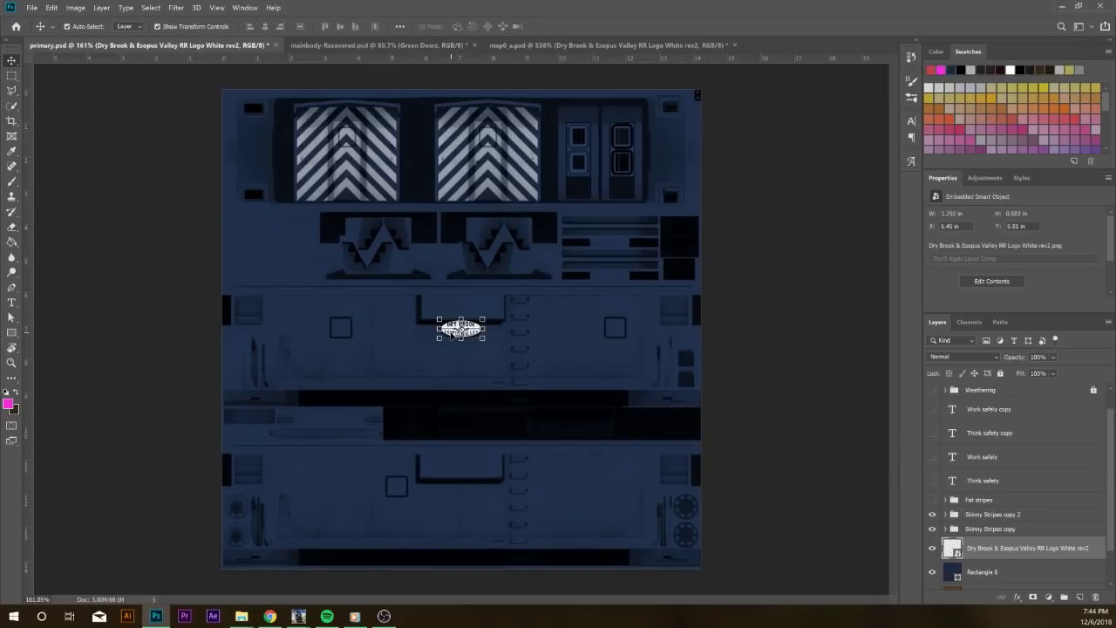
mouse_move(483, 340)
mouse_down()
mouse_move(522, 359)
mouse_move(478, 347)
mouse_move(472, 360)
mouse_move(504, 345)
mouse_move(487, 330)
mouse_move(482, 354)
mouse_up()
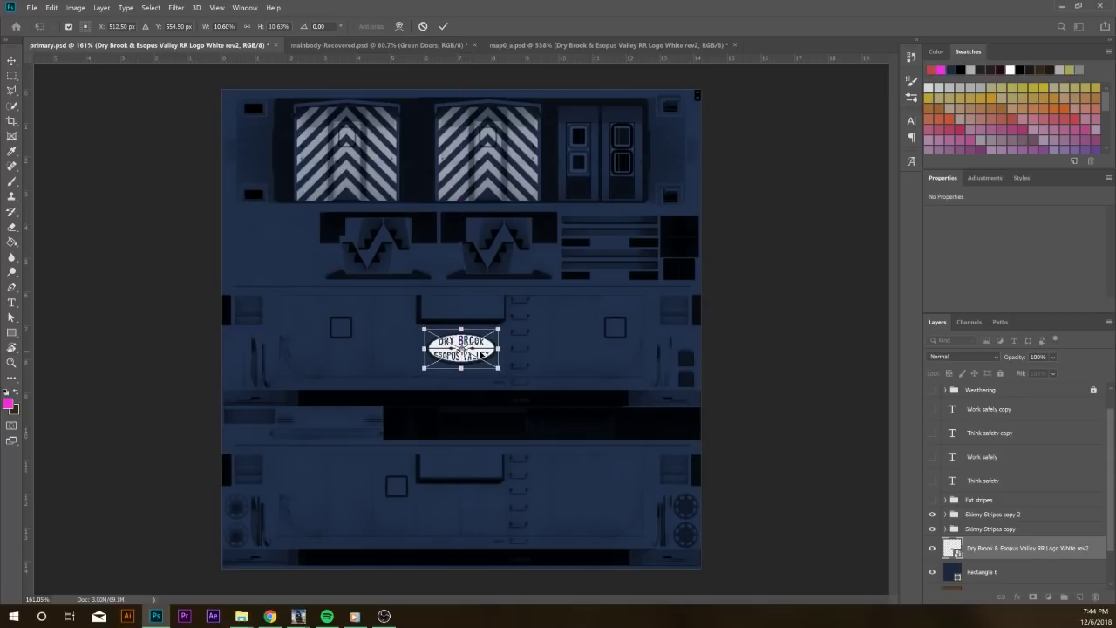
scroll(461, 348, up, 2)
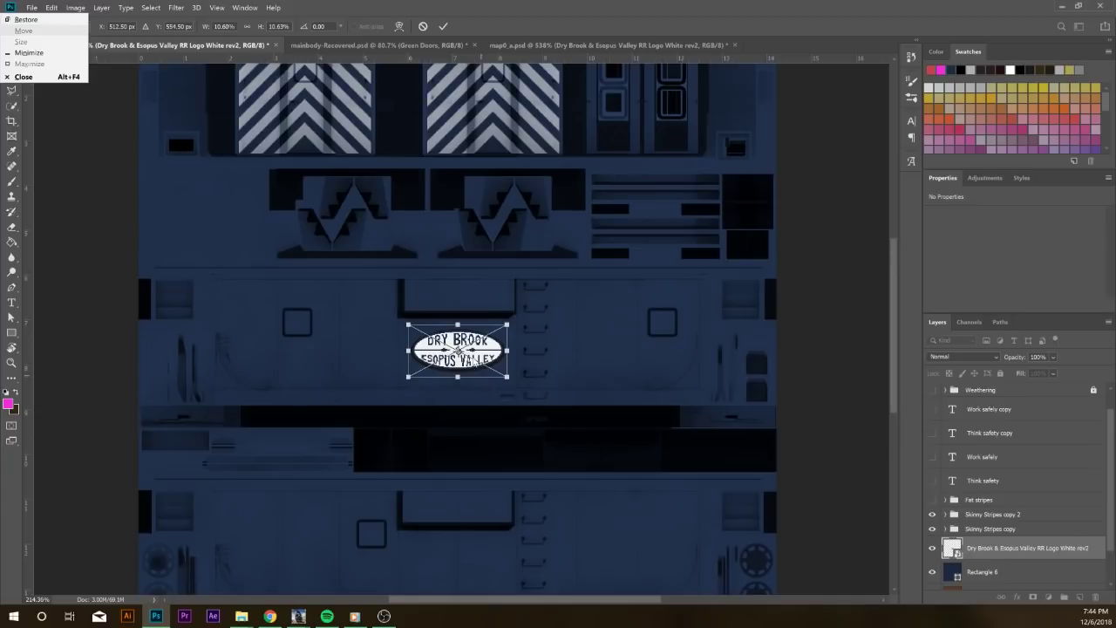
Nudge the logo 8 px down, apply the transform, and fine-tune its position beneath the upper side panel's central recess
key(Down)
key(Down)
key(Down)
key(Down)
key(Down)
key(Down)
key(Down)
key(Down)
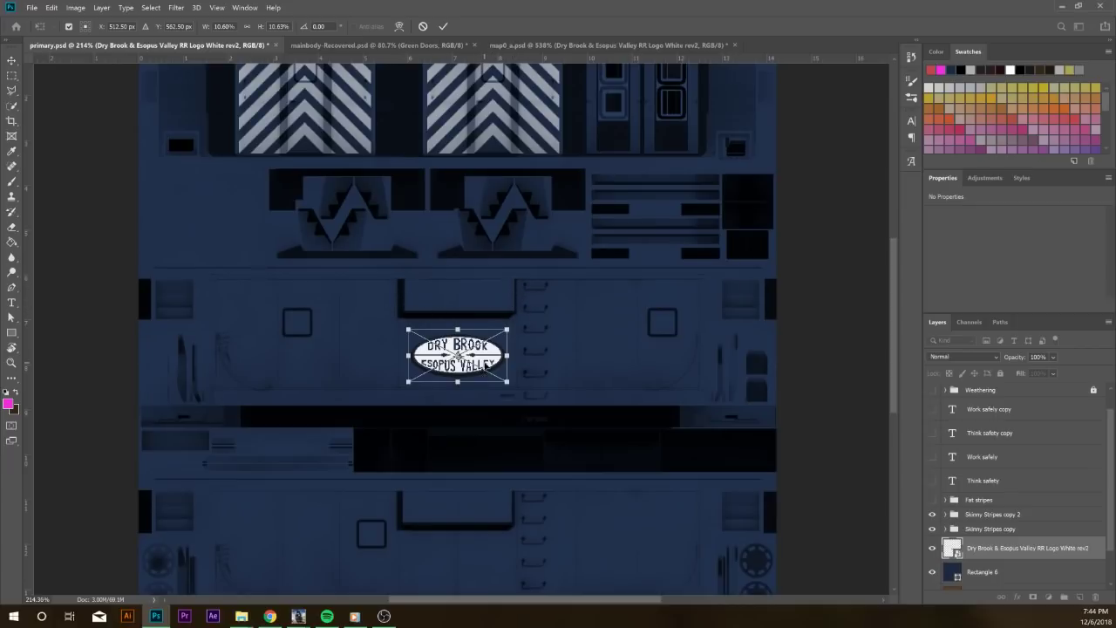
key(Return)
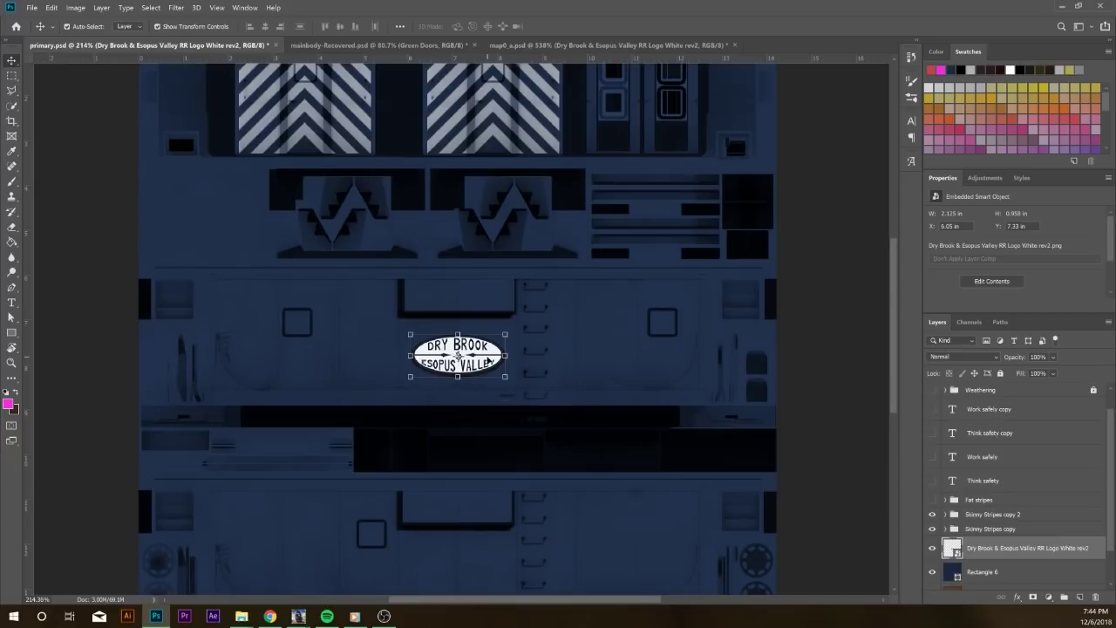
drag(489, 359, 488, 361)
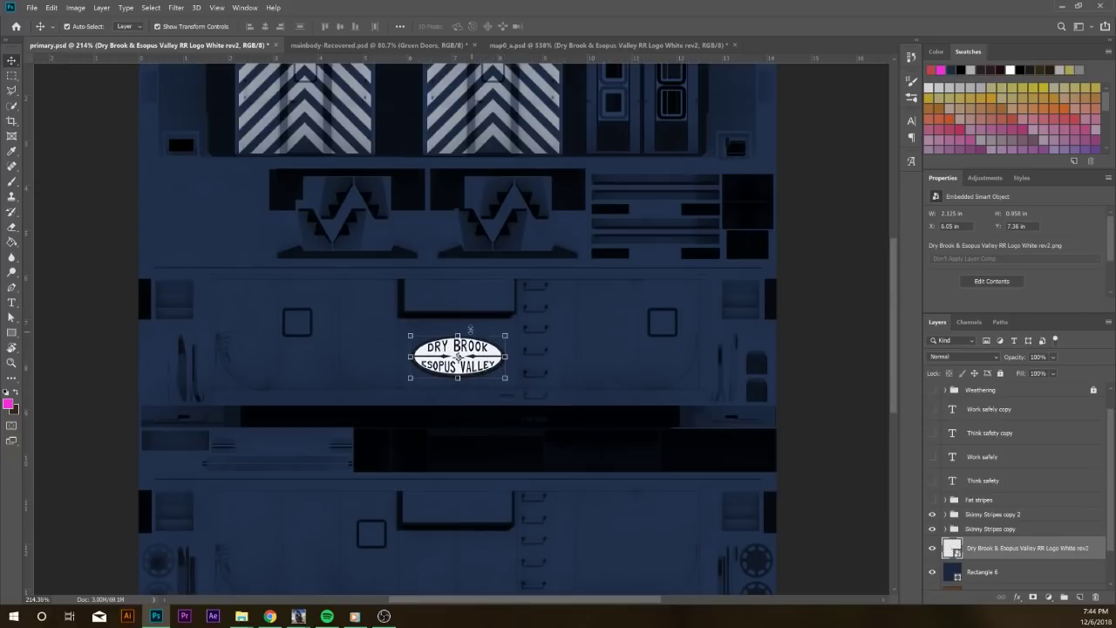
click(857, 300)
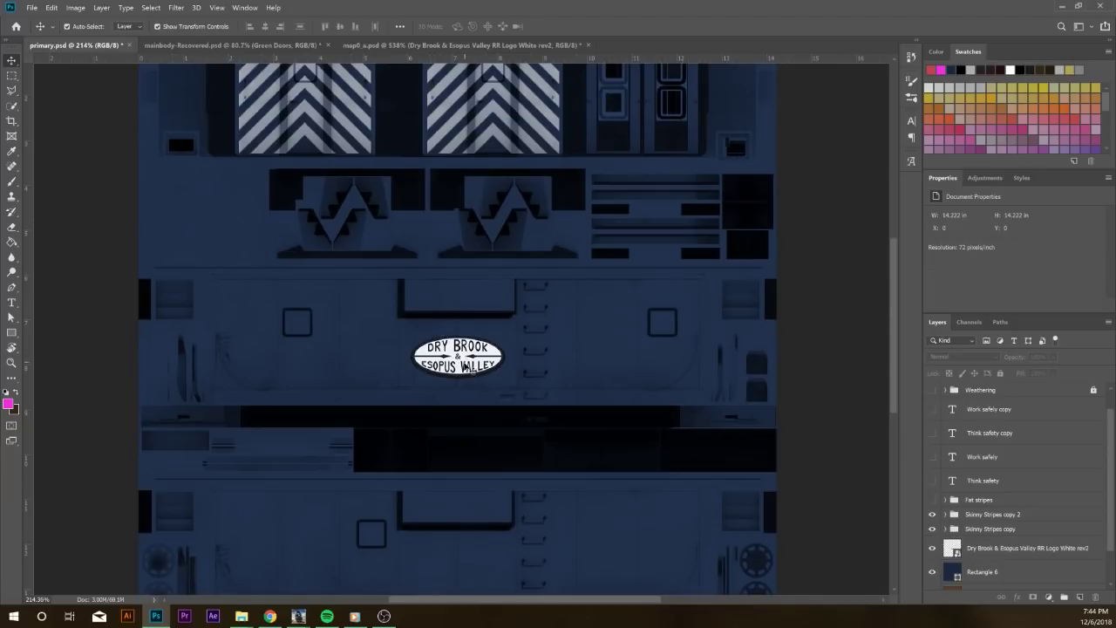
drag(469, 372, 479, 424)
key(ctrl+alt+z)
key(ctrl+alt+z)
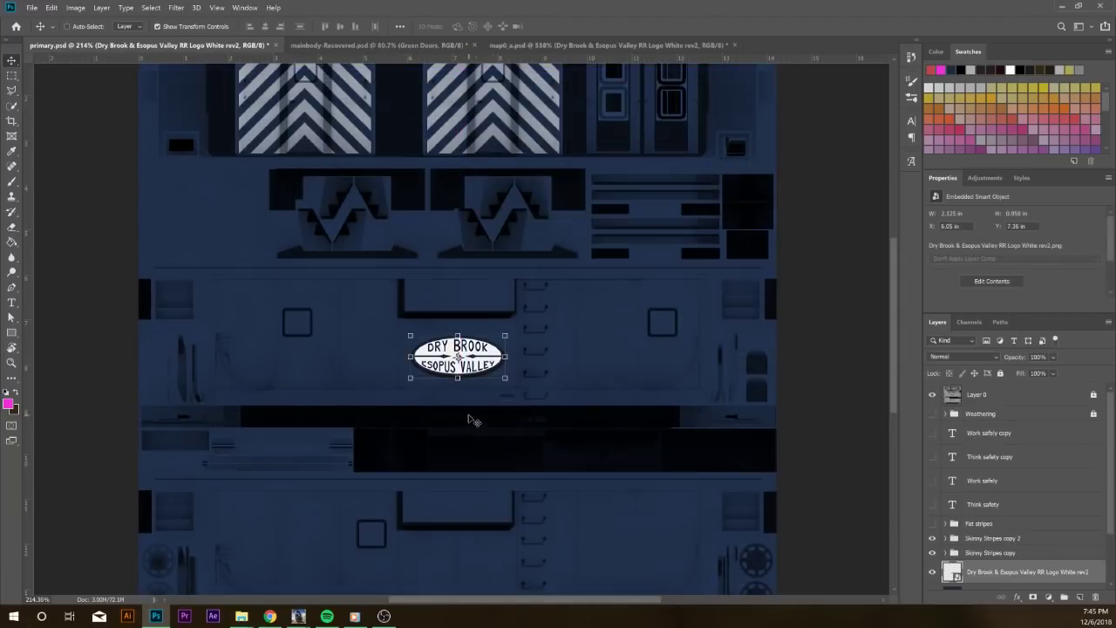
Lock the navy Rectangle 6 layer and reselect the Dry Brook & Esopus Valley logo layer
scroll(1021, 565, down, 2)
click(1014, 535)
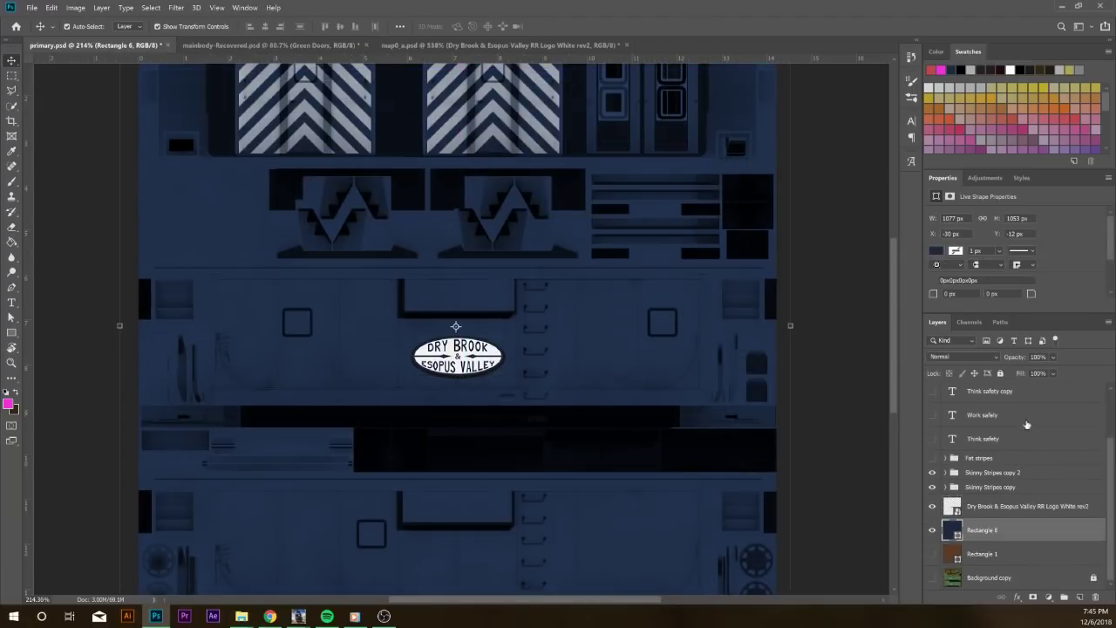
click(1000, 373)
click(1000, 505)
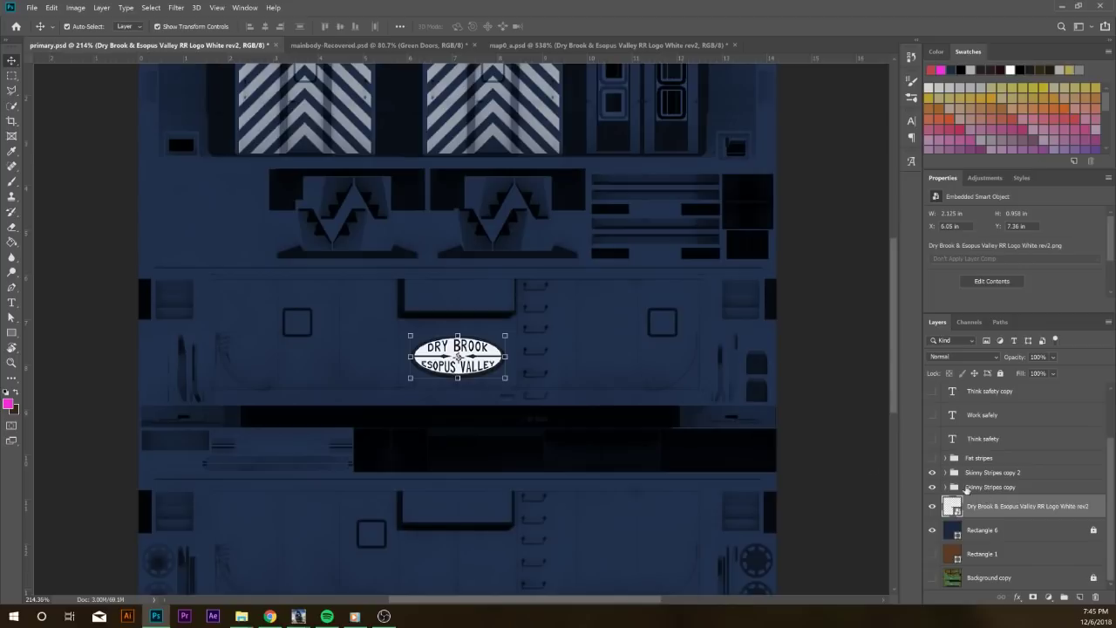
drag(479, 352, 478, 393)
key(Delete)
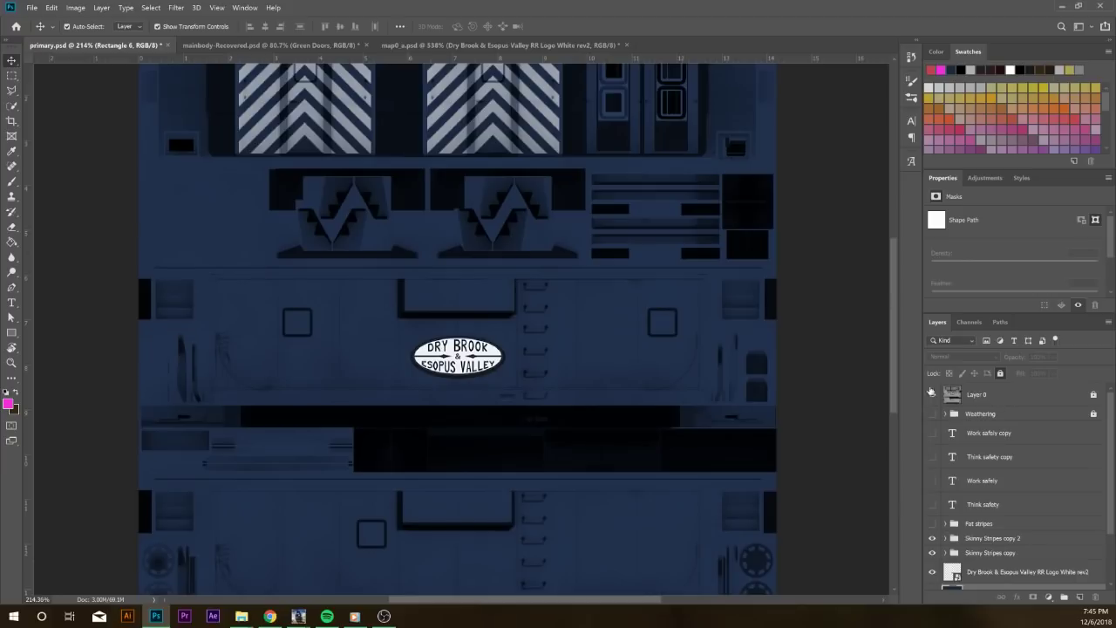
click(480, 359)
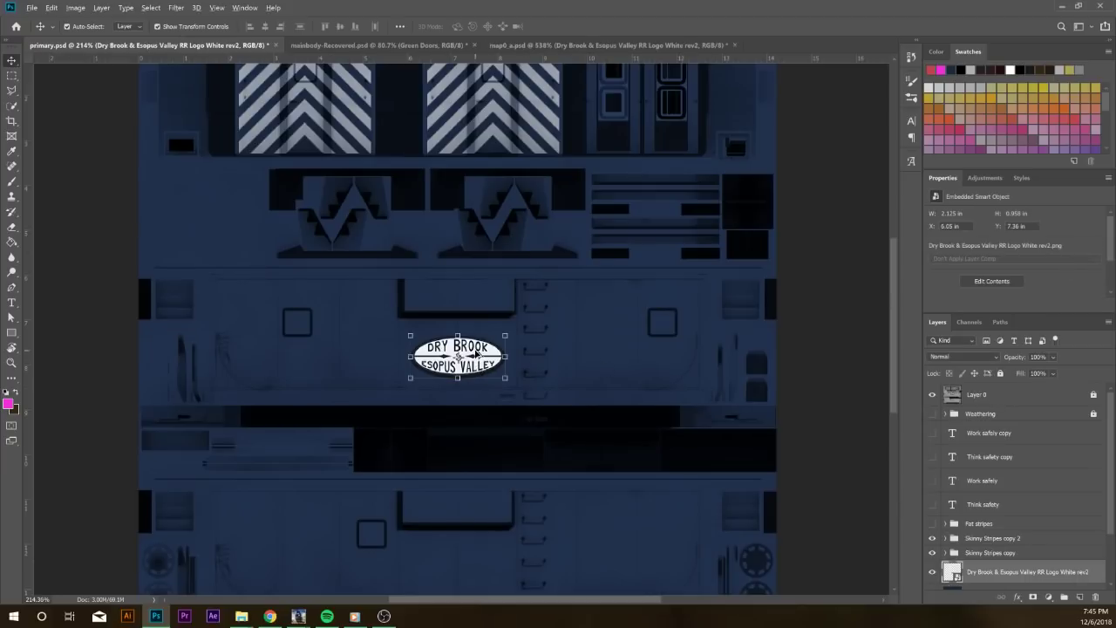
drag(477, 352, 544, 461)
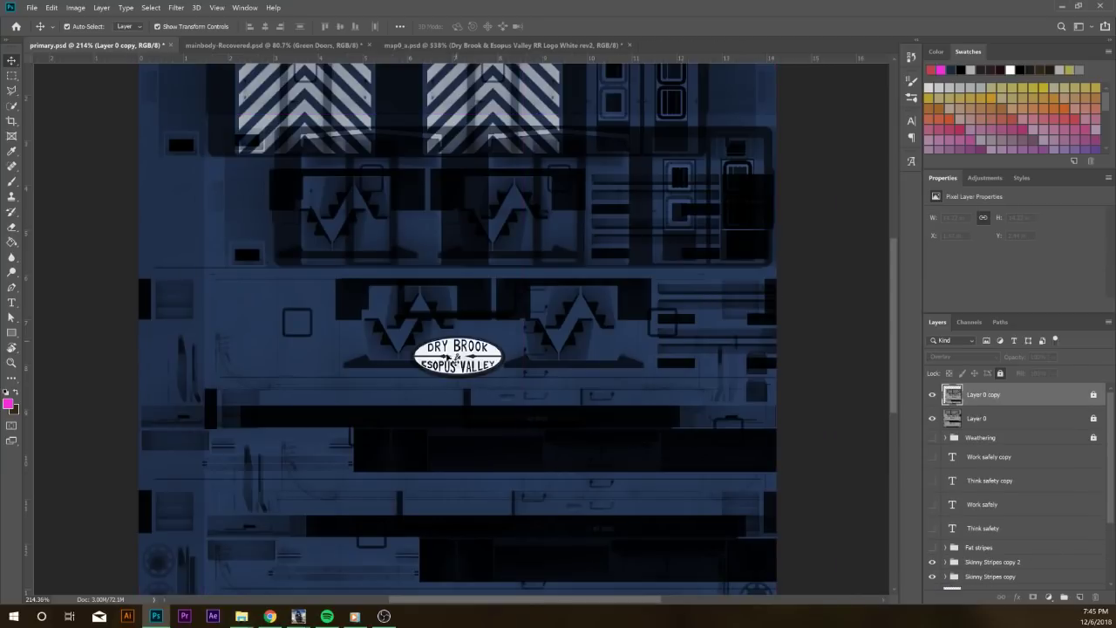
key(ctrl+z)
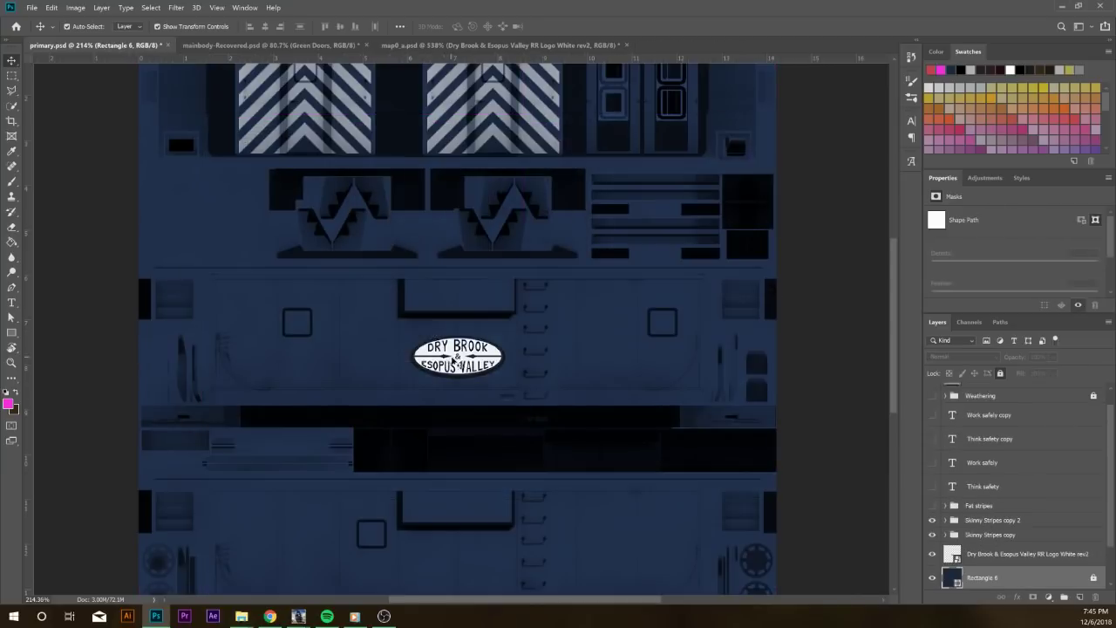
Duplicate the logo layer and place the copy below the central recess on the lower long side panel
scroll(1046, 475, down, 1)
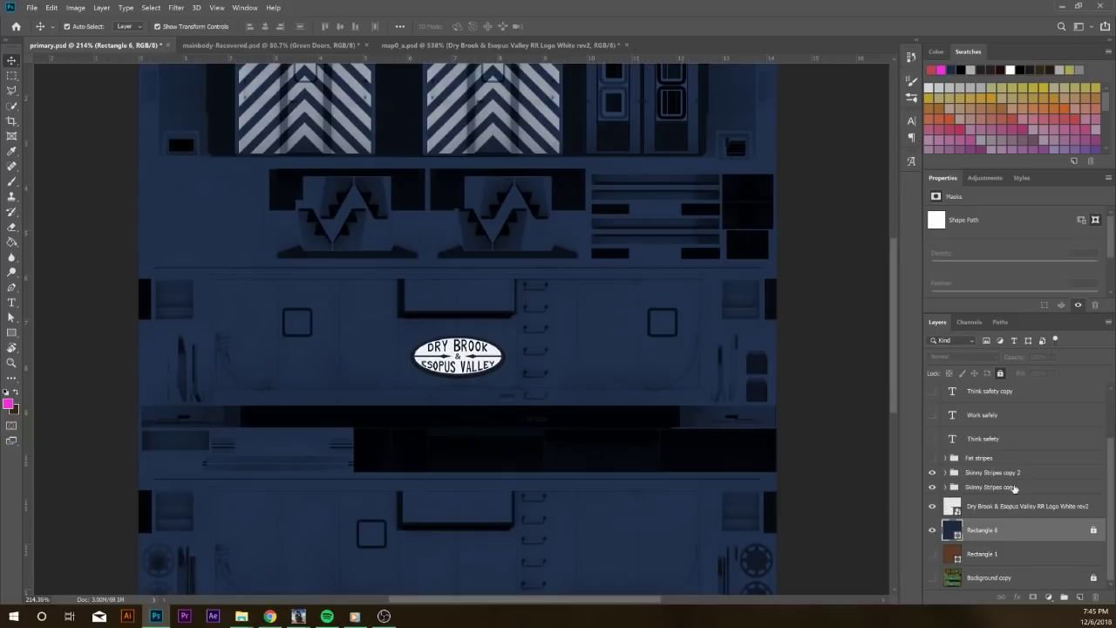
click(998, 515)
drag(1002, 510, 1080, 598)
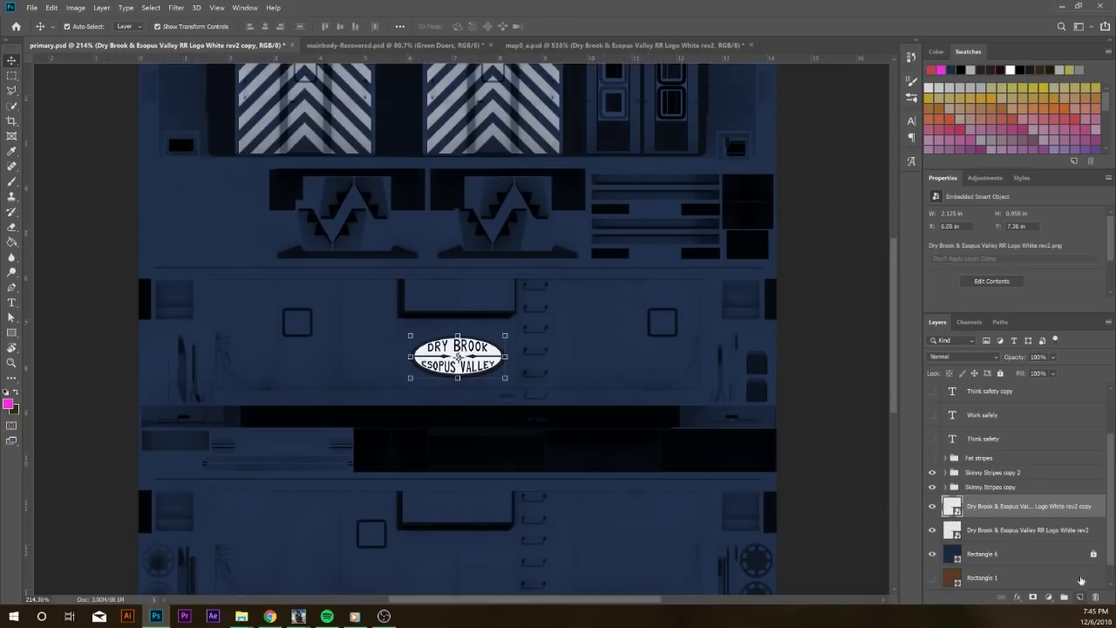
drag(472, 370, 453, 357)
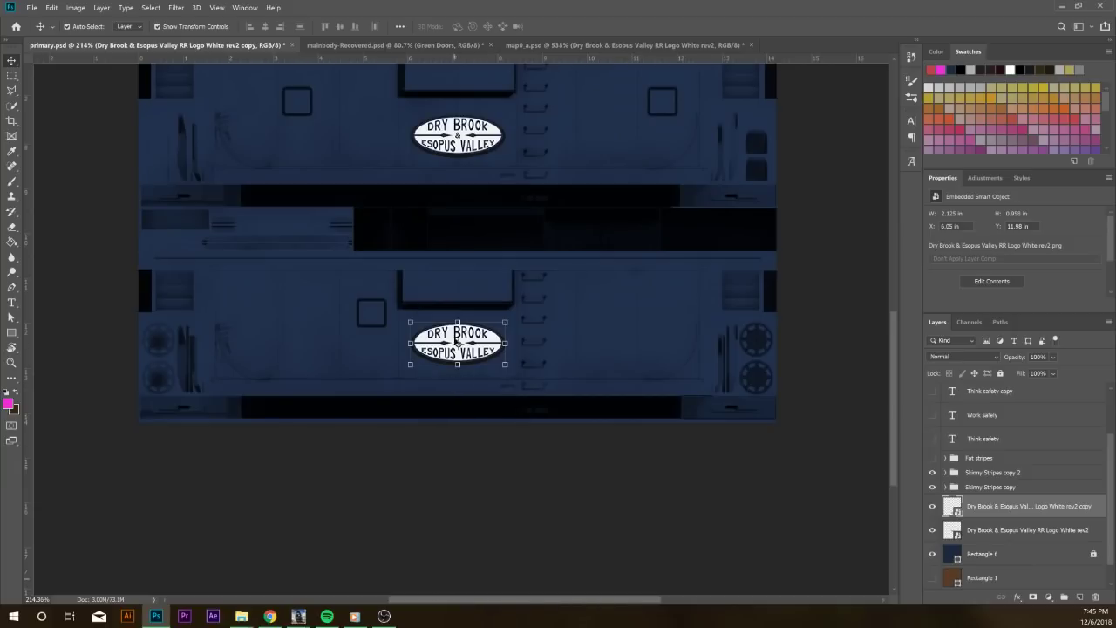
click(505, 529)
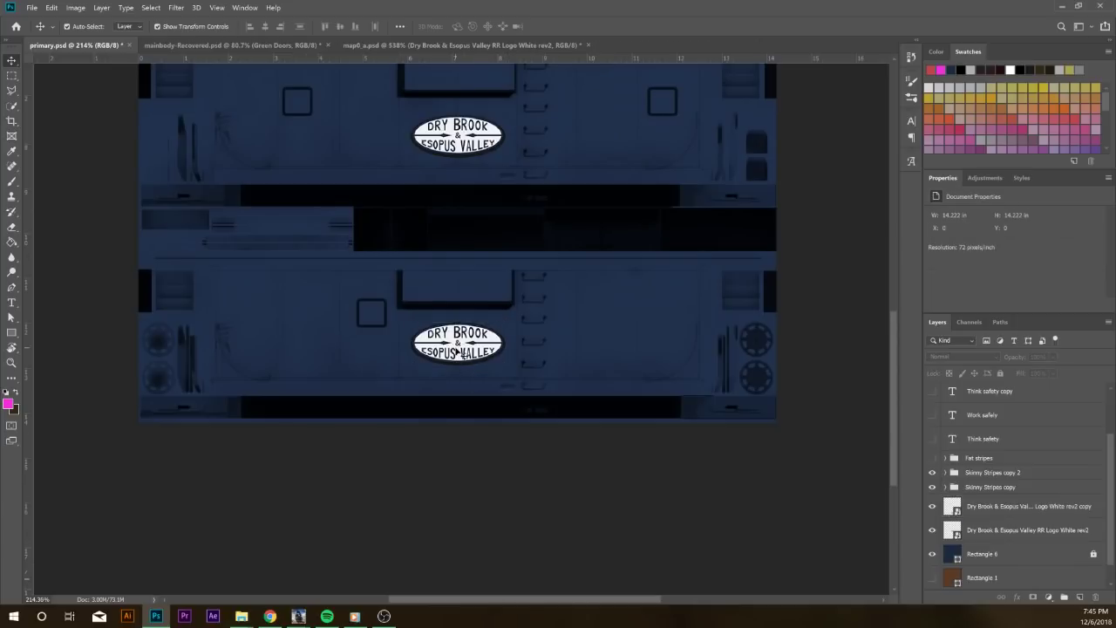
click(461, 354)
click(503, 464)
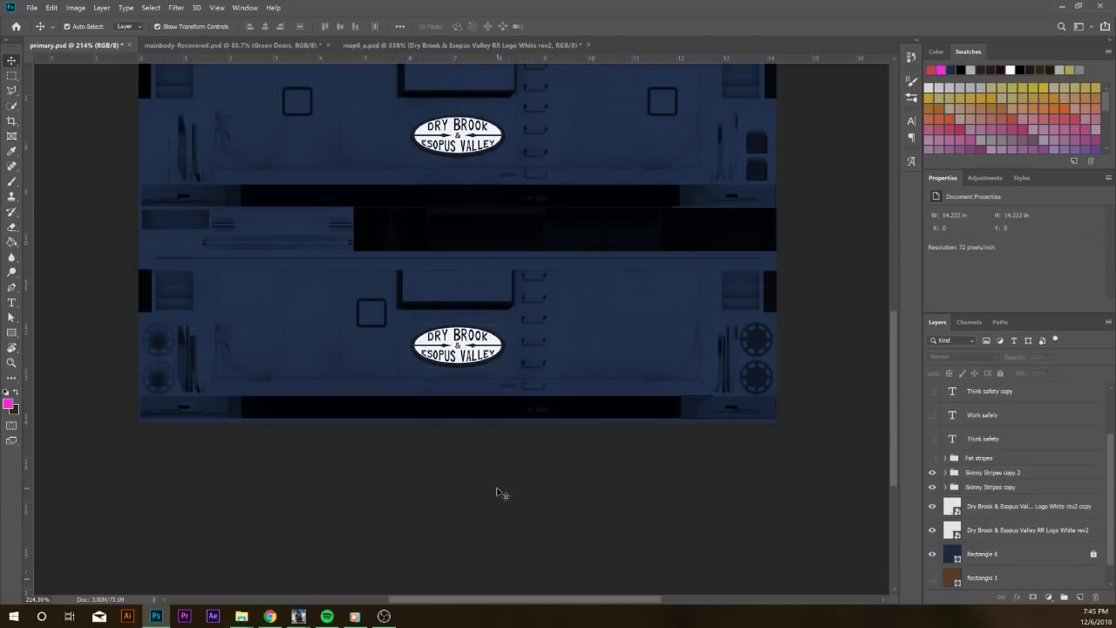
Show the Work safely, Think safety, Work safely copy and Think safety copy text layers, previewing the Weathering group and leaving it hidden
mouse_move(58, 55)
mouse_down()
mouse_move(58, 265)
mouse_move(85, 371)
mouse_move(80, 56)
mouse_up()
scroll(466, 340, up, 2)
scroll(465, 340, up, 2)
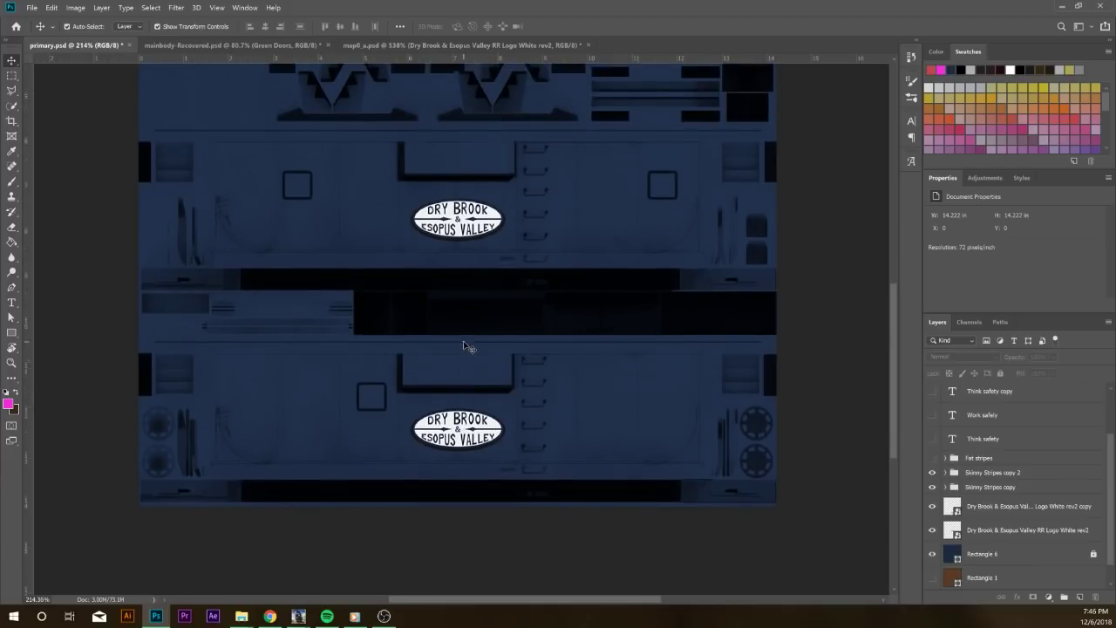
scroll(938, 457, up, 3)
click(933, 456)
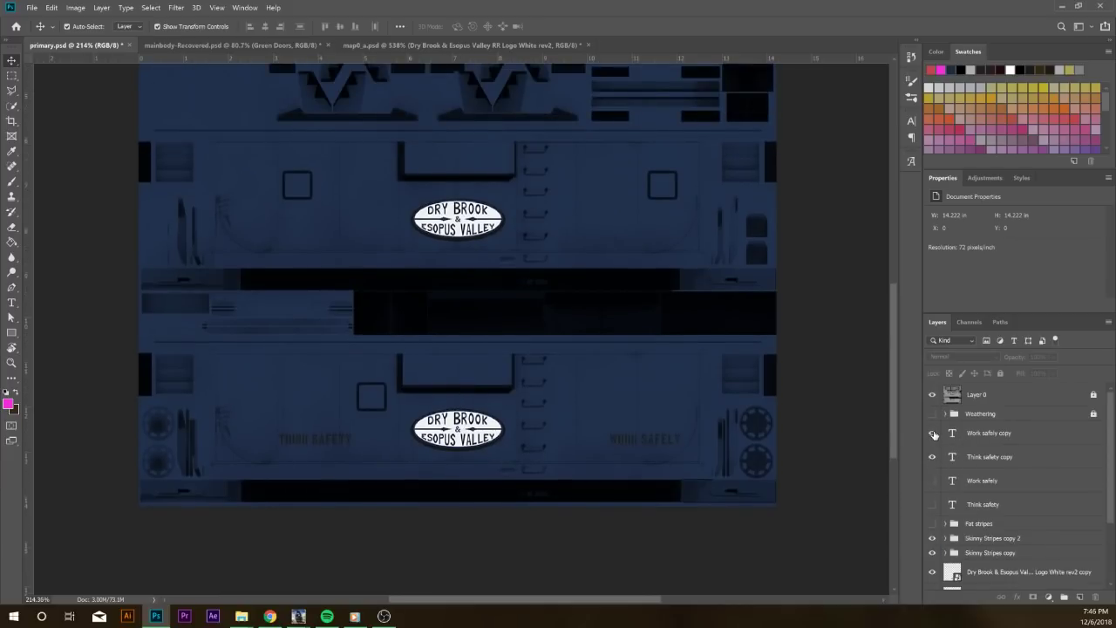
click(933, 481)
click(932, 413)
click(932, 414)
click(933, 415)
click(934, 417)
Check mainbody-Recovered.psd, then open mainbody.psd from its folder and deselect its active layer
mouse_move(242, 616)
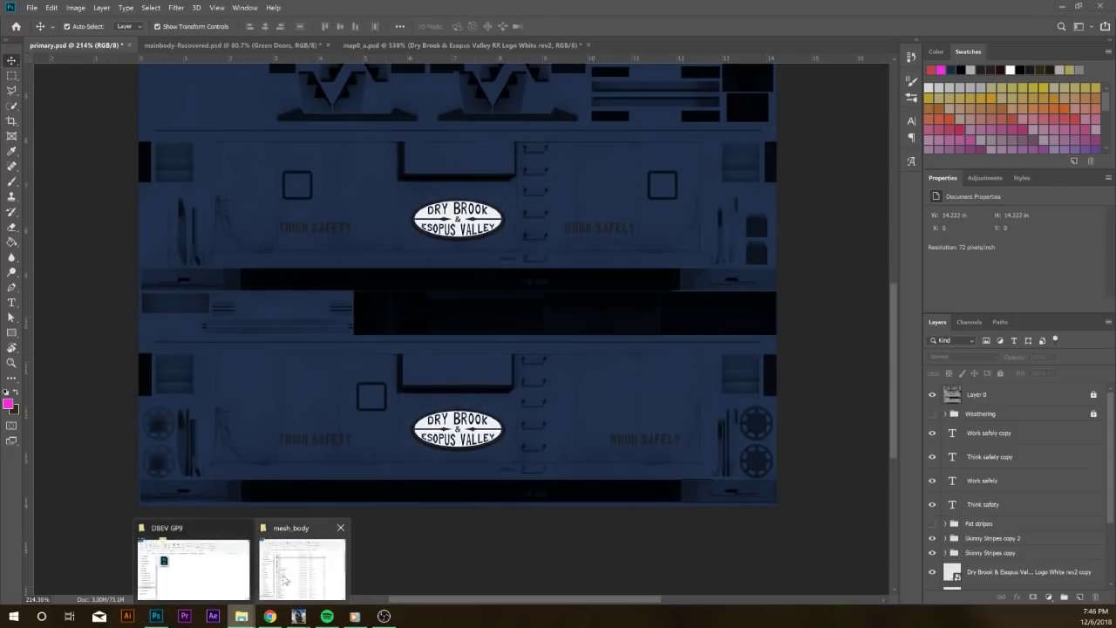
mouse_move(277, 577)
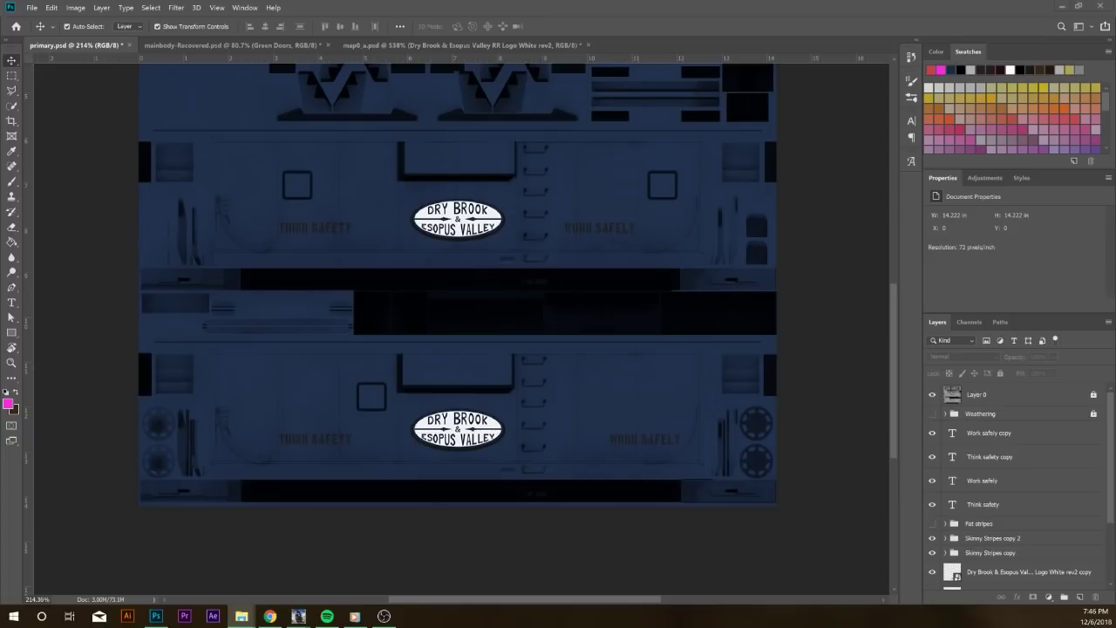
click(285, 43)
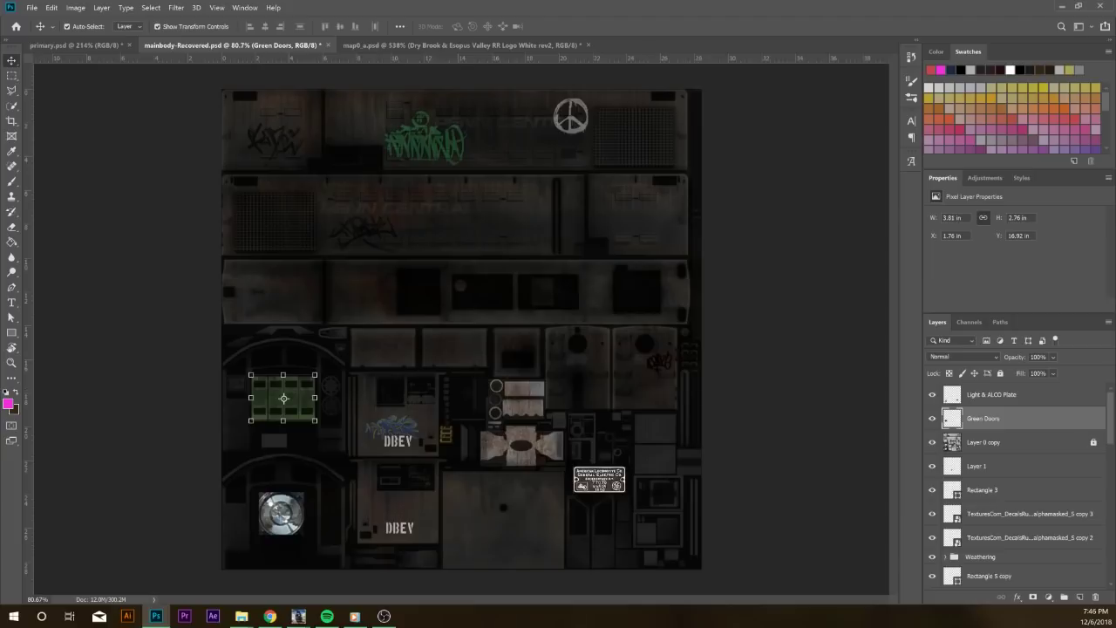
key(alt+Tab)
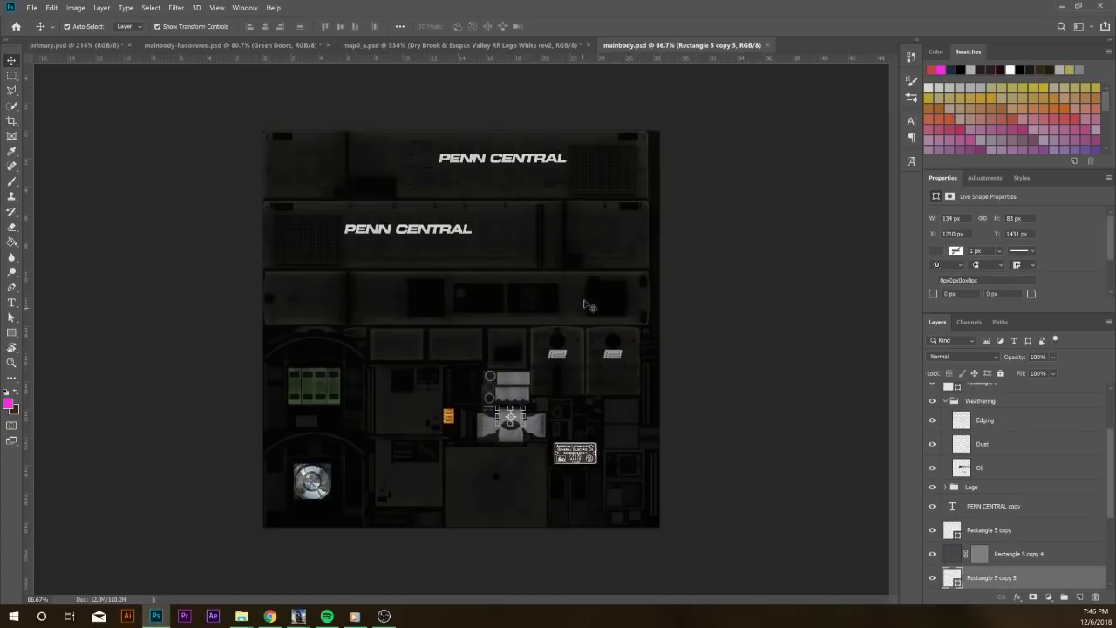
click(698, 384)
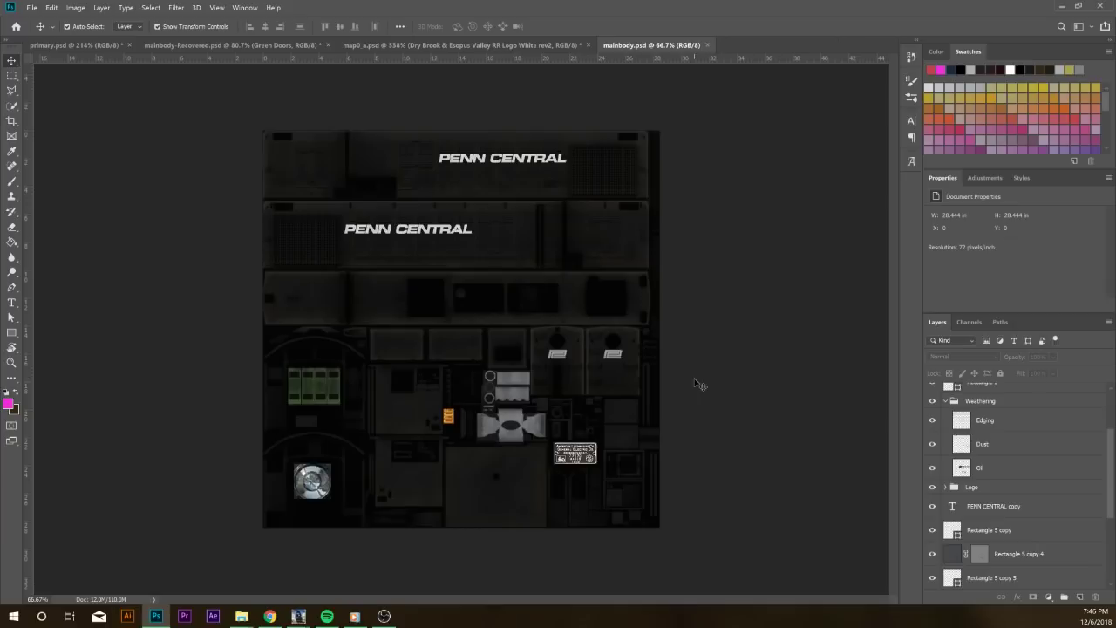
Compare the unweathered mainbody.psd skin with the weathered mainbody-Recovered.psd skin
click(371, 49)
click(312, 46)
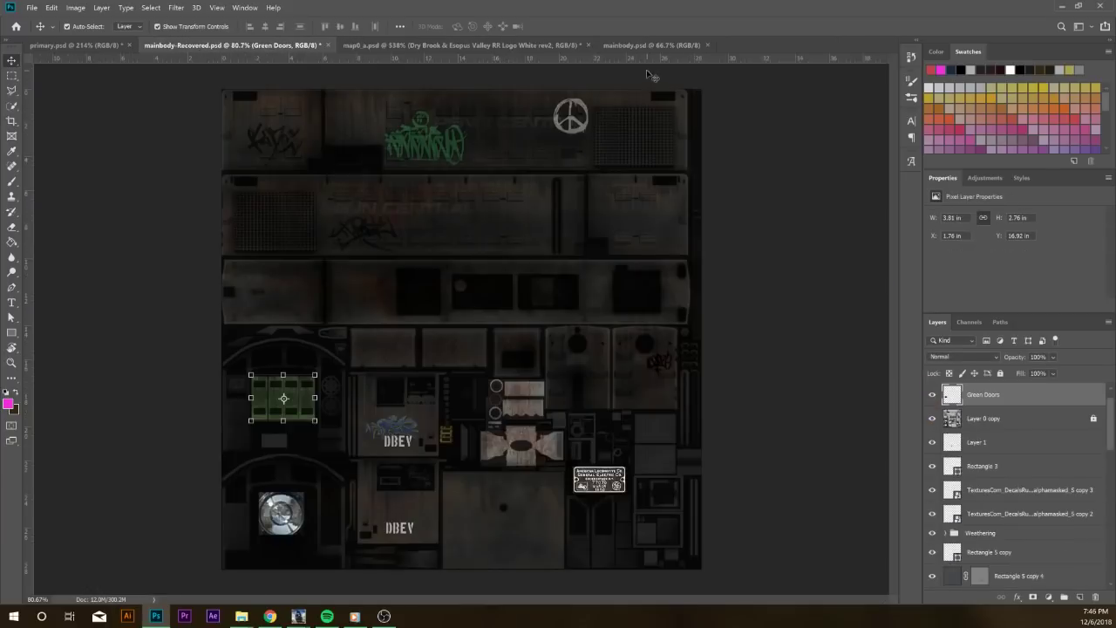
click(641, 44)
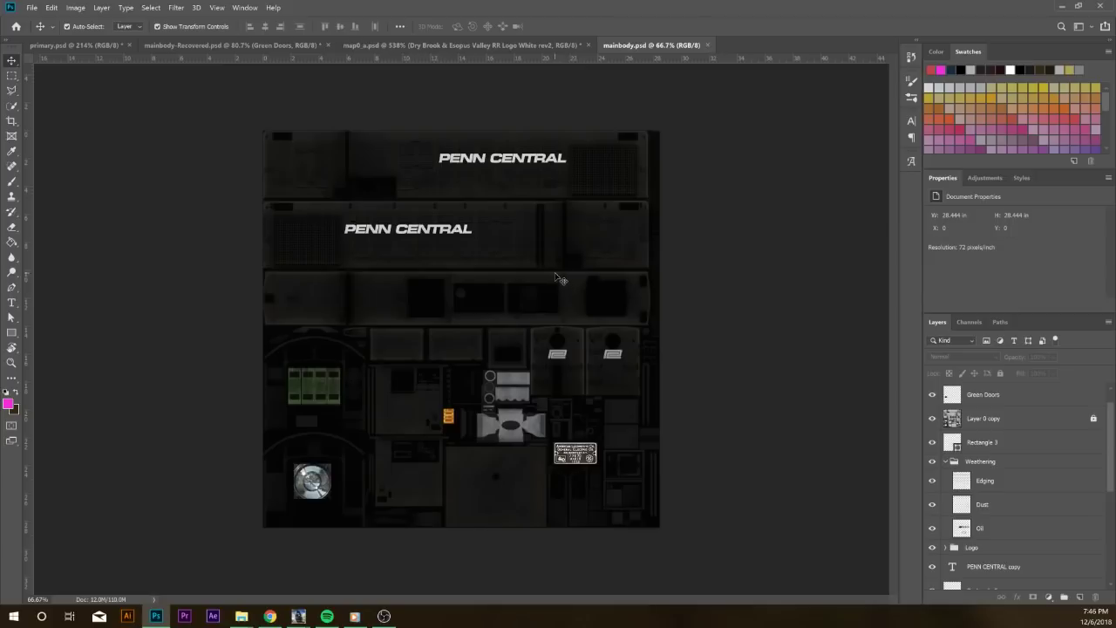
click(235, 44)
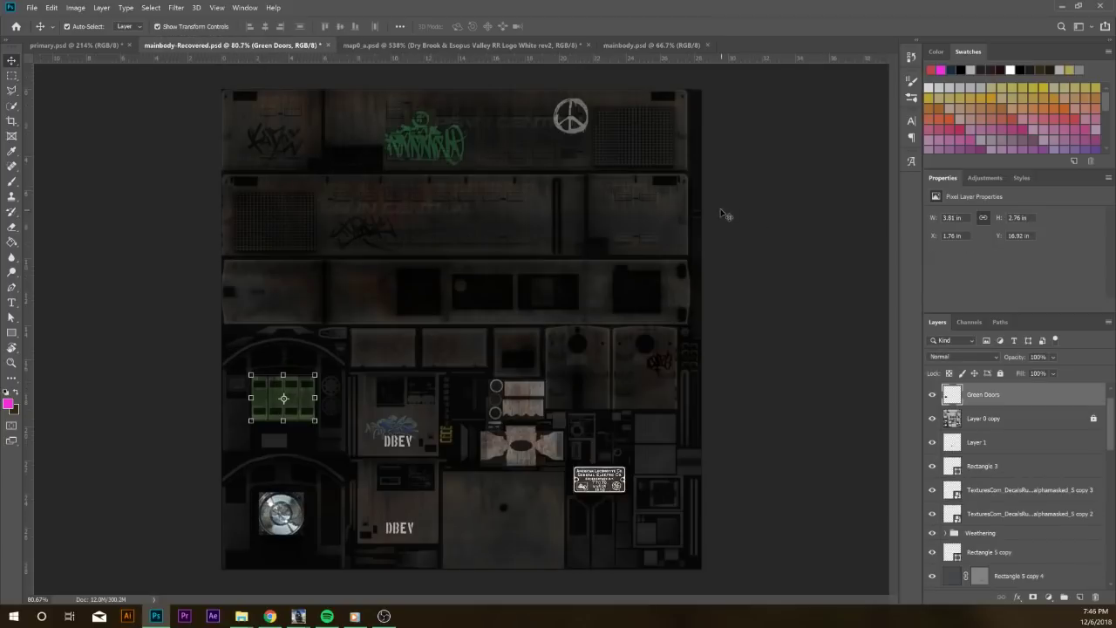
click(623, 45)
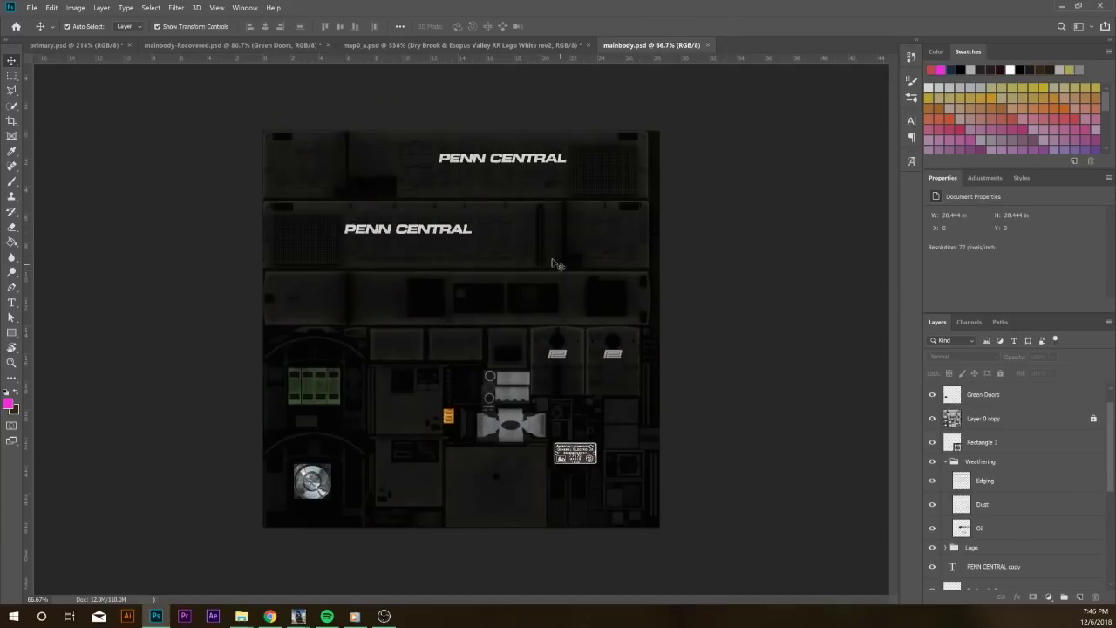
click(296, 44)
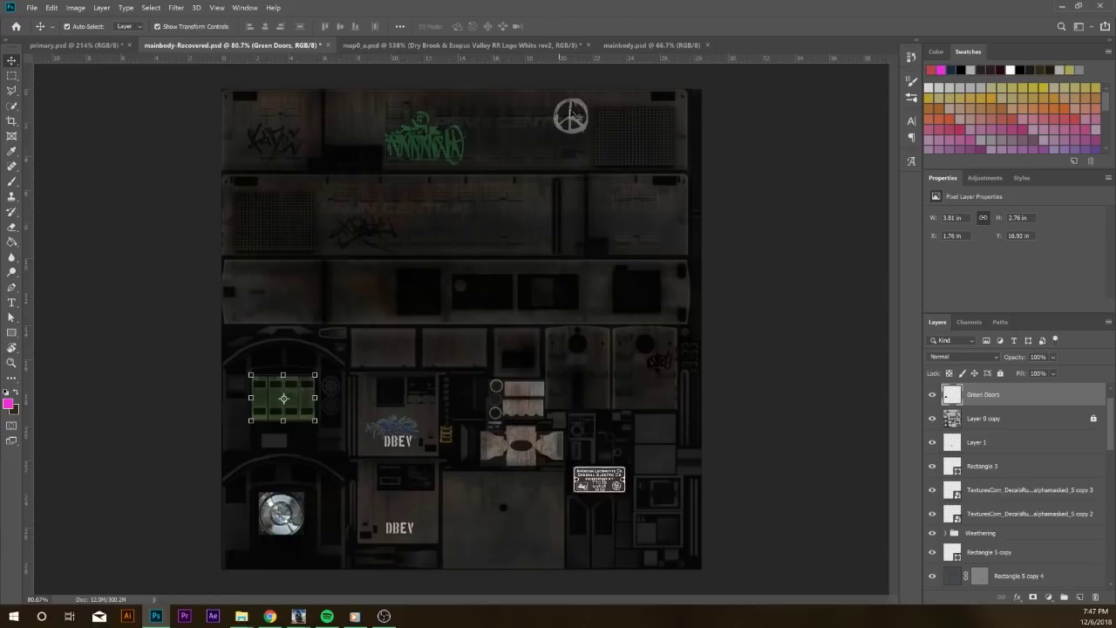
click(634, 44)
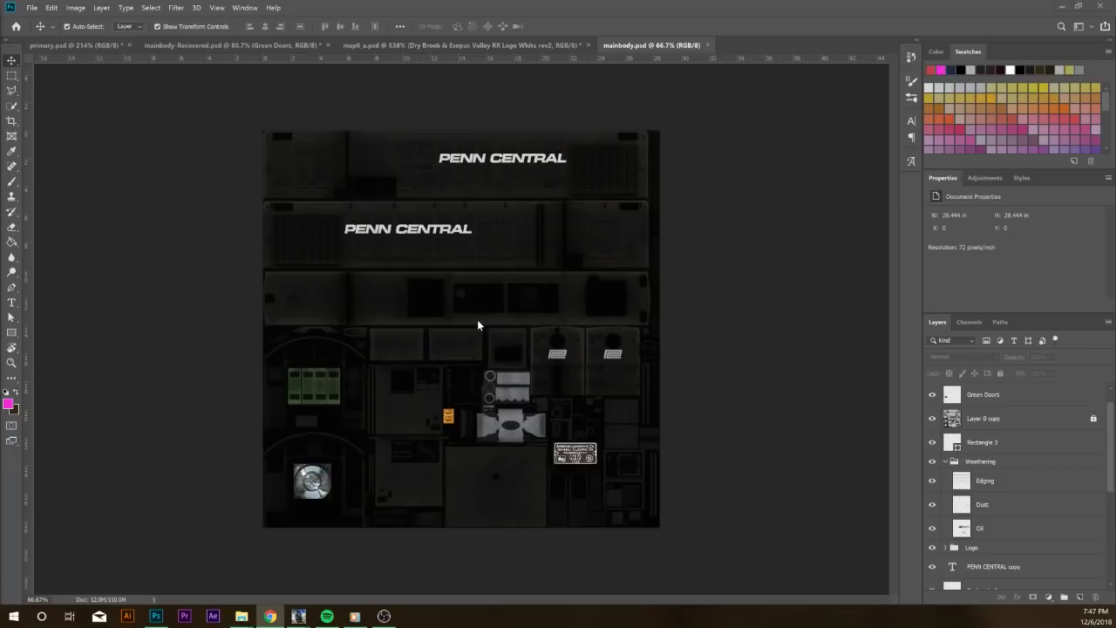
Preview mainbody.psd with and without its Weathering group, leaving the group visible
scroll(478, 325, up, 5)
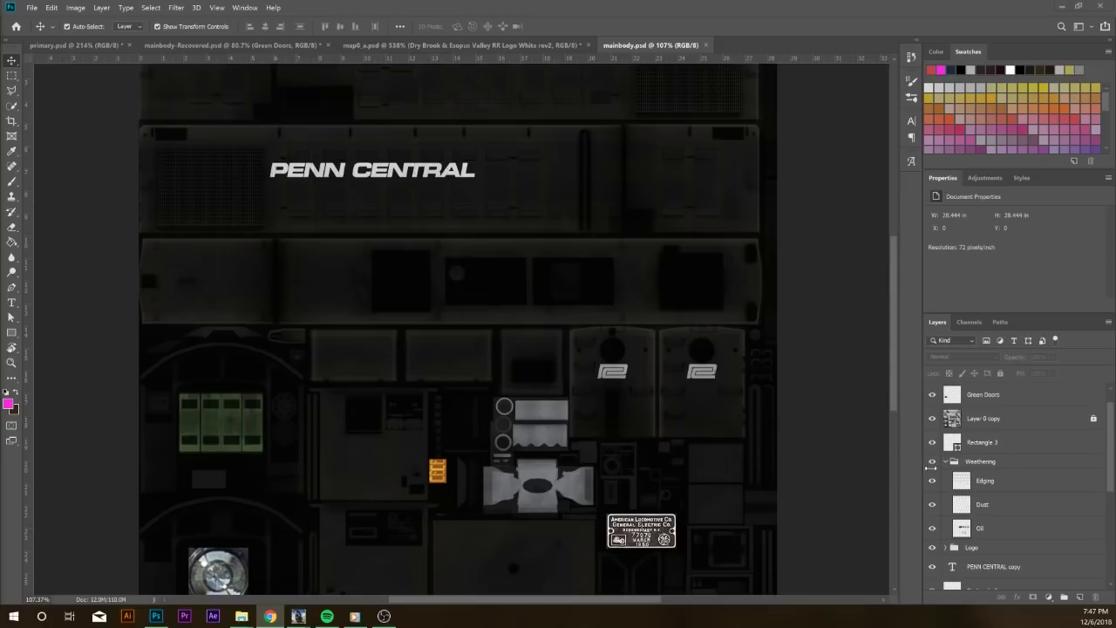
click(932, 463)
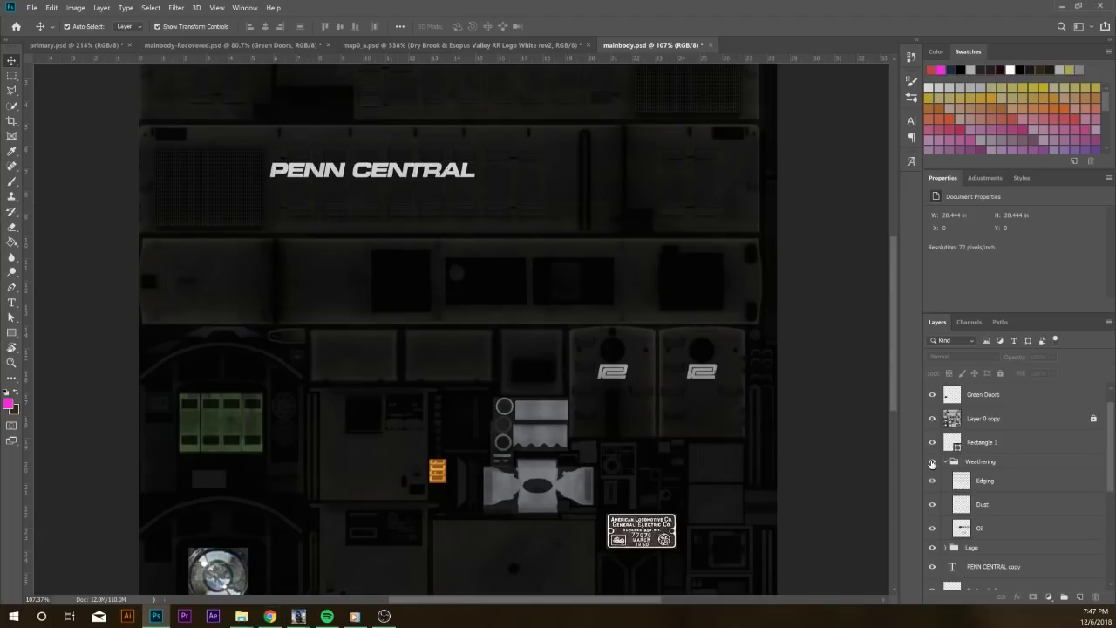
click(933, 463)
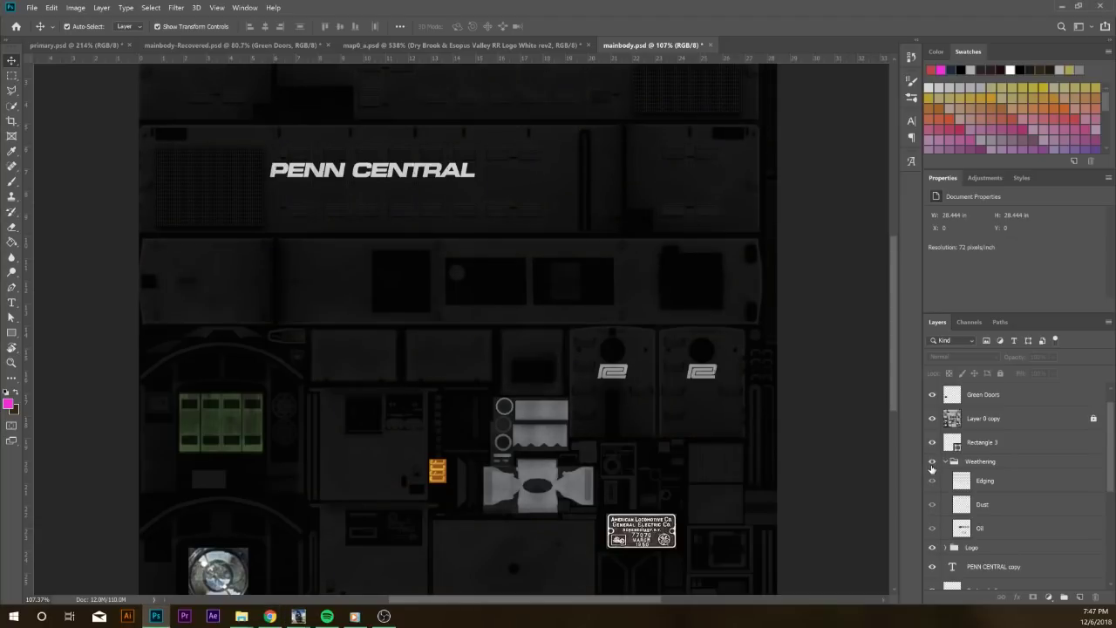
click(932, 466)
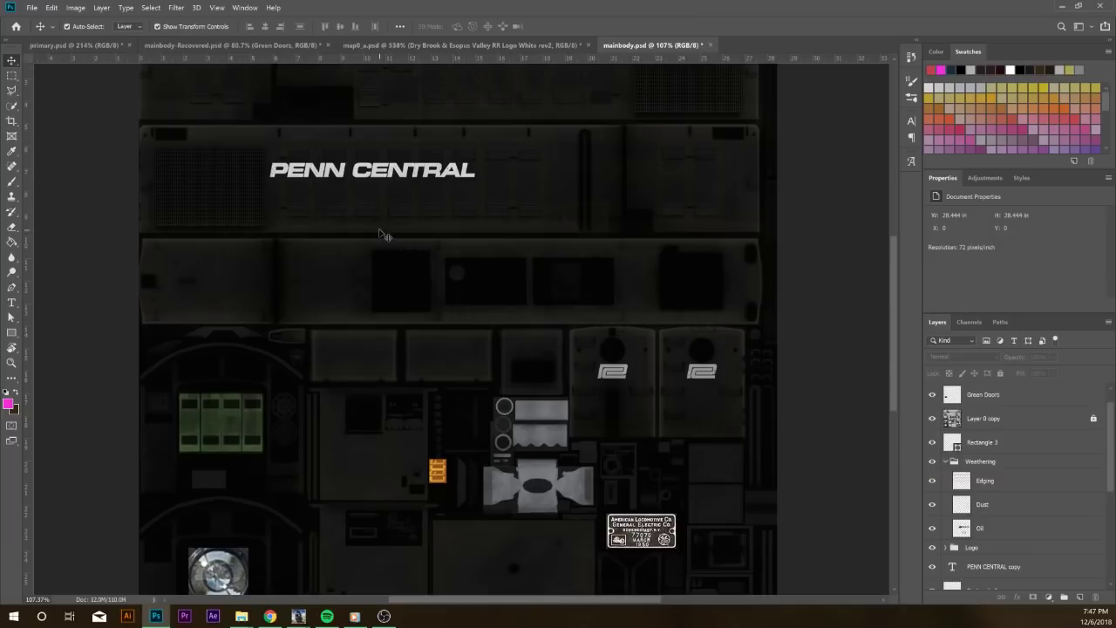
click(933, 462)
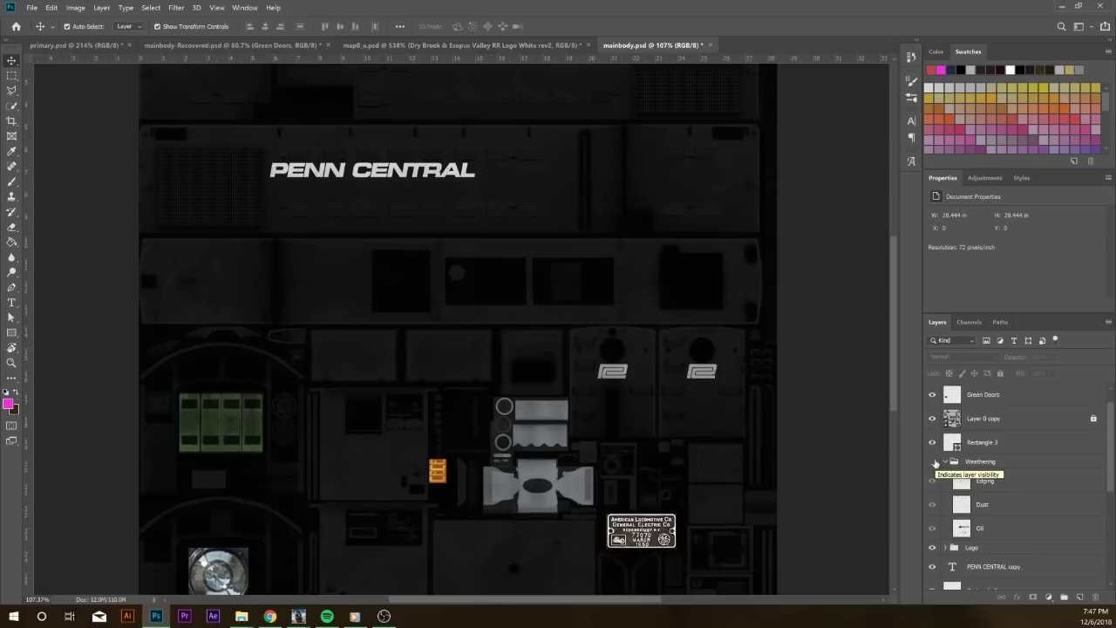
click(933, 462)
scroll(645, 387, down, 3)
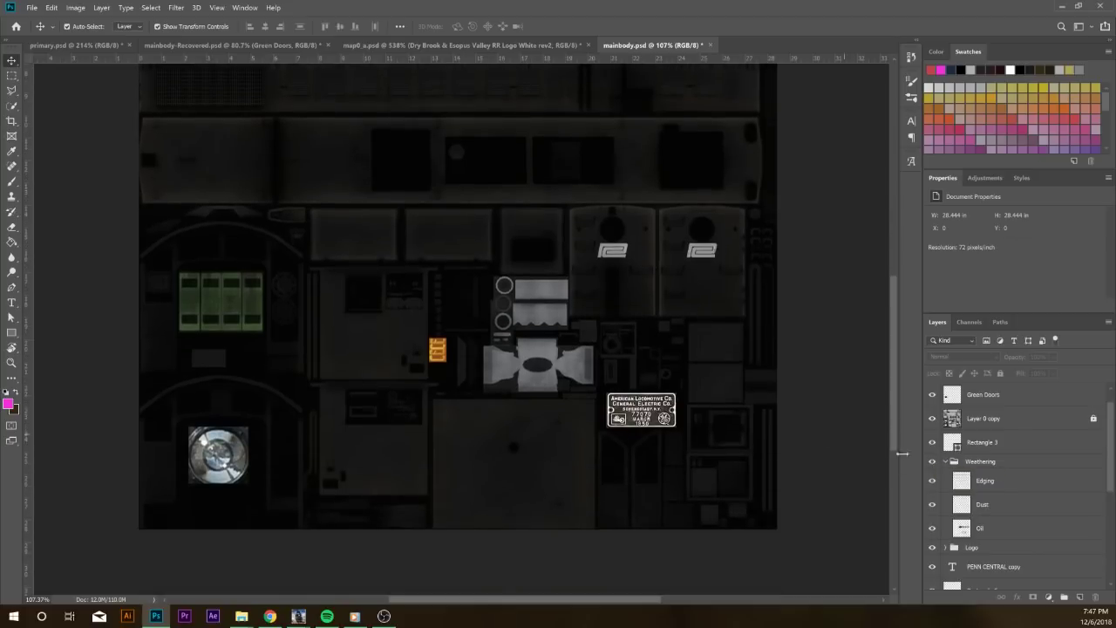
Check the Weathering group and Oil Drips layer in mainbody-Recovered.psd, leaving both visible
click(281, 45)
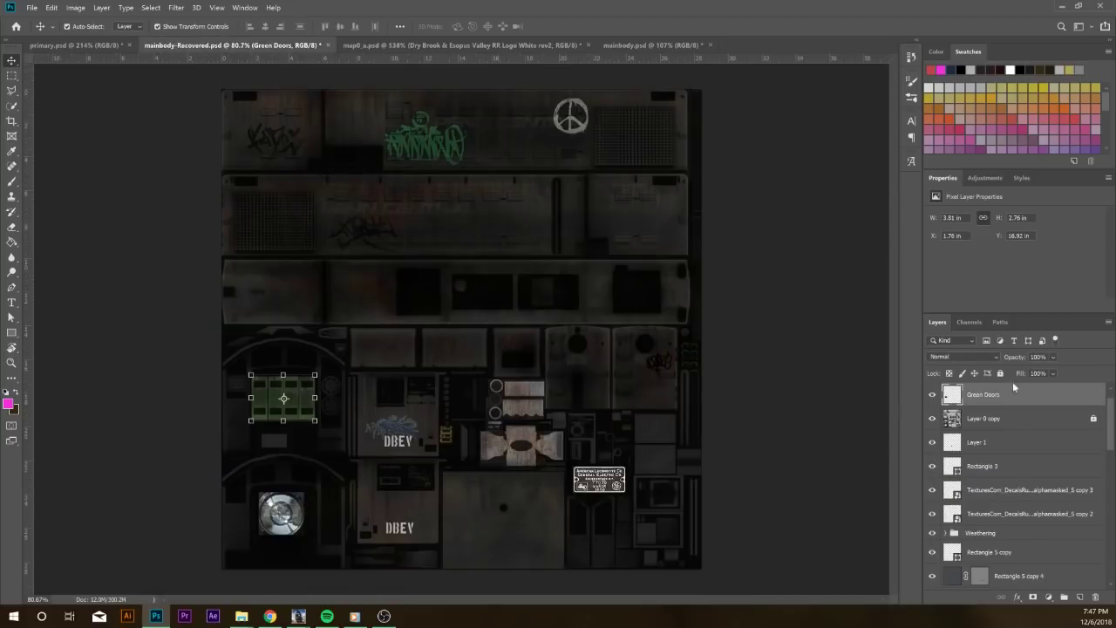
scroll(952, 412, down, 3)
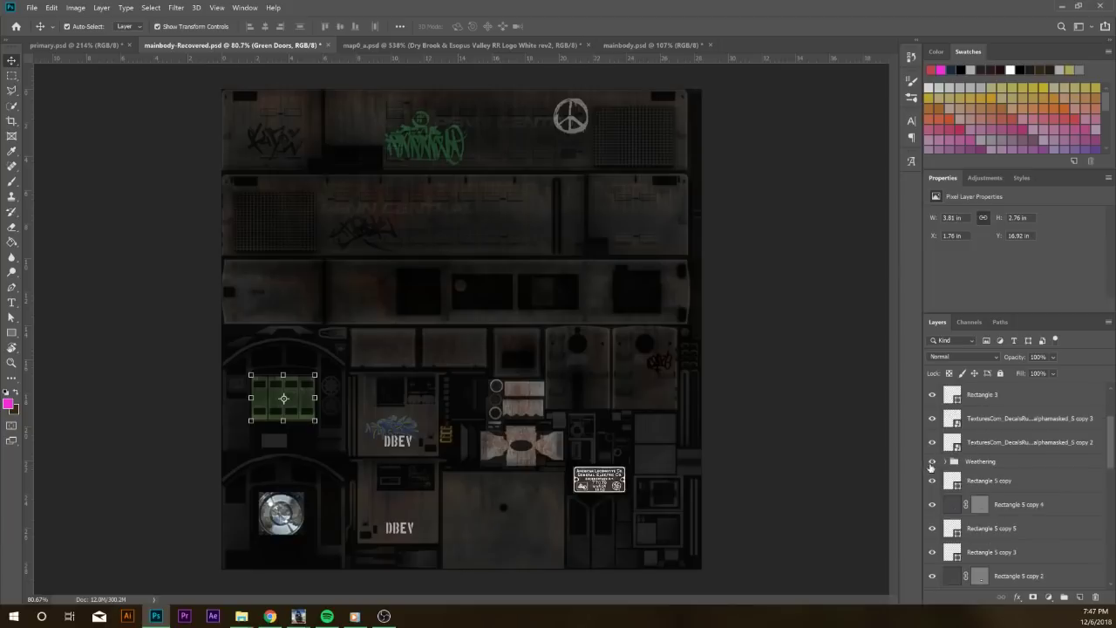
click(933, 461)
scroll(935, 453, down, 2)
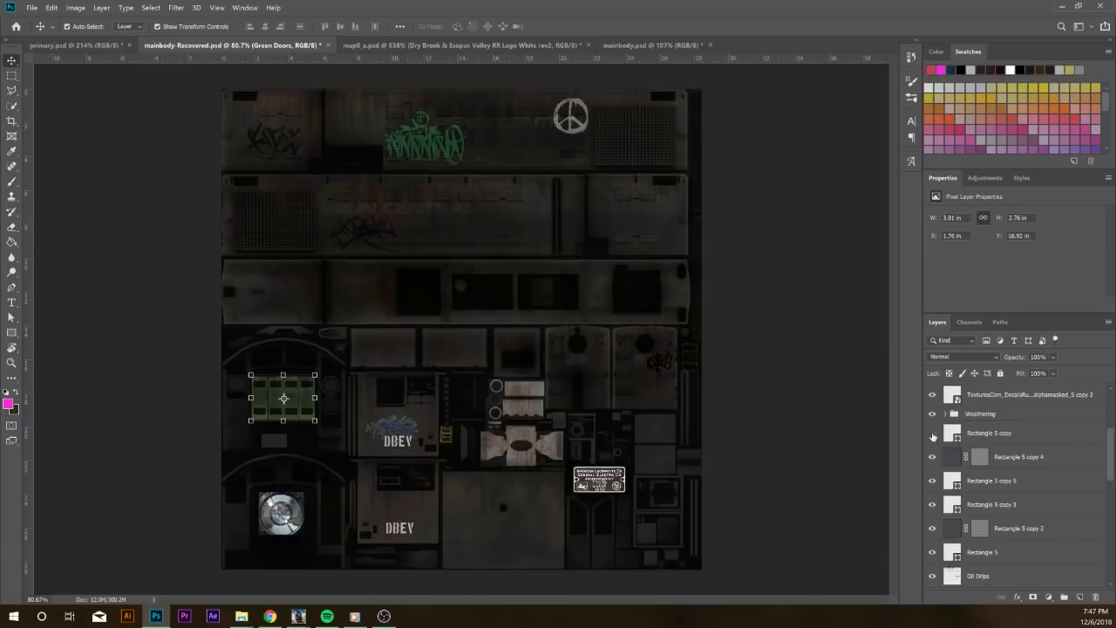
scroll(946, 462, down, 5)
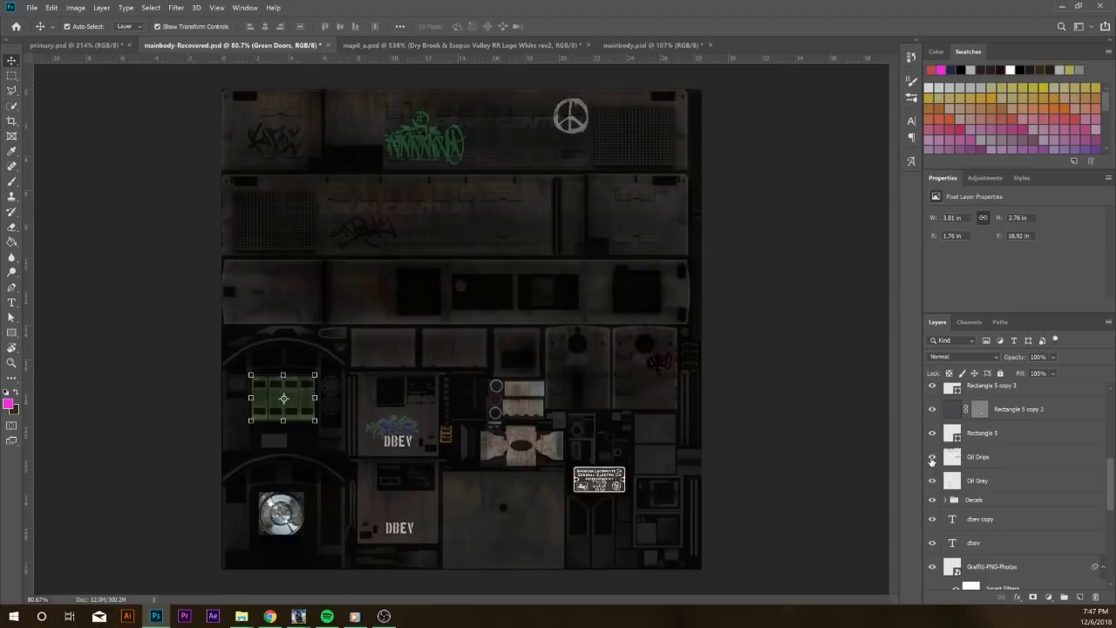
click(931, 457)
scroll(943, 551, down, 3)
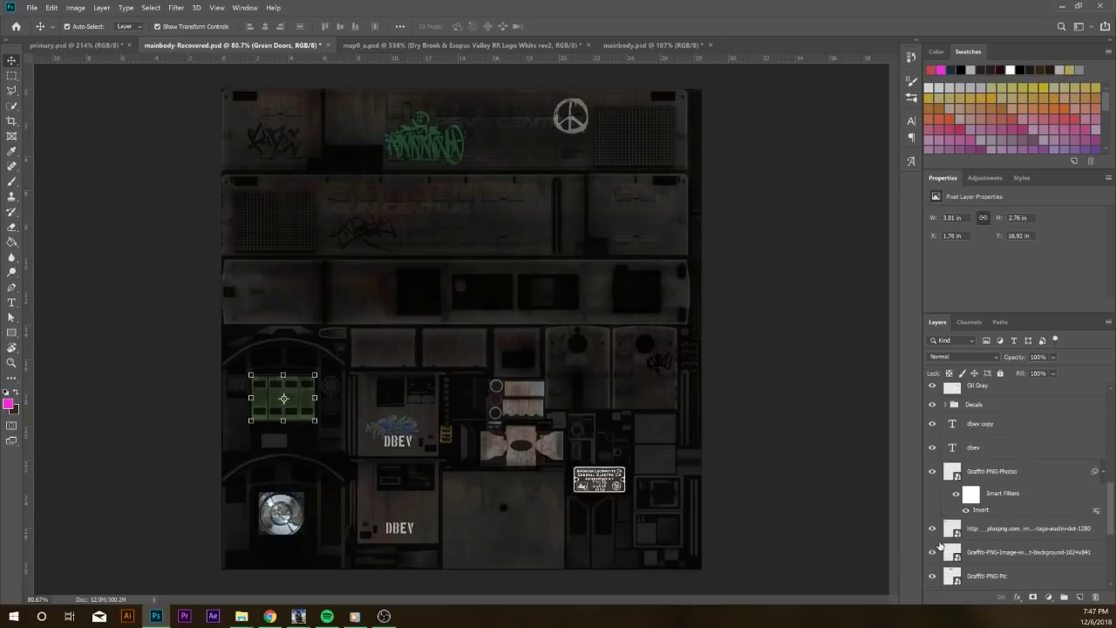
Preview the peace-sign graffiti layer hidden and shown, and select it to examine its opacity and fill
click(934, 475)
click(933, 475)
scroll(935, 480, down, 2)
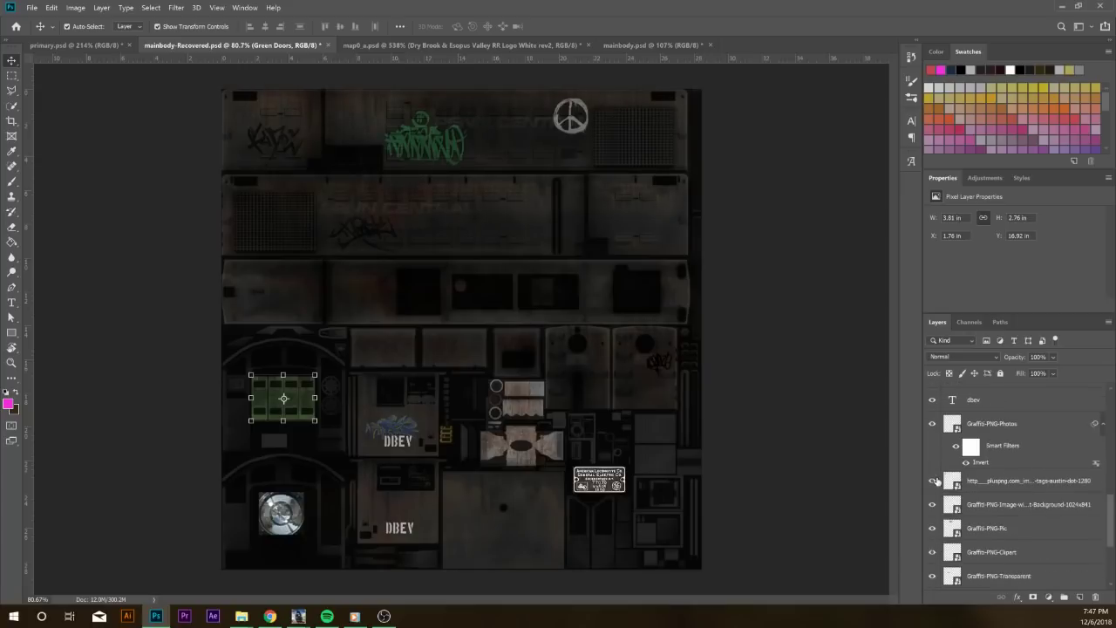
click(1000, 427)
Examine the Oil Gray and Oil Drips layers, trying the Oil Drips fill at 100%
scroll(989, 440, up, 3)
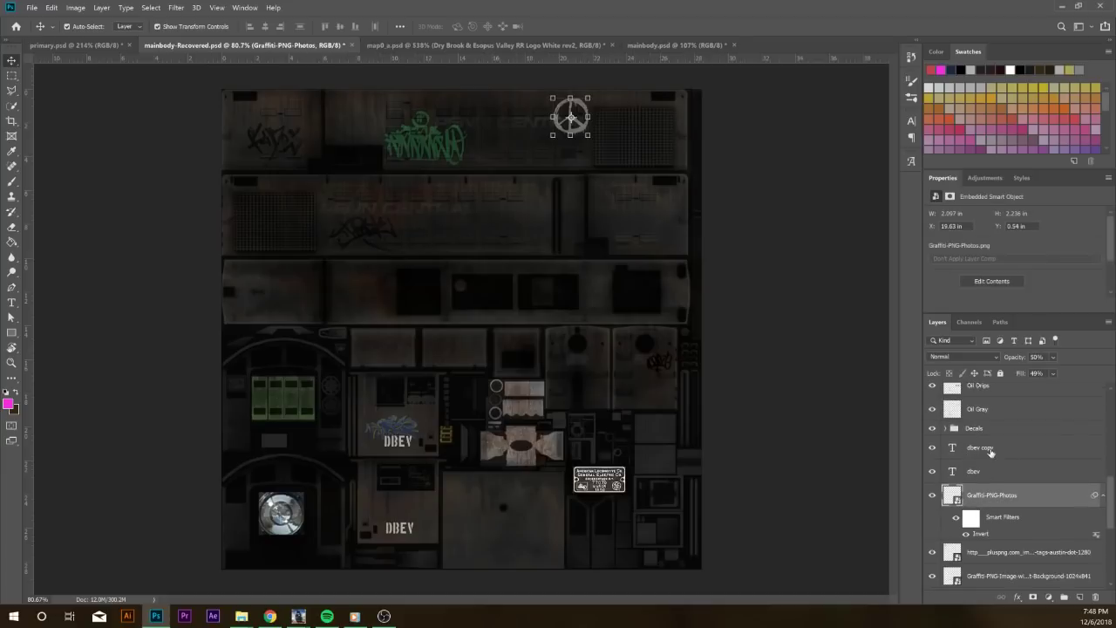
click(983, 437)
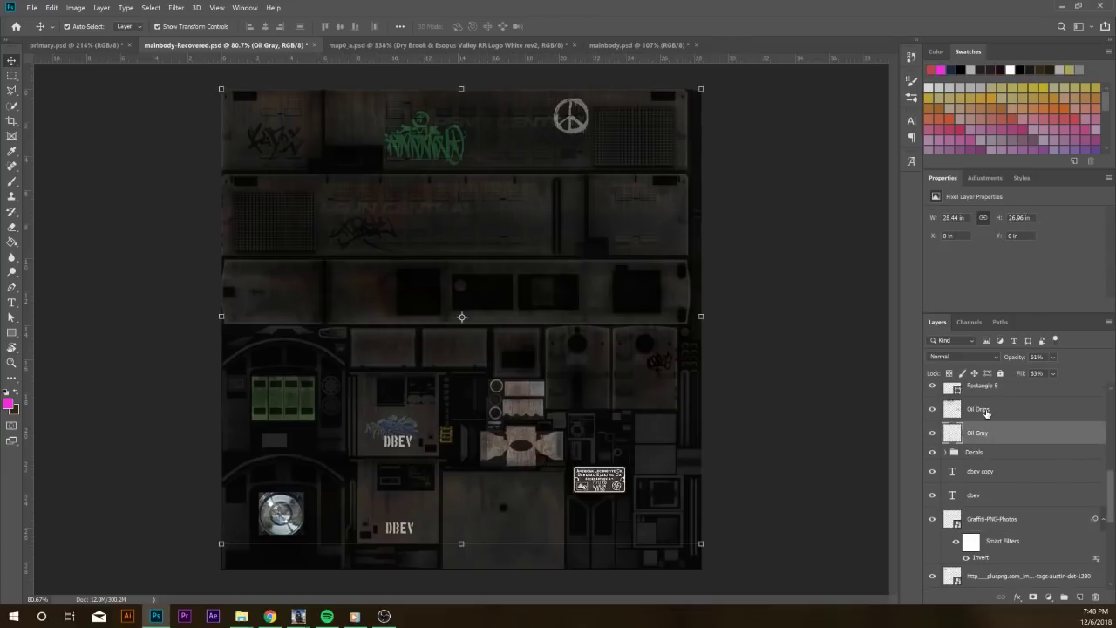
click(986, 409)
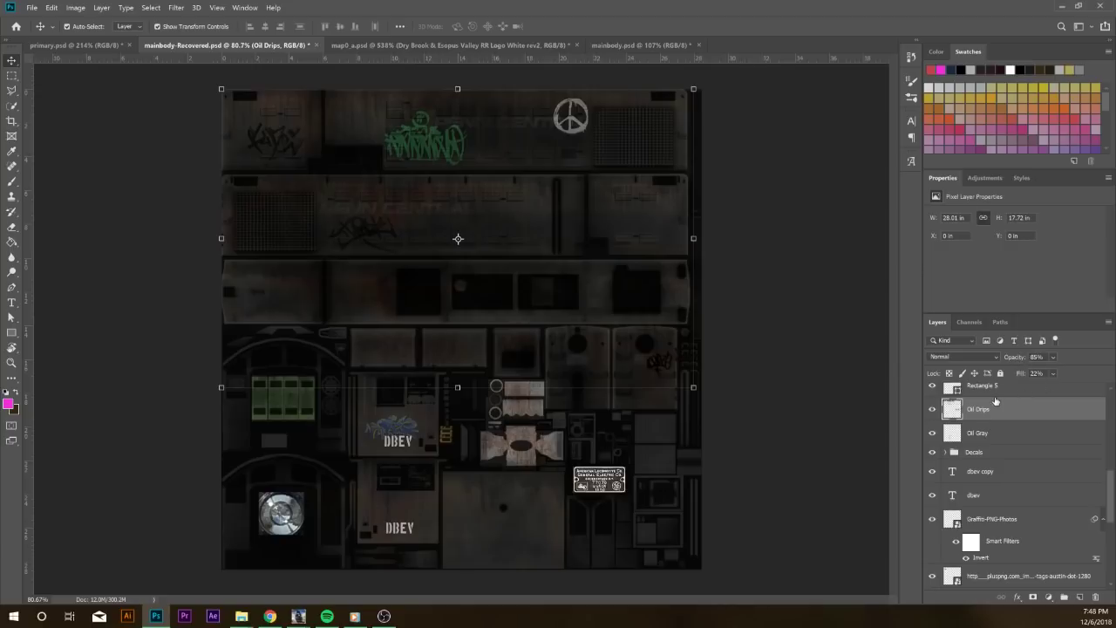
scroll(1003, 397, up, 1)
click(1052, 374)
drag(1050, 387, 1112, 388)
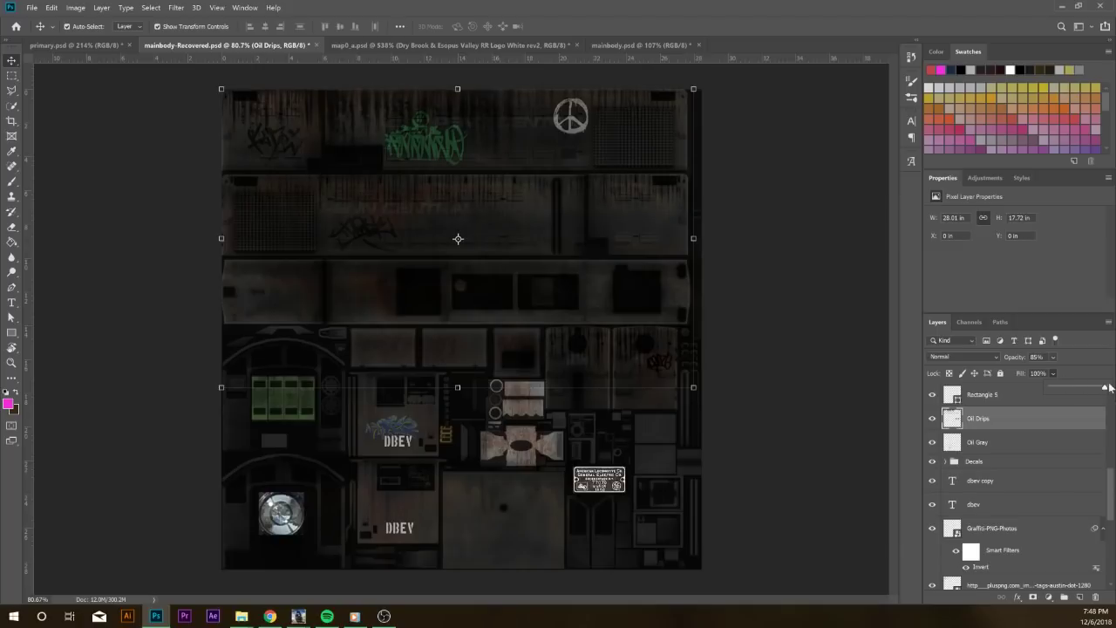
click(1057, 400)
Select the Graffiti-PNG image, Pic, Clipart and Transparent layers in turn to examine their placement and opacity settings
scroll(1031, 452, down, 3)
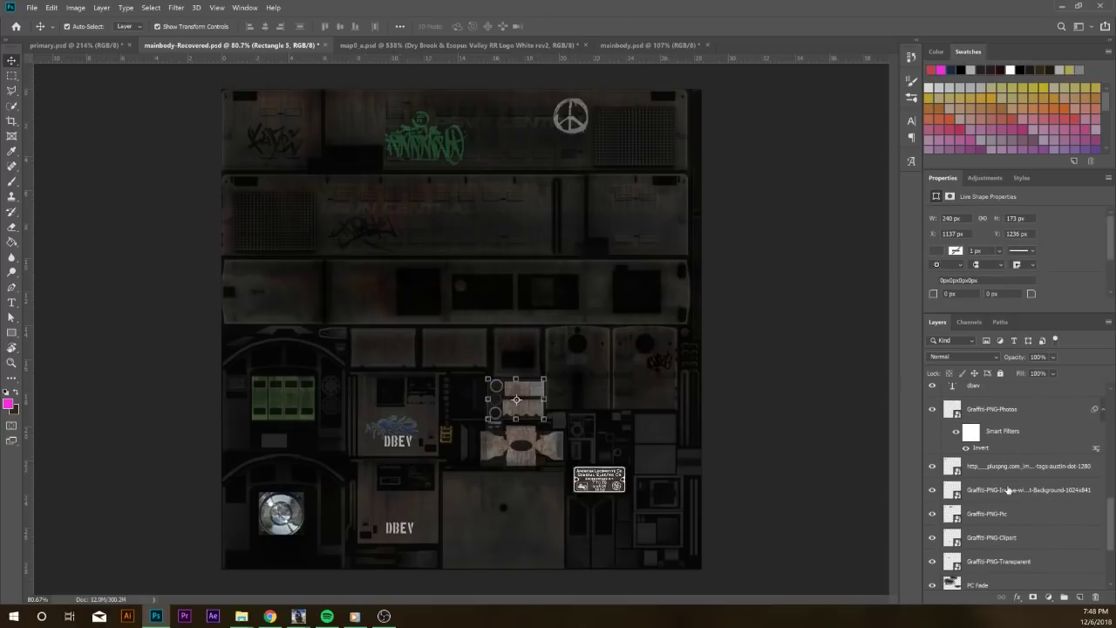
click(1008, 490)
click(1008, 513)
scroll(1010, 512, down, 1)
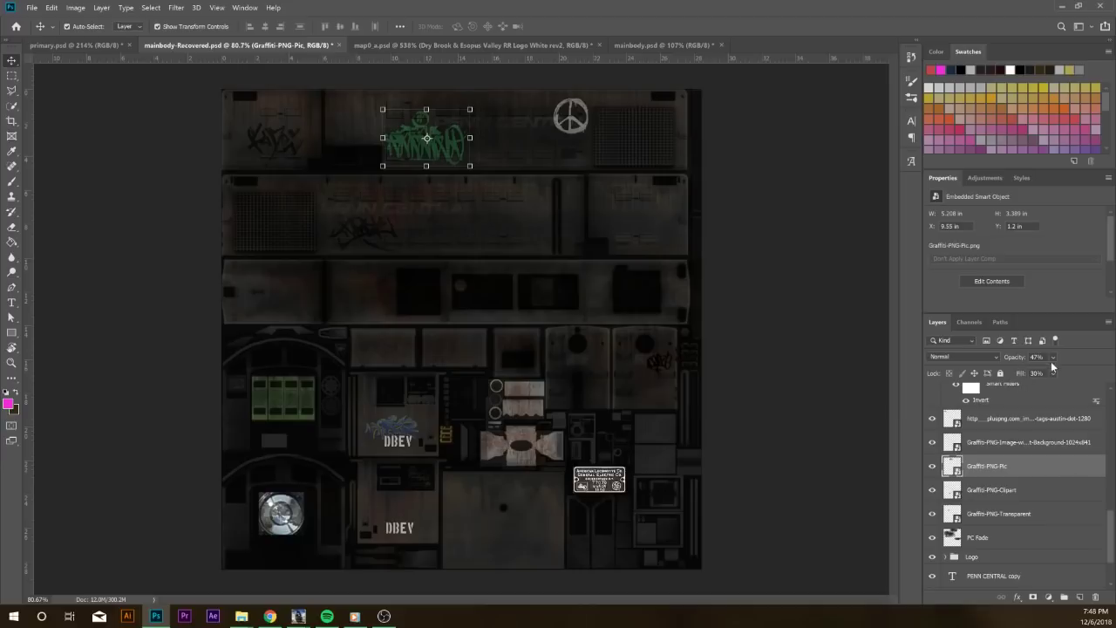
click(984, 488)
click(1008, 514)
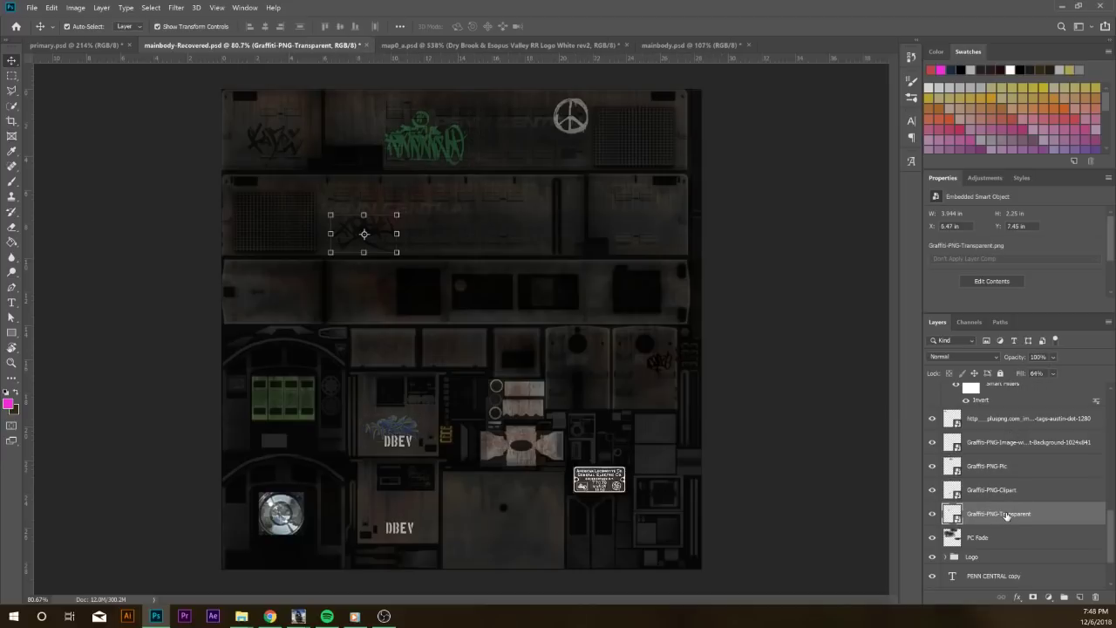
scroll(1043, 432, down, 1)
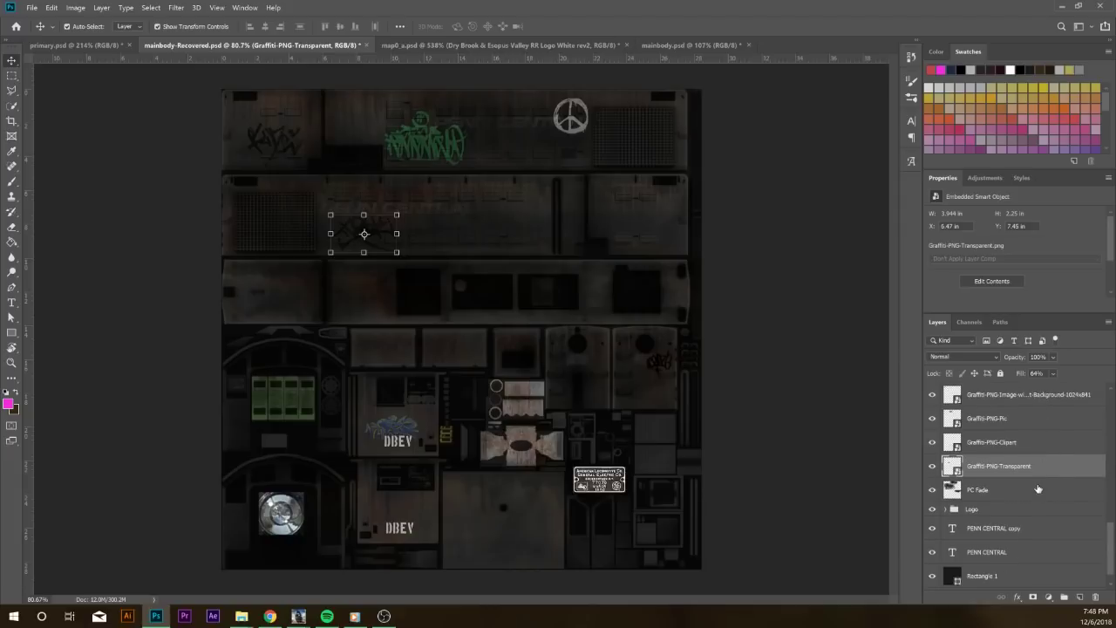
Select the PC Fade layer and repeatedly preview the Penn Central lettering with and without it, leaving it visible
click(1034, 489)
click(932, 490)
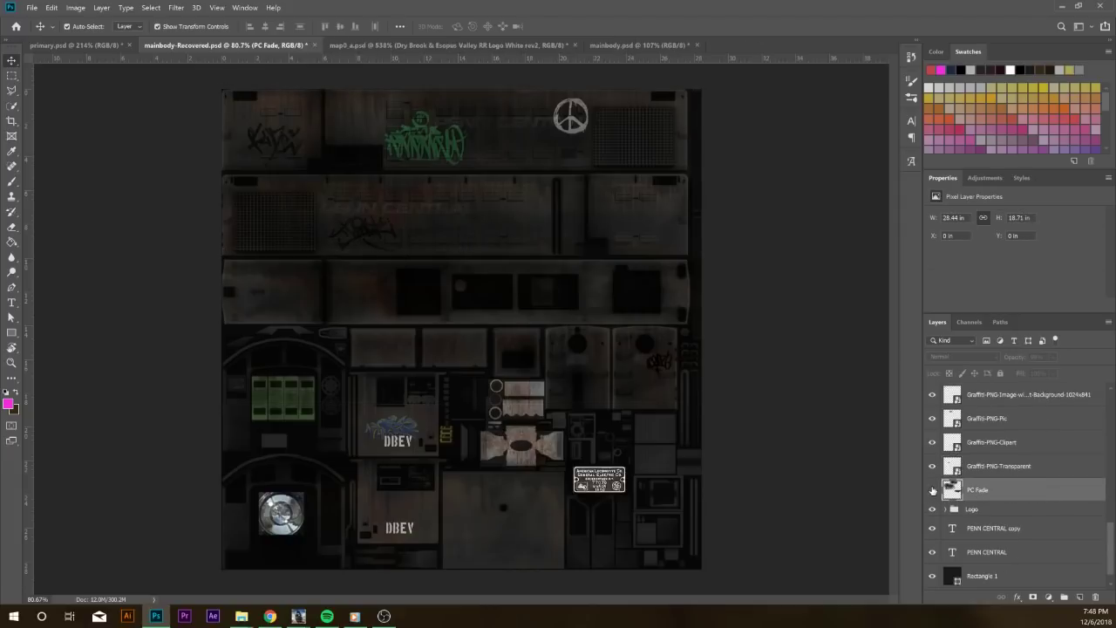
click(932, 490)
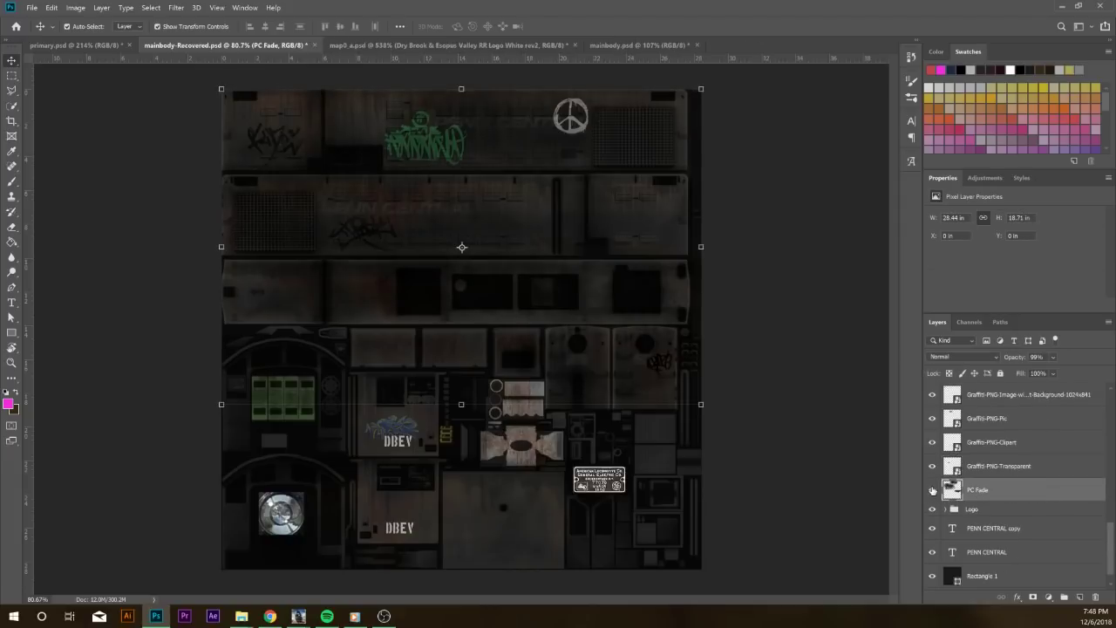
click(932, 490)
click(932, 490)
click(932, 490)
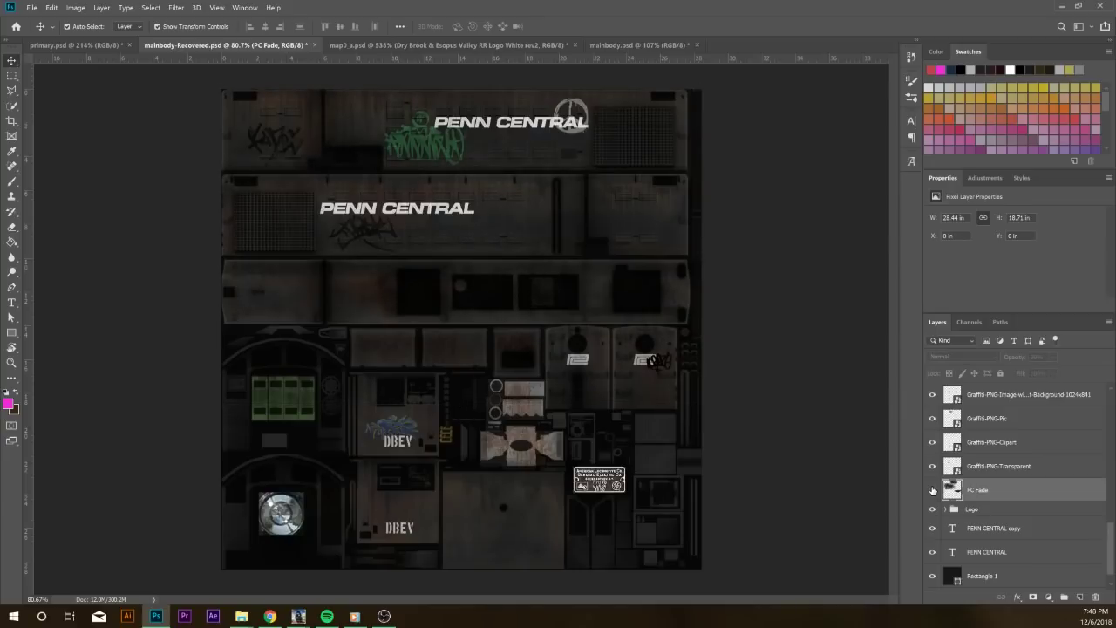
click(932, 490)
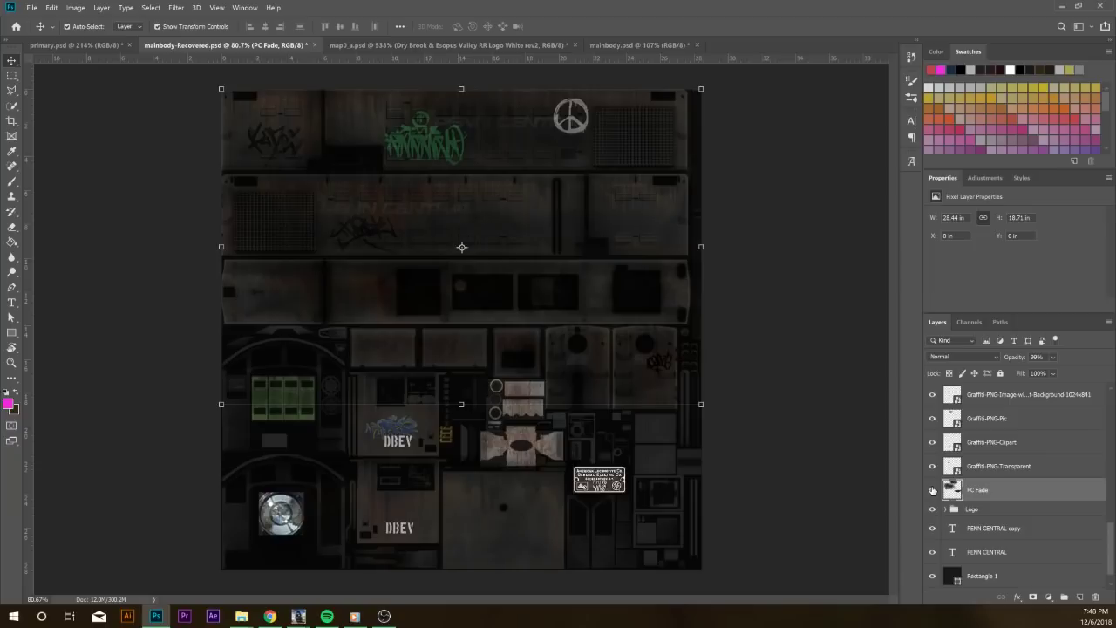
Examine the rusted decal texture layer near the top of the stack and the Oil Drips layer on the body side
scroll(1003, 462, up, 10)
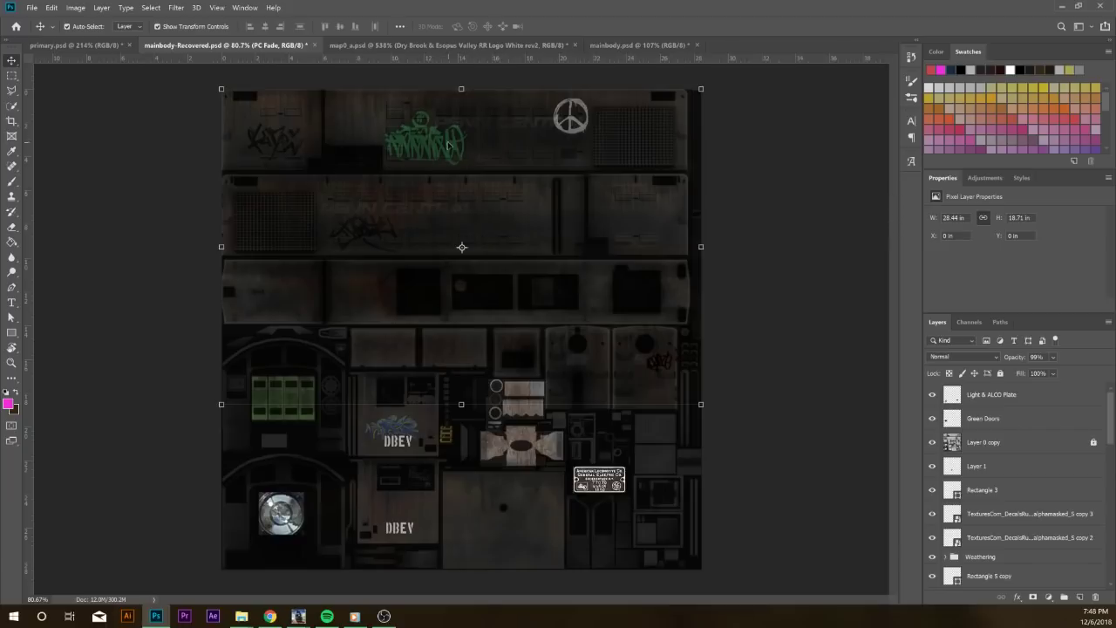
scroll(1047, 502, down, 2)
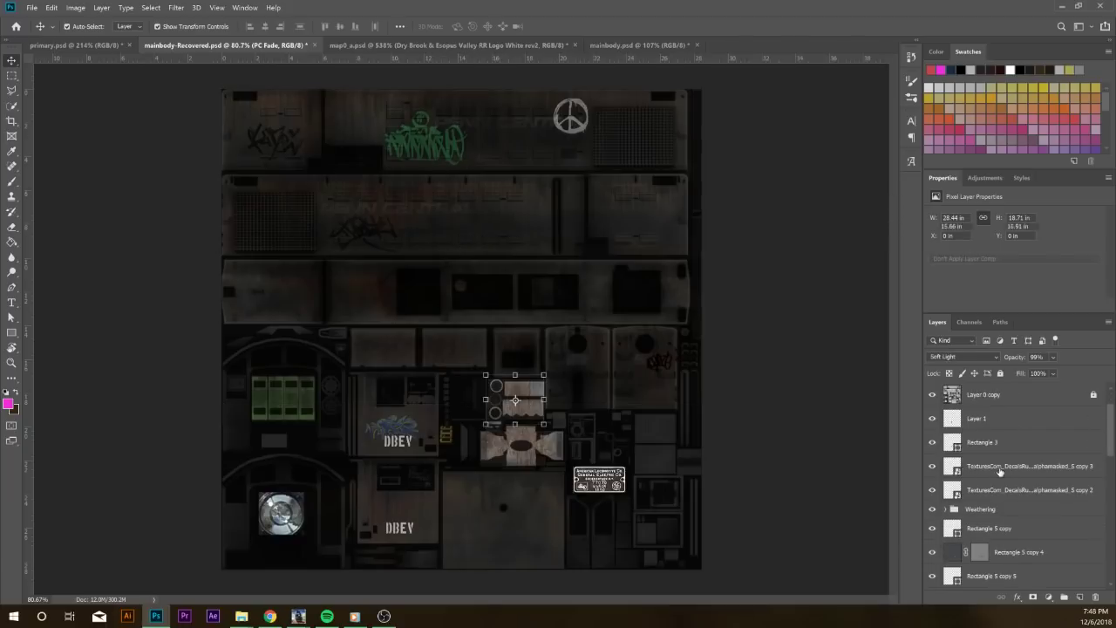
click(948, 467)
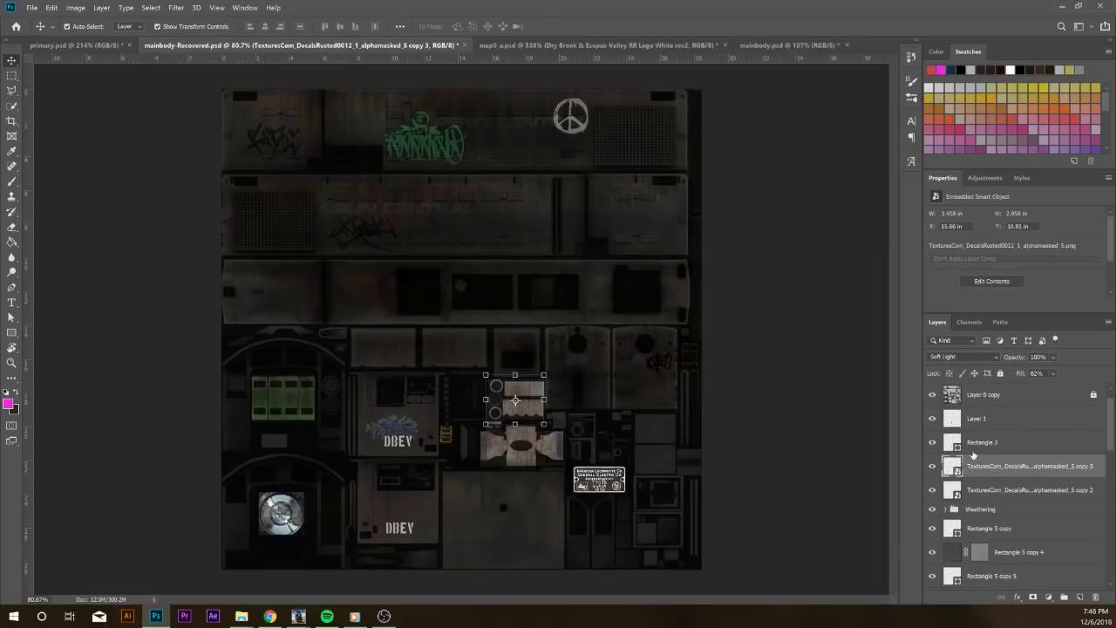
scroll(974, 463, up, 2)
scroll(974, 463, down, 5)
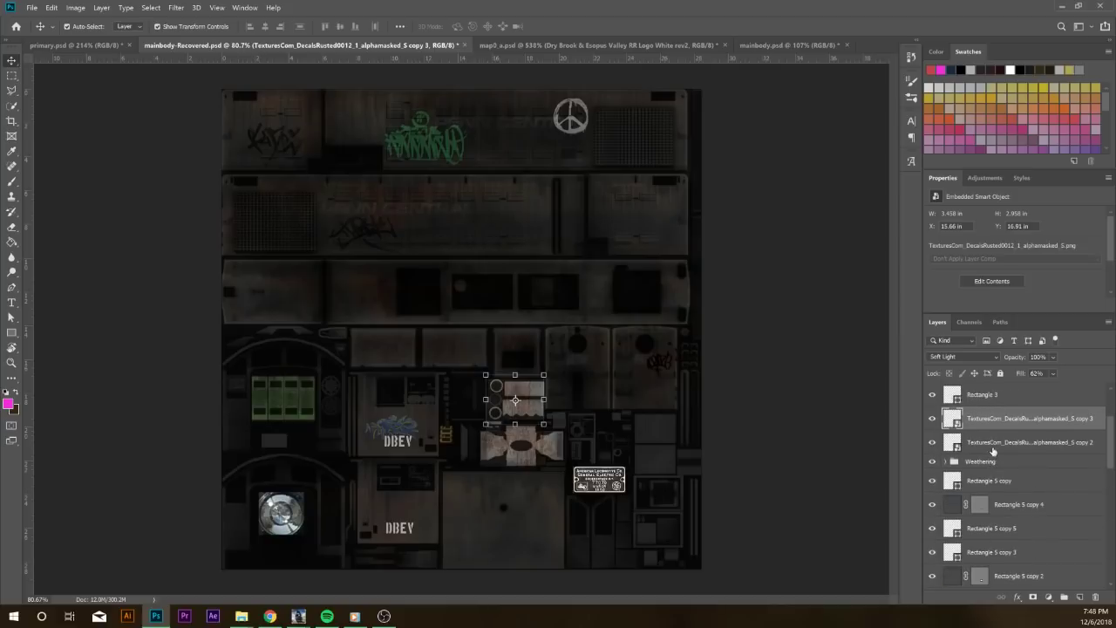
click(404, 144)
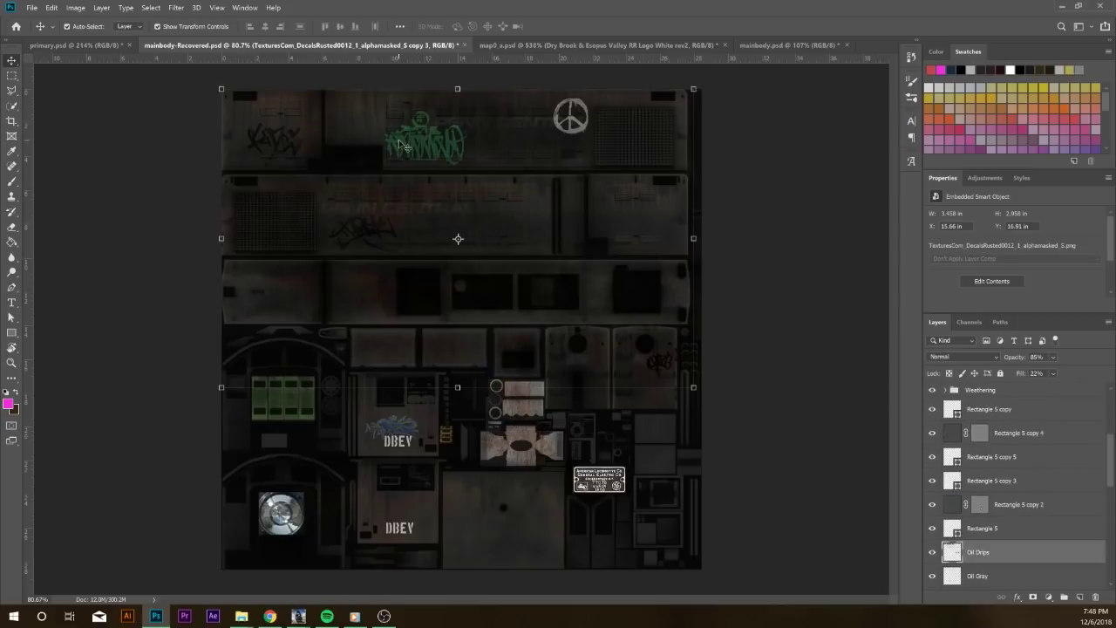
Select the green Graffiti-PNG-Pic layer on the upper body side and preview the texture with and without it
click(405, 144)
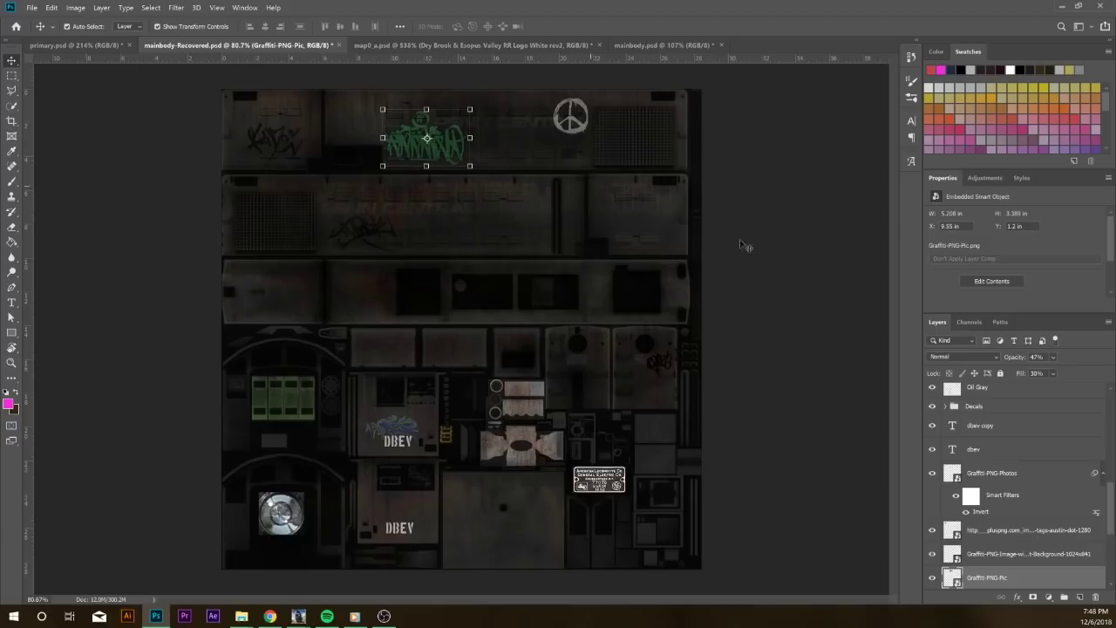
scroll(977, 554, down, 2)
click(935, 507)
click(934, 507)
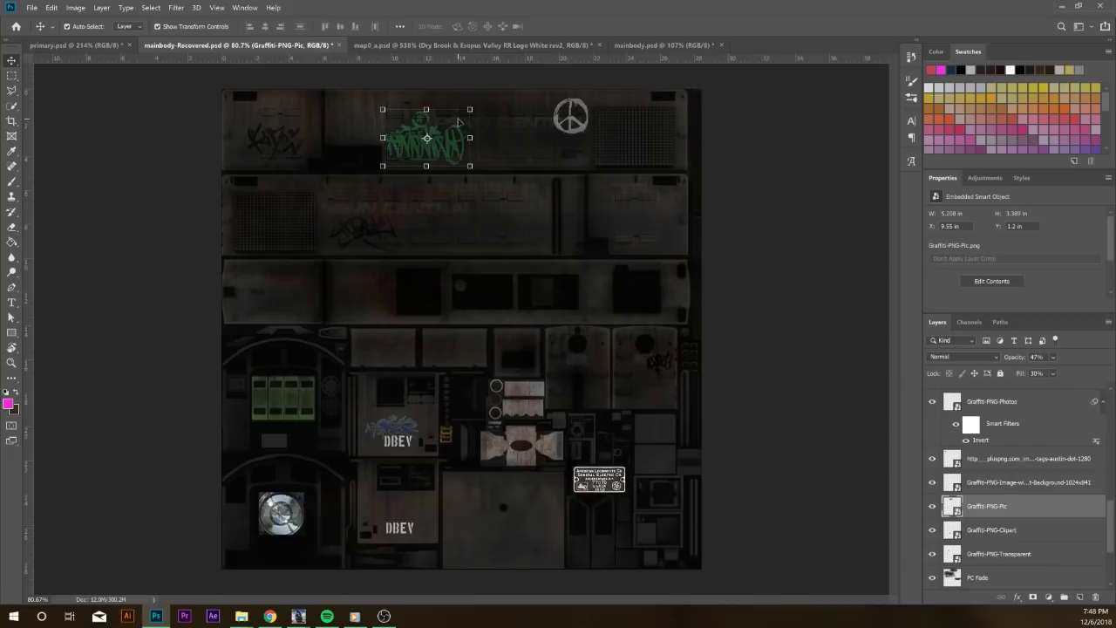
Try the Graffiti-PNG-Pic layer at 100% opacity and 100% fill, and undo both changes
click(1053, 357)
drag(1067, 373, 1098, 374)
click(1062, 378)
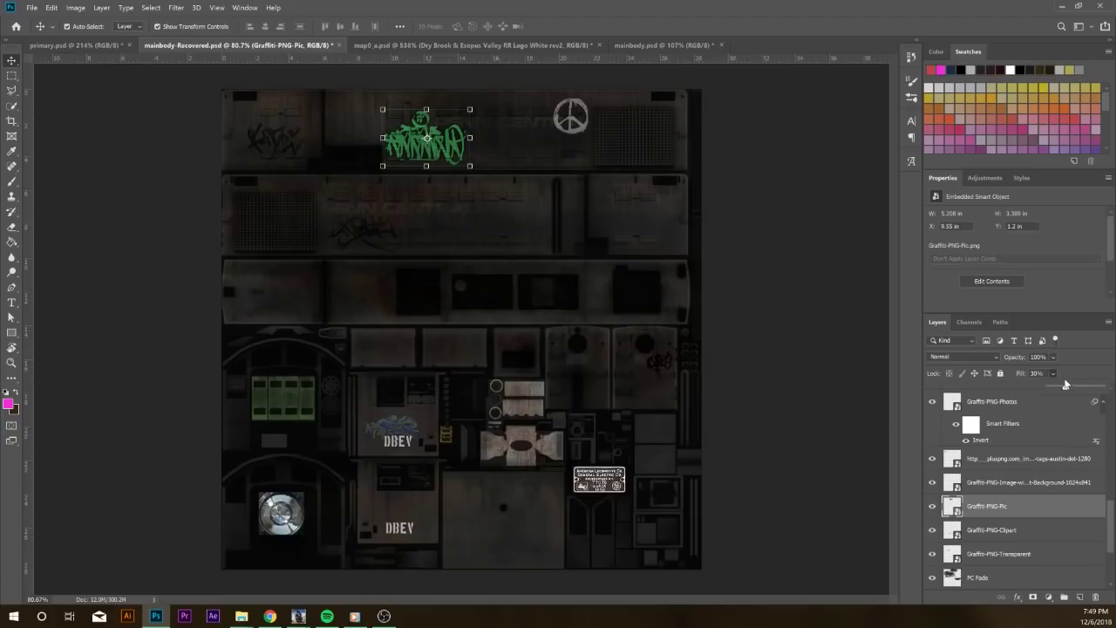
drag(1067, 389, 1109, 393)
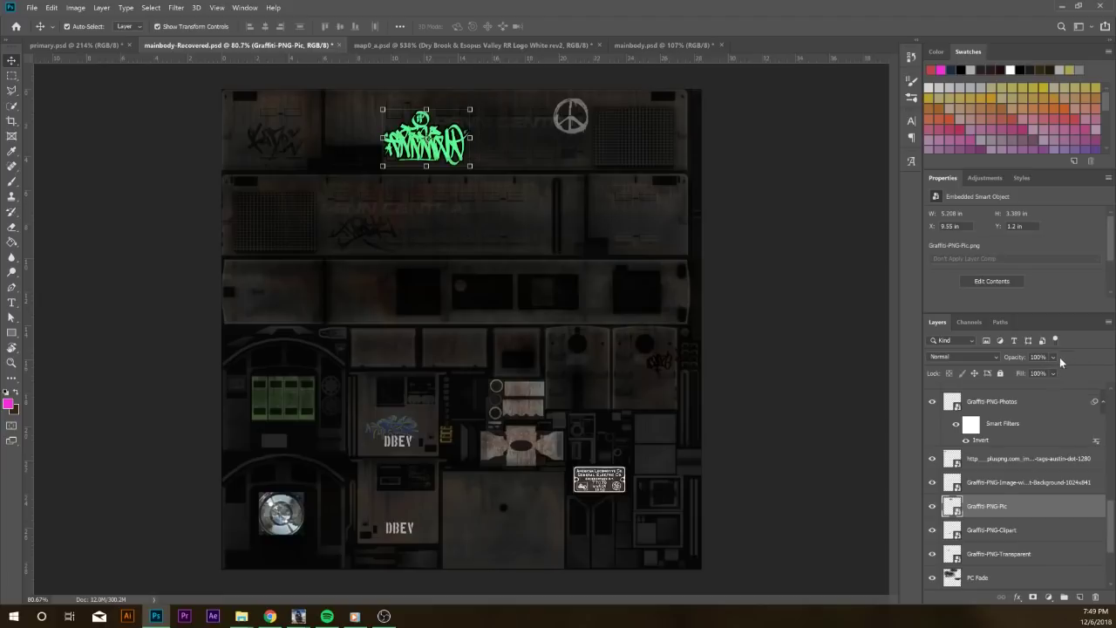
click(820, 387)
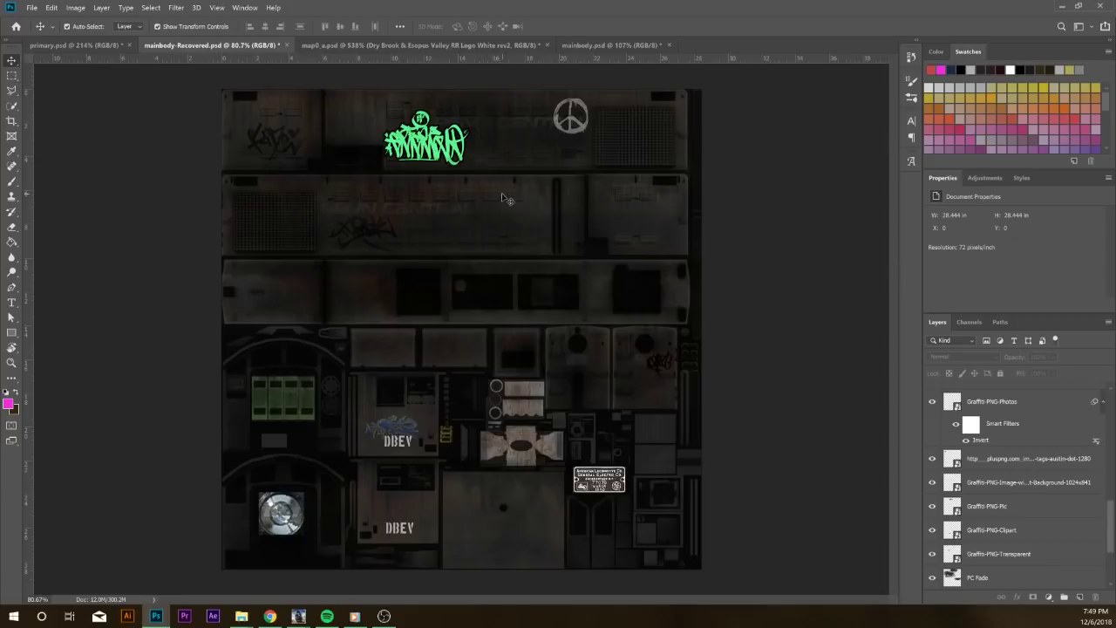
key(ctrl+alt+z)
key(ctrl+alt+z)
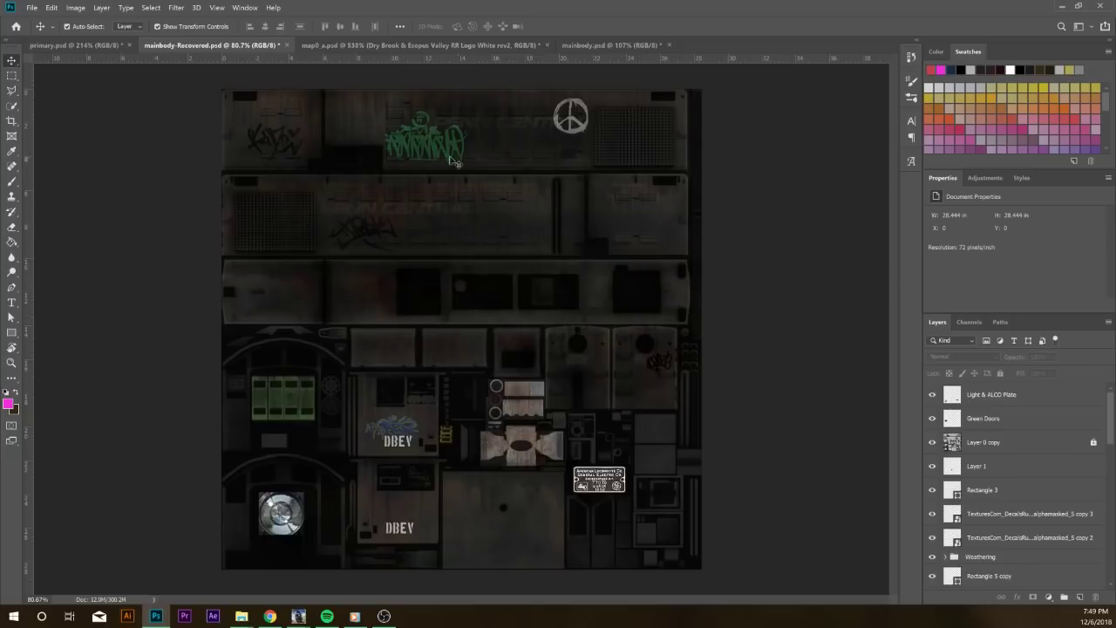
Examine the green graffiti up close, previewing it with and without the Layer 0 copy overlay and checking the layer order
scroll(404, 116, up, 6)
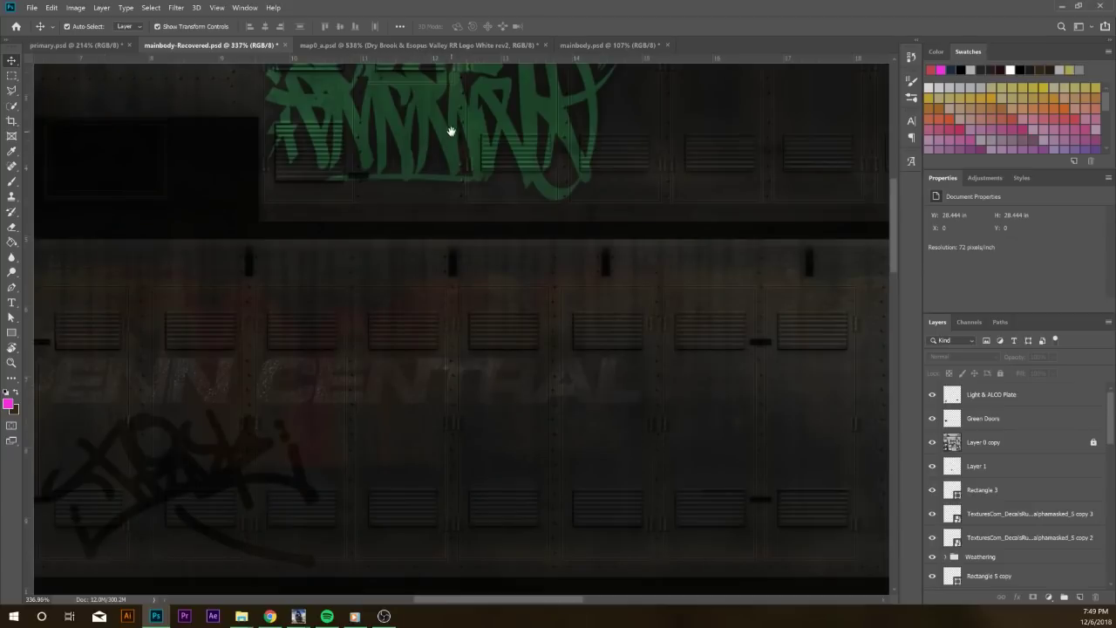
drag(451, 124, 438, 326)
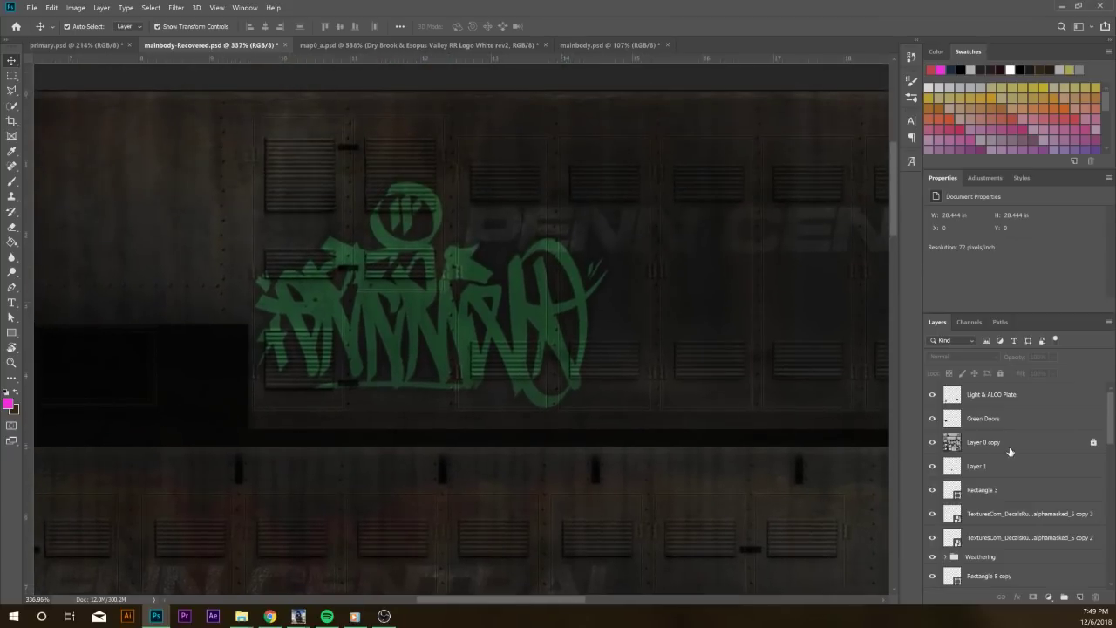
click(988, 447)
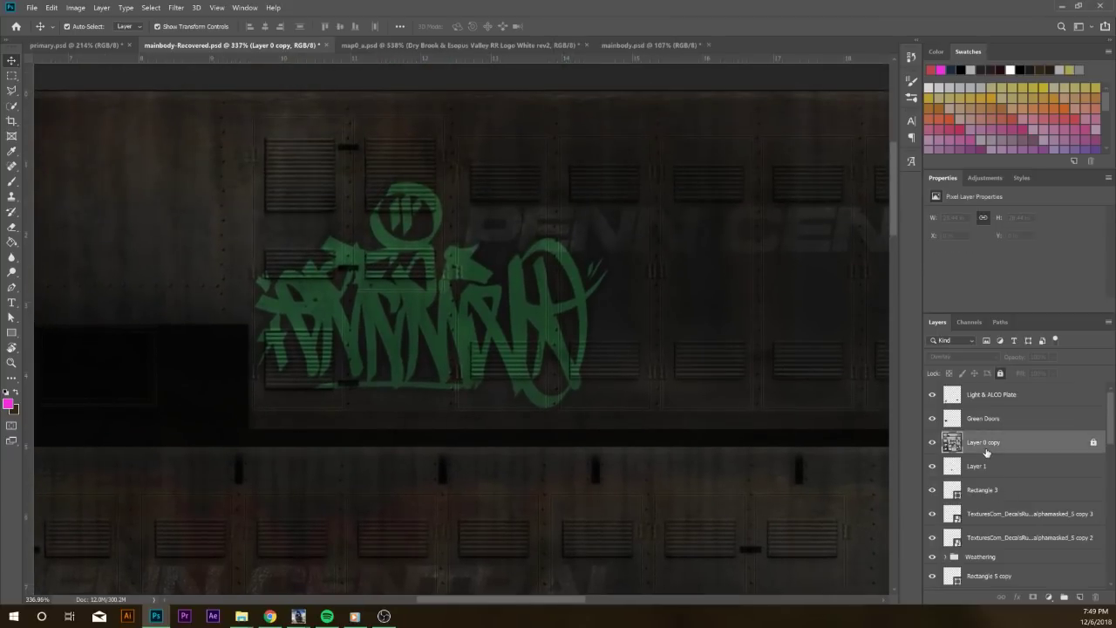
click(933, 443)
click(934, 443)
scroll(966, 502, down, 3)
scroll(970, 487, up, 3)
scroll(1063, 520, down, 3)
scroll(1003, 489, up, 3)
scroll(985, 480, down, 7)
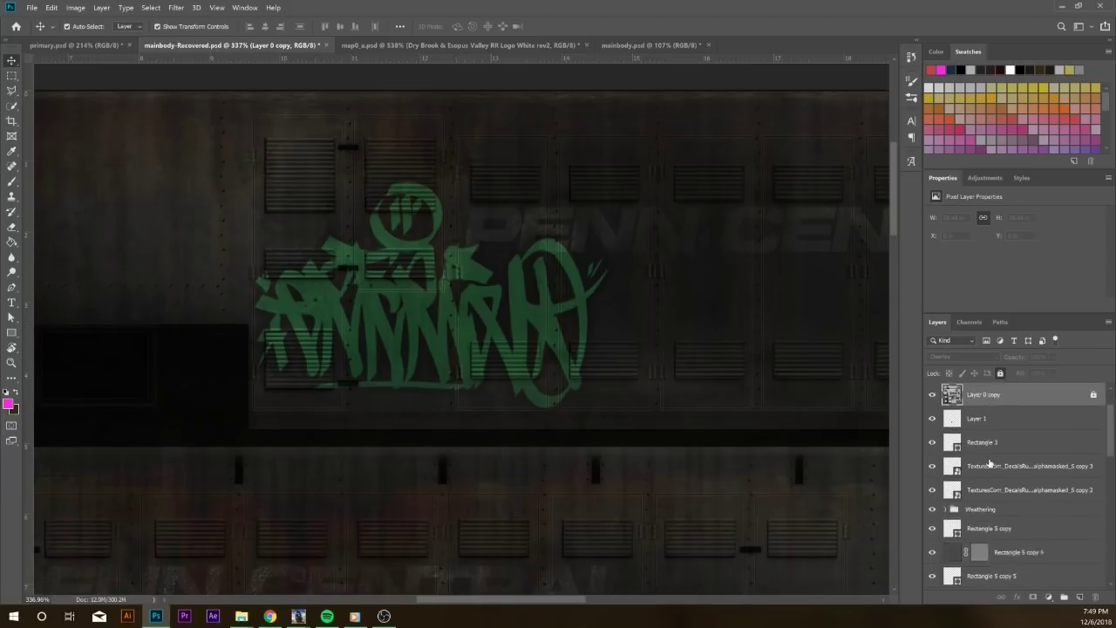
scroll(983, 482, up, 3)
scroll(983, 482, down, 4)
scroll(983, 483, up, 1)
scroll(996, 529, up, 8)
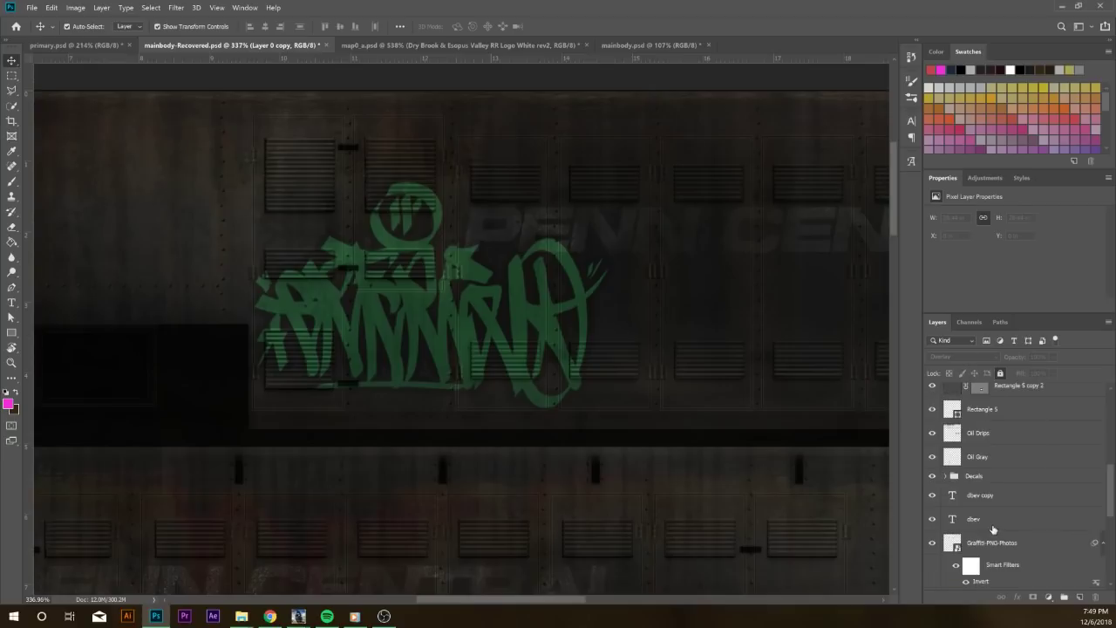
Try the Graffiti-PNG-Pic layer directly above Layer 0 copy with its opacity and fill at 100%
click(466, 277)
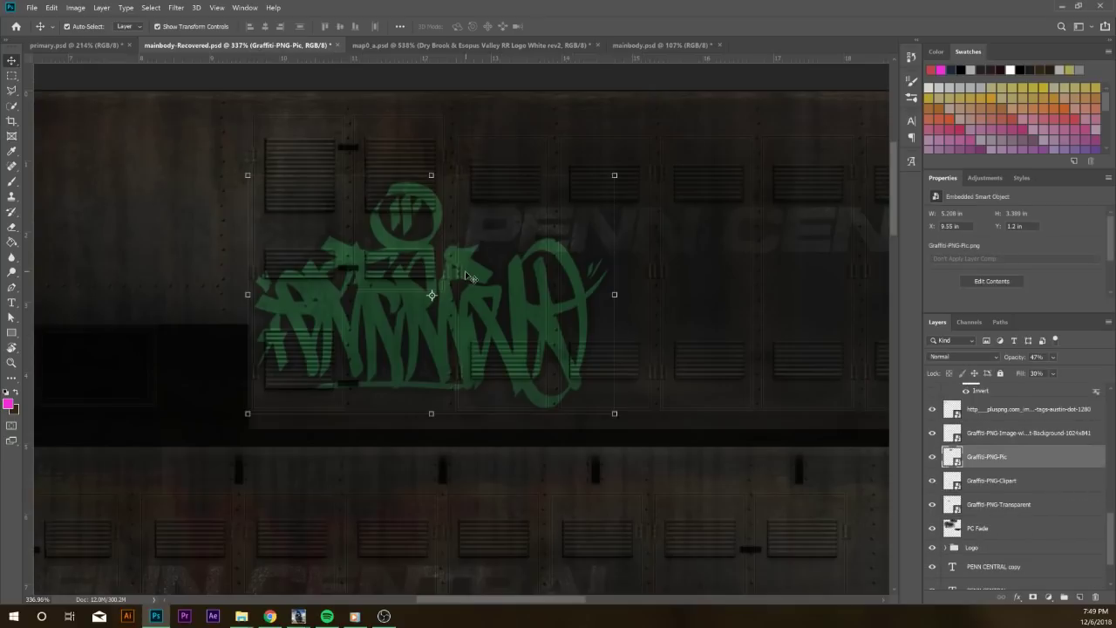
drag(998, 456, 984, 431)
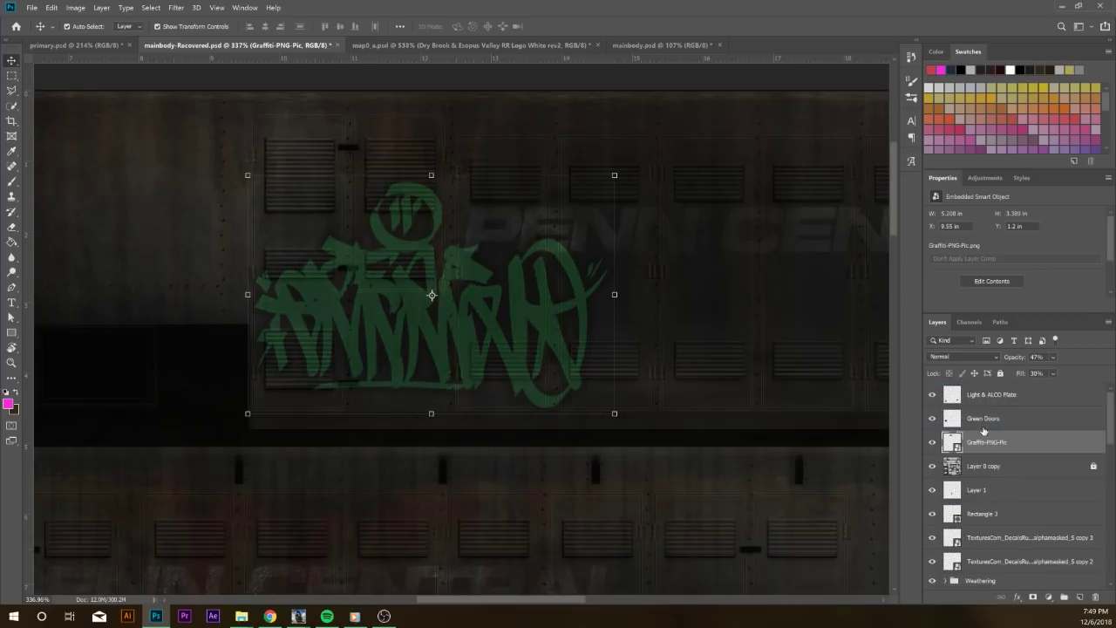
click(1055, 373)
key(0)
click(1053, 374)
drag(1068, 392, 1103, 389)
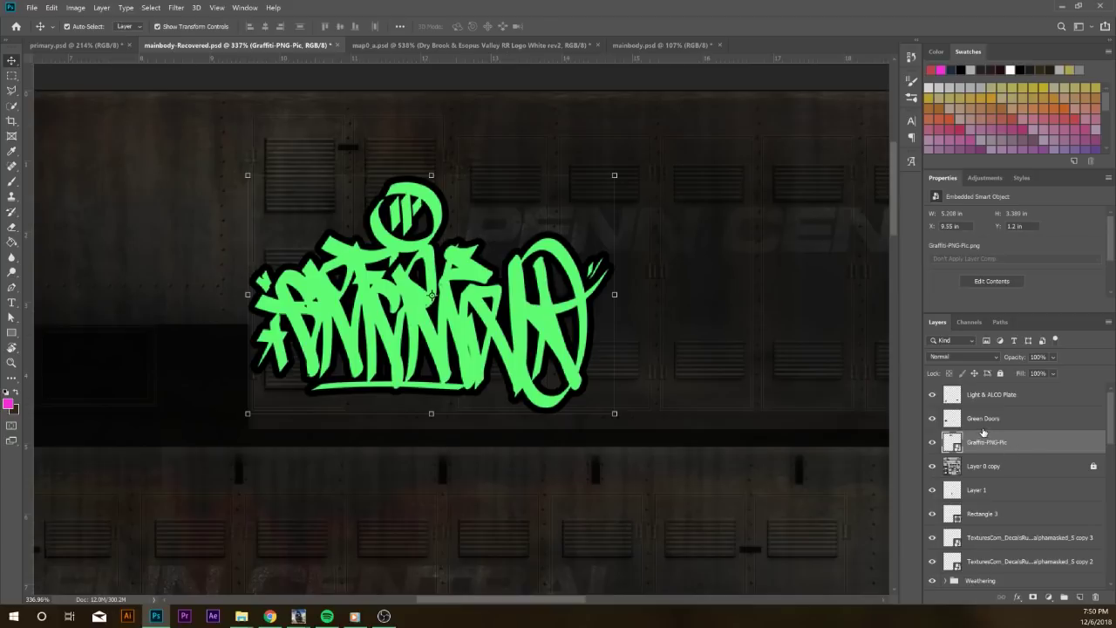
Undo the Graffiti-PNG-Pic fill, opacity and stacking-order changes
key(4)
key(7)
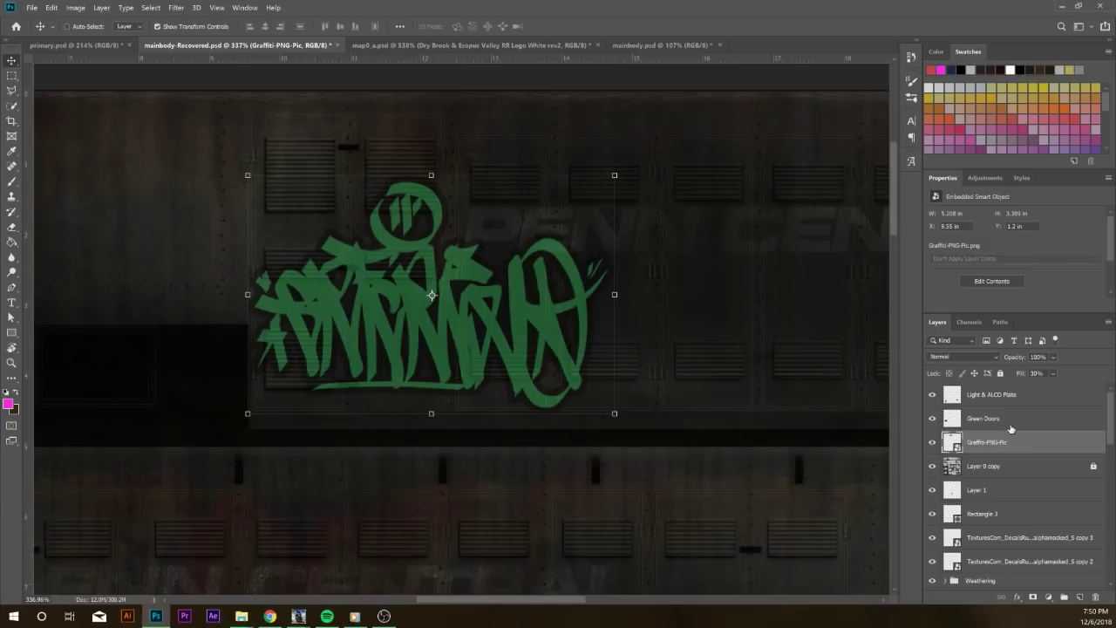
key(shift+3)
scroll(1018, 449, down, 3)
scroll(1024, 463, up, 3)
key(ctrl)
key(ctrl+shift+bracketleft)
scroll(1001, 472, up, 6)
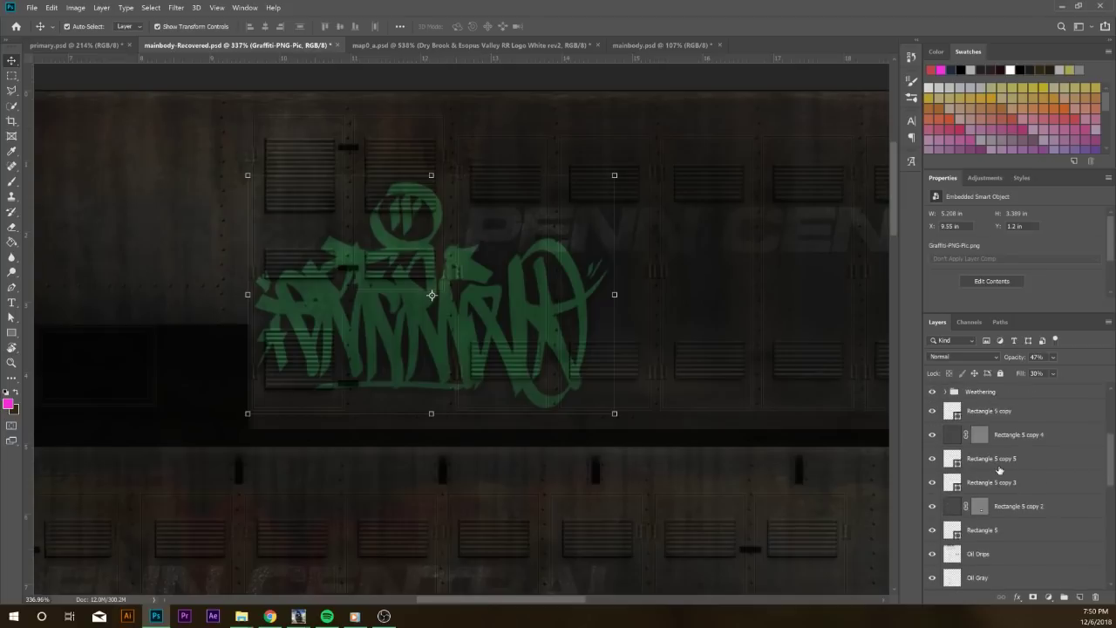
Examine the Layer 0 copy, Rectangle 5 copy 3 and Rectangle 5 copy 2 layers and the full body texture
click(987, 445)
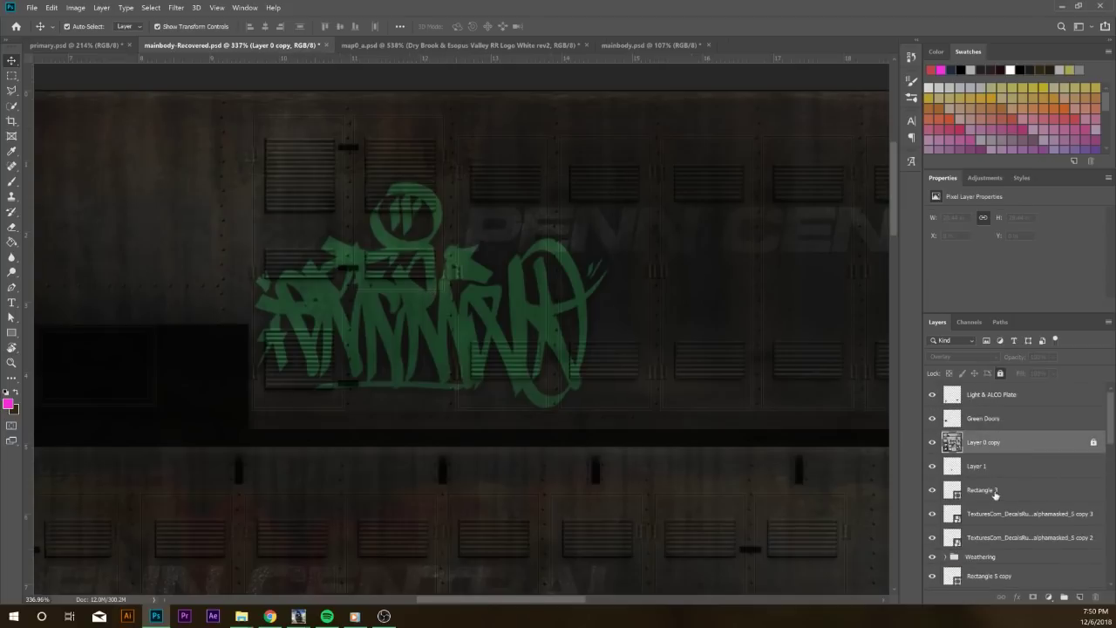
scroll(999, 495, down, 5)
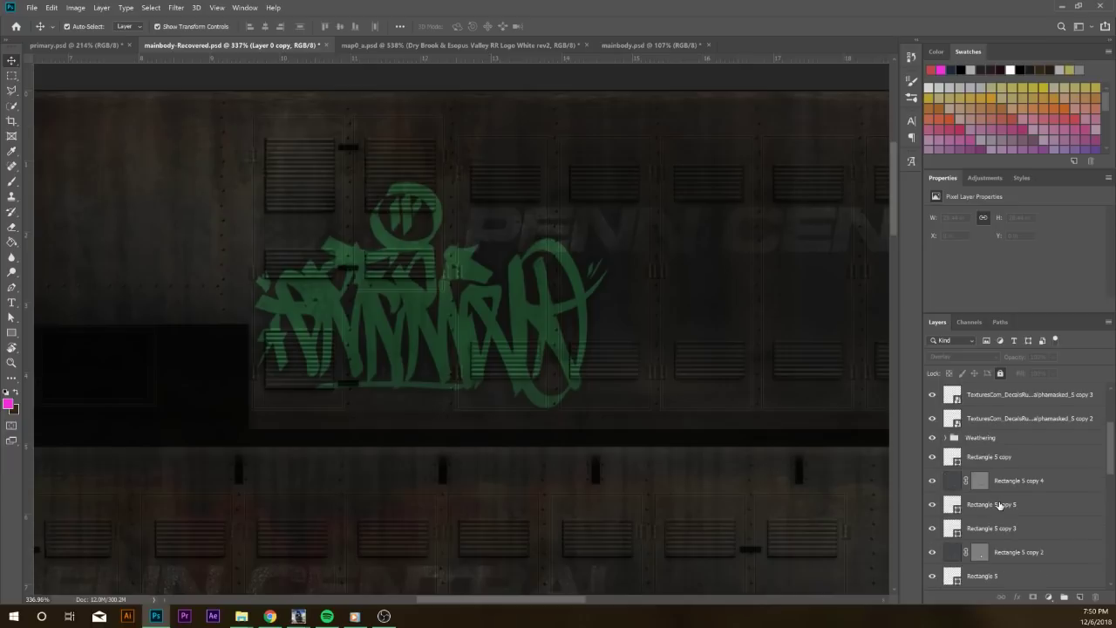
click(1000, 505)
scroll(999, 504, down, 1)
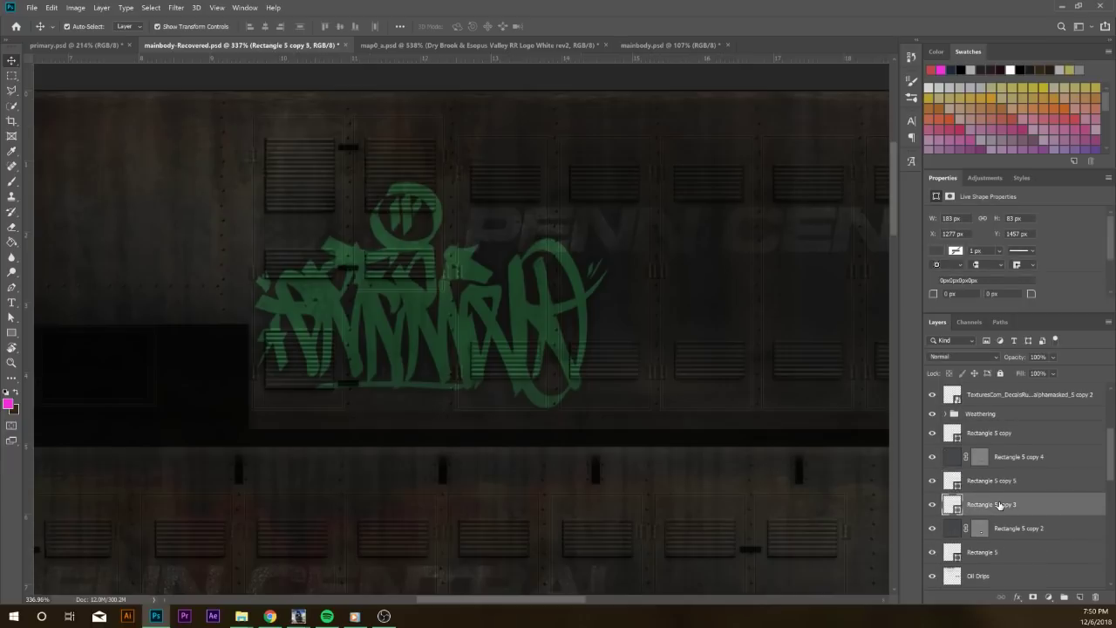
click(1012, 528)
scroll(1012, 504, down, 5)
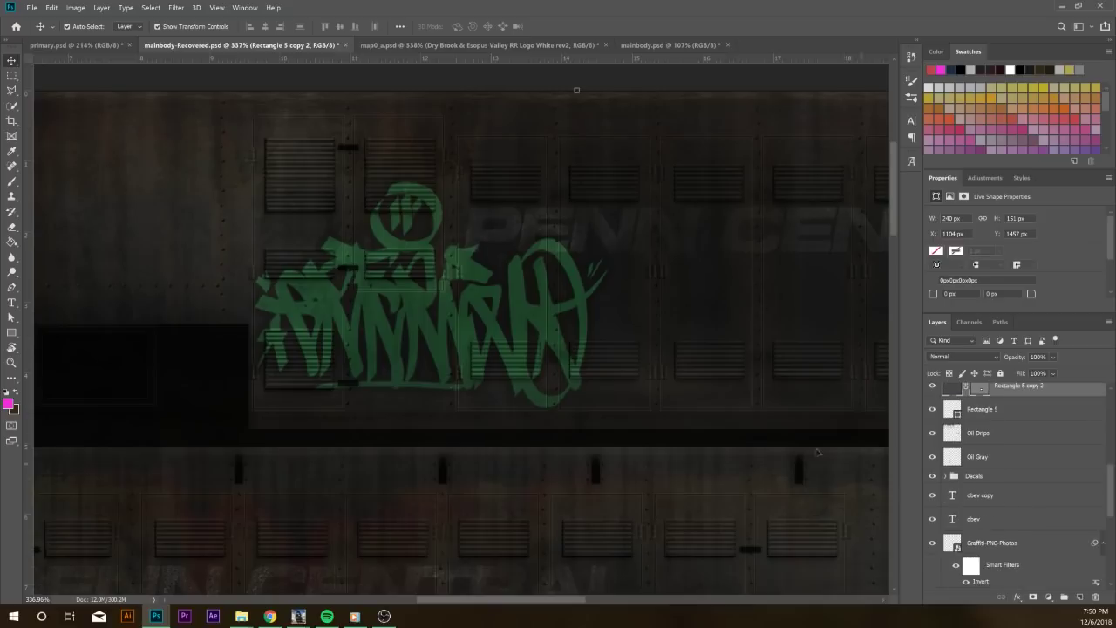
scroll(481, 319, down, 1)
scroll(480, 319, down, 5)
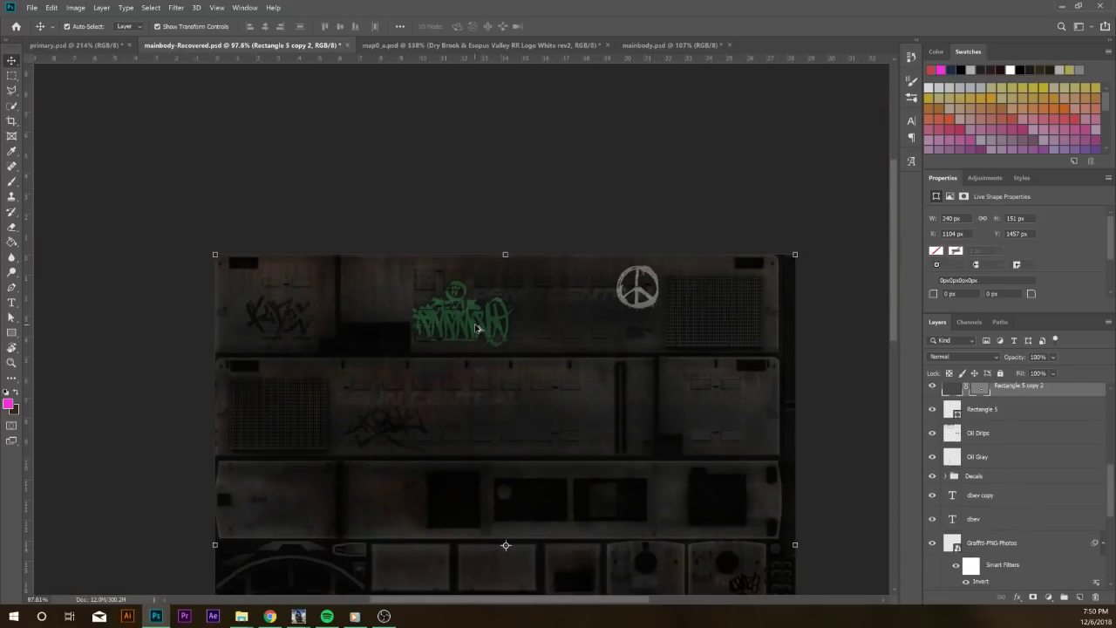
drag(546, 444, 492, 267)
scroll(960, 497, down, 1)
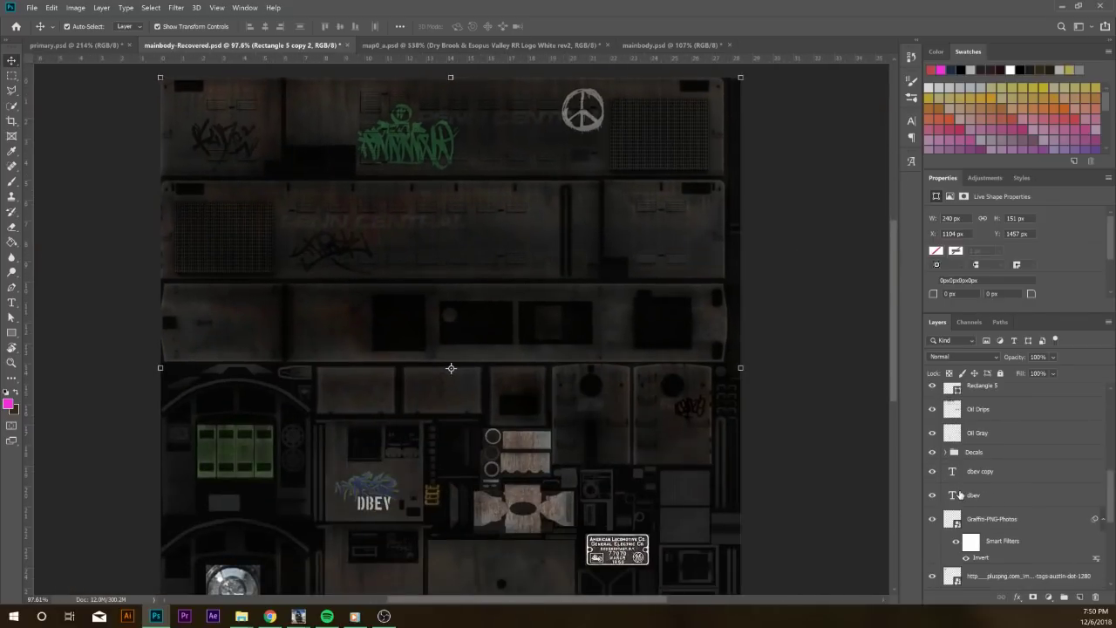
scroll(960, 496, down, 2)
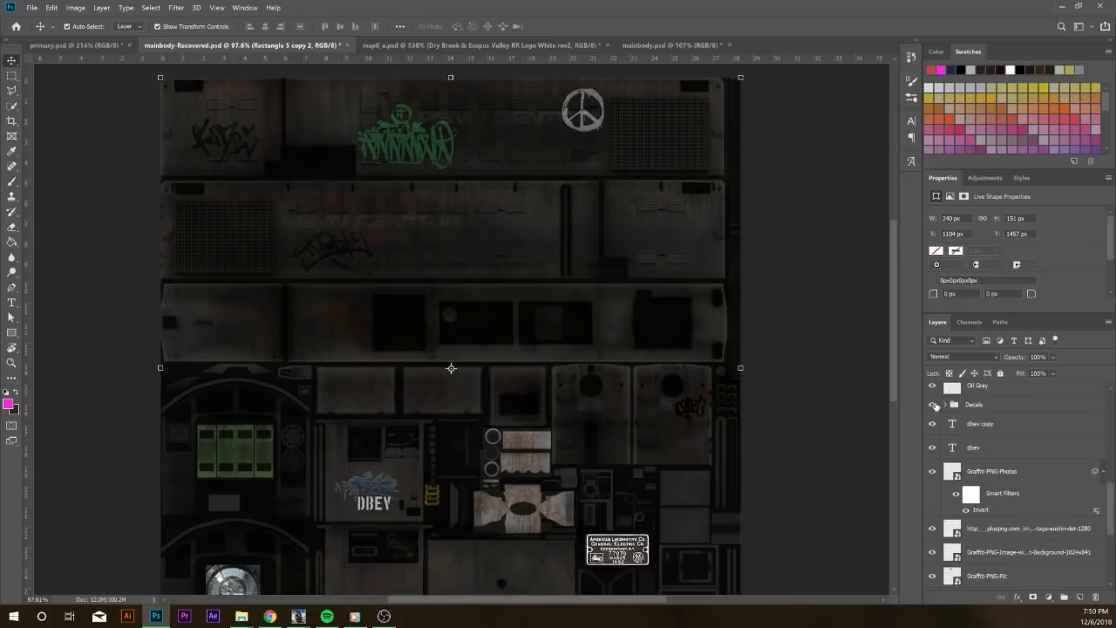
Expand the Decals group and examine the placement and blending of its rusted and leaking decal layers
click(945, 405)
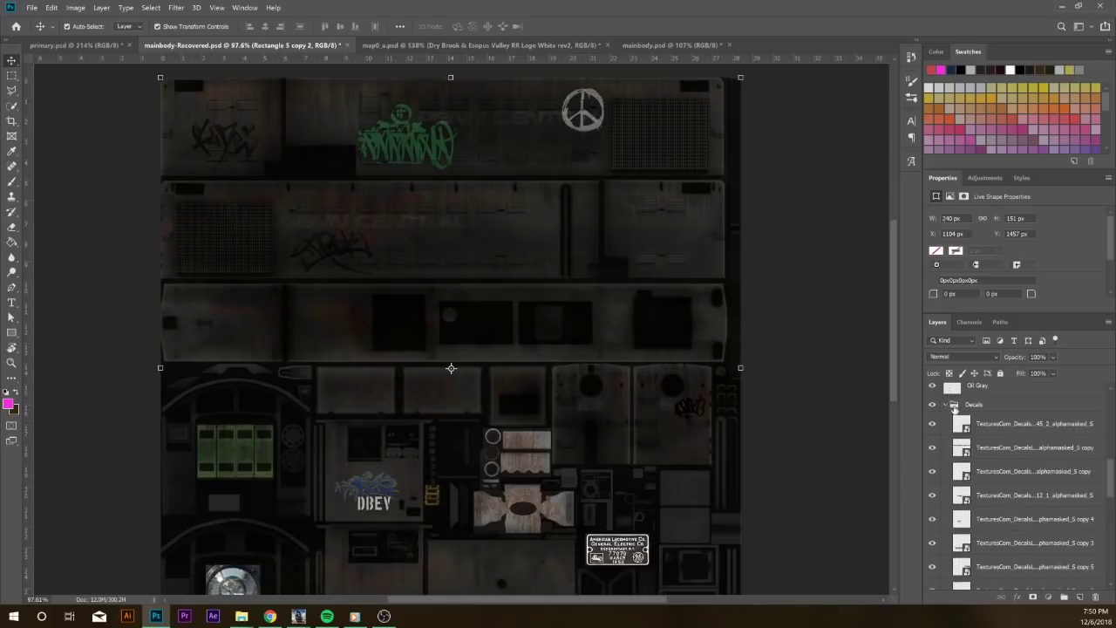
click(949, 407)
click(975, 407)
click(949, 407)
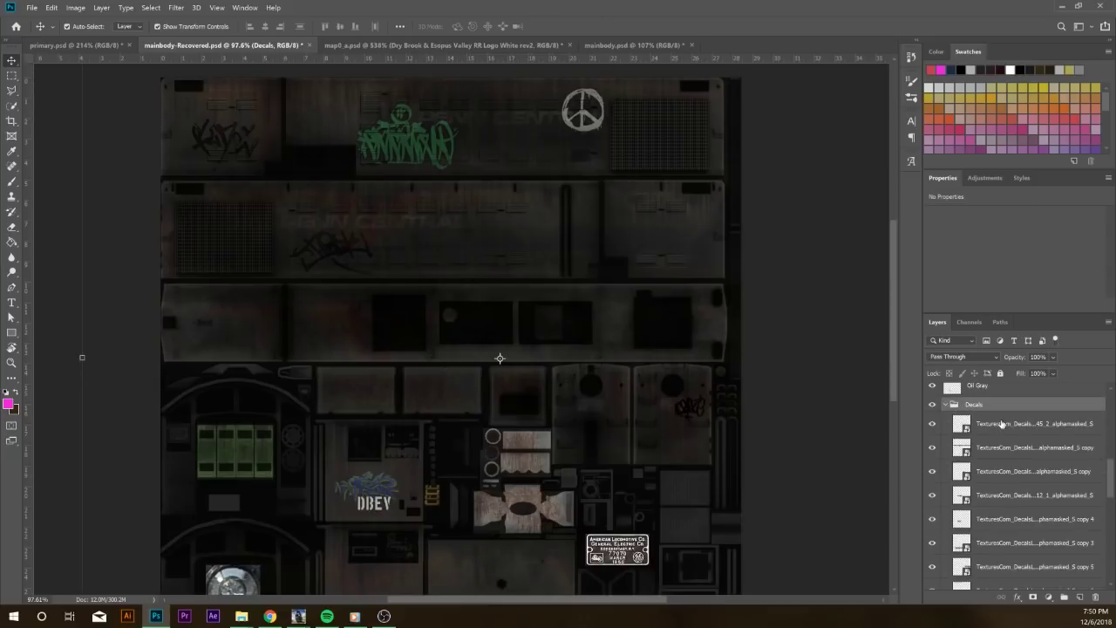
click(1001, 424)
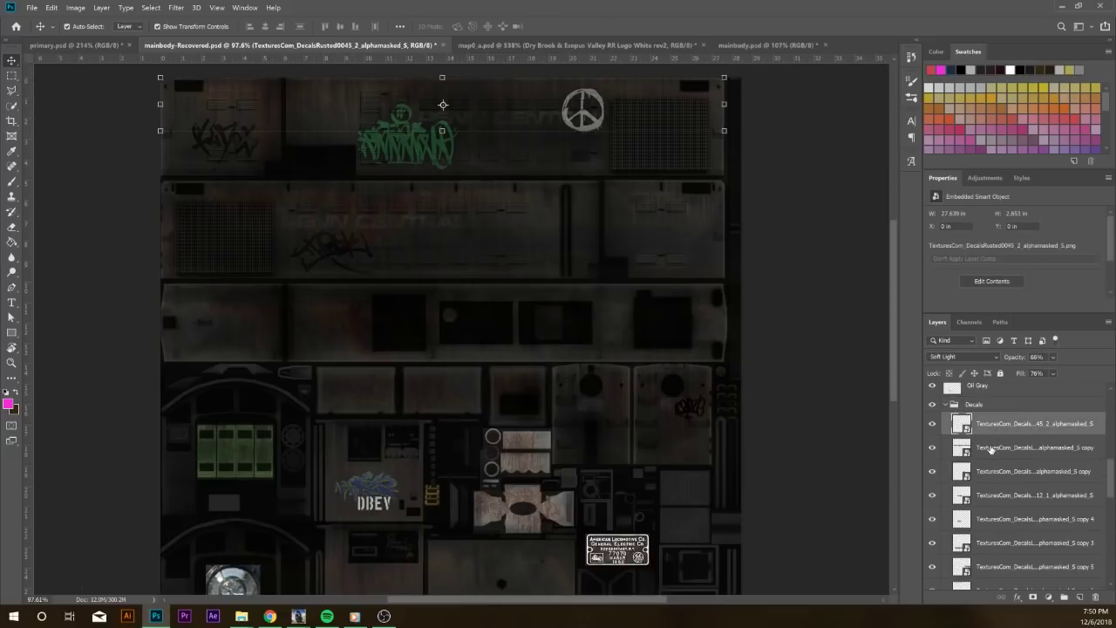
click(991, 449)
scroll(704, 424, up, 2)
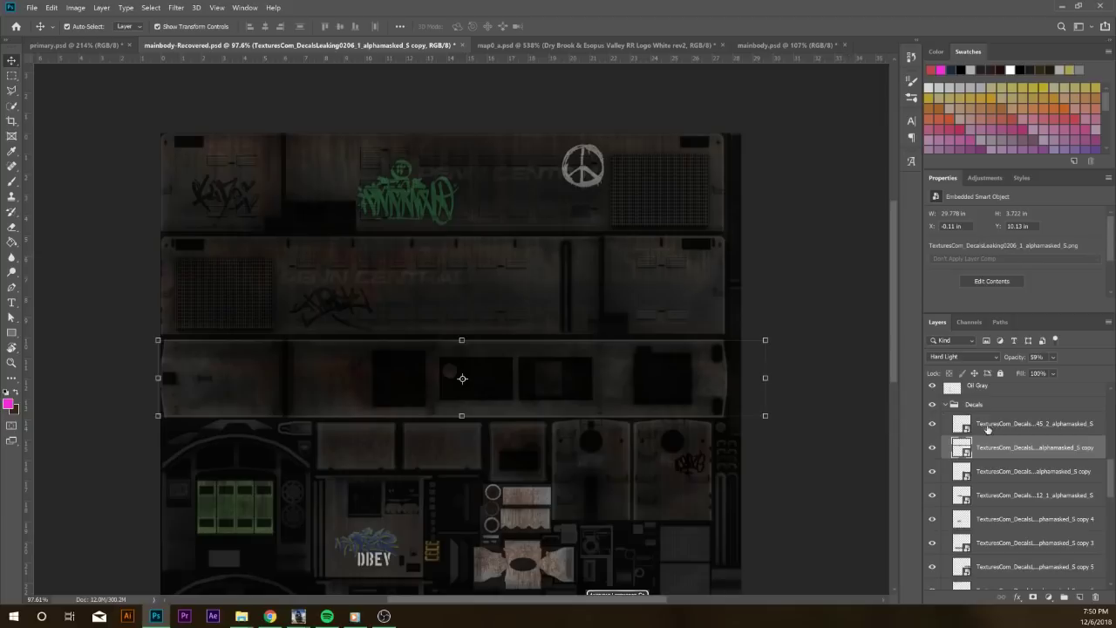
Preview the rusted decal along the upper body side on and off and in other blend modes, keeping Soft Light
click(989, 427)
click(933, 424)
click(932, 425)
click(932, 425)
click(933, 427)
click(963, 358)
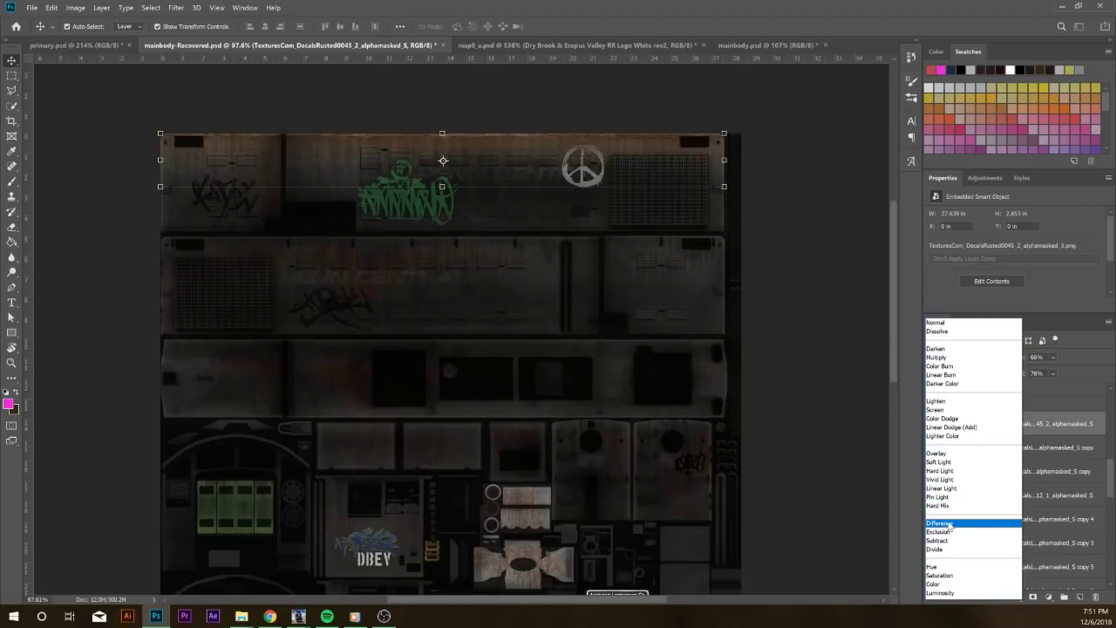
key(Escape)
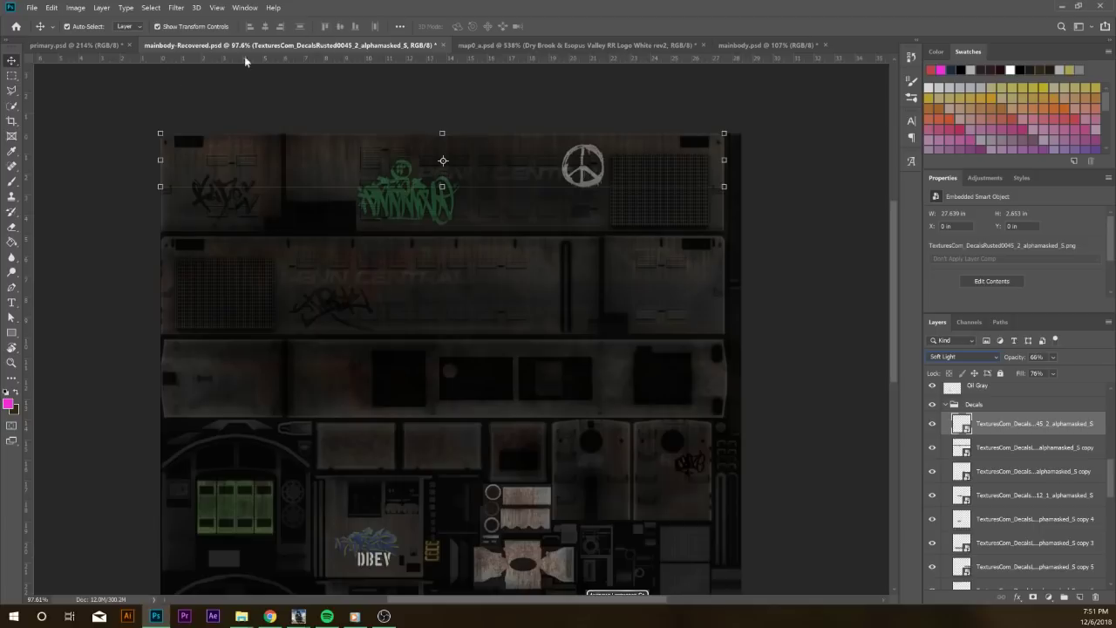
Return to the primary.psd document and review the whole navy caboose texture with its logos, stripes and safety lettering
click(105, 44)
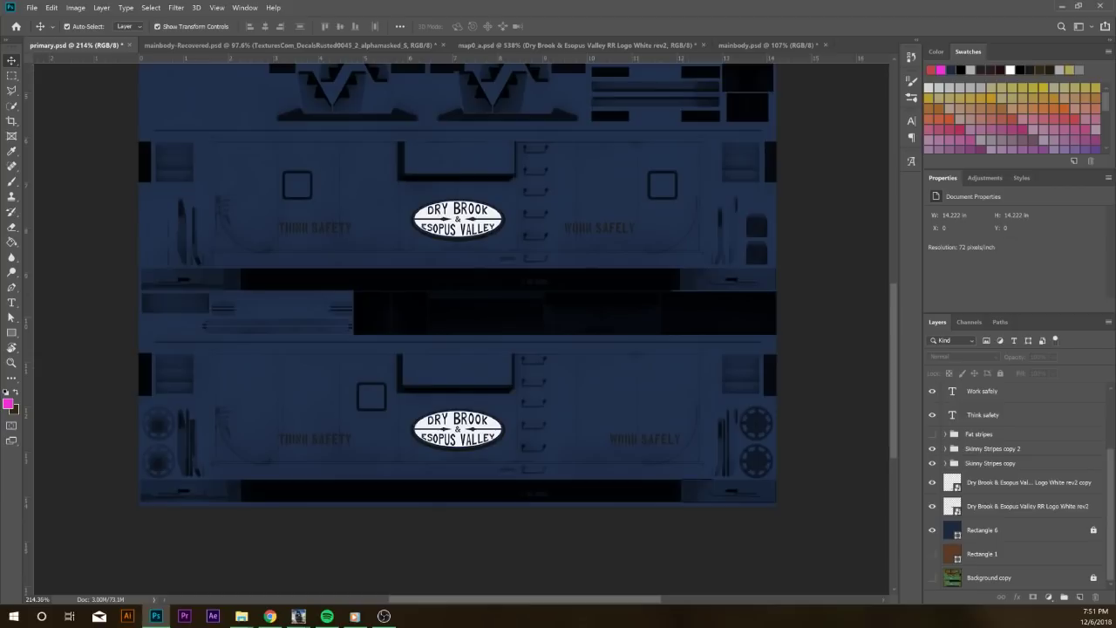
scroll(505, 438, up, 3)
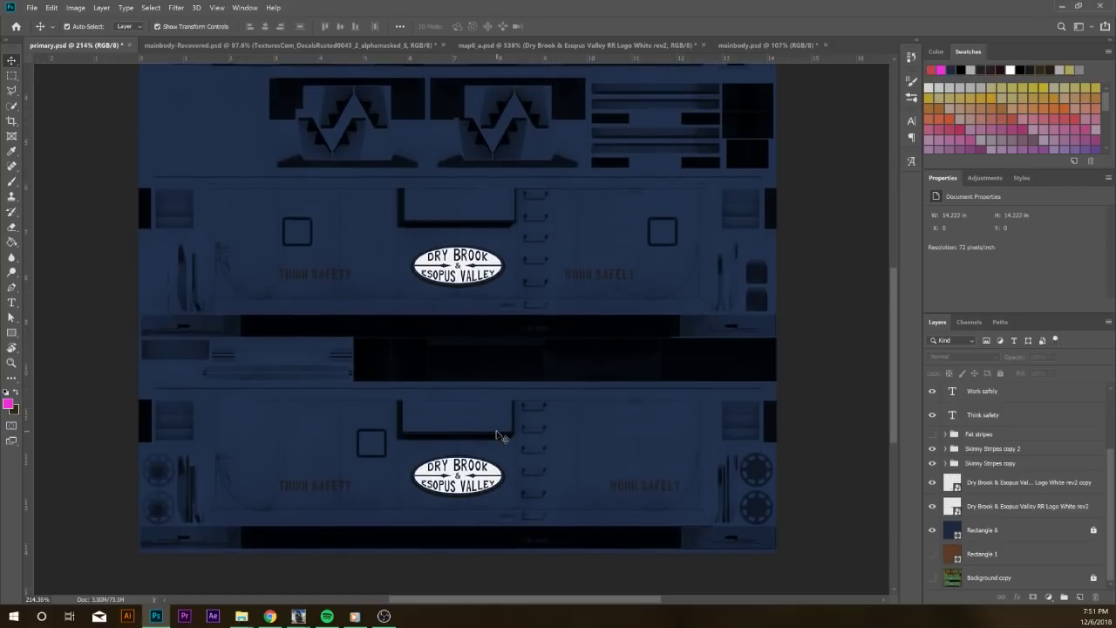
scroll(506, 436, up, 3)
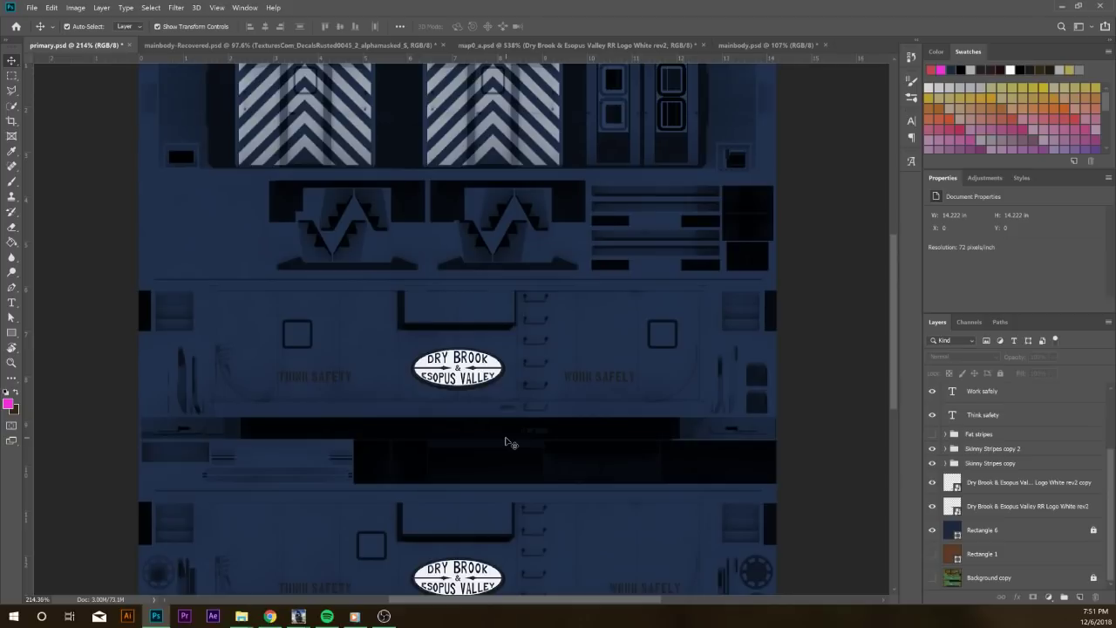
scroll(510, 443, up, 4)
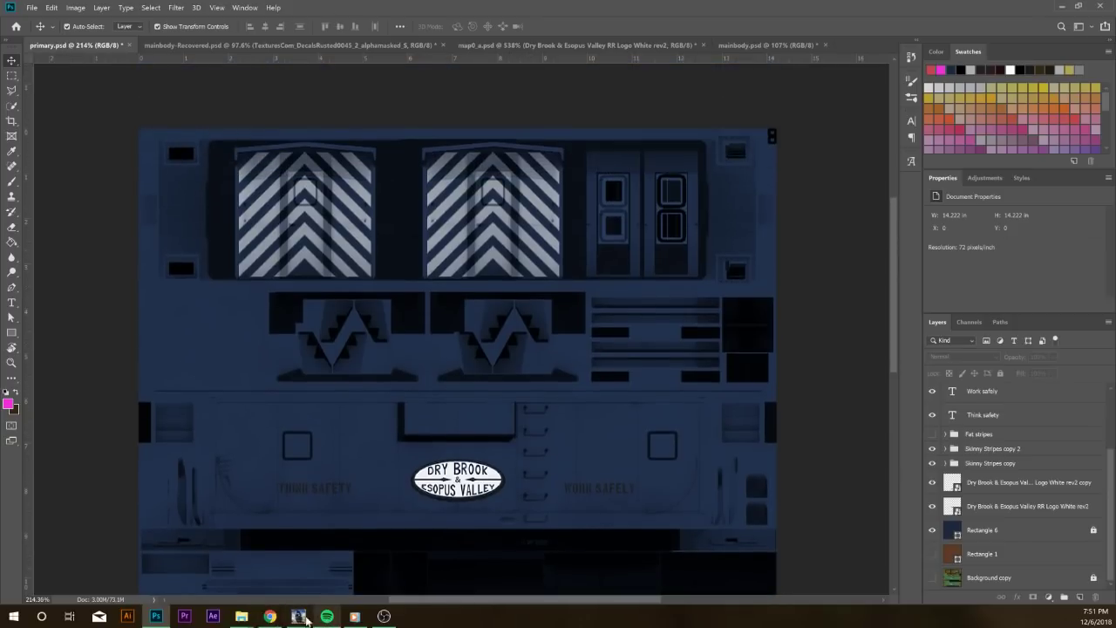
scroll(336, 390, down, 3)
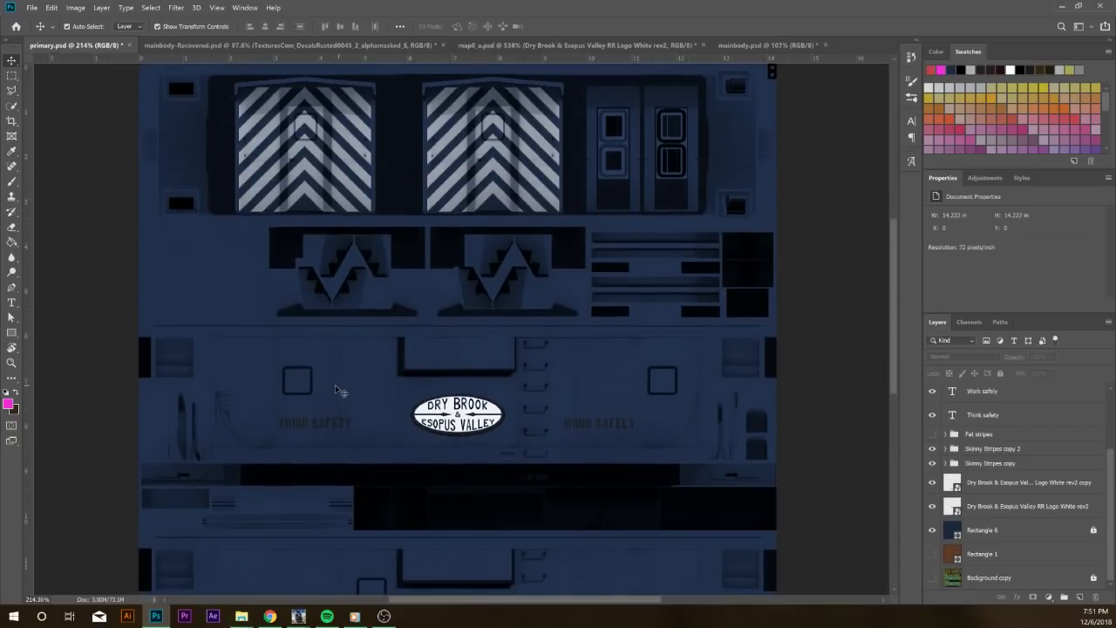
scroll(322, 384, down, 2)
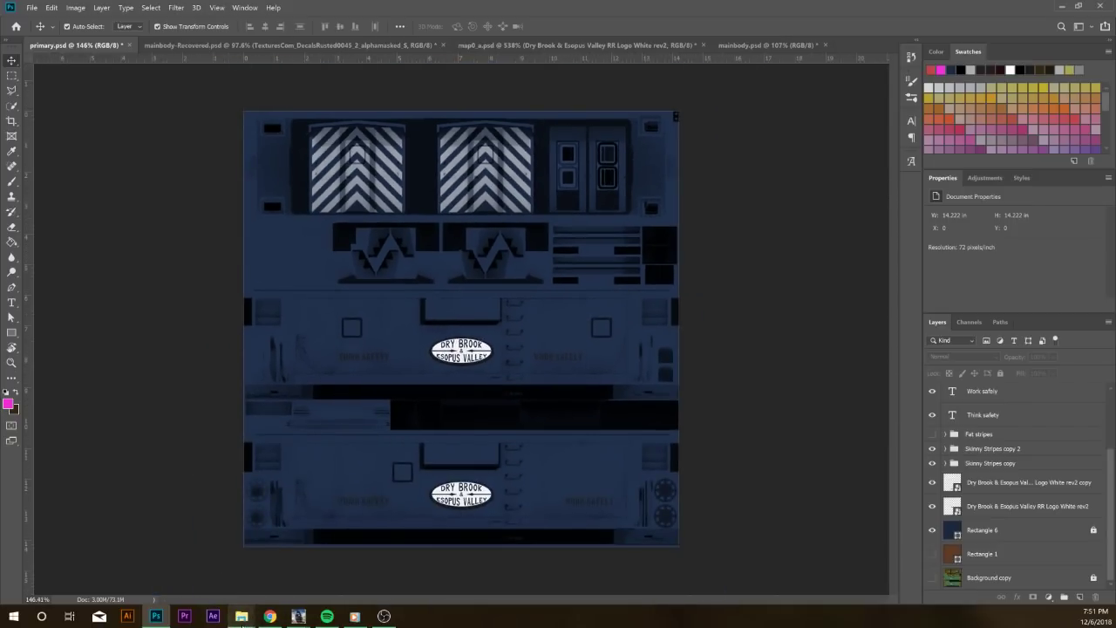
In File Explorer, copy the path of the caboose's mesh_body folder and return to the primary.psd texture
mouse_move(241, 616)
click(284, 584)
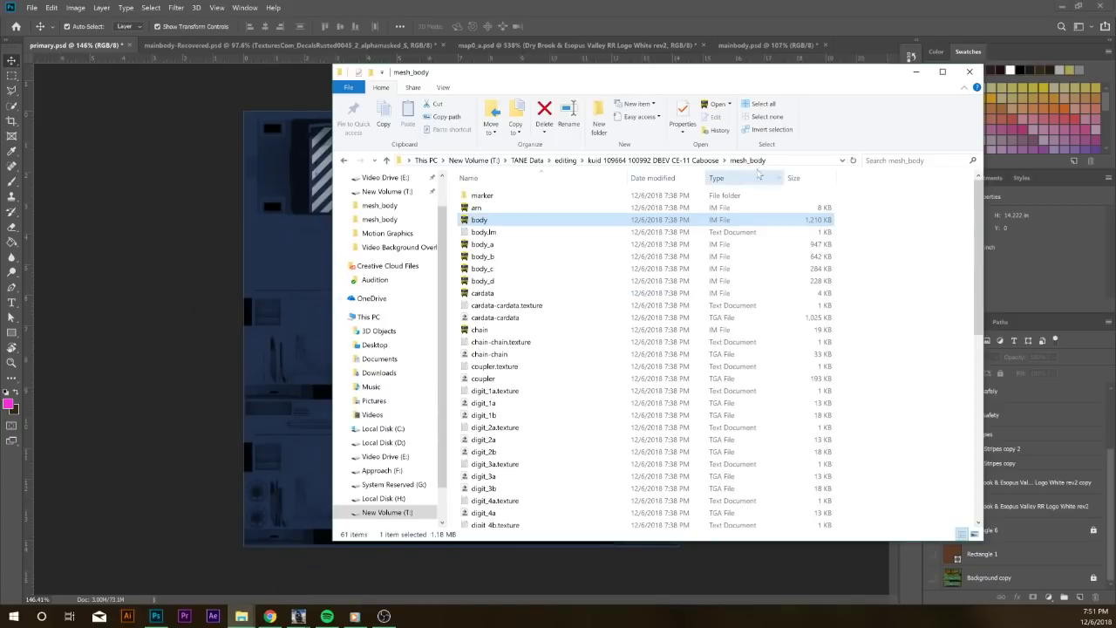
click(628, 160)
key(ctrl+c)
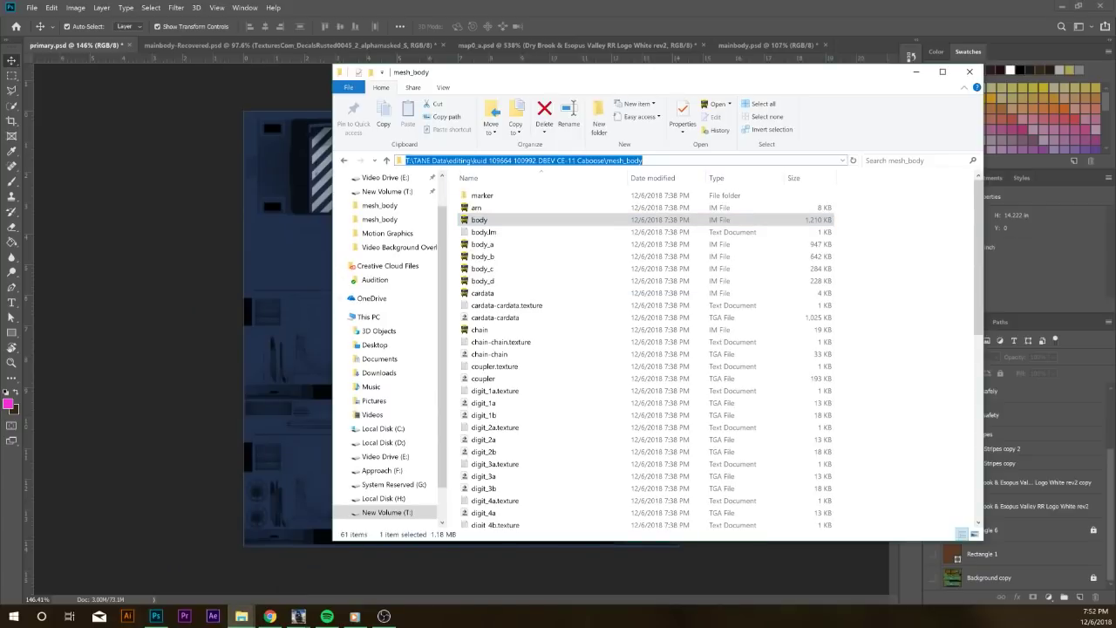
click(536, 161)
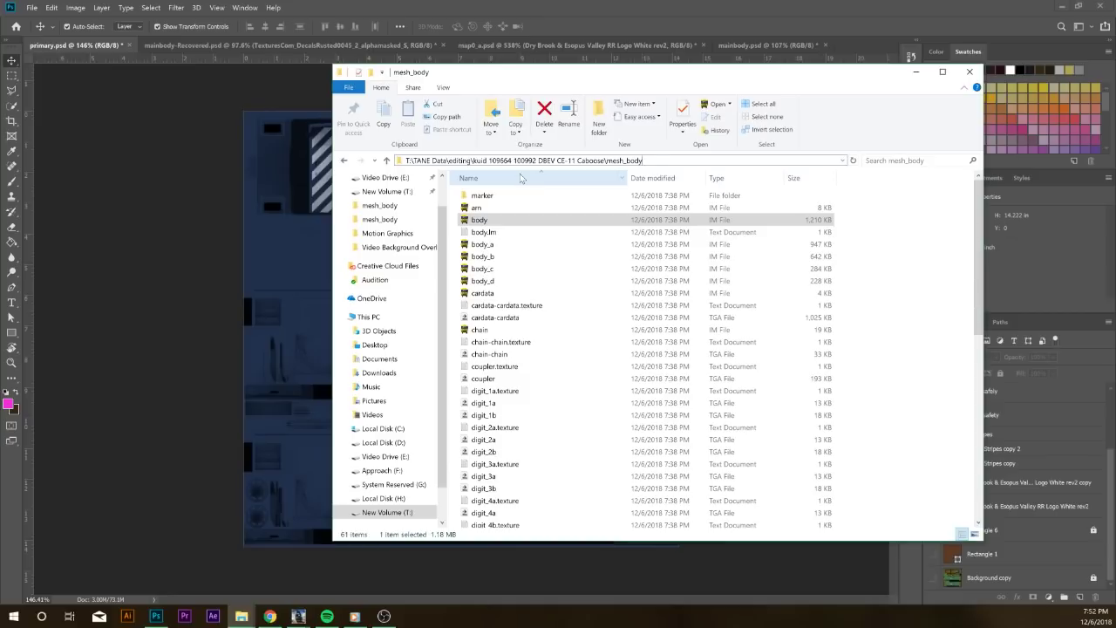
click(390, 18)
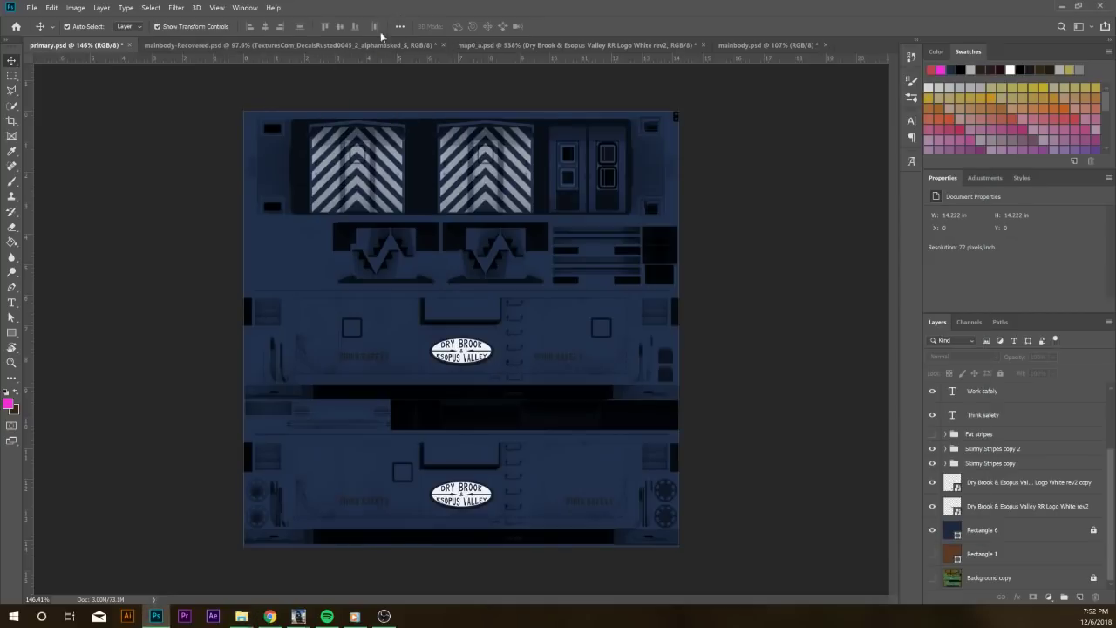
Save the texture as a Targa file named primary in the copied mesh_body folder, replacing the existing file
key(ctrl+shift+s)
click(379, 27)
key(ctrl+v)
key(Return)
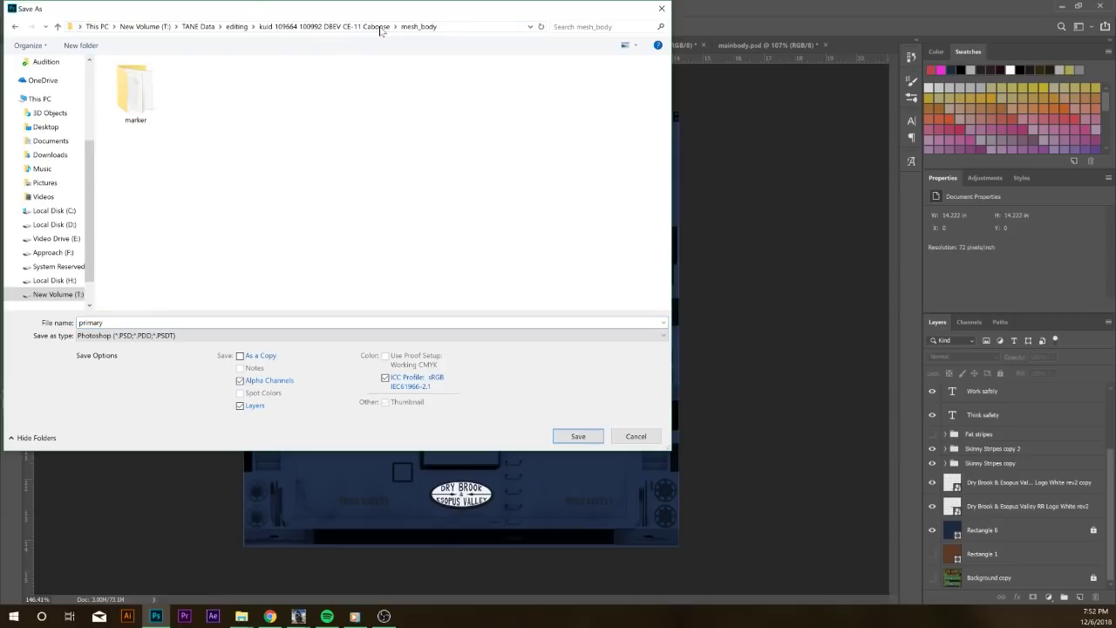
click(242, 335)
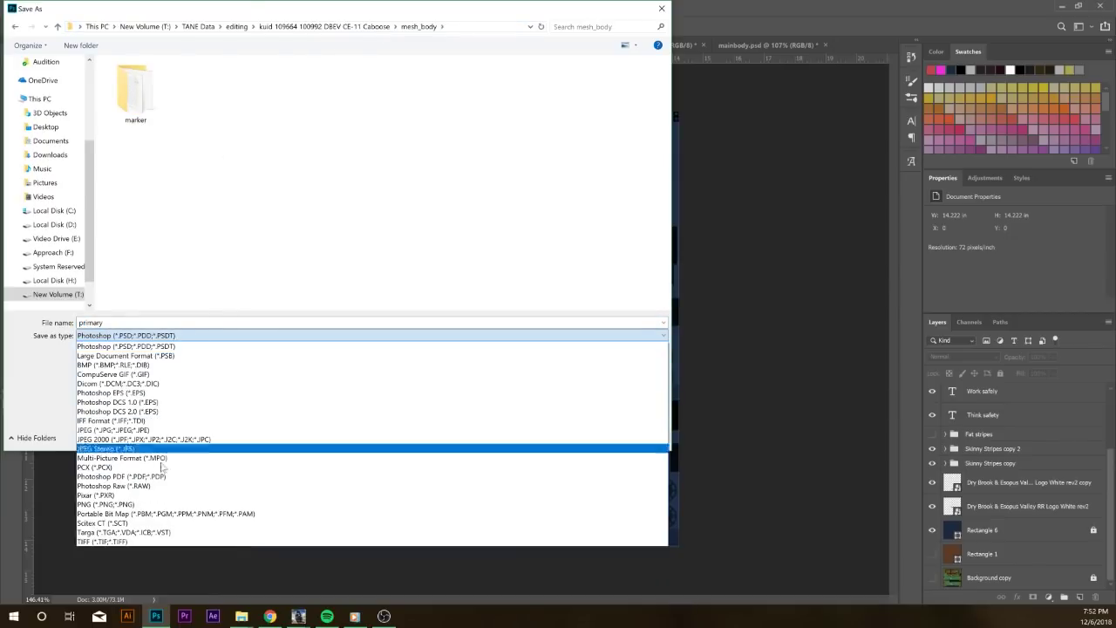
click(152, 532)
click(562, 436)
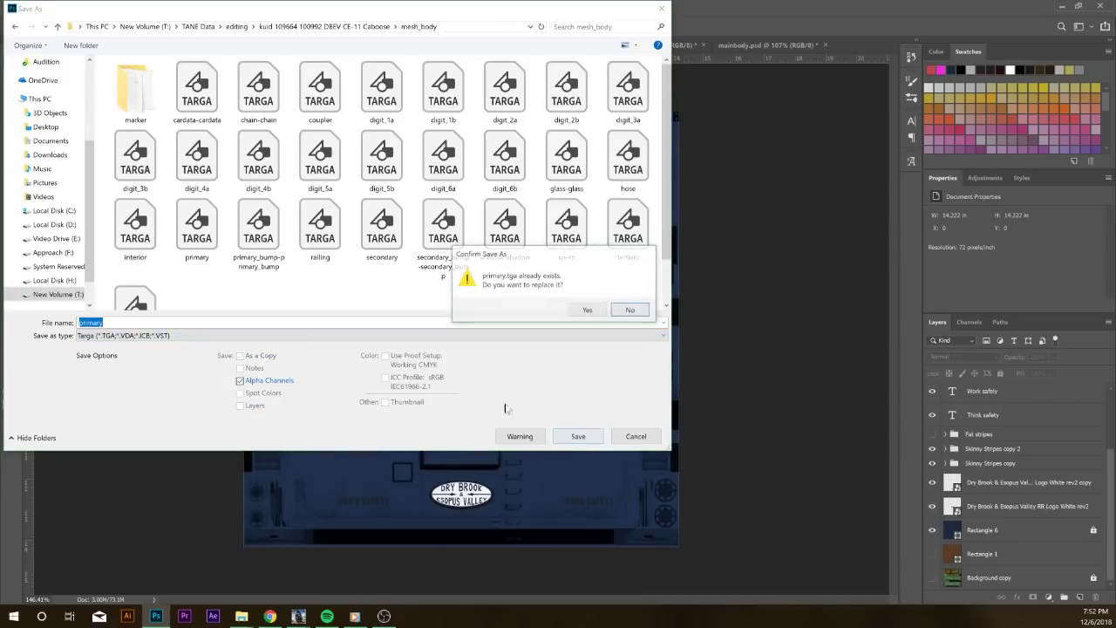
click(577, 312)
click(597, 310)
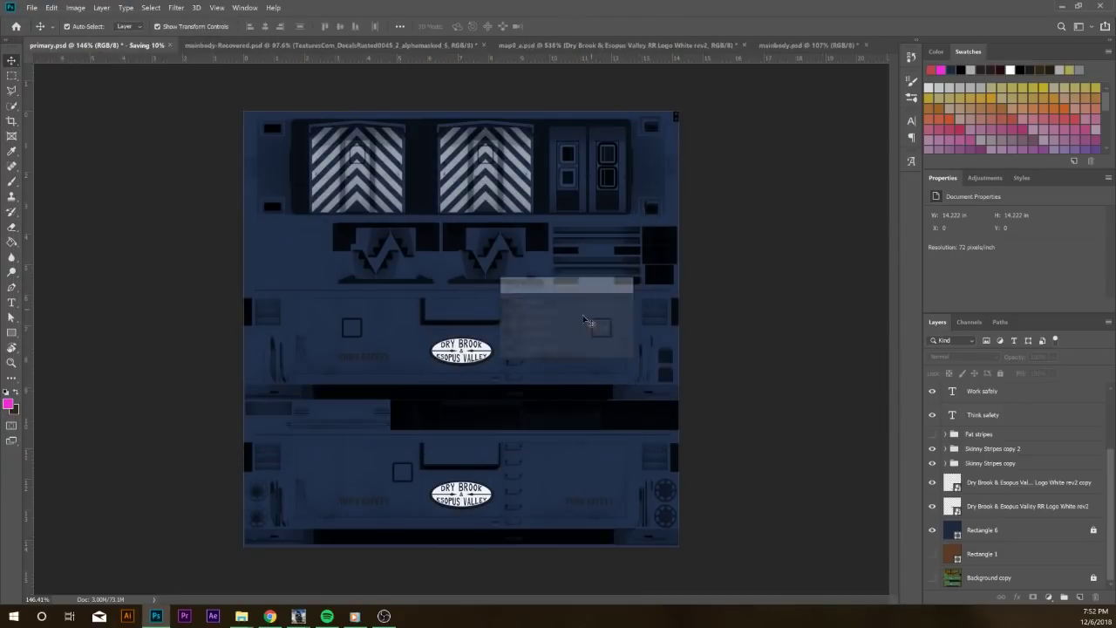
Open the body mesh from the mesh_body folder, inspect the DBEV logo on the caboose's side, and close the preview
mouse_move(244, 617)
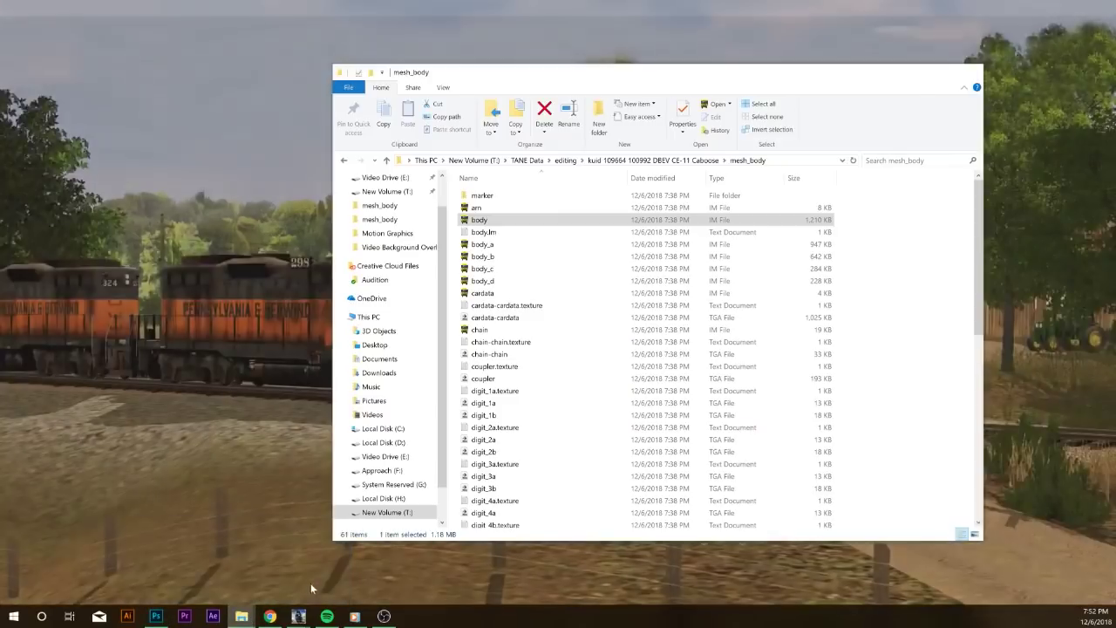
click(311, 583)
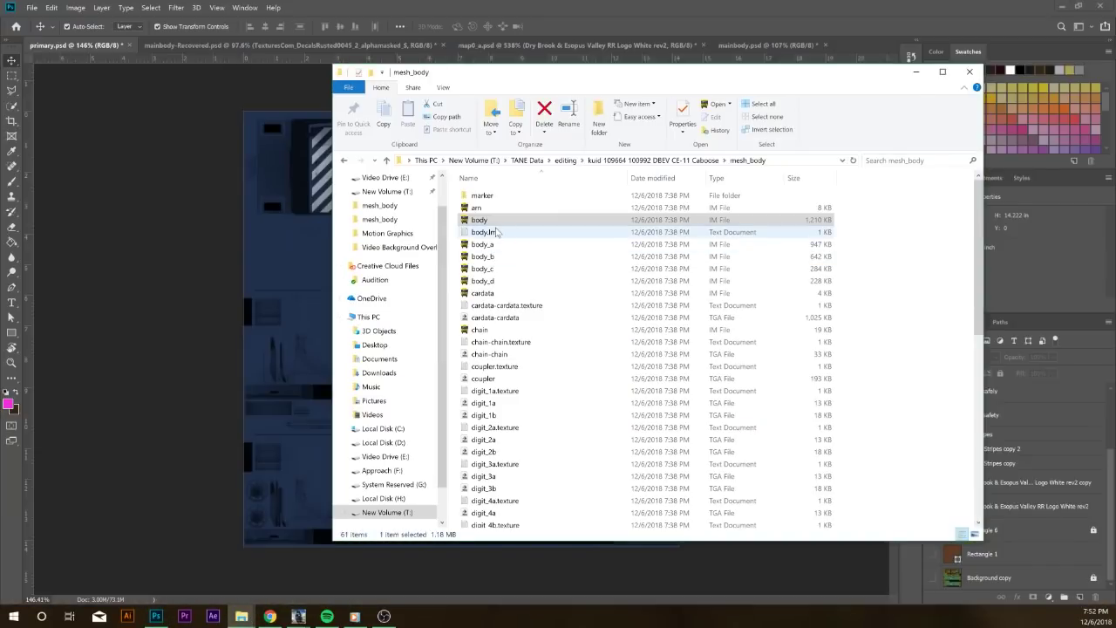
click(502, 219)
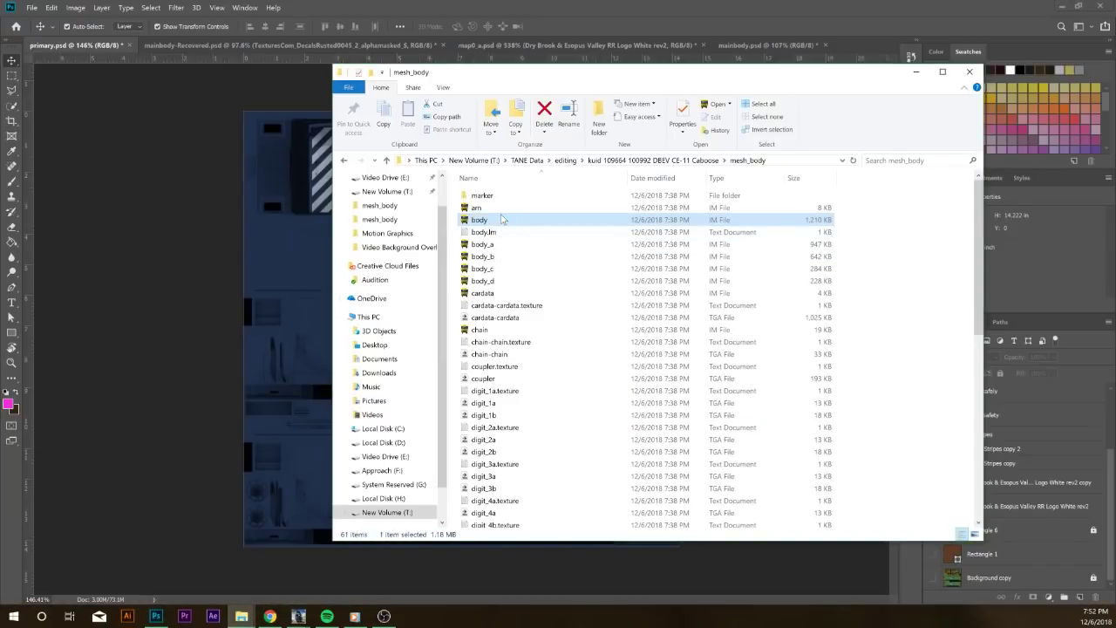
double_click(497, 217)
drag(475, 153, 461, 90)
mouse_move(491, 388)
mouse_down()
mouse_move(549, 388)
mouse_move(449, 407)
mouse_move(528, 404)
mouse_move(515, 420)
mouse_move(479, 413)
mouse_move(727, 417)
mouse_move(476, 377)
mouse_up()
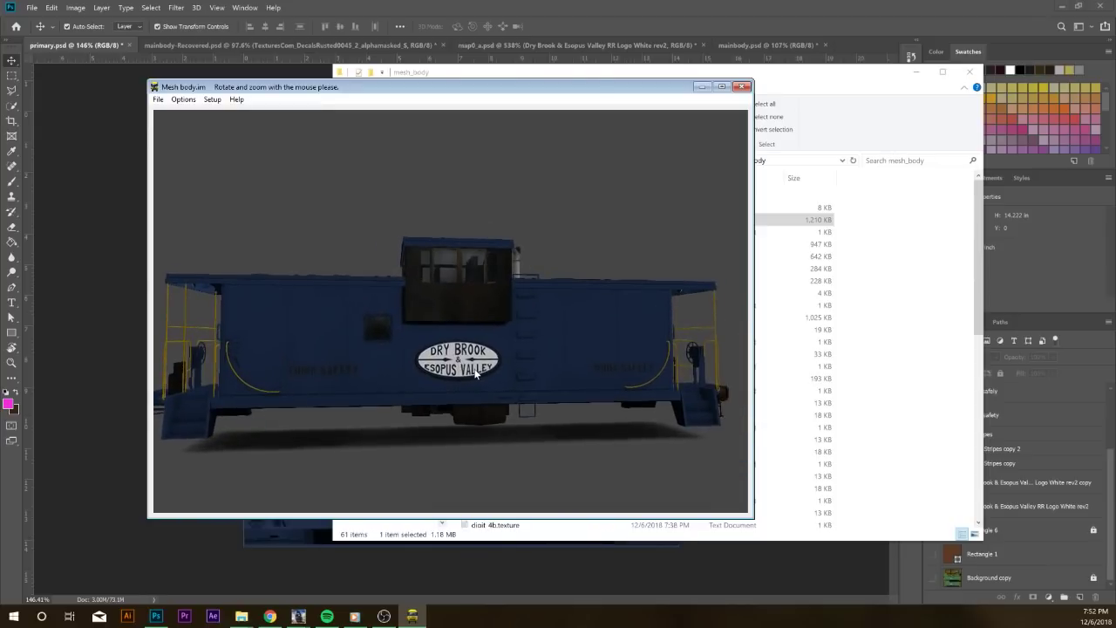
click(740, 88)
Delete the Dry Brook & Esopus Valley logo copy on the lower car side
click(461, 352)
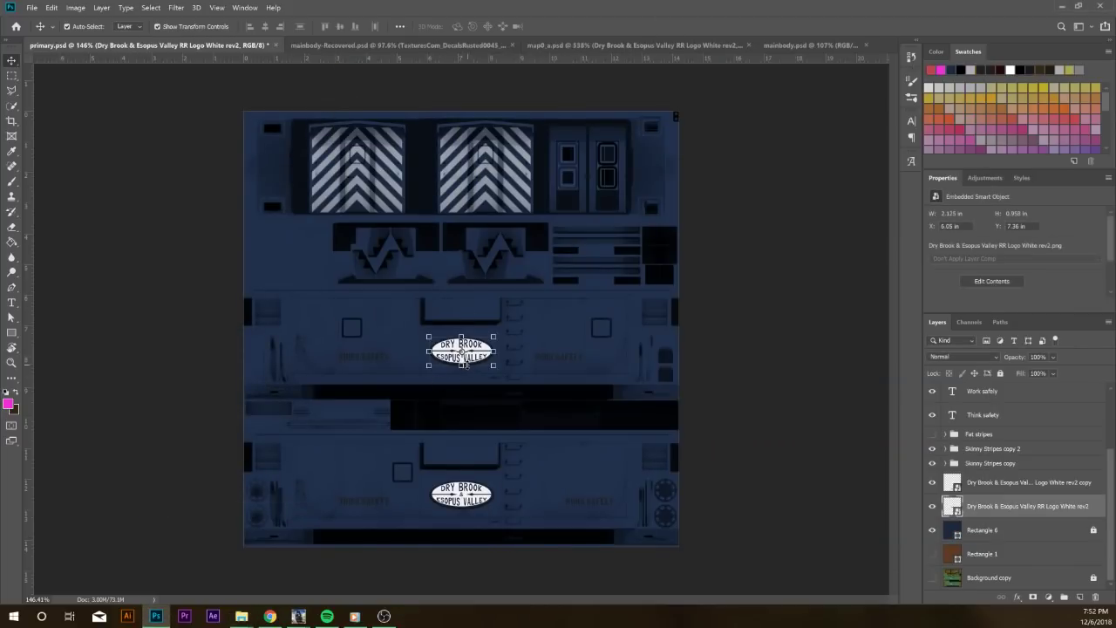
shift+click(463, 497)
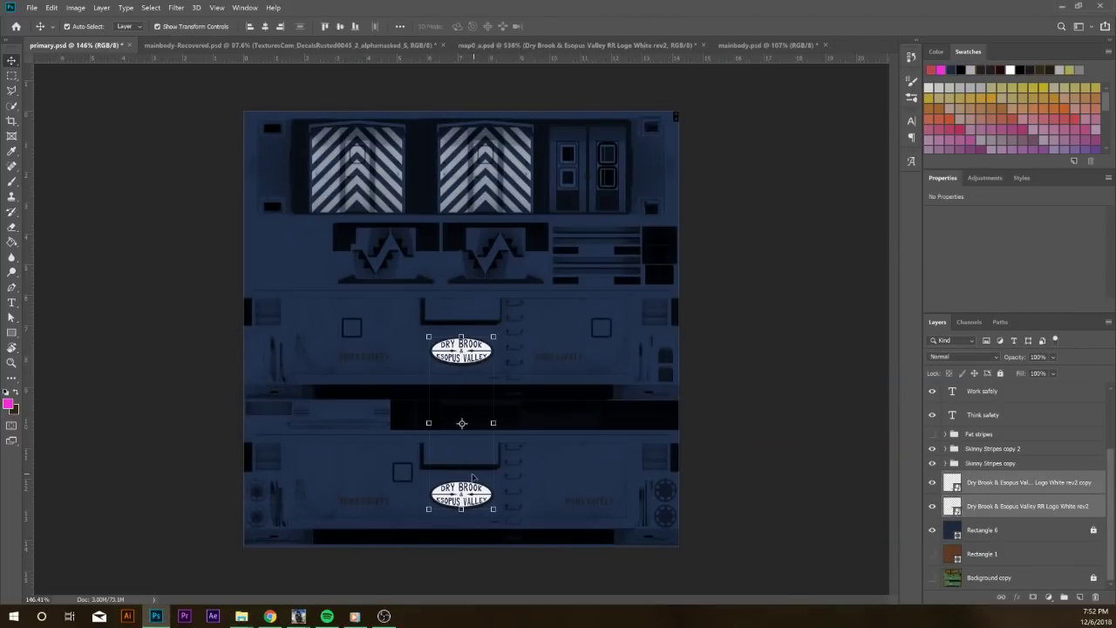
scroll(475, 477, up, 4)
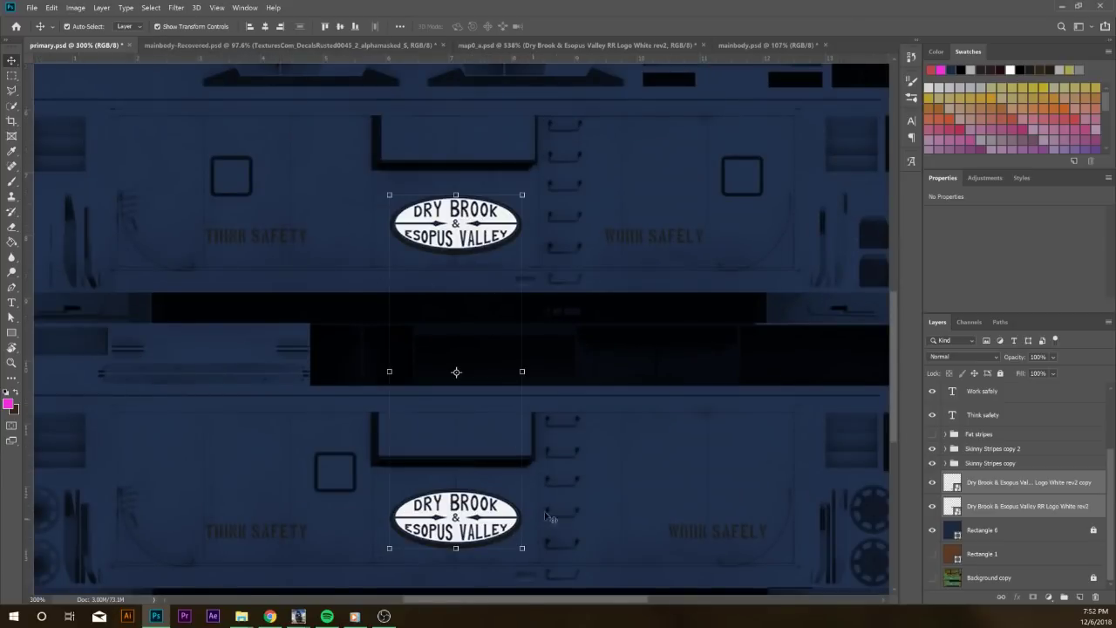
click(493, 530)
key(Delete)
Scale the upper car side's logo to about 1.375 by 0.625 in and center it below the cupola at Y 7.45 in
key(ctrl+t)
drag(525, 265, 455, 213)
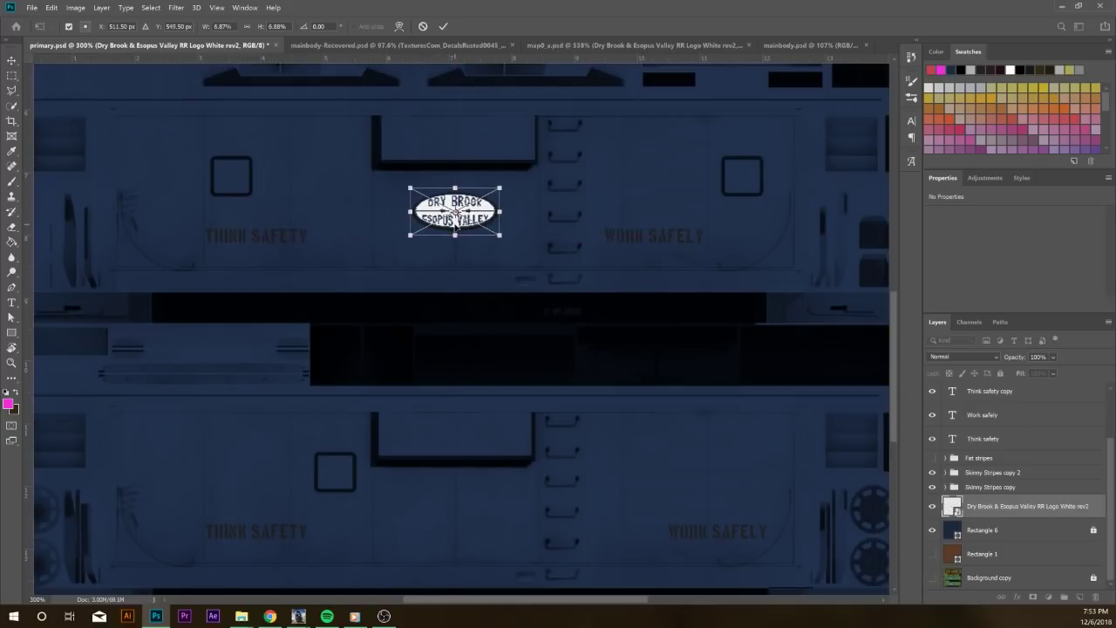
key(Return)
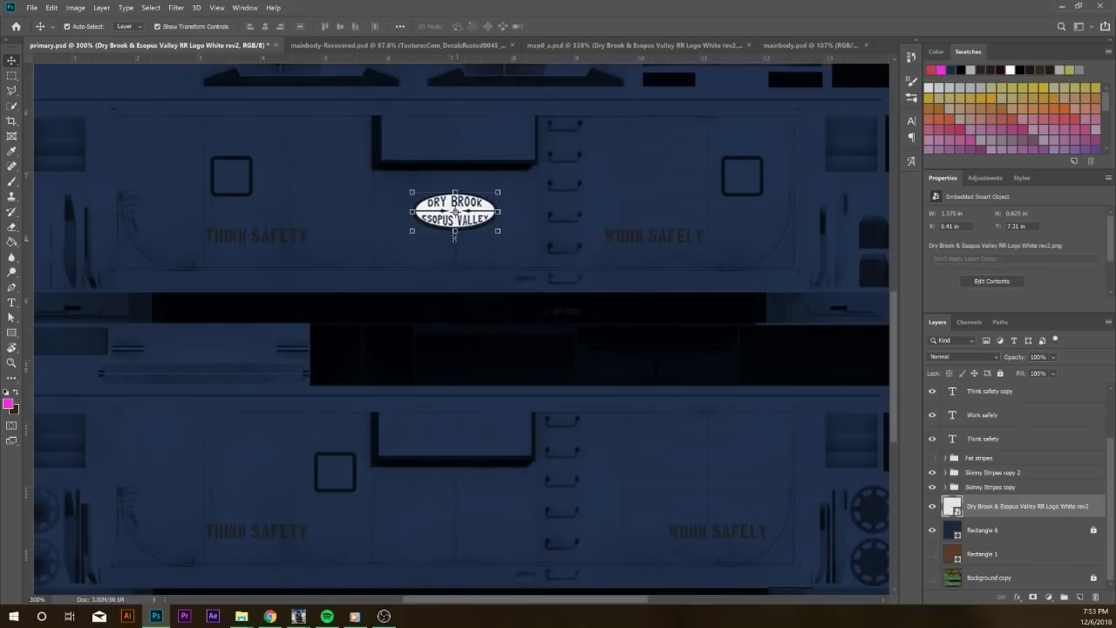
key(Down)
key(Down)
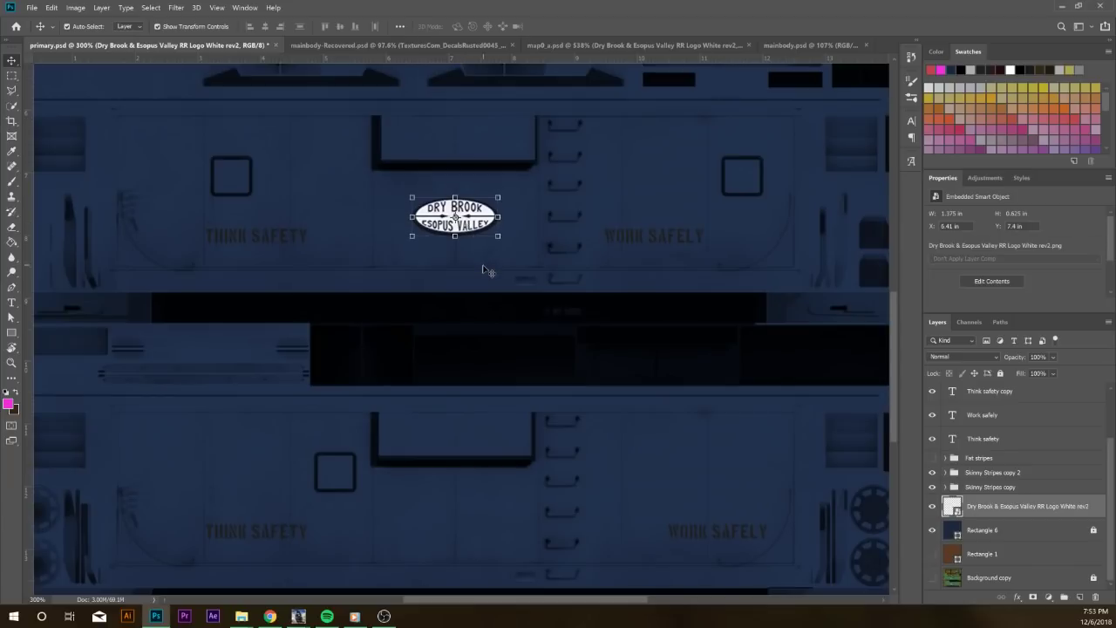
key(Down)
key(Down)
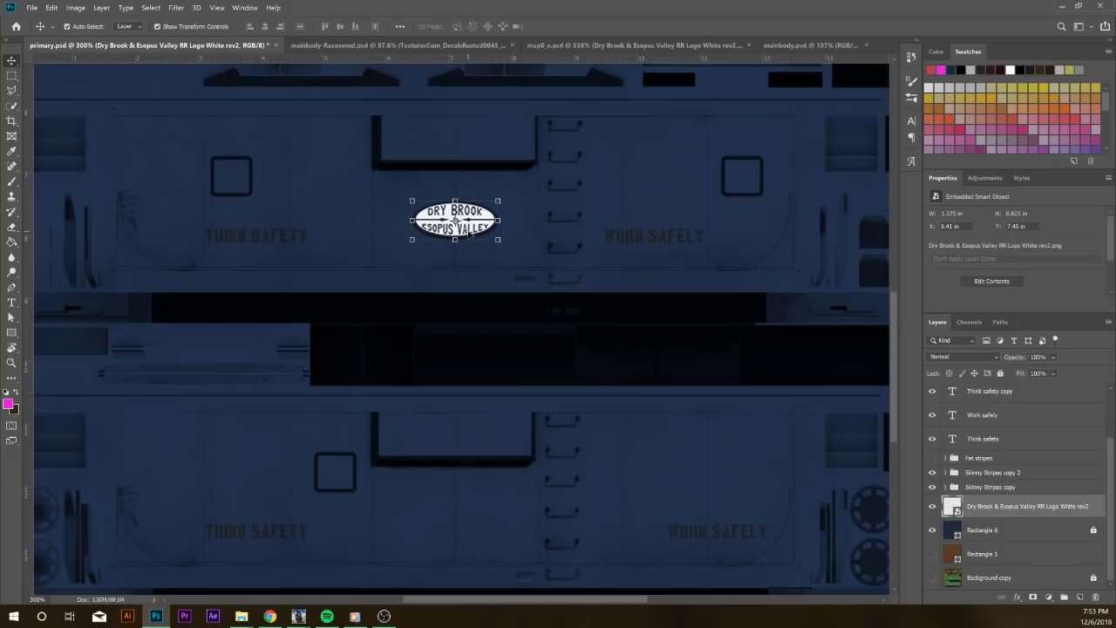
Duplicate the resized logo and place the copy on the lower car side at X 6.41 in, Y 12.22 in
drag(979, 506, 1079, 597)
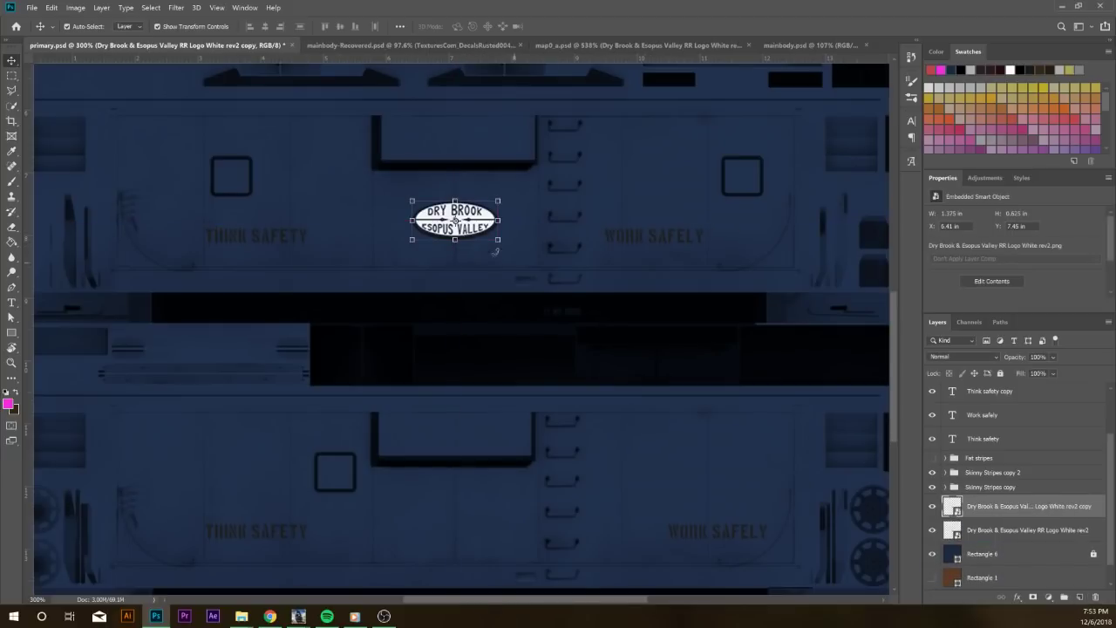
drag(478, 230, 478, 530)
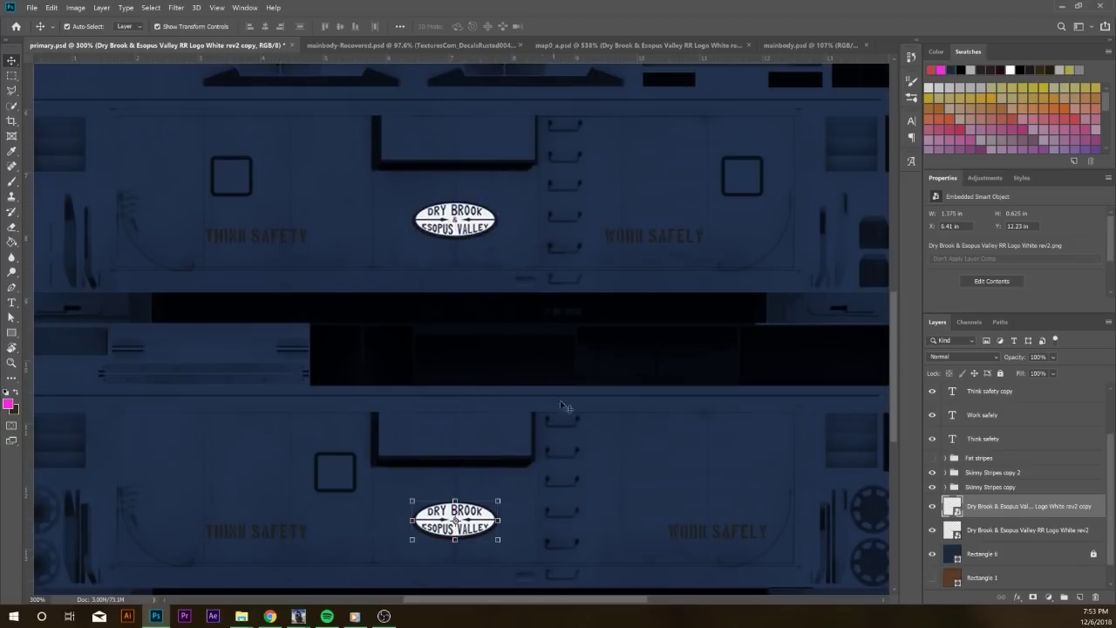
key(Up)
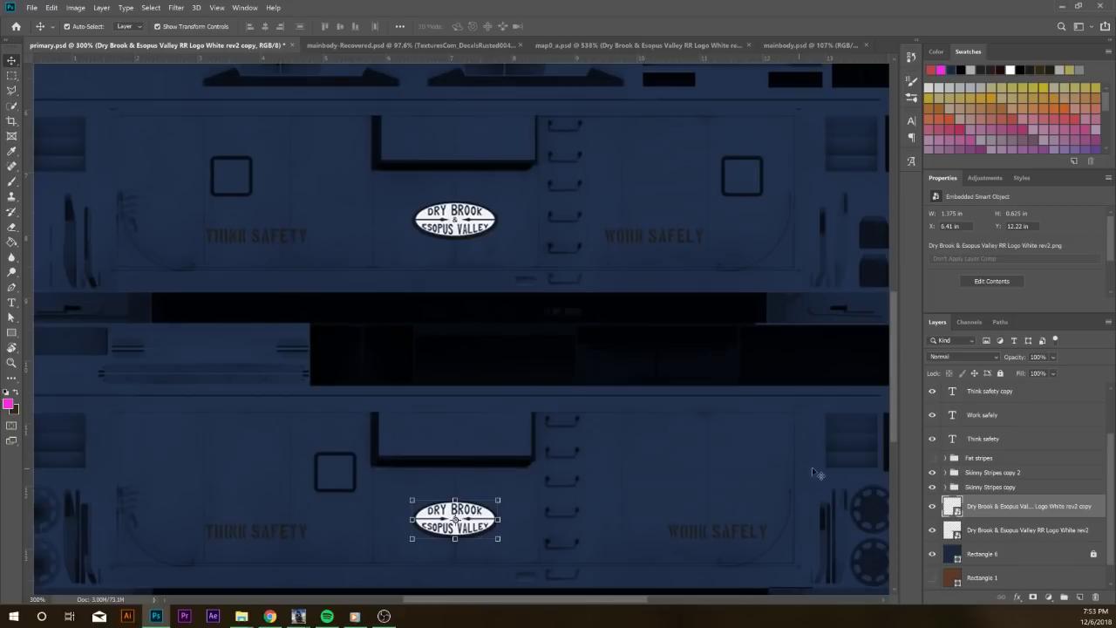
Examine the layer stack and the size and placement of the two logos across the whole caboose texture
scroll(998, 464, up, 2)
click(977, 397)
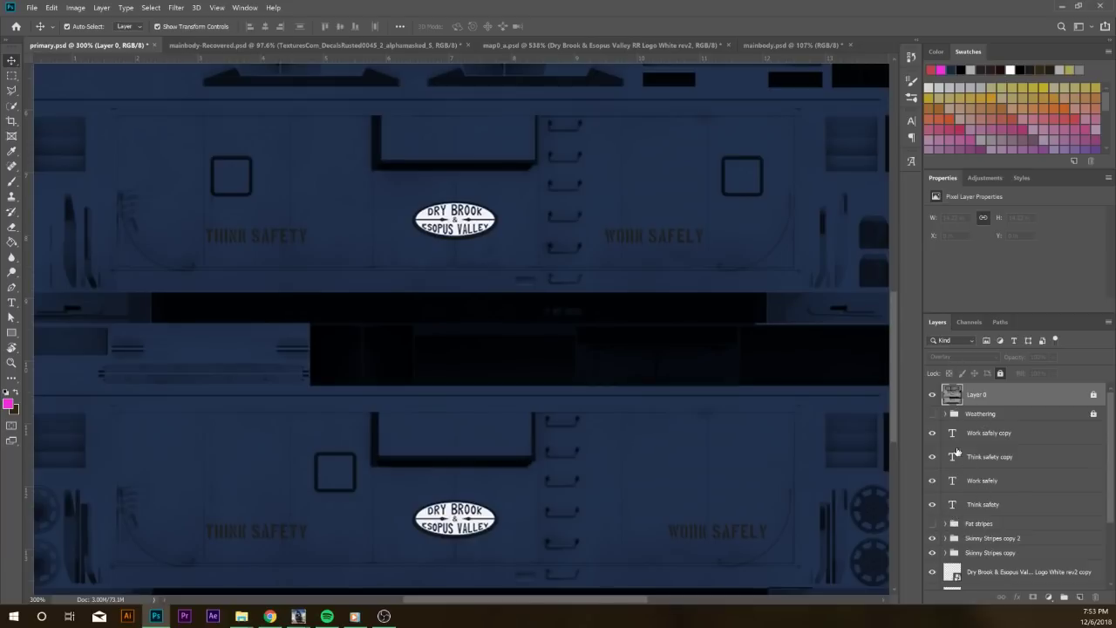
scroll(965, 480, down, 3)
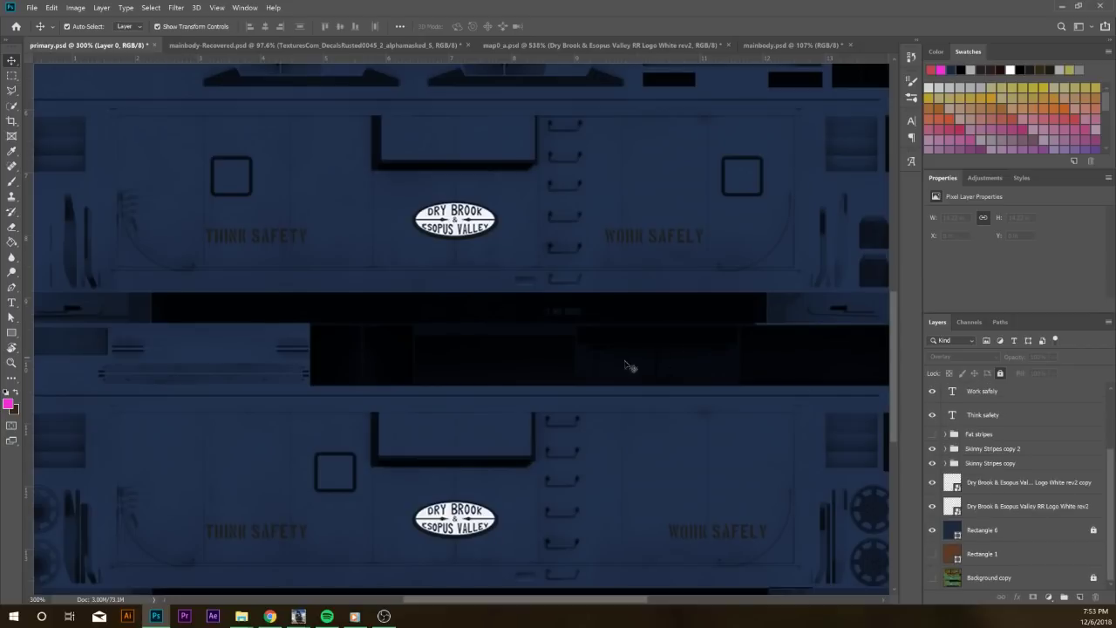
scroll(500, 377, down, 1)
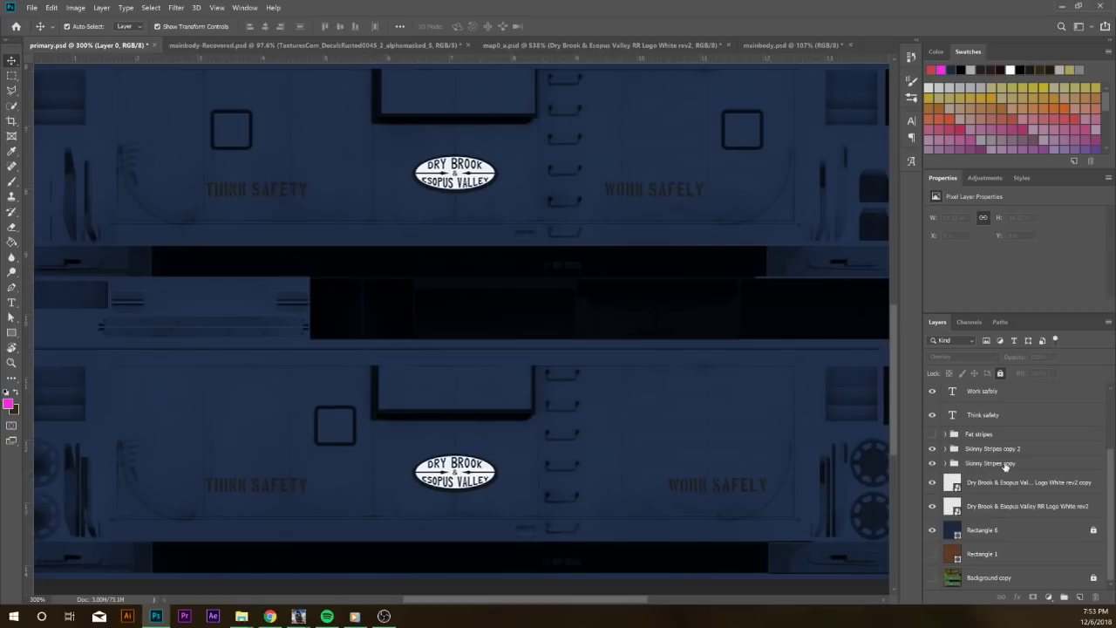
scroll(946, 438, up, 3)
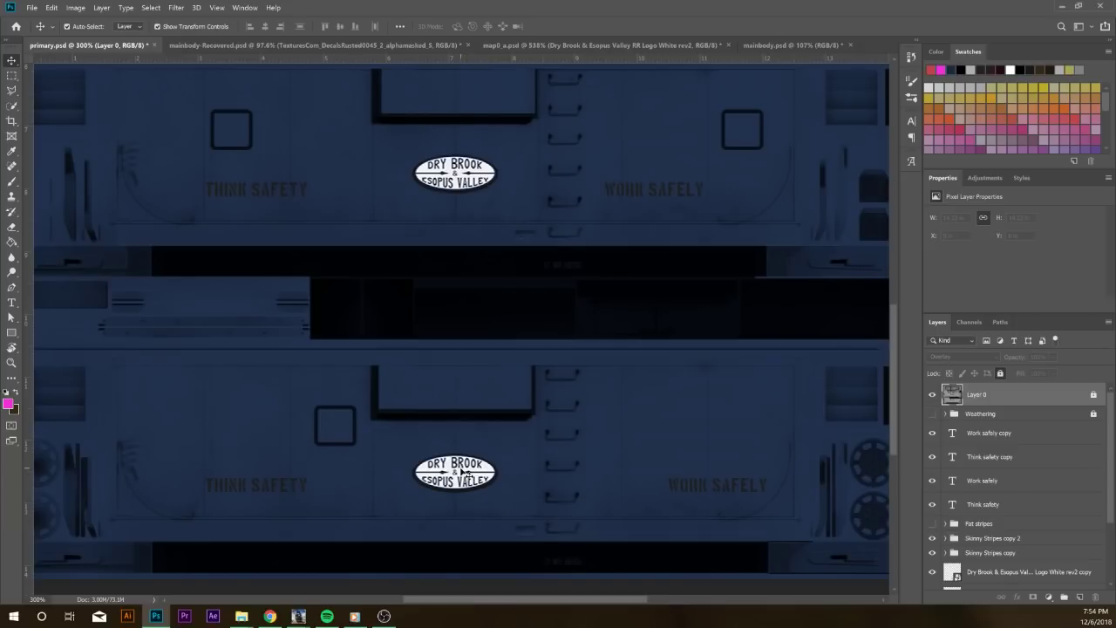
scroll(445, 410, down, 1)
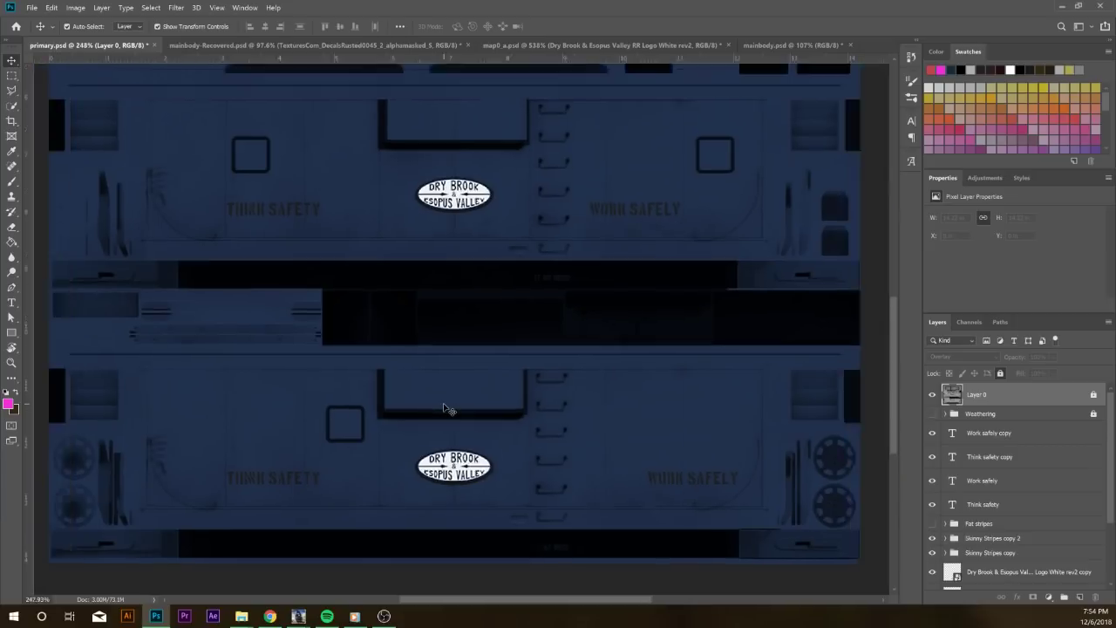
scroll(444, 408, down, 5)
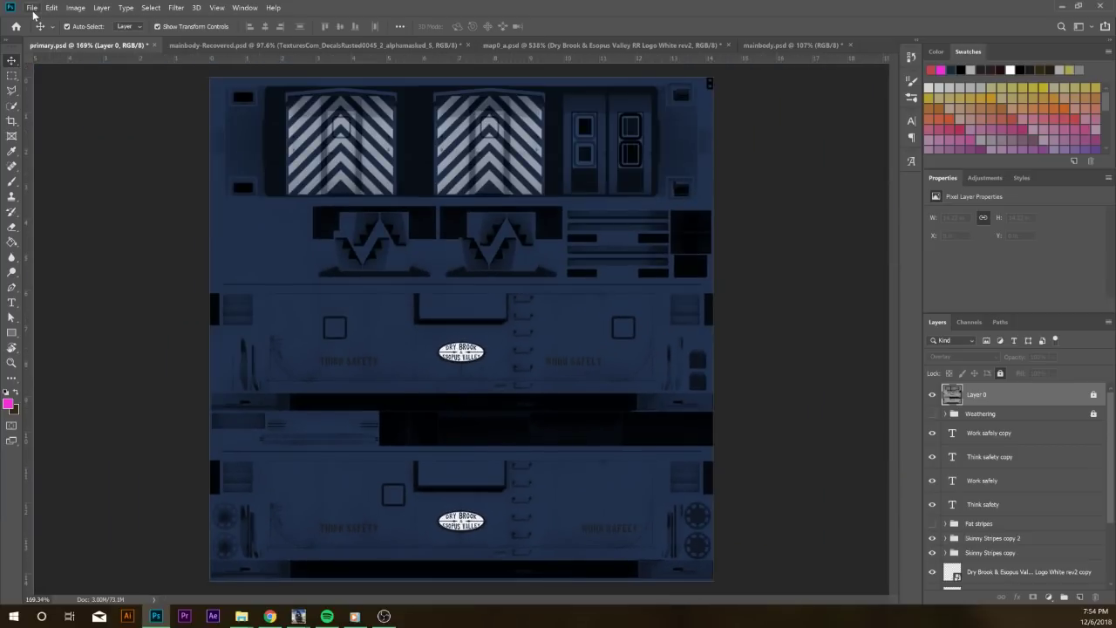
Save the texture with the smaller logos as Targa over primary.tga in the caboose's mesh_body folder
key(ctrl+shift+s)
click(373, 26)
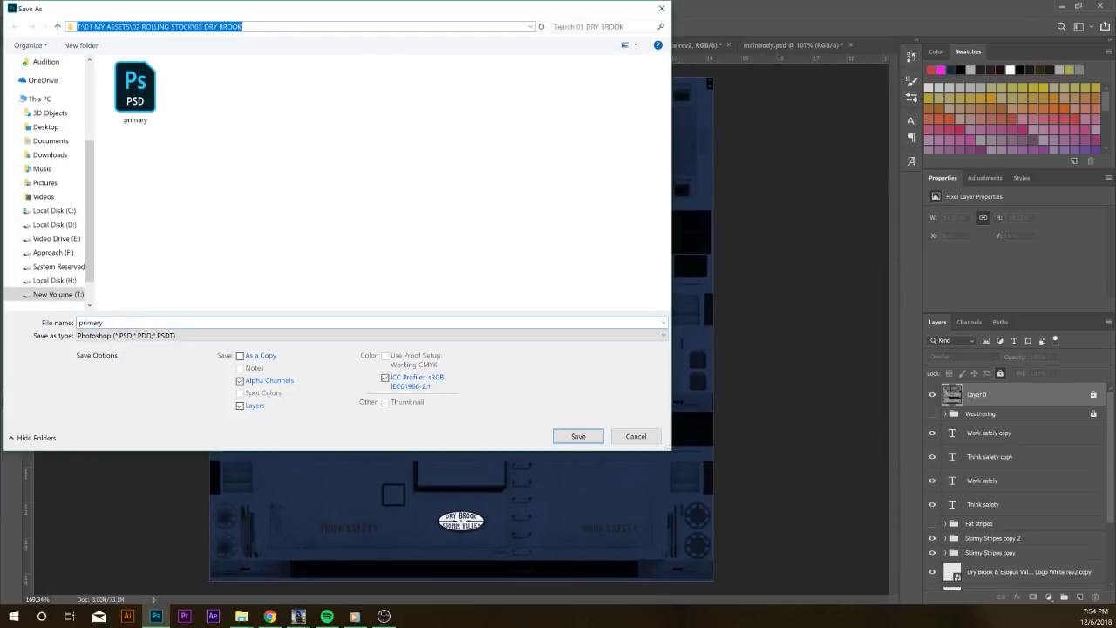
key(ctrl+v)
key(Return)
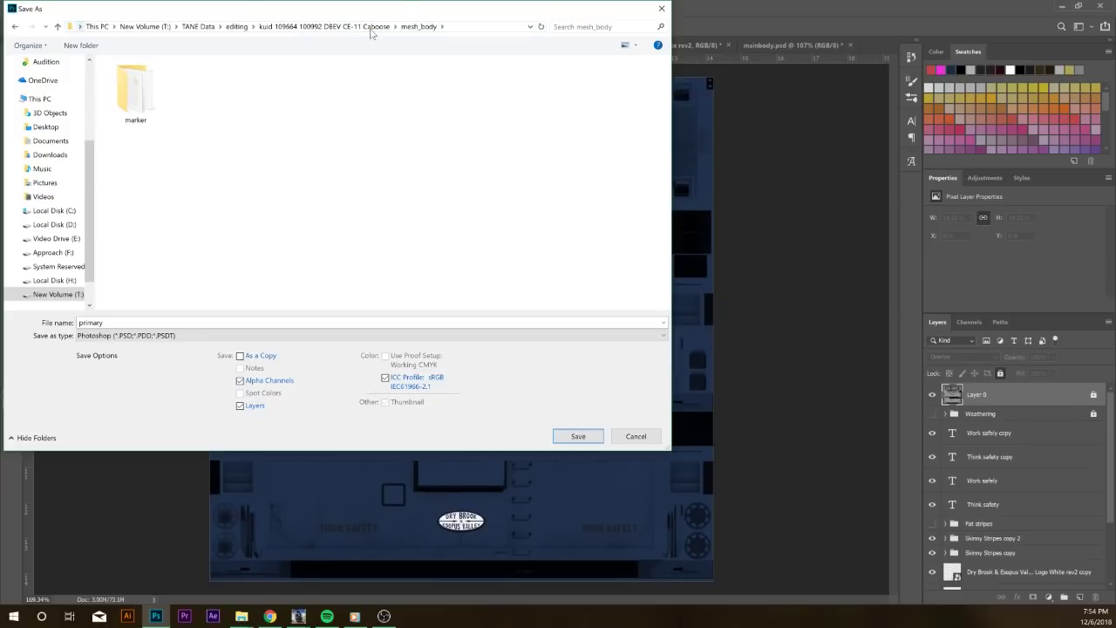
click(354, 340)
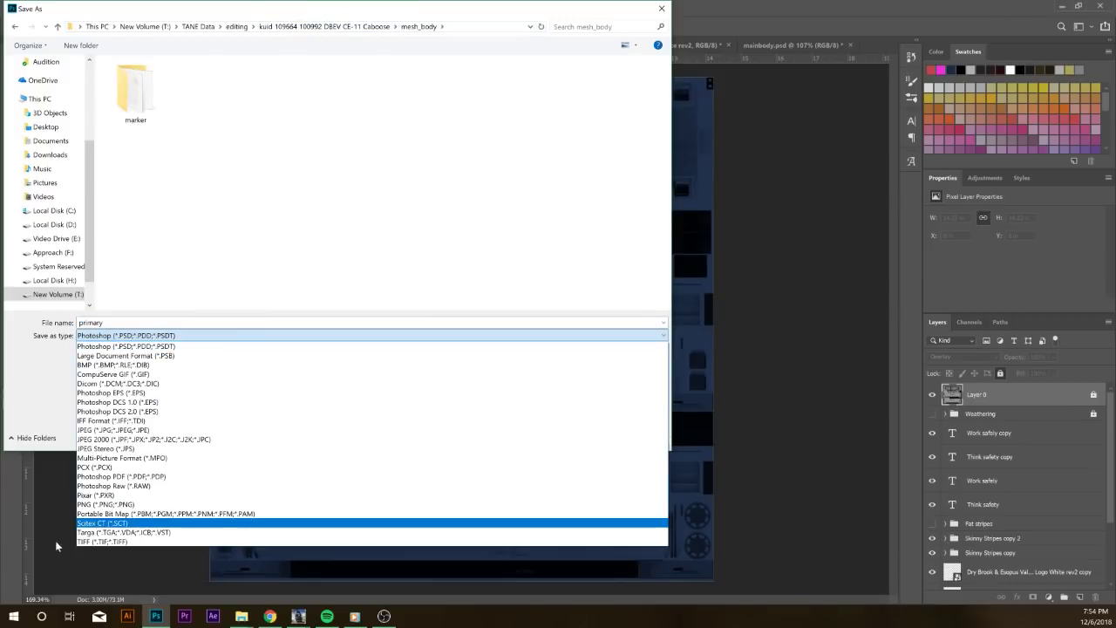
click(87, 532)
click(566, 435)
click(581, 308)
click(593, 305)
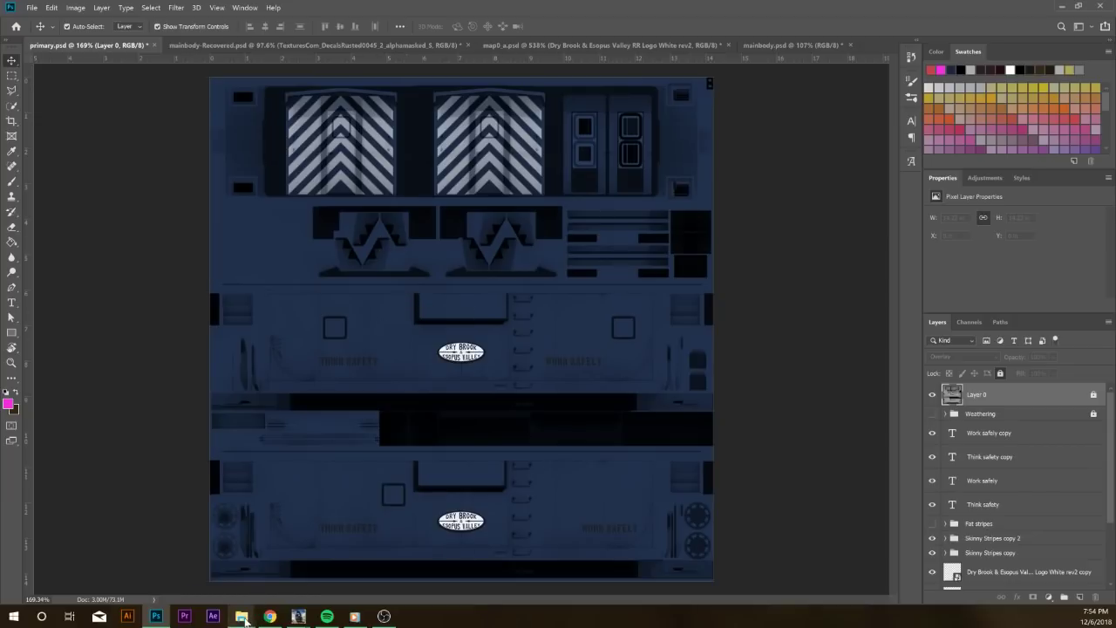
Preview the body mesh again and inspect the smaller logo on the caboose's side
mouse_move(249, 615)
click(301, 585)
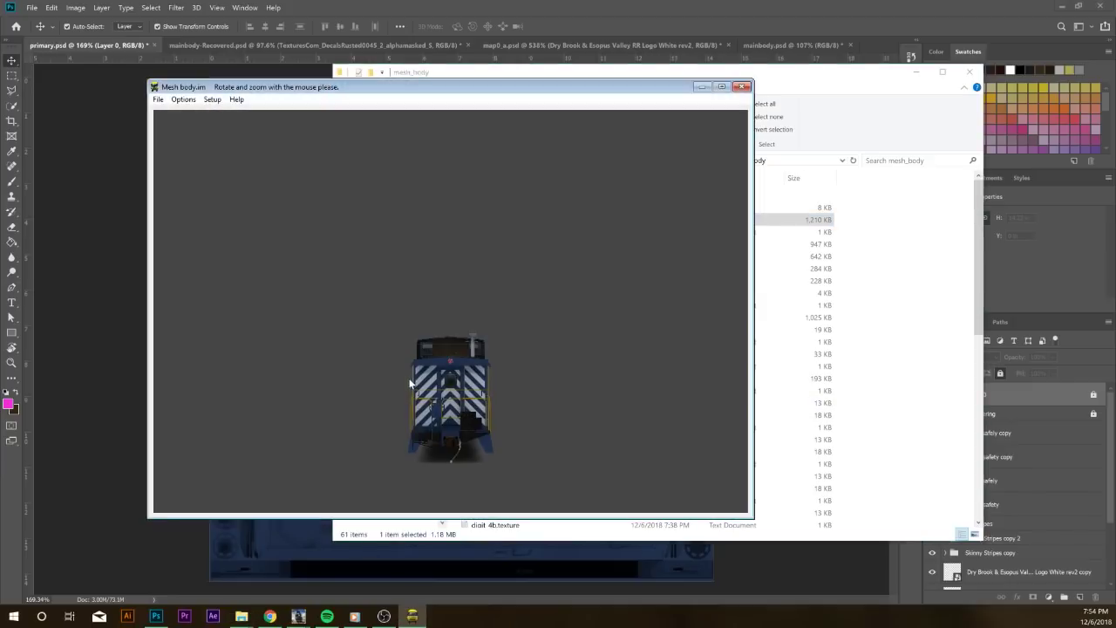
drag(411, 384, 513, 385)
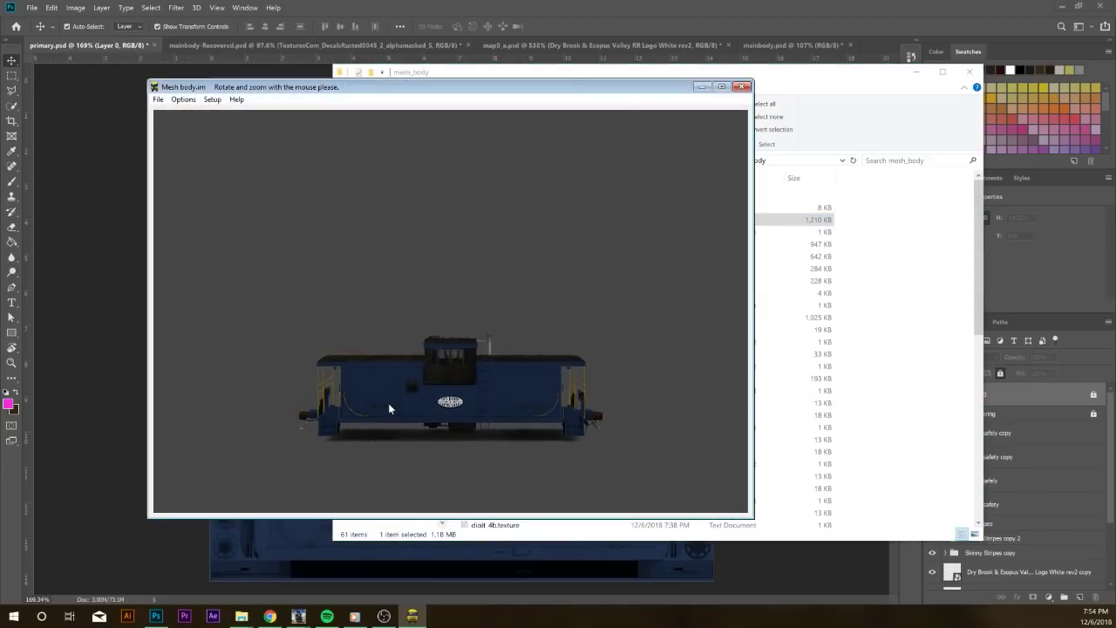
scroll(393, 408, up, 5)
mouse_move(446, 389)
mouse_down()
mouse_move(441, 372)
mouse_move(488, 373)
mouse_move(451, 377)
mouse_up()
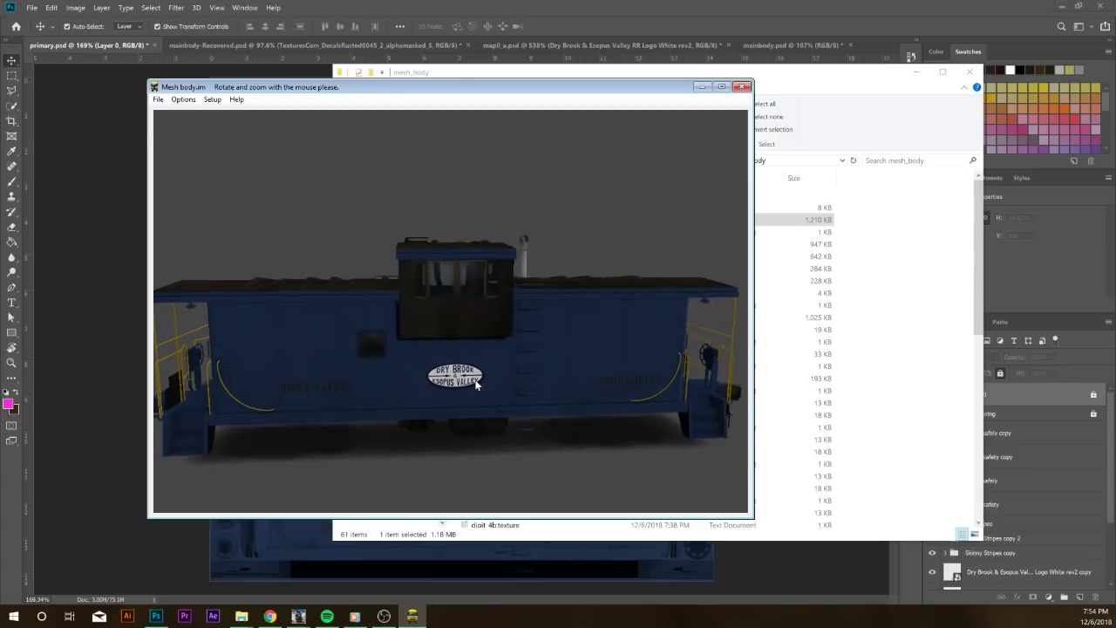
Switch to map0_a.psd and examine how the chevron, stripes, logo and DRY BROOK & ESOPUS VALLEY lettering are laid out on the locomotive texture
click(565, 44)
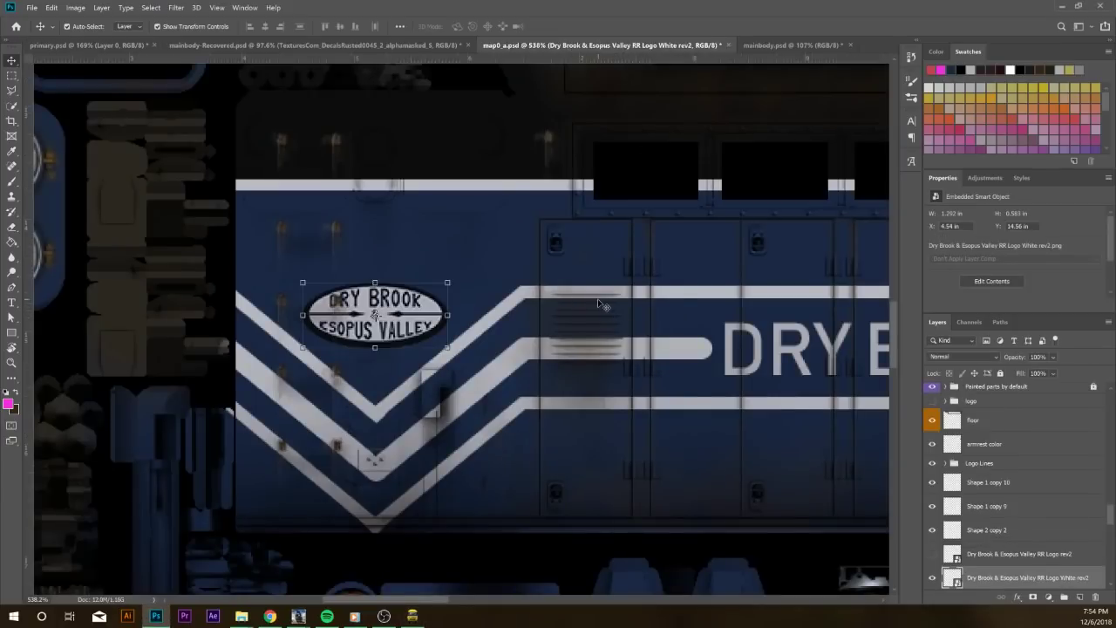
scroll(600, 305, down, 5)
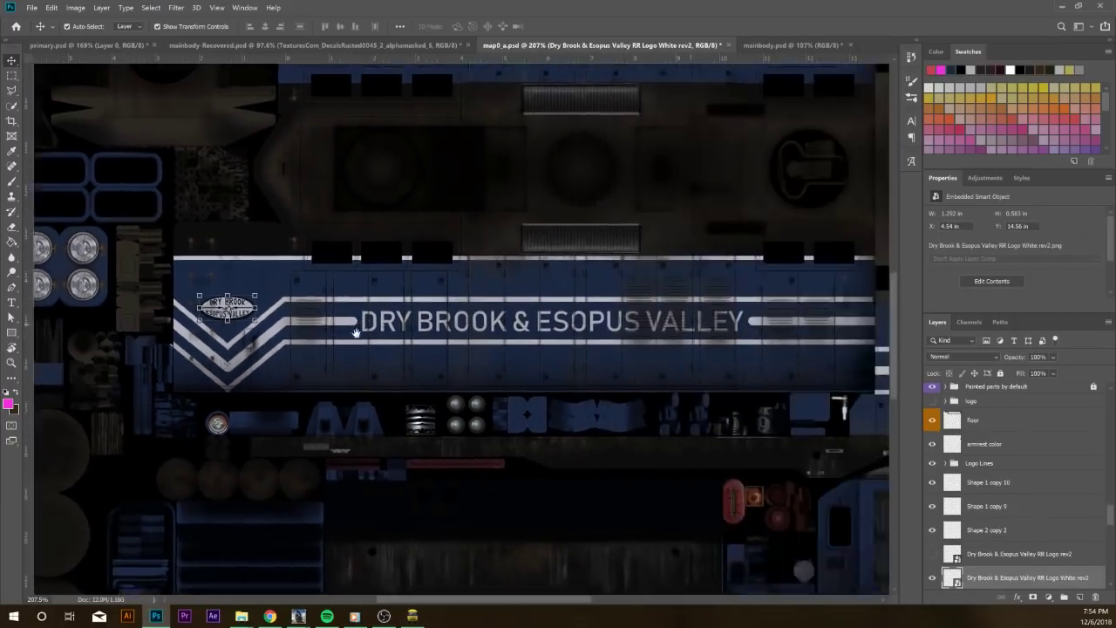
drag(356, 334, 283, 338)
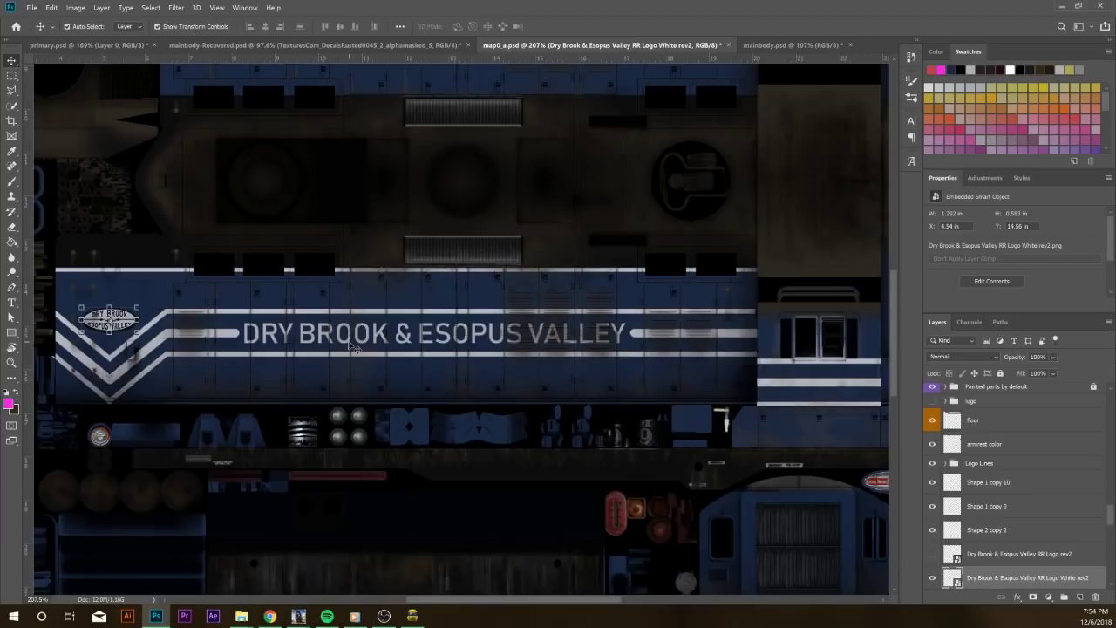
scroll(352, 346, down, 1)
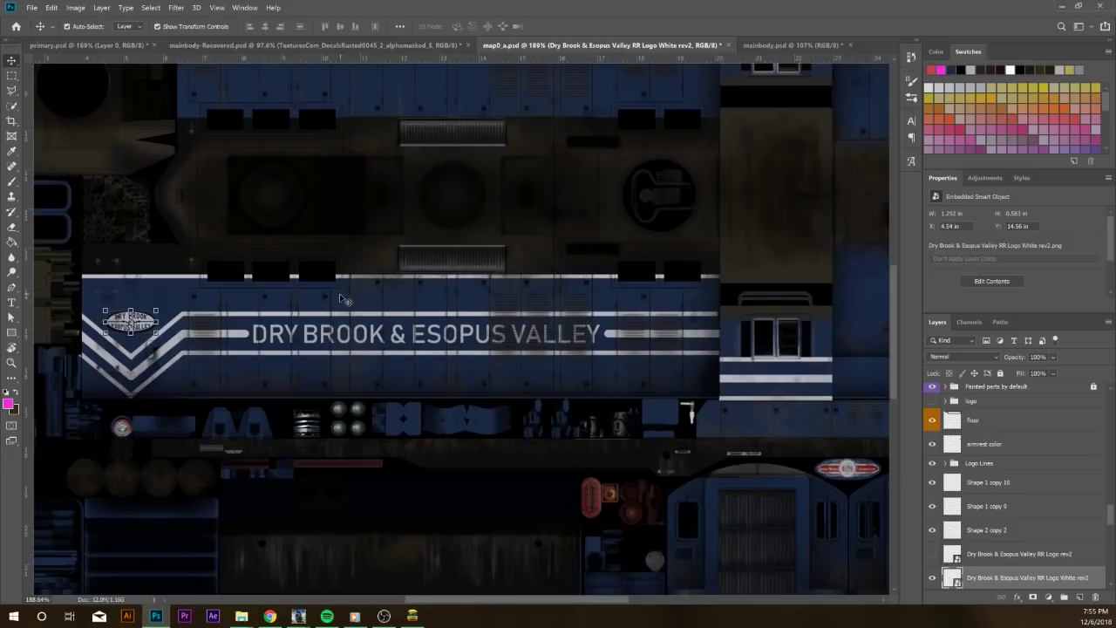
scroll(478, 348, down, 5)
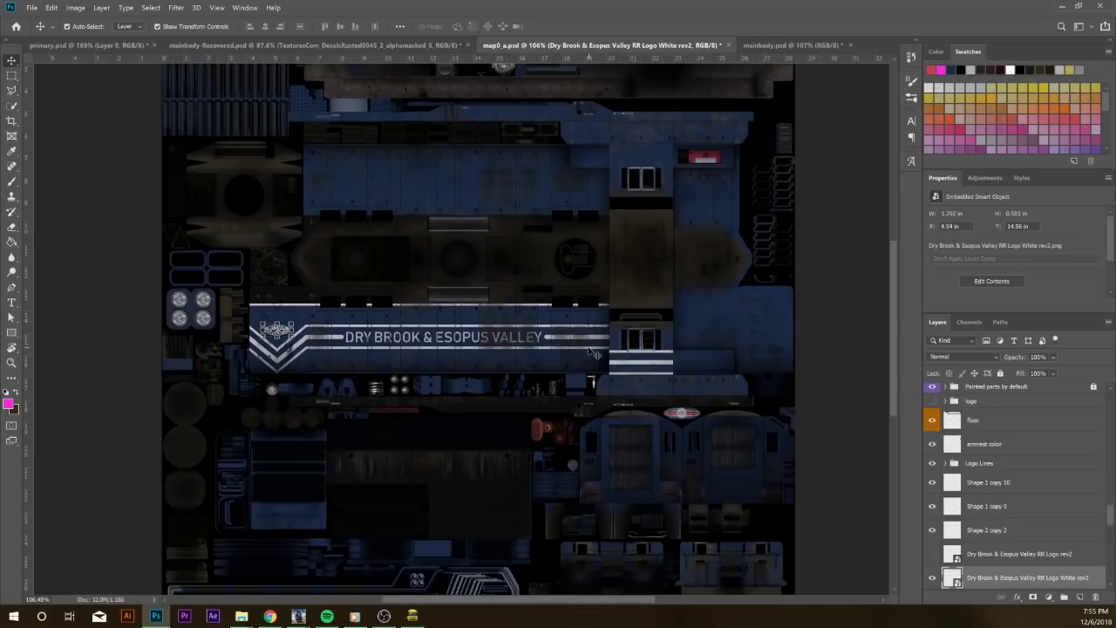
scroll(593, 361, up, 3)
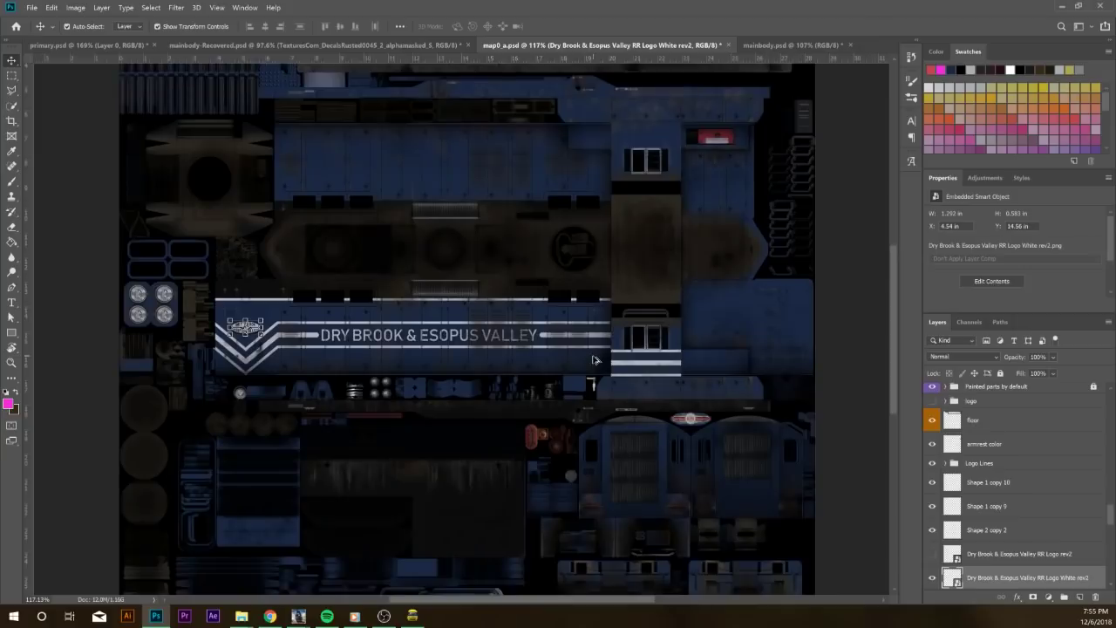
scroll(594, 360, up, 1)
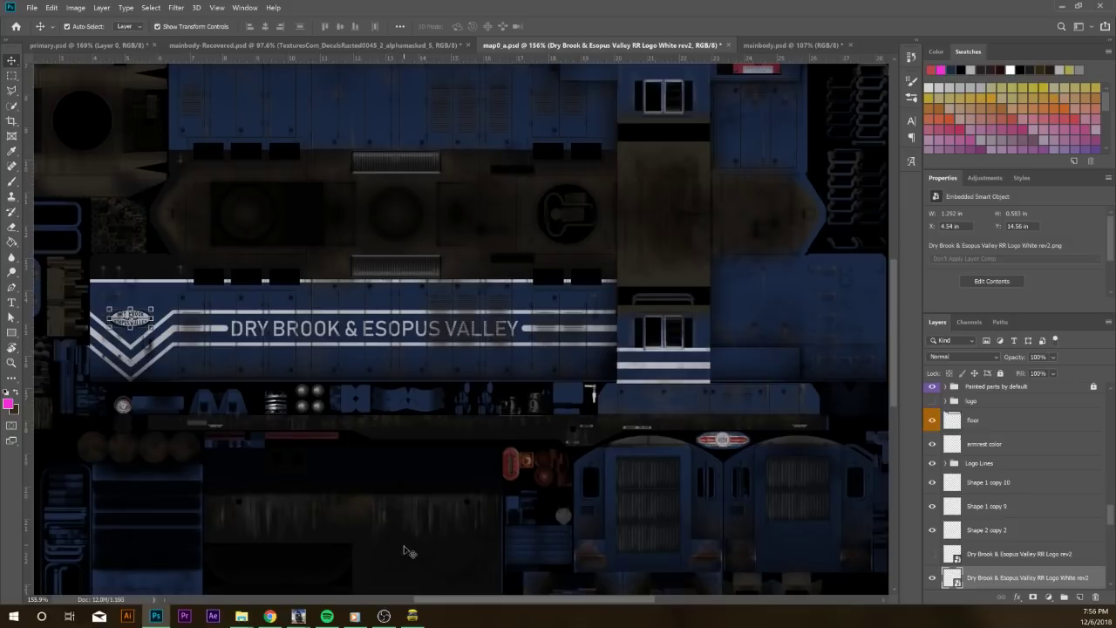
Rotate the caboose mesh preview to view its side logo, and return to the locomotive texture
click(412, 615)
drag(392, 406, 456, 402)
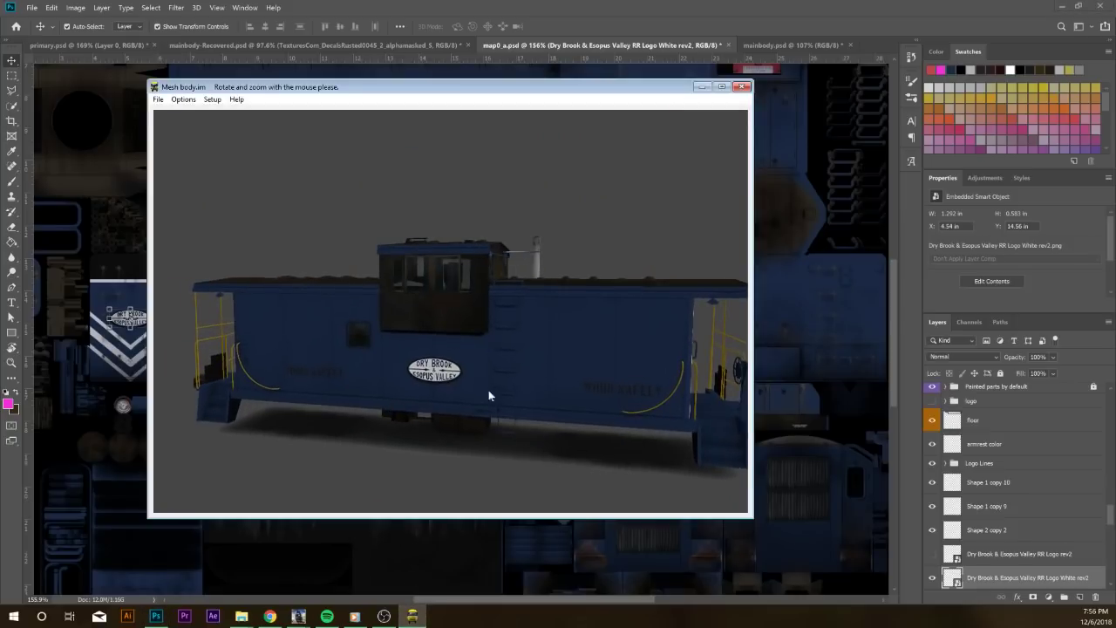
click(619, 6)
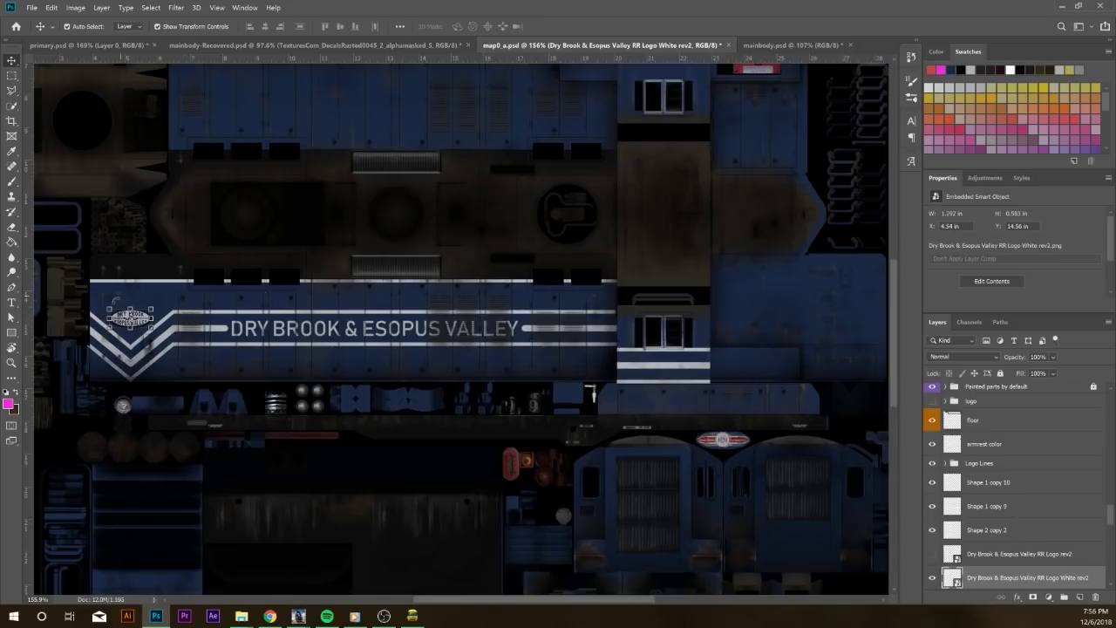
Place three vertical guides on the locomotive texture, at the chevron's two outer edges and at its centre point
click(133, 290)
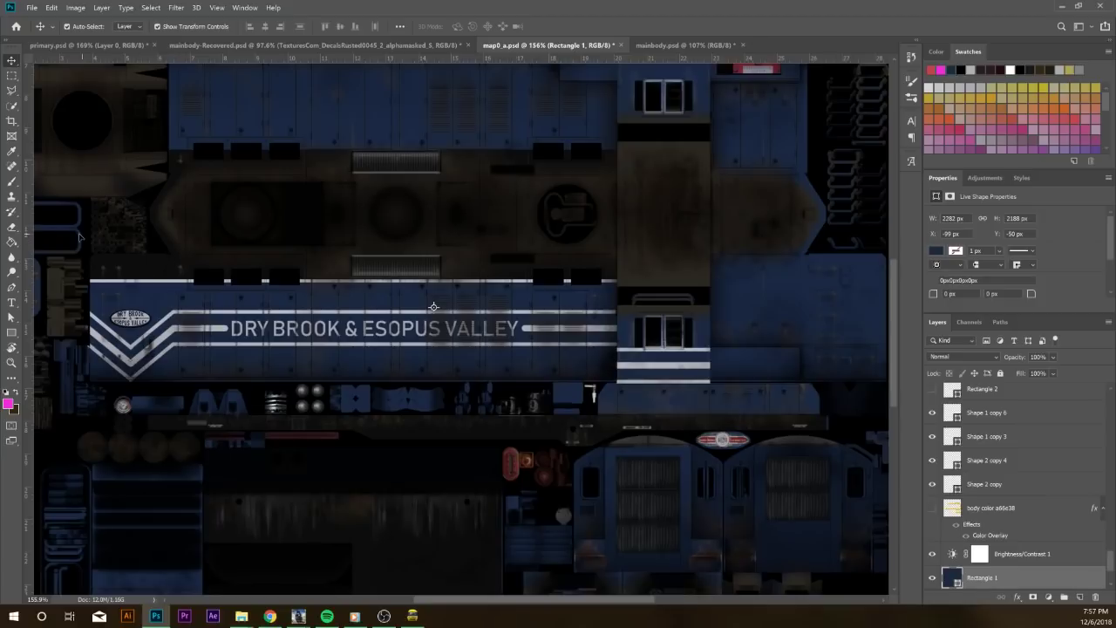
drag(33, 234, 174, 264)
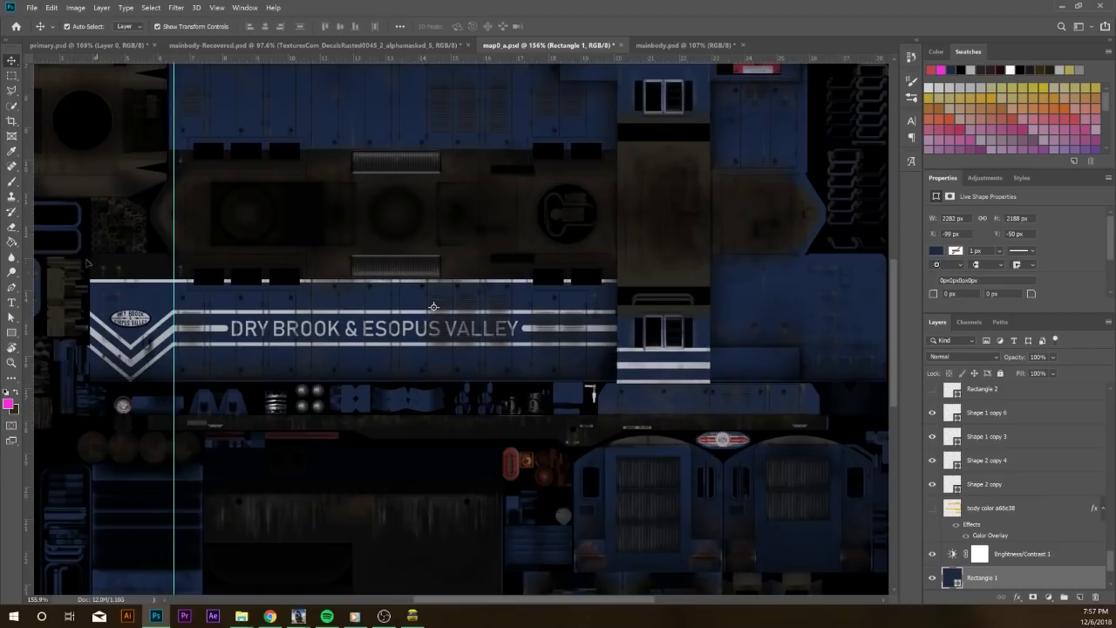
drag(32, 250, 130, 254)
drag(40, 238, 90, 240)
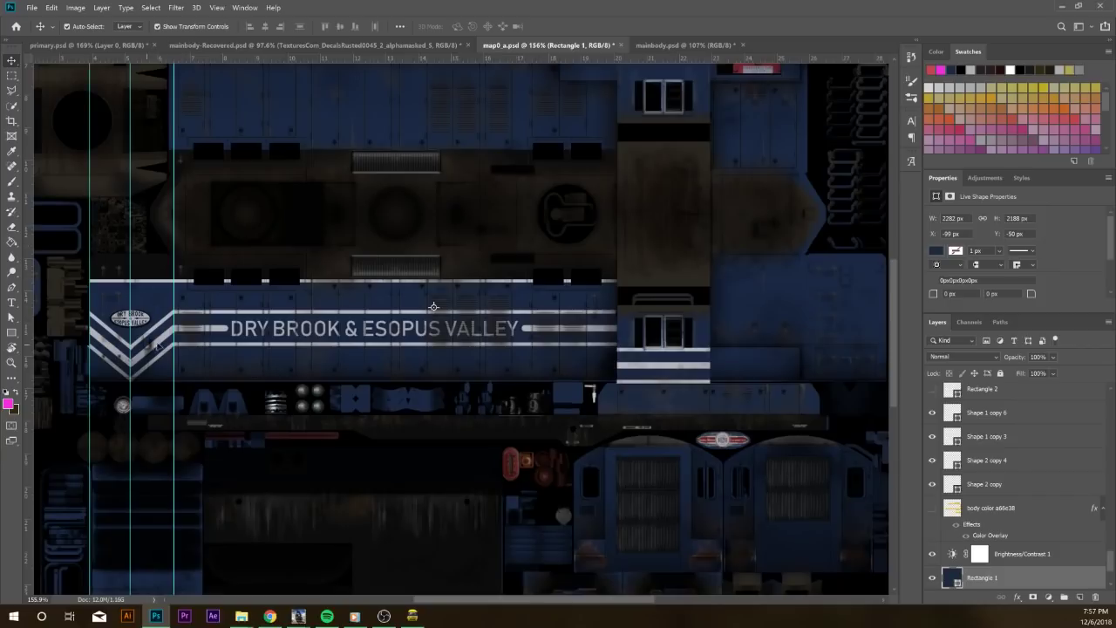
Examine the side lettering layer, the unlettered hood side, the cab panels and the handrail parts across the locomotive texture
scroll(461, 291, up, 5)
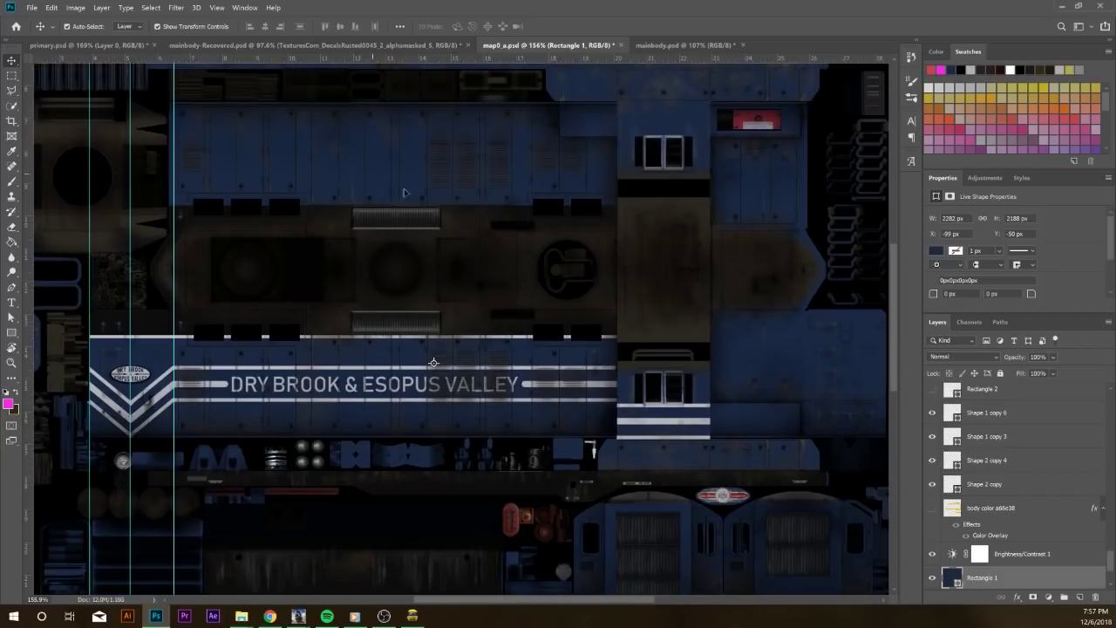
scroll(479, 424, up, 1)
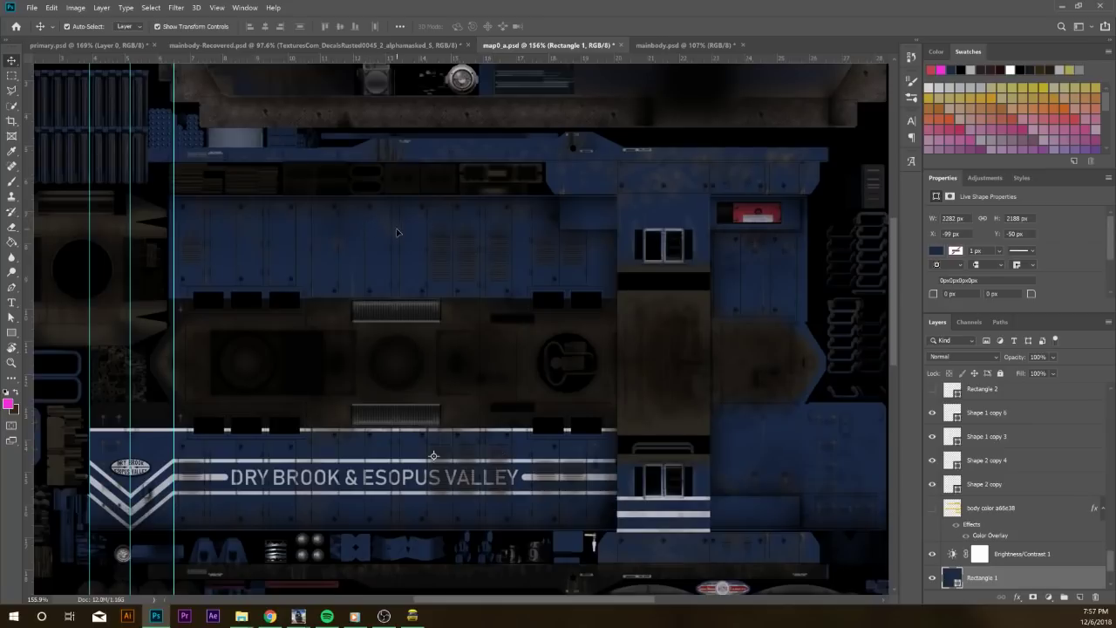
scroll(347, 290, up, 1)
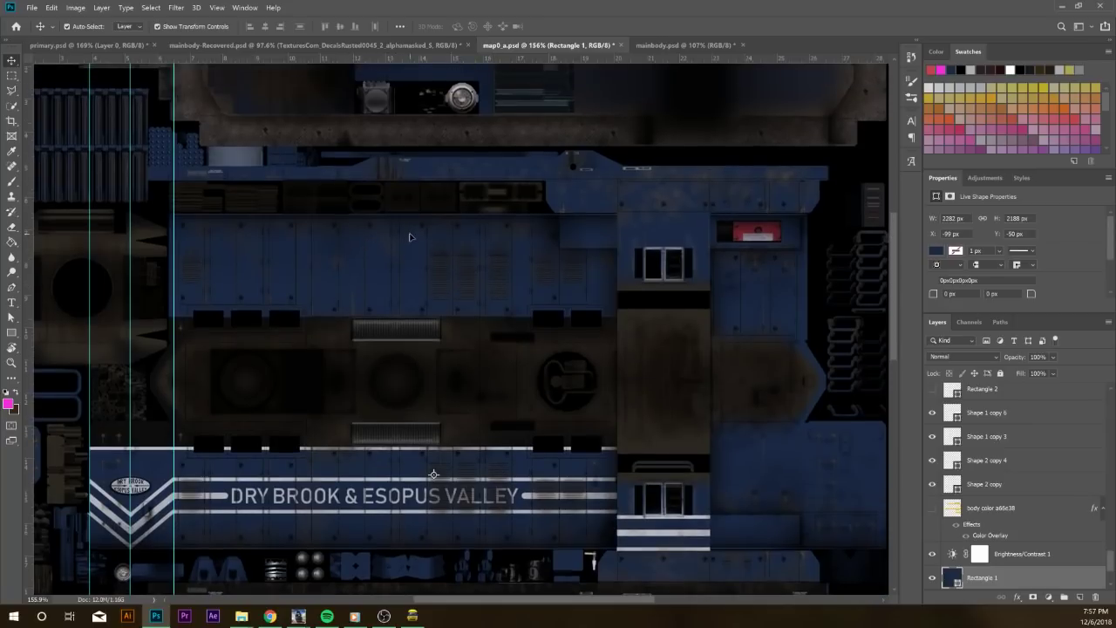
click(385, 499)
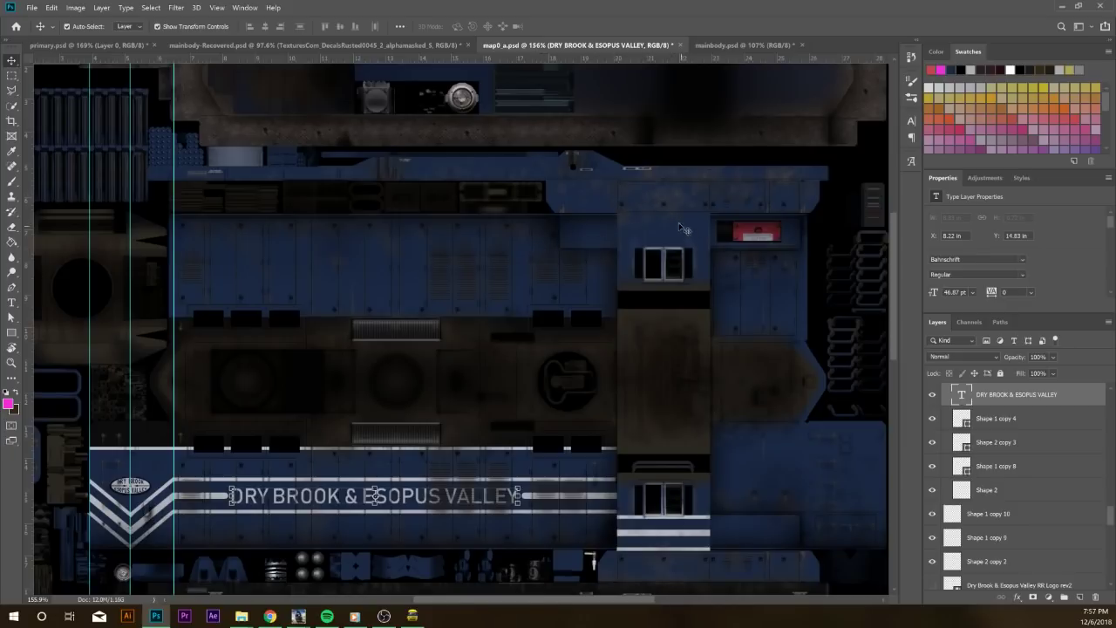
scroll(654, 254, up, 1)
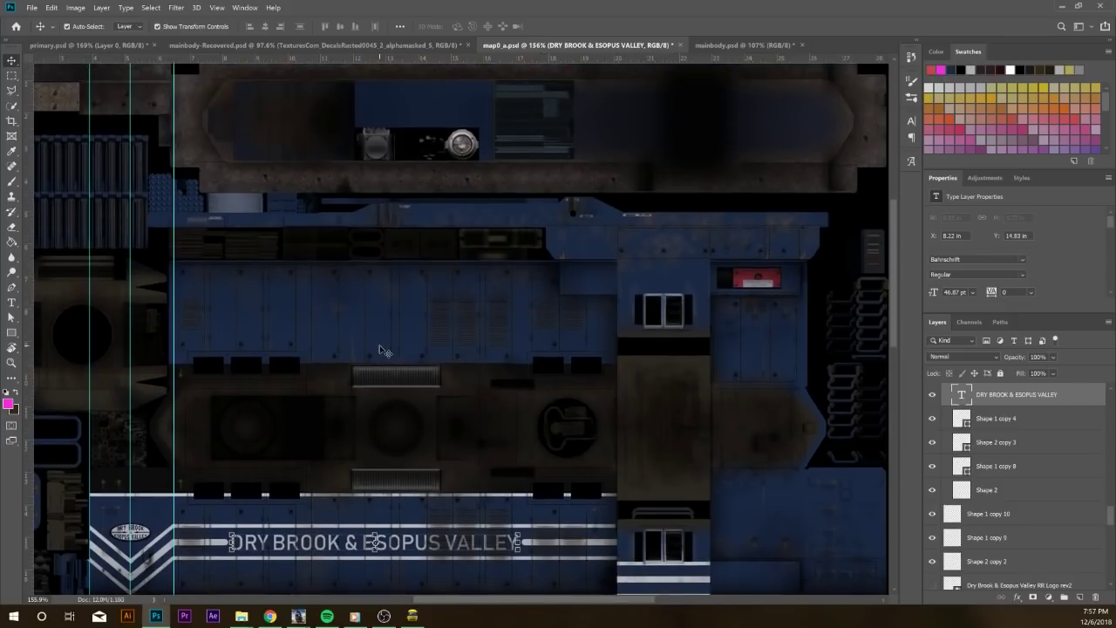
scroll(155, 262, down, 1)
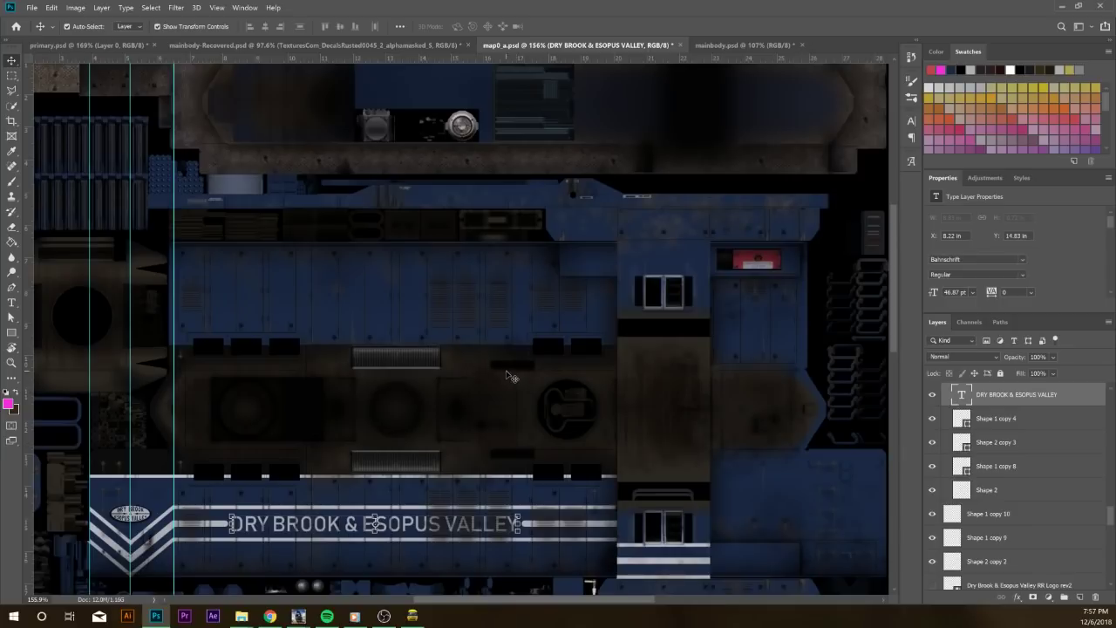
scroll(532, 376, up, 3)
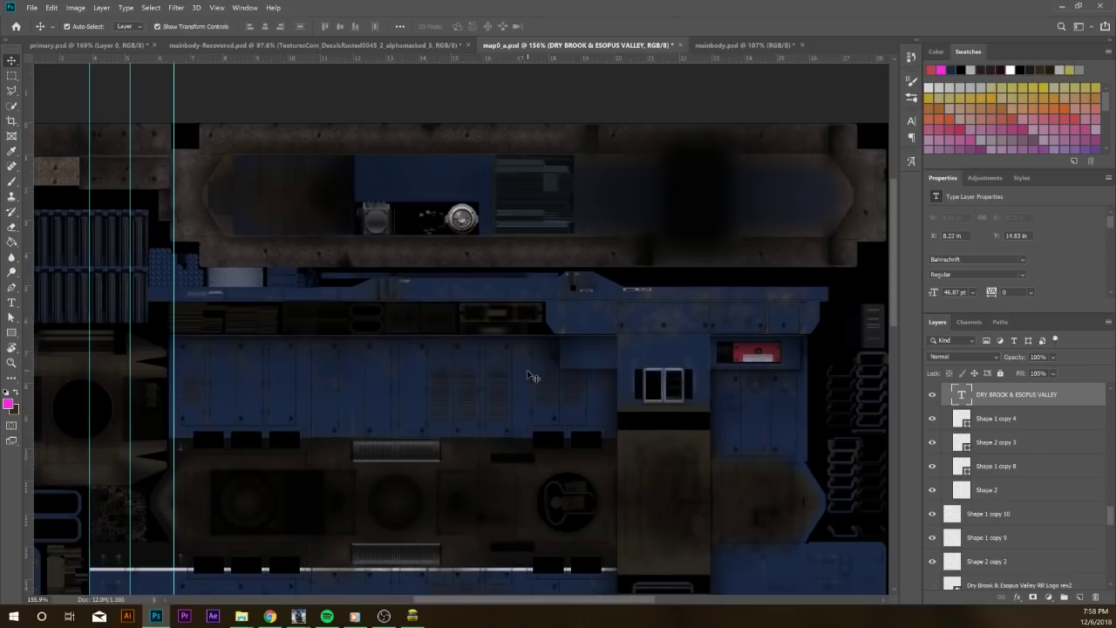
scroll(532, 377, down, 3)
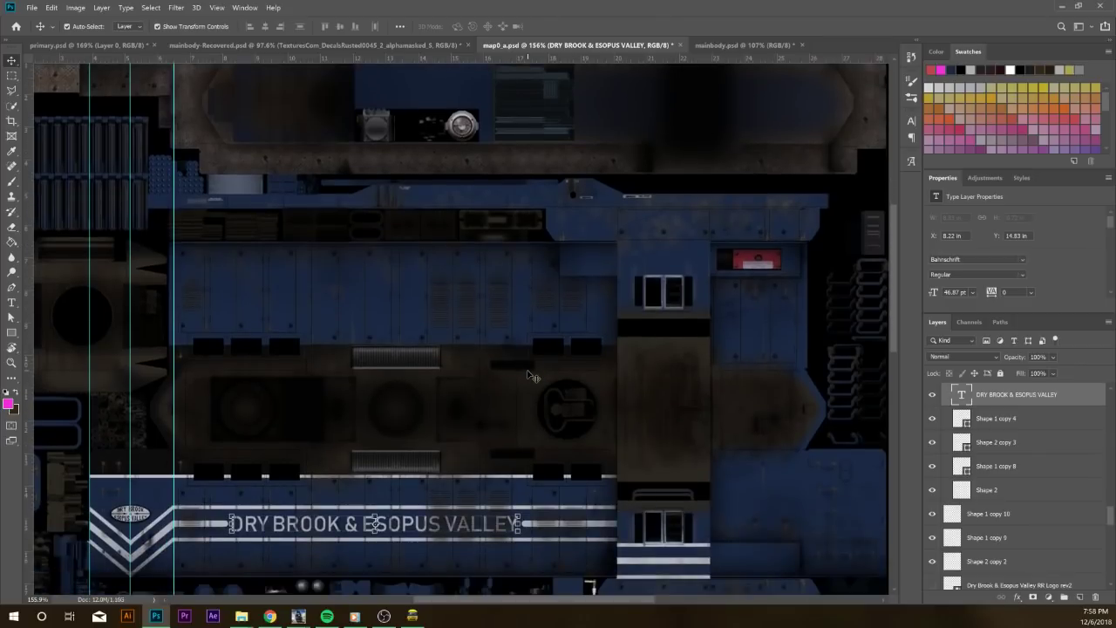
scroll(528, 375, down, 3)
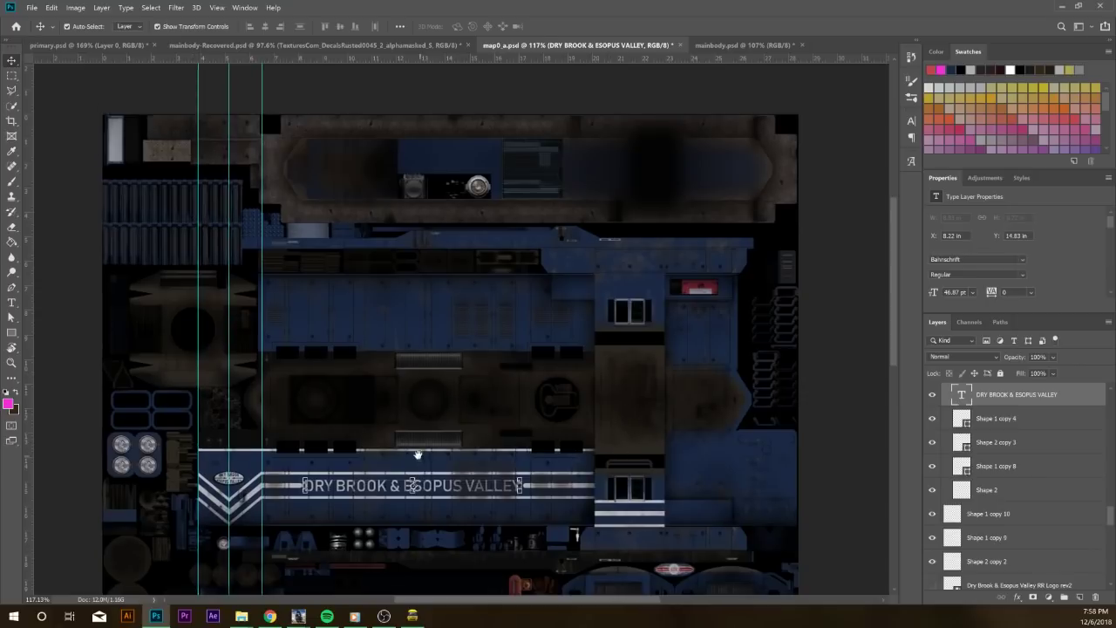
drag(418, 459, 392, 361)
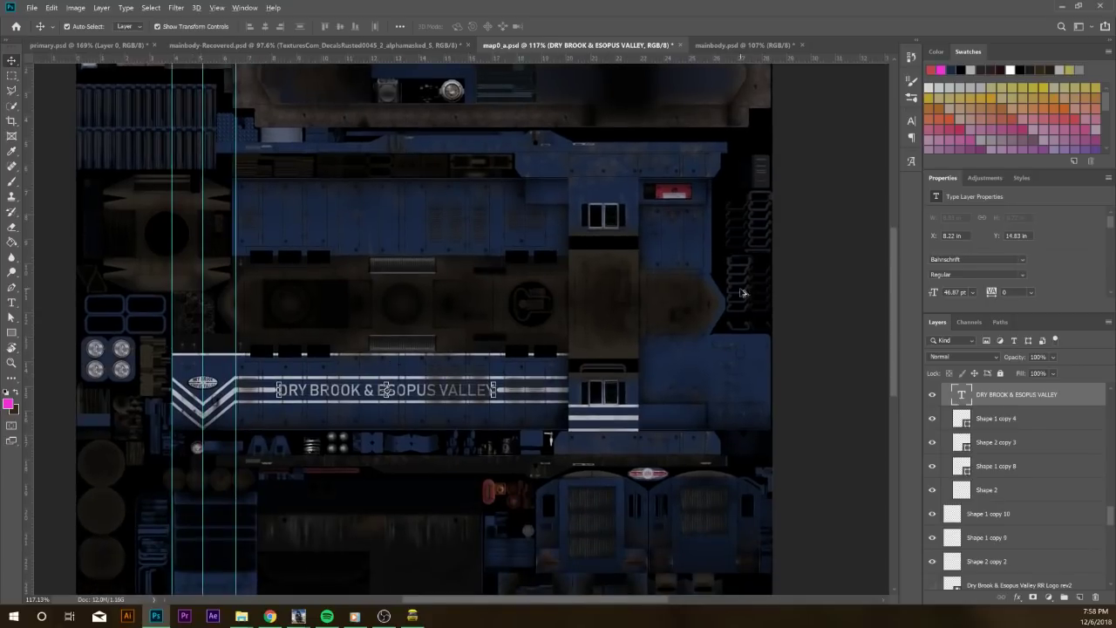
scroll(752, 271, up, 5)
drag(773, 170, 675, 219)
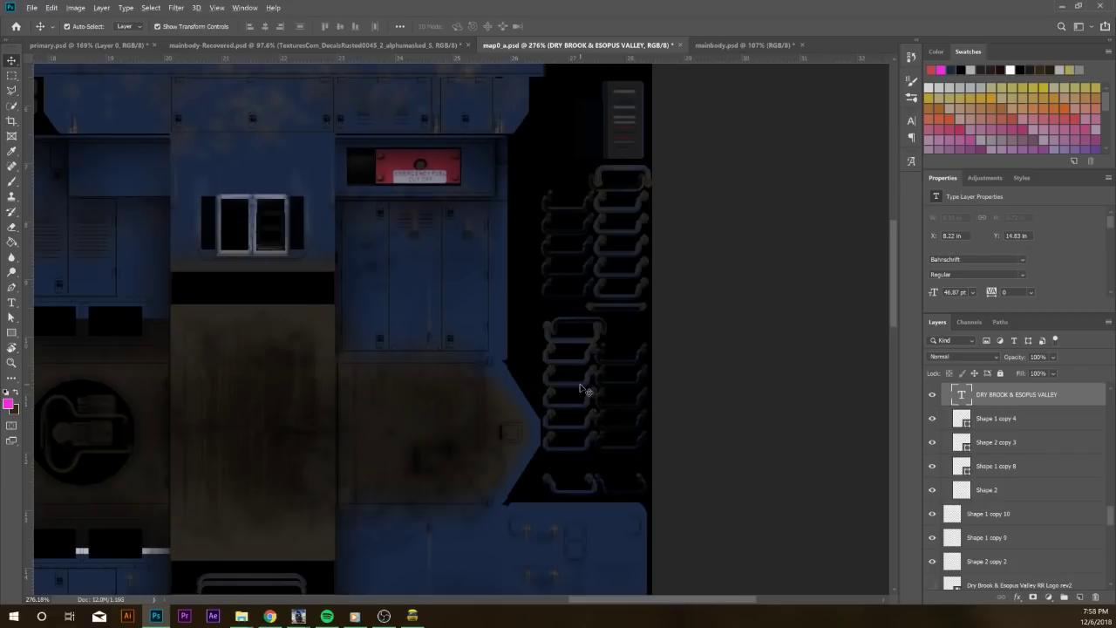
Examine the blue locomotive texture in map0_a.psd, including the side lettering, stripes, chevrons, handrails, cab ends and underframe parts
scroll(580, 387, down, 3)
drag(252, 473, 722, 416)
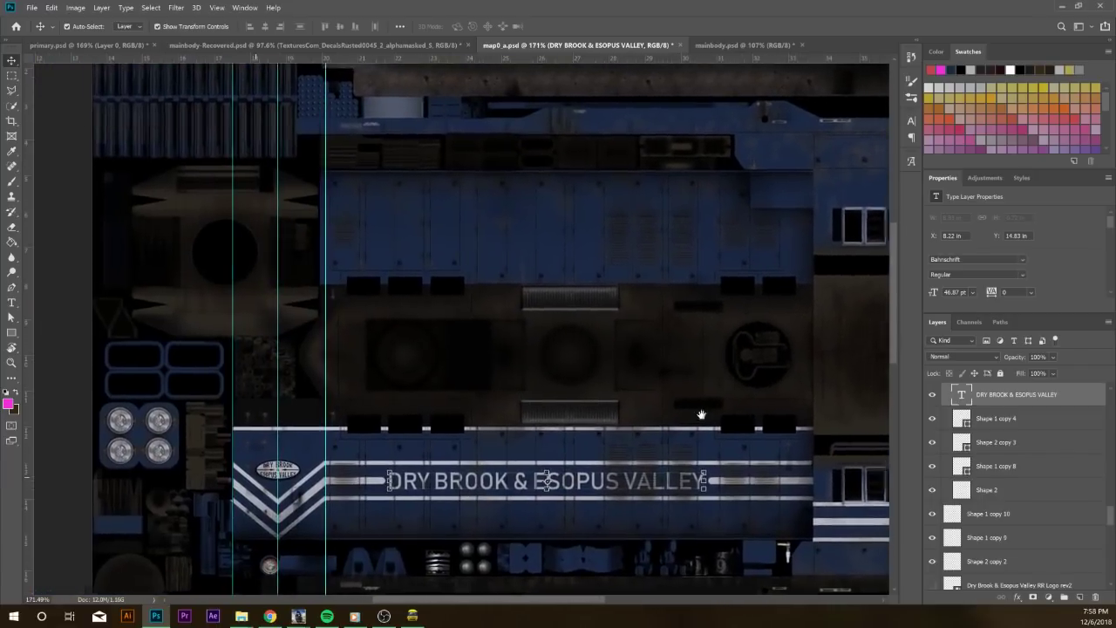
drag(320, 274, 316, 187)
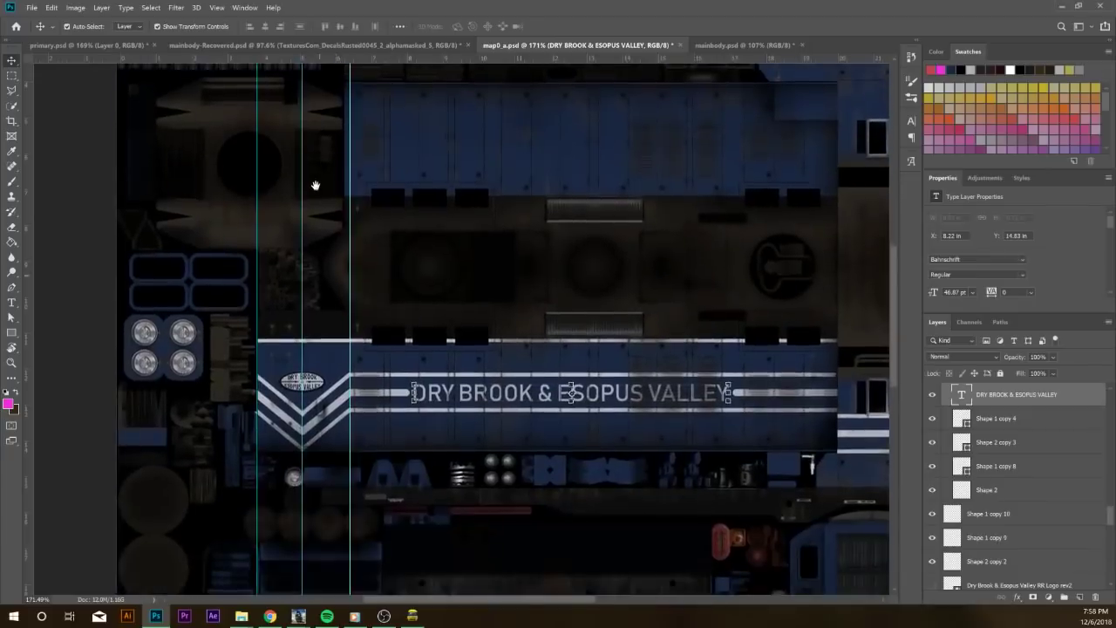
scroll(316, 186, down, 5)
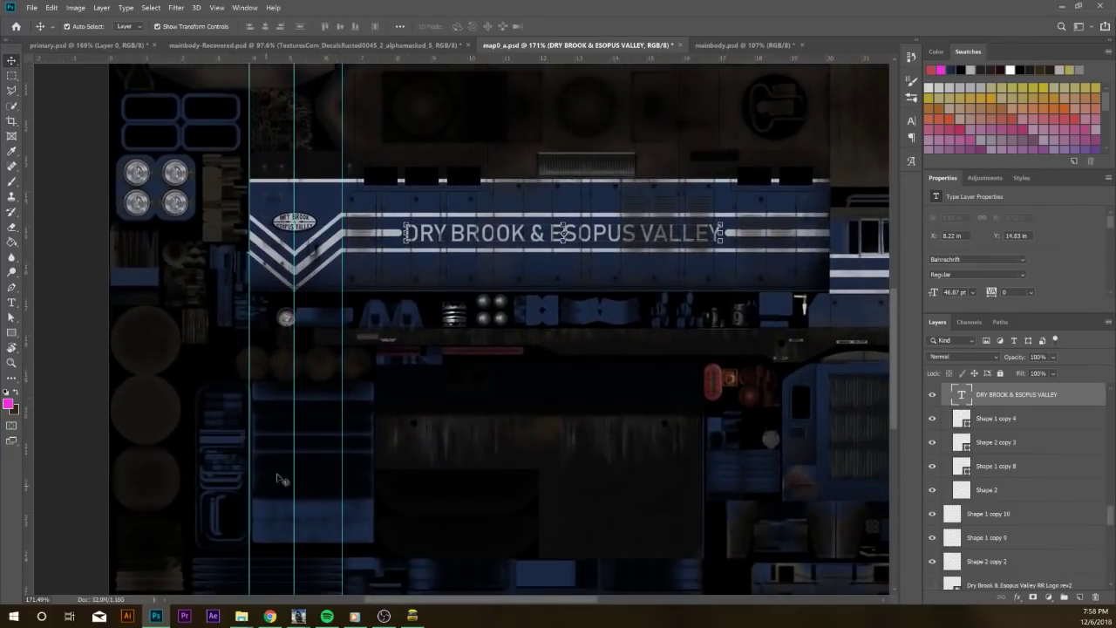
drag(305, 525, 321, 383)
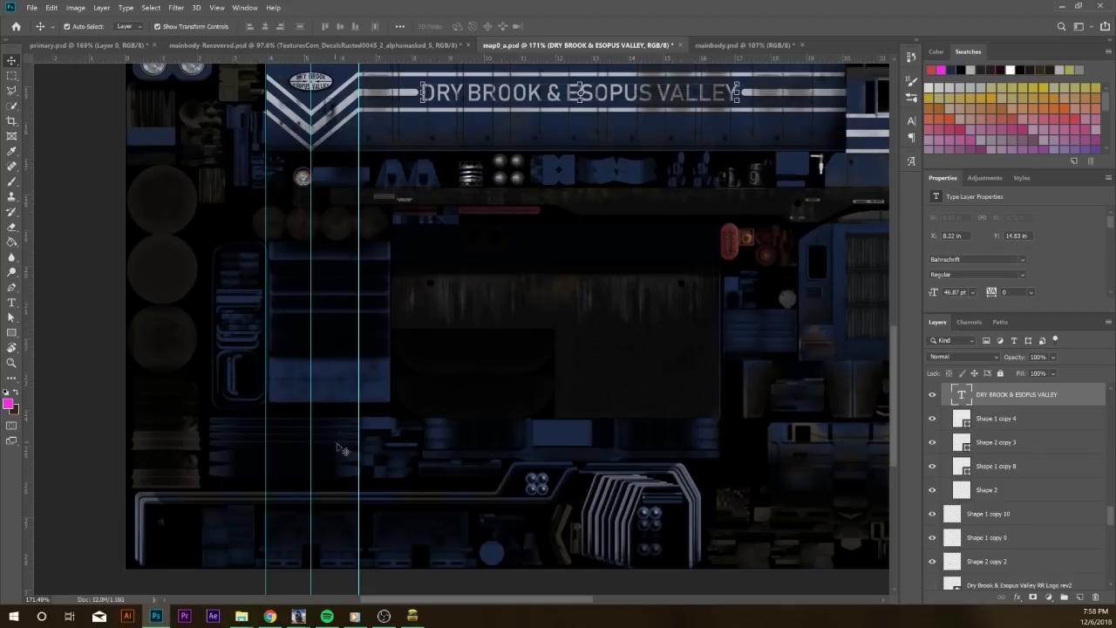
drag(623, 492, 524, 454)
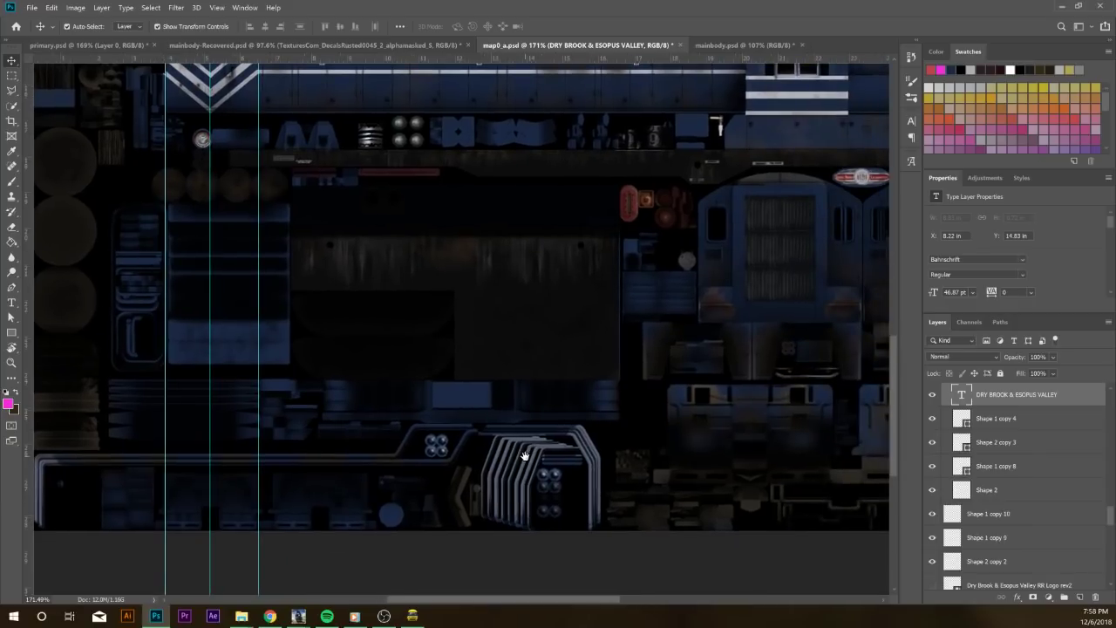
drag(700, 436, 480, 423)
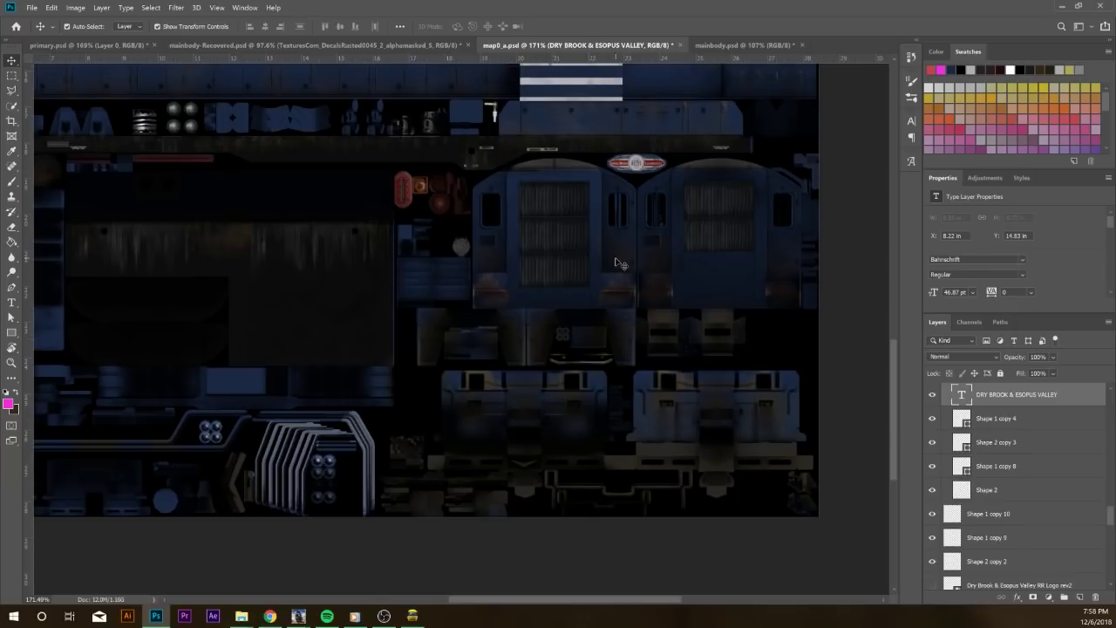
scroll(621, 297, up, 3)
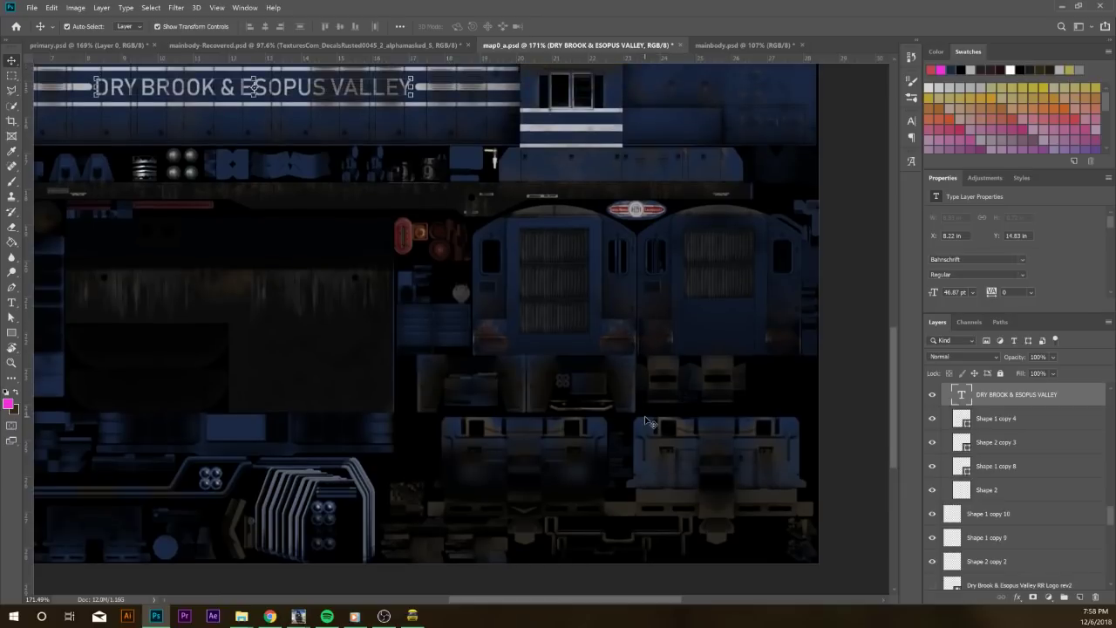
scroll(653, 428, up, 5)
scroll(654, 441, up, 10)
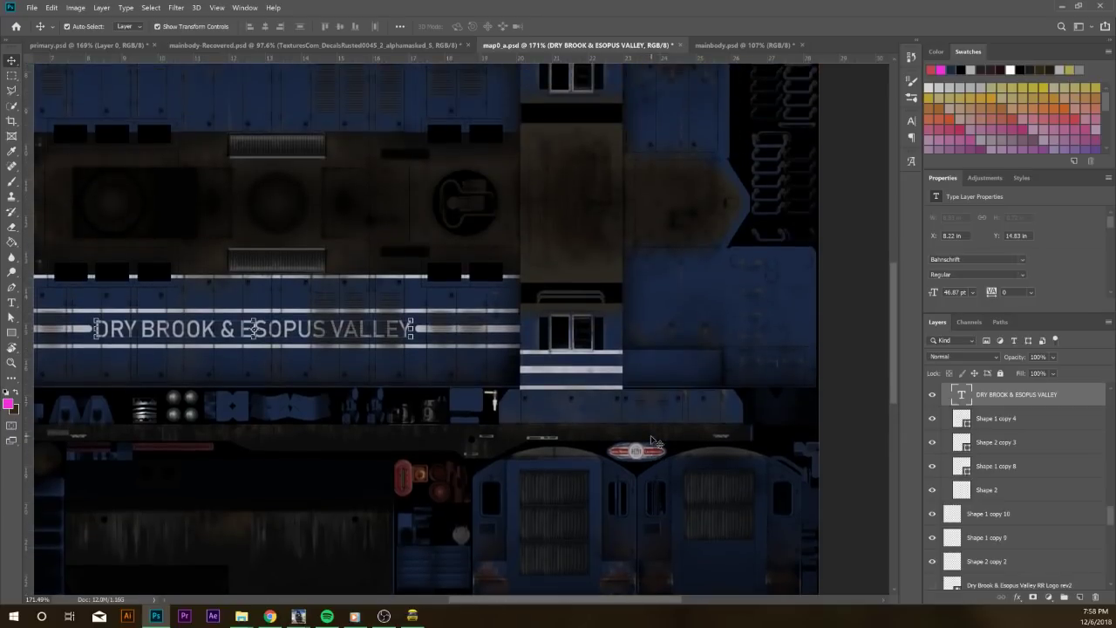
scroll(703, 425, up, 3)
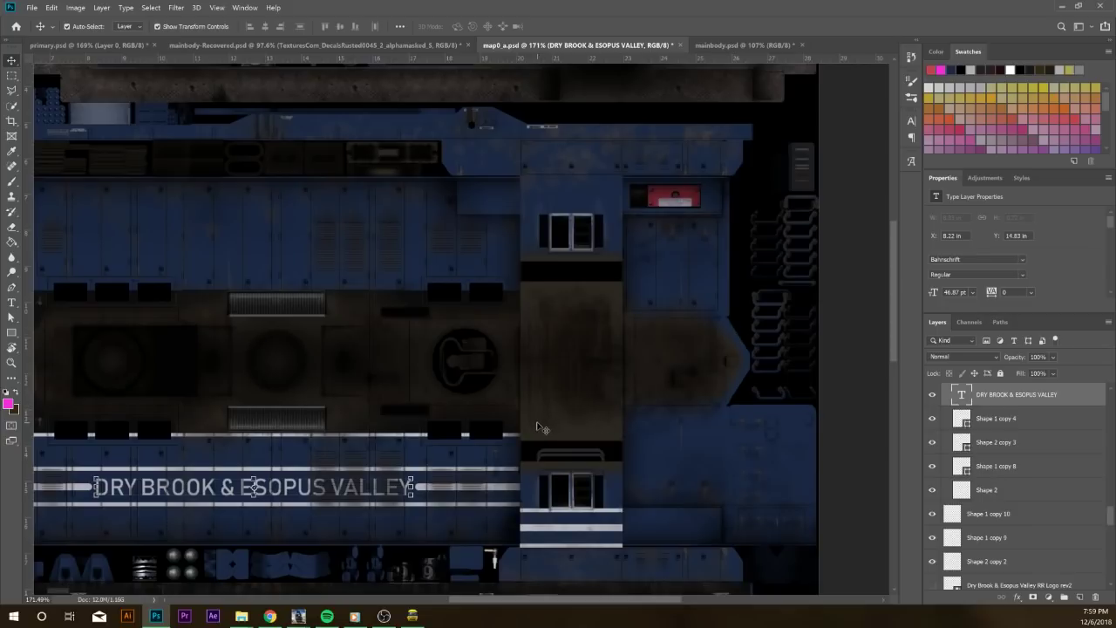
scroll(488, 380, down, 3)
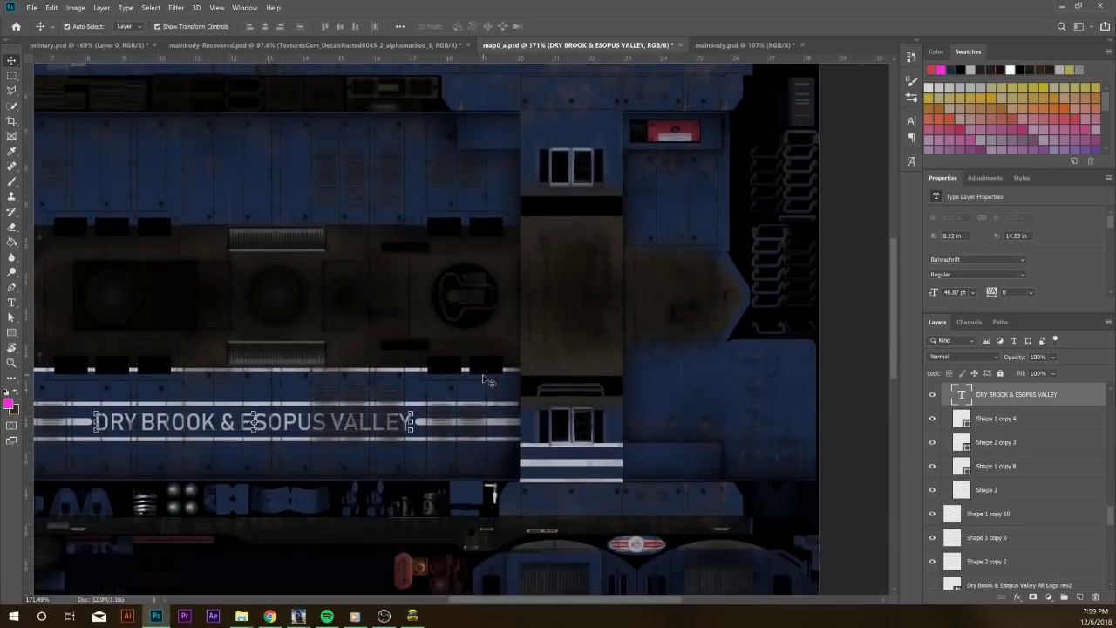
Review the complete map0_a.psd texture sheet zoomed out, from the roof section down to the lower parts
scroll(475, 375, down, 5)
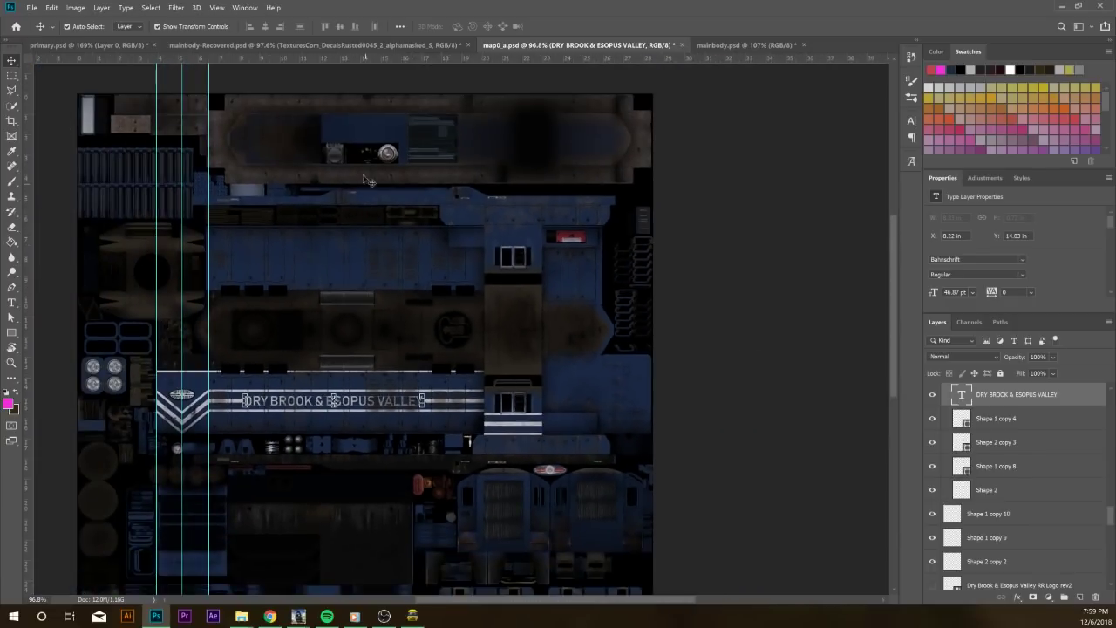
drag(329, 443, 393, 362)
scroll(424, 407, down, 1)
scroll(423, 407, right, 1)
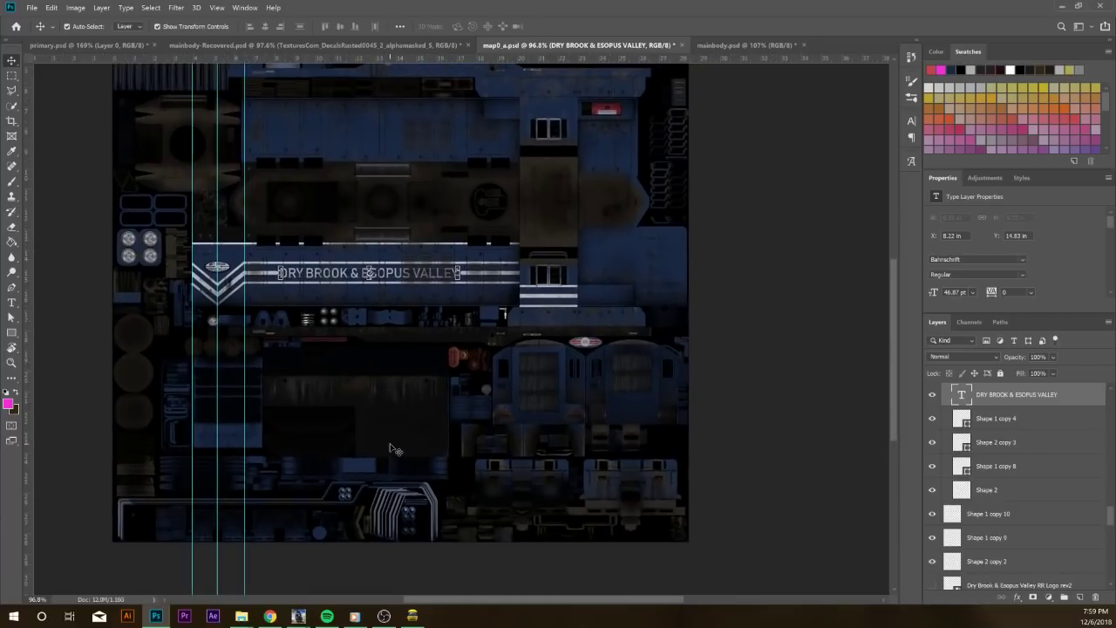
scroll(390, 448, up, 1)
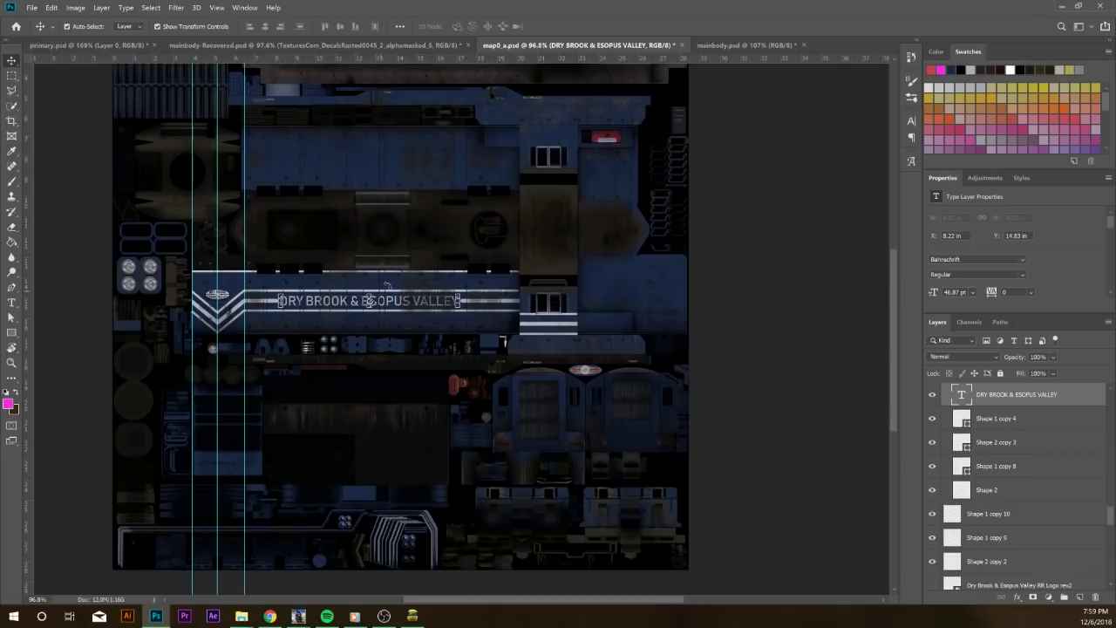
scroll(376, 307, up, 3)
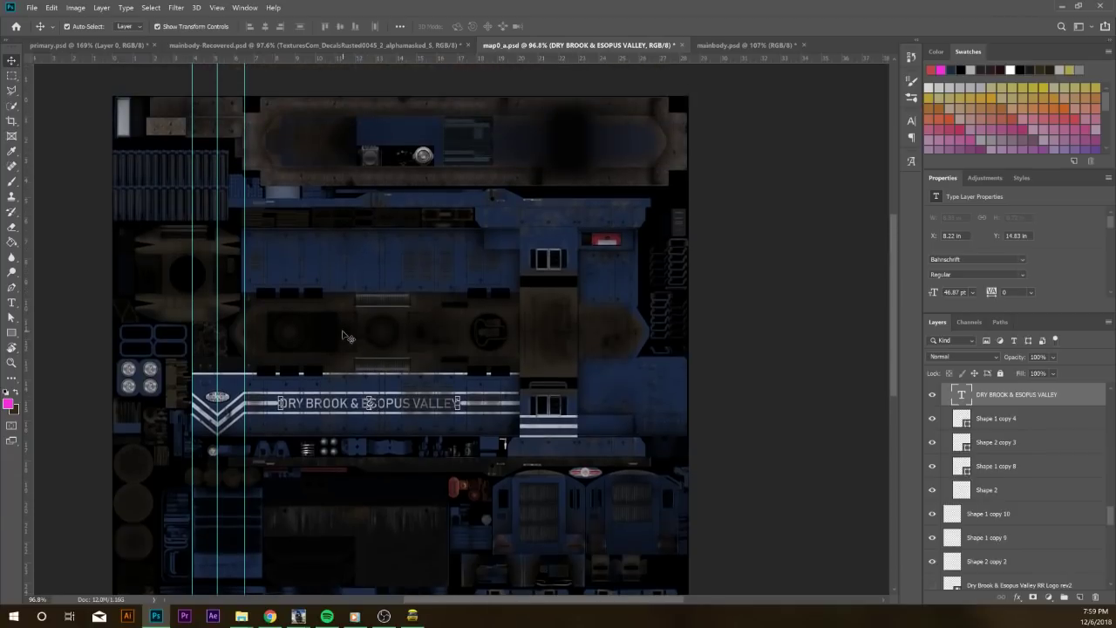
scroll(347, 331, down, 1)
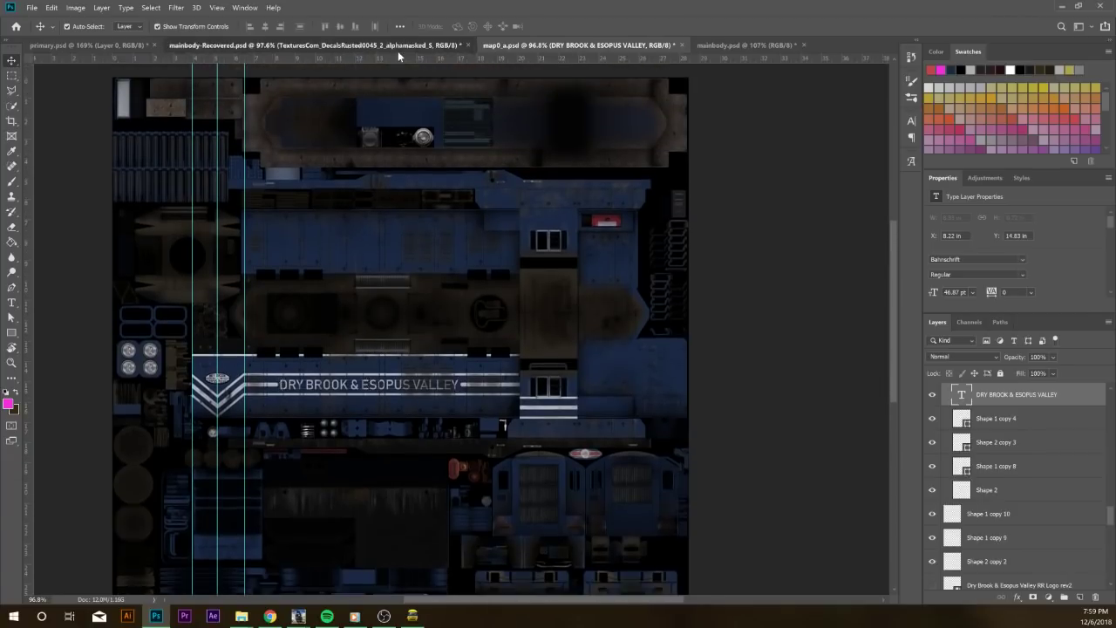
Bring up the caboose texture primary.psd and inspect the caboose model from both sides in the mesh viewer
click(325, 44)
click(90, 47)
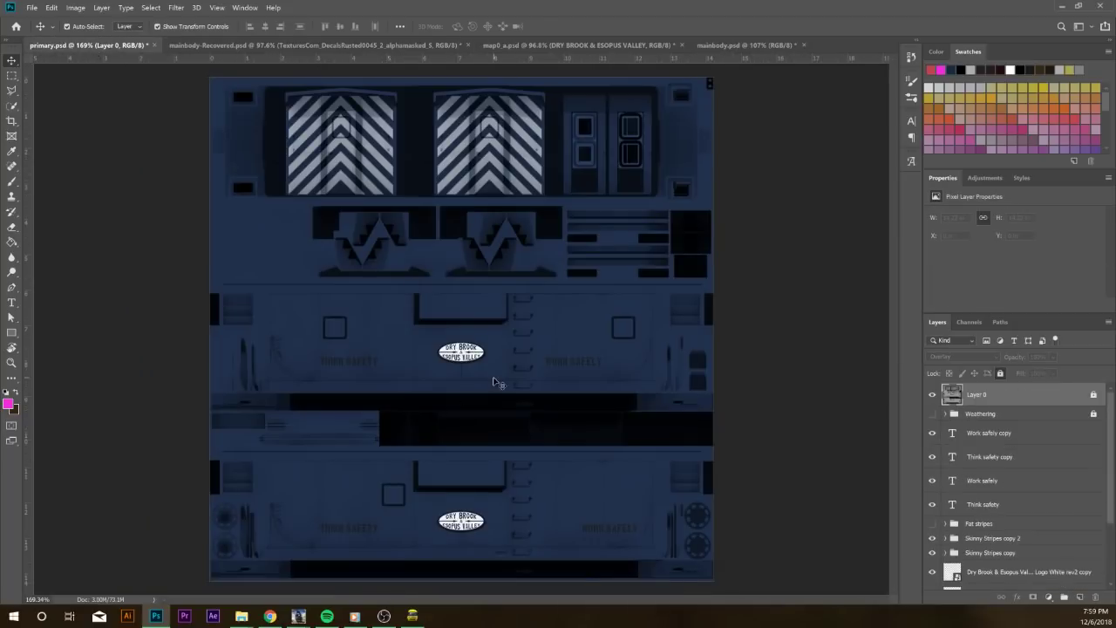
click(412, 617)
drag(518, 358, 463, 345)
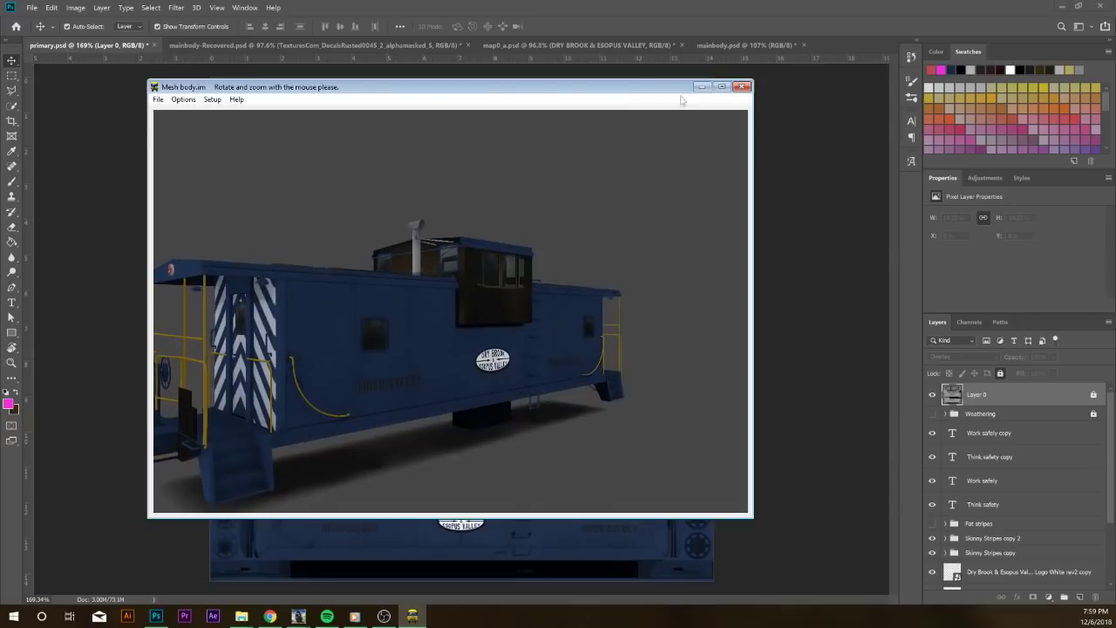
click(1058, 8)
drag(408, 294, 483, 369)
Close the mesh_body folder and submit the edits for DBEV CE-11 Caboose in Content Manager, closing the task report
click(588, 73)
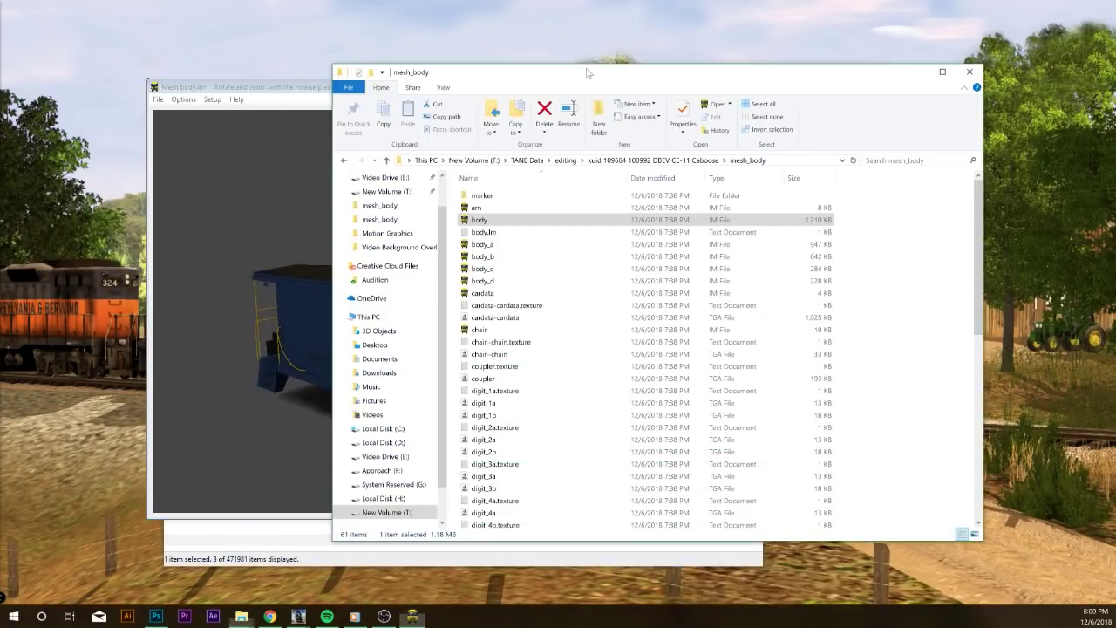
click(970, 73)
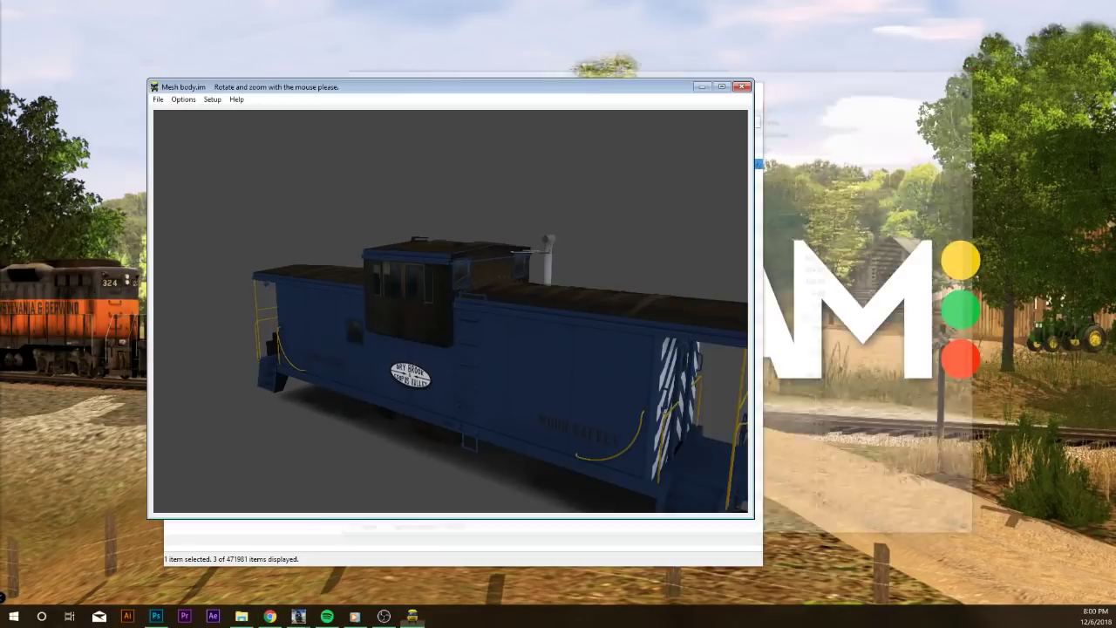
click(558, 531)
click(259, 165)
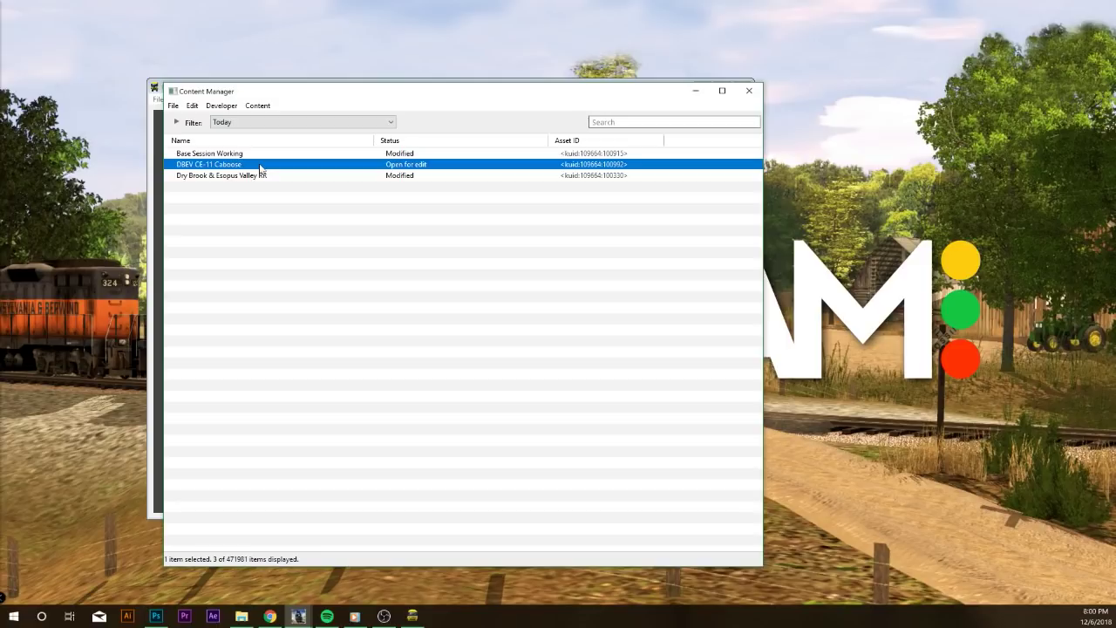
right_click(260, 167)
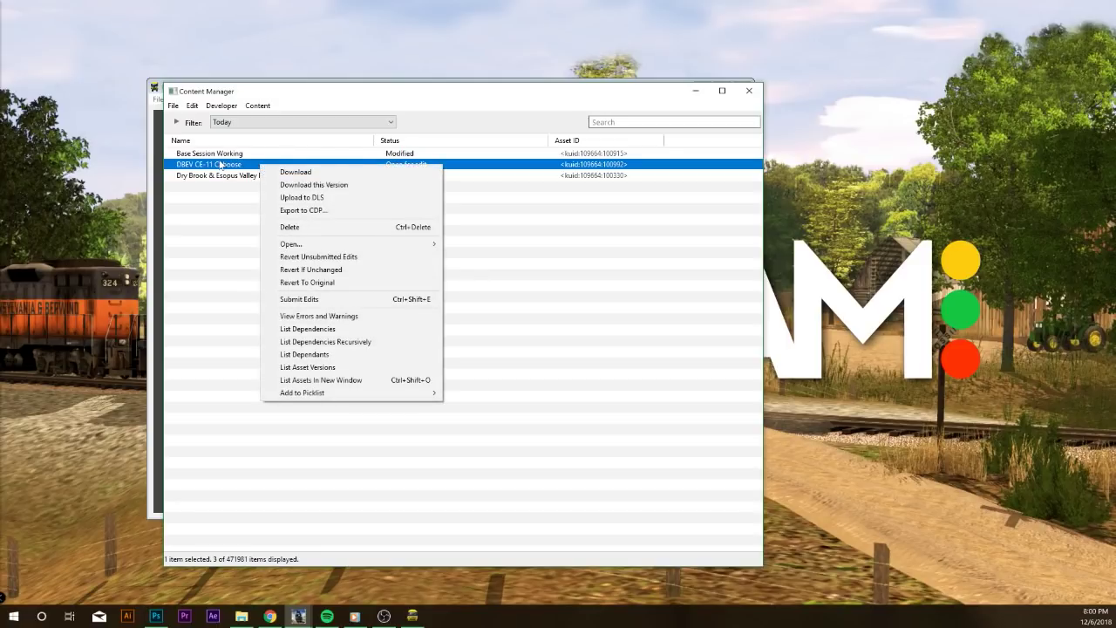
click(317, 301)
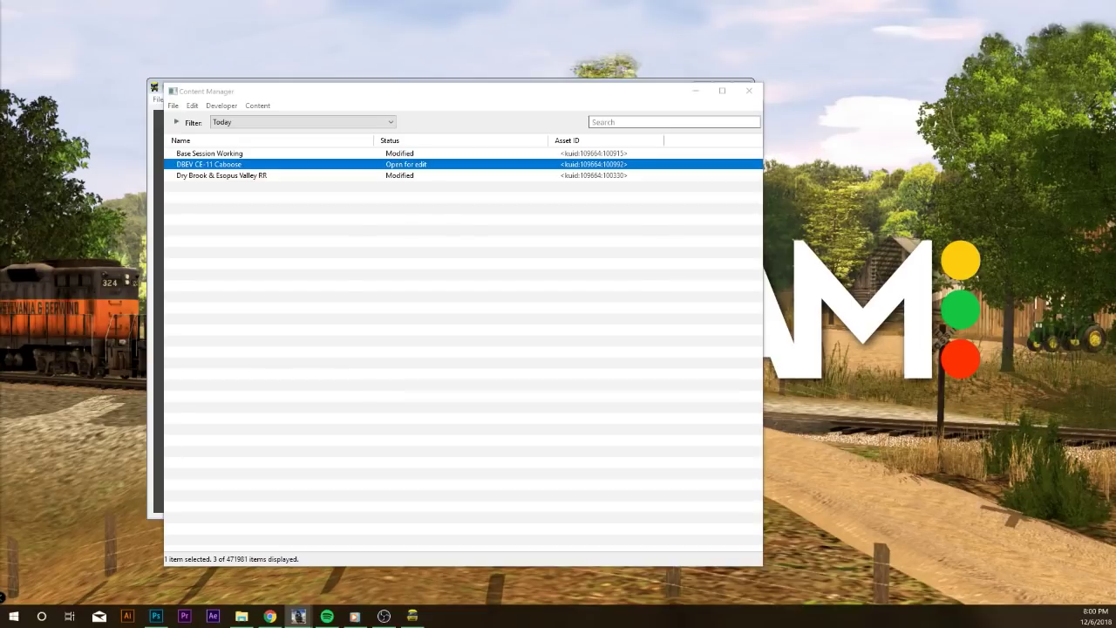
click(601, 306)
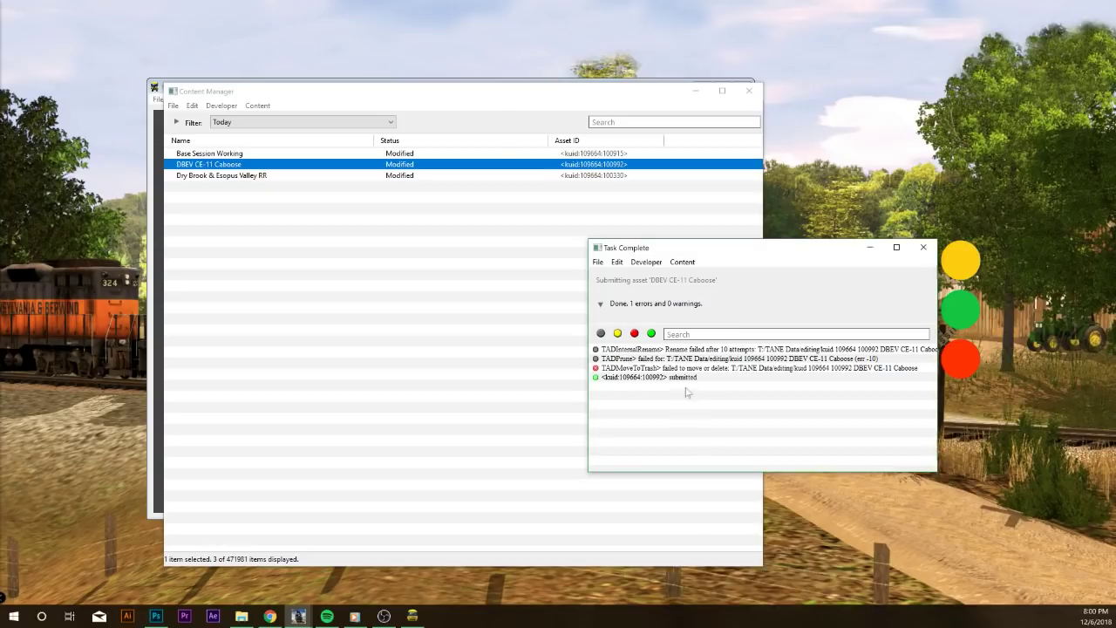
click(923, 247)
click(414, 311)
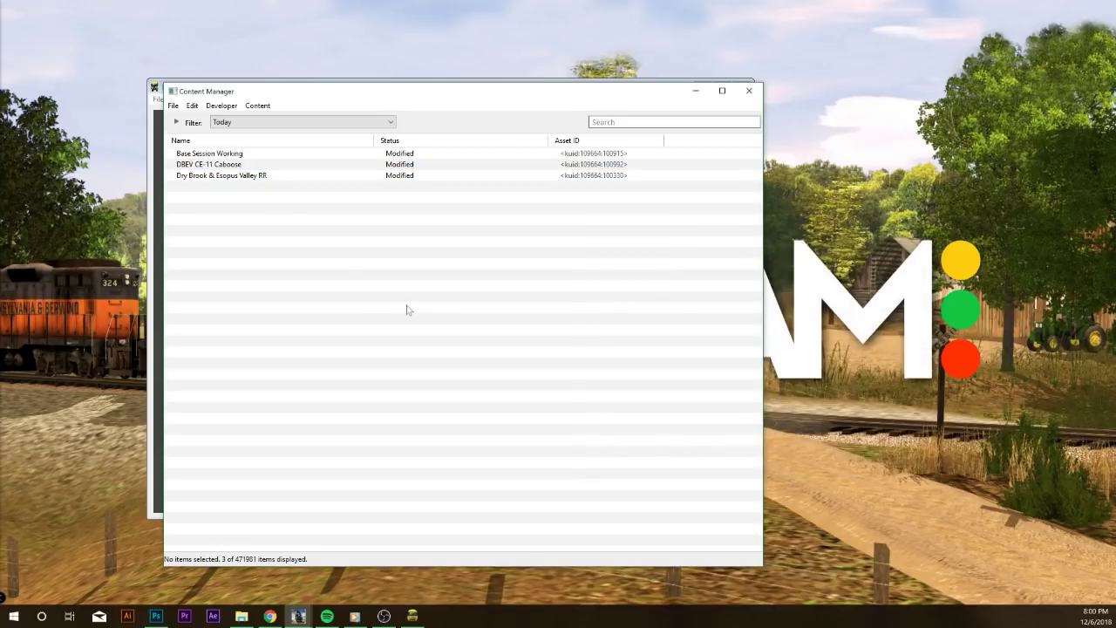
Put the mesh viewer away and switch to the Trainz: A New Era session
click(155, 190)
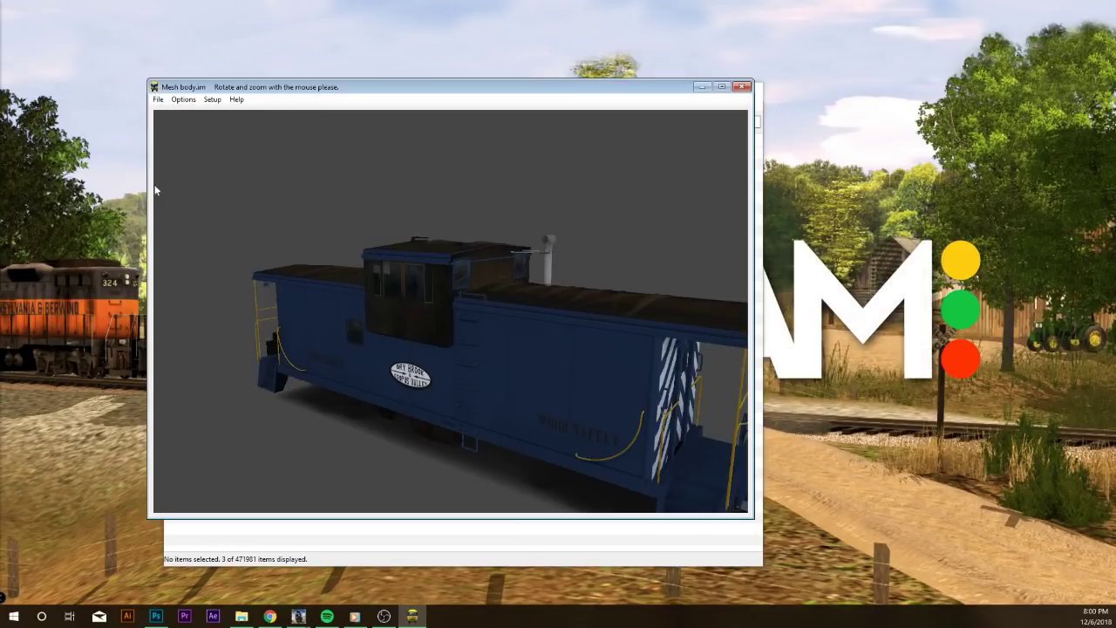
key(Escape)
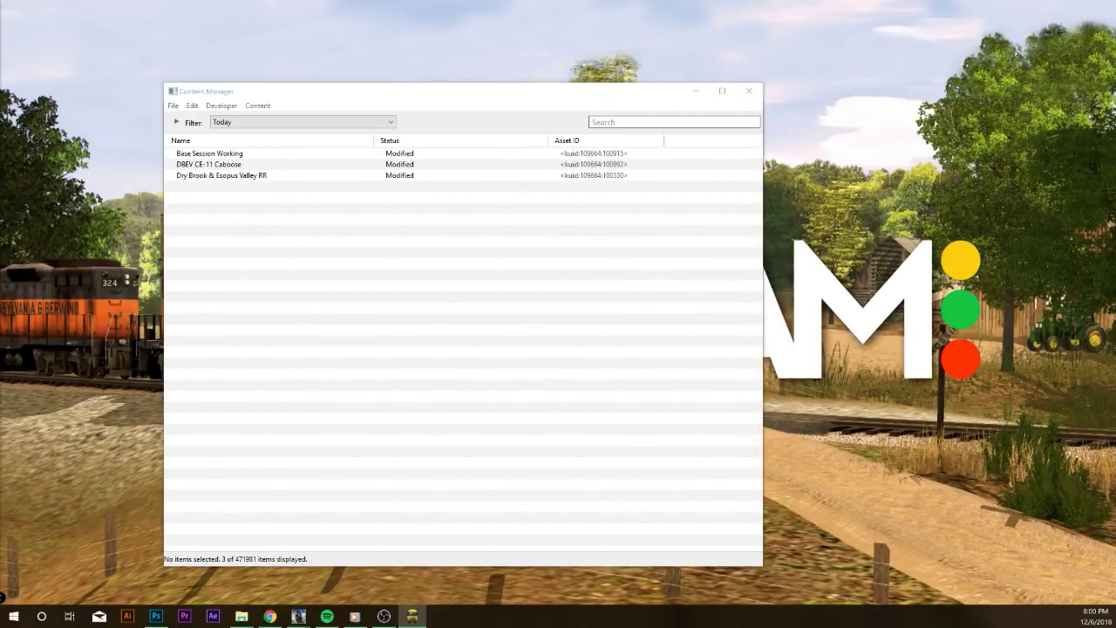
mouse_move(298, 616)
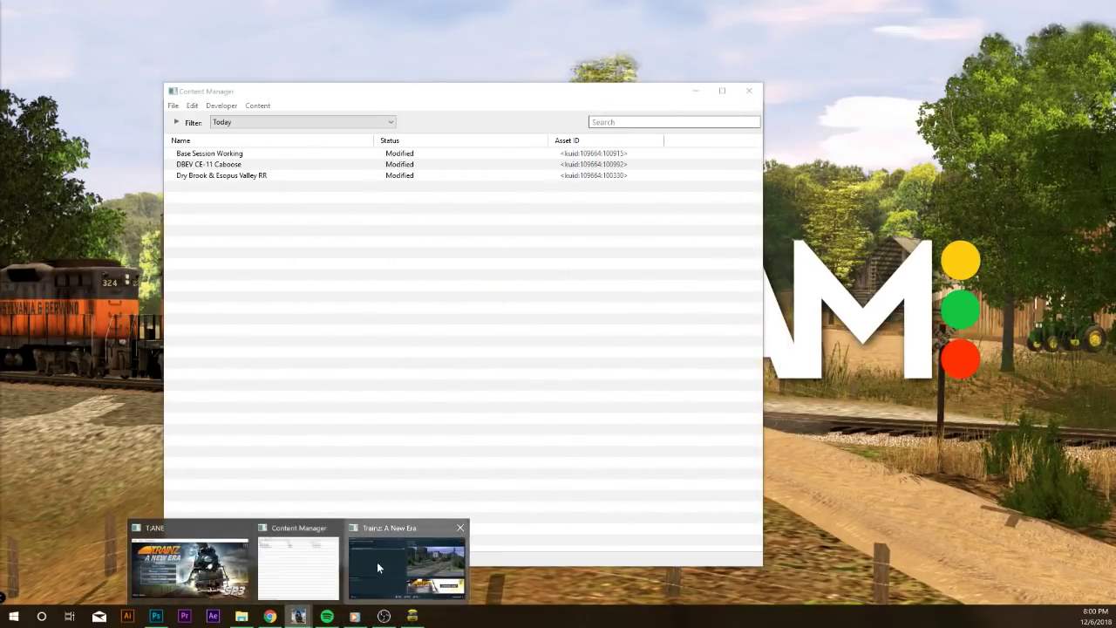
click(192, 567)
click(623, 582)
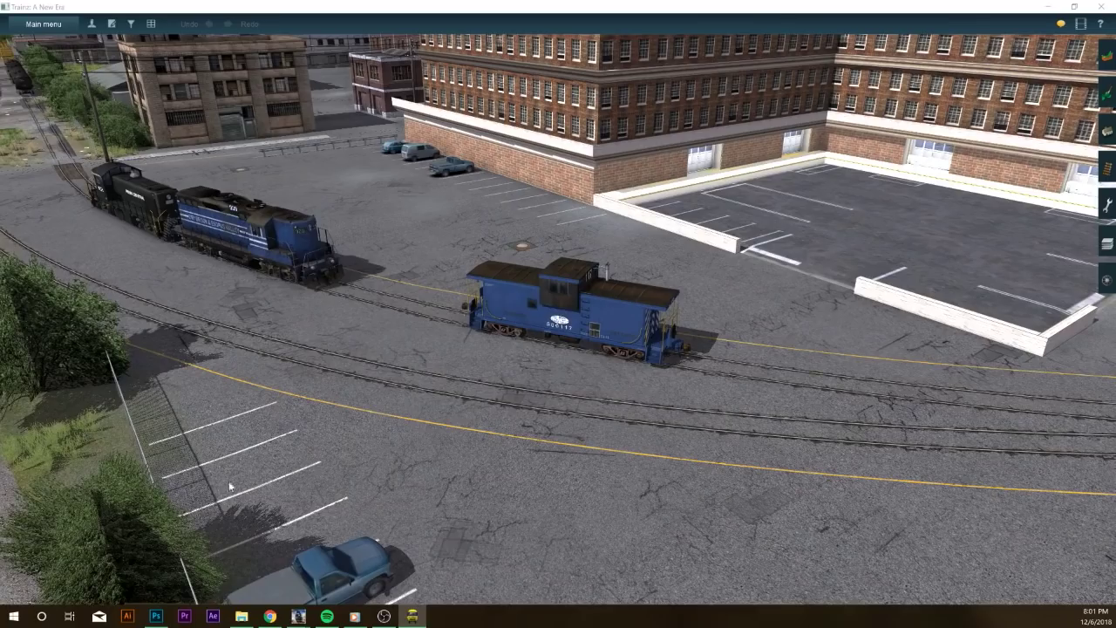
Inspect the blue caboose and the matching locomotive up close on the yard tracks
drag(402, 328, 567, 303)
scroll(543, 345, up, 3)
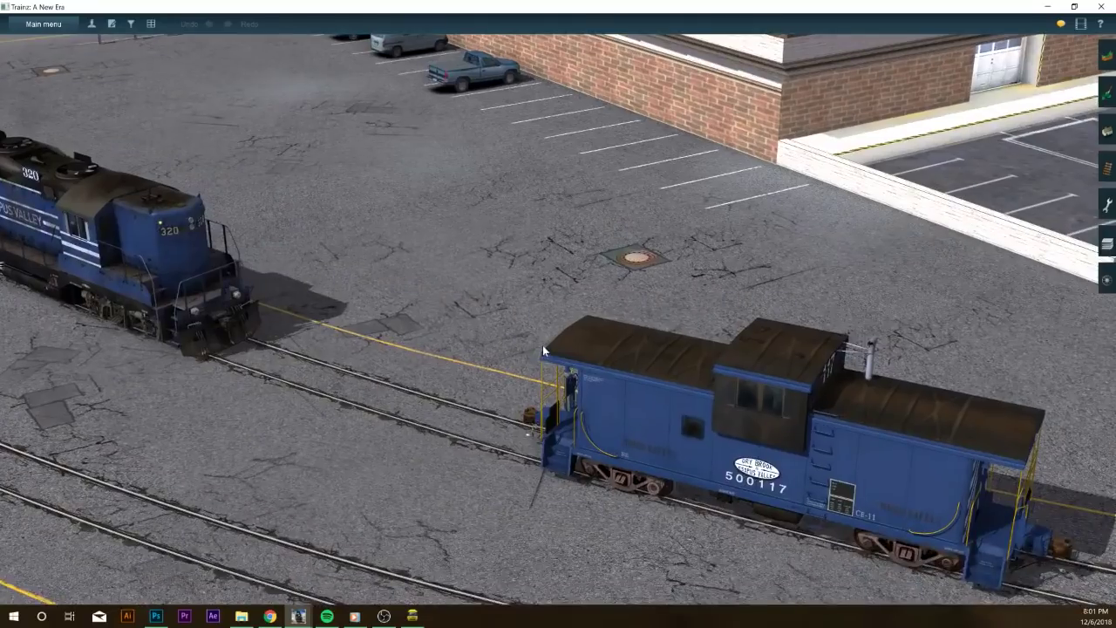
scroll(540, 350, down, 2)
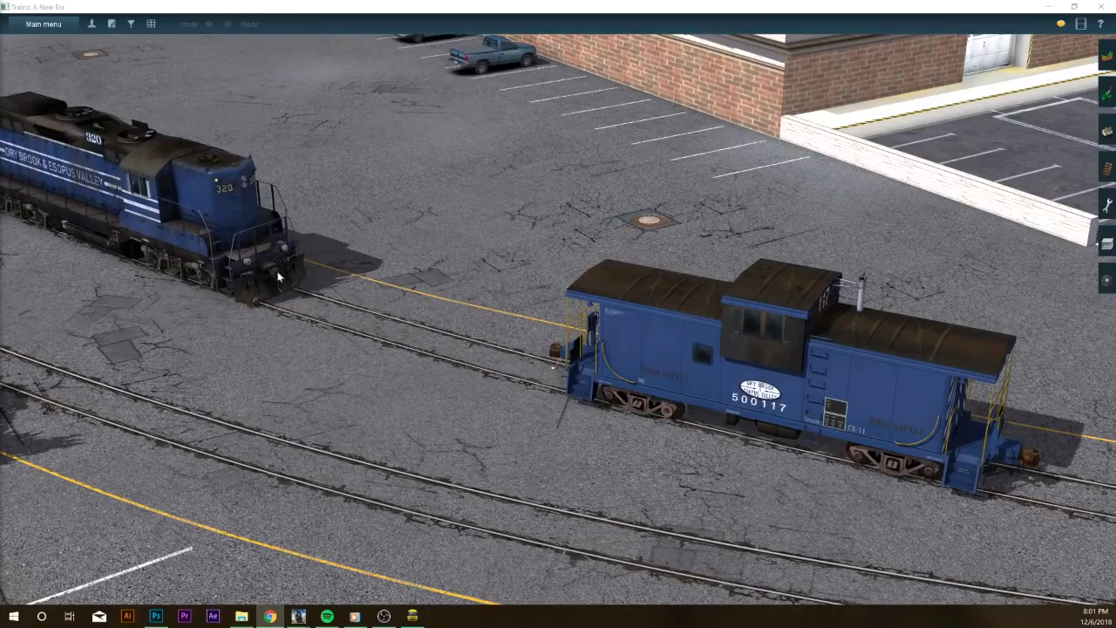
mouse_move(684, 341)
mouse_down()
mouse_move(578, 324)
mouse_move(593, 305)
mouse_move(442, 303)
mouse_move(552, 287)
mouse_move(651, 375)
mouse_move(574, 342)
mouse_move(675, 343)
mouse_up()
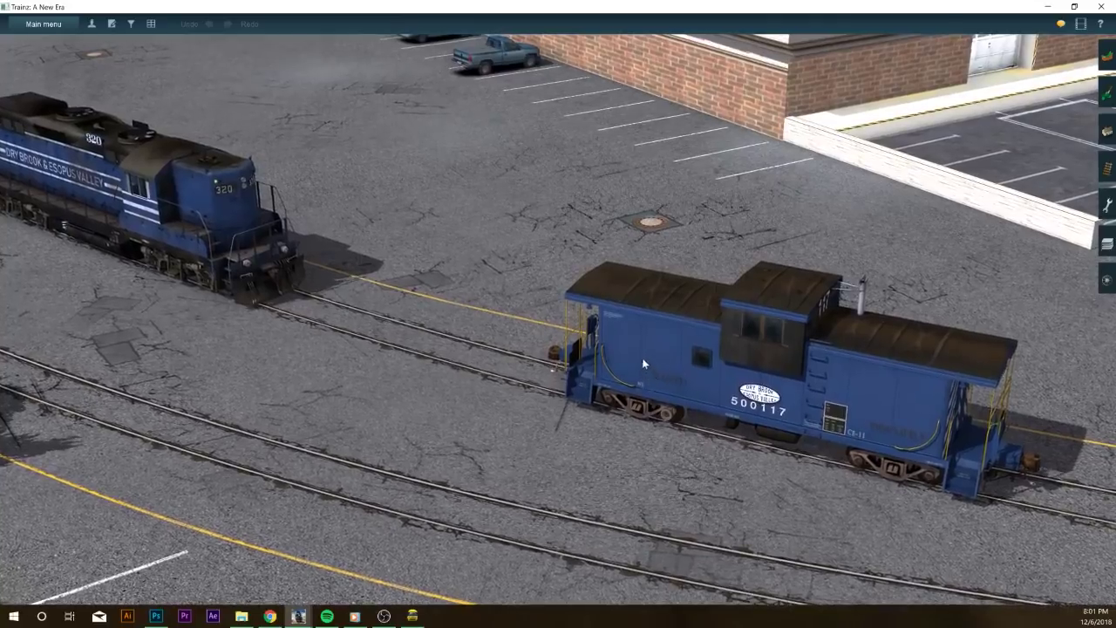
scroll(574, 342, up, 4)
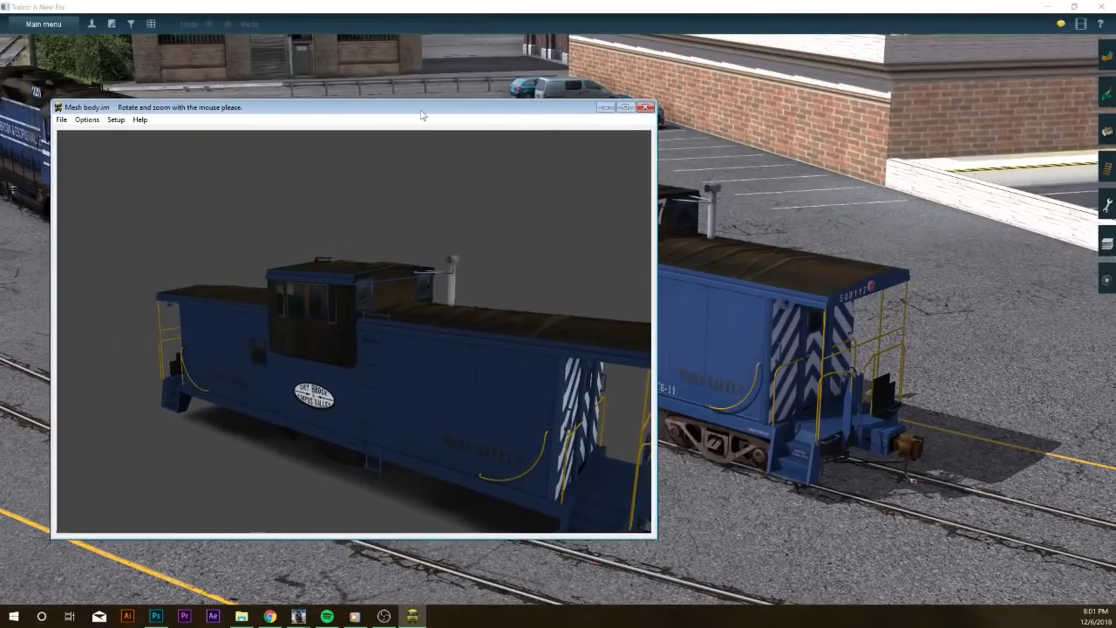
Shrink the mesh viewer window so the in-game caboose can be seen beside it
drag(641, 261, 552, 261)
drag(656, 260, 500, 248)
drag(503, 539, 423, 384)
Compare the mesh viewer's caboose with the in-game one, and view the in-game caboose from its opposite side
drag(299, 314, 258, 280)
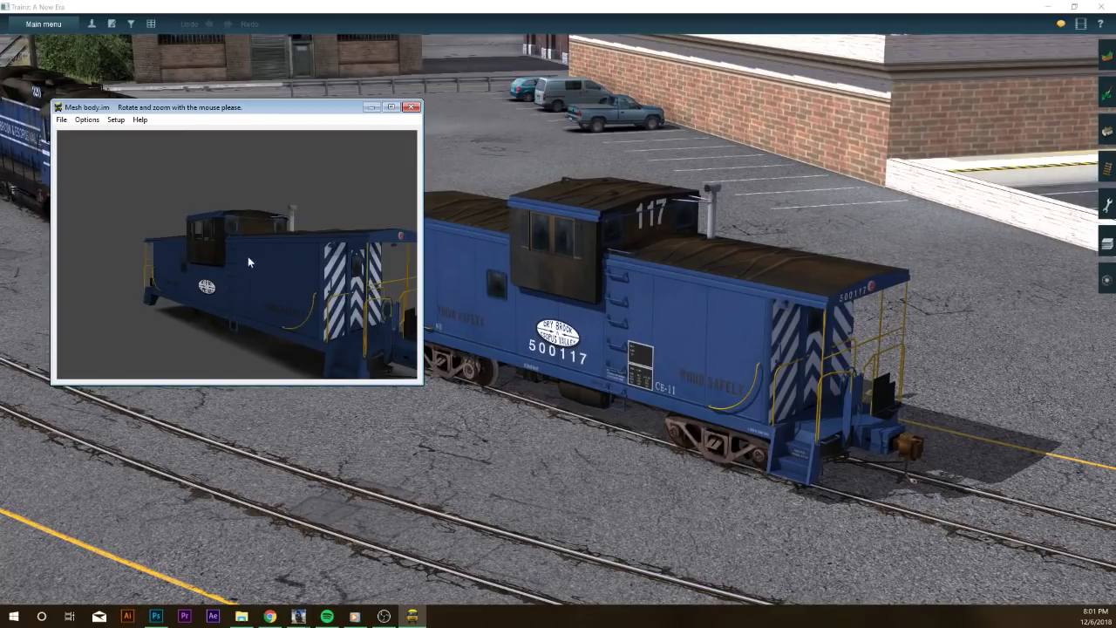
drag(262, 249, 259, 275)
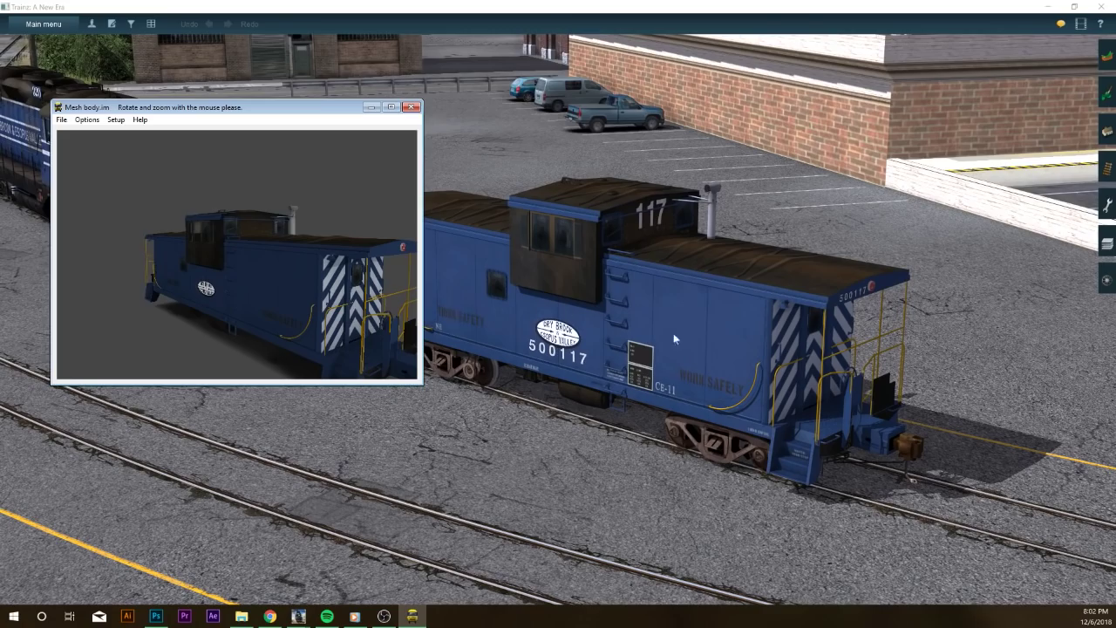
click(541, 336)
drag(540, 336, 331, 576)
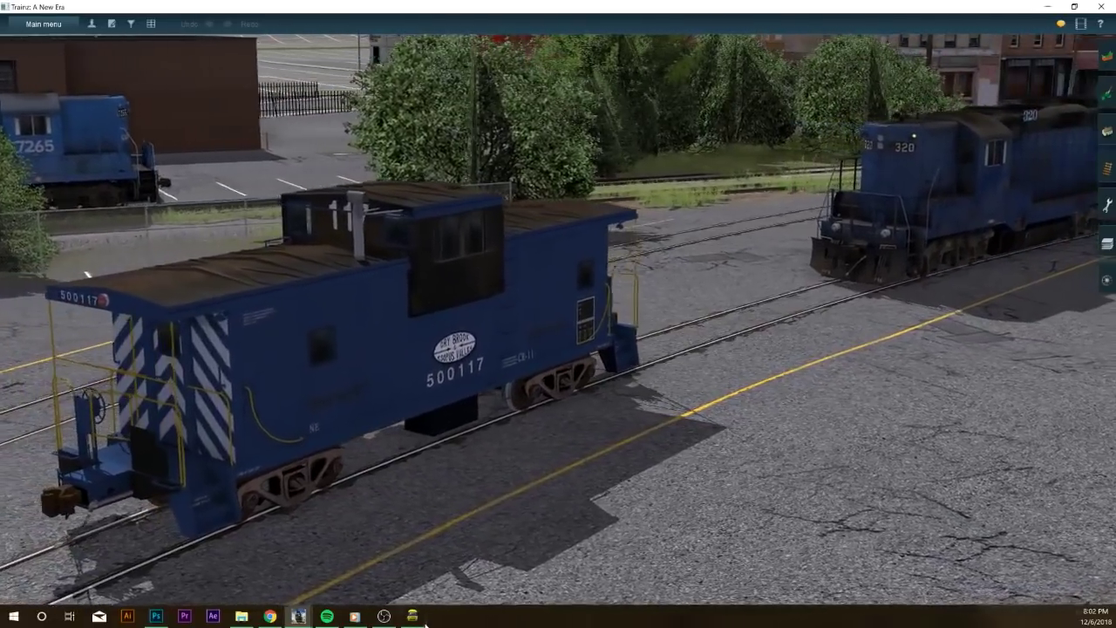
Place the mesh viewer beside the in-game caboose and rotate the caboose mesh to compare its sides, roof and ends
click(299, 615)
drag(308, 107, 923, 105)
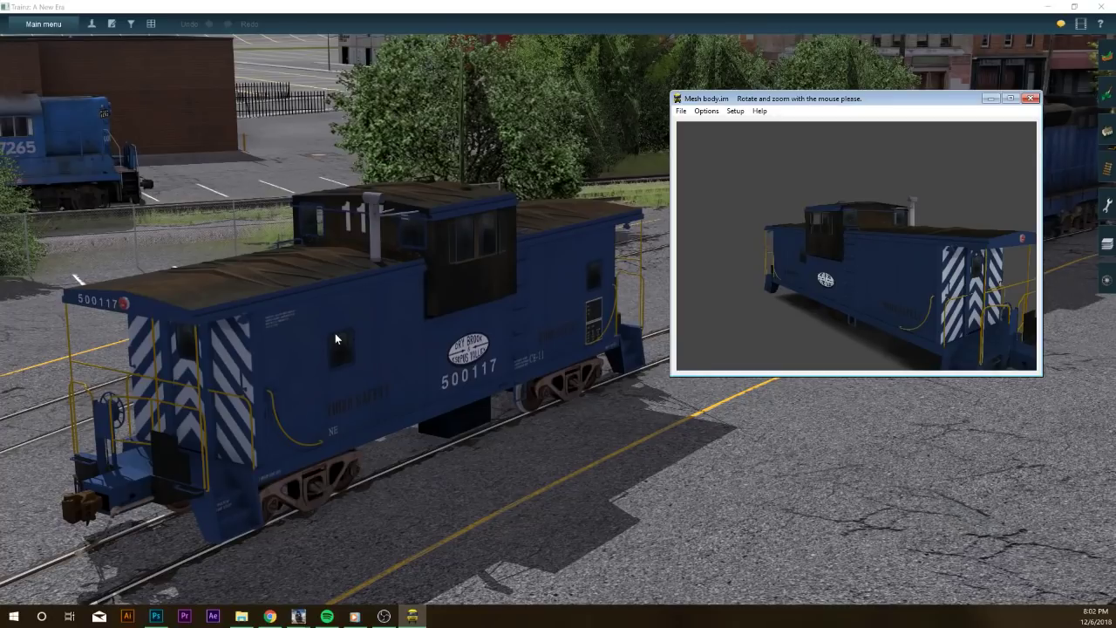
drag(853, 289, 832, 301)
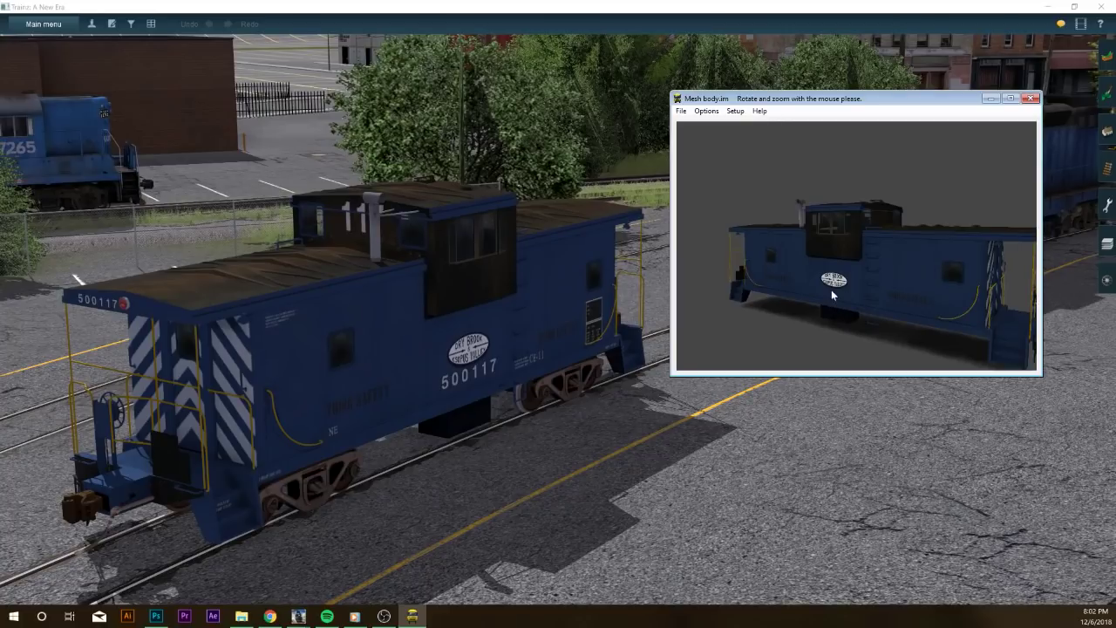
drag(831, 290, 901, 280)
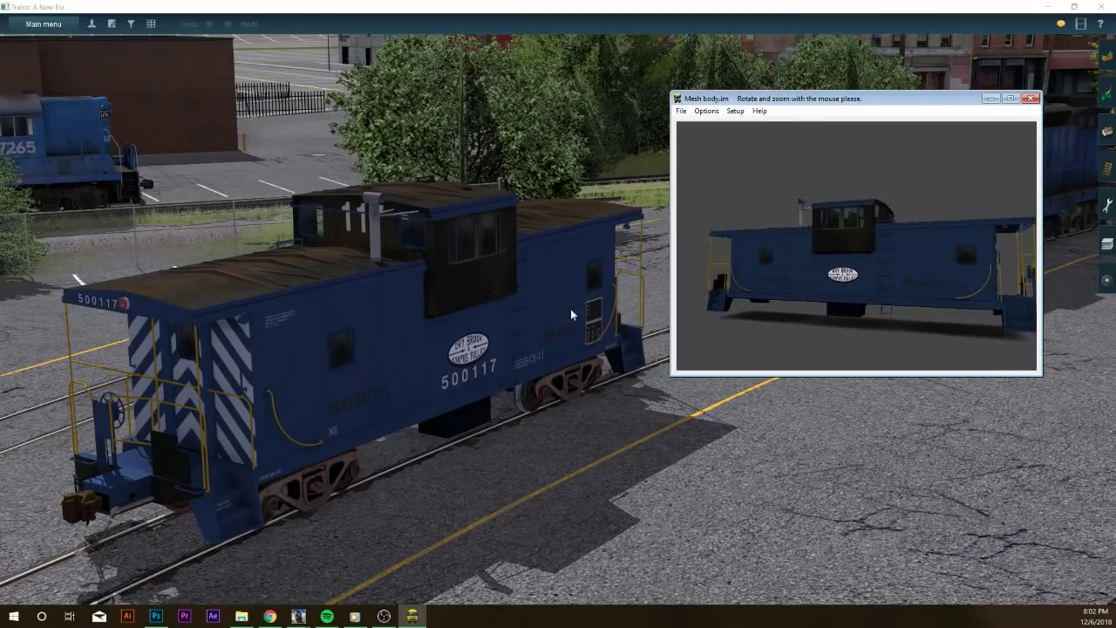
drag(828, 285, 814, 279)
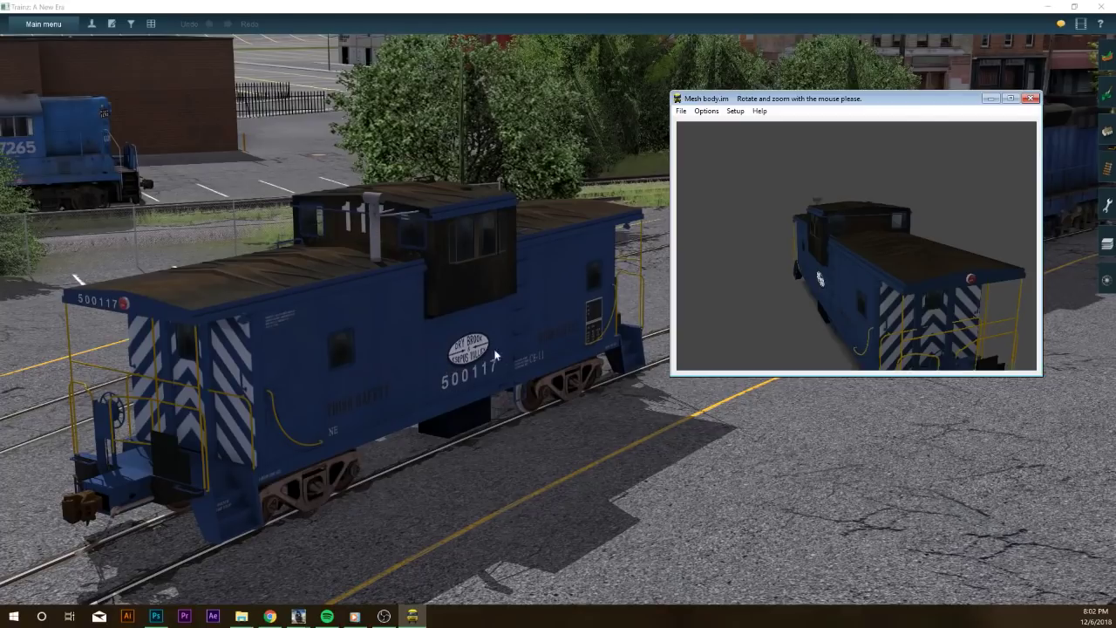
drag(813, 308, 844, 310)
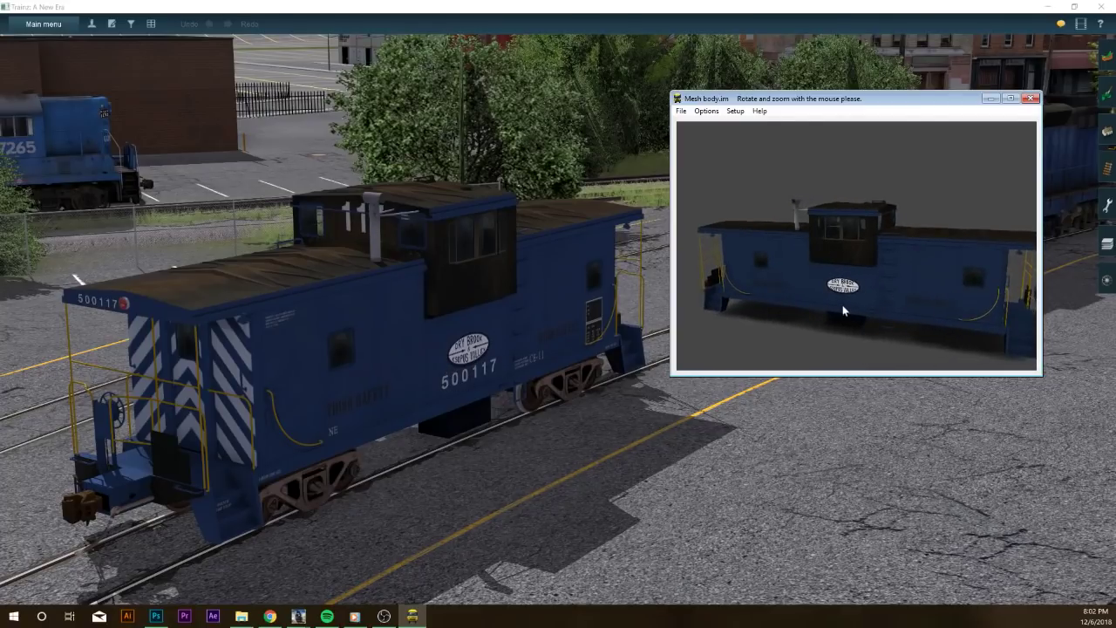
drag(891, 280, 796, 353)
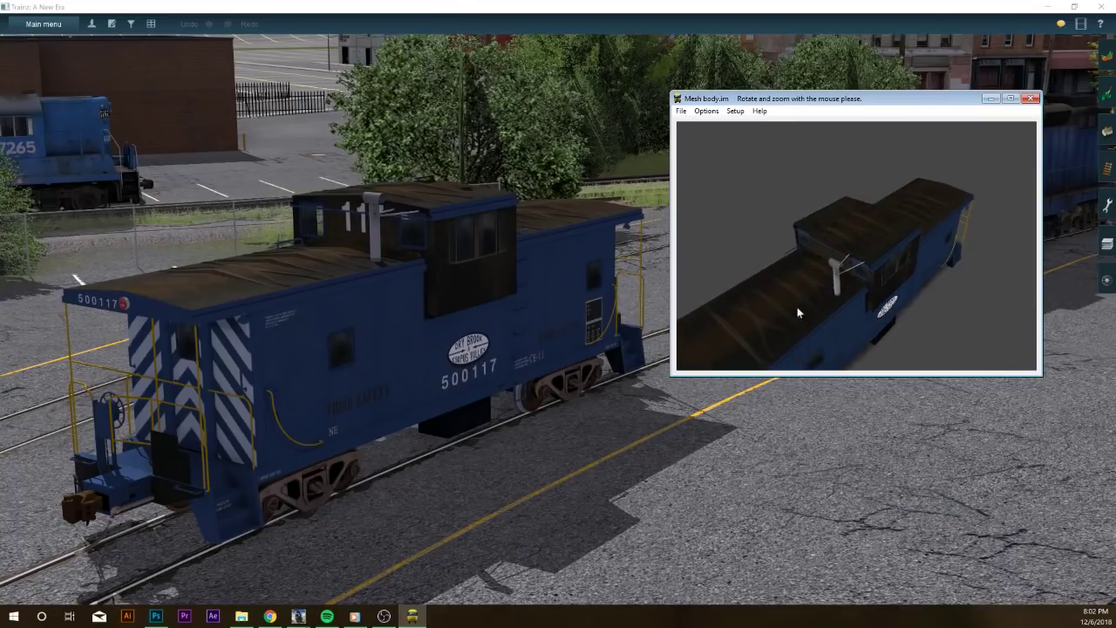
drag(773, 294, 782, 243)
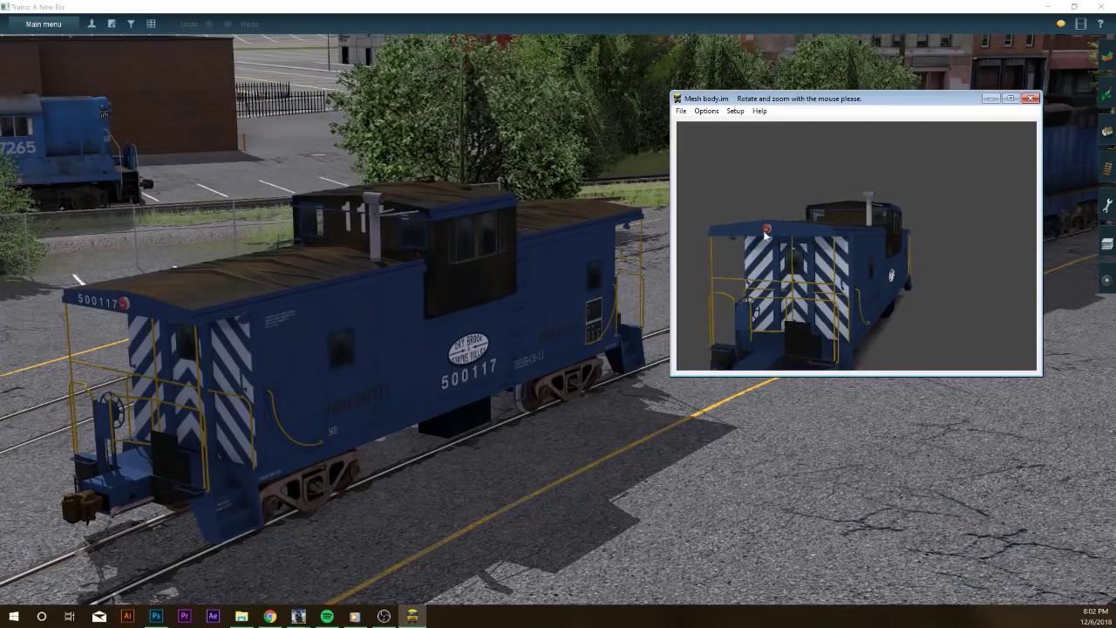
drag(758, 316, 925, 306)
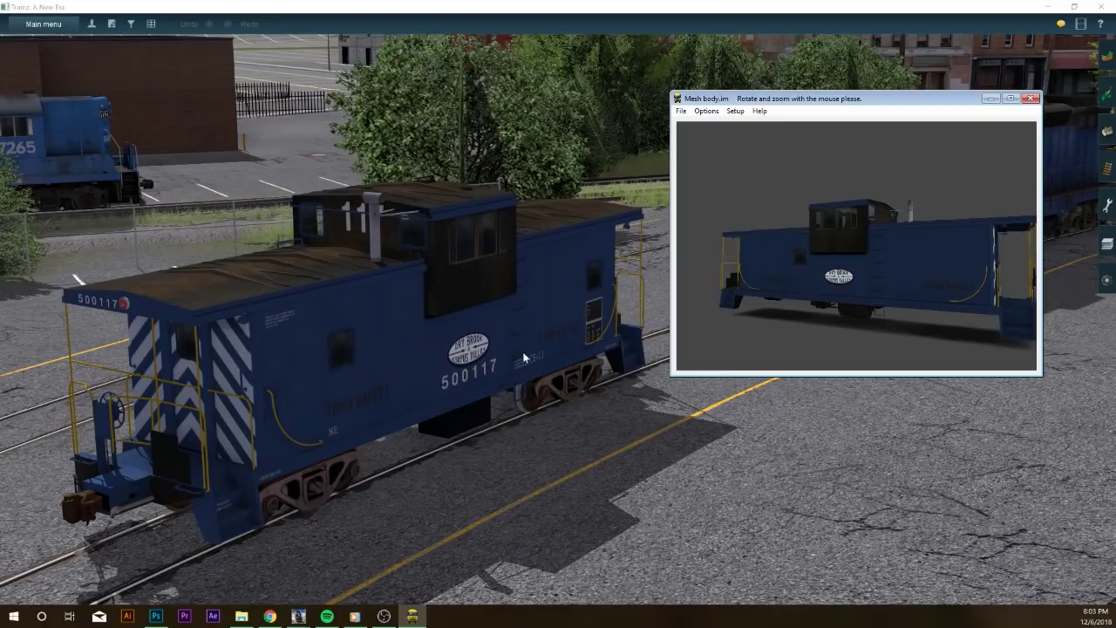
mouse_move(821, 294)
mouse_down()
mouse_move(768, 289)
mouse_move(903, 292)
mouse_move(842, 298)
mouse_up()
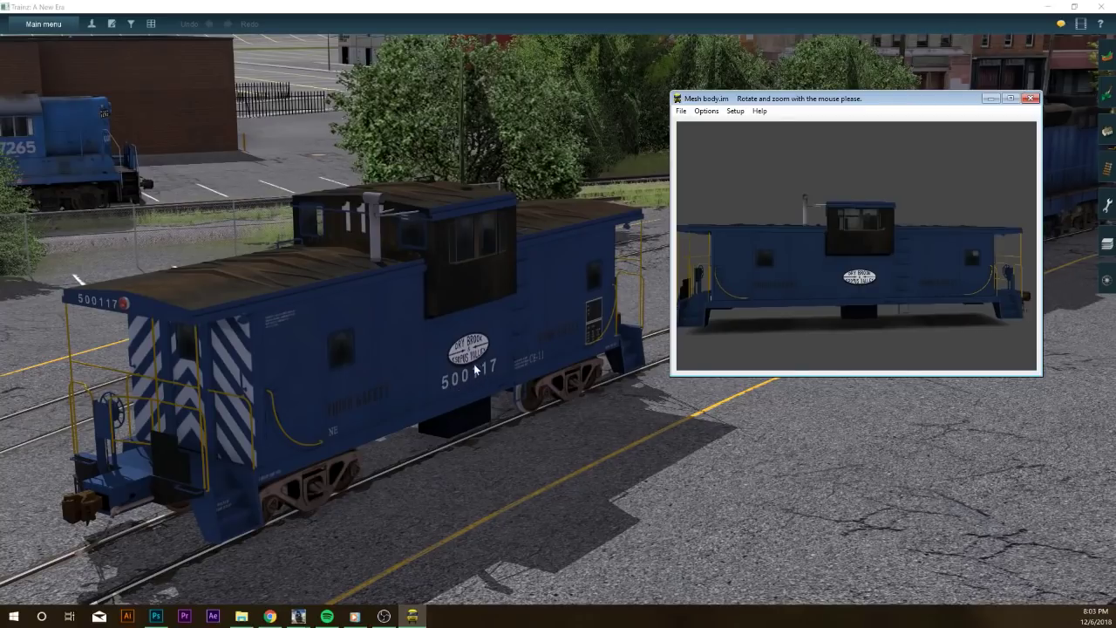
drag(808, 289, 847, 295)
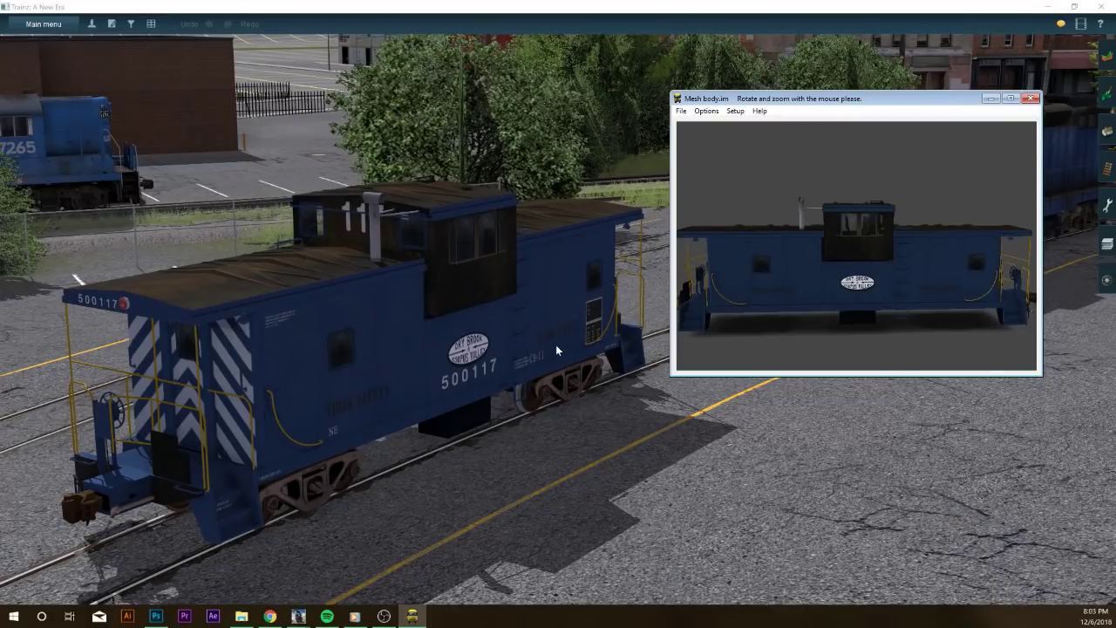
Close the mesh viewer and exit Surveyor to get back to the Content Manager
click(1031, 98)
click(44, 23)
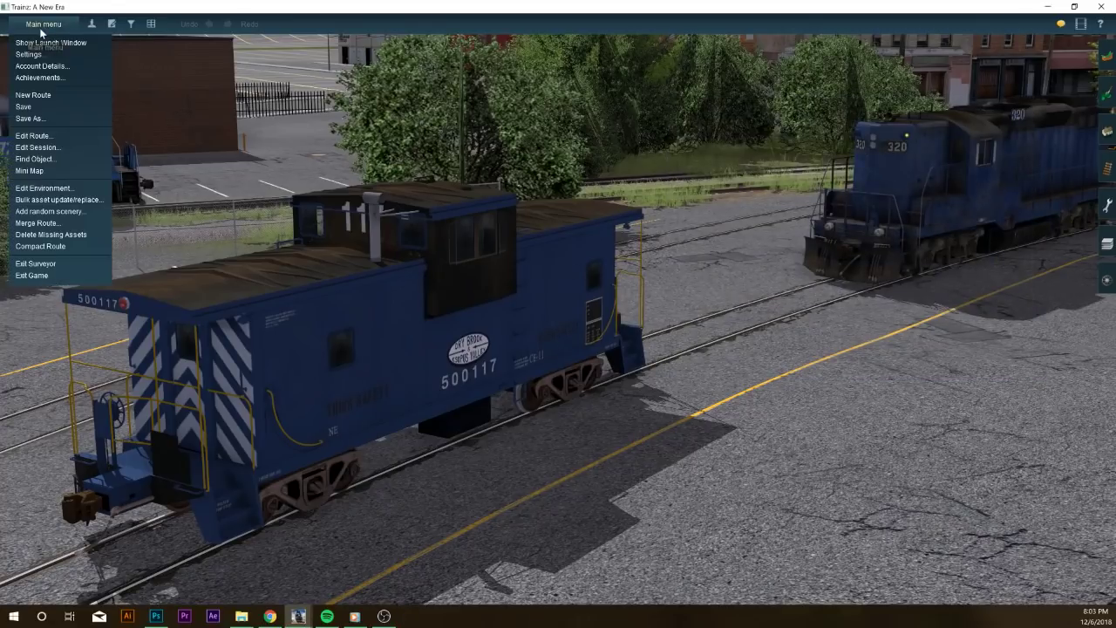
click(69, 263)
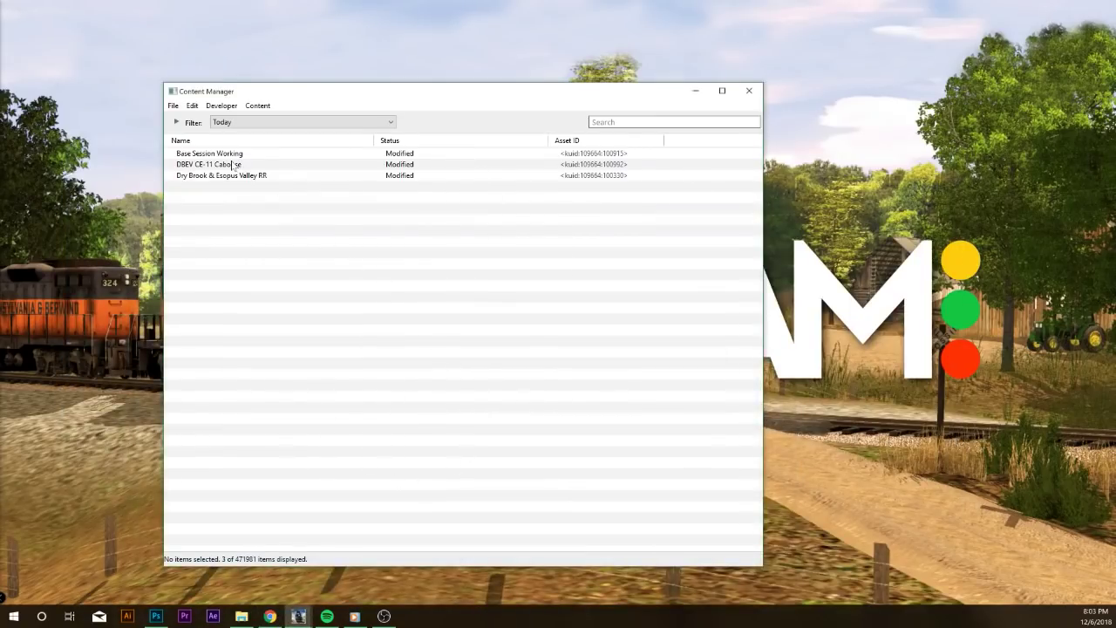
Open the DBEV CE-11 Caboose asset for editing in Explorer and go into its mesh_body folder
click(234, 165)
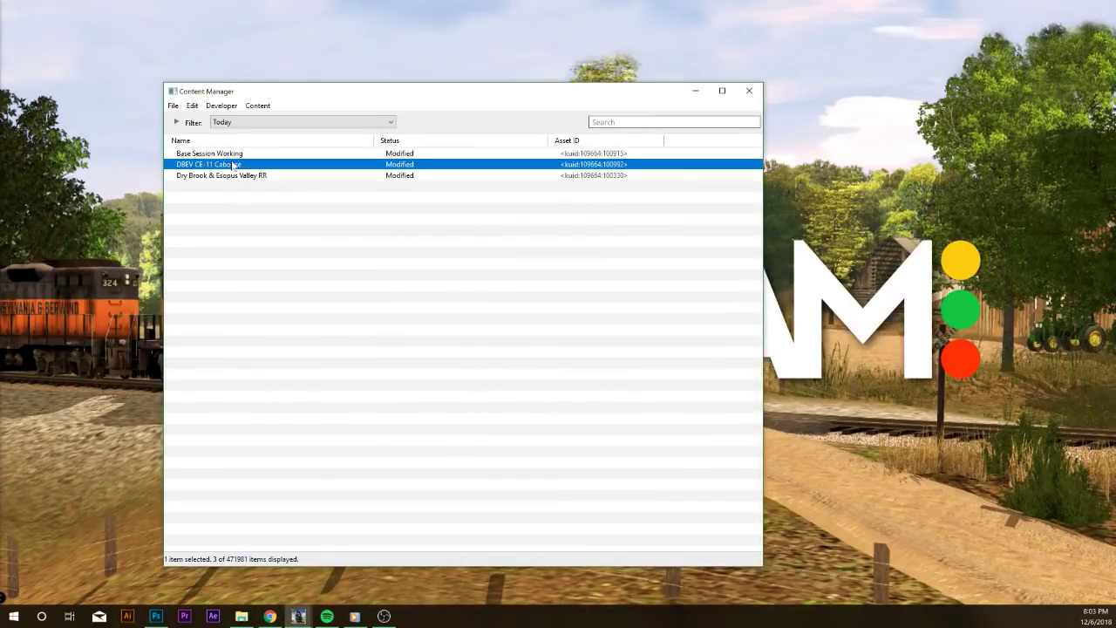
click(233, 177)
click(247, 164)
right_click(248, 165)
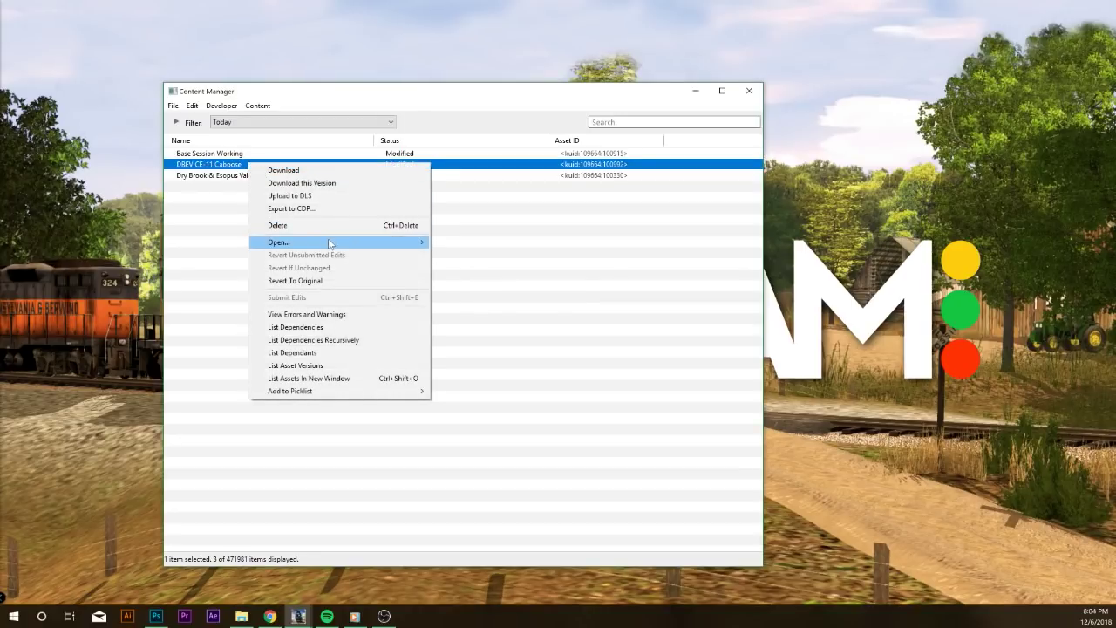
mouse_move(331, 243)
click(475, 255)
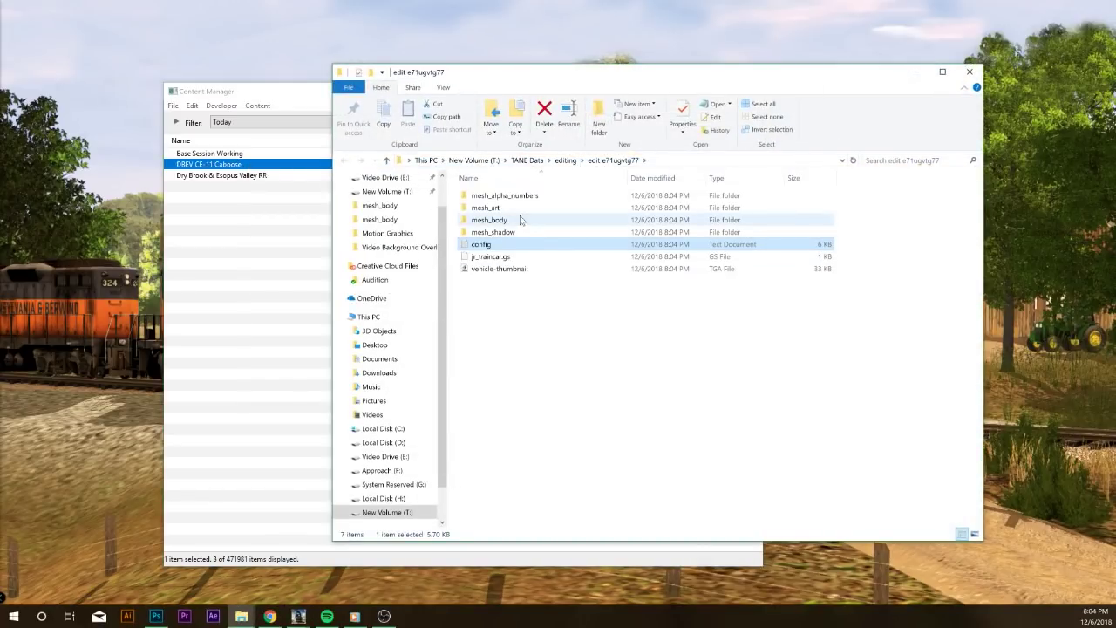
double_click(521, 221)
Check the mesh_body folder's full path and its files, and bring the Content Manager back to the front
click(730, 159)
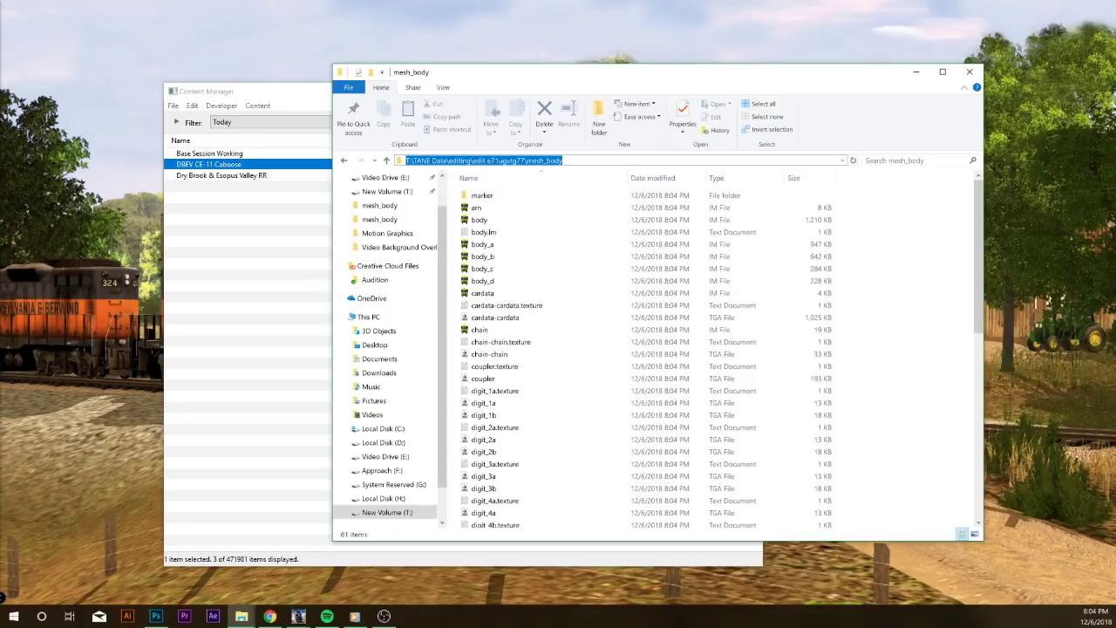
click(563, 160)
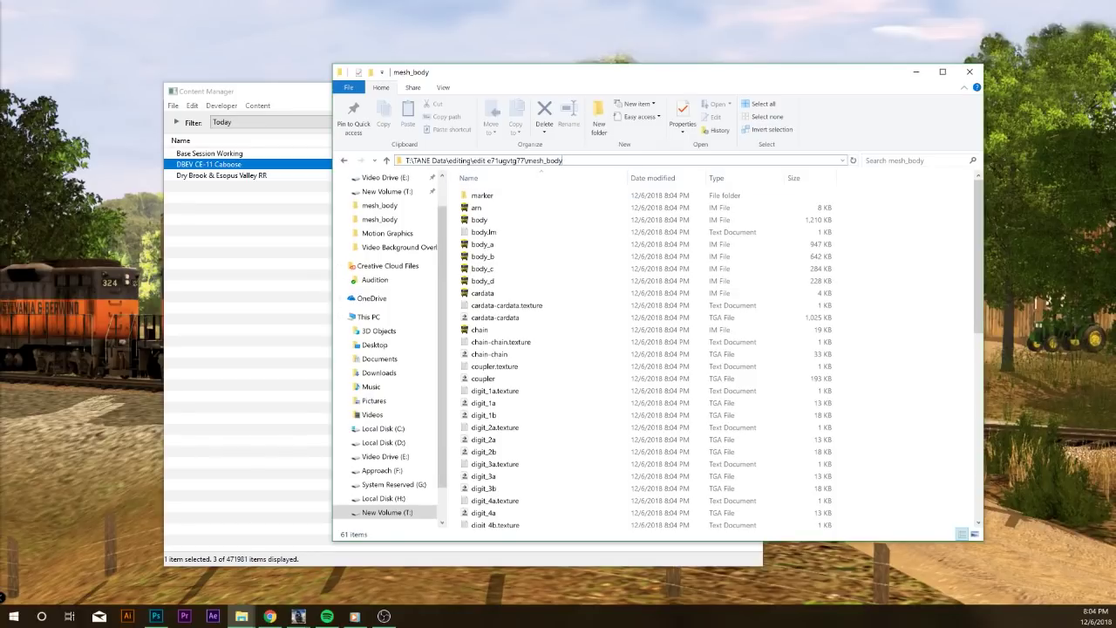
key(ctrl+shift+Left)
key(ctrl+shift+Left)
key(ctrl+shift+Left)
drag(582, 161, 330, 177)
click(558, 161)
scroll(527, 391, down, 1)
scroll(529, 394, down, 5)
scroll(523, 410, up, 7)
click(301, 316)
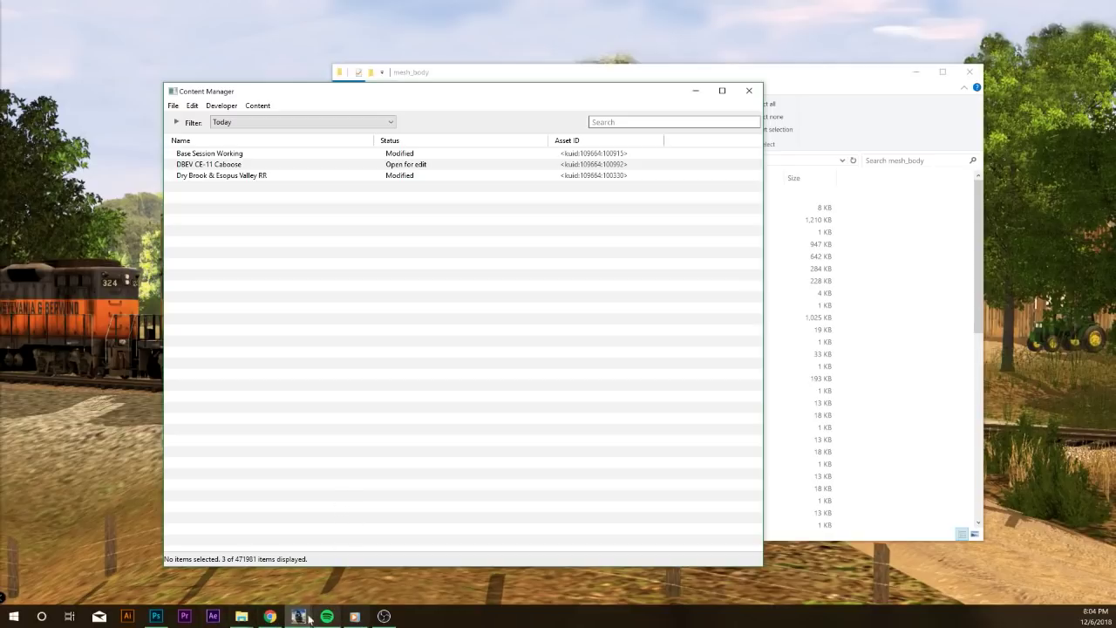
Switch to Photoshop and select the DRY BROOK & ESOPUS VALLEY text and its four stripe layers in map0_a.psd's Logo Lines group
click(157, 615)
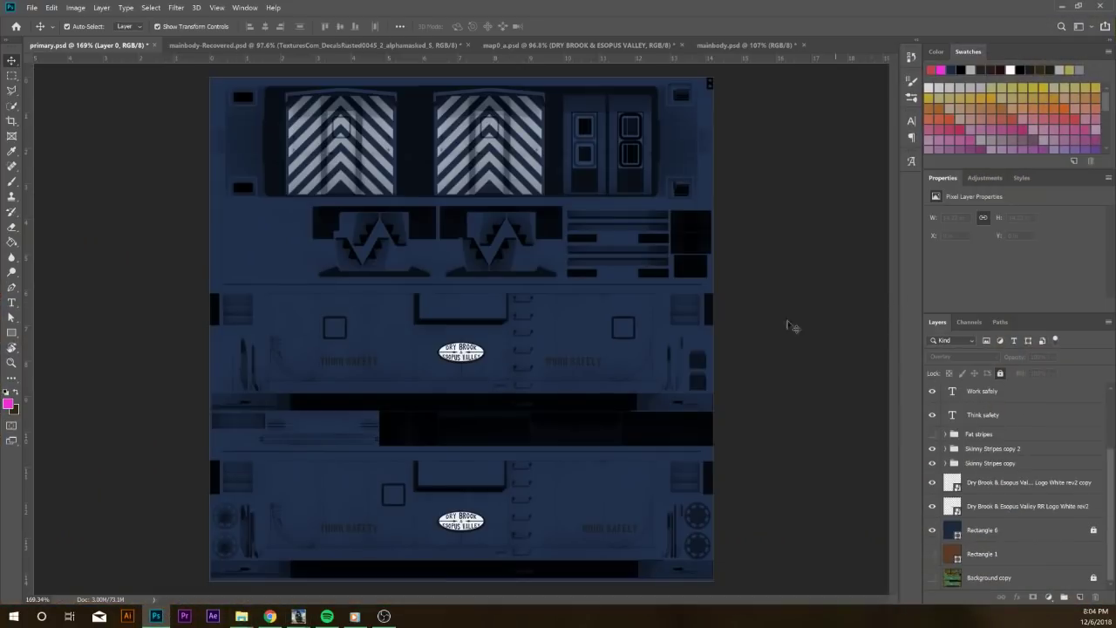
click(623, 44)
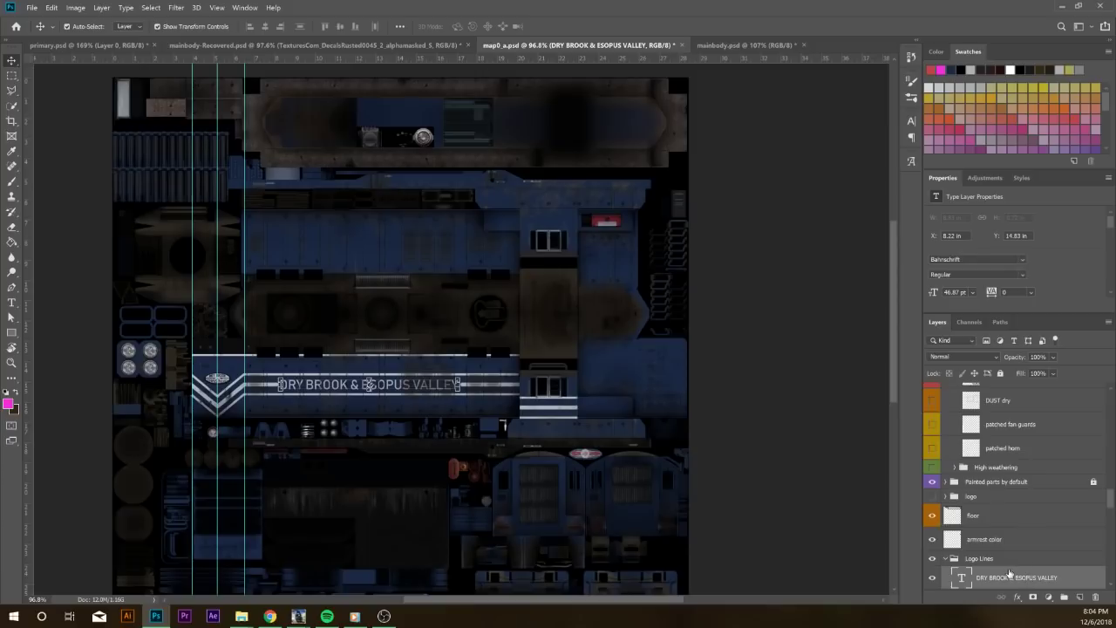
scroll(996, 577, down, 3)
scroll(996, 577, down, 1)
click(985, 493)
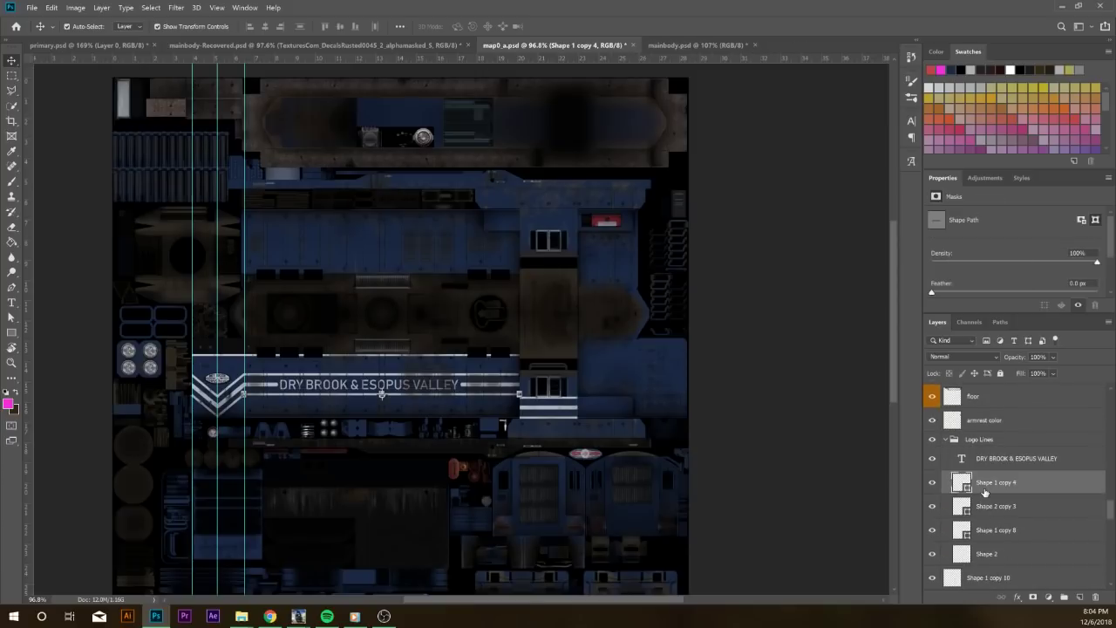
click(1000, 515)
click(992, 530)
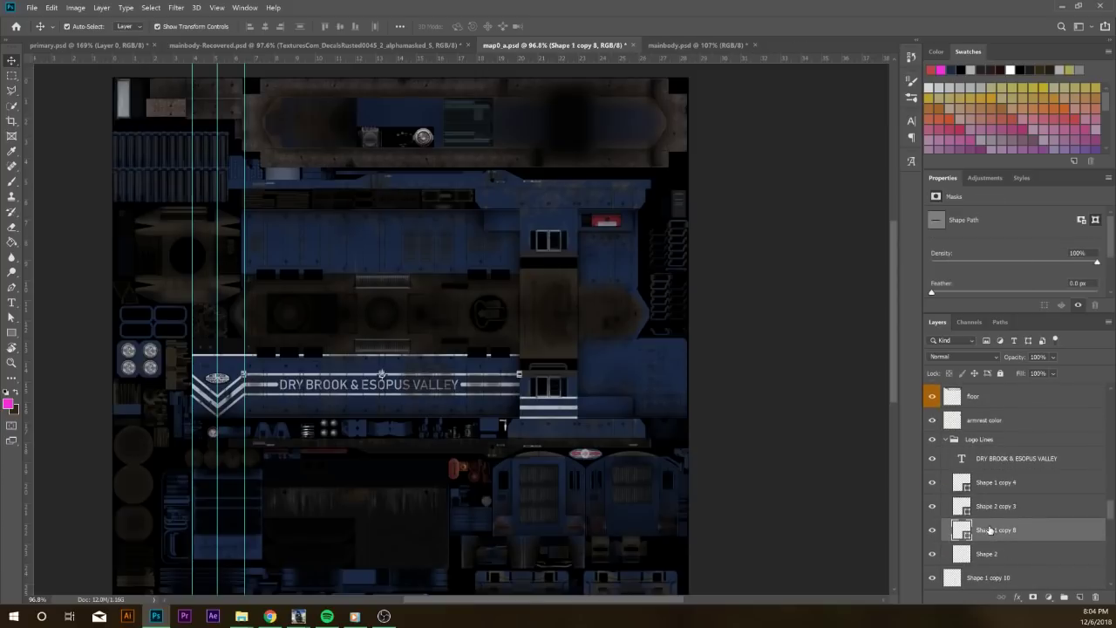
click(997, 552)
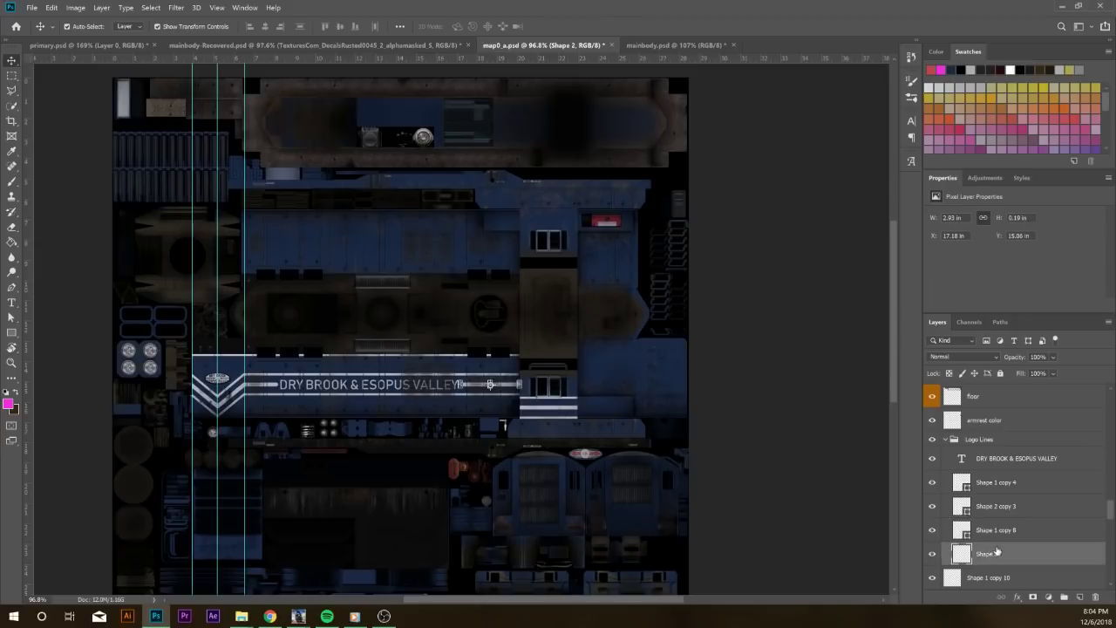
shift+click(1007, 484)
shift+click(1008, 462)
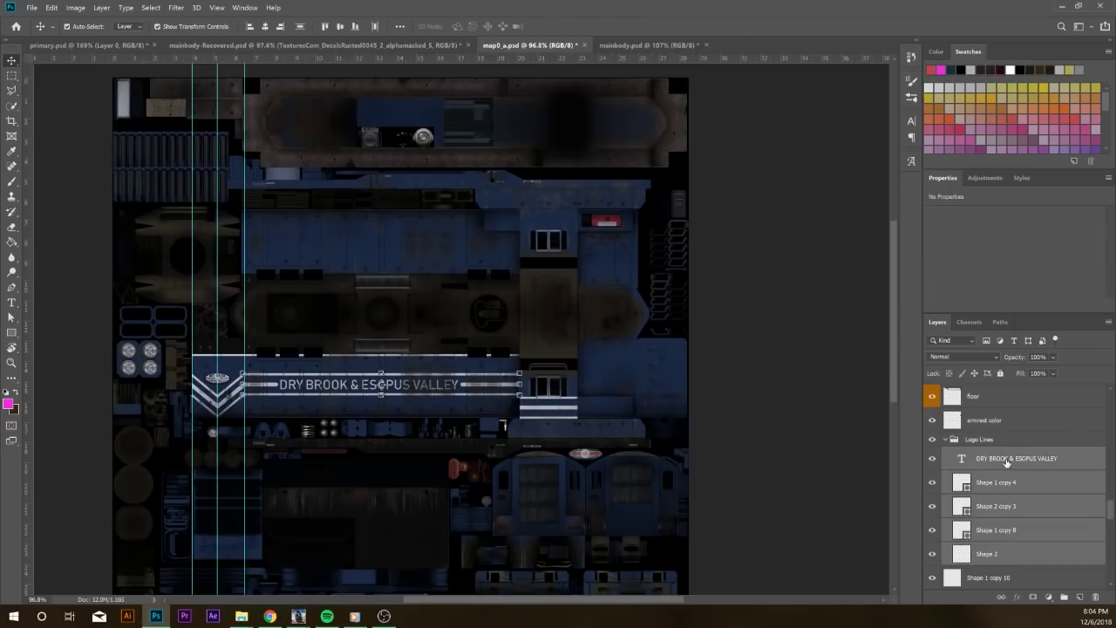
Replace both oval logos in primary.psd with the DRY BROOK & ESOPUS VALLEY lettering and stripes from map0_a.psd
click(367, 45)
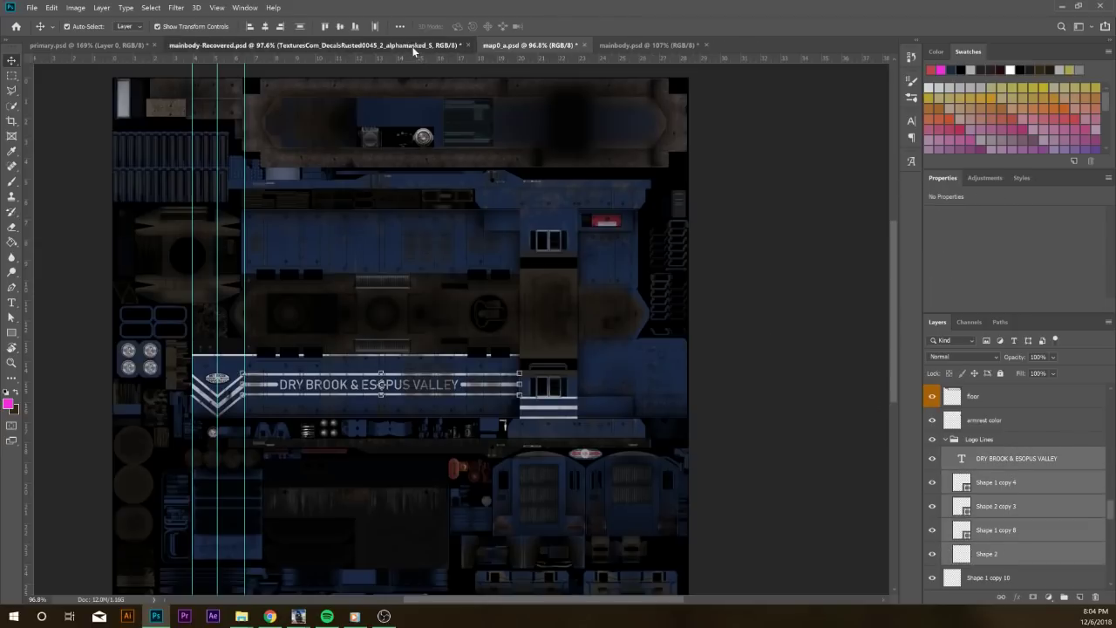
click(120, 44)
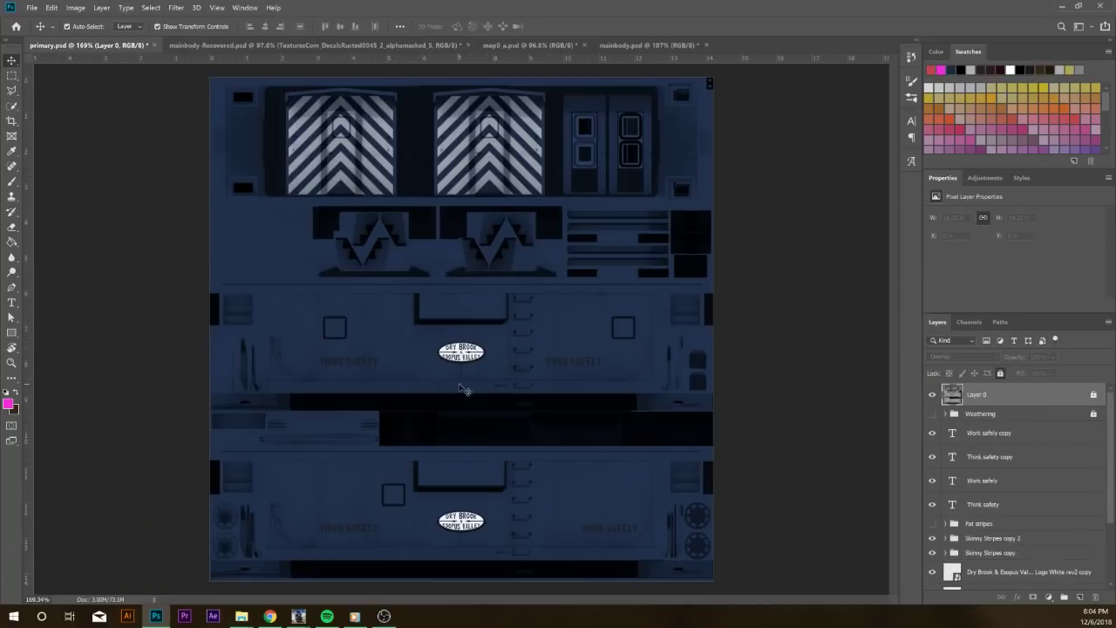
shift+click(462, 523)
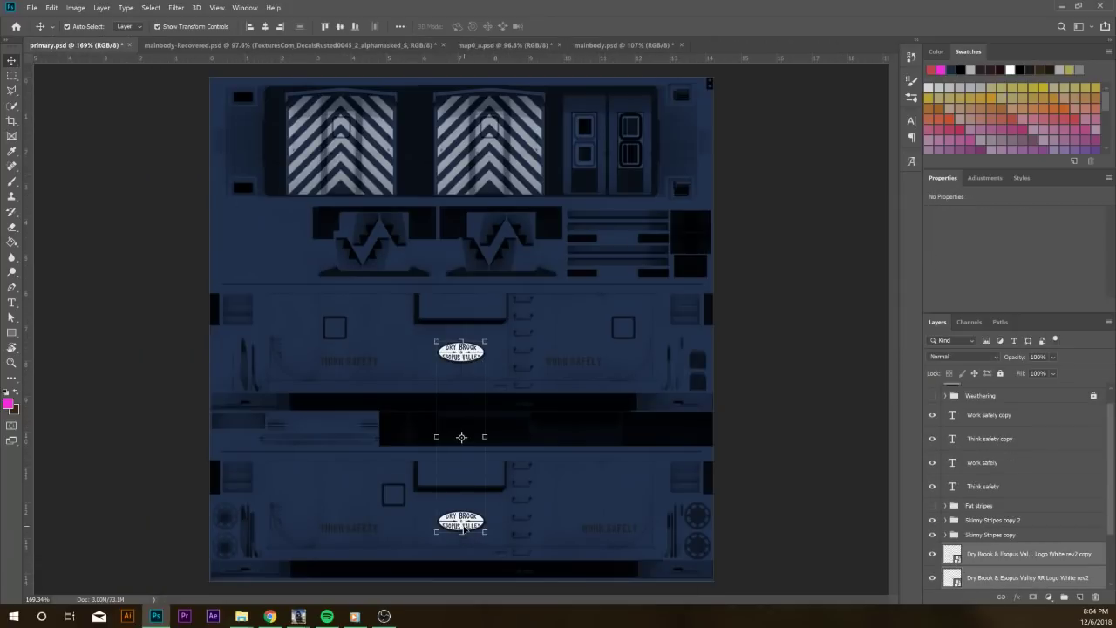
key(Delete)
key(ctrl+v)
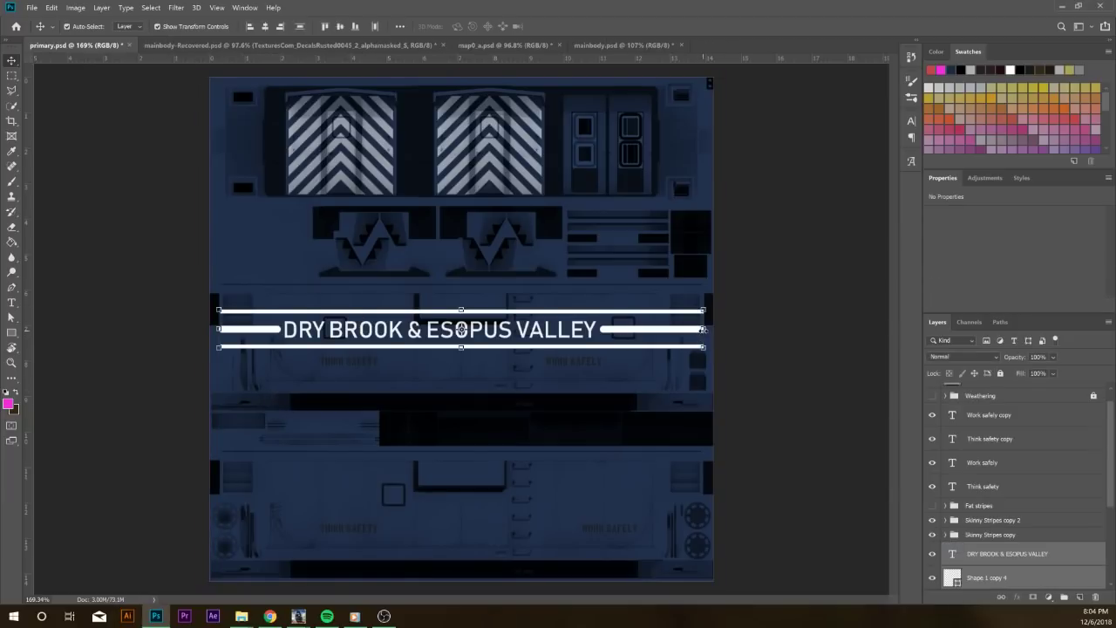
Scale the DRY BROOK & ESOPUS VALLEY lettering and stripes to about 62% and centre them horizontally on the upper side panel
drag(622, 331, 622, 343)
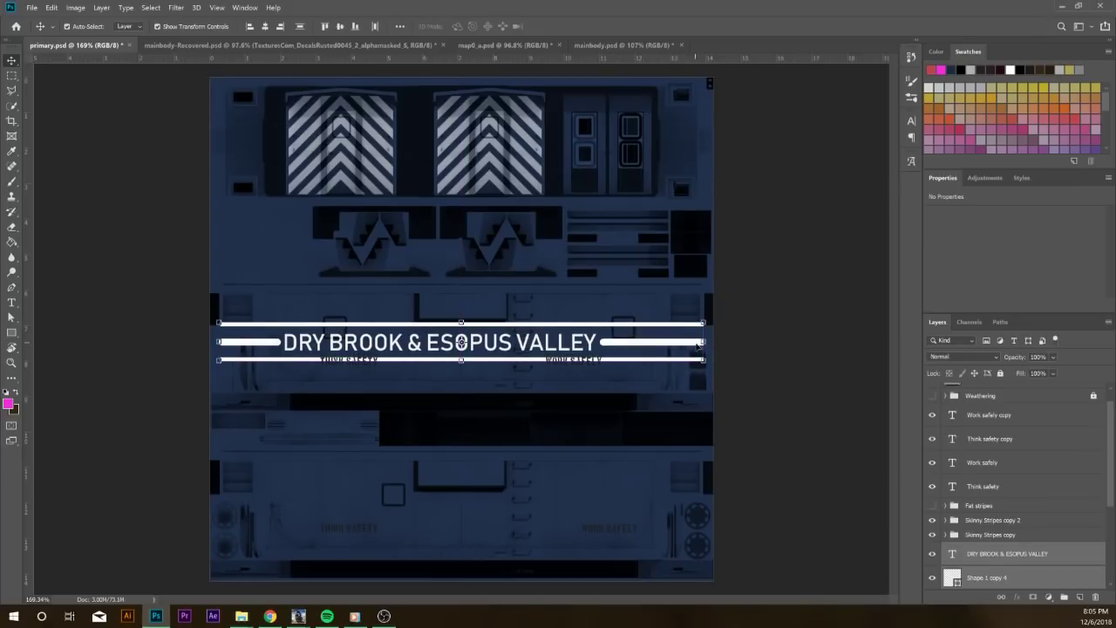
drag(703, 360, 485, 341)
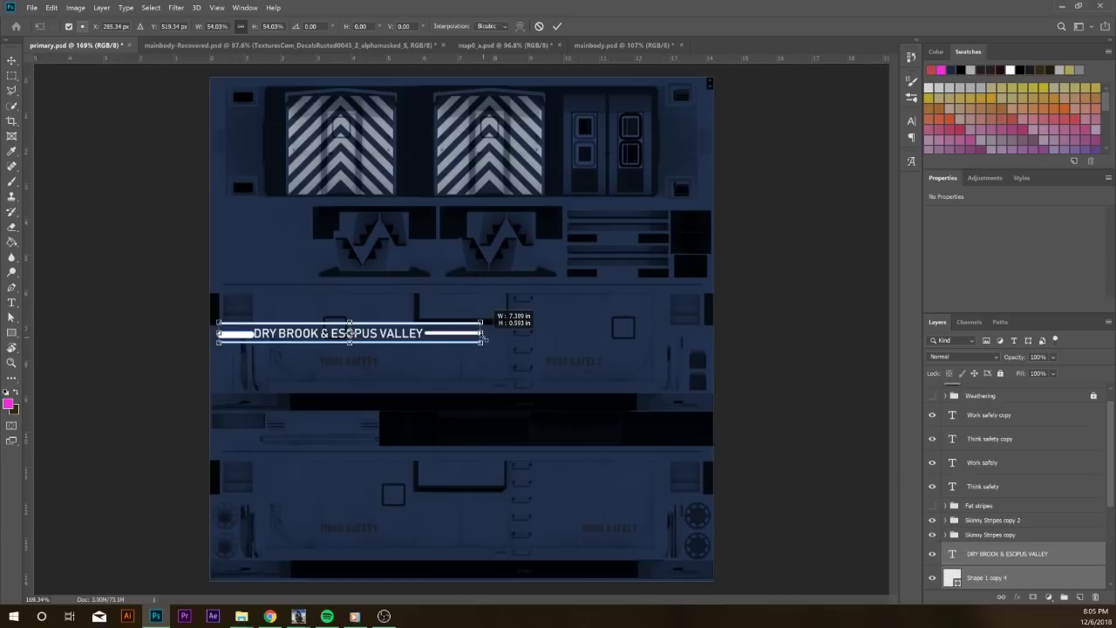
drag(485, 339, 509, 390)
drag(425, 341, 491, 365)
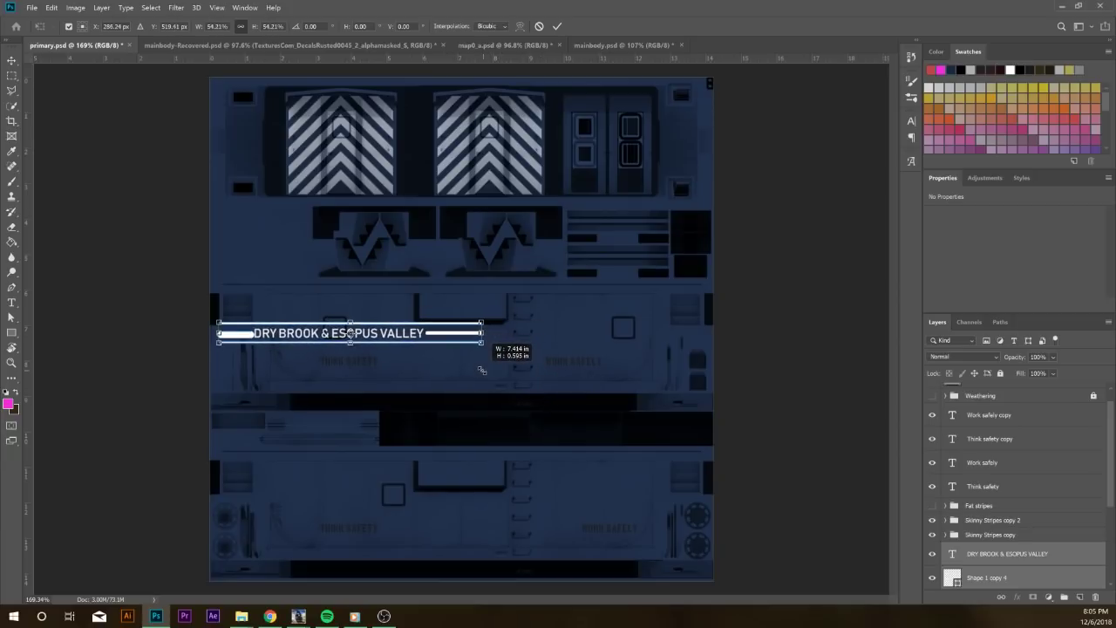
drag(493, 384, 534, 366)
drag(483, 328, 555, 358)
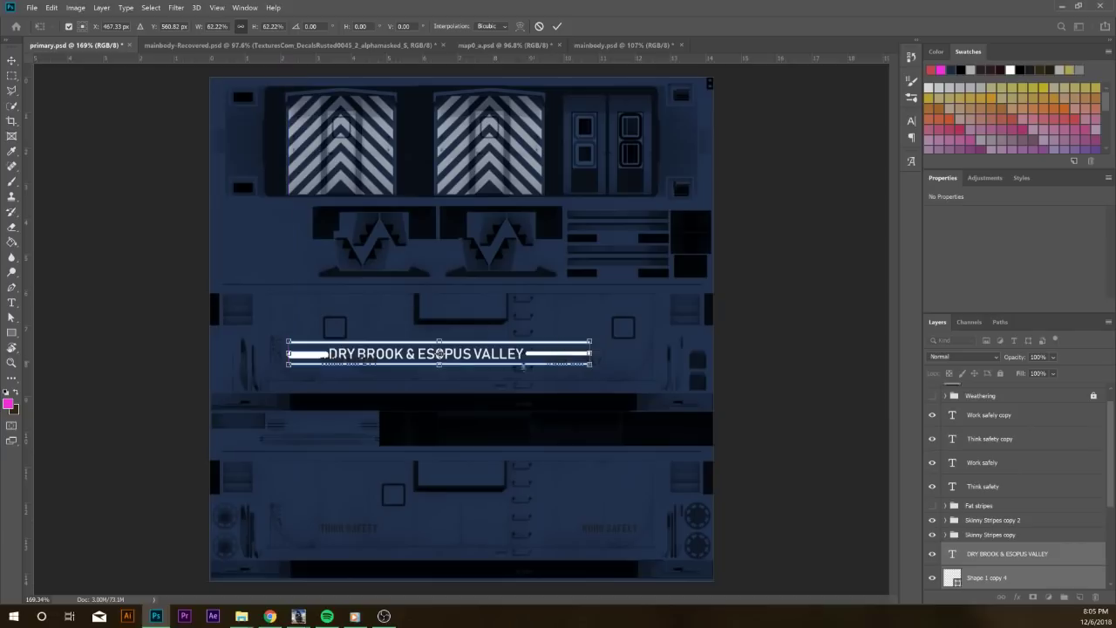
scroll(503, 380, up, 3)
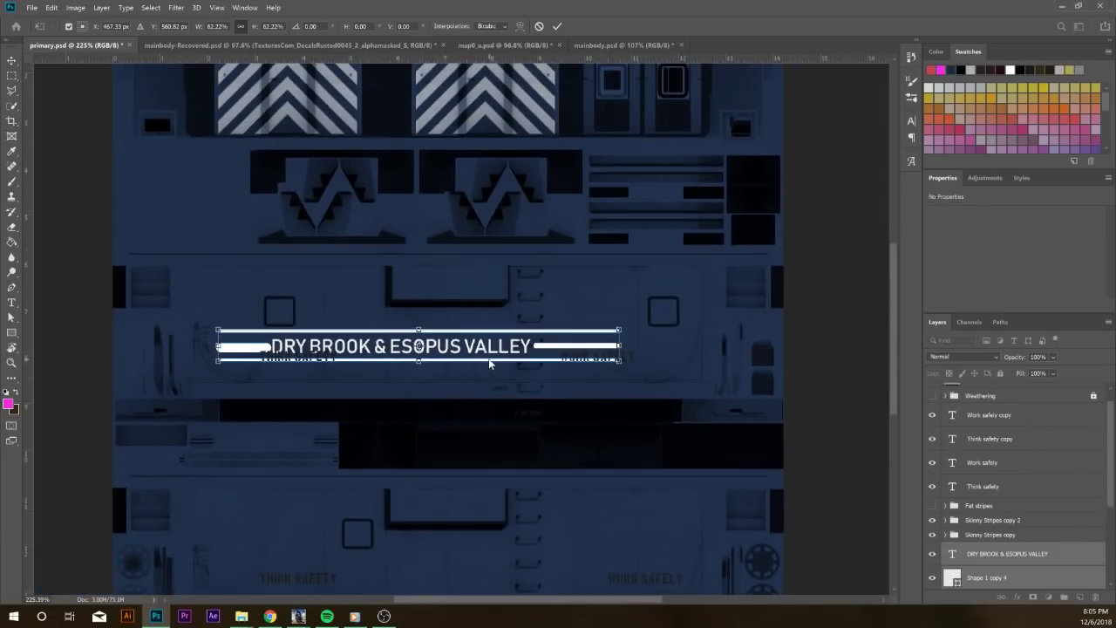
drag(482, 352, 509, 344)
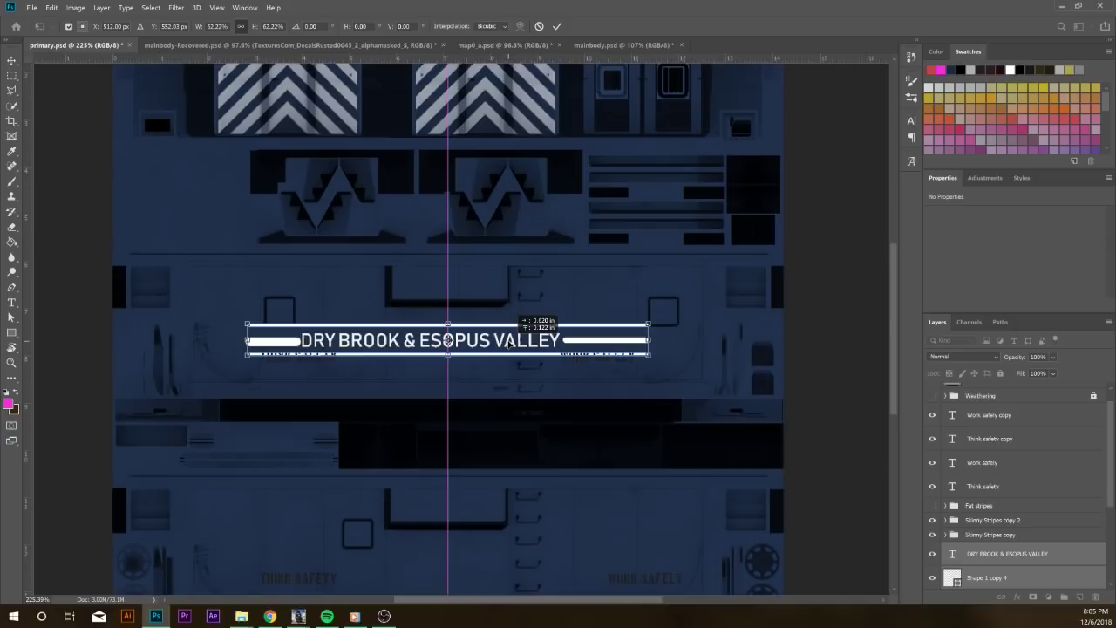
Hide the four safety slogan text layers: Work safely copy, Think safety copy, Work safely and Think safety
scroll(955, 445, up, 1)
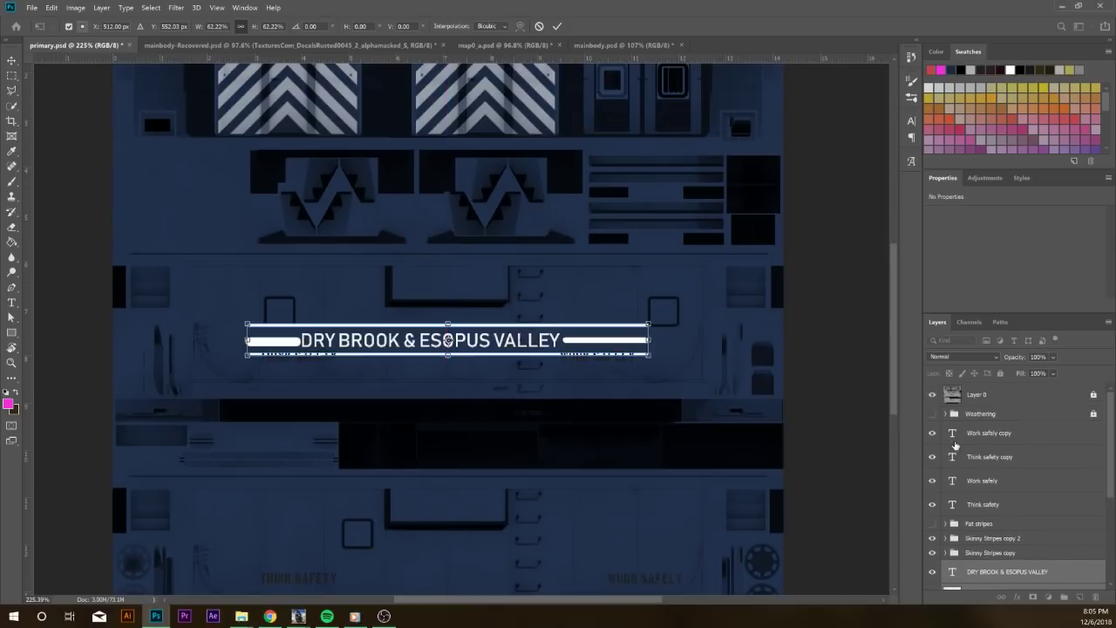
click(934, 433)
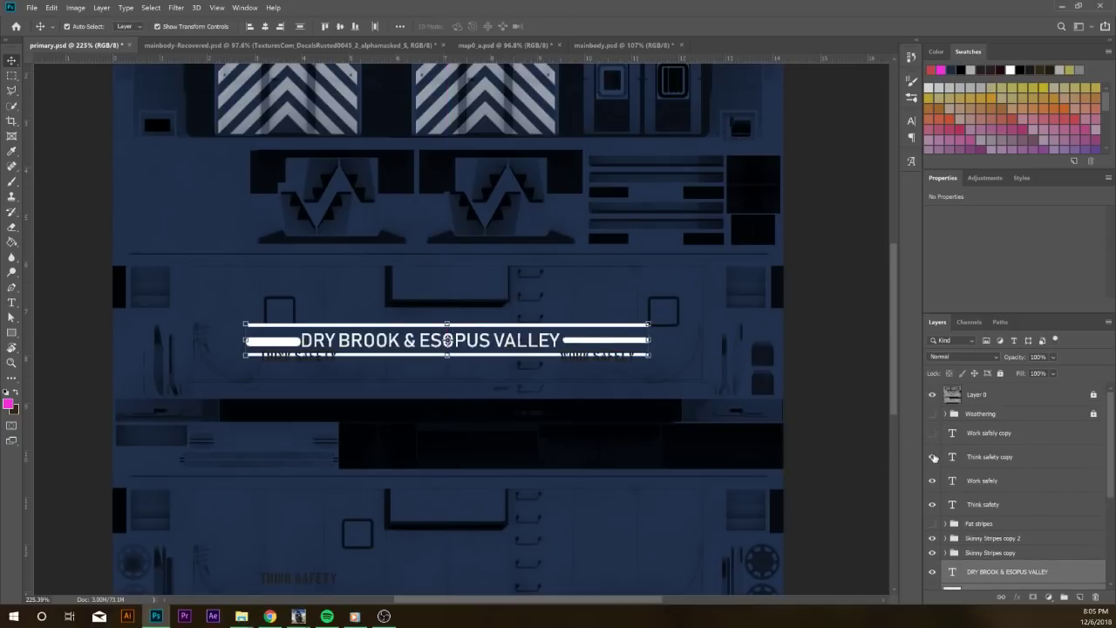
click(934, 481)
click(933, 504)
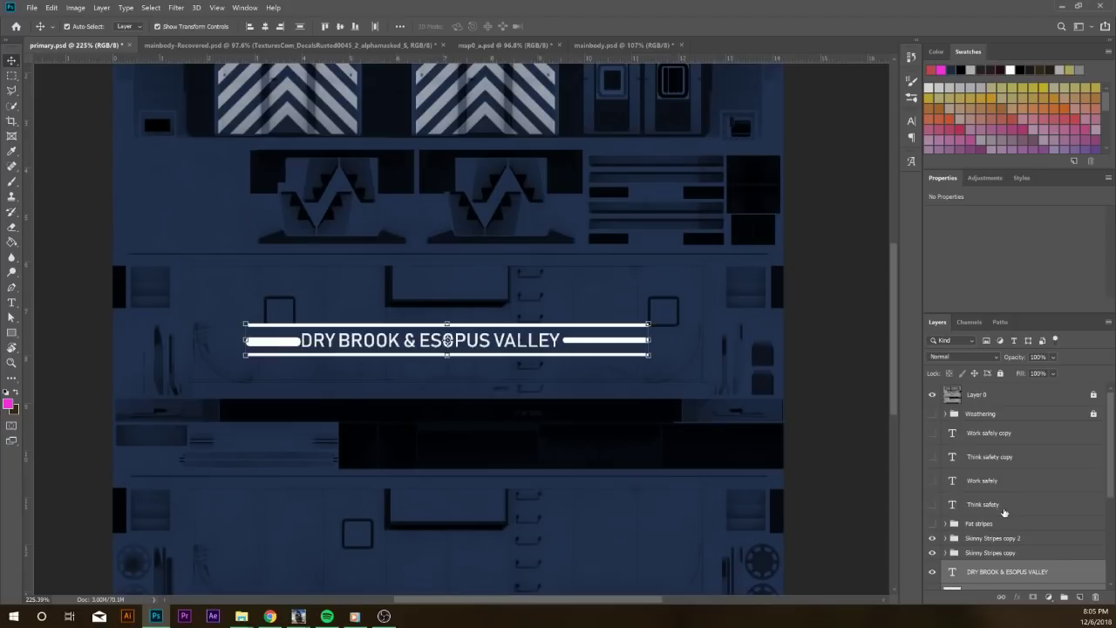
Try deleting the thick middle stripes on both sides of the lettering, and undo the deletions
scroll(1004, 512, down, 5)
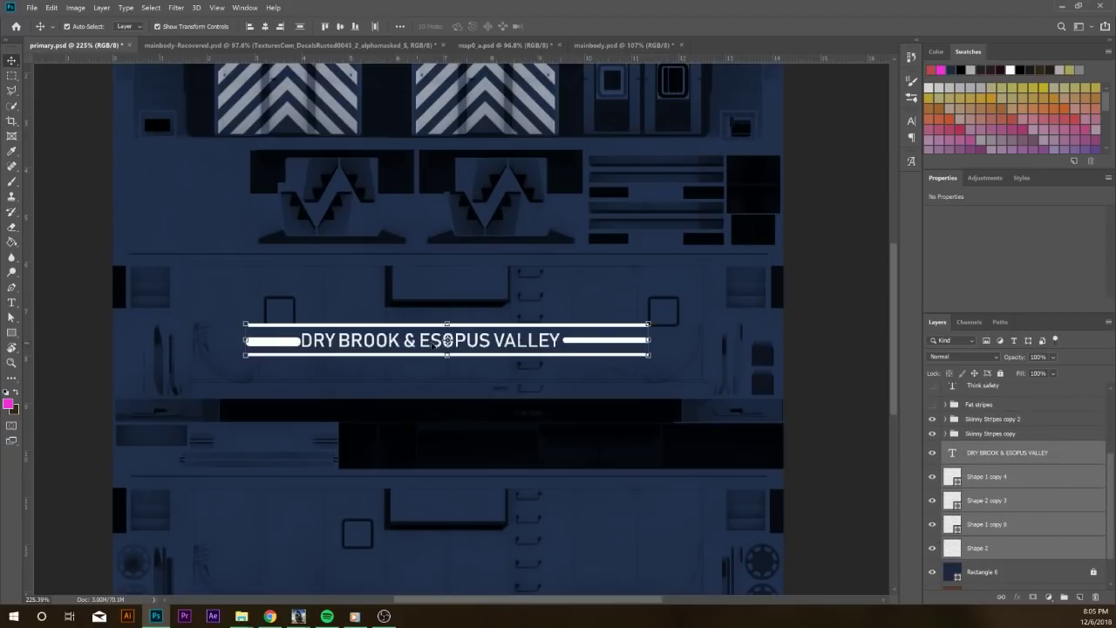
click(849, 393)
click(276, 342)
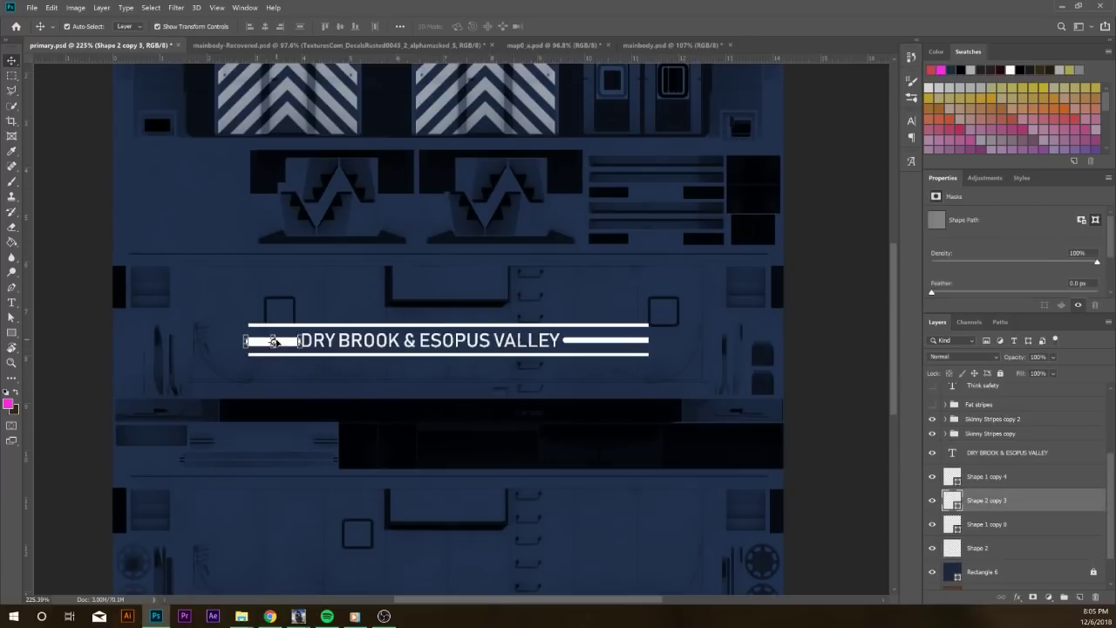
key(Delete)
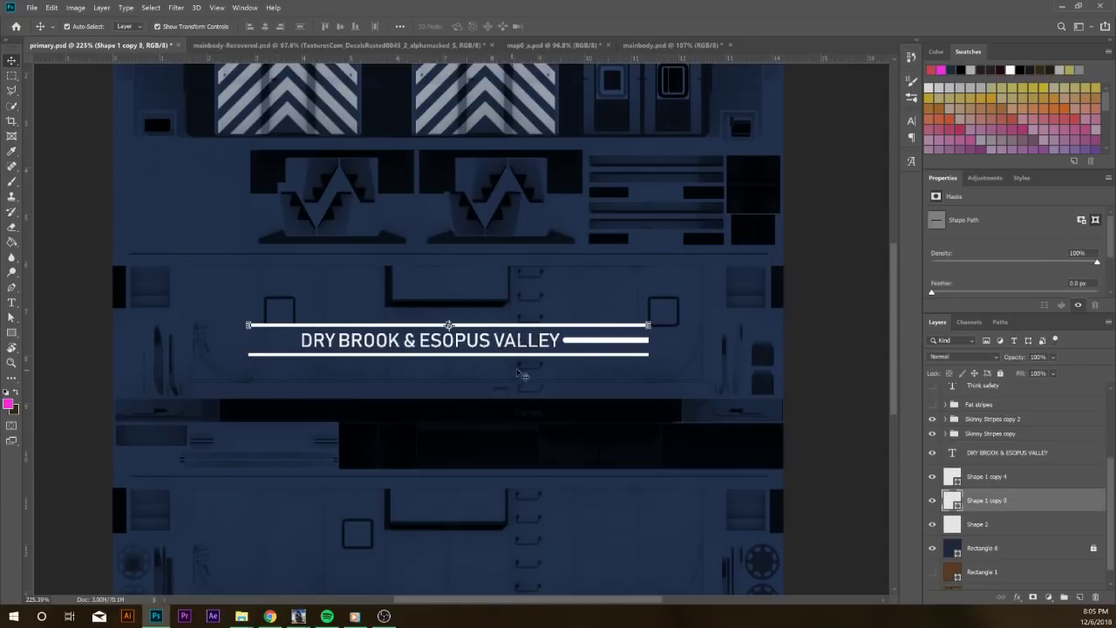
key(ctrl+t)
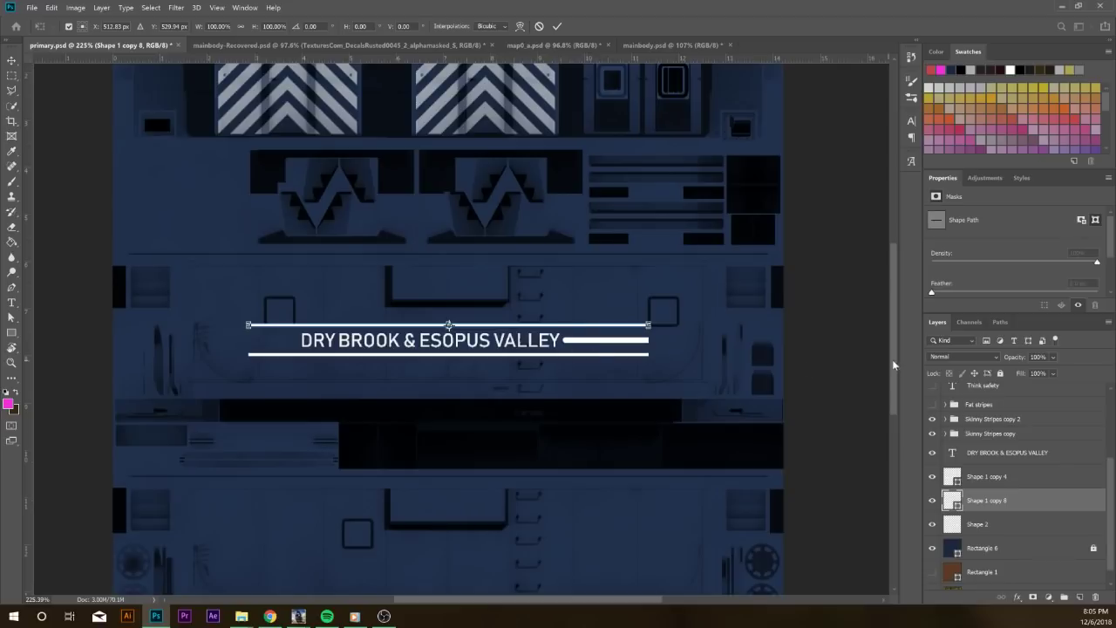
key(Return)
click(571, 347)
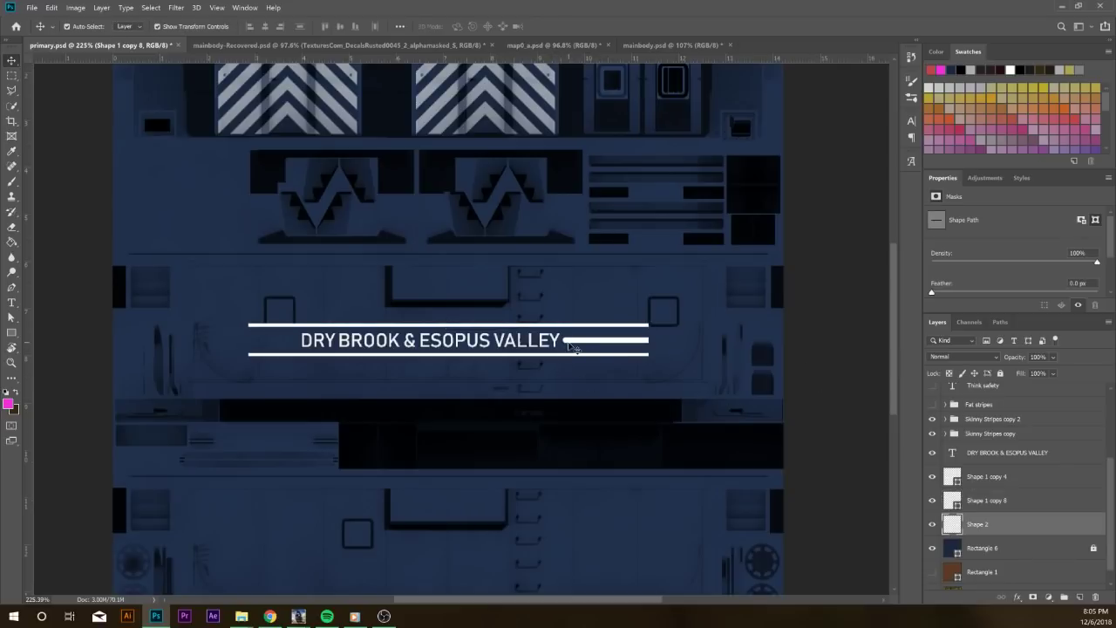
key(Delete)
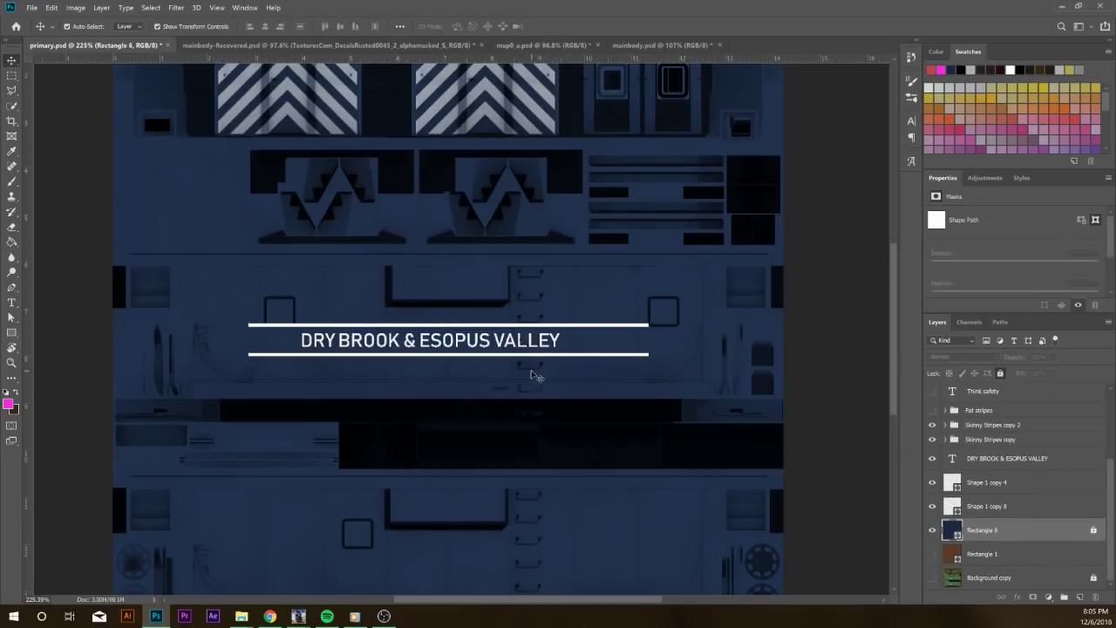
key(ctrl+z)
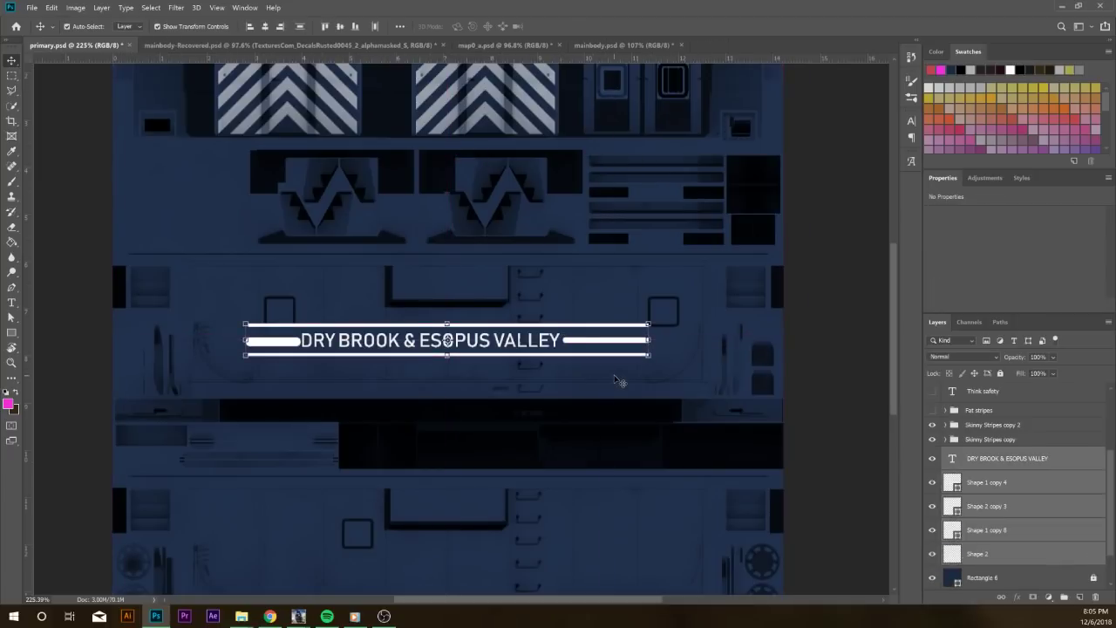
Look at the lettering and stripes in map0_a.psd and at mainbody.psd, and return to primary.psd
click(491, 44)
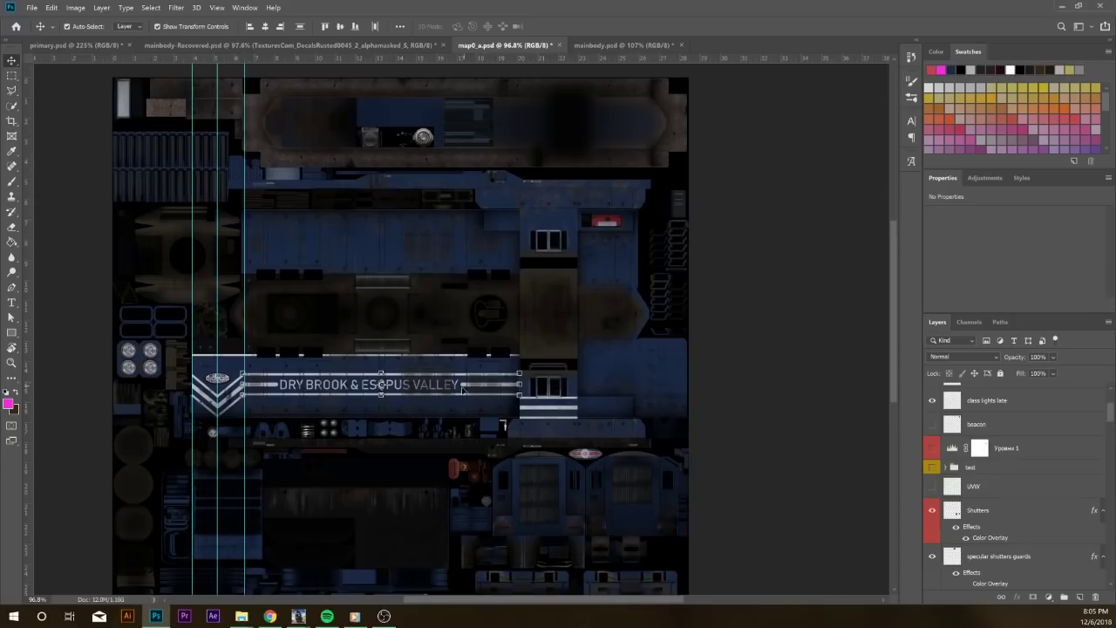
click(602, 45)
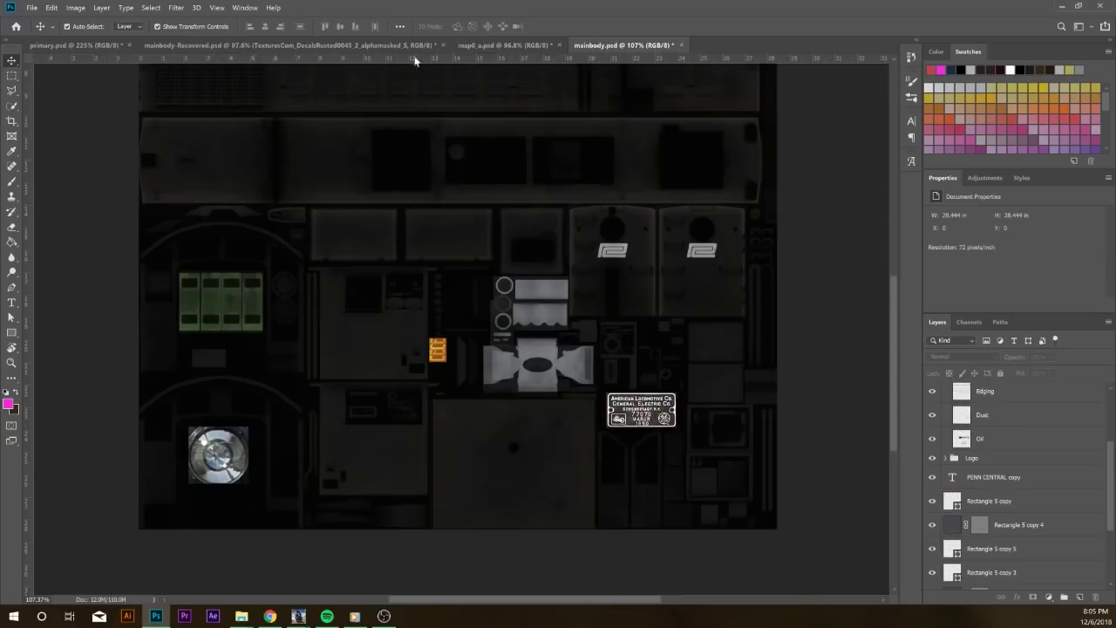
click(131, 45)
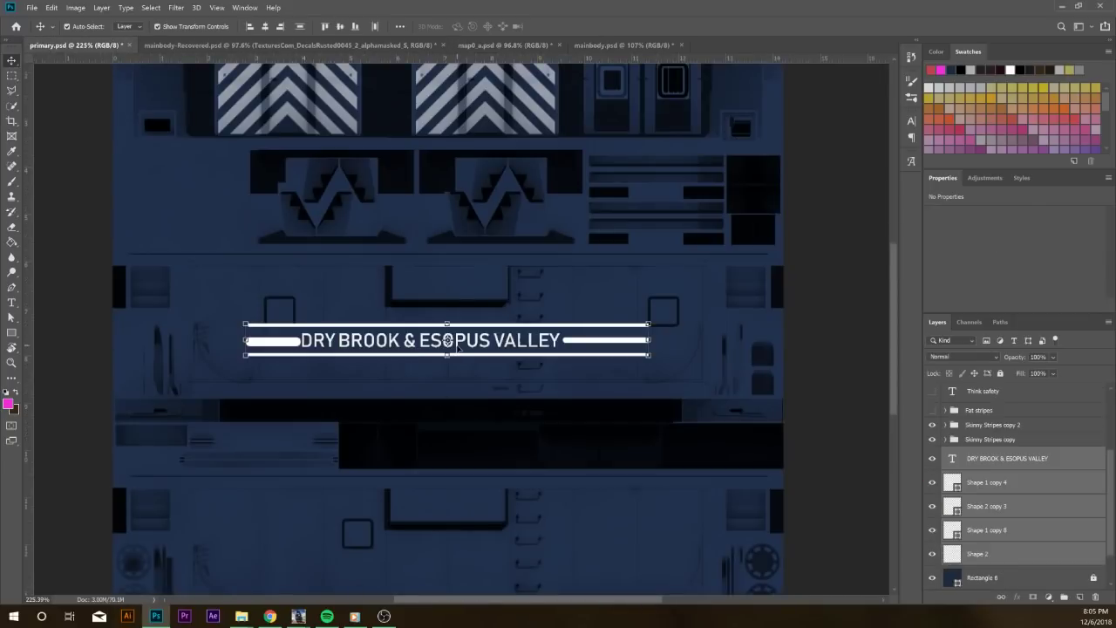
Undo the lettering's earlier scaling, and rescale the text and all four stripes to about 59%, centred on the upper side panel
key(ctrl+z)
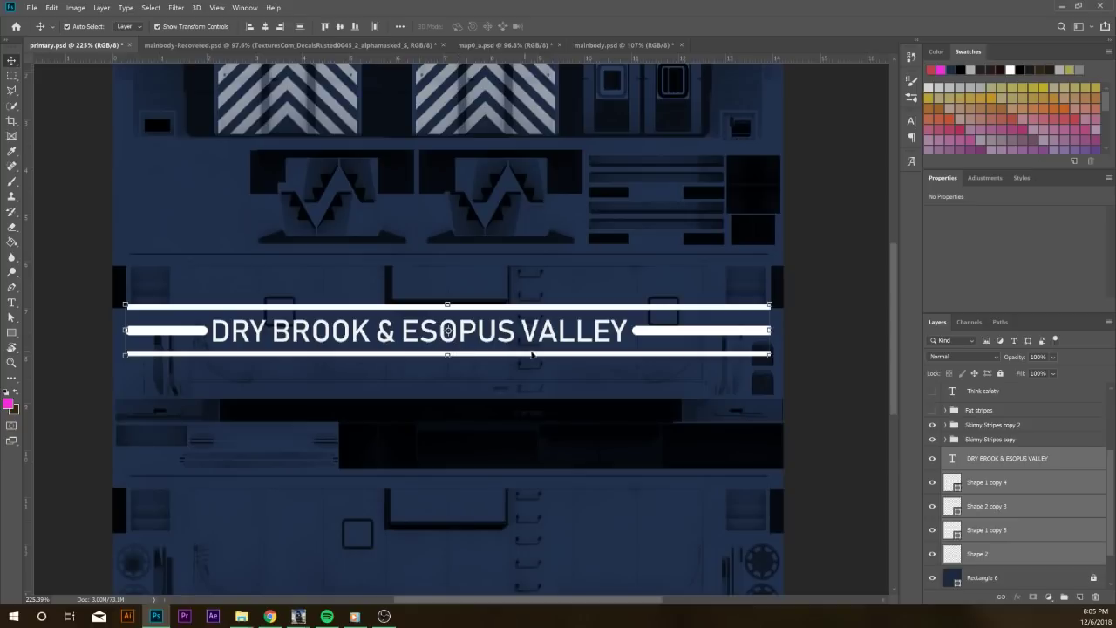
click(130, 333)
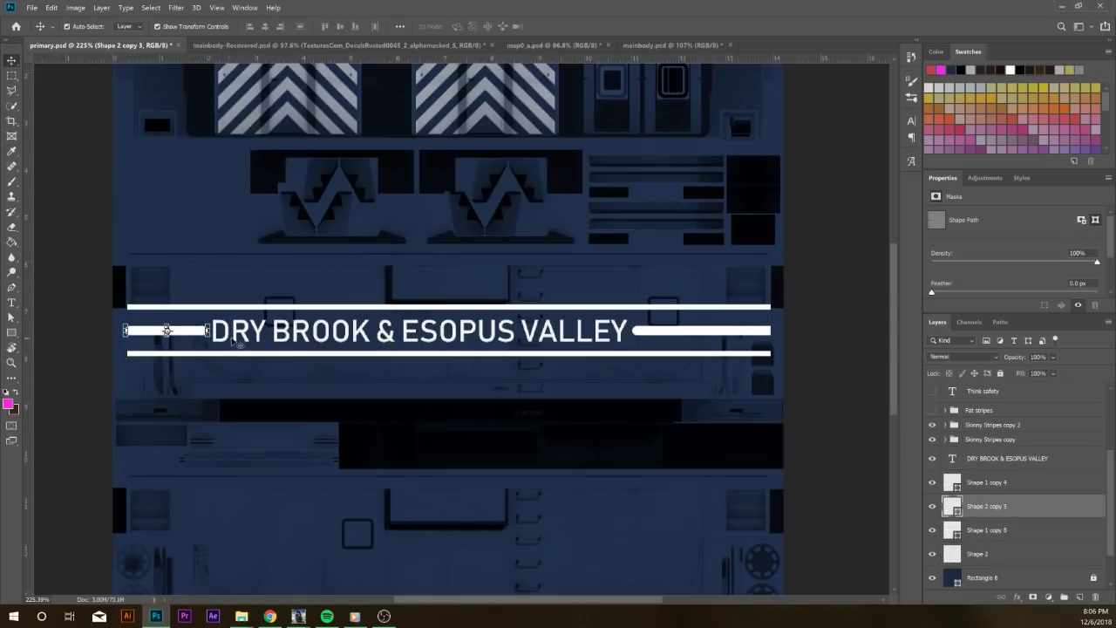
shift+click(705, 332)
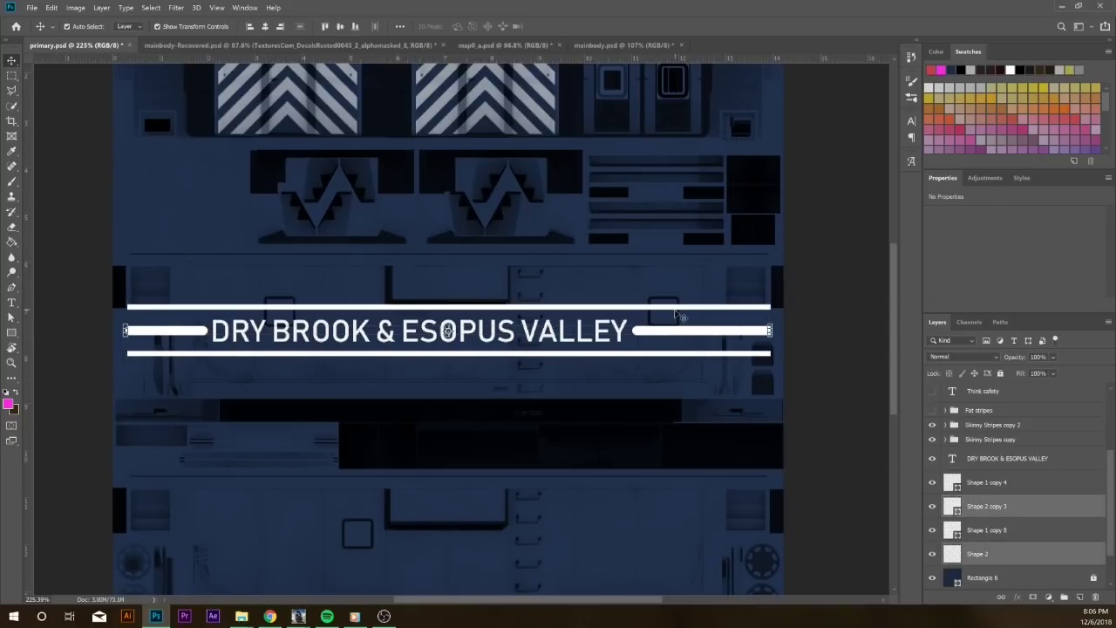
shift+click(676, 310)
shift+click(660, 354)
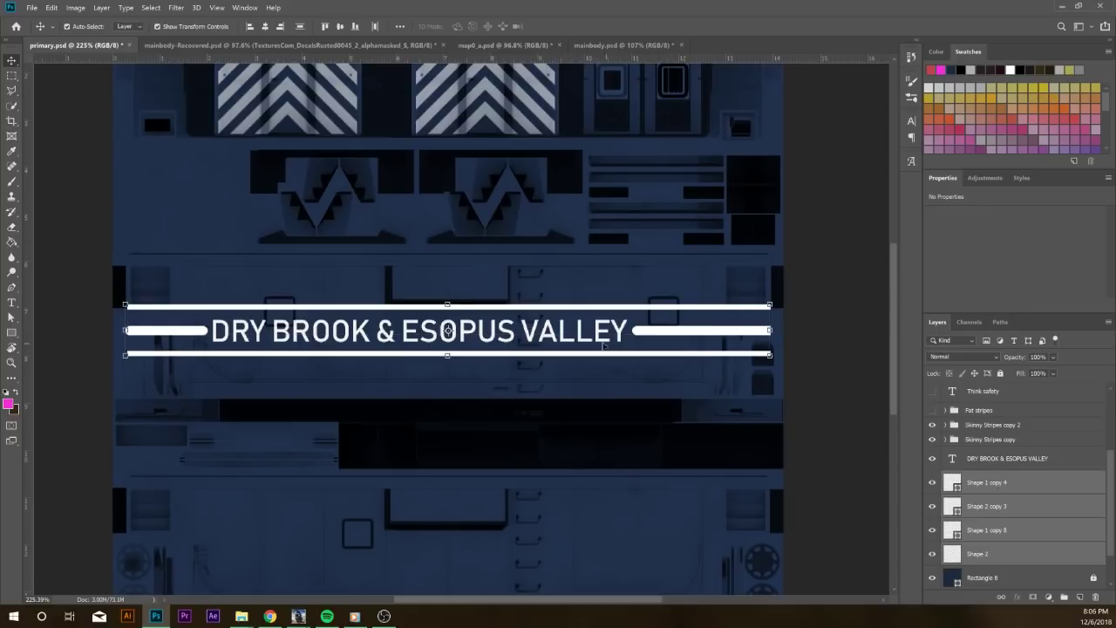
shift+click(583, 344)
drag(768, 354, 511, 382)
drag(388, 324, 521, 345)
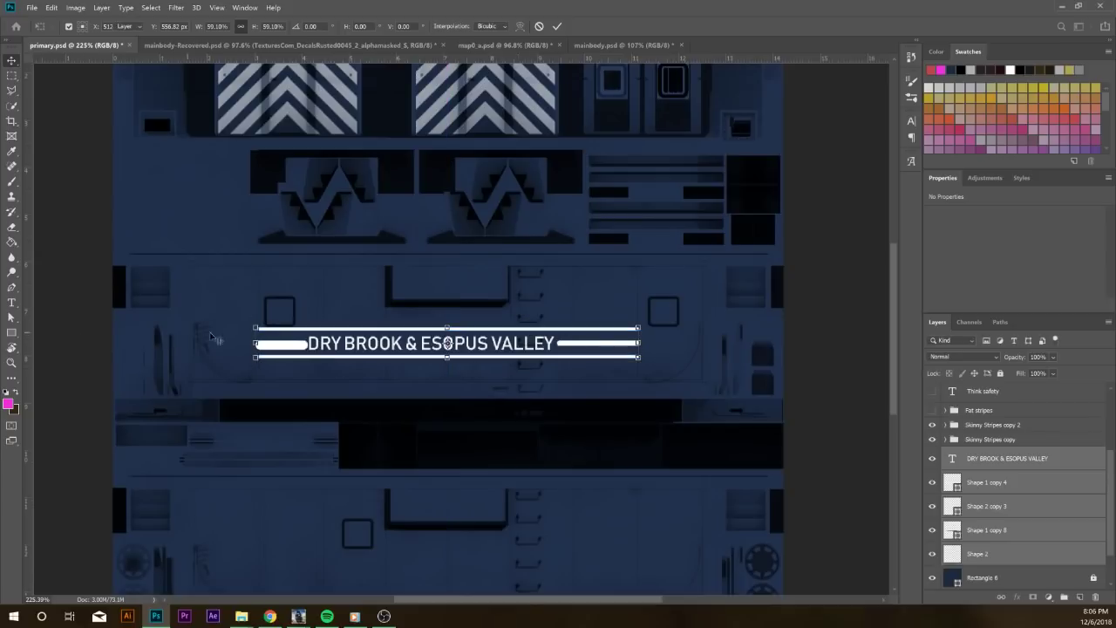
key(Return)
Replace the thick stripe left of the lettering with a duplicate of the thick stripe on its right
click(87, 371)
click(279, 343)
key(Delete)
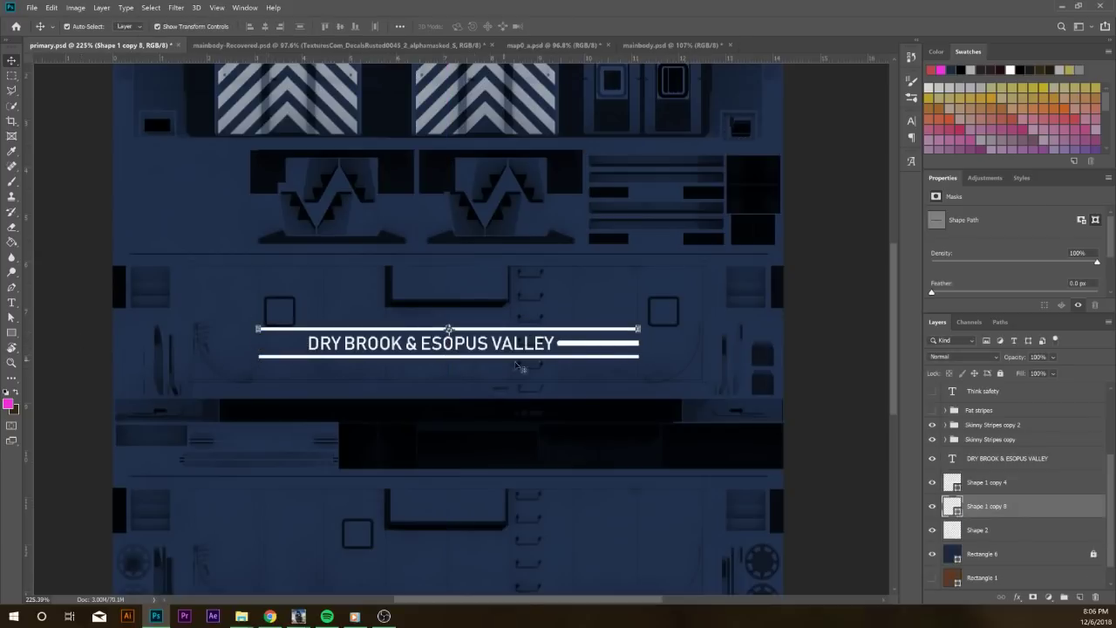
click(593, 344)
drag(1003, 531, 1080, 597)
drag(618, 347, 180, 349)
Flip the duplicated left stripe so its rounded end faces the lettering, and nudge it slightly to the right
scroll(296, 356, up, 3)
key(ctrl+t)
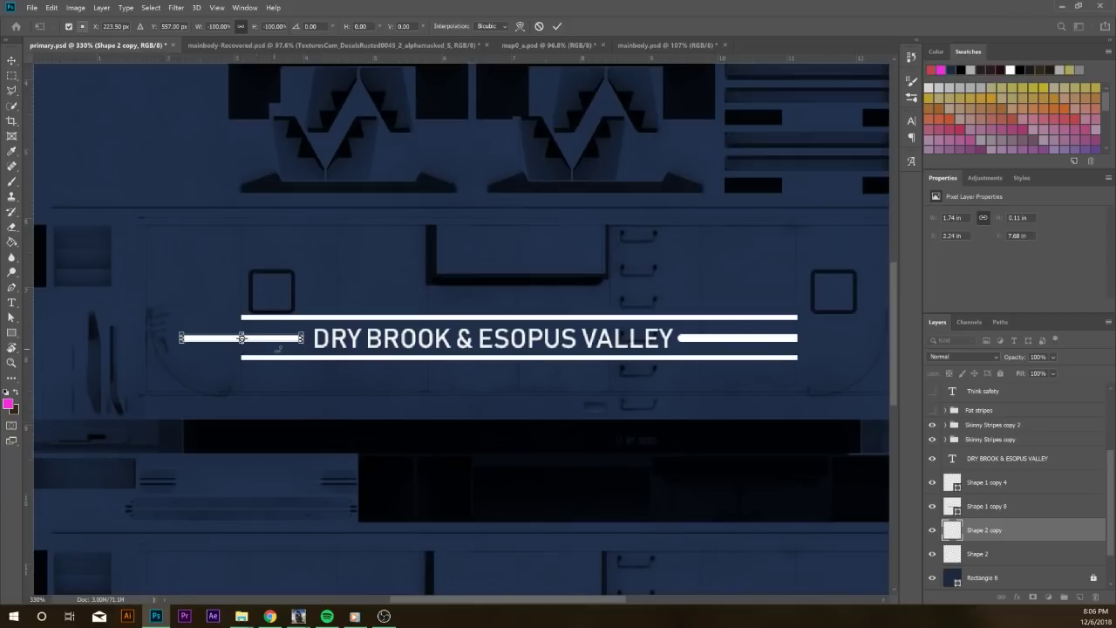
key(Return)
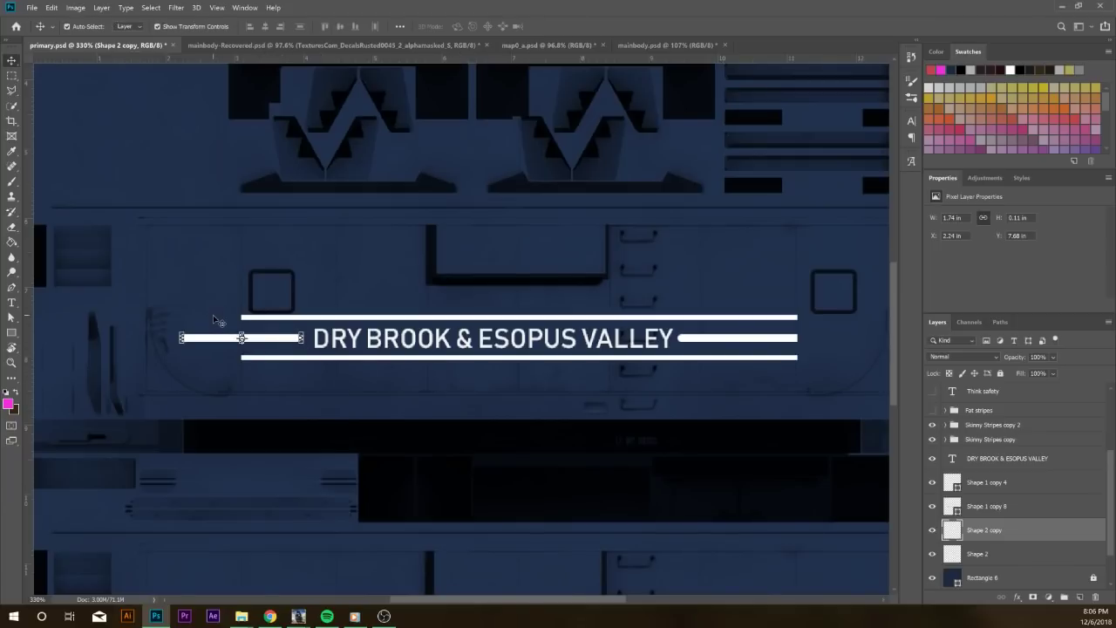
key(Right)
click(207, 422)
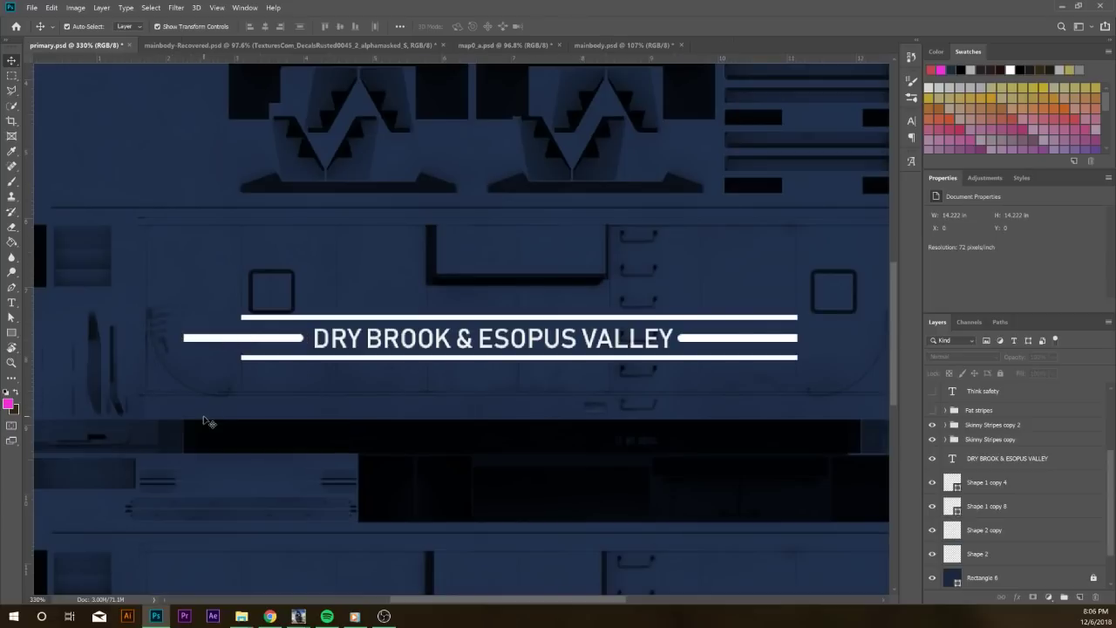
Flip the left thick stripe back with Free Transform so that its rounded end points away from the lettering
click(238, 341)
key(ctrl+t)
drag(167, 338, 138, 320)
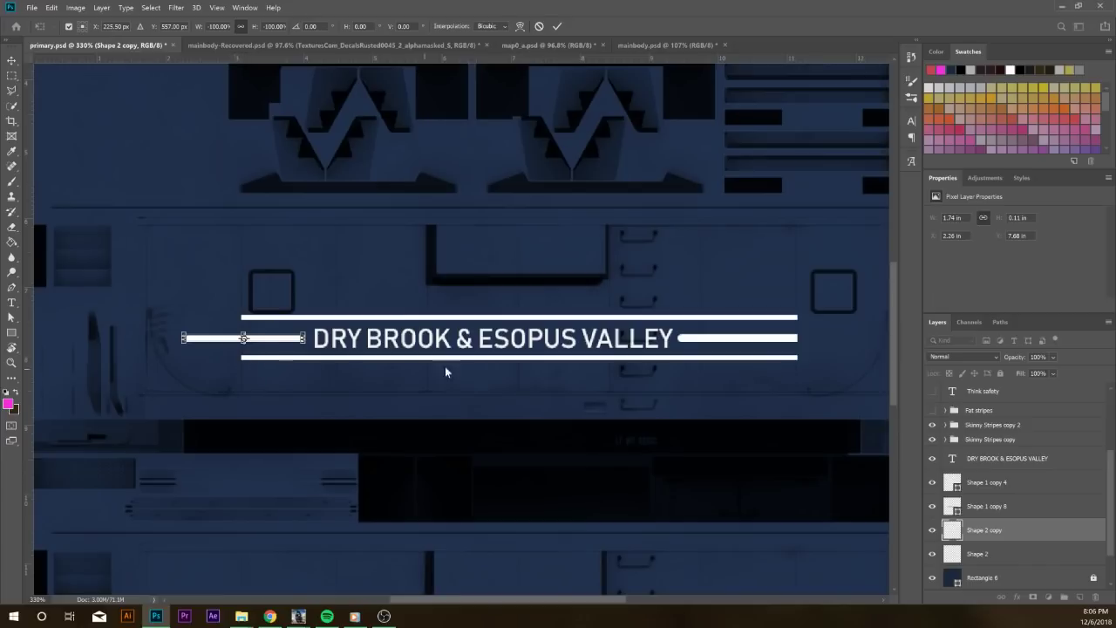
key(Return)
key(ctrl)
ctrl+click(204, 326)
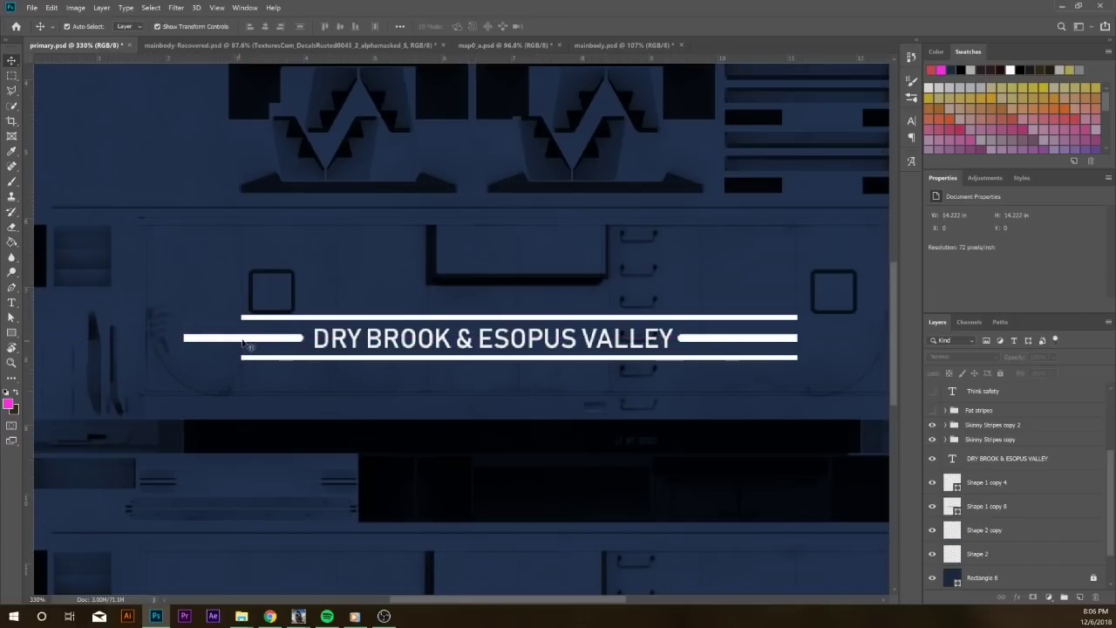
ctrl+click(245, 339)
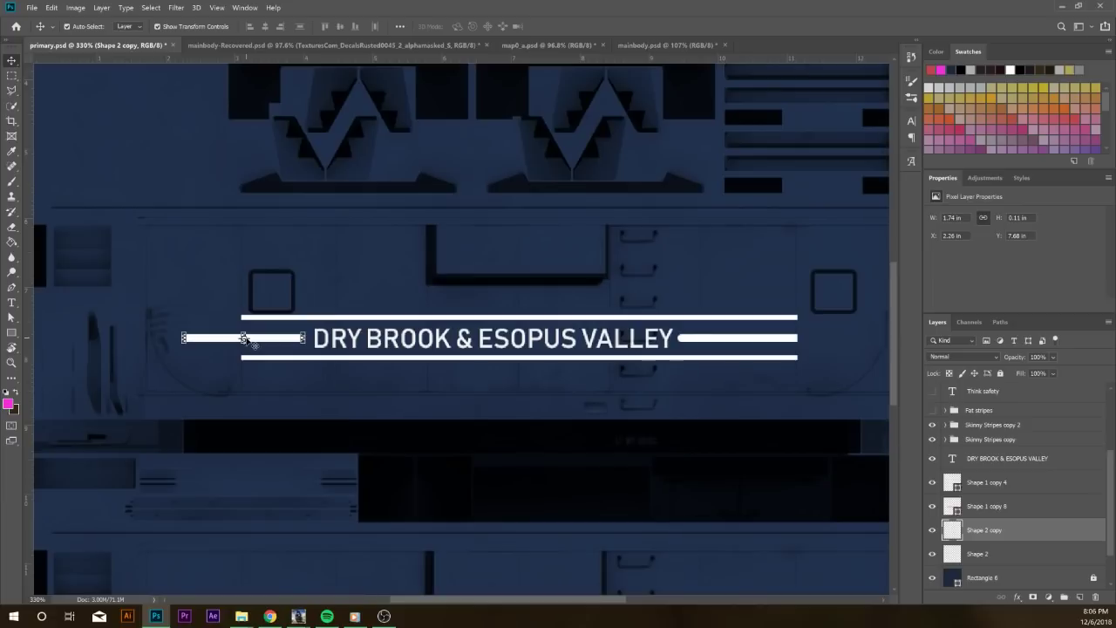
click(51, 7)
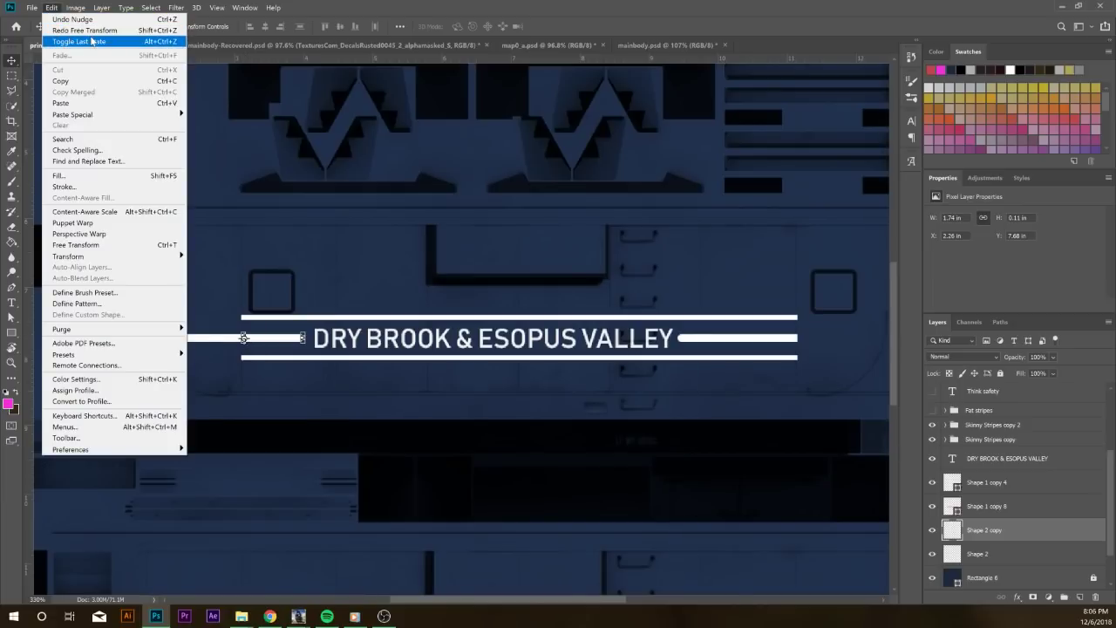
click(84, 30)
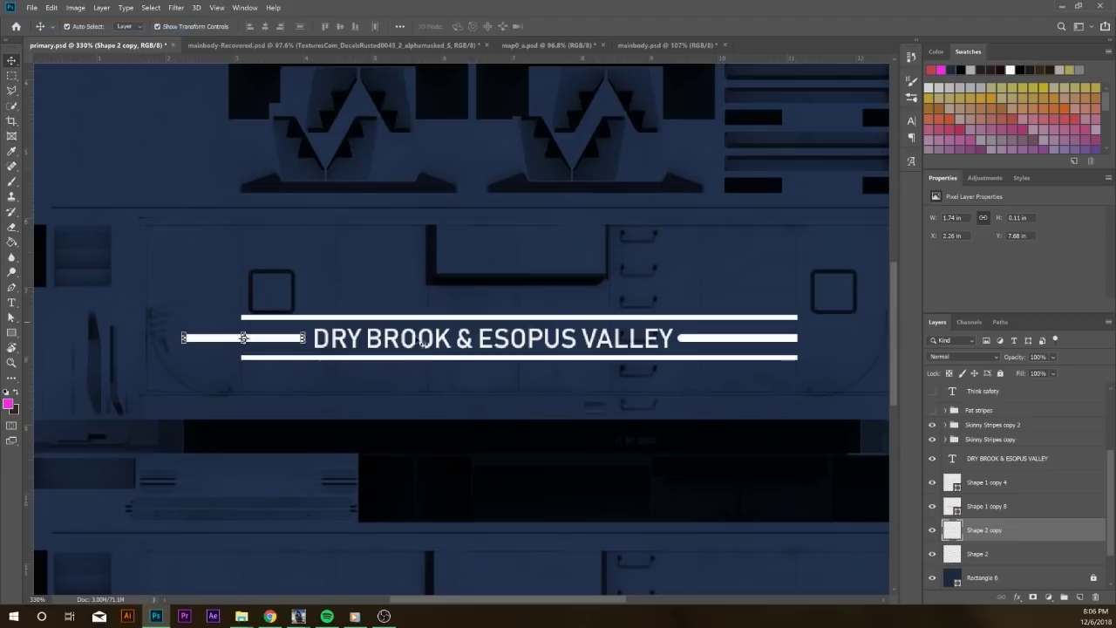
click(192, 286)
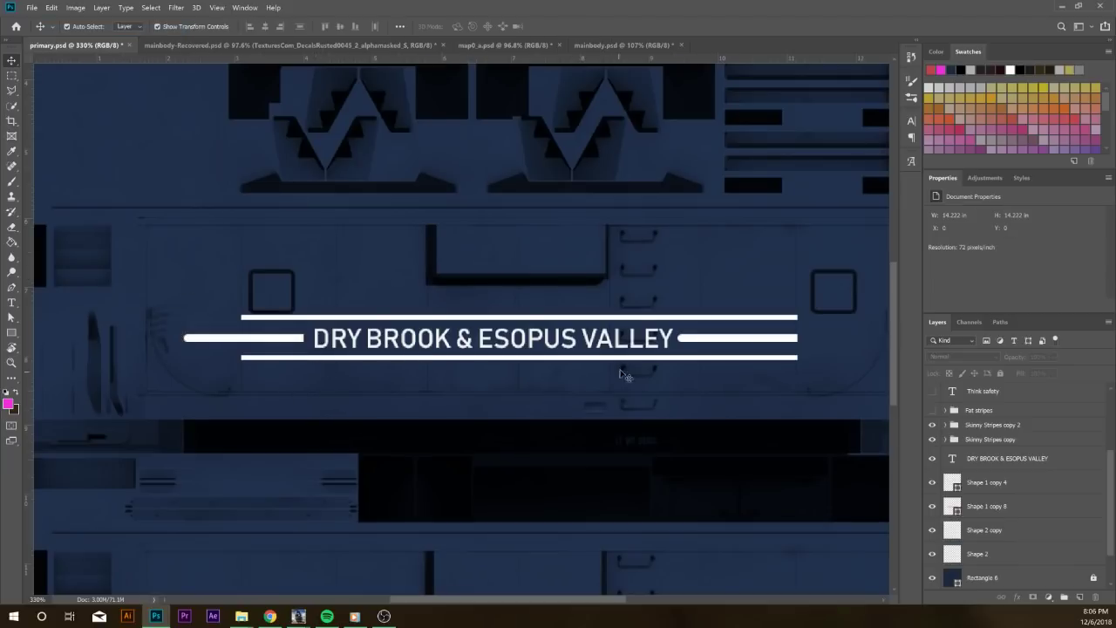
Flip the thick stripe right of the lettering with Free Transform, keeping it in the same place
click(709, 347)
drag(806, 351, 673, 329)
key(Return)
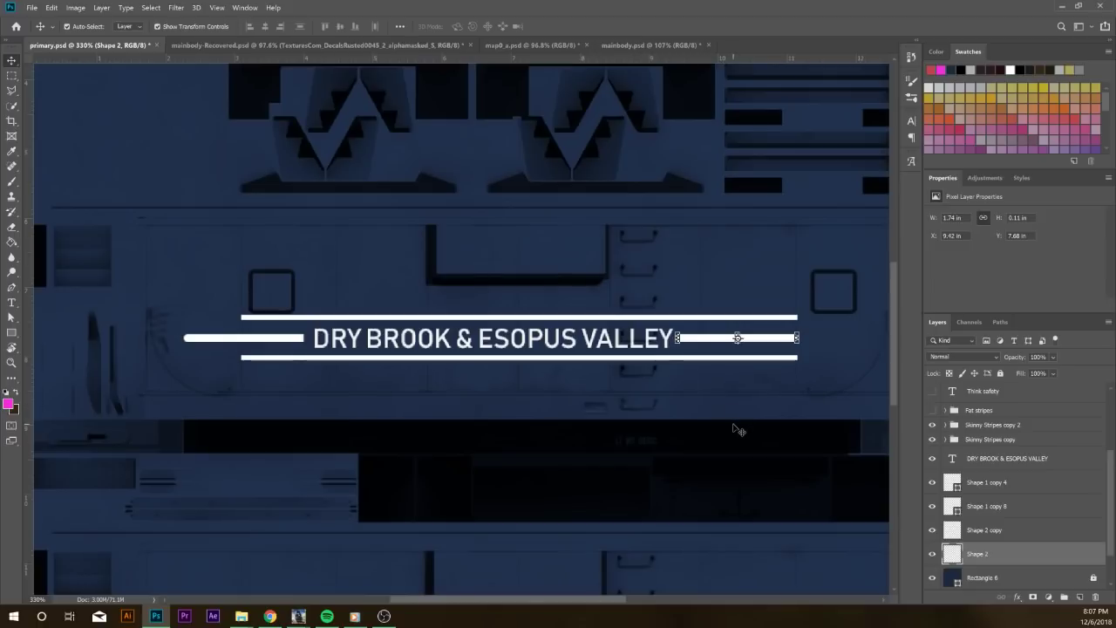
Nudge the thick stripe left of the lettering slightly to the right, closer to the text
click(736, 429)
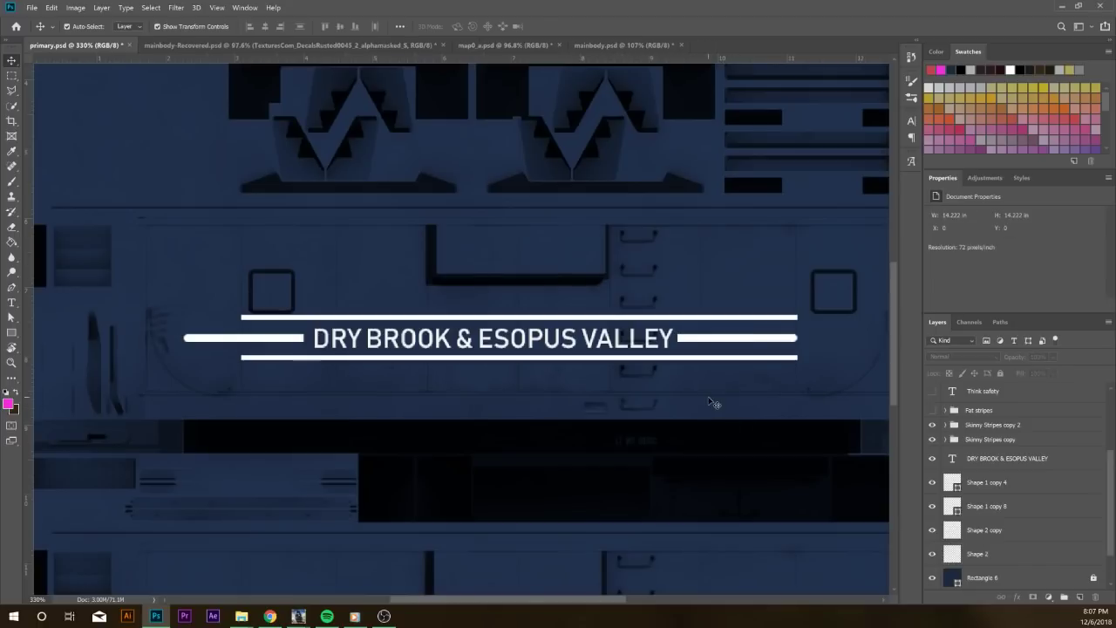
click(292, 338)
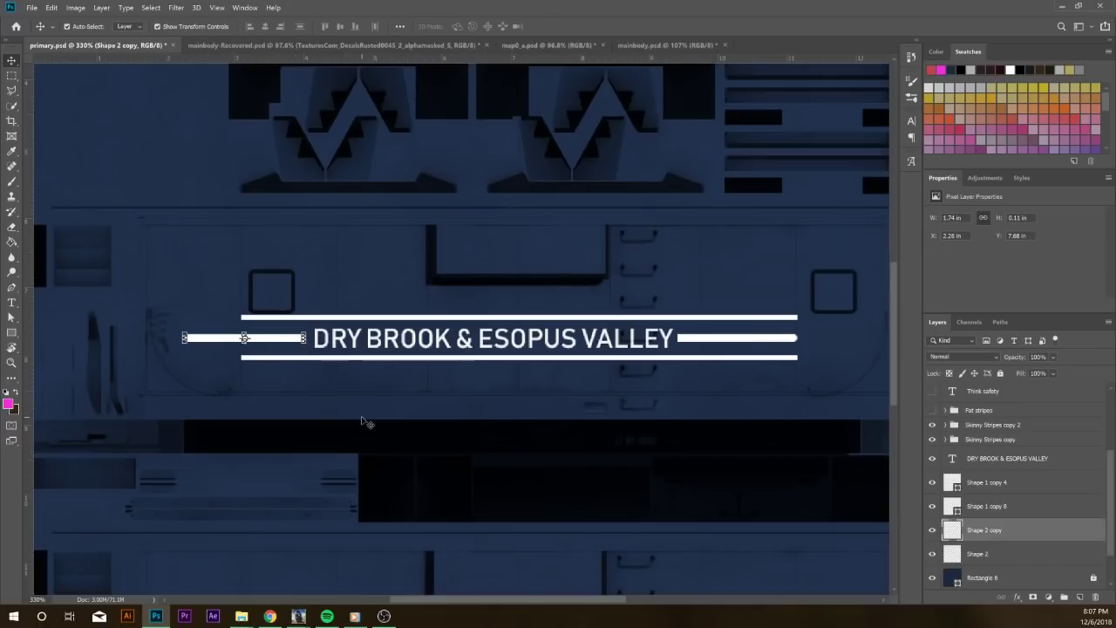
click(380, 433)
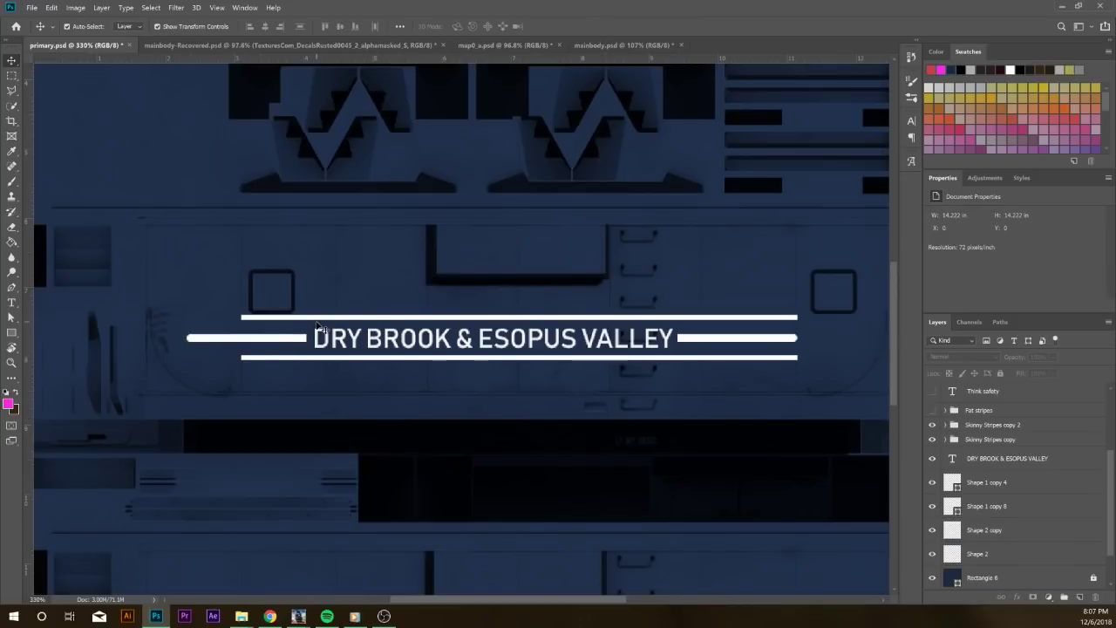
Stretch the stripe above the lettering sideways until it runs past both the left and right edges of the texture
click(279, 317)
drag(240, 317, 361, 330)
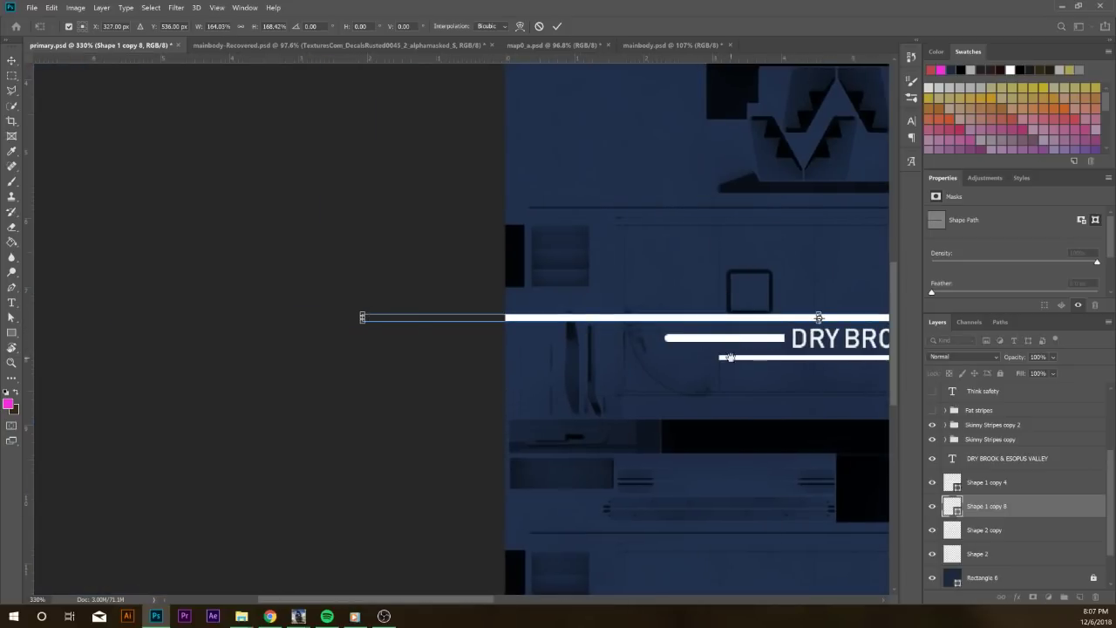
scroll(510, 340, right, 5)
scroll(511, 340, down, 2)
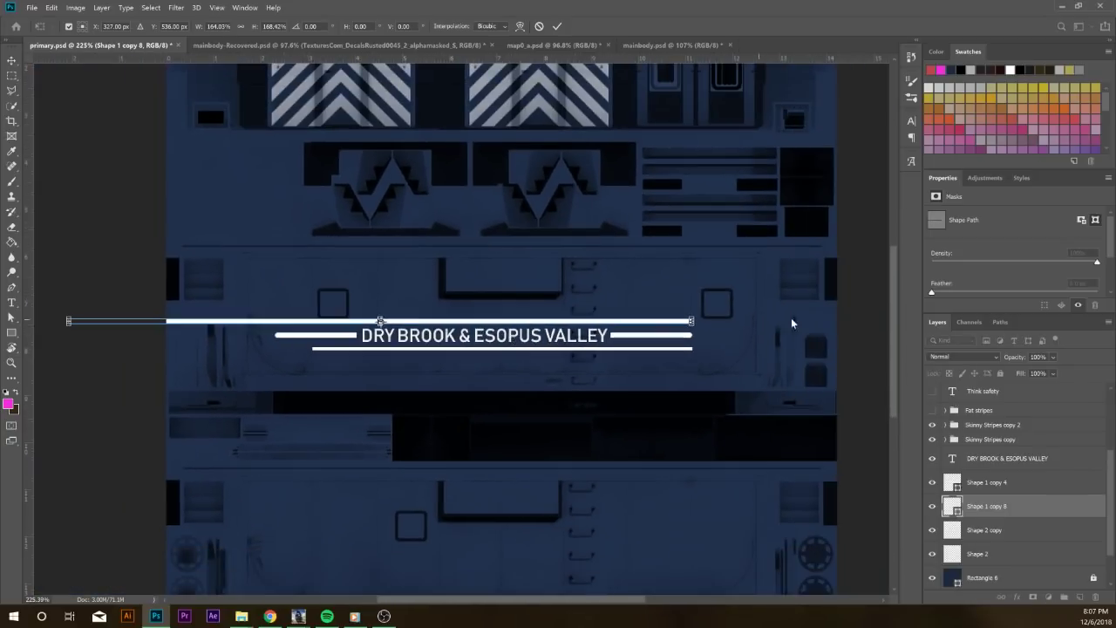
key(Return)
scroll(750, 336, down, 2)
drag(661, 324, 831, 323)
key(Return)
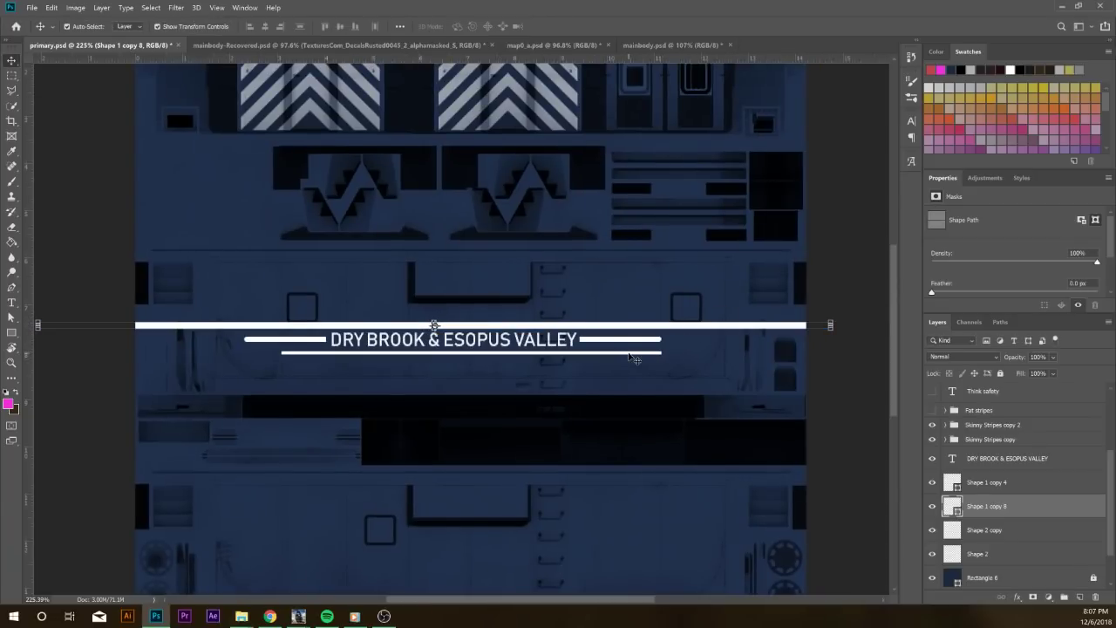
Stretch the stripe below the lettering past both texture edges so that it matches the upper stripe
click(629, 353)
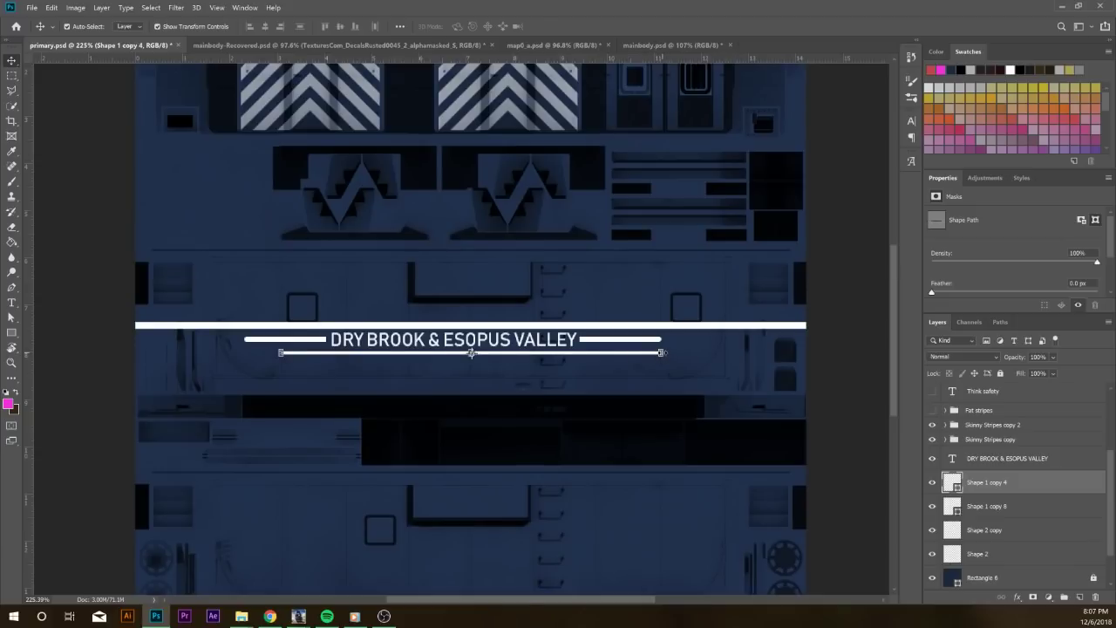
scroll(665, 352, up, 1)
drag(661, 352, 832, 352)
drag(243, 352, 112, 352)
key(ctrl+z)
key(Return)
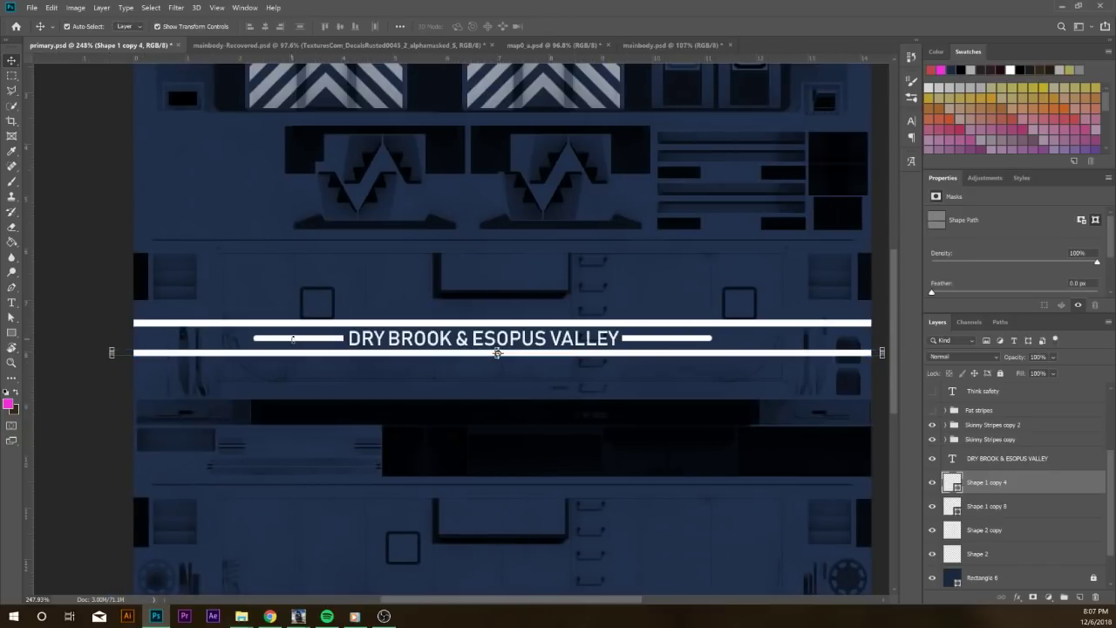
Lengthen the thick stripe left of the lettering so its outer end runs past the texture's left edge
key(ctrl+t)
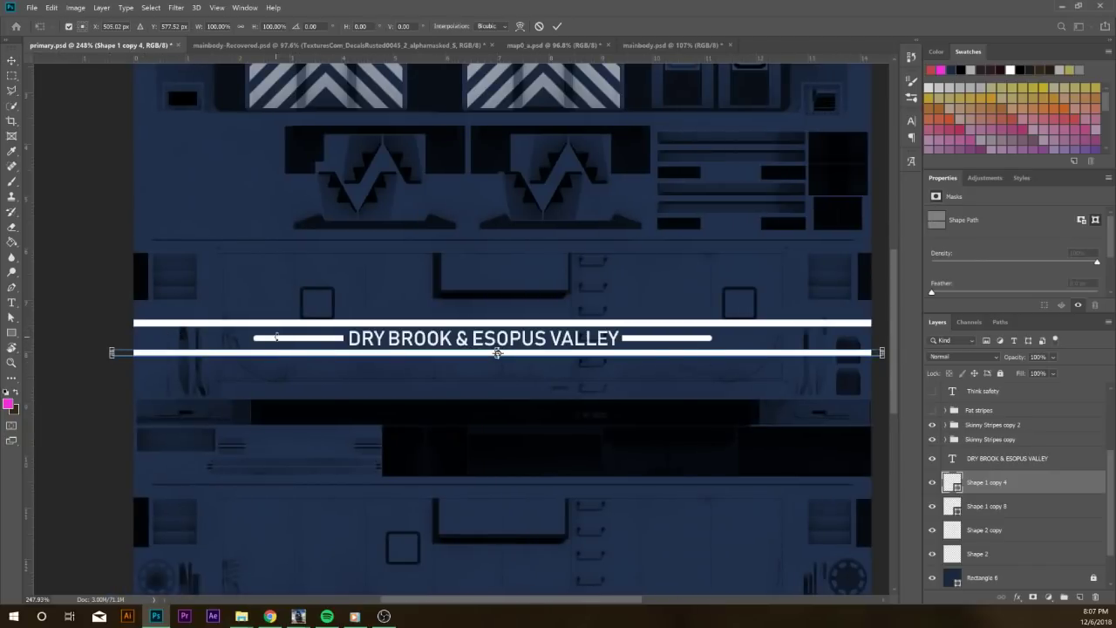
scroll(277, 336, up, 3)
key(Return)
click(287, 334)
drag(199, 350, 238, 350)
key(Return)
Lengthen the thick stripe right of the lettering to about 304% width with Free Transform, past the texture's right edge
scroll(436, 349, right, 10)
scroll(573, 347, up, 1)
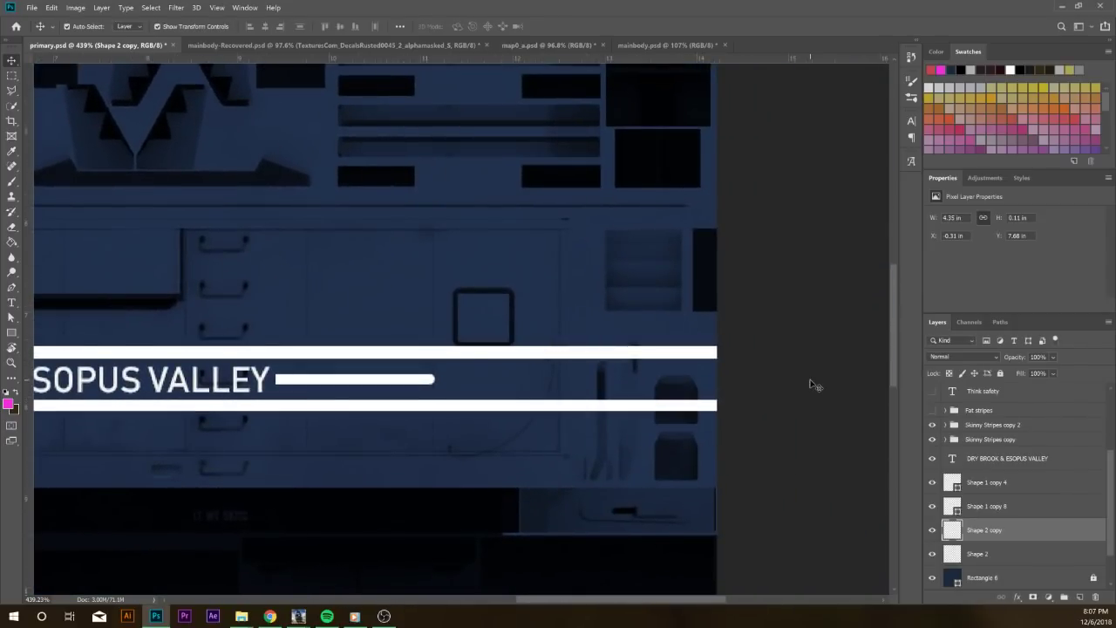
click(419, 381)
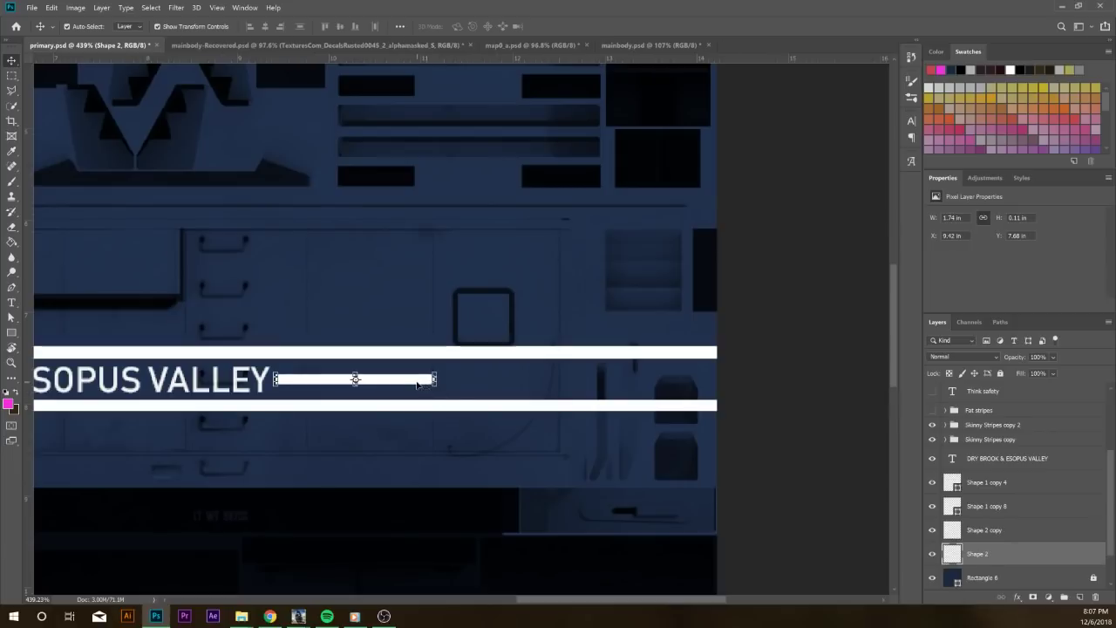
key(ctrl+t)
drag(434, 378, 759, 378)
scroll(228, 430, down, 5)
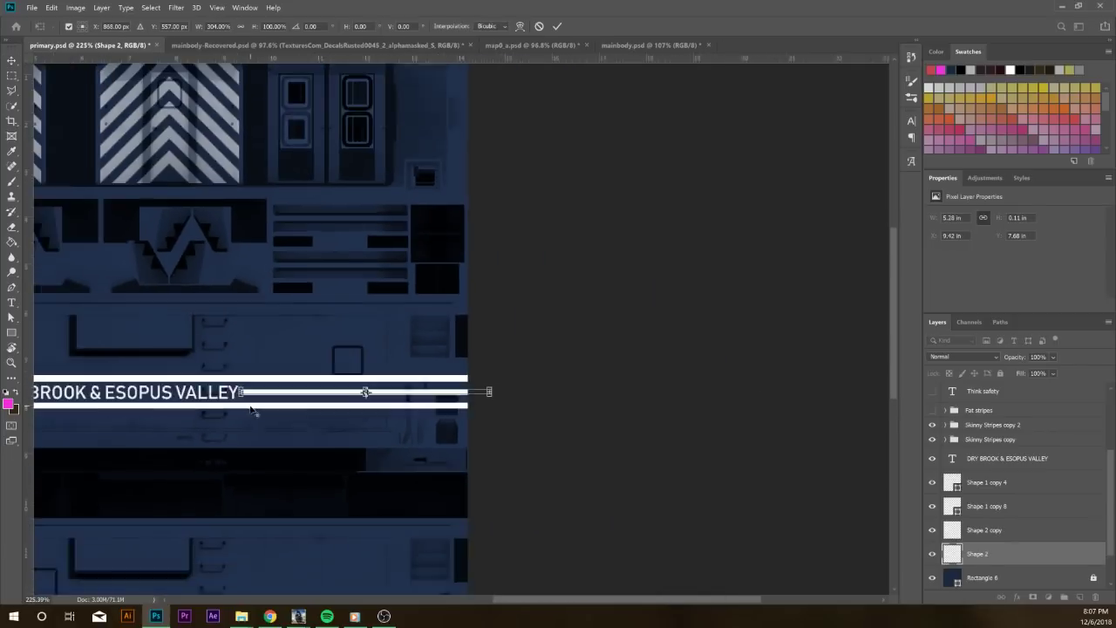
drag(289, 449, 471, 398)
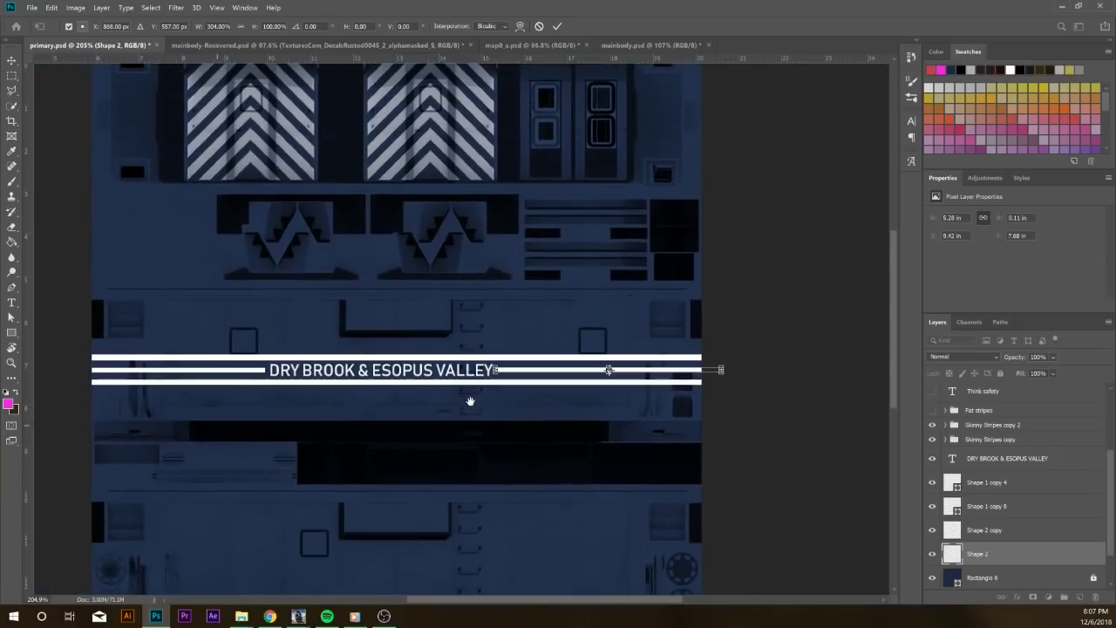
key(Return)
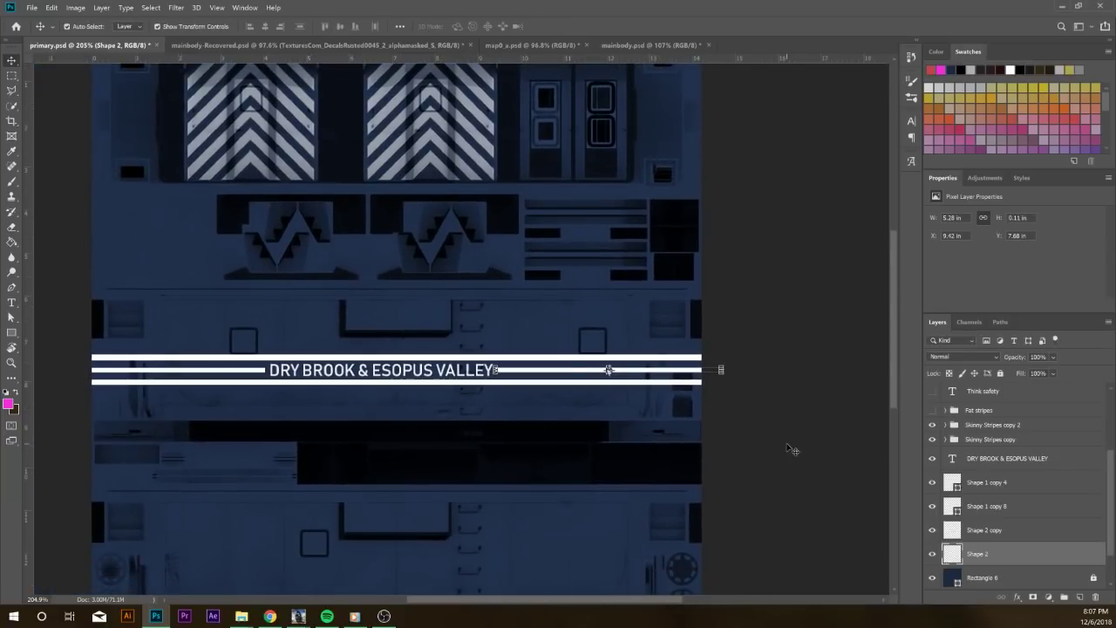
click(793, 449)
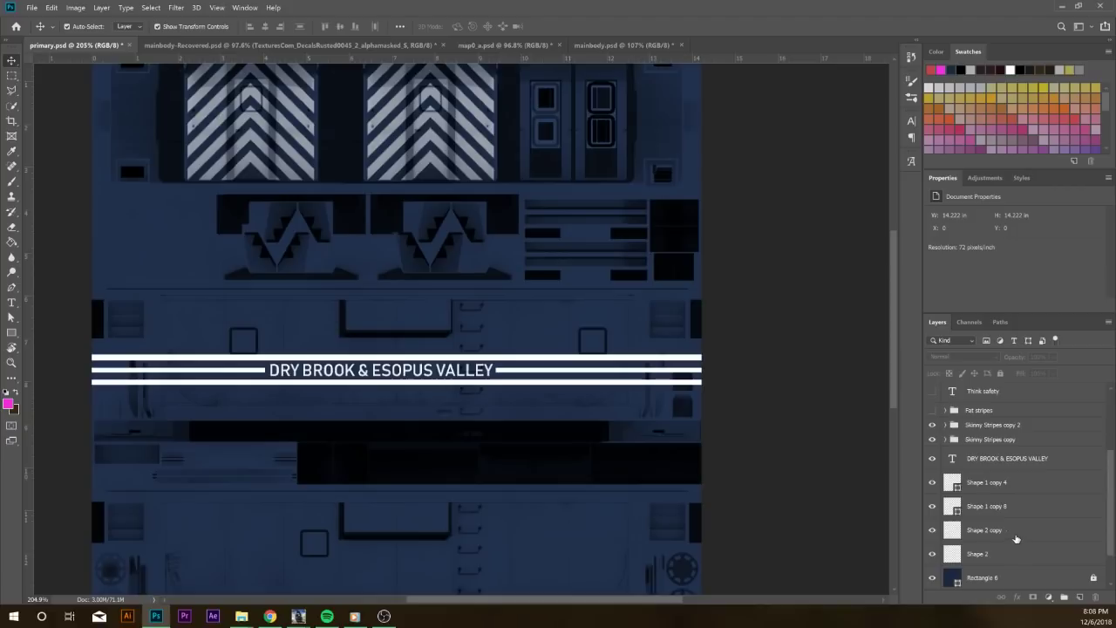
Try to duplicate the four stripe layers and move the copies off the upper caboose side
scroll(776, 385, down, 2)
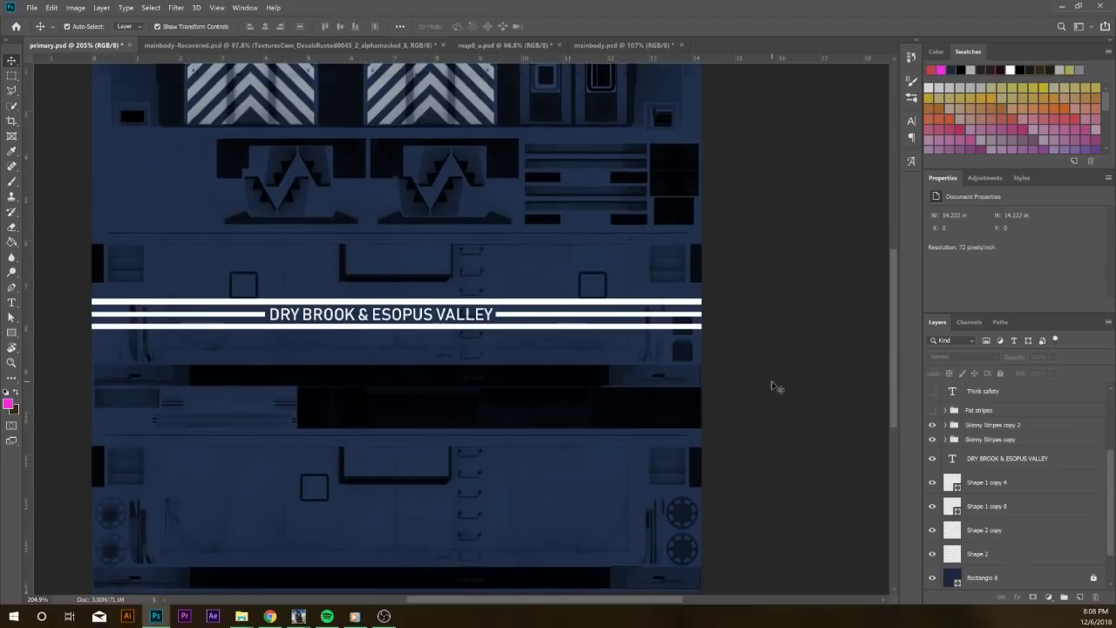
click(984, 485)
scroll(985, 485, down, 2)
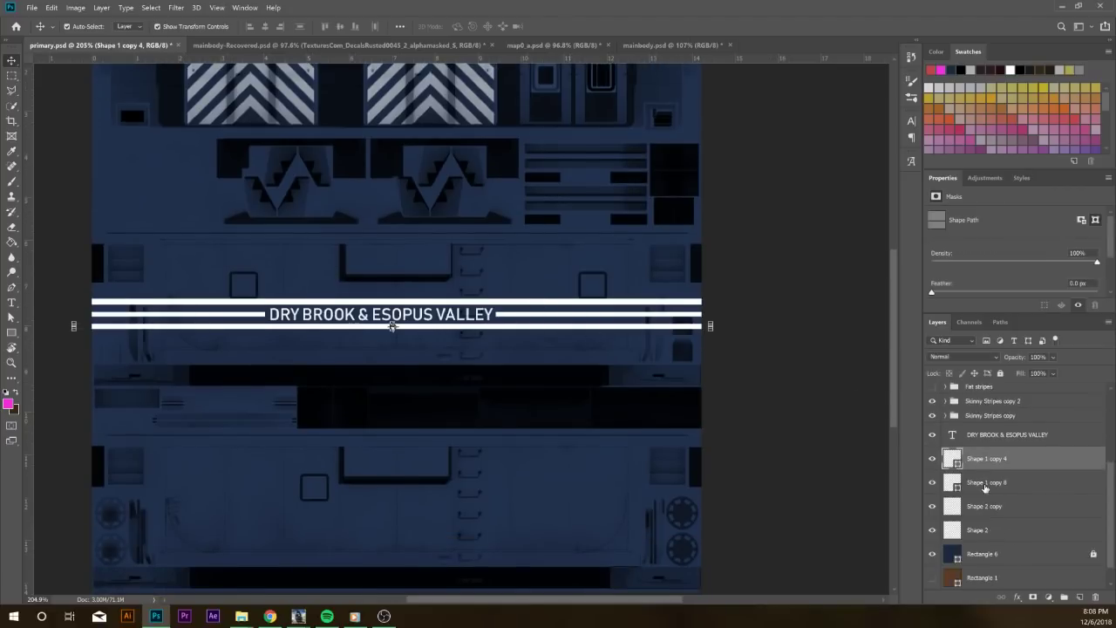
shift+click(997, 460)
shift+click(998, 484)
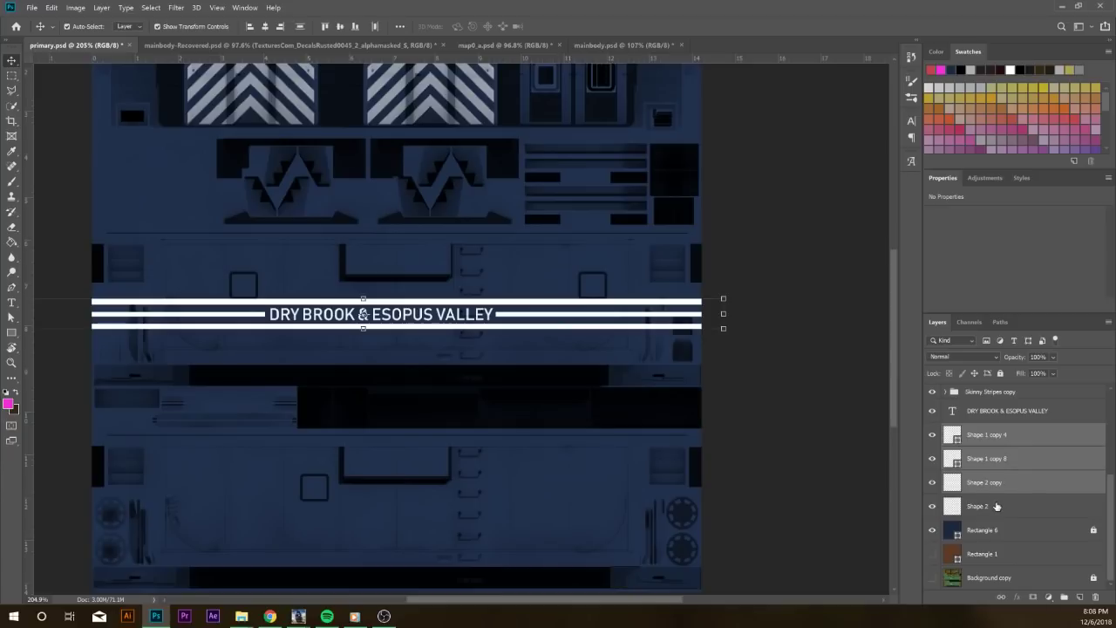
shift+click(997, 507)
drag(971, 509, 1081, 599)
drag(397, 318, 957, 376)
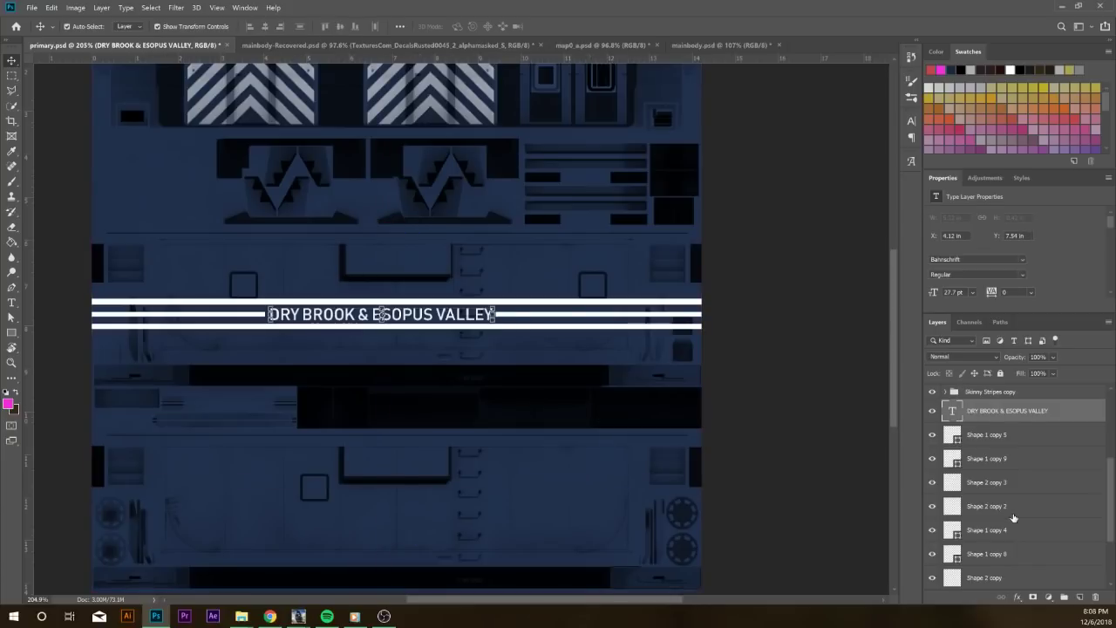
scroll(1014, 517, up, 2)
key(ctrl+z)
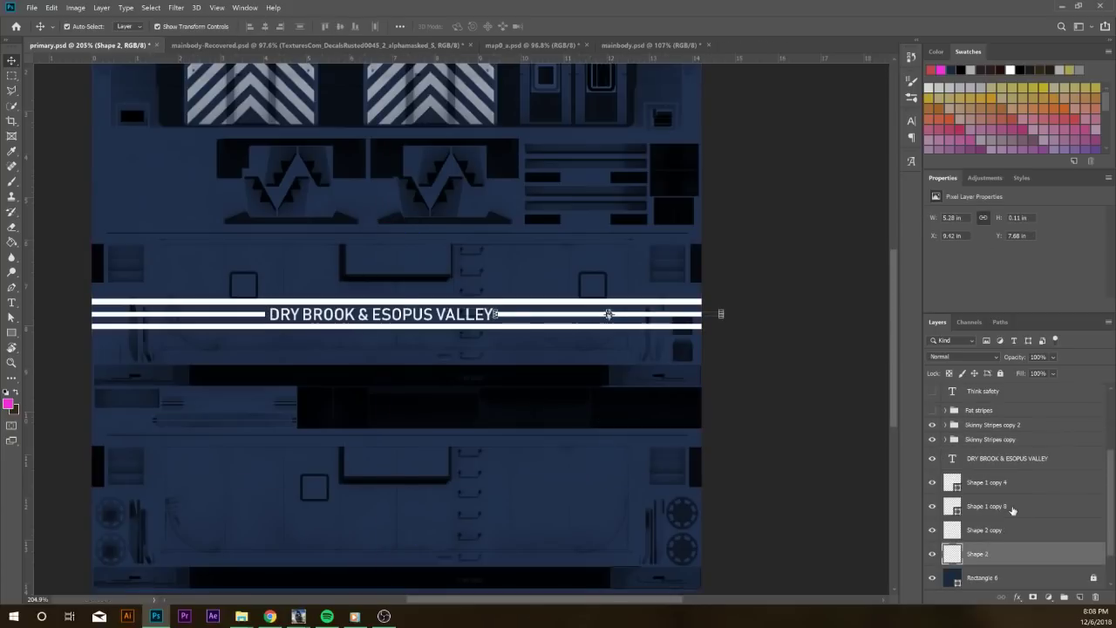
Group the four stripe layers Shape 1 copy 4, Shape 1 copy 8, Shape 2 copy and Shape 2
scroll(1020, 511, down, 2)
shift+click(992, 486)
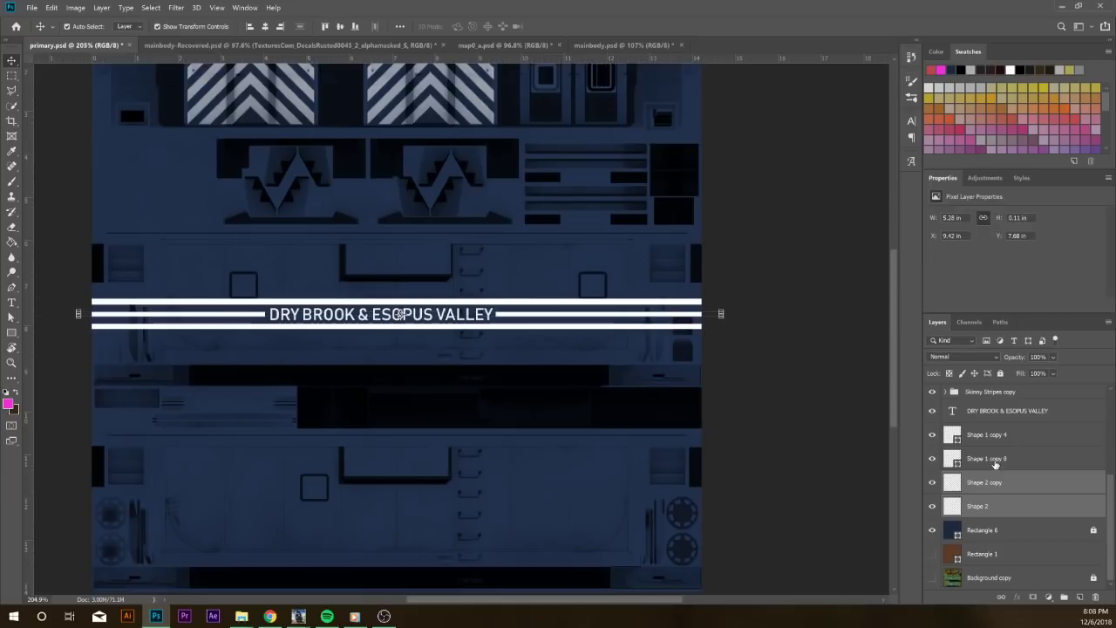
shift+click(984, 458)
shift+click(979, 434)
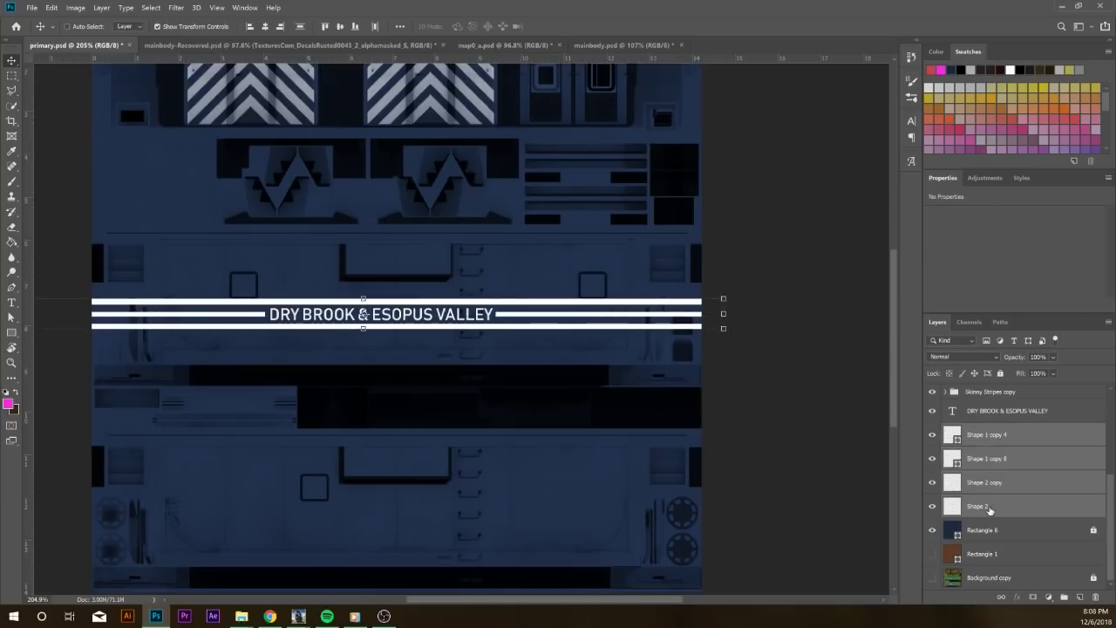
key(ctrl+g)
Duplicate all four stripe layers inside Group 1
click(949, 511)
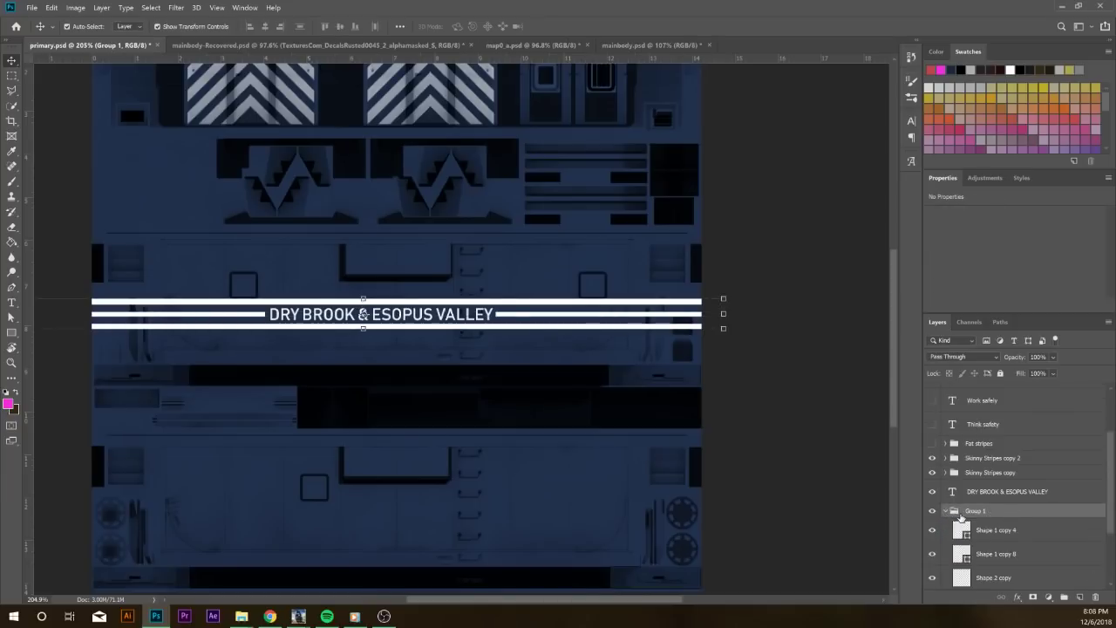
scroll(960, 515, down, 3)
click(1003, 459)
shift+click(992, 530)
drag(992, 530, 1079, 594)
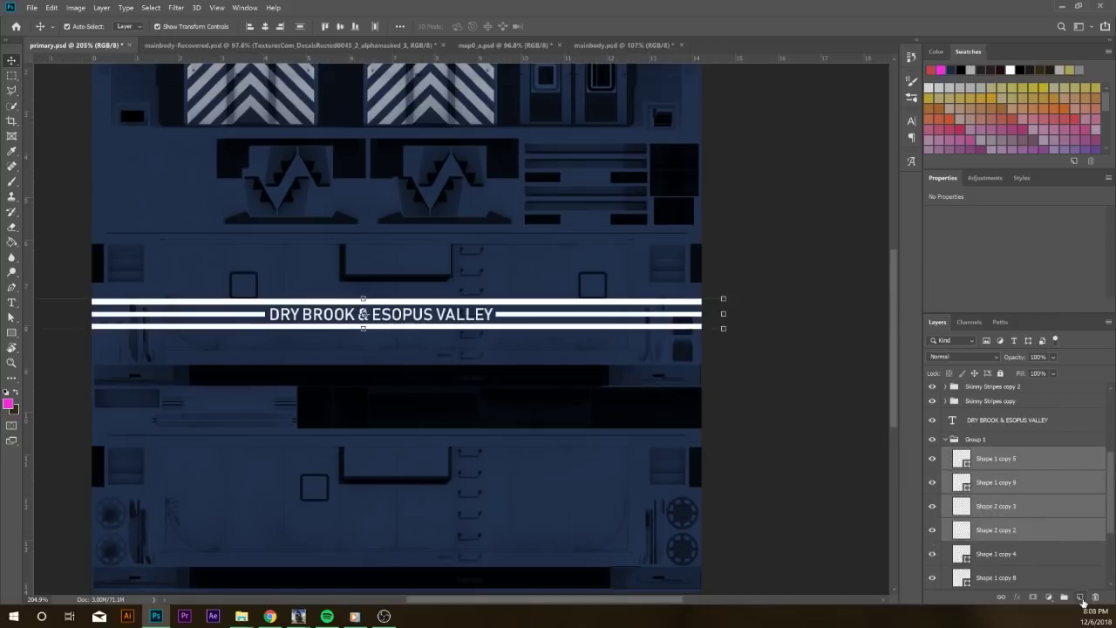
Take the four duplicated stripe layers out of Group 1 and put them in a group of their own above it
scroll(1029, 520, down, 3)
scroll(1009, 481, up, 3)
drag(1009, 481, 996, 433)
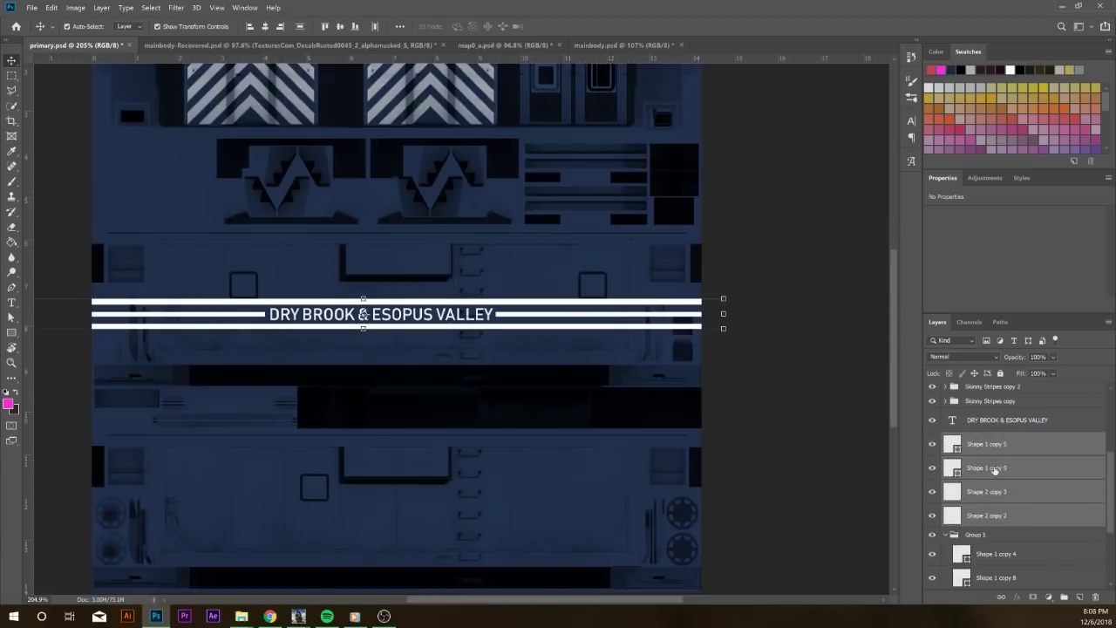
key(ctrl+g)
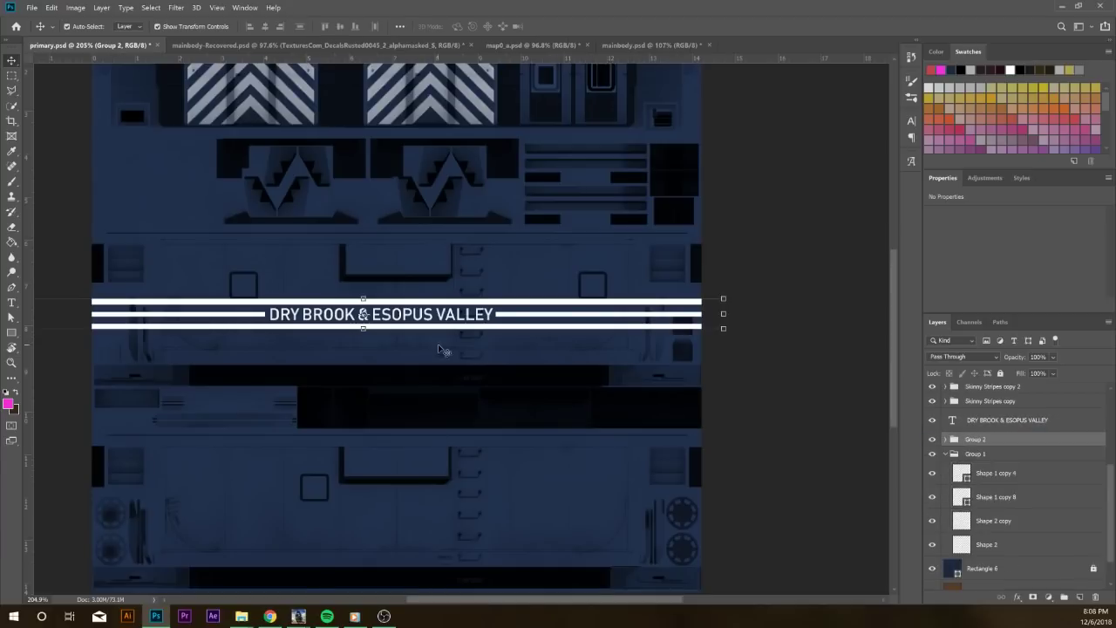
Try to move the duplicated stripes down from the upper caboose side, first as a group, then as individual layers
drag(428, 321, 427, 393)
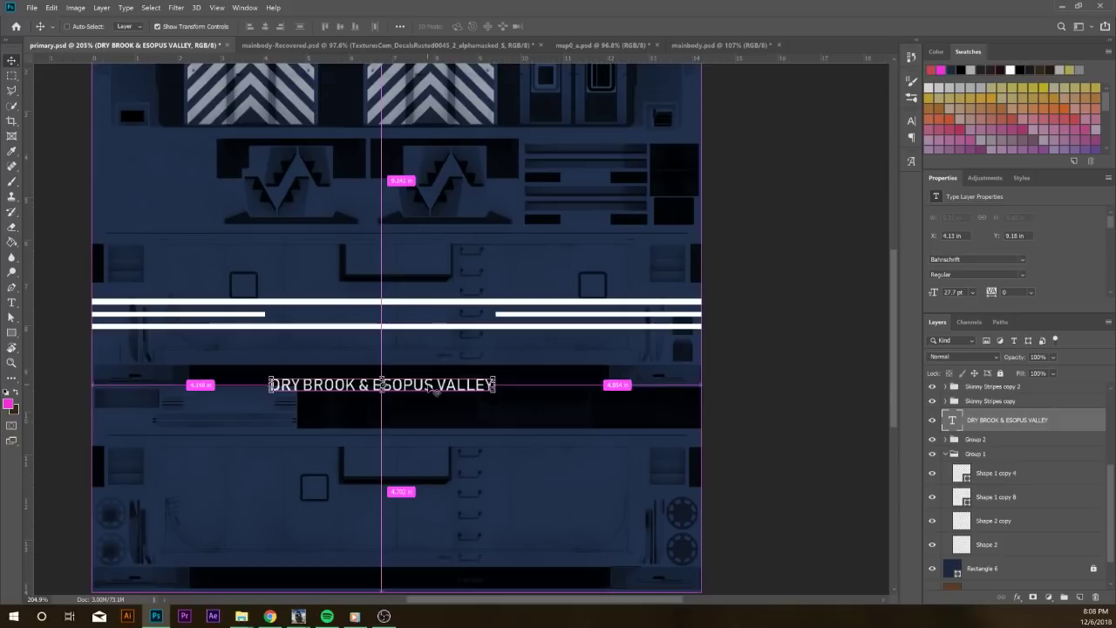
key(ctrl+z)
click(976, 440)
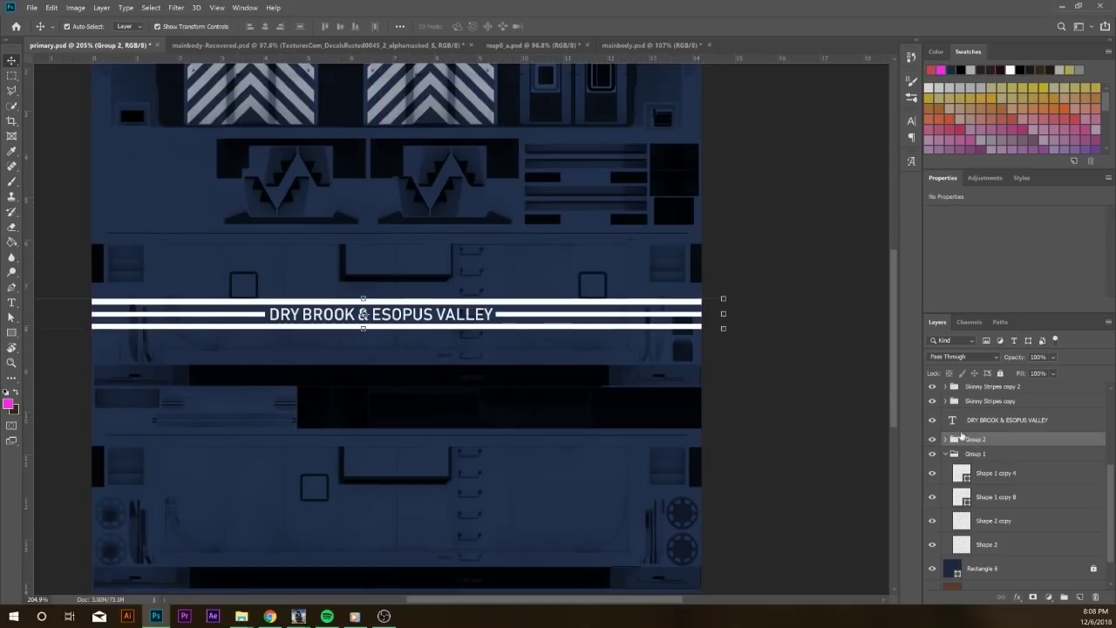
drag(582, 321, 608, 314)
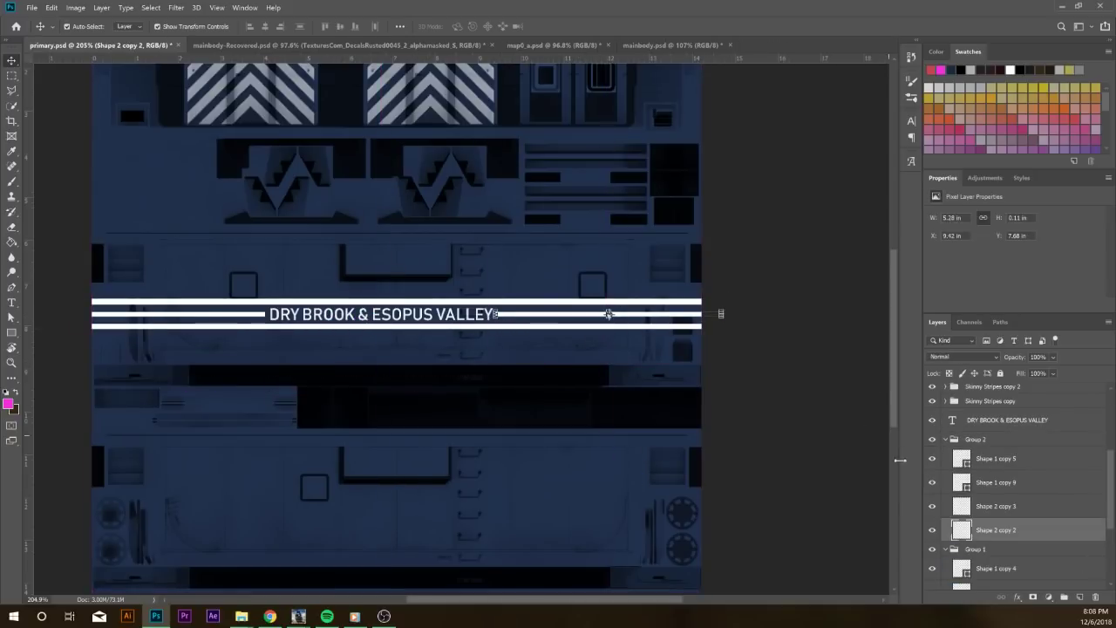
shift+click(995, 468)
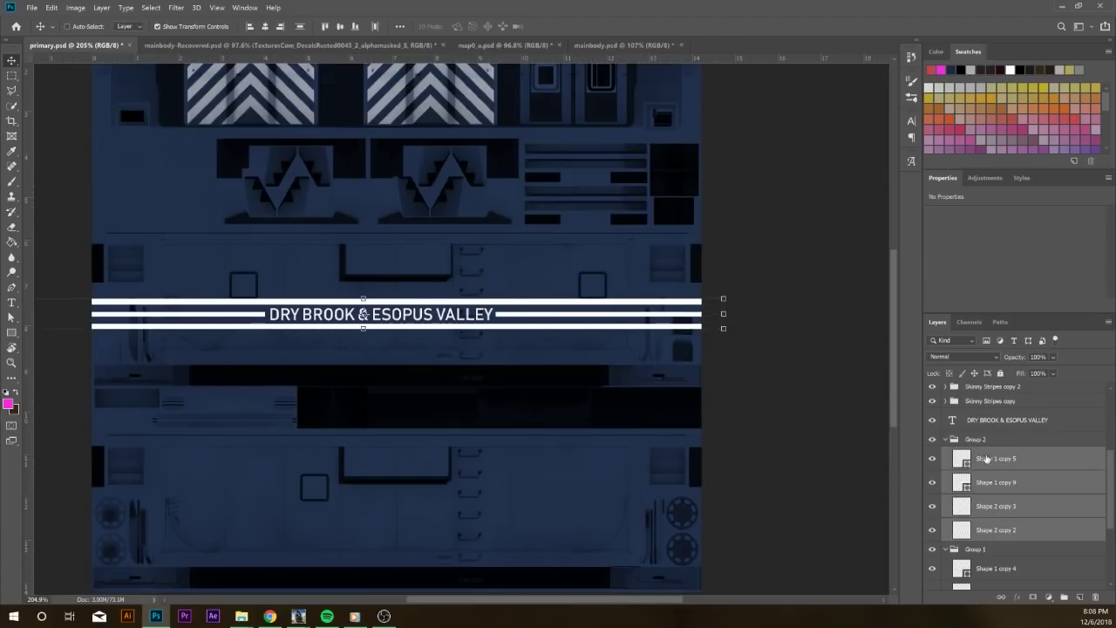
drag(657, 324, 664, 399)
key(ctrl+z)
Put the DRY BROOK & ESOPUS VALLEY text layer into Group 2 with the duplicated stripes
drag(1003, 420, 989, 445)
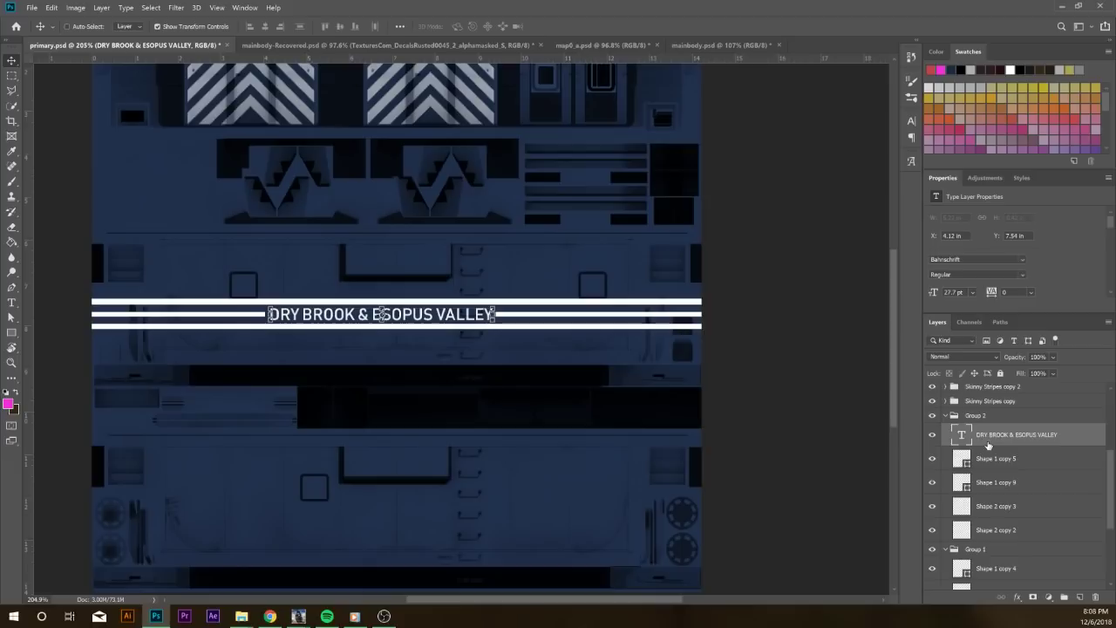
click(995, 416)
drag(475, 317, 479, 460)
key(ctrl+z)
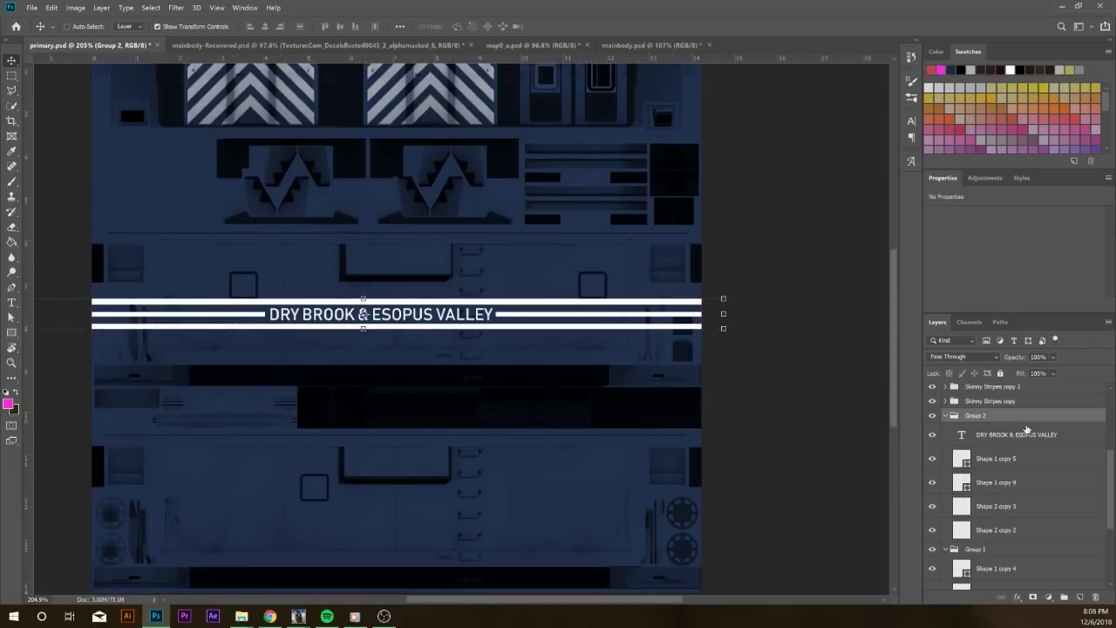
Duplicate the DRY BROOK & ESOPUS VALLEY text layer and place the copy above Group 2, outside the group
drag(1021, 439, 1080, 596)
drag(1009, 440, 998, 410)
click(997, 463)
Move Group 2 with its lettering and stripes down onto the lower caboose side and shift it to the right
click(997, 441)
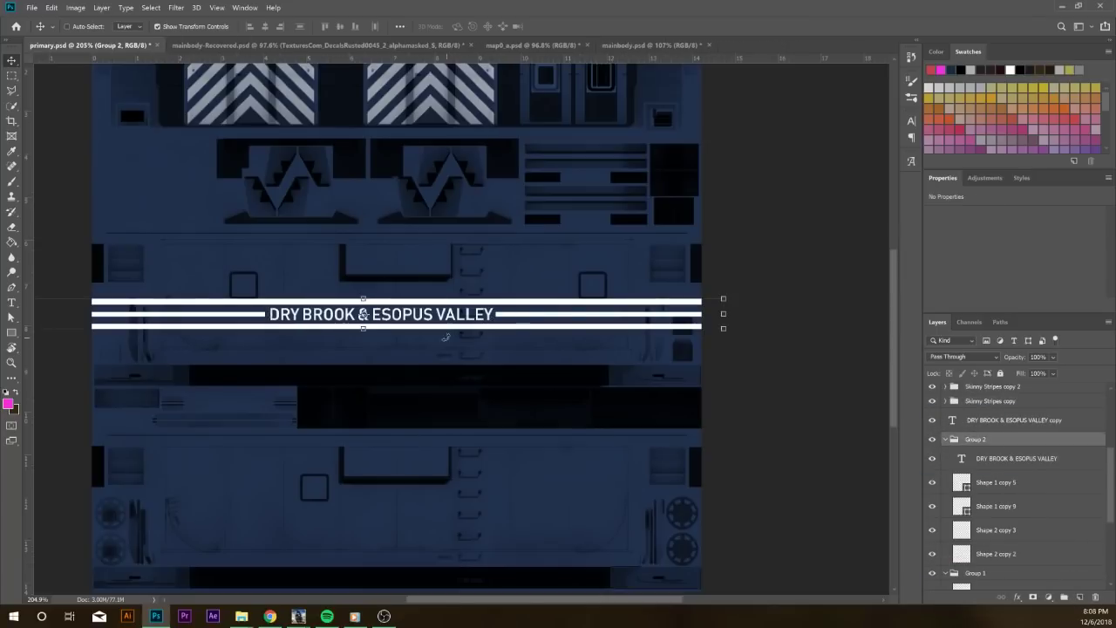
drag(444, 322, 460, 526)
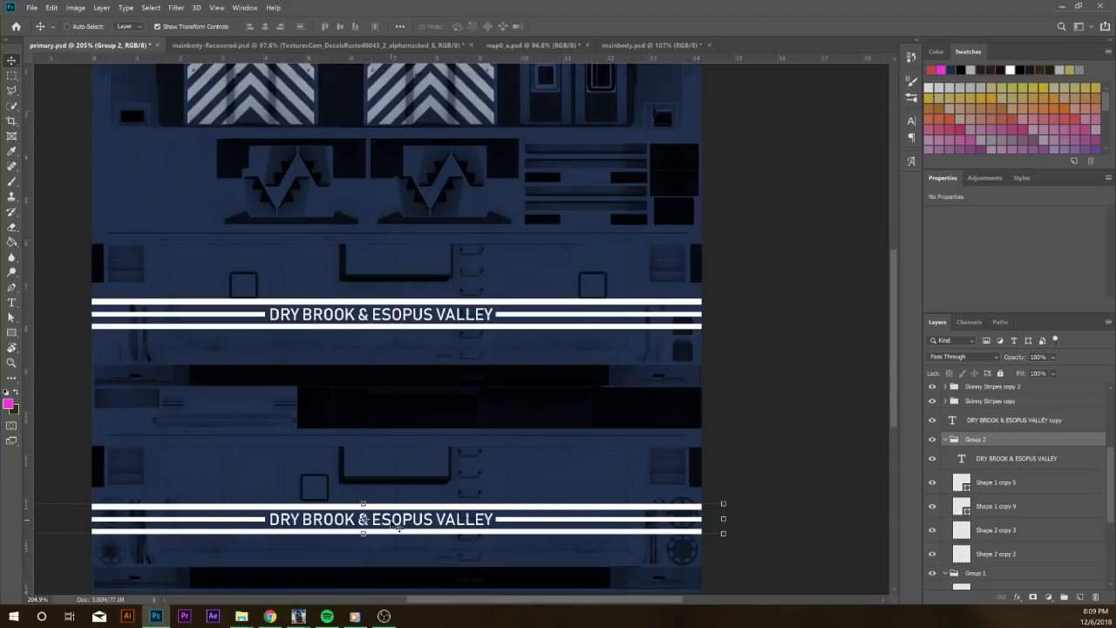
drag(388, 522, 425, 522)
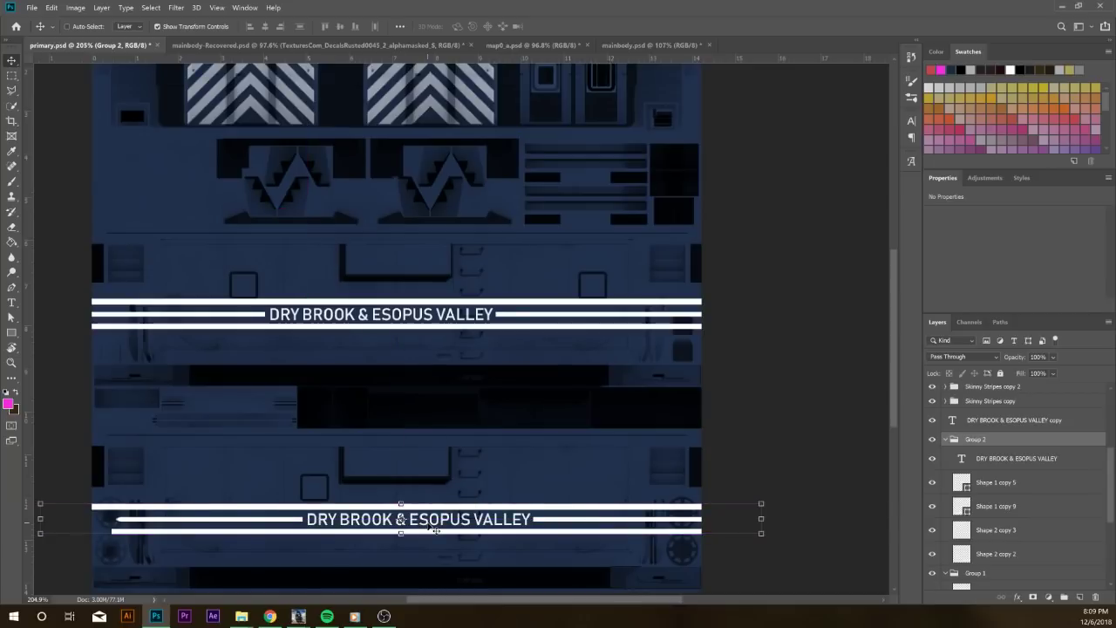
Nudge Group 2 left until its middle stripe meets the lower caboose side's left edge, and shift it slightly down
key(Left)
key(Left)
key(Left)
key(Left)
key(Left)
key(Left)
key(Left)
key(Left)
key(Left)
key(Left)
key(Left)
key(Left)
key(Left)
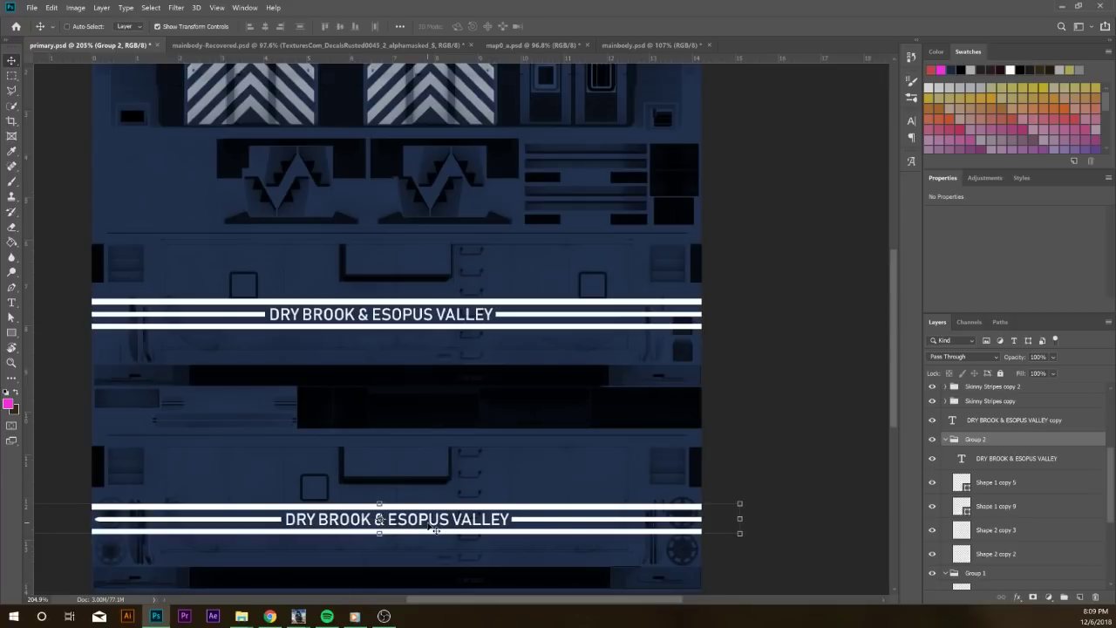
key(Left)
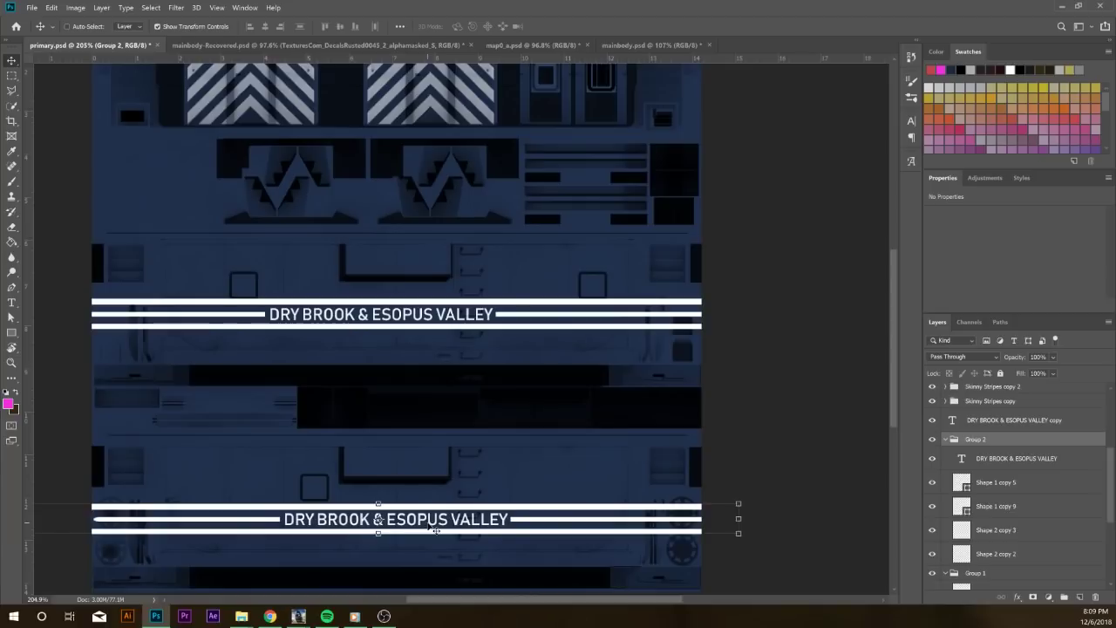
key(Left)
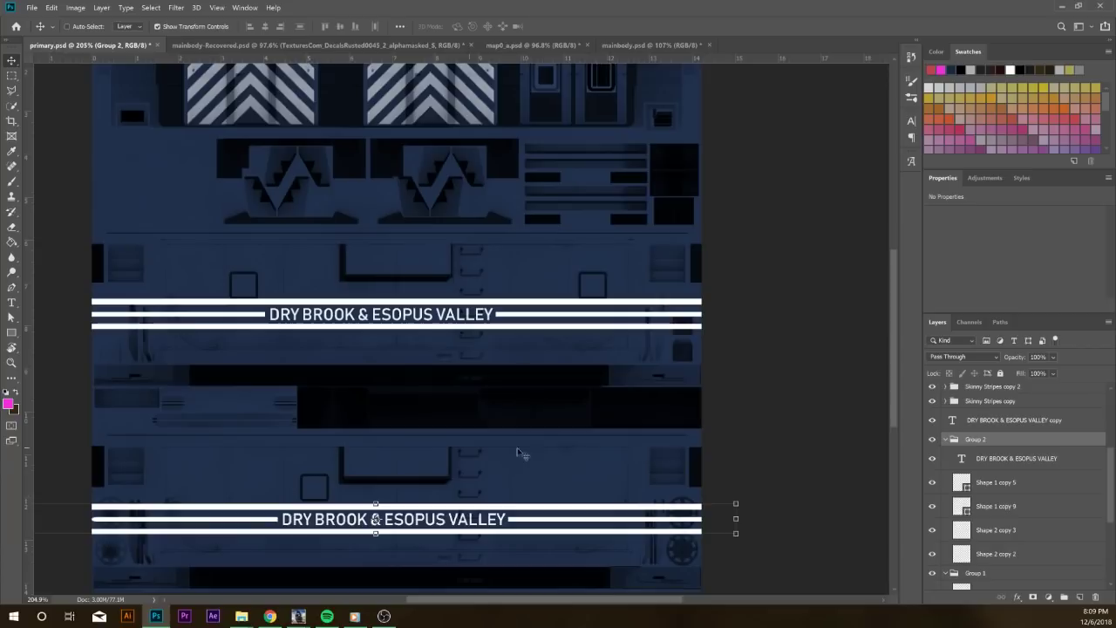
key(Down)
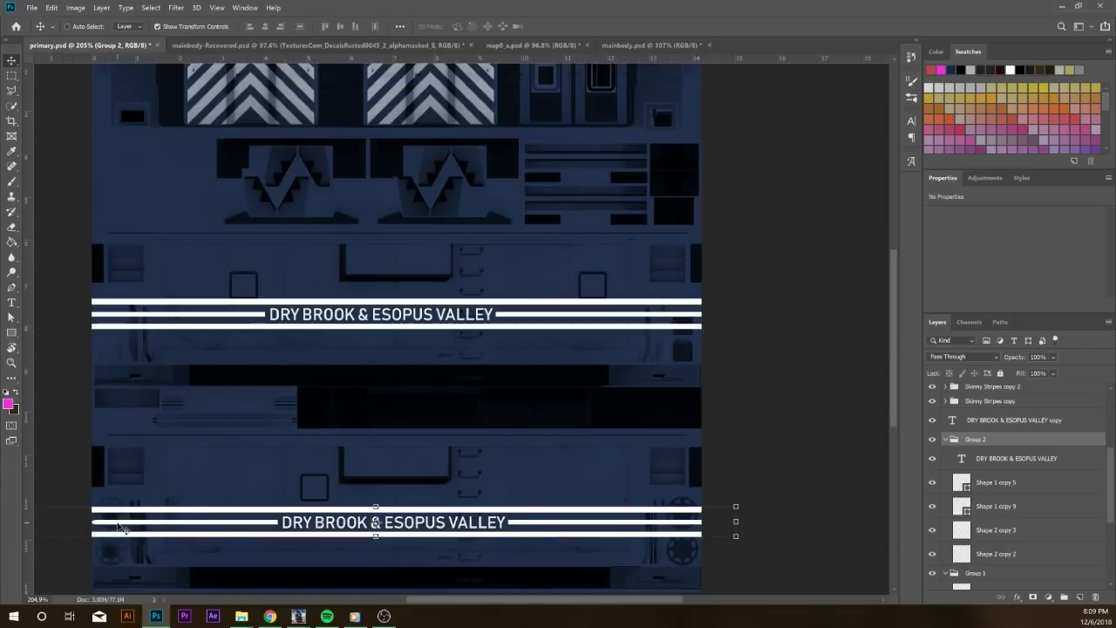
key(ctrl+z)
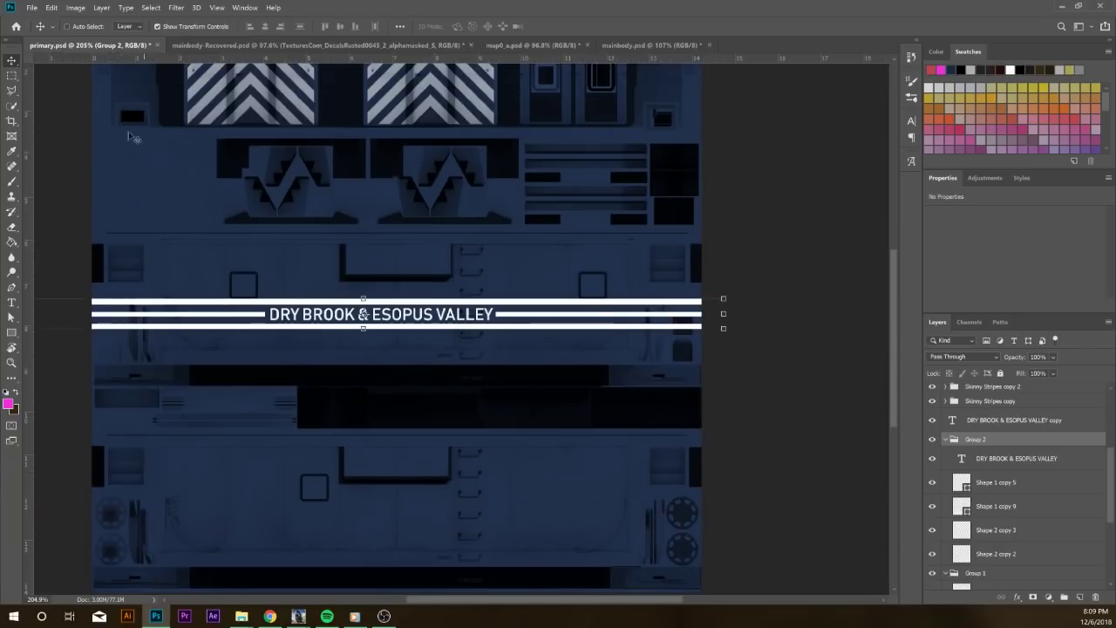
click(51, 8)
click(65, 37)
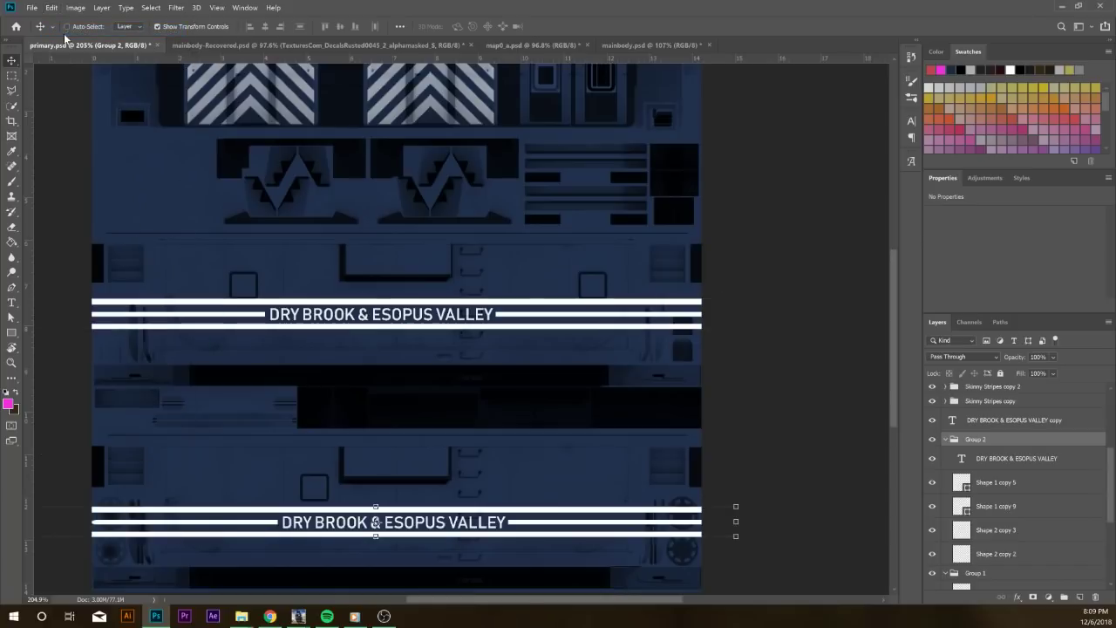
Stretch Group 2's left middle stripe, Shape 2 copy 3, outward past the left edge of the texture
click(977, 458)
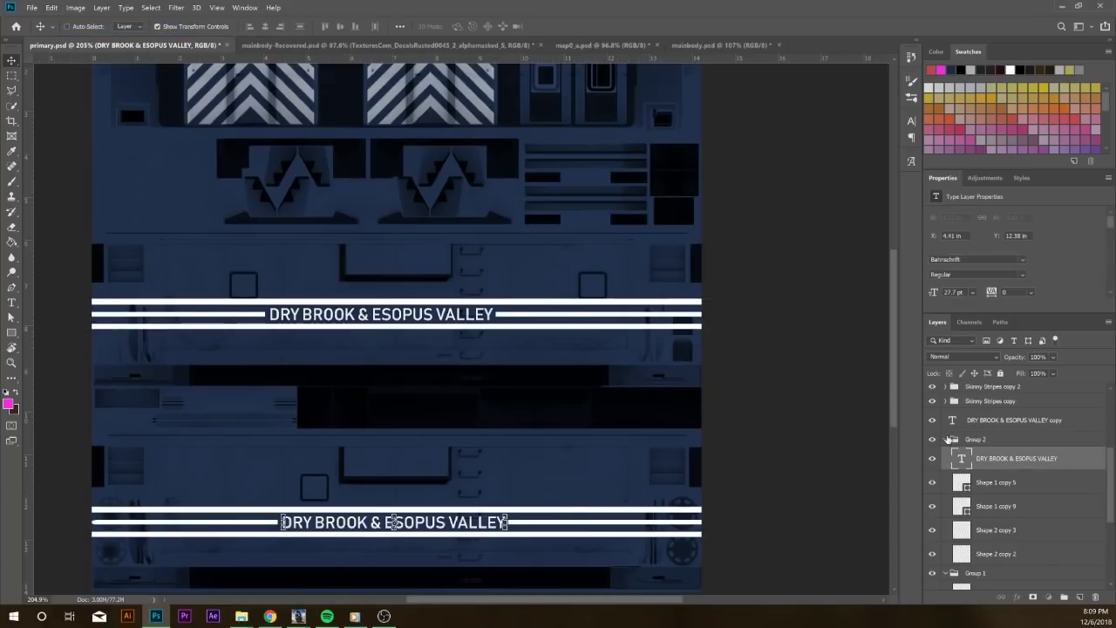
click(946, 439)
click(998, 476)
click(946, 440)
click(990, 464)
click(990, 481)
click(988, 508)
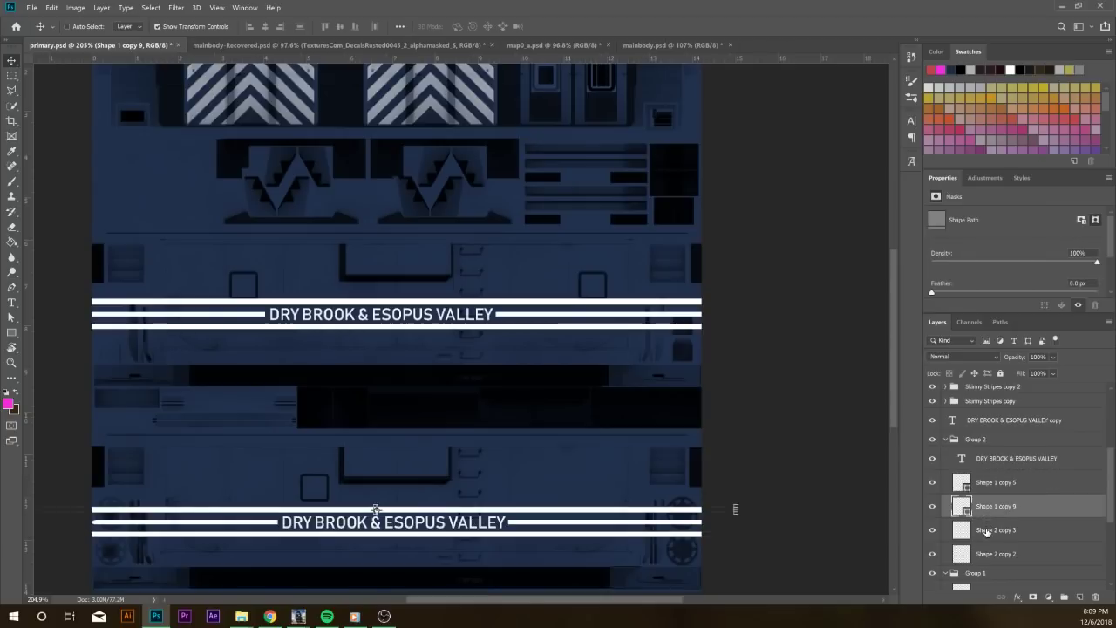
click(988, 532)
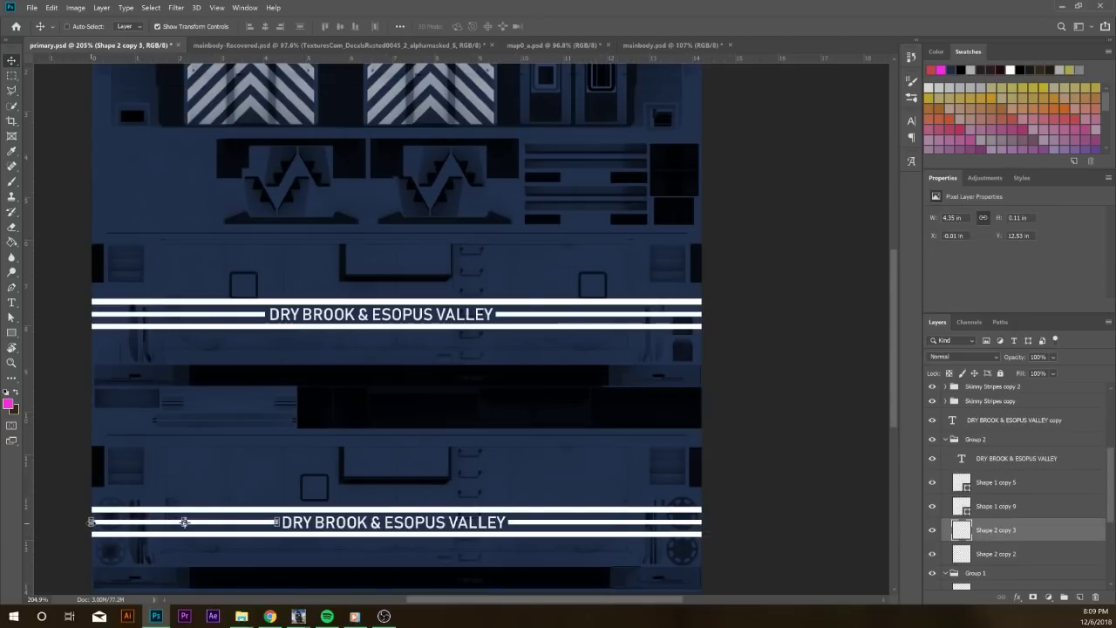
drag(90, 521, 78, 522)
Collapse Group 2 and put the DRY BROOK & ESOPUS VALLEY copy text layer into Group 1 with the upper stripes
click(1016, 420)
scroll(986, 436, down, 1)
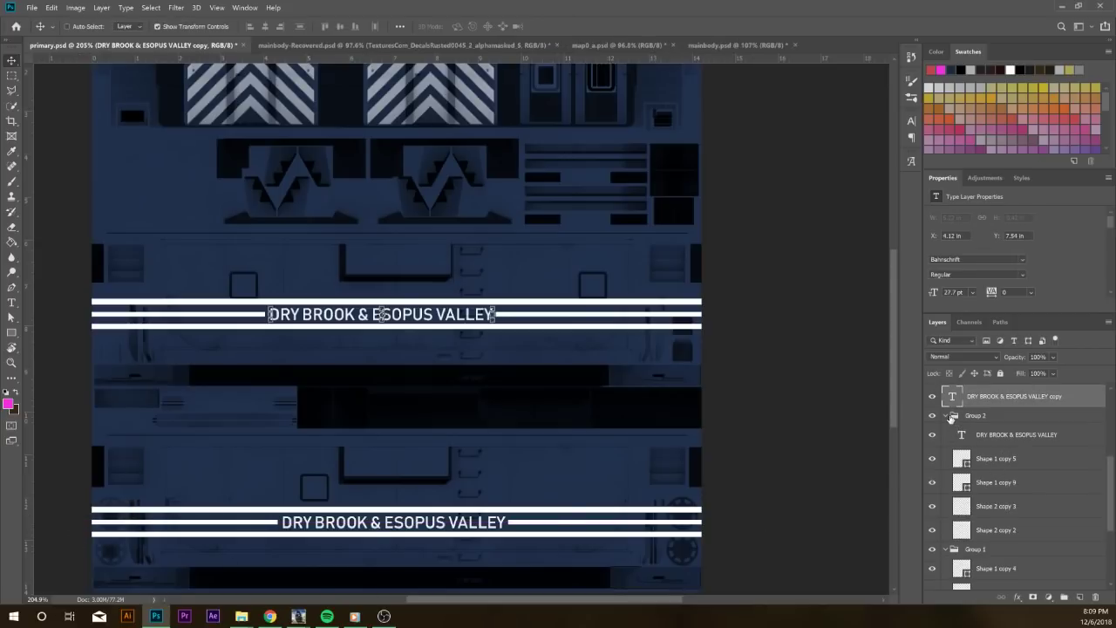
click(968, 416)
click(950, 418)
click(976, 436)
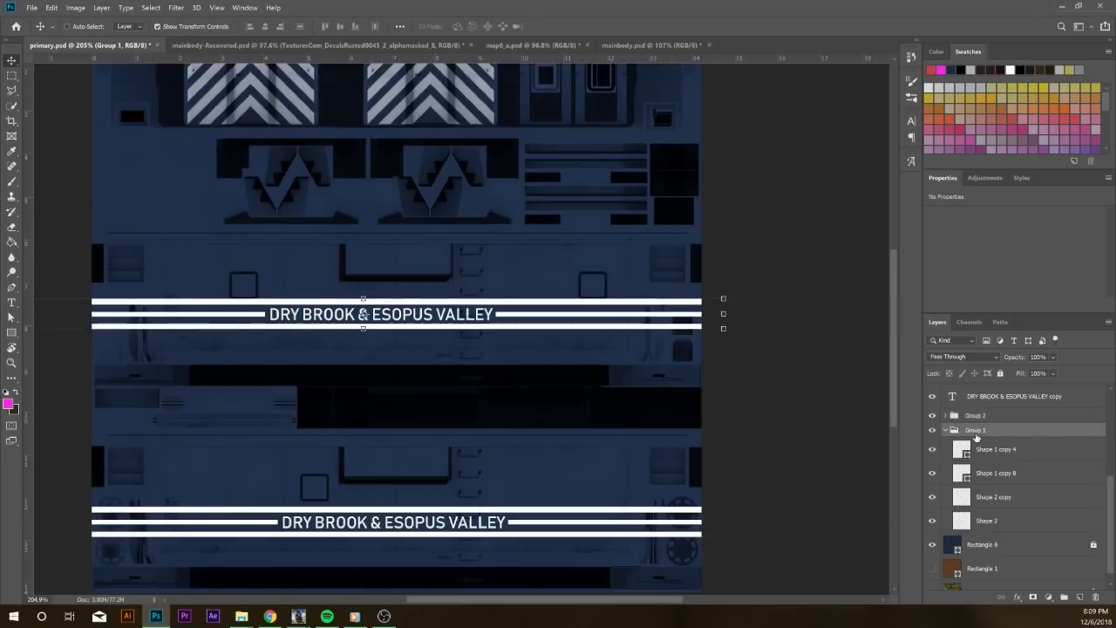
scroll(981, 440, up, 1)
drag(992, 423, 983, 458)
click(975, 432)
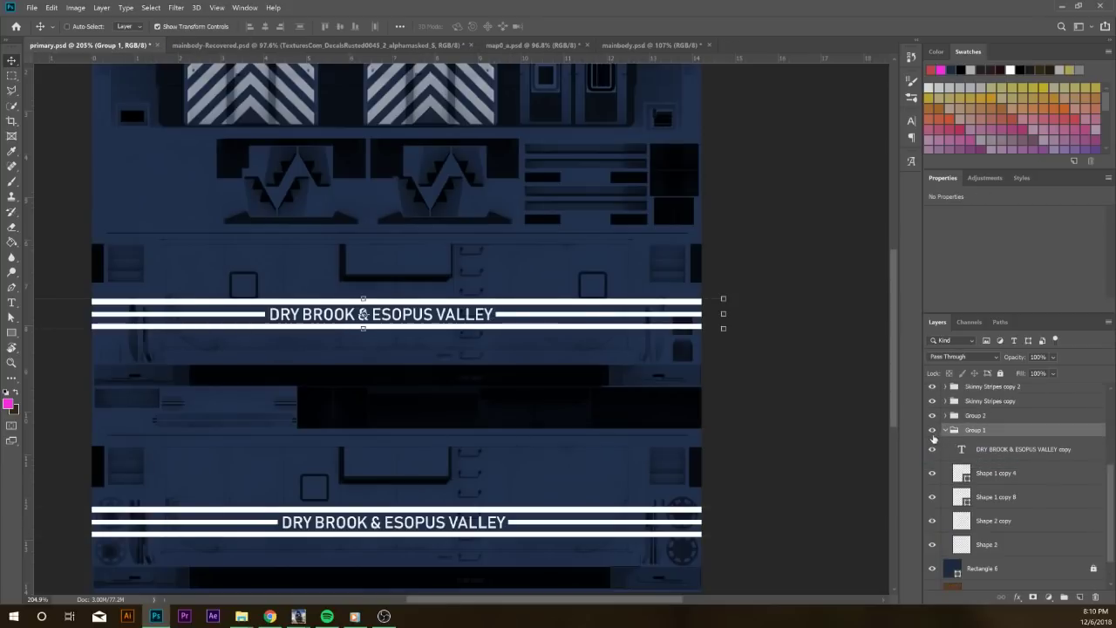
Nudge Group 1 to the right so its lettering is roughly centred on the upper caboose side
key(Right)
key(Right)
key(Right)
key(Right)
key(Right)
key(Right)
key(Right)
key(Right)
key(Right)
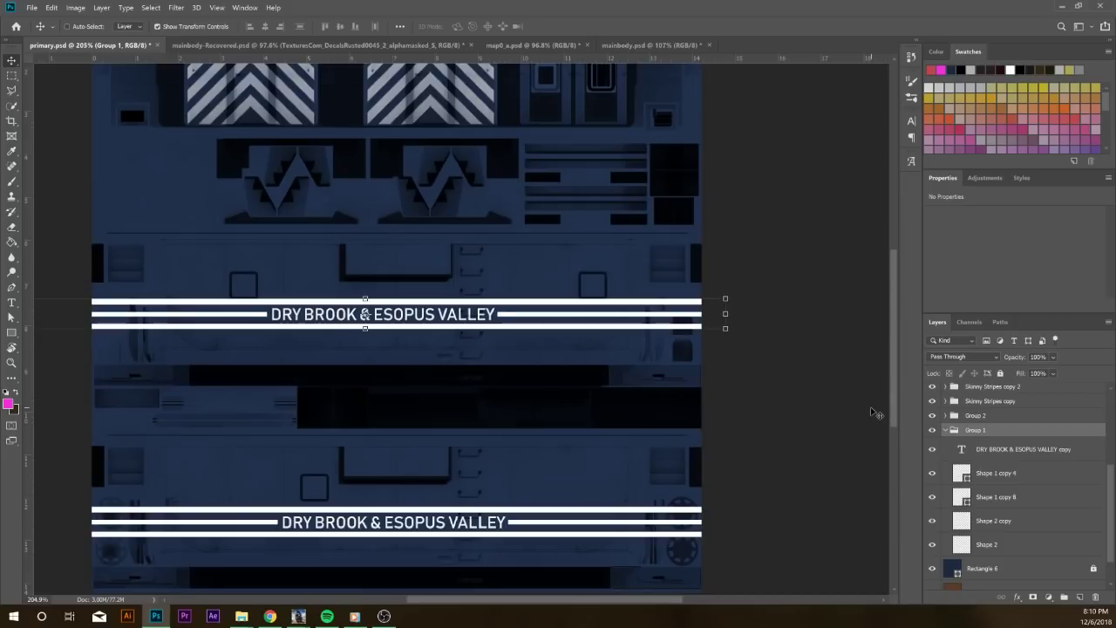
key(Right)
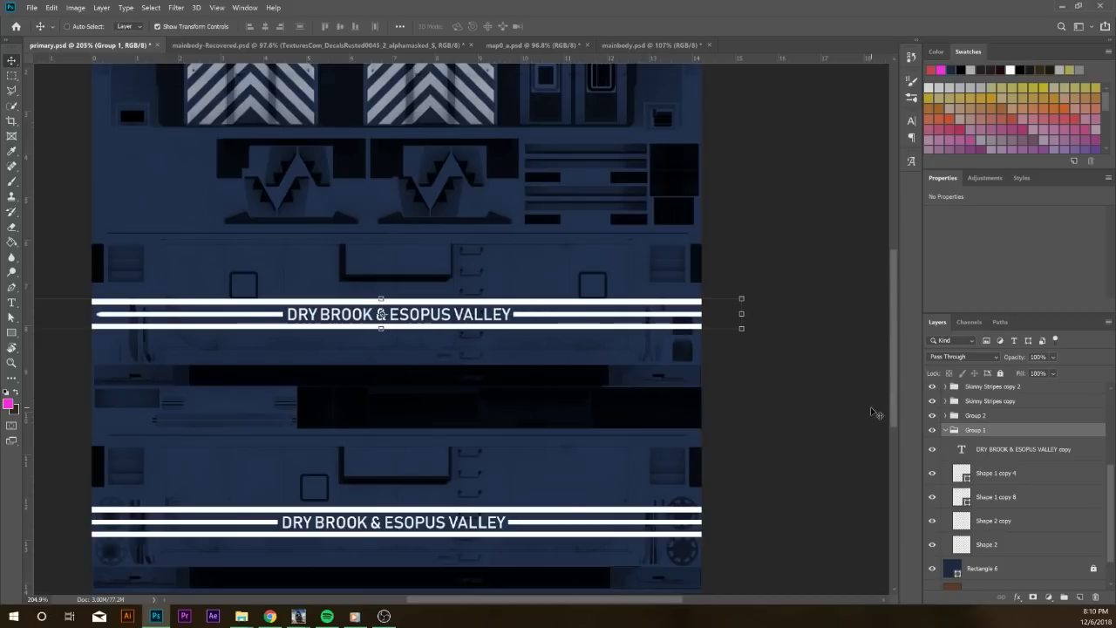
key(Right)
key(Left)
key(Right)
key(Left)
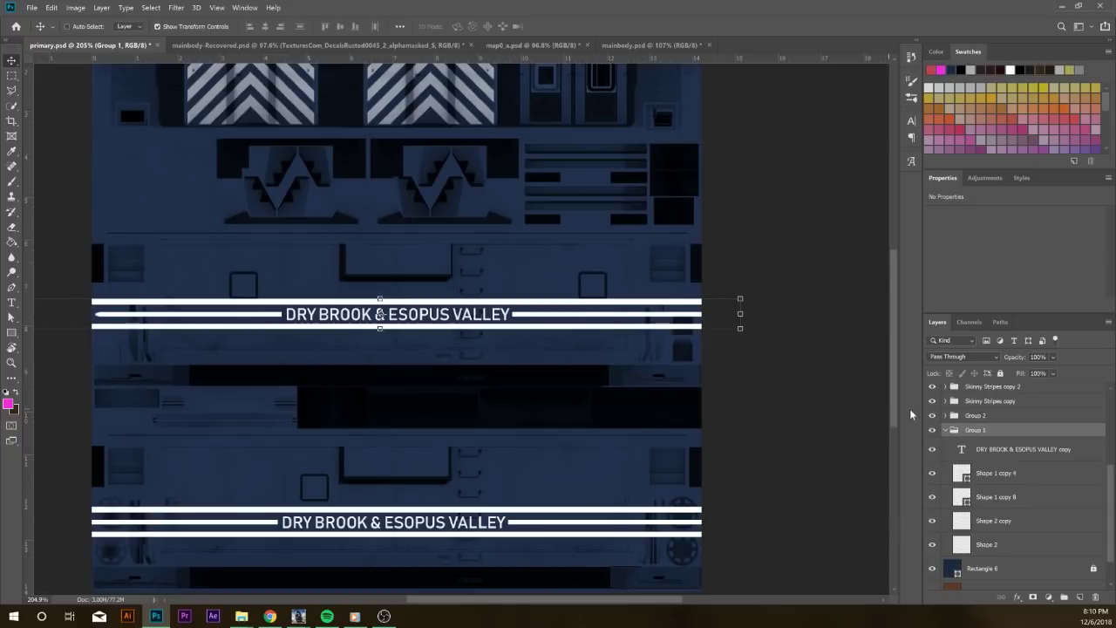
Switch to File Explorer and copy the full path of the caboose's mesh_body folder
click(297, 564)
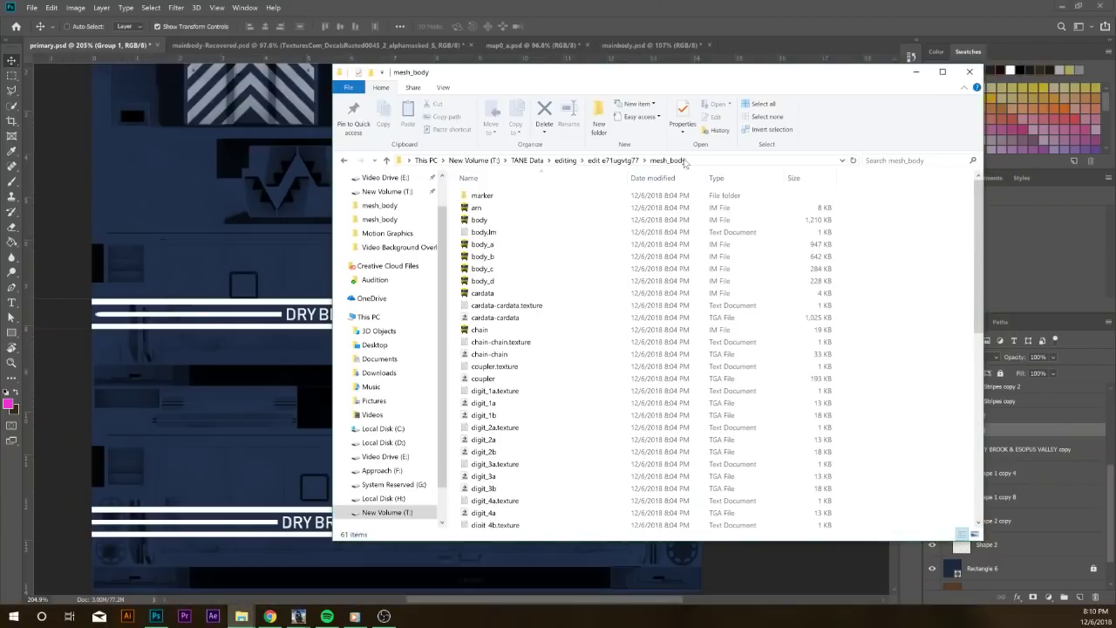
click(712, 161)
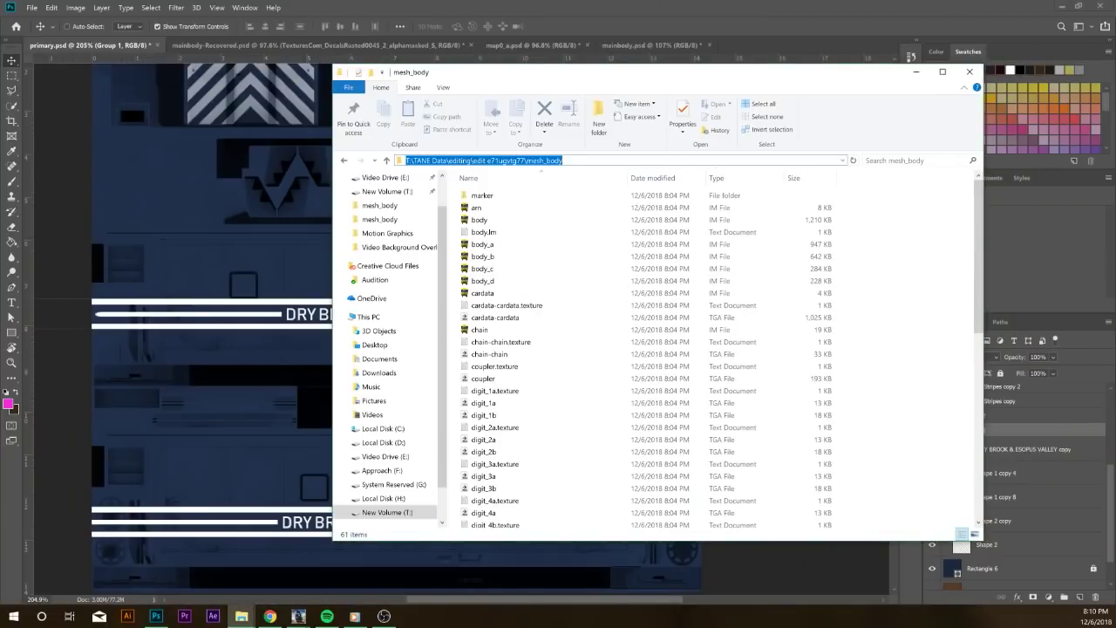
key(BackSpace)
key(ctrl+z)
key(End)
key(ctrl+a)
key(ctrl+c)
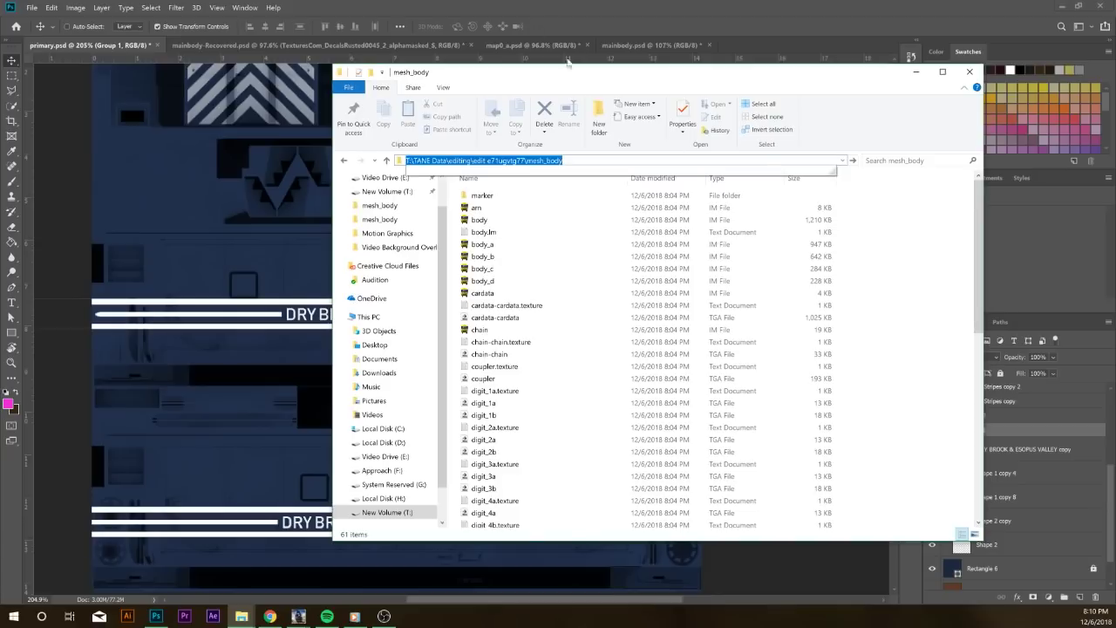
Save the Photoshop texture as the Targa file primary in the copied mesh_body folder path, replacing the existing file
click(524, 9)
key(ctrl+shift+s)
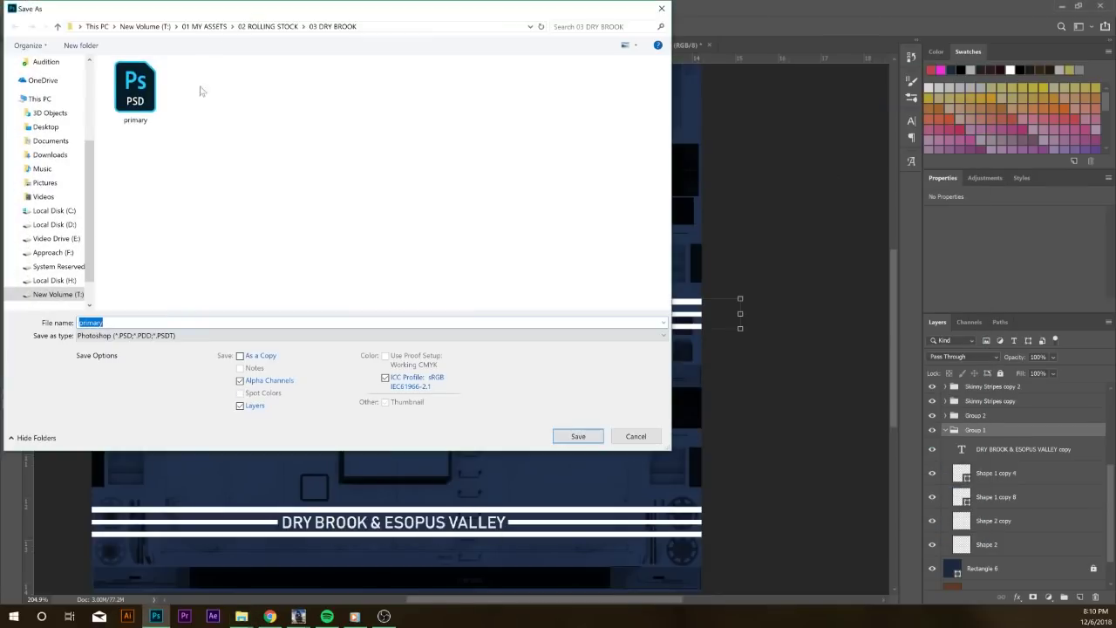
click(375, 28)
key(ctrl+v)
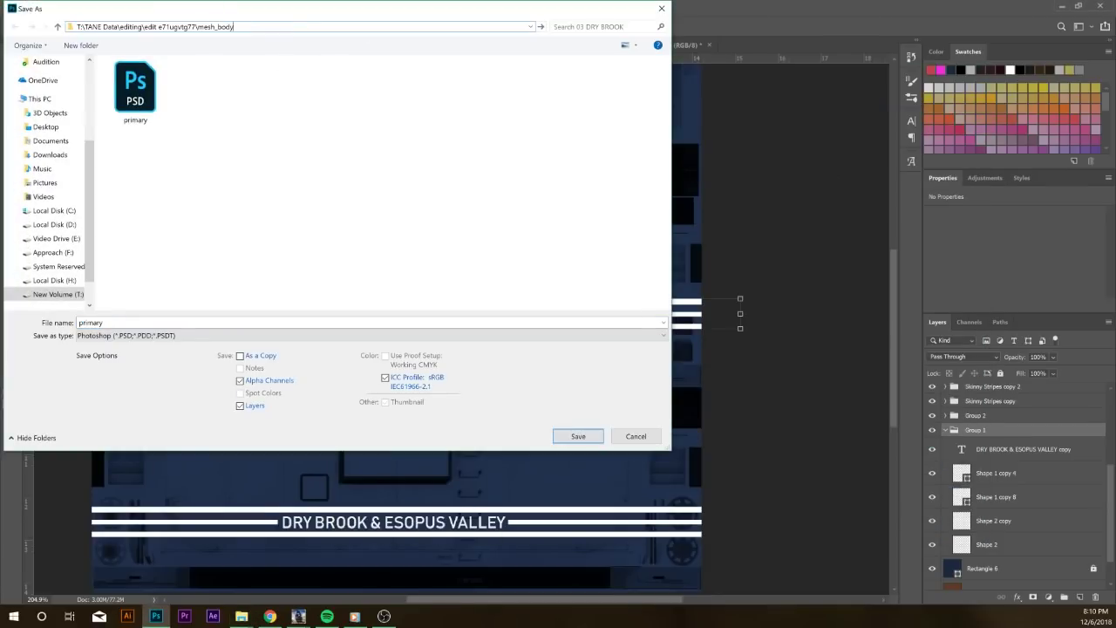
key(Return)
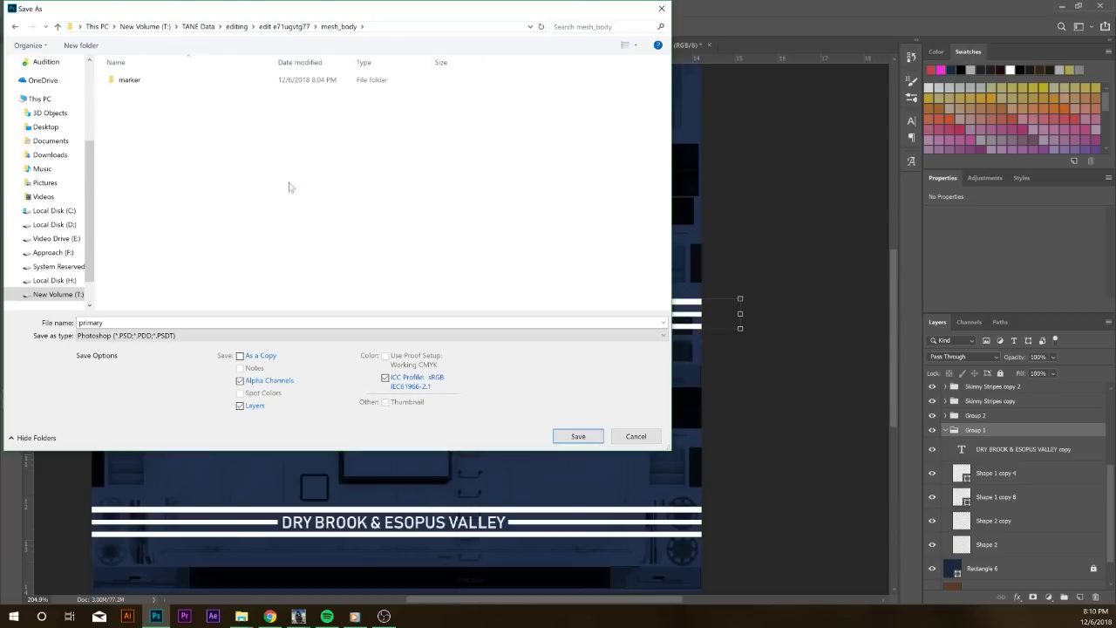
click(283, 335)
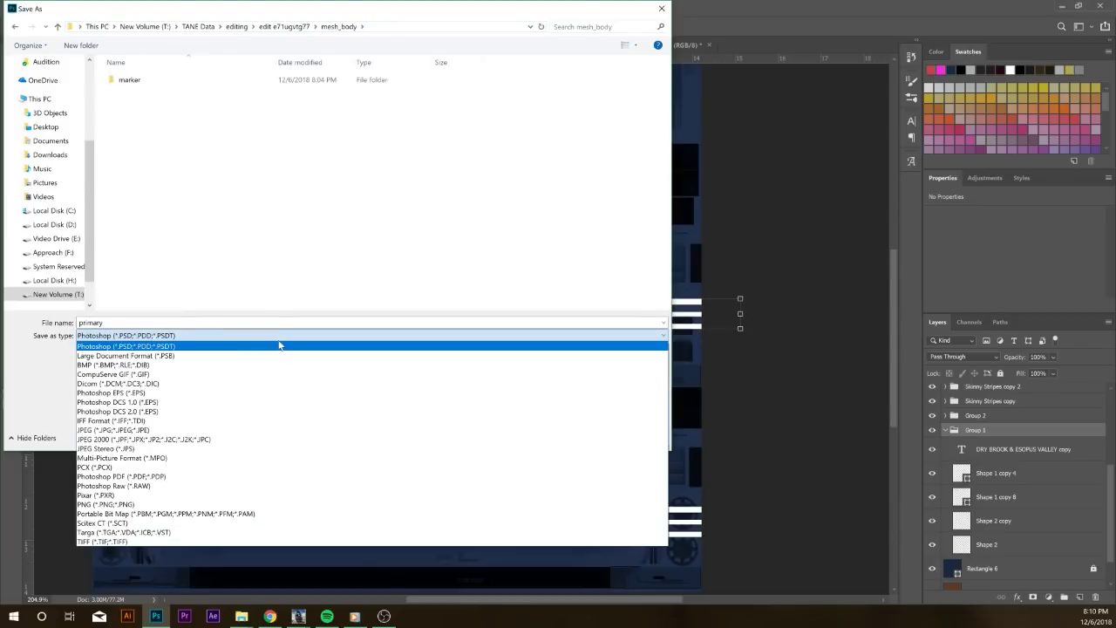
click(160, 538)
click(578, 436)
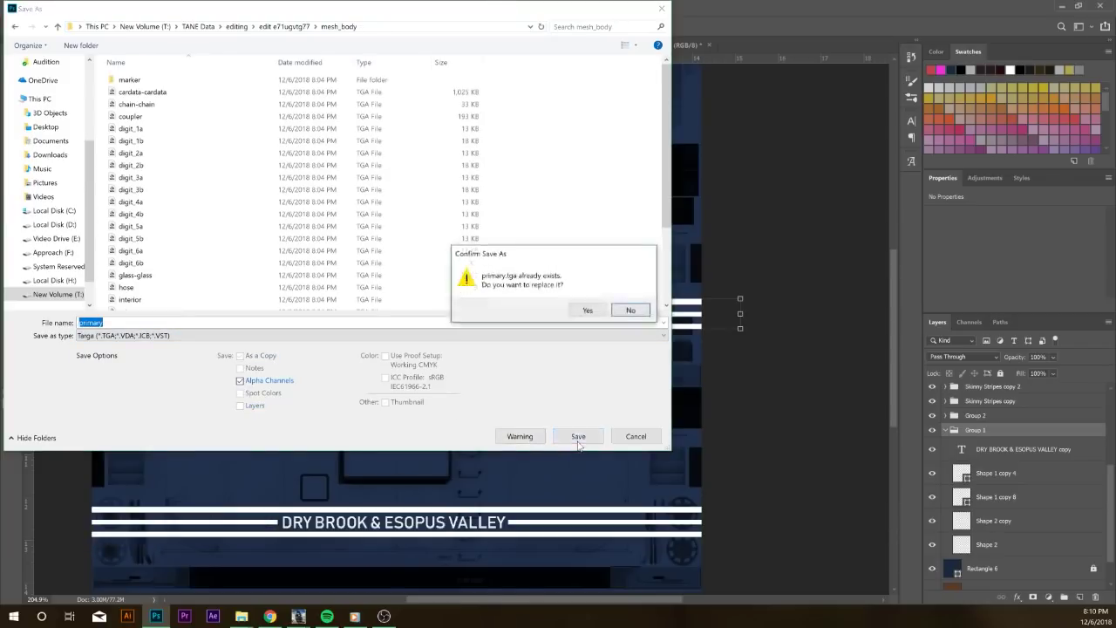
click(589, 311)
click(601, 311)
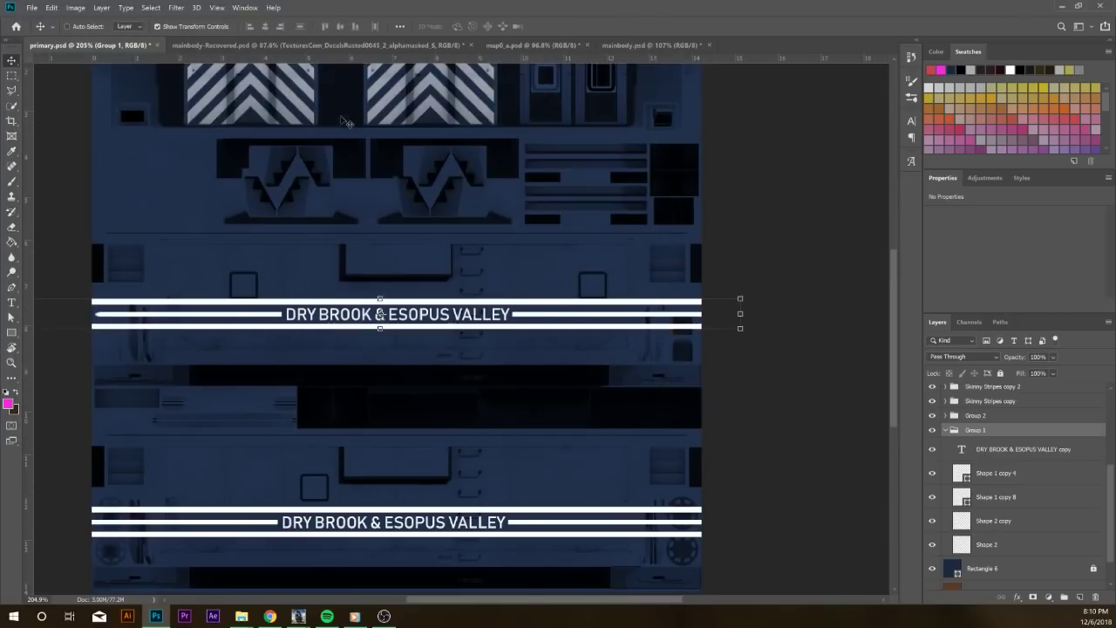
Open the body mesh from the mesh_body folder in the mesh viewer and examine the stripes and lettering on the caboose side
mouse_move(249, 618)
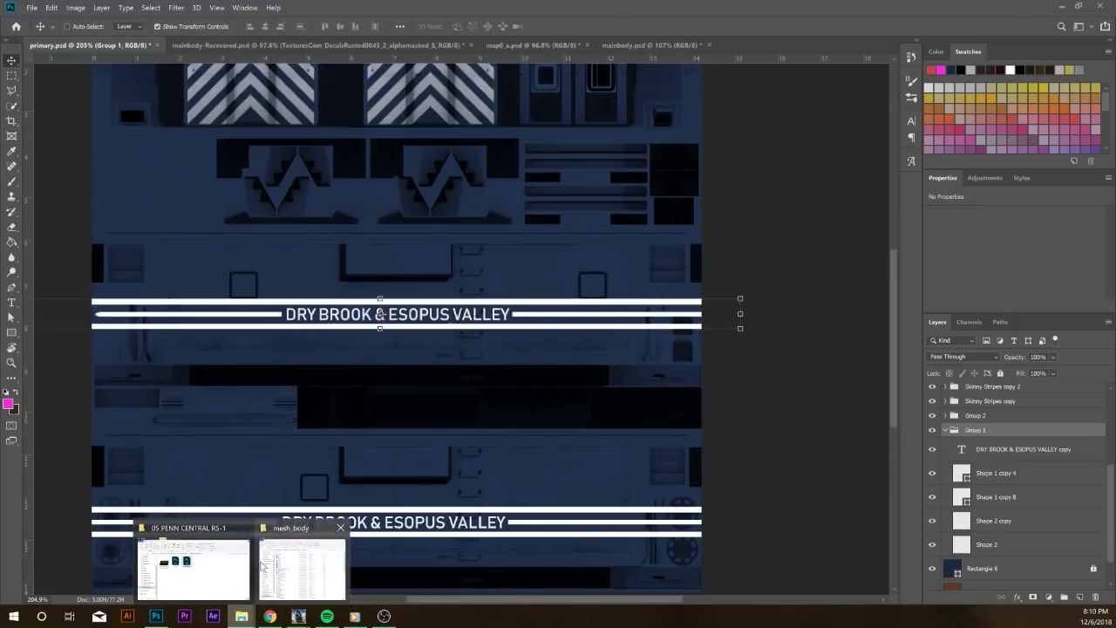
click(261, 565)
double_click(488, 235)
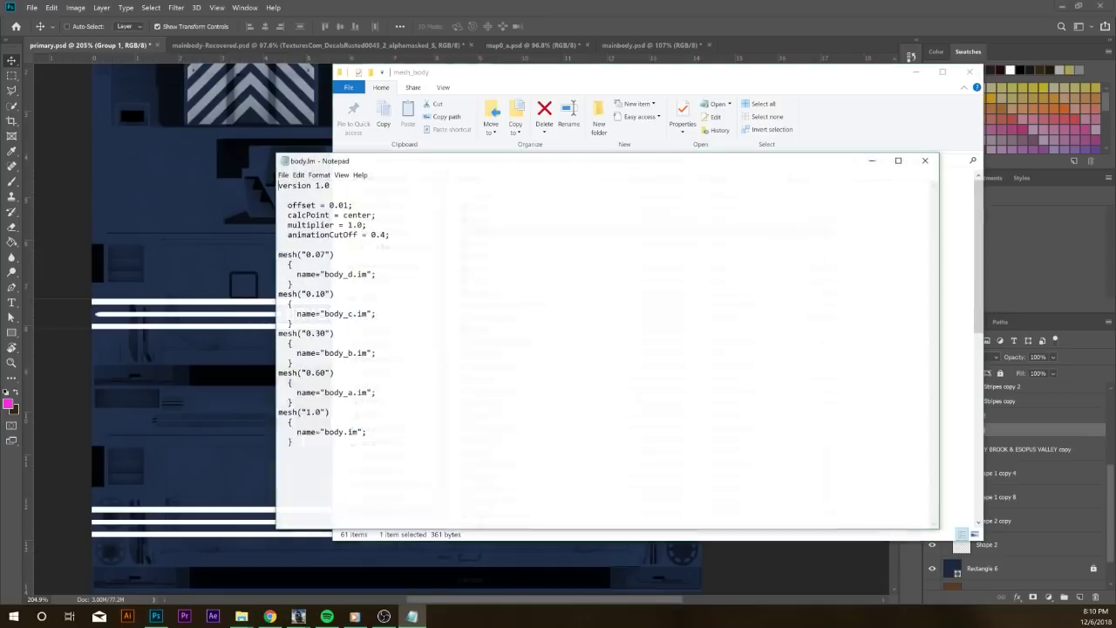
click(925, 160)
double_click(490, 220)
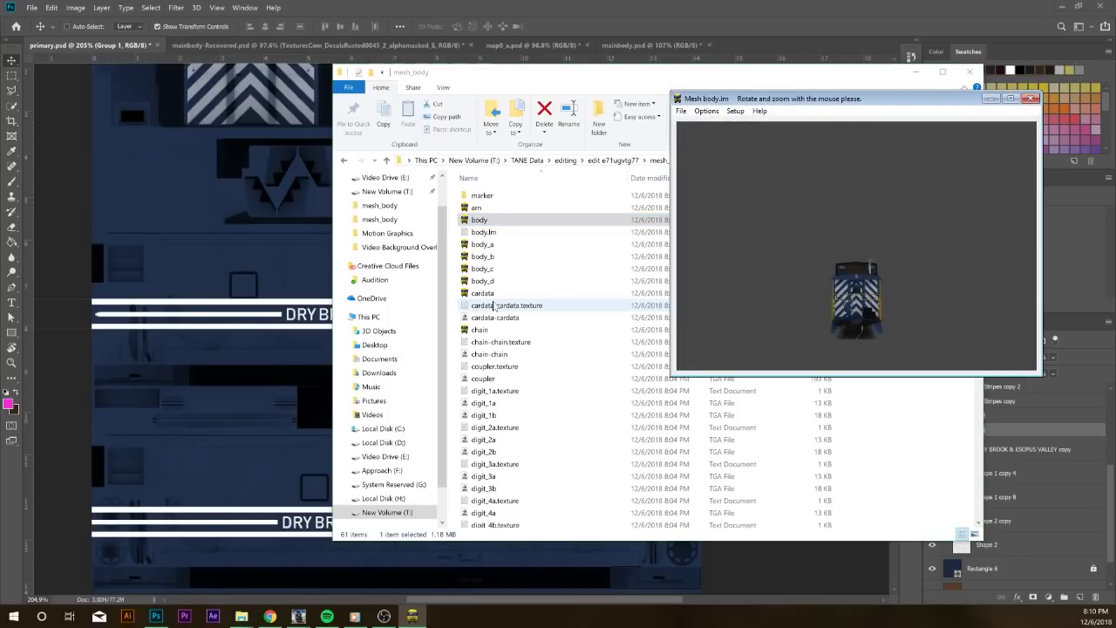
drag(856, 313, 957, 323)
drag(867, 98, 609, 105)
scroll(589, 316, up, 5)
mouse_move(645, 287)
mouse_down()
mouse_move(617, 289)
mouse_move(670, 292)
mouse_move(646, 289)
mouse_up()
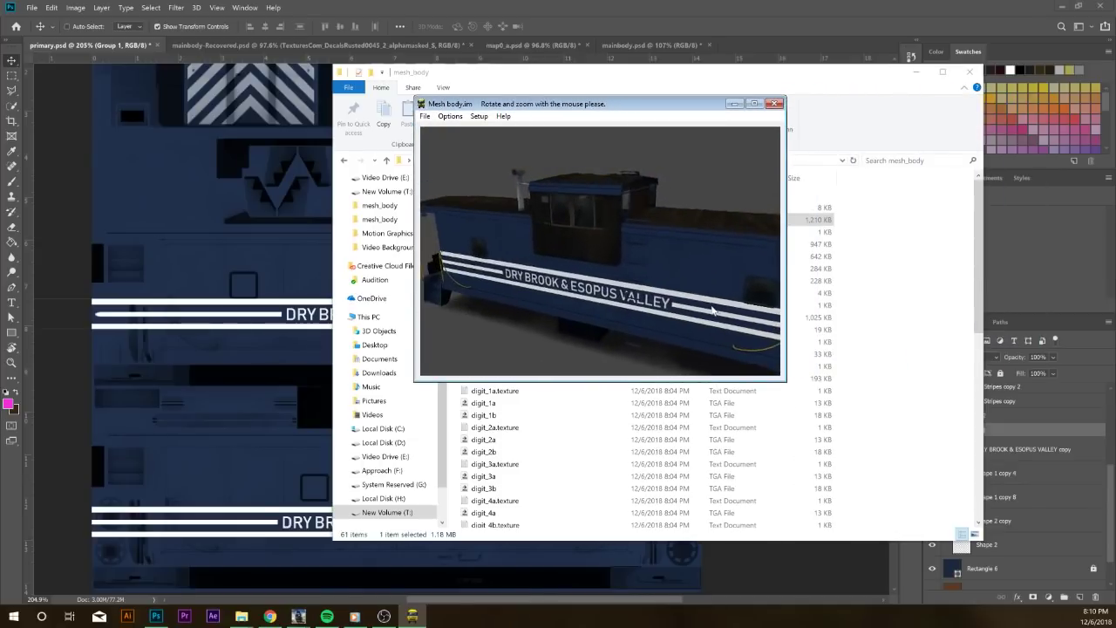
click(774, 103)
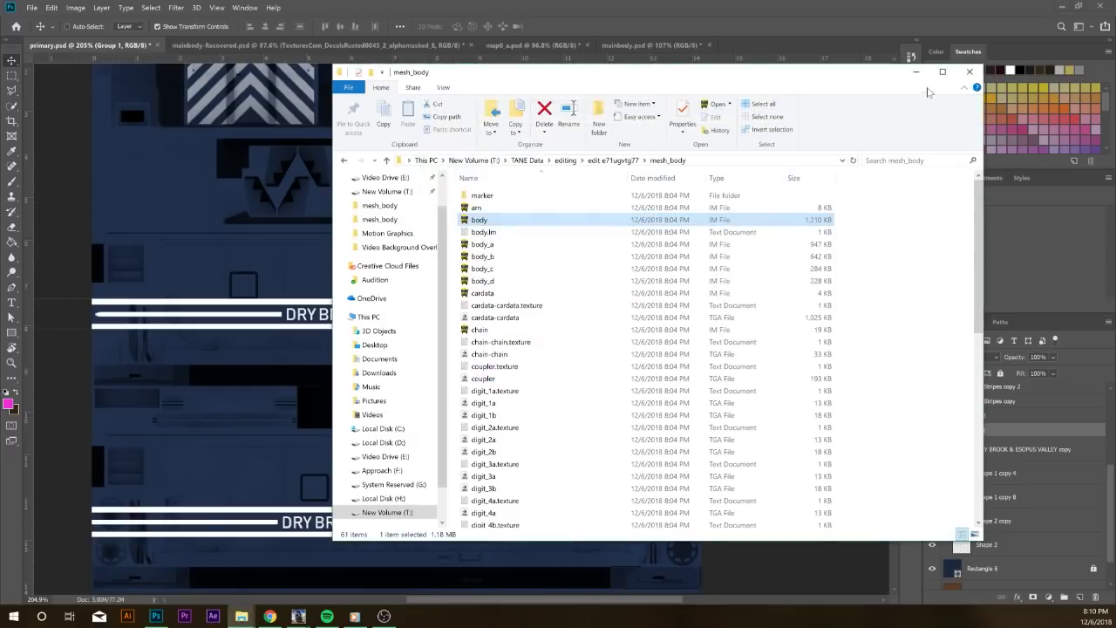
click(968, 72)
Submit the edits of the DBEV CE-11 Caboose asset in Content Manager and dismiss the task report
mouse_move(299, 615)
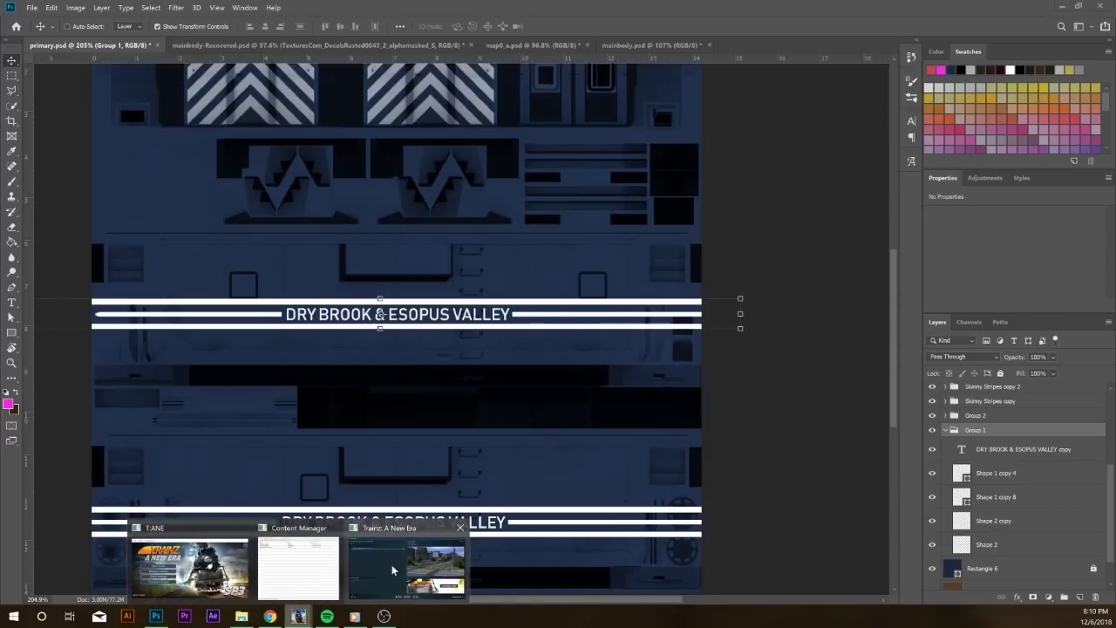
click(394, 571)
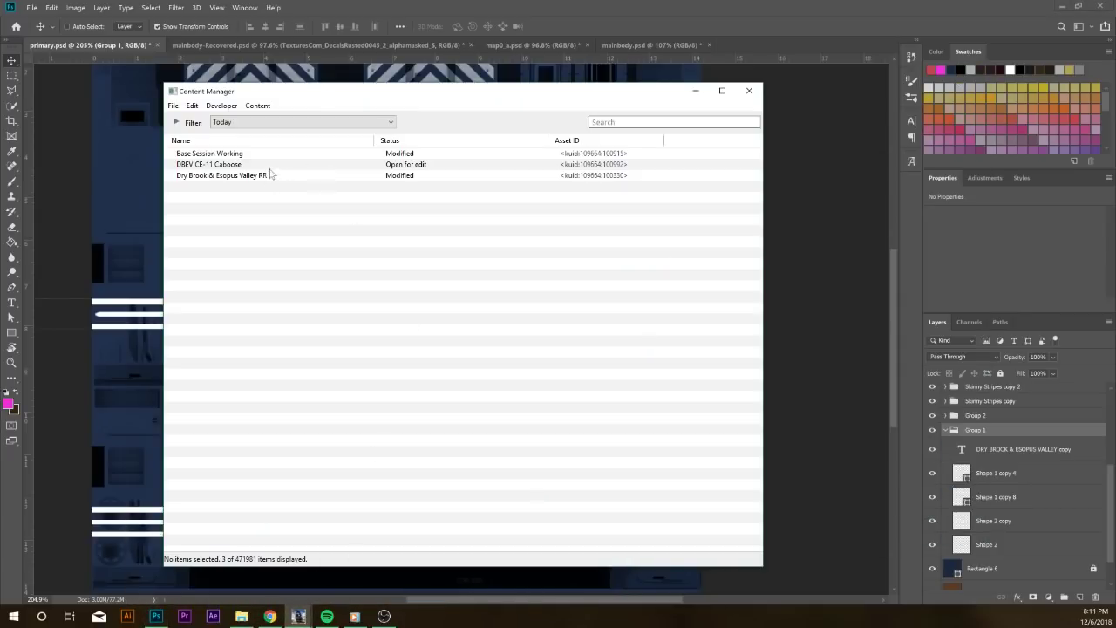
right_click(271, 165)
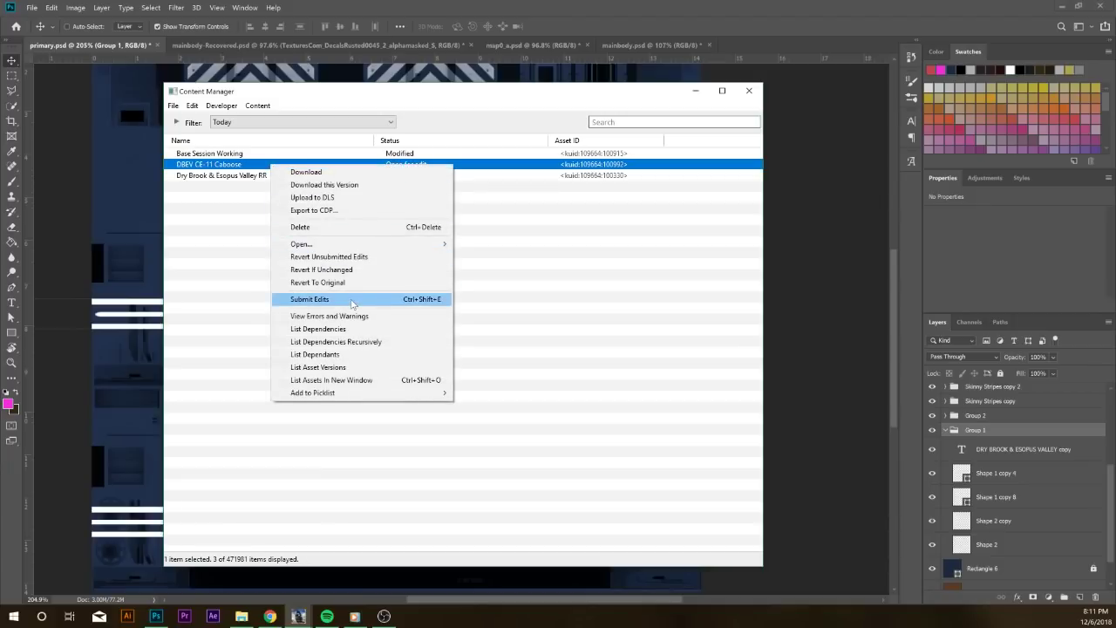
click(352, 301)
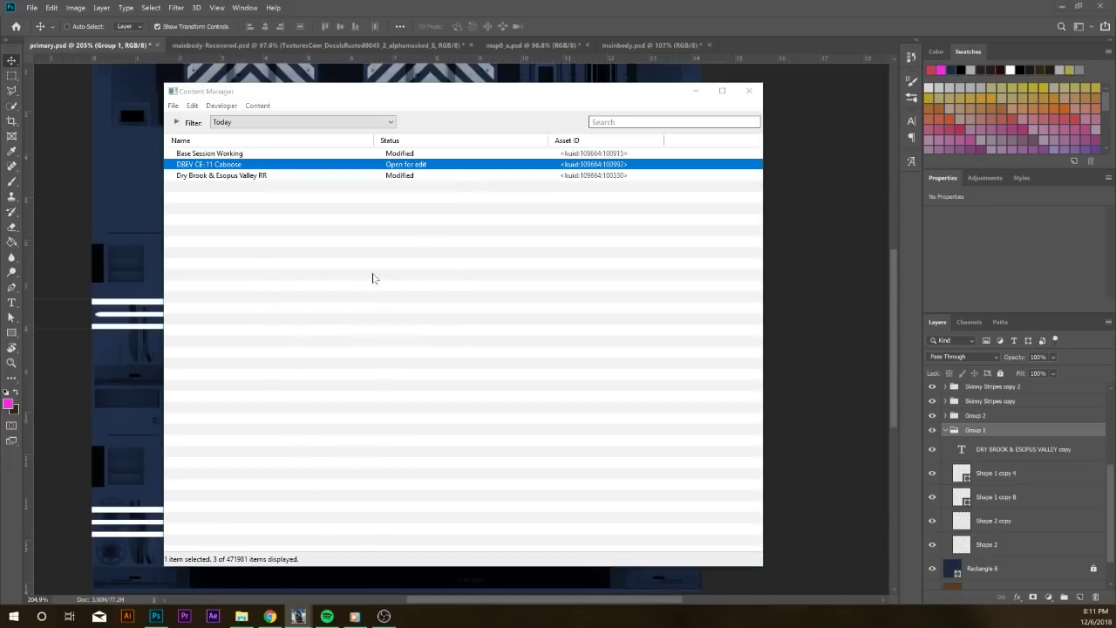
drag(464, 227, 648, 314)
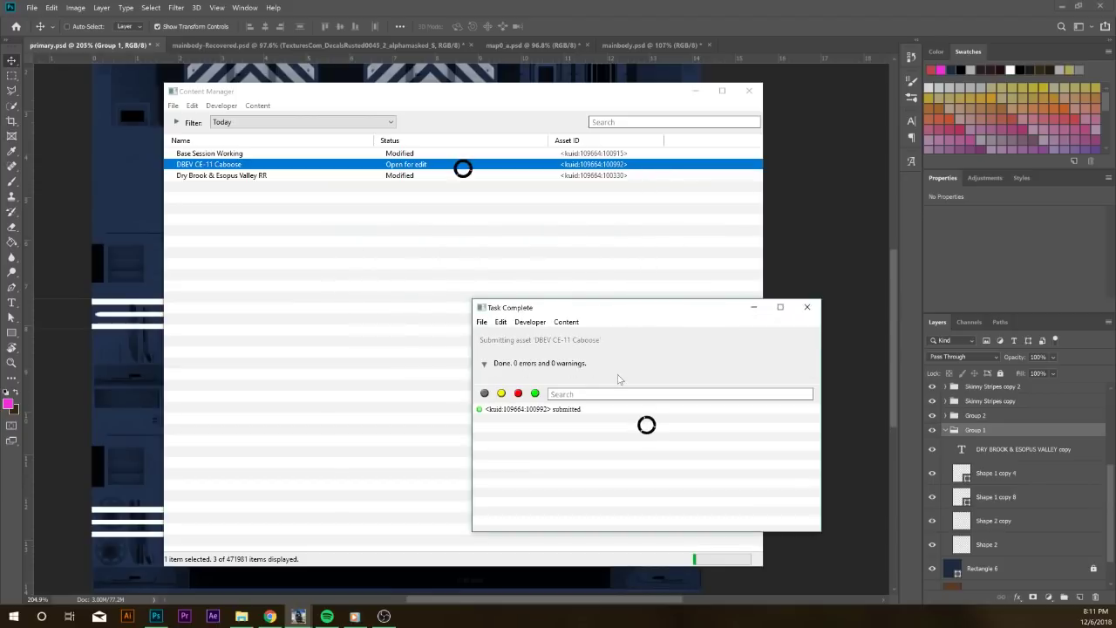
click(806, 307)
Switch to Trainz and open Base Session Working of the Dry Brook & Esopus Valley RR route for editing
mouse_move(298, 616)
click(392, 563)
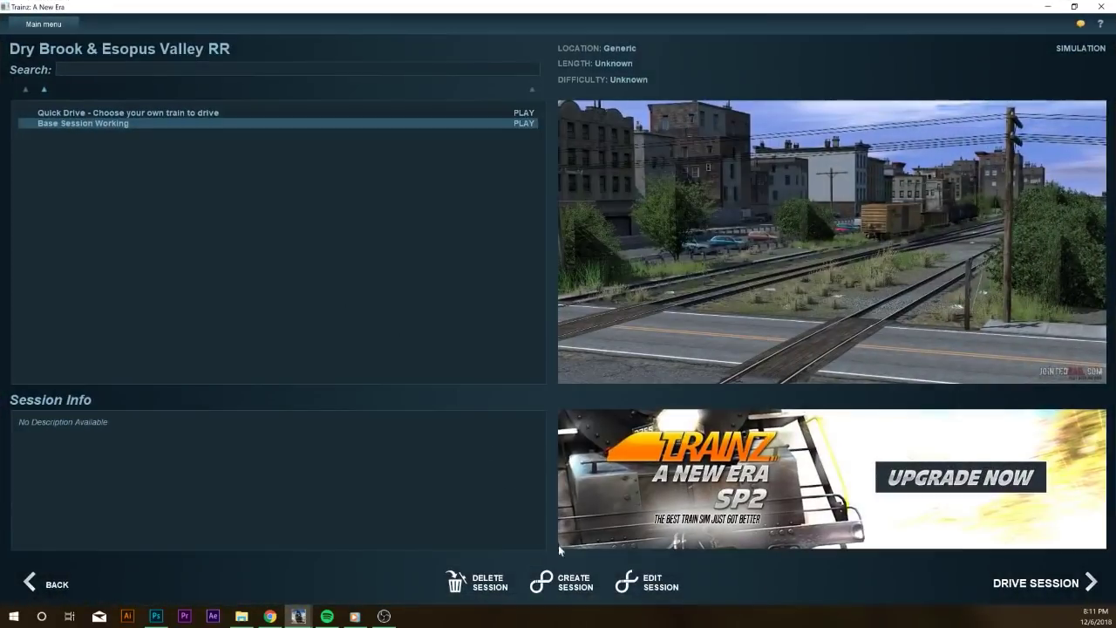
click(647, 583)
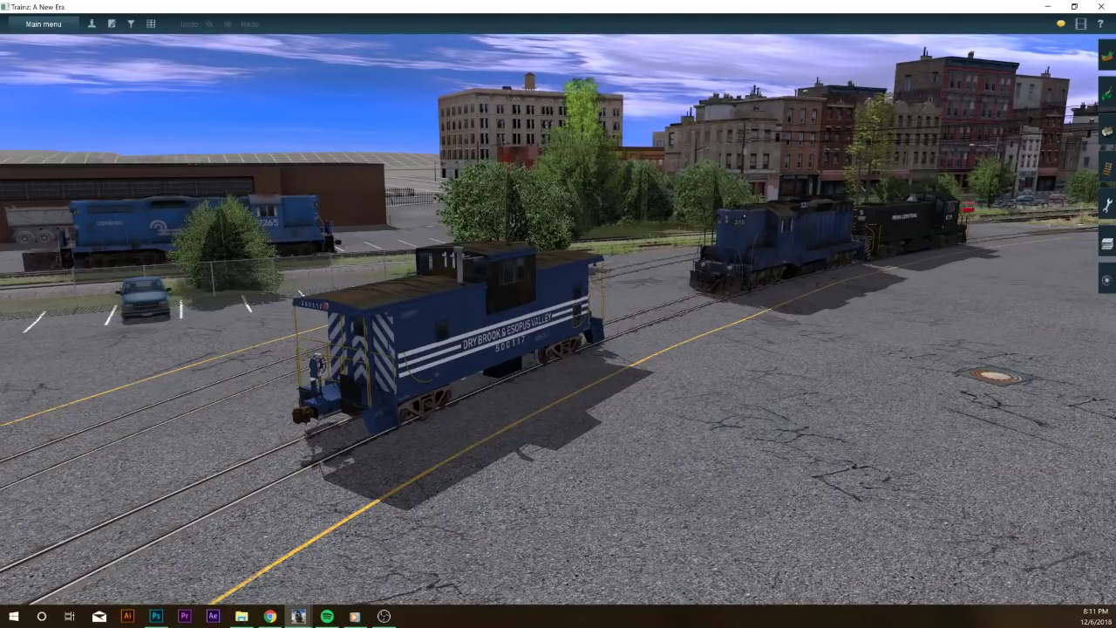
Examine the stripes, road name and number on the caboose's side close up, including where the ladder and data panels overlap them
key(Left)
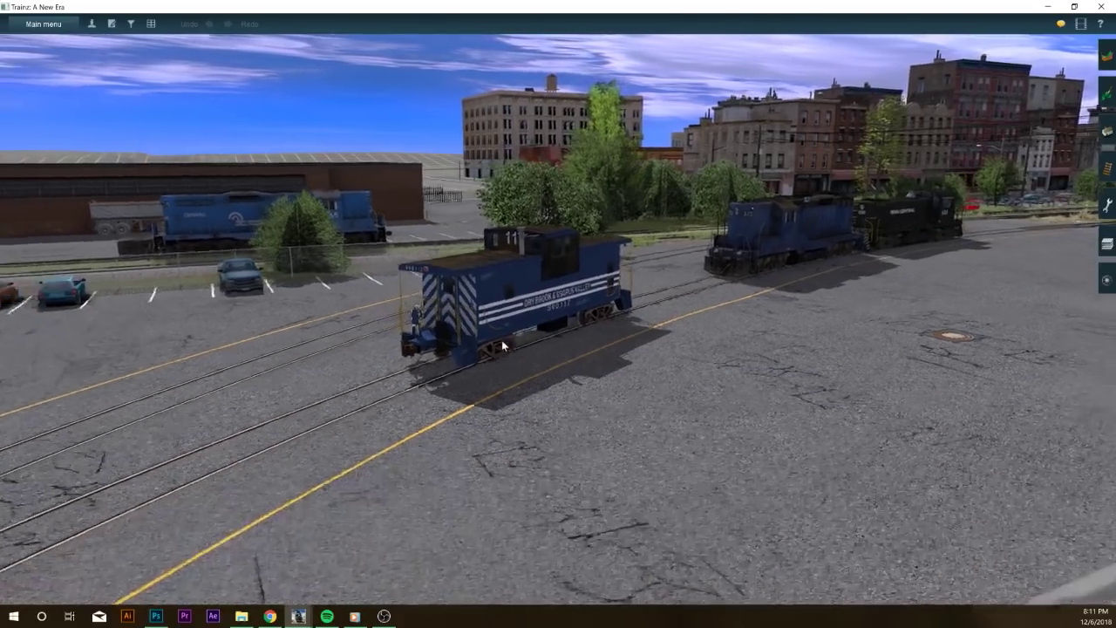
key(Left)
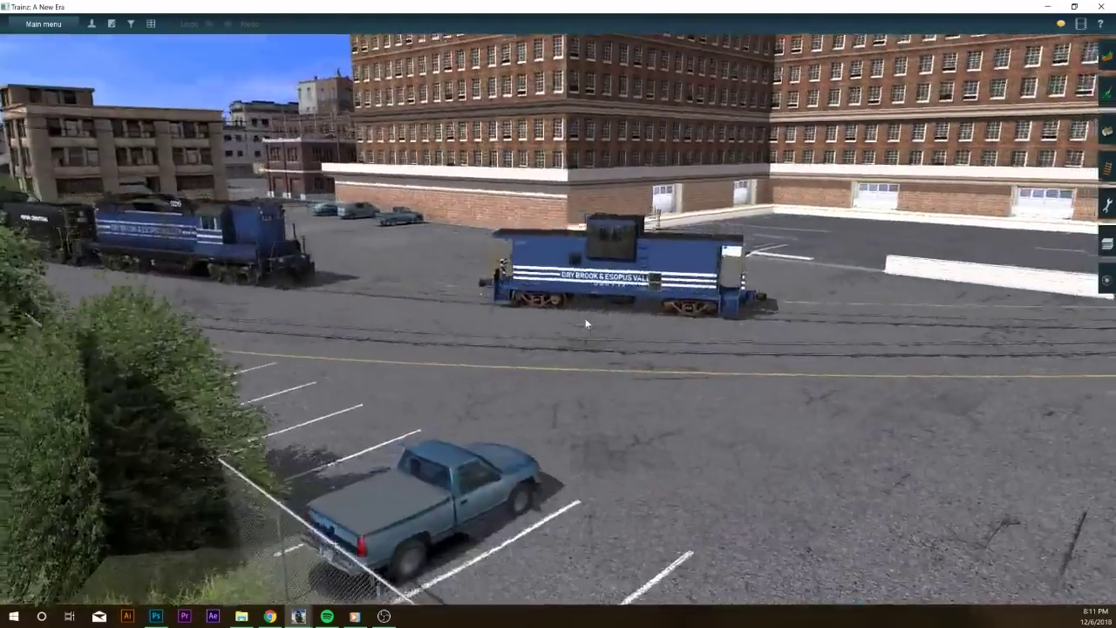
scroll(576, 306, up, 5)
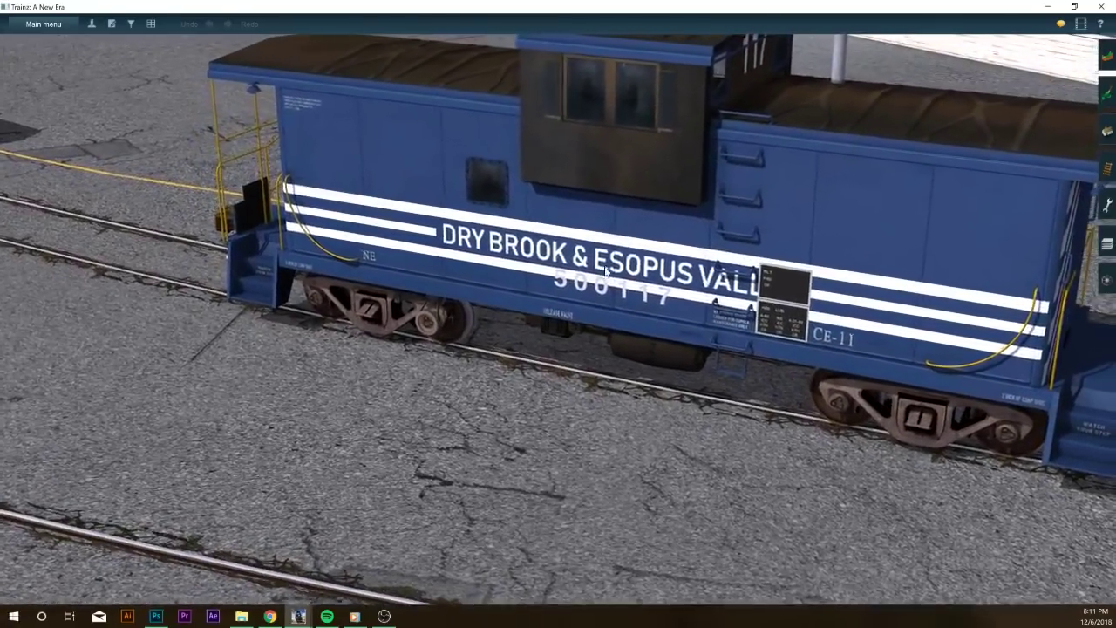
key(Left)
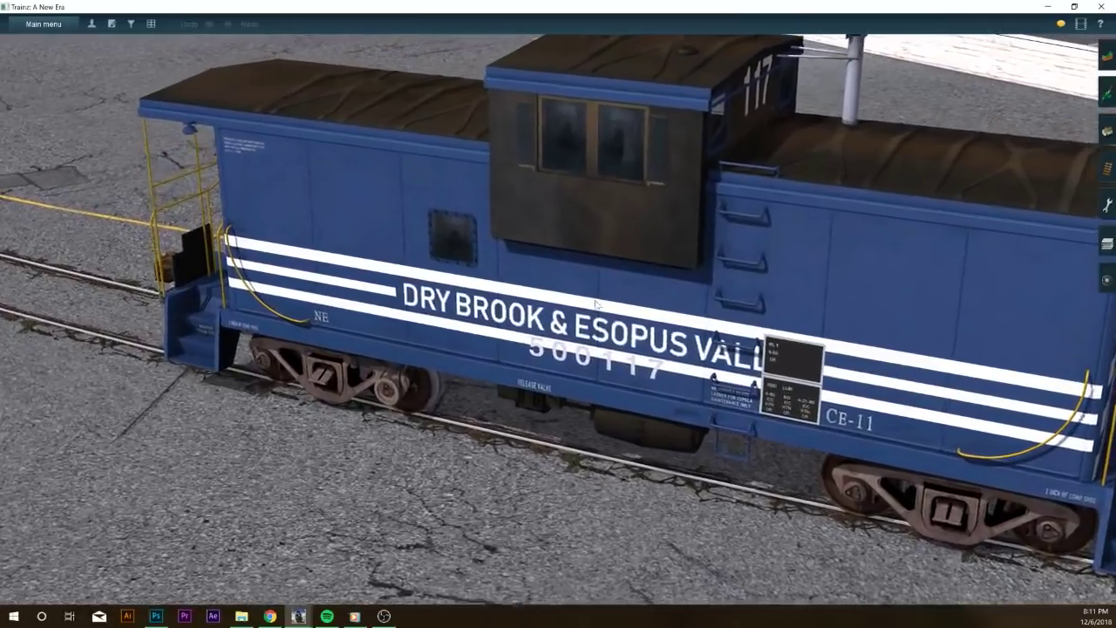
key(Down)
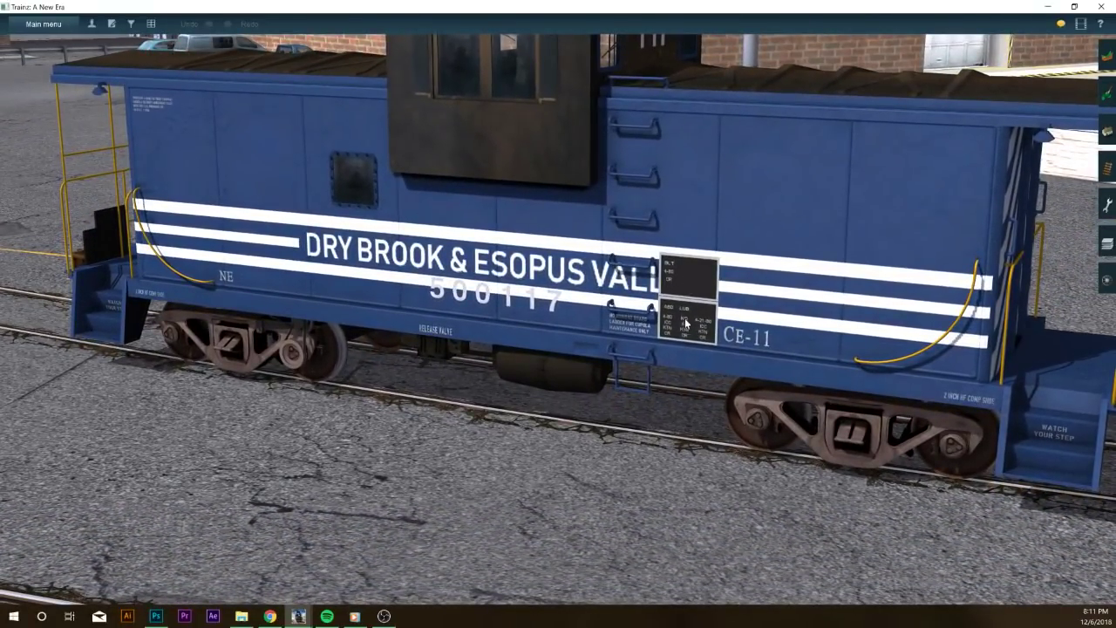
key(Right)
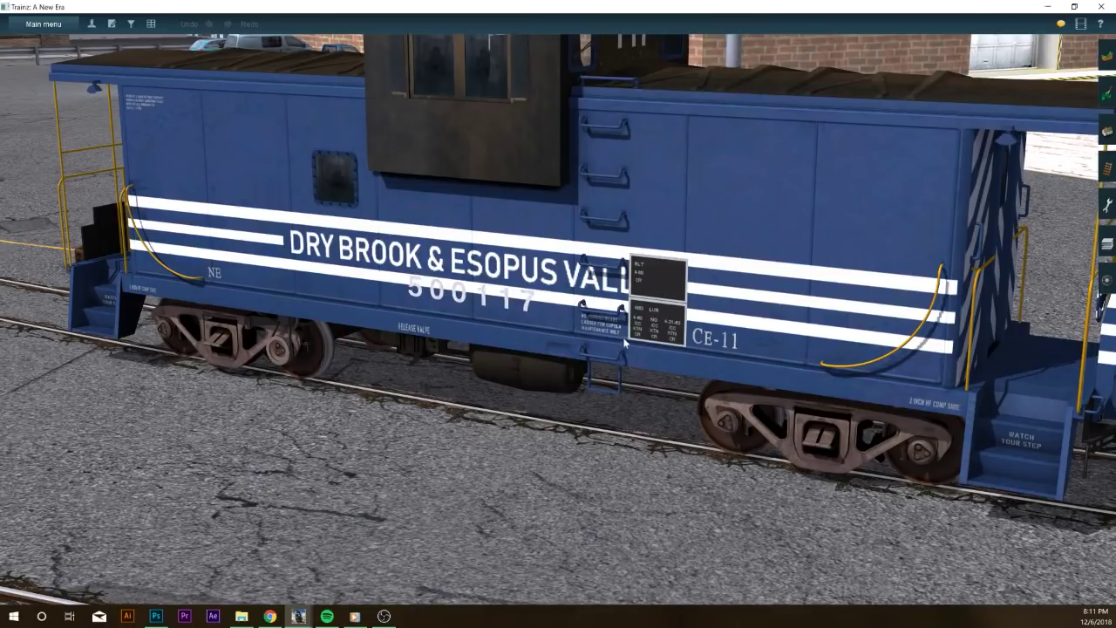
click(242, 616)
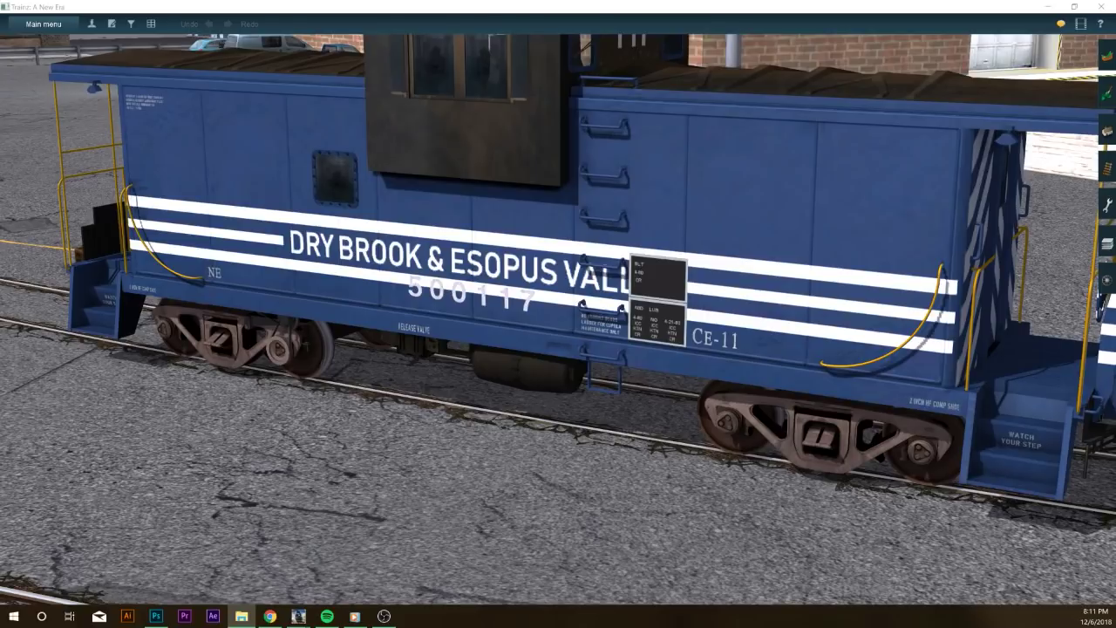
click(743, 312)
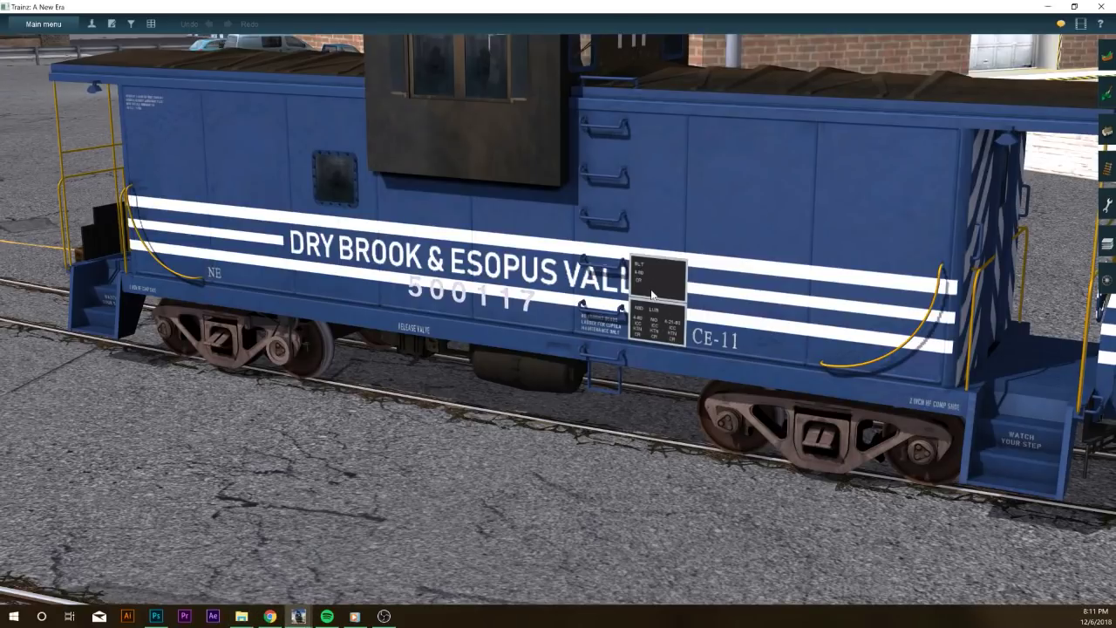
Examine the whole caboose from several angles, comparing its side stripes and chevron-striped end with the neighbouring blue locomotive
scroll(423, 308, down, 5)
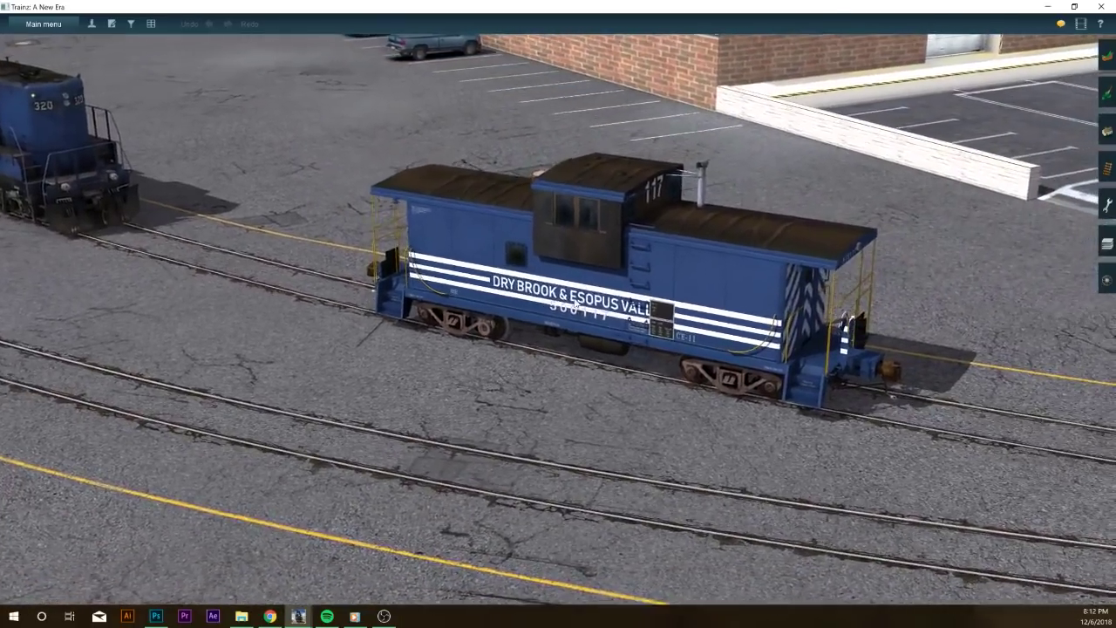
scroll(575, 301, up, 2)
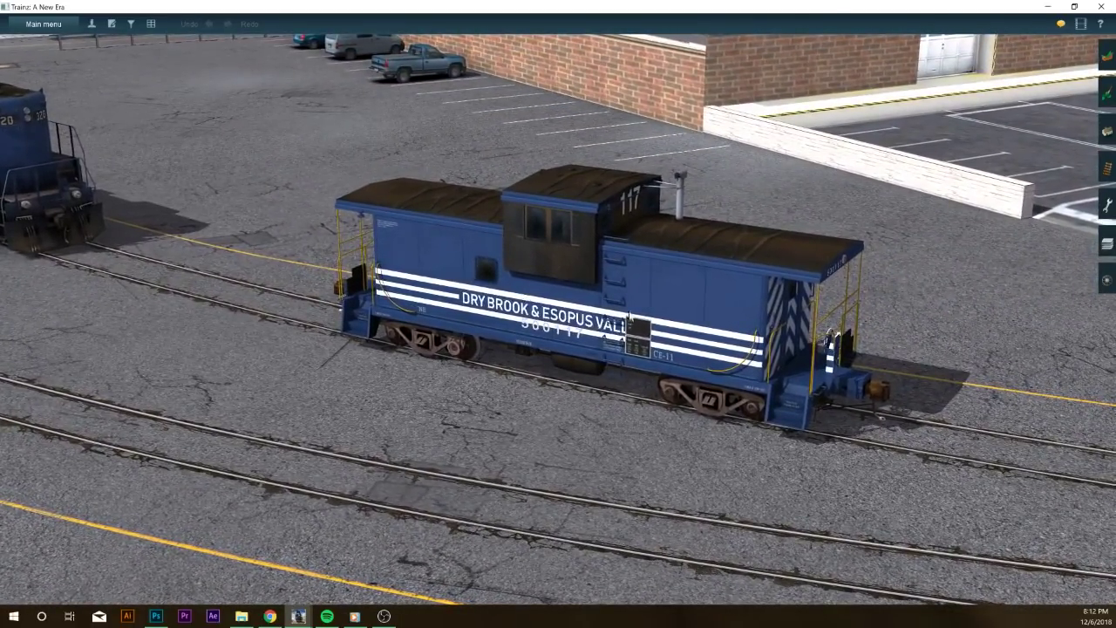
scroll(509, 291, up, 2)
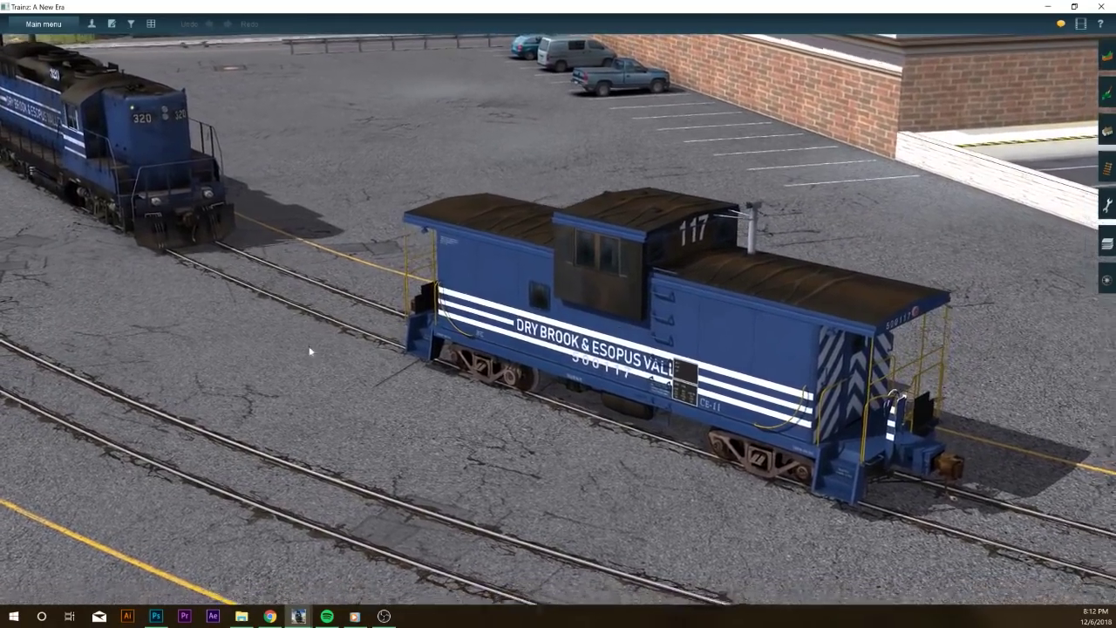
drag(312, 351, 268, 319)
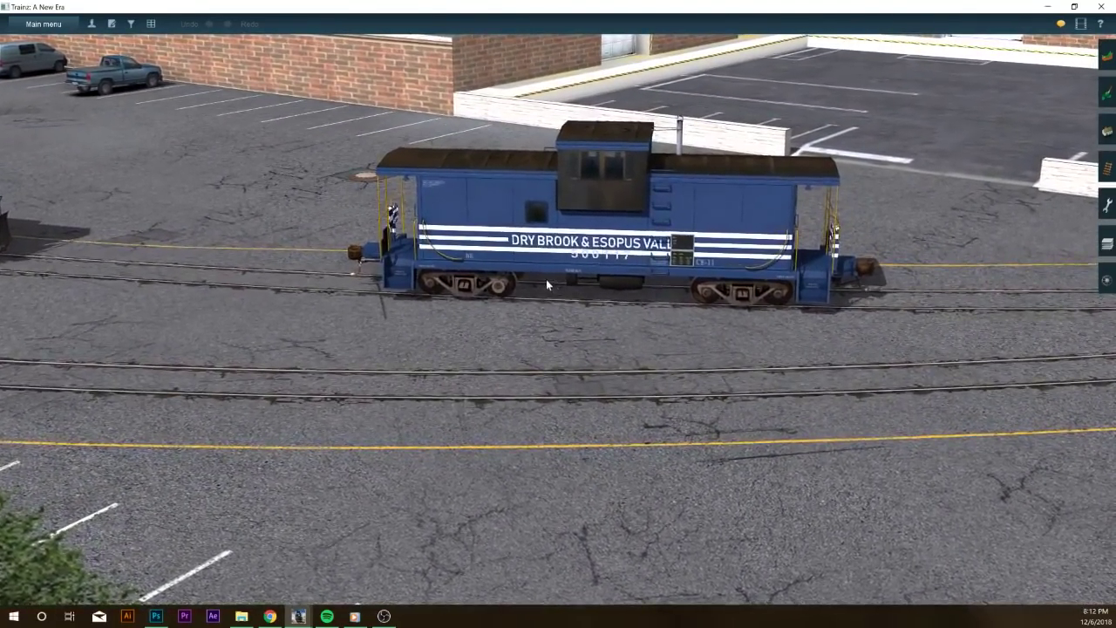
scroll(545, 280, up, 2)
scroll(462, 292, down, 5)
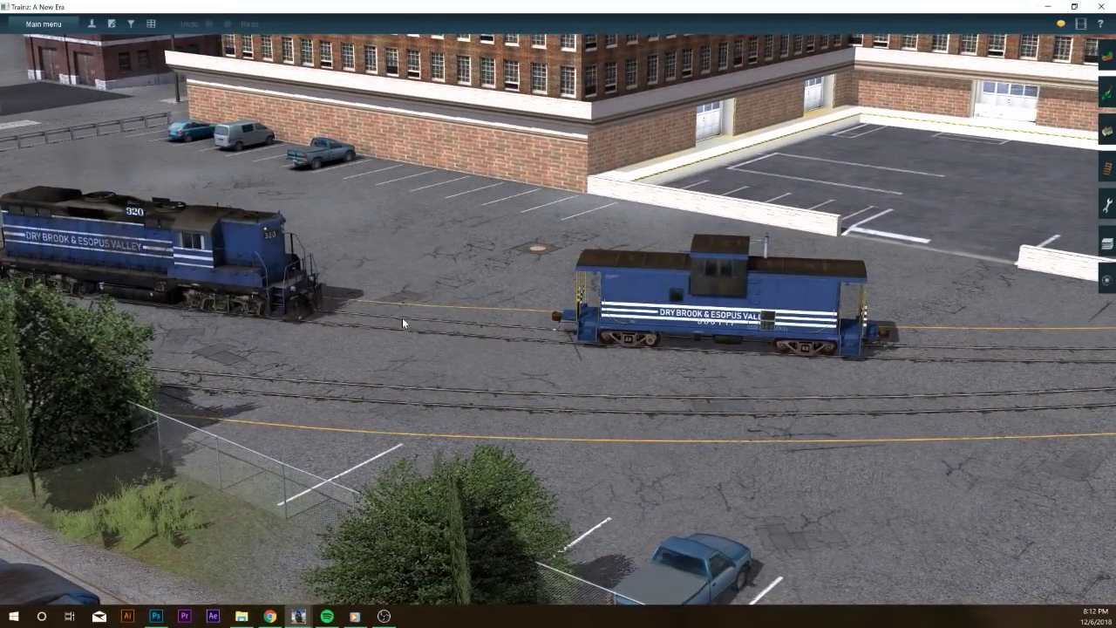
Examine the side of locomotive 320 close up, checking its white stripes and DRY BROOK & ESOPUS VALLEY lettering
key(Left)
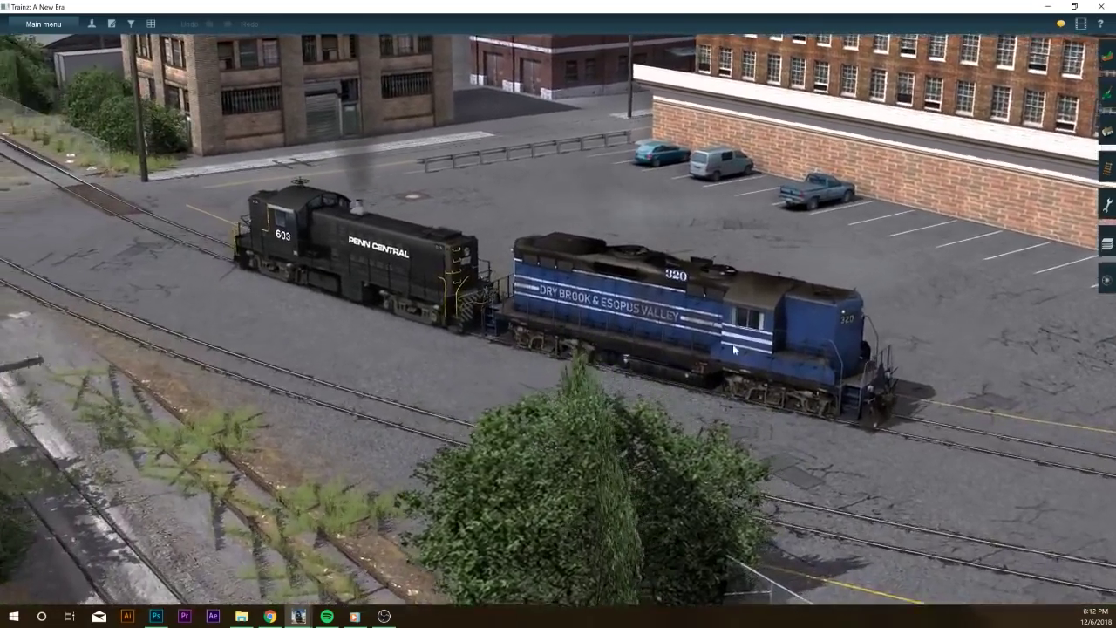
scroll(534, 338, up, 3)
scroll(533, 338, up, 5)
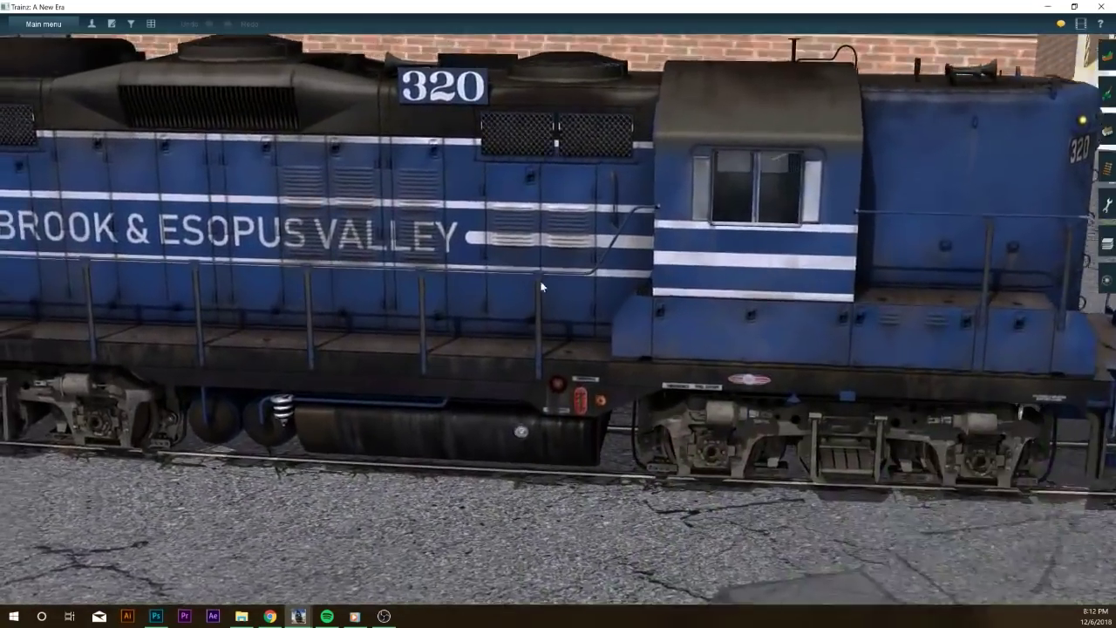
scroll(575, 303, down, 5)
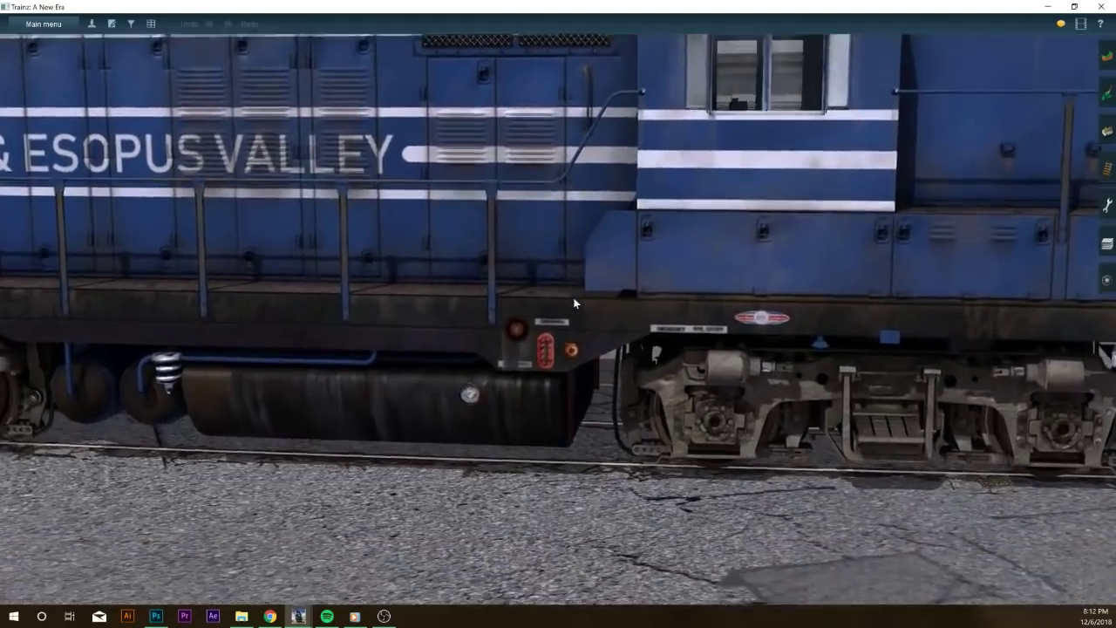
scroll(574, 304, down, 3)
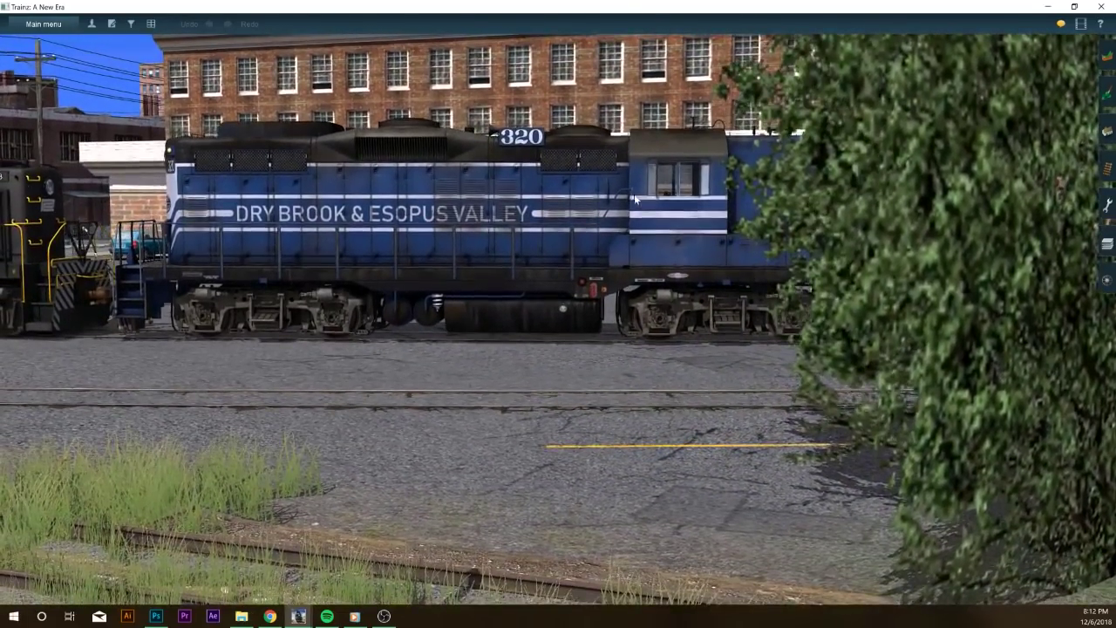
drag(652, 244, 615, 300)
key(Down)
key(Up)
key(Up)
key(Up)
key(Up)
key(Up)
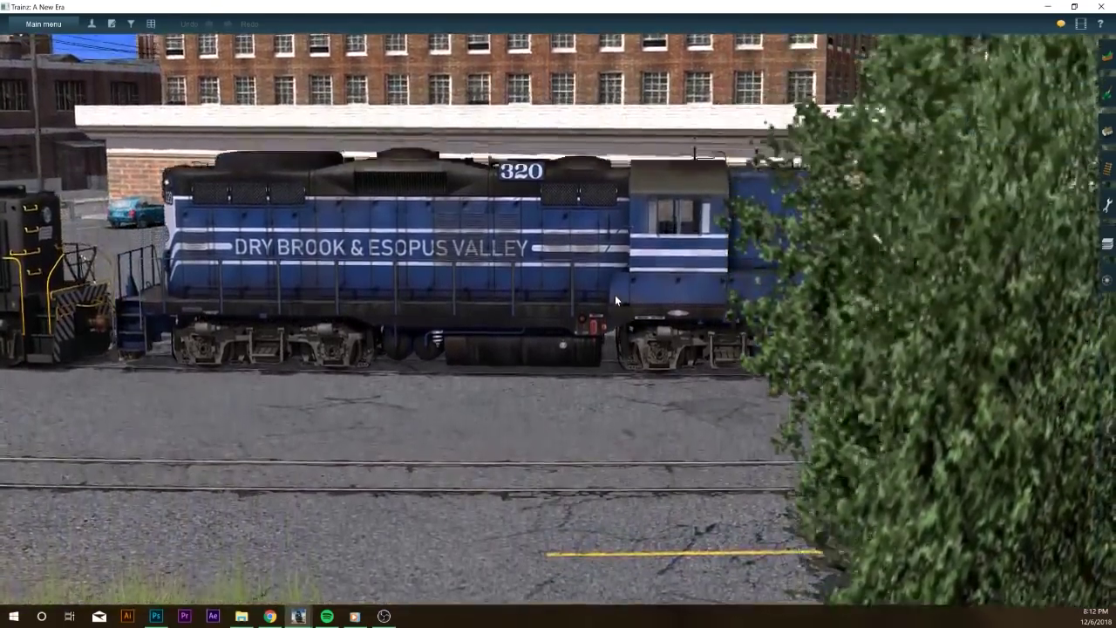
scroll(623, 323, up, 8)
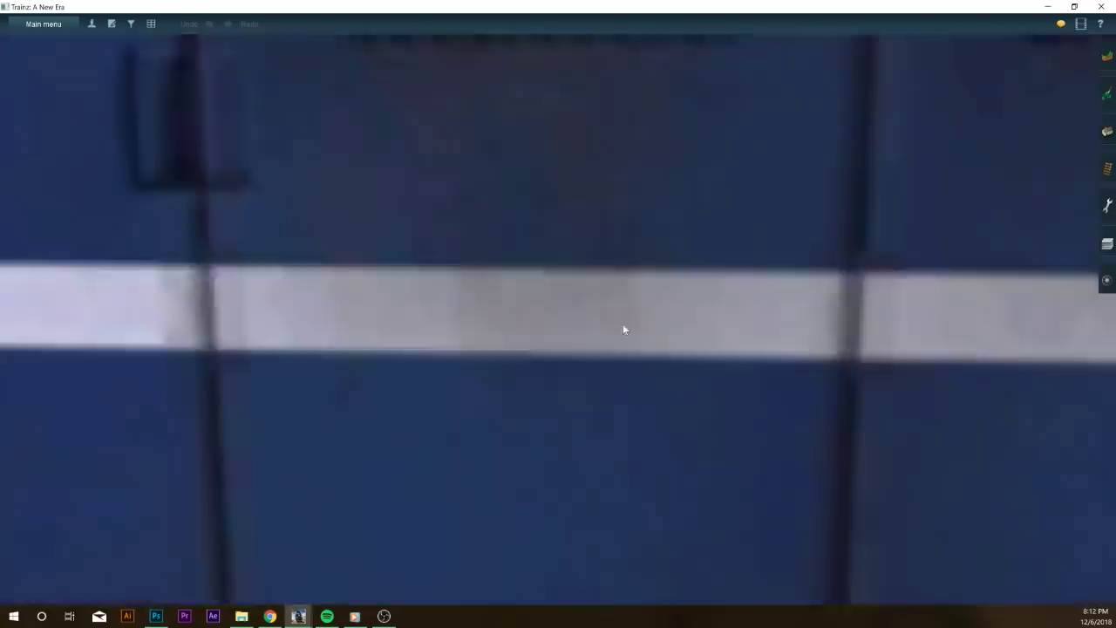
scroll(622, 329, down, 6)
key(Down)
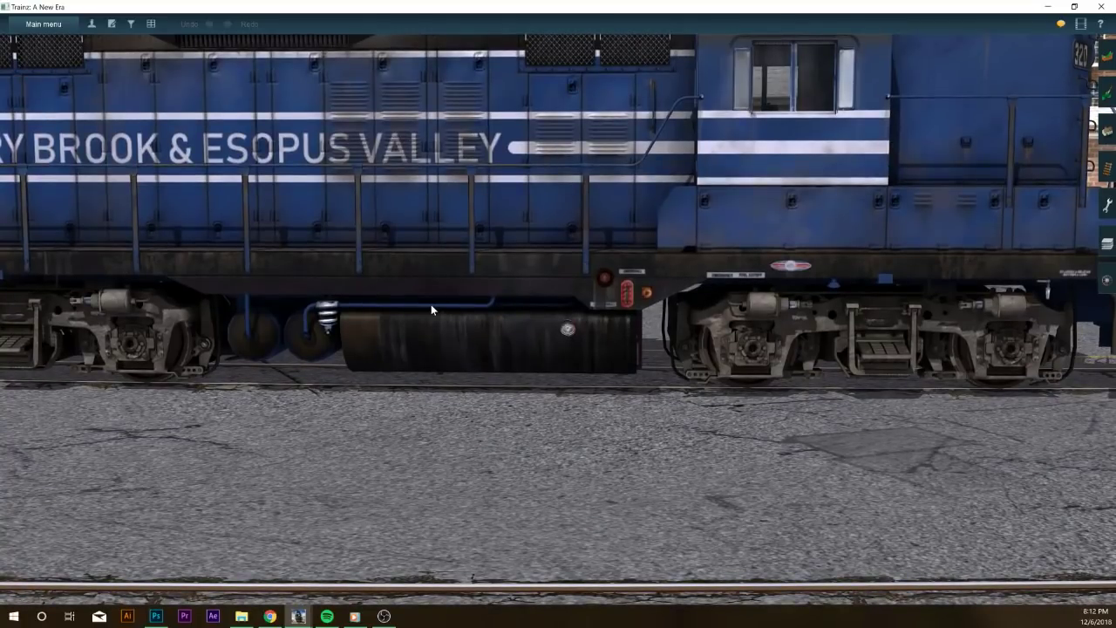
key(Up)
Examine the white hood end of locomotive 320, including its emblem, angled stripes and number
key(Left)
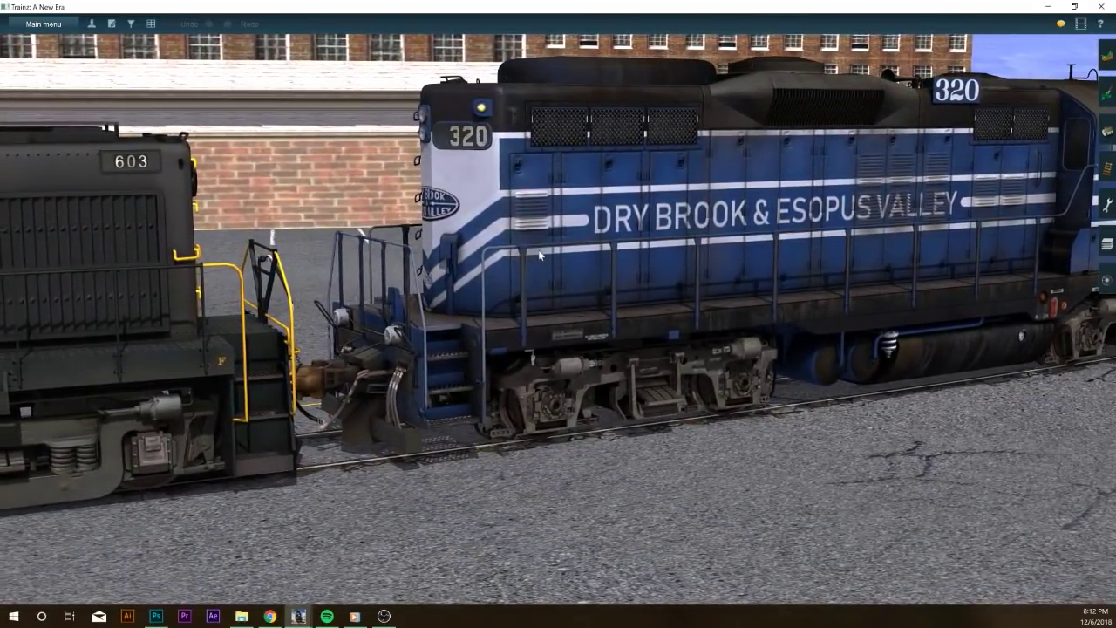
key(Left)
key(Right)
scroll(620, 265, down, 5)
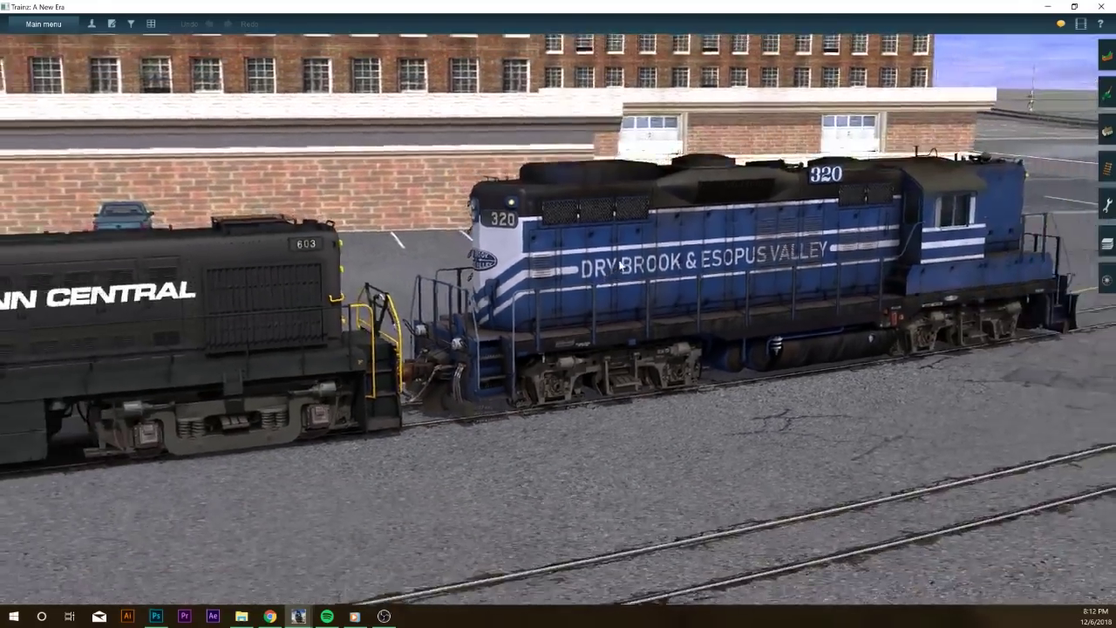
key(Up)
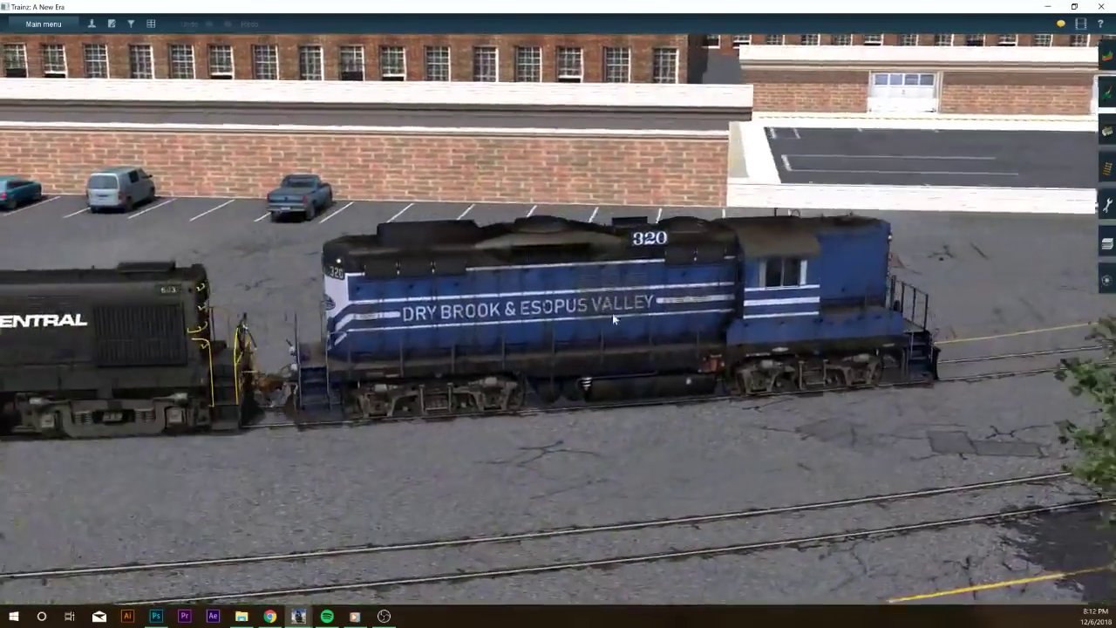
key(Left)
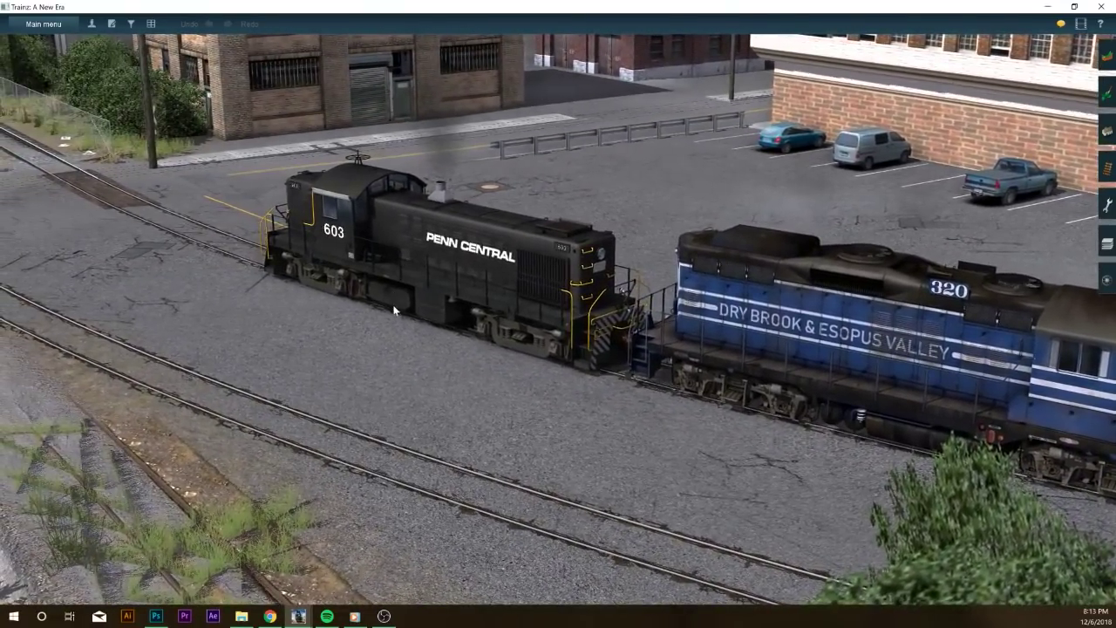
key(Left)
key(Left)
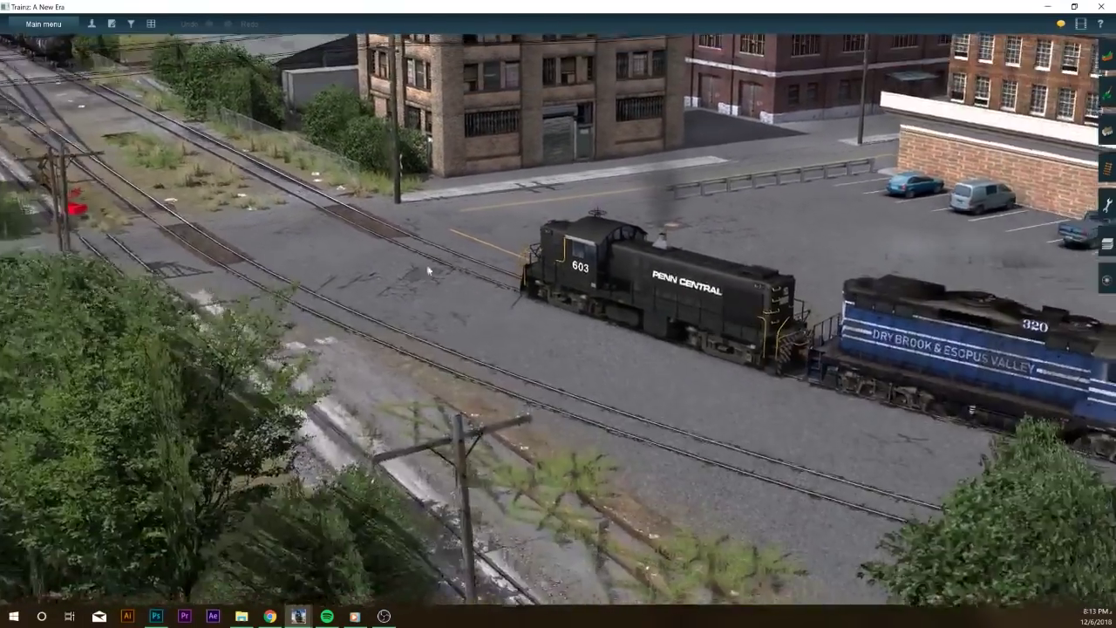
key(Left)
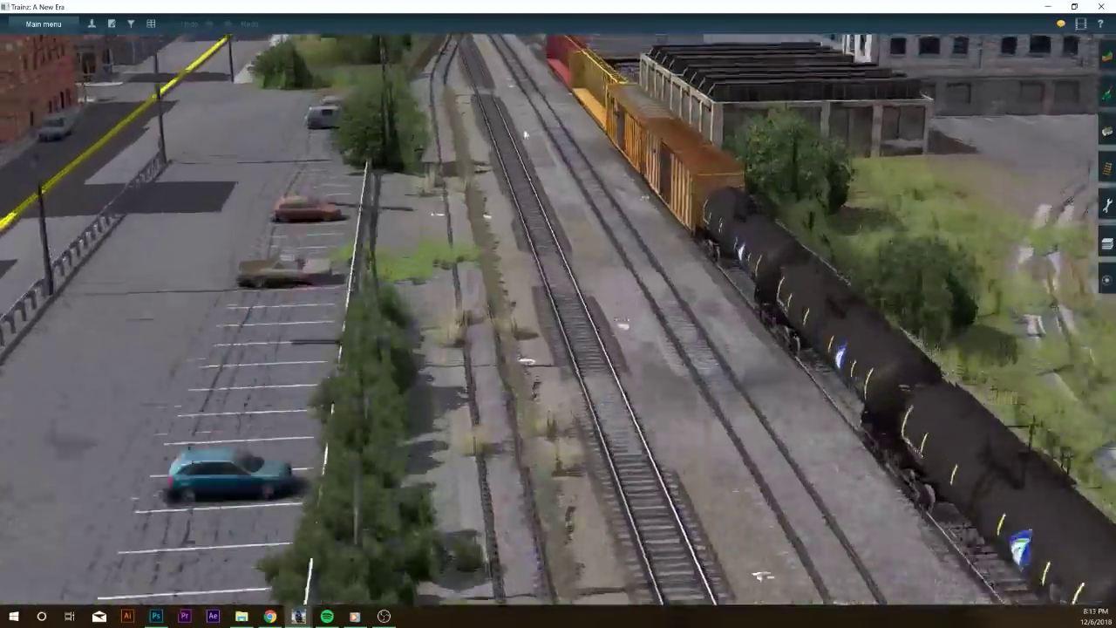
key(Left)
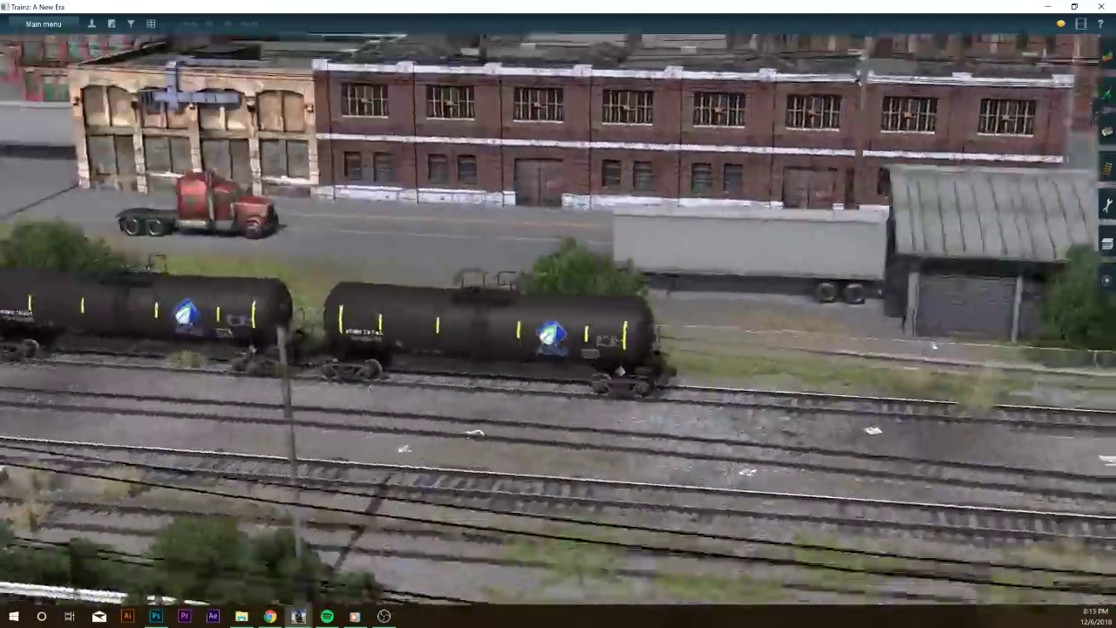
right_click(790, 214)
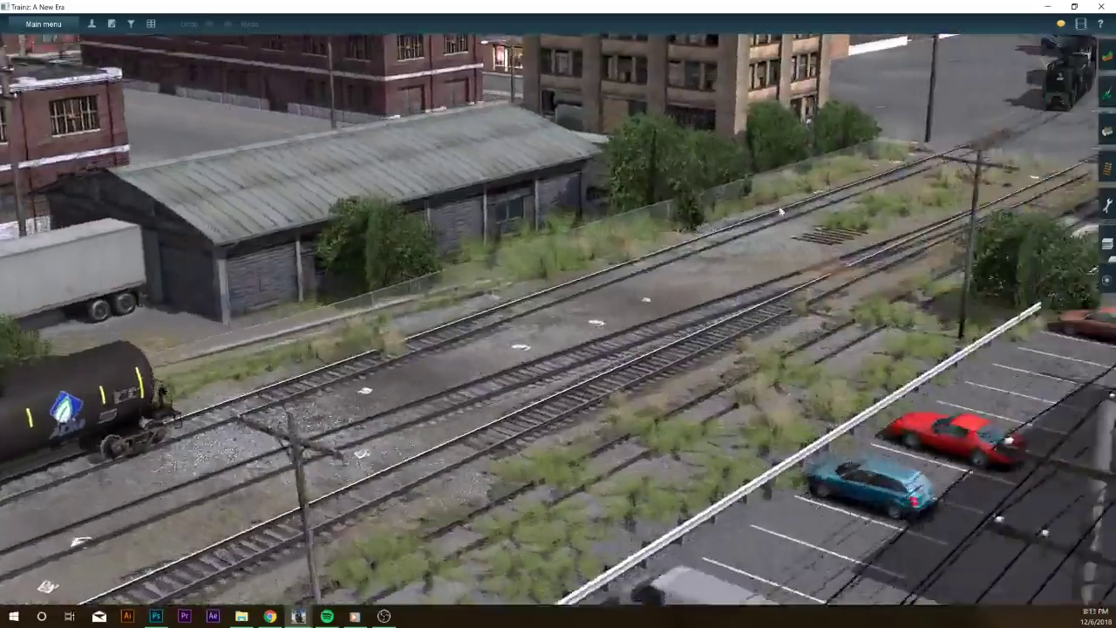
right_click(947, 209)
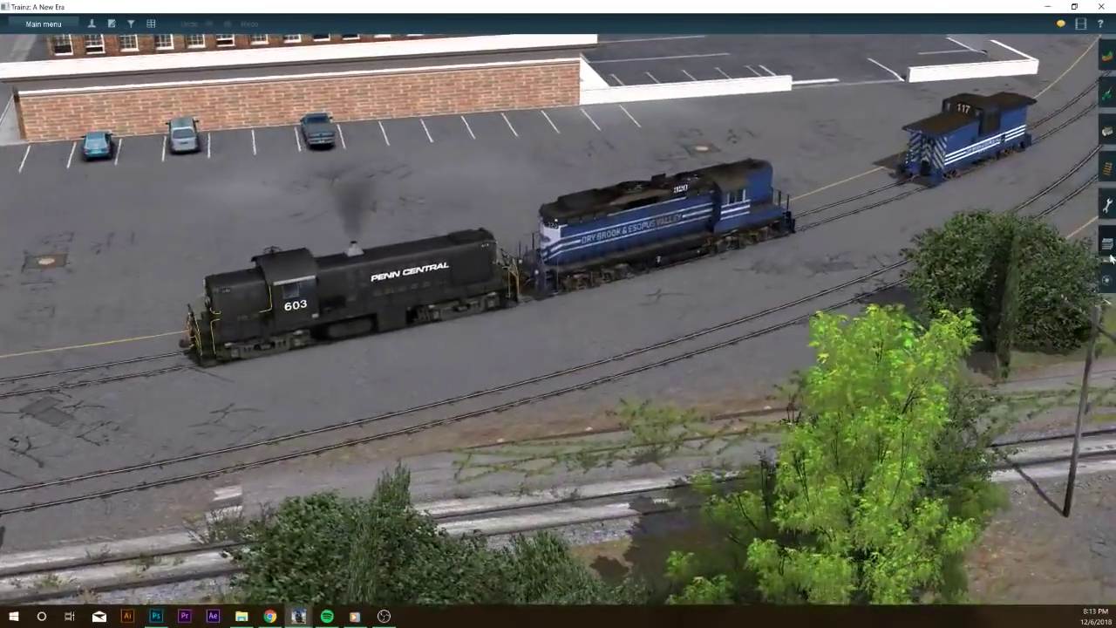
With route-layer active, filter the trains available for placement by "dry brook" and select the first Dry Brook RS1
click(1107, 243)
click(1047, 68)
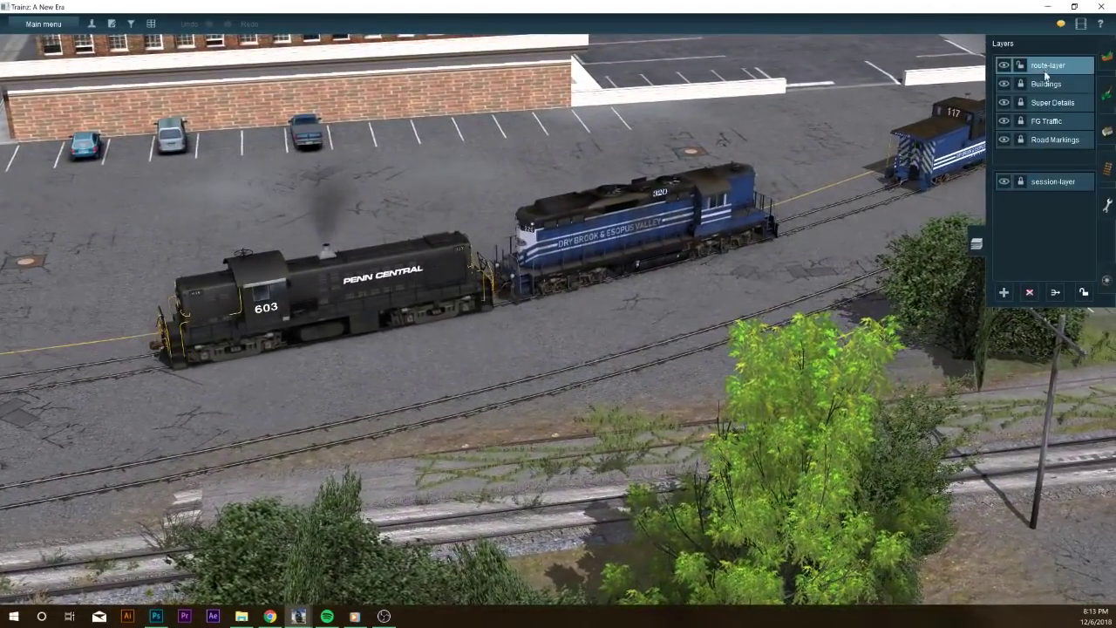
click(1108, 212)
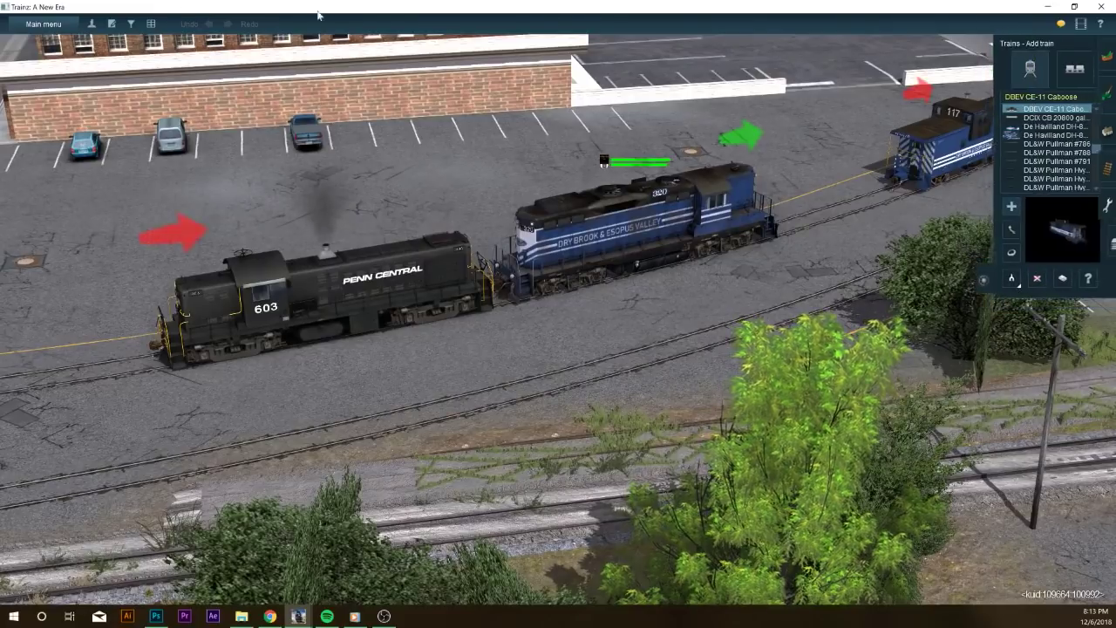
click(131, 25)
text(dry brook)
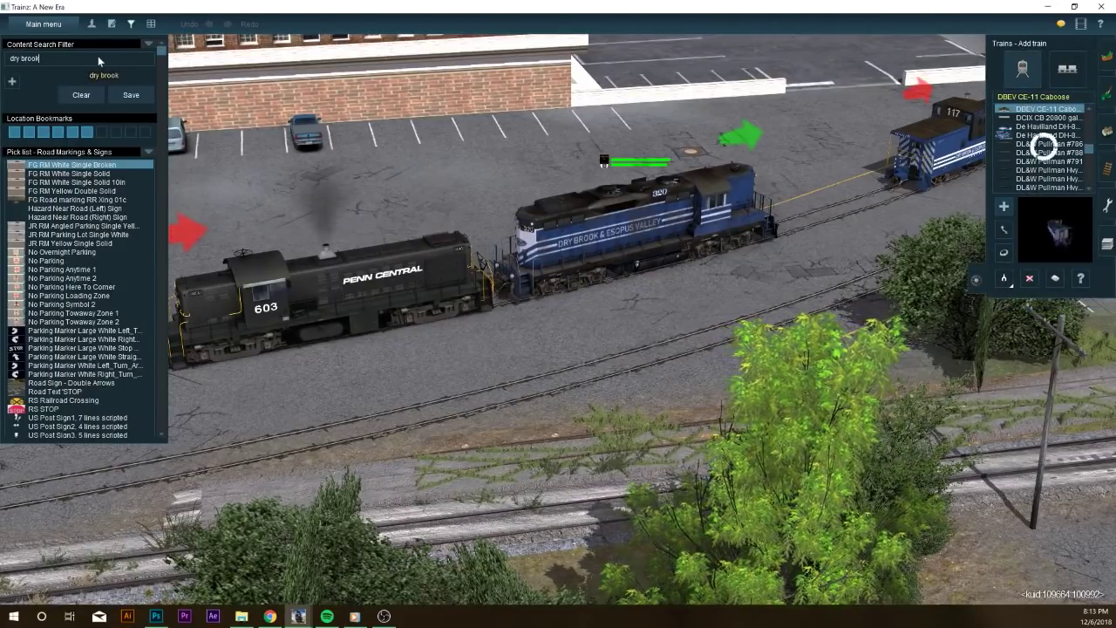
click(1037, 127)
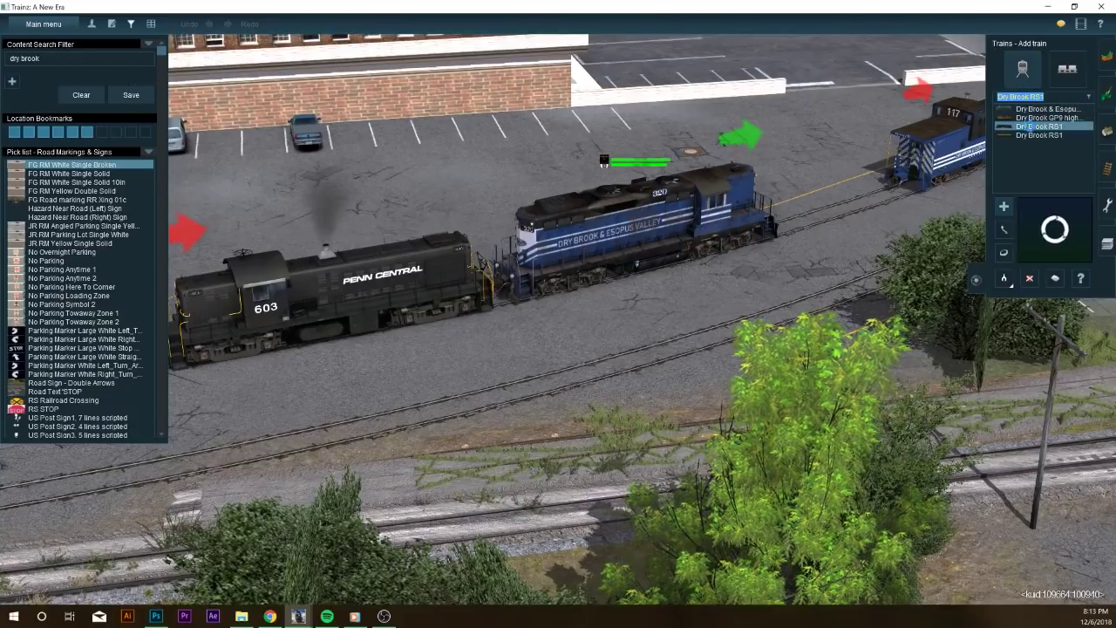
Undo the placement of the first Dry Brook RS1 and place the second one on the track beside locomotive 603 instead
click(415, 418)
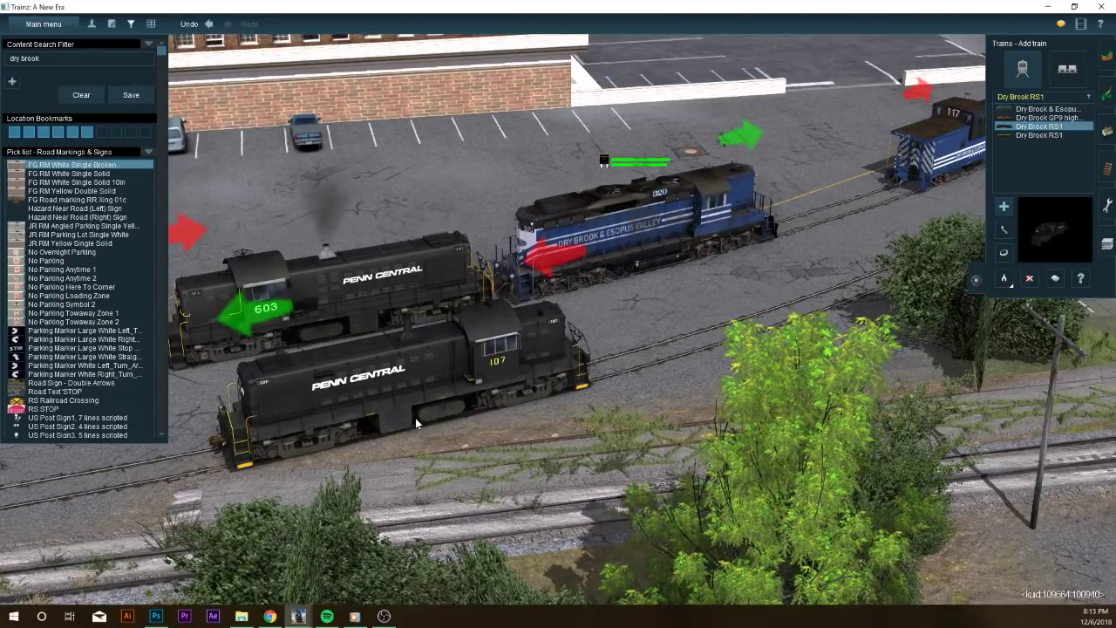
key(ctrl+z)
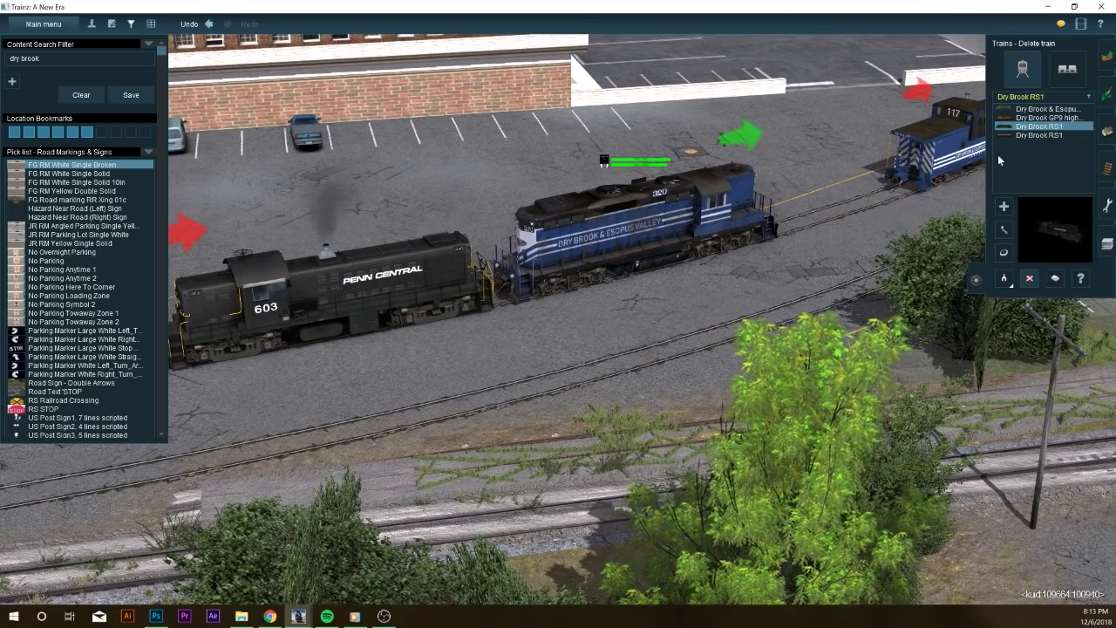
click(1026, 136)
click(499, 395)
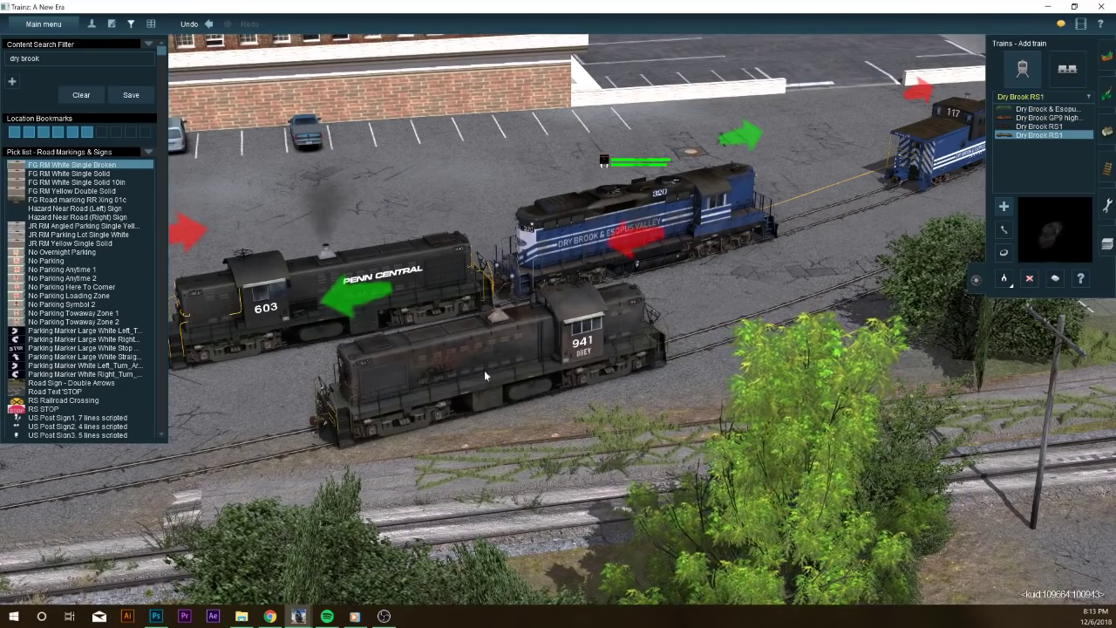
Hide the editing panels and examine weathered locomotive 941 close up, including its rusty hood and the DBEY lettering on its cab
scroll(605, 313, up, 5)
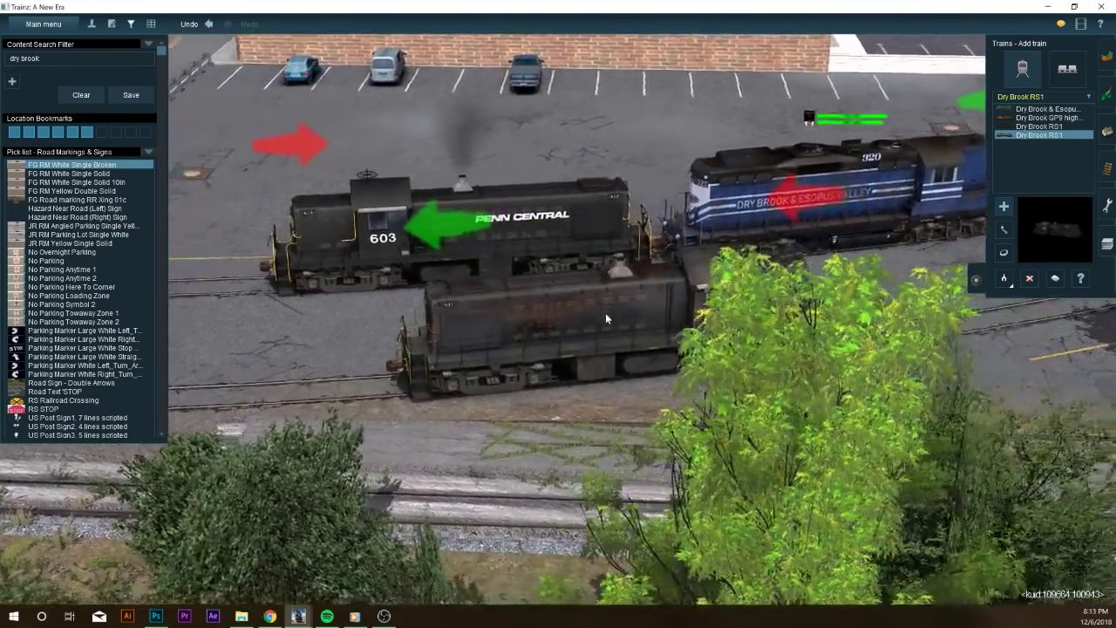
scroll(605, 313, up, 3)
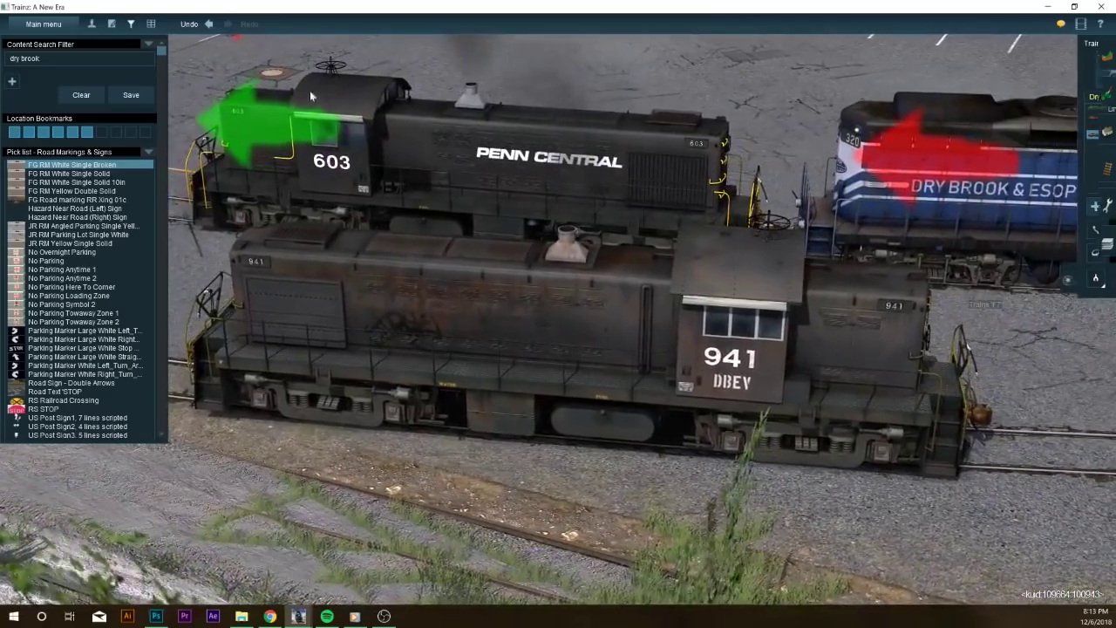
click(131, 23)
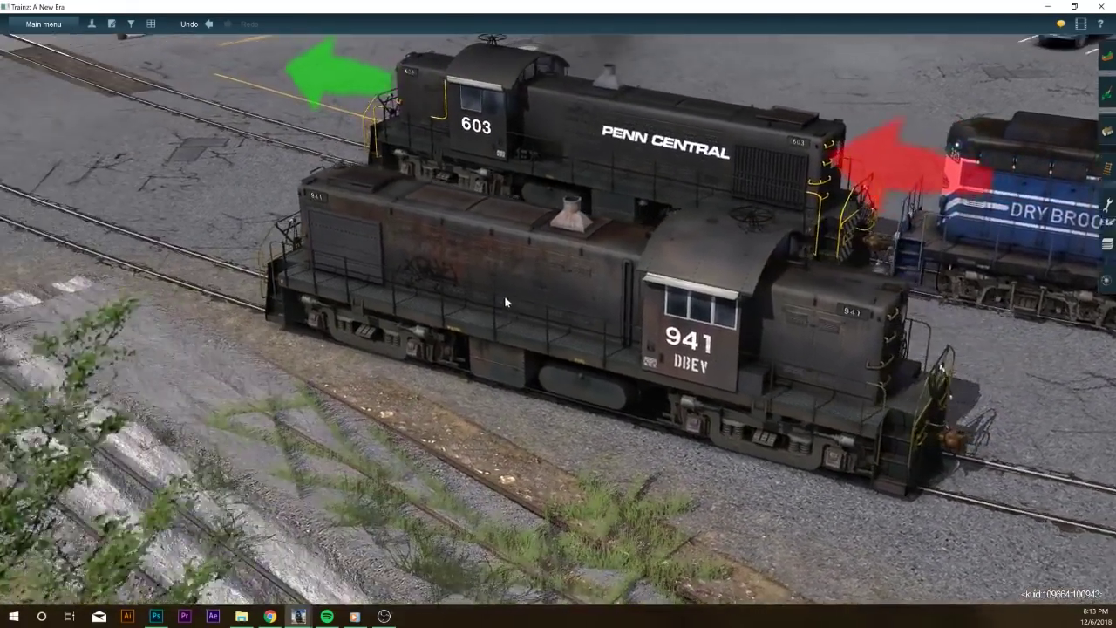
drag(504, 295, 587, 286)
scroll(587, 285, up, 5)
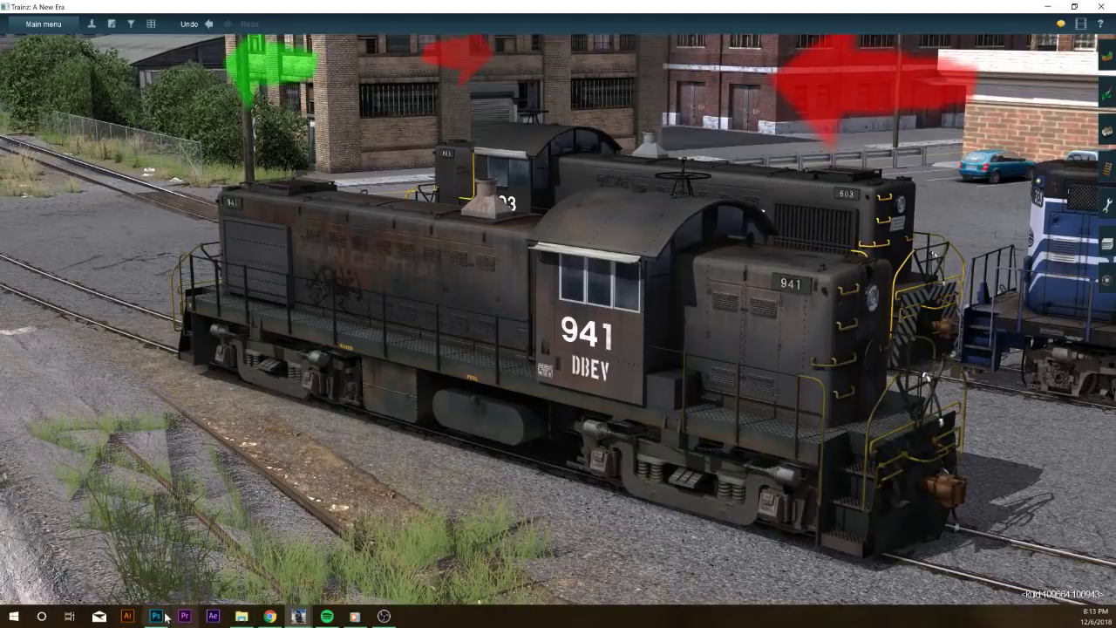
Switch to Photoshop and examine the whole weathered locomotive texture in mainbody-Recovered.psd
mouse_move(166, 617)
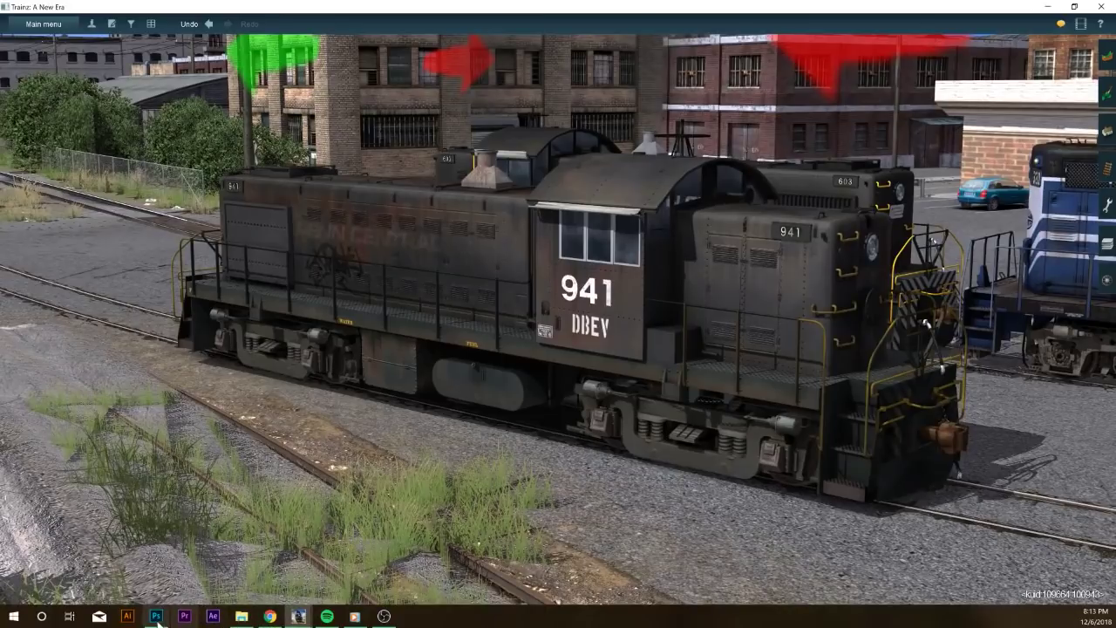
click(157, 617)
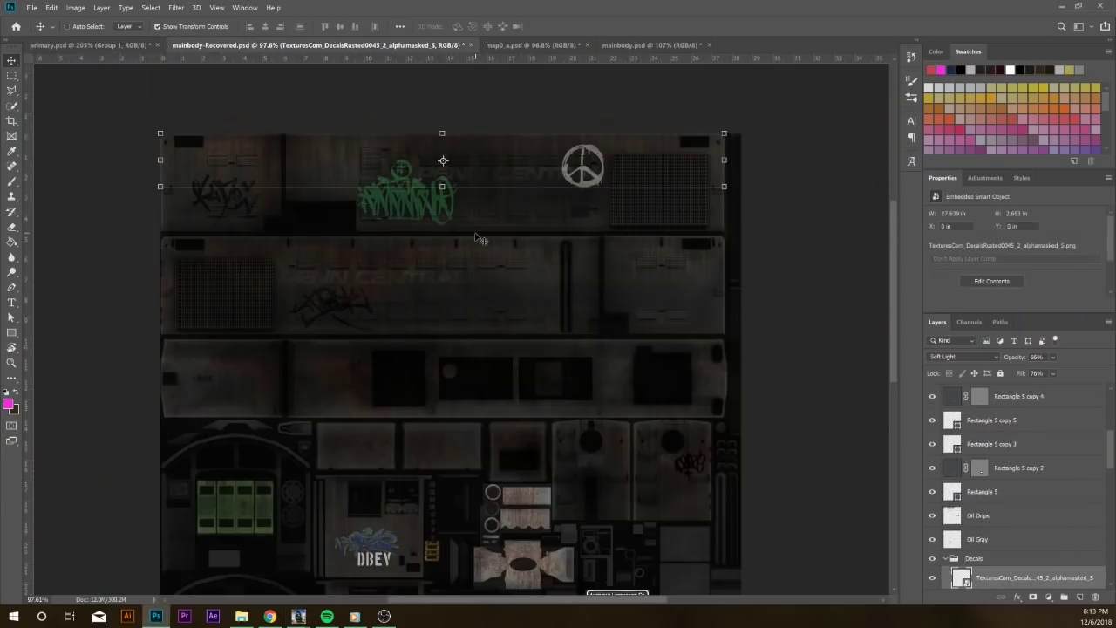
scroll(479, 238, down, 2)
scroll(499, 271, down, 2)
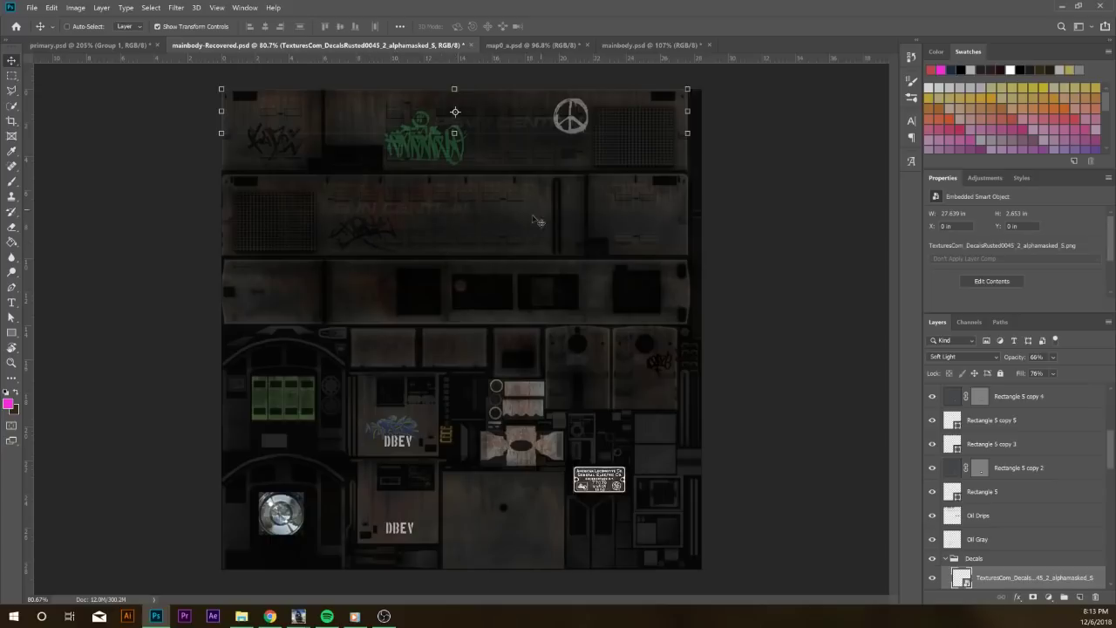
Look at locomotive 941 in Trainz again, and return to Photoshop to look through the layers of mainbody-Recovered.psd
mouse_move(298, 616)
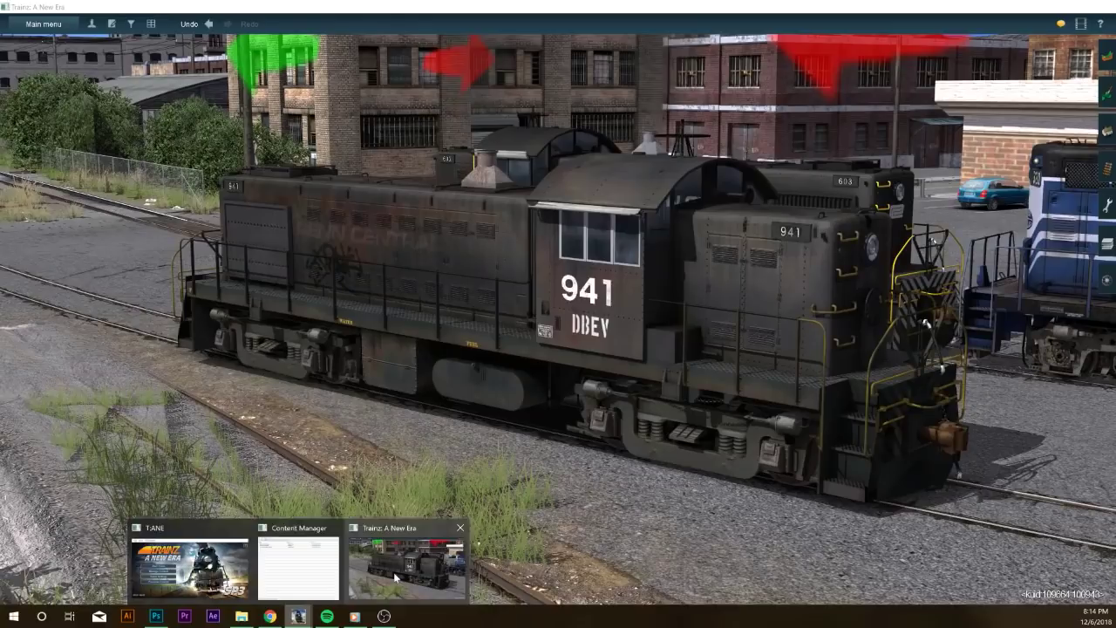
click(192, 567)
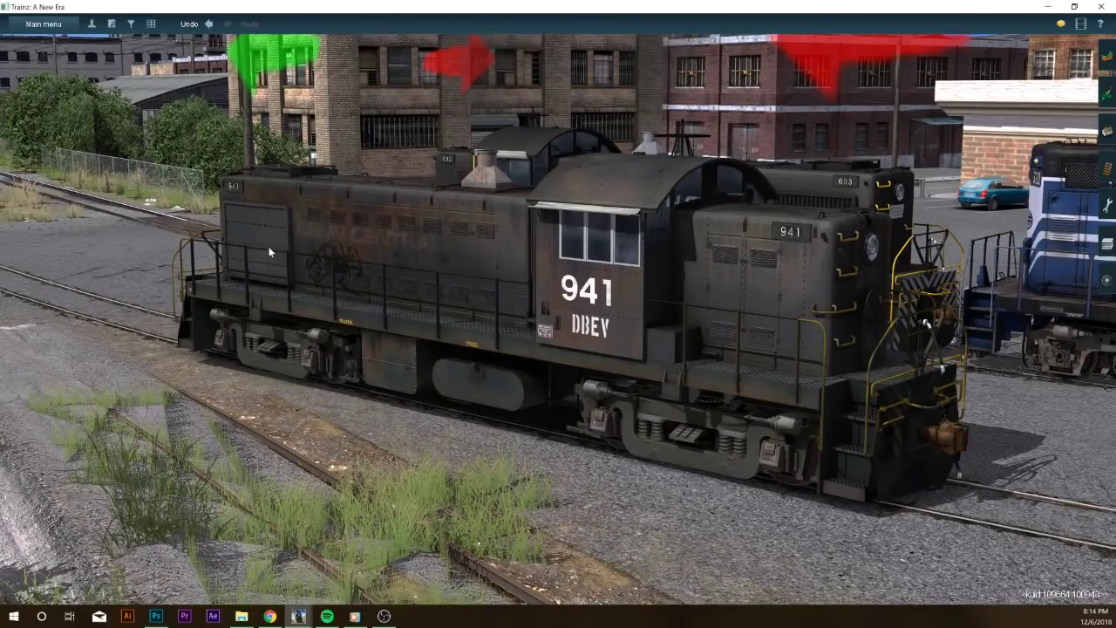
click(156, 615)
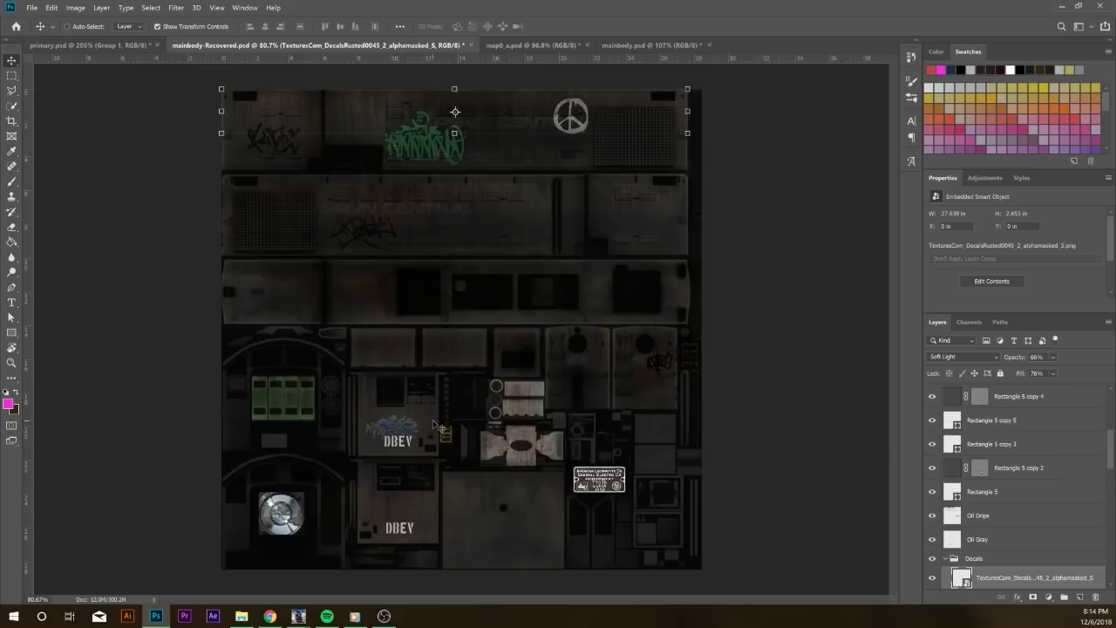
scroll(965, 442, up, 4)
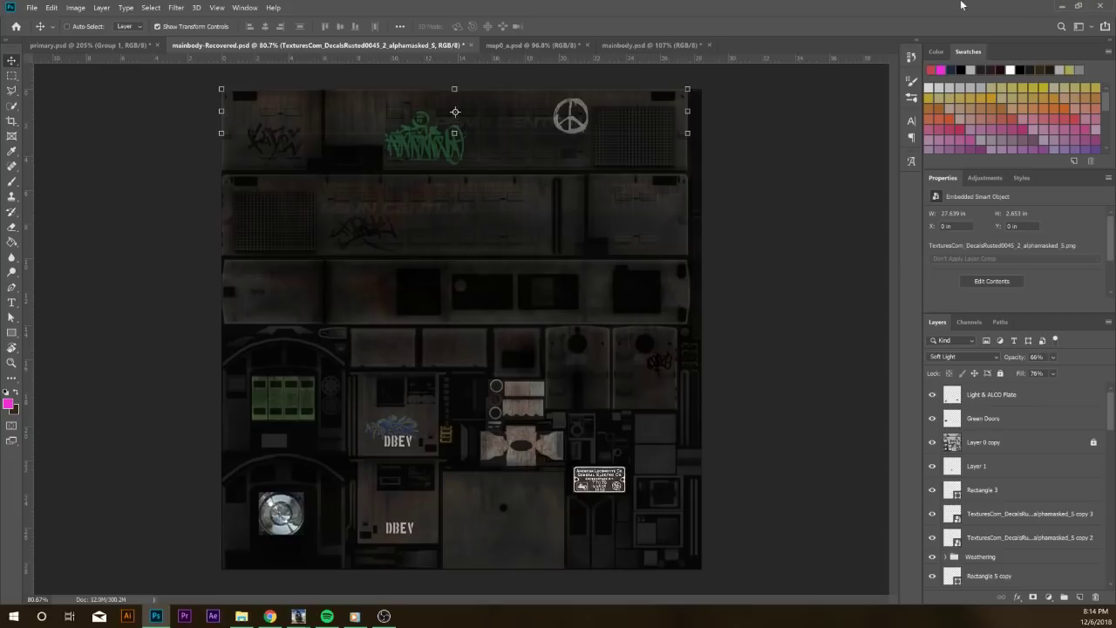
mouse_move(298, 616)
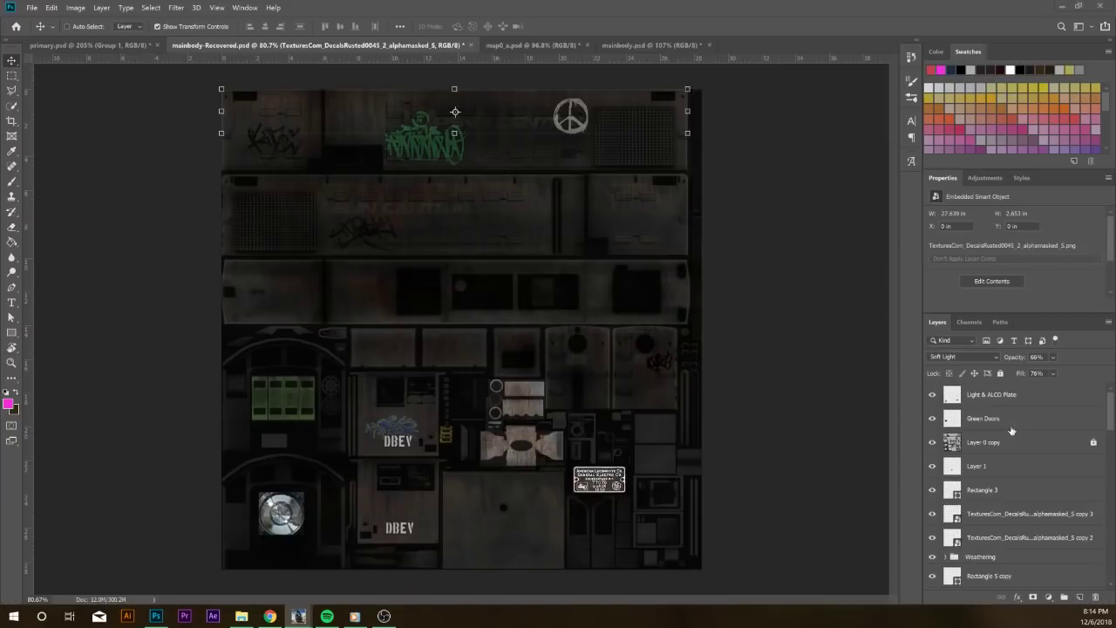
scroll(999, 421, down, 5)
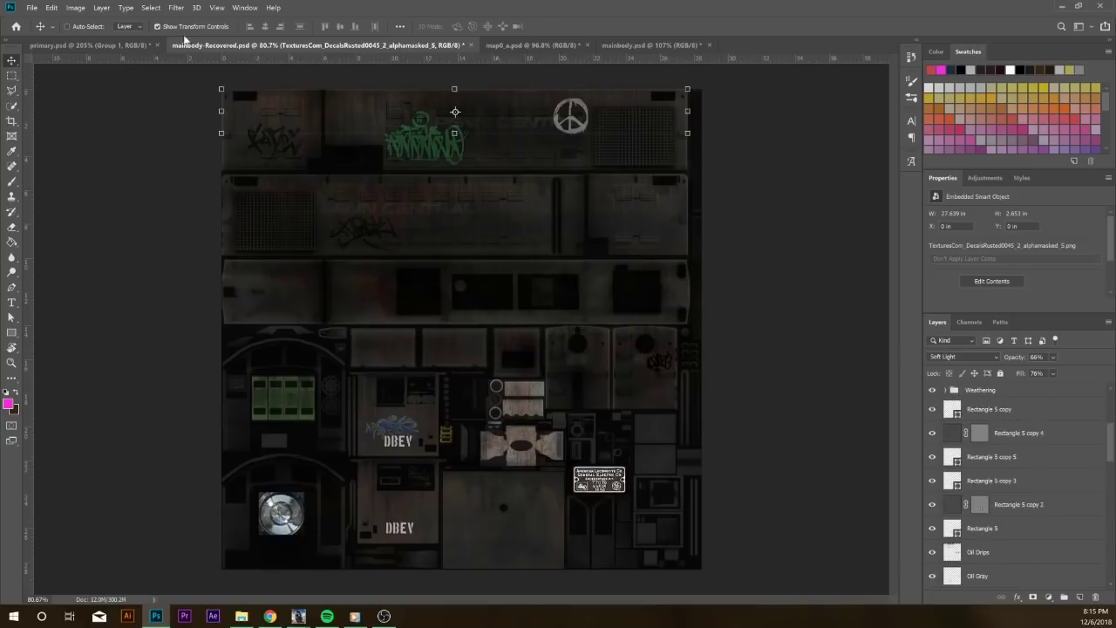
In primary.psd, isolate Layer 0 to examine the caboose's grey base shading, and restore the other visible layers
click(92, 44)
scroll(953, 457, down, 2)
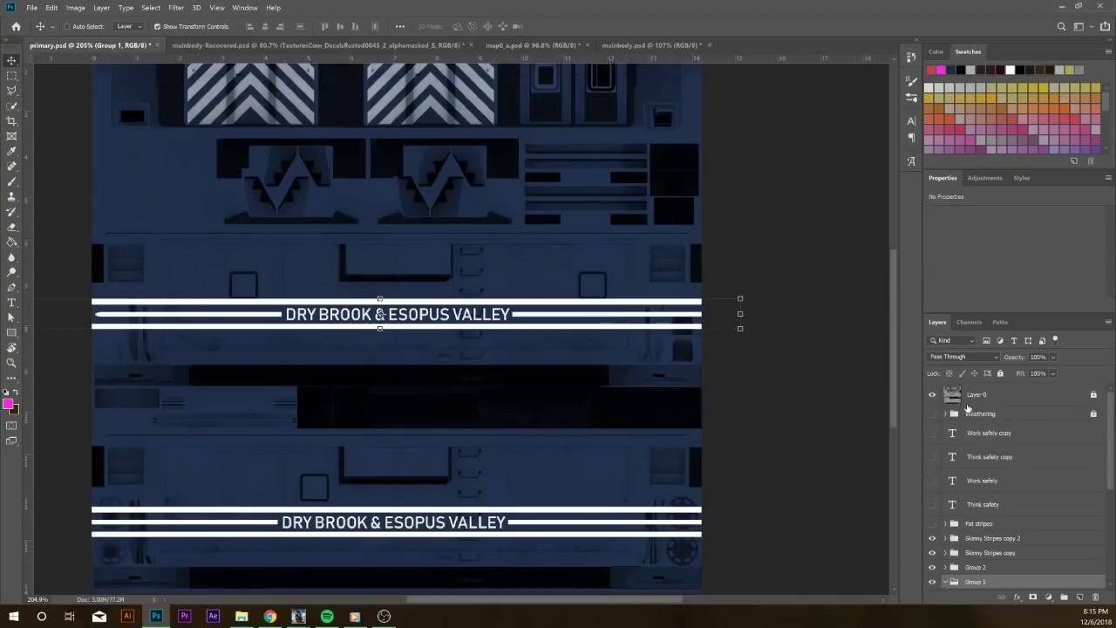
click(934, 395)
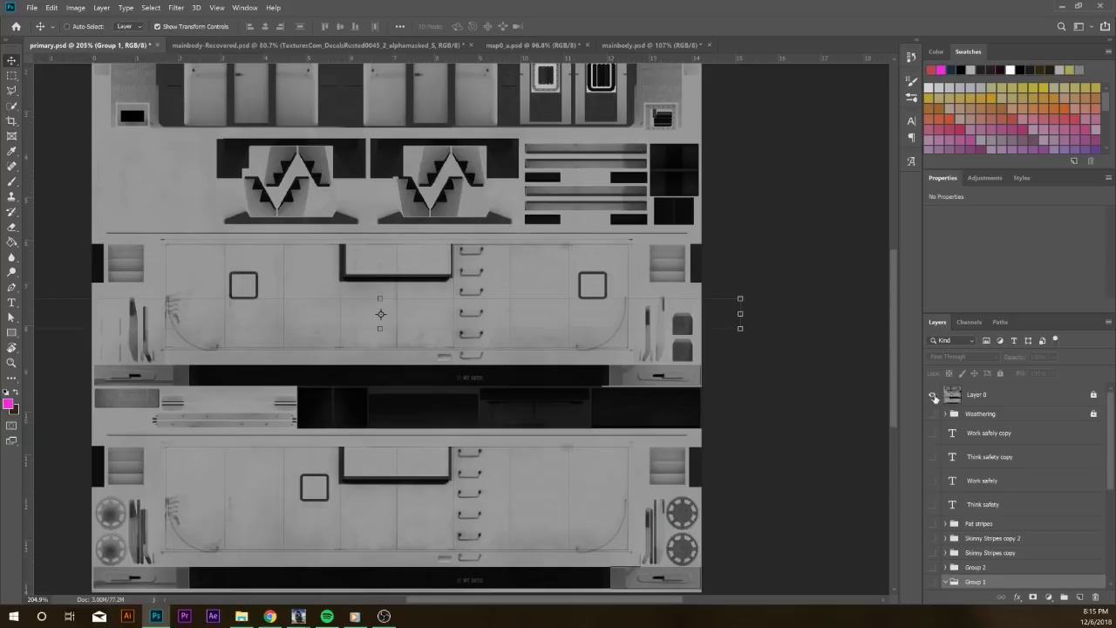
scroll(560, 286, down, 3)
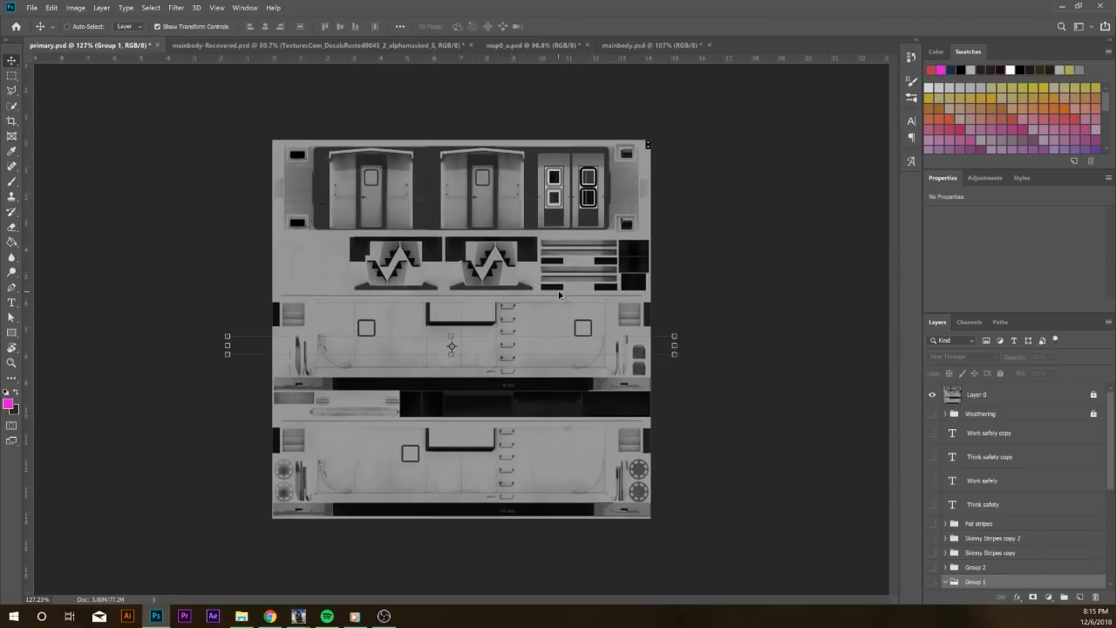
click(986, 397)
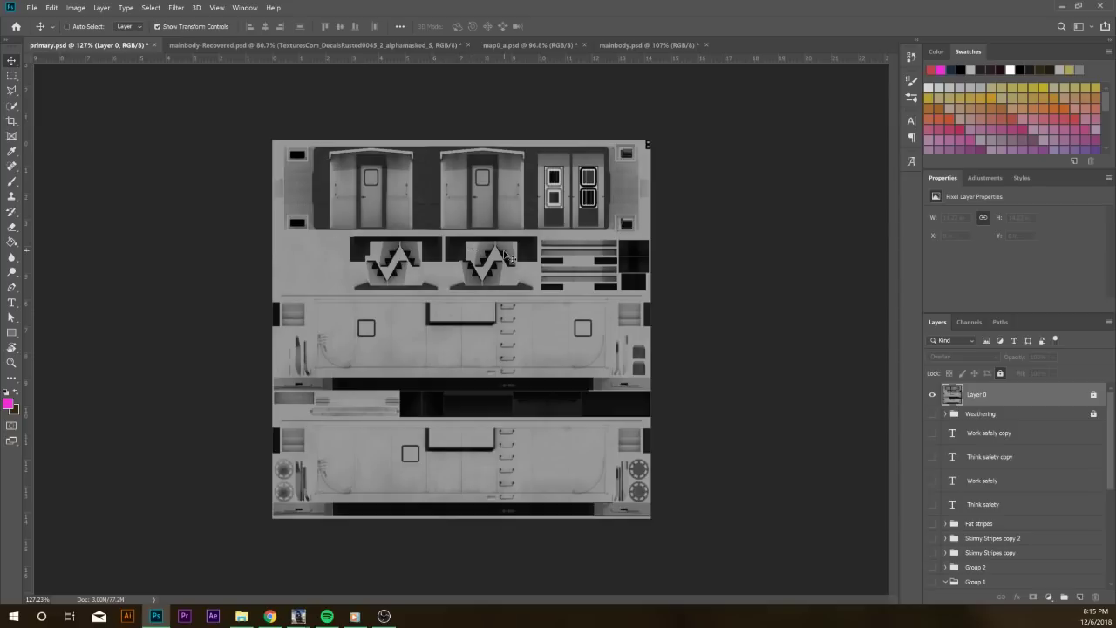
alt+click(933, 397)
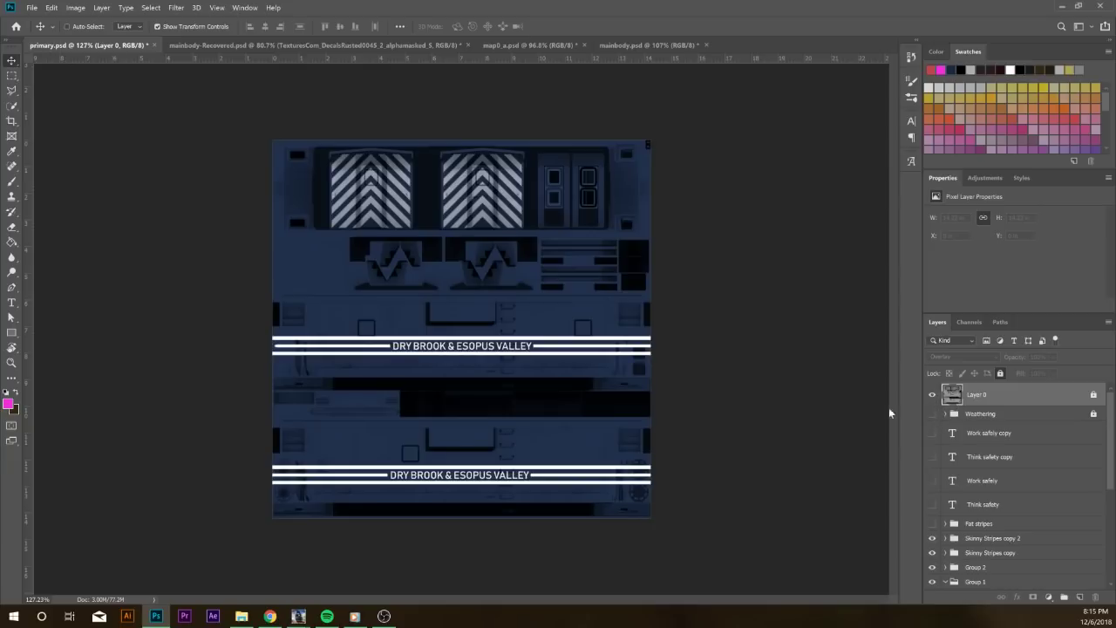
Return to mainbody-Recovered.psd, select the Rectangle 5 copy 4 layer and look through the layers above it
click(359, 46)
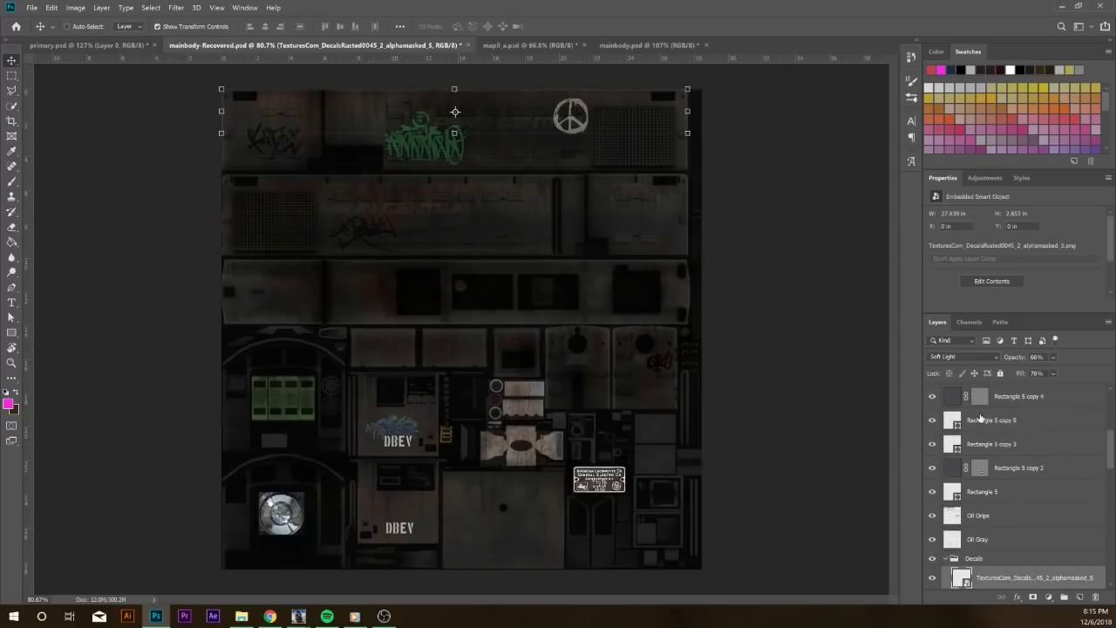
click(1019, 399)
scroll(1037, 454, up, 5)
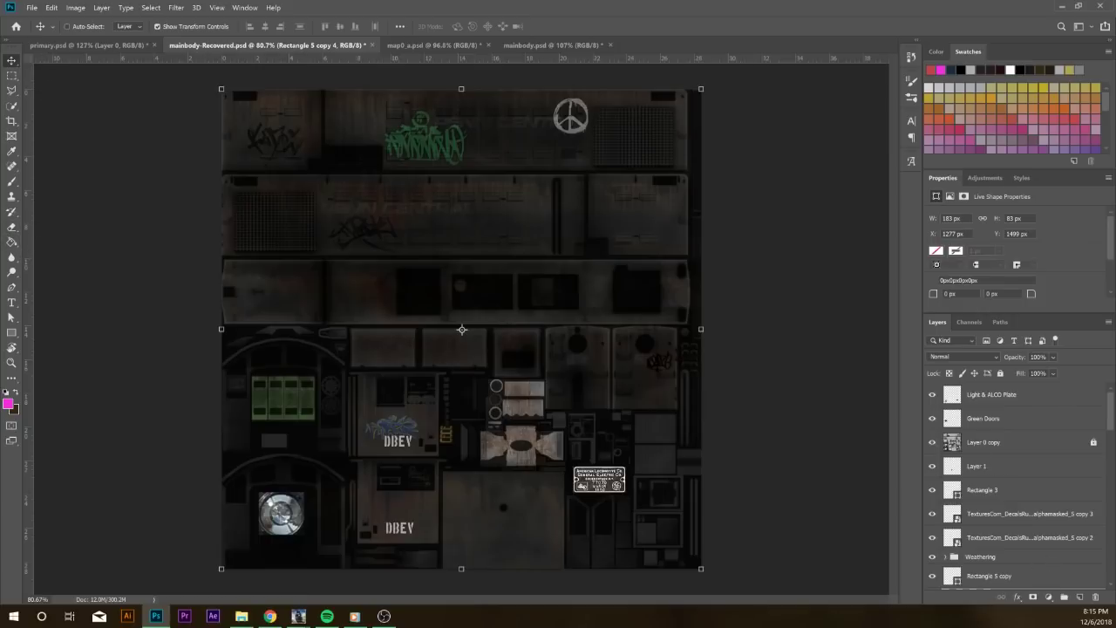
Create a new document with a blank white artboard and choose the 2144 px dripping-streak tip for the Brush tool
click(32, 6)
key(Escape)
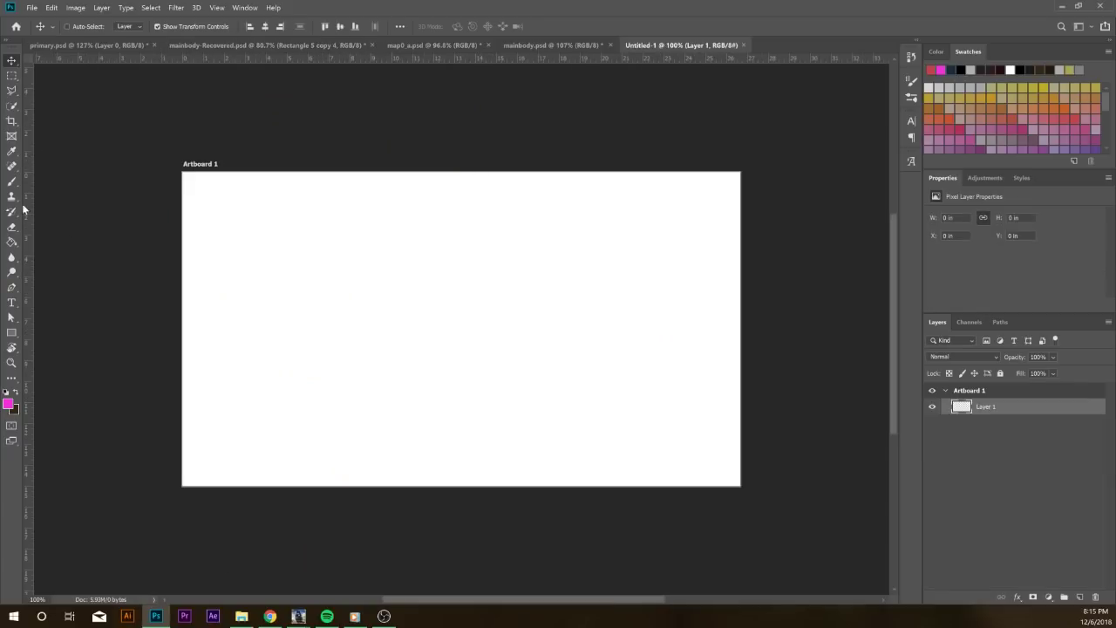
click(11, 182)
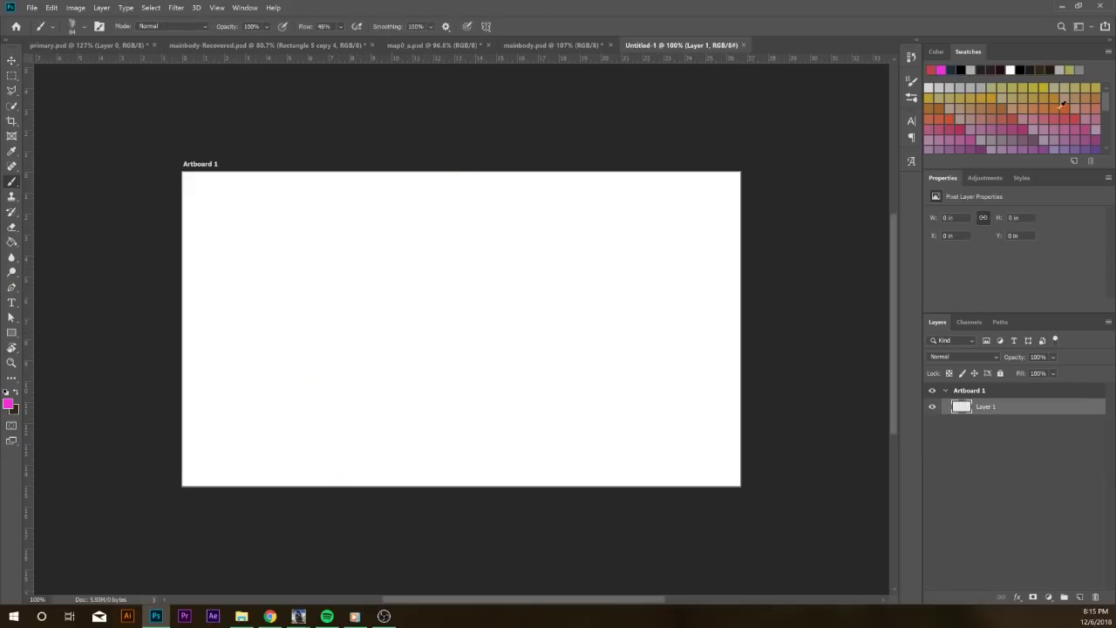
click(911, 81)
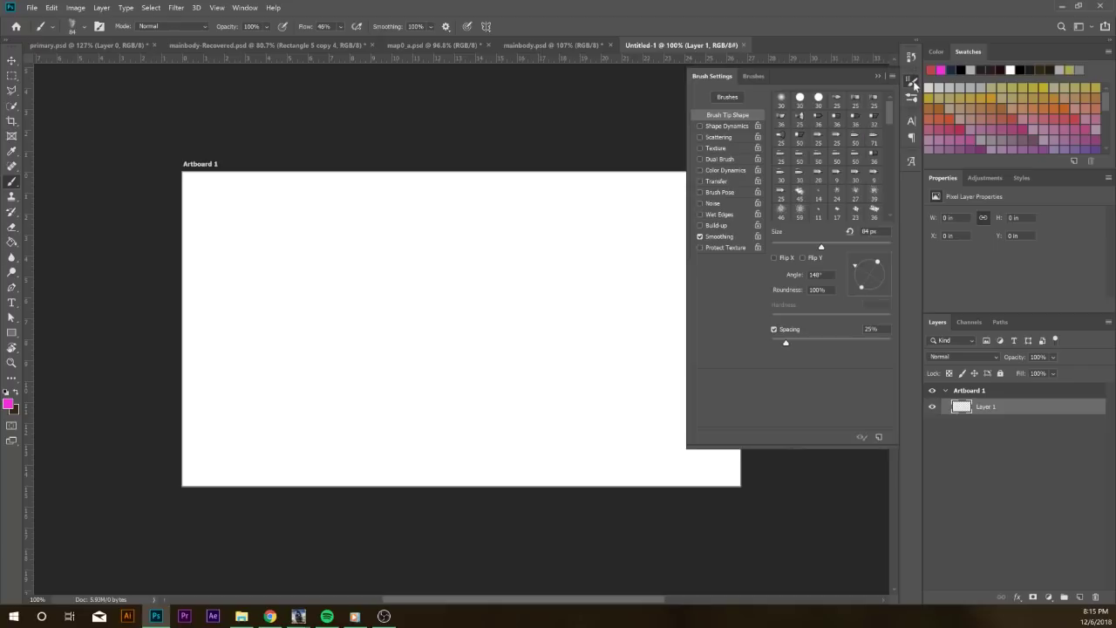
scroll(866, 175, down, 5)
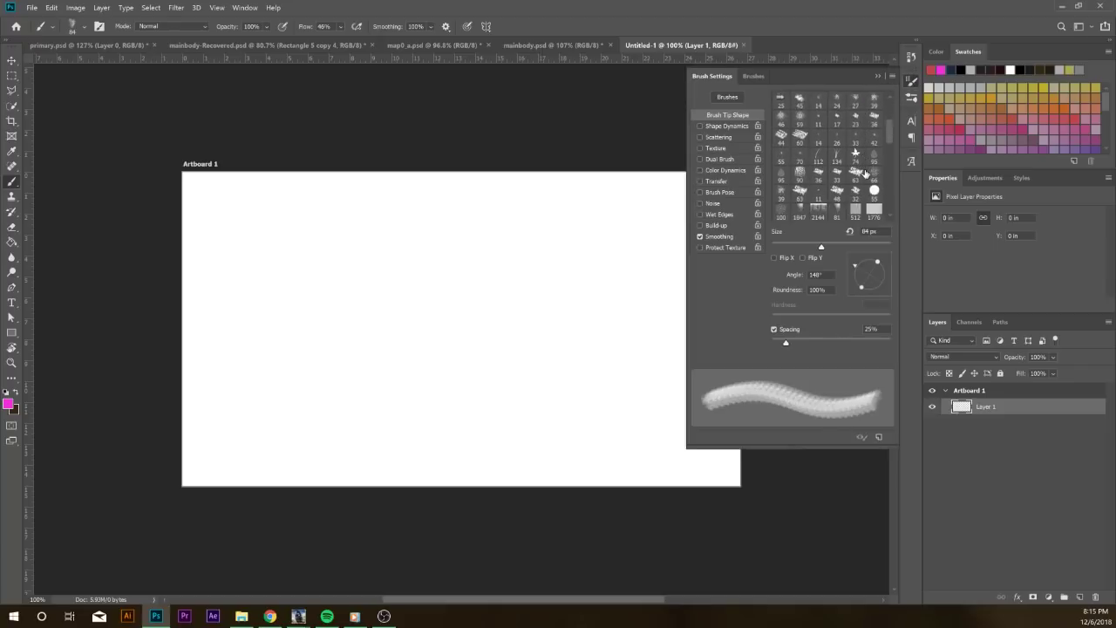
scroll(866, 174, down, 1)
click(819, 142)
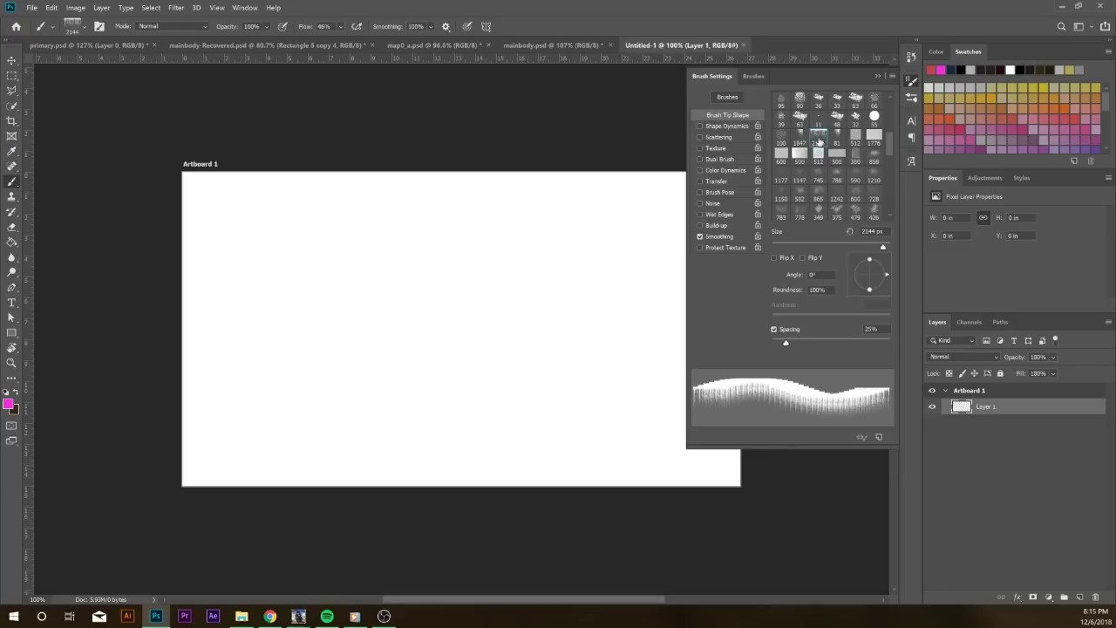
Replace the oversized magenta test stamp with a dark grey streak stamp at a brush size of 184 px near the artboard's centre
click(405, 259)
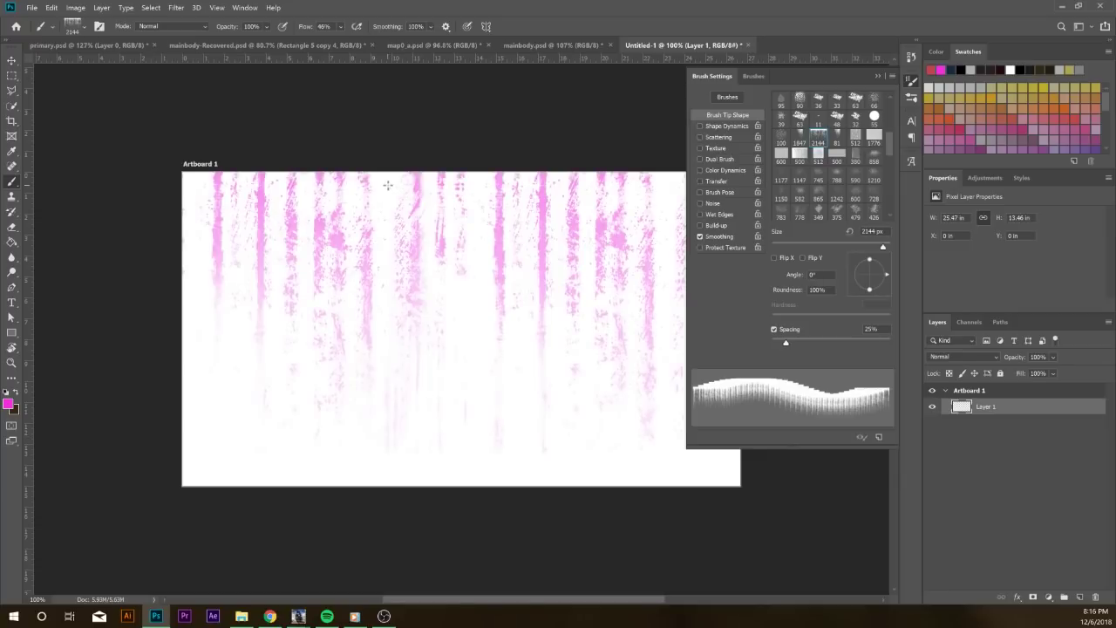
key(ctrl+z)
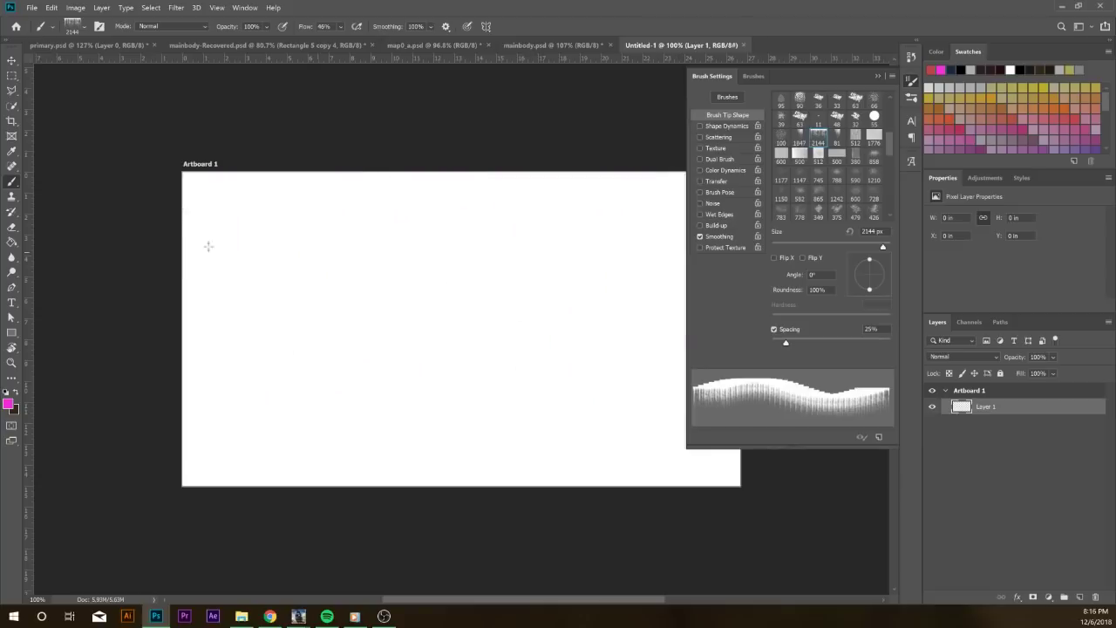
click(10, 404)
drag(602, 349, 548, 331)
click(829, 204)
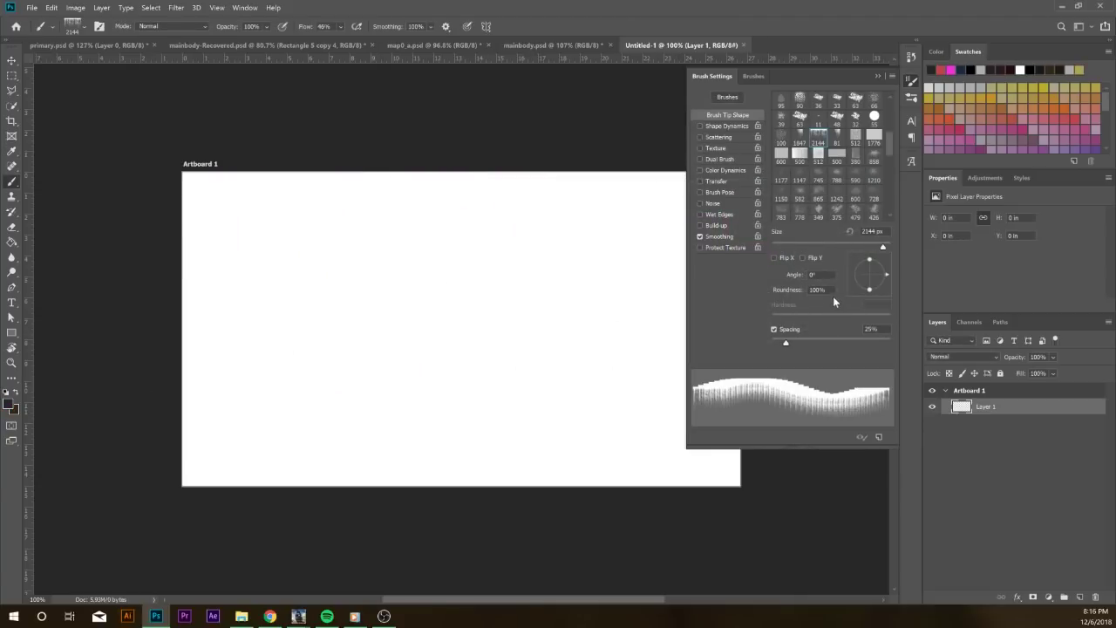
click(837, 246)
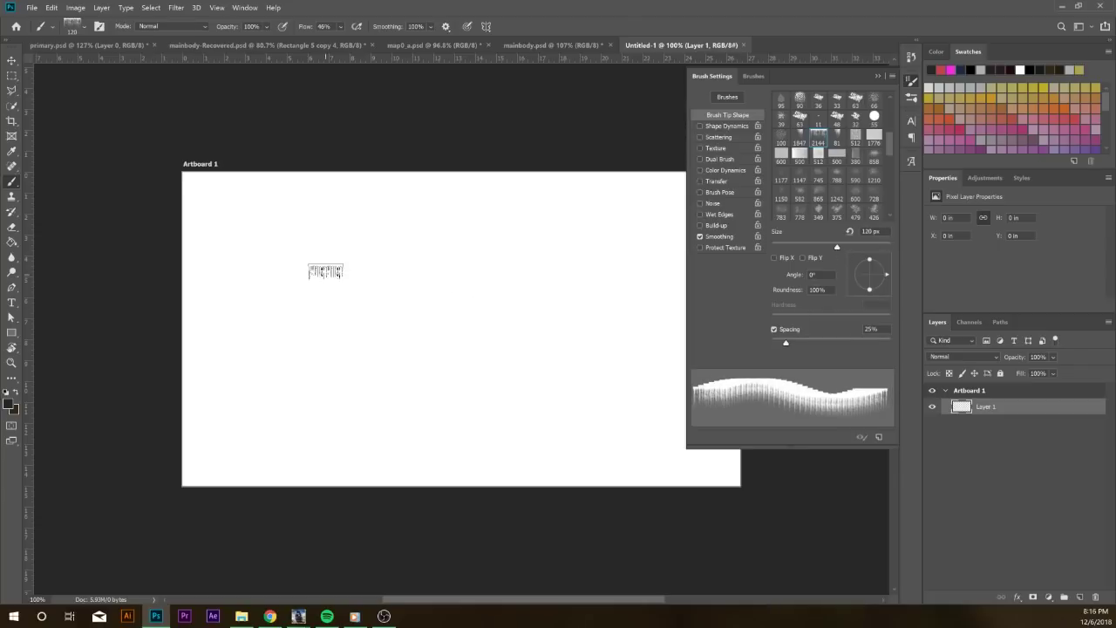
drag(853, 246, 856, 247)
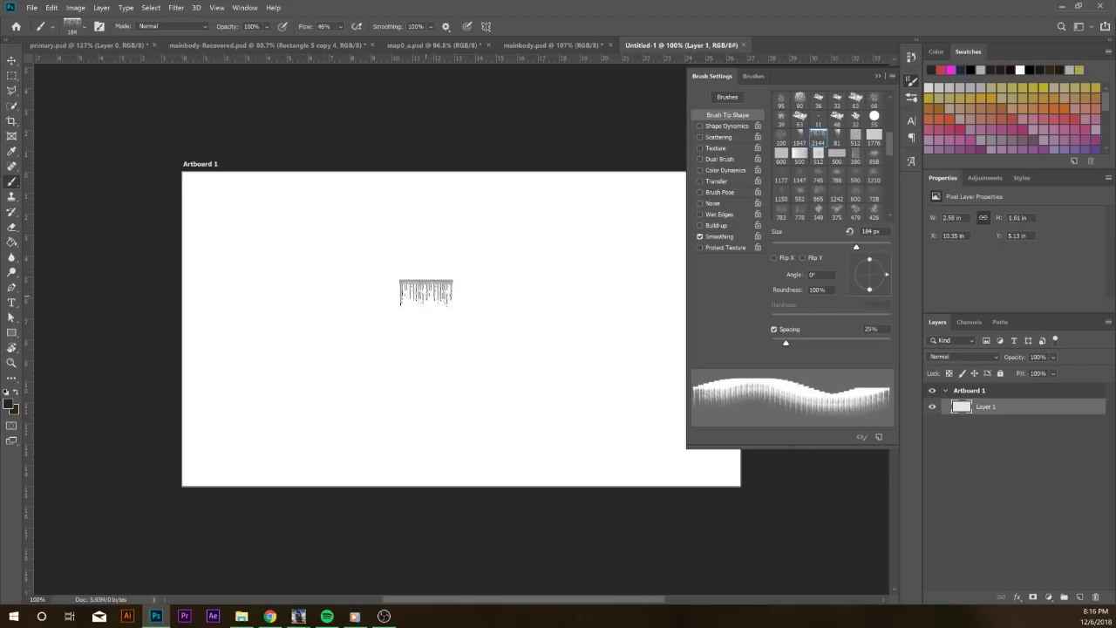
Choose the 512 px square grunge brush tip and stamp it once beside the dark streaks
click(818, 155)
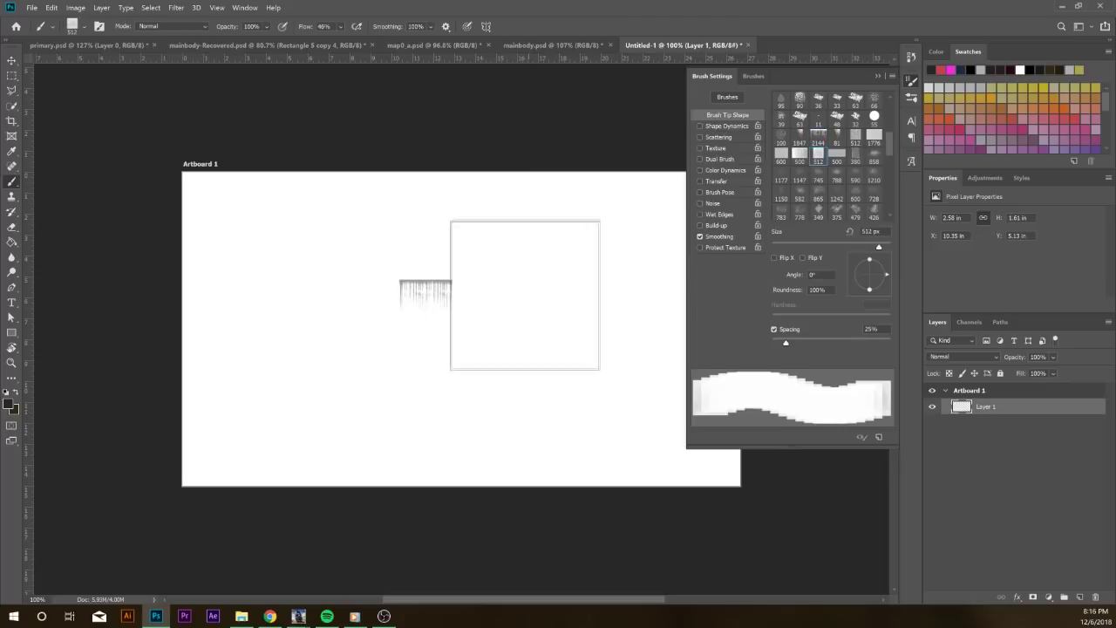
click(564, 339)
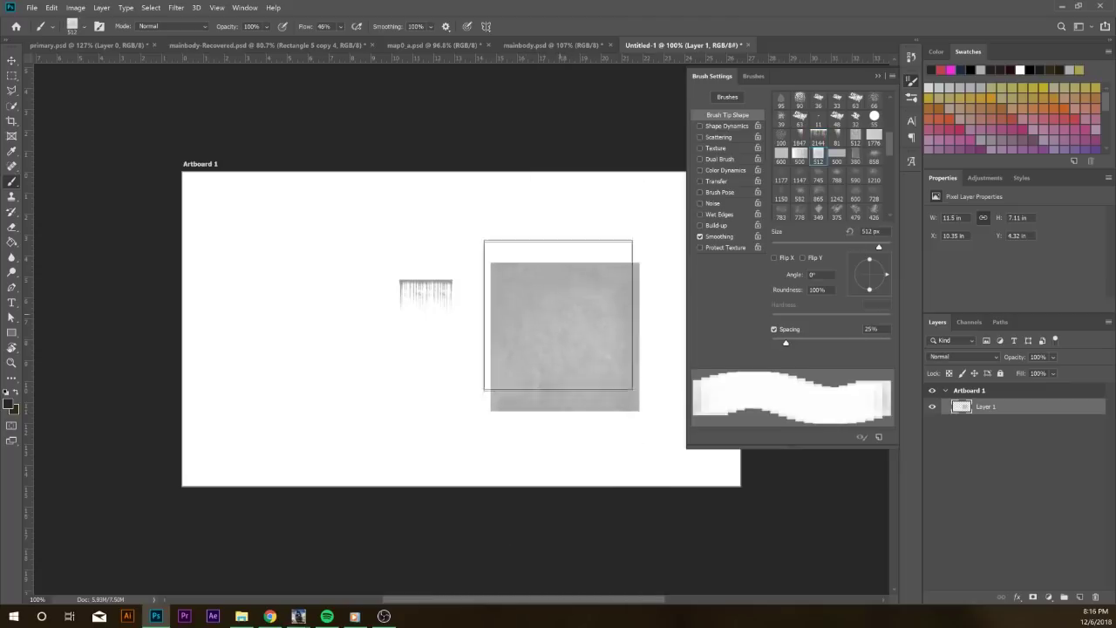
Stamp the 500 px grunge tip on the artboard's upper-left area and the 349 px splatter tip below it
click(800, 155)
click(298, 243)
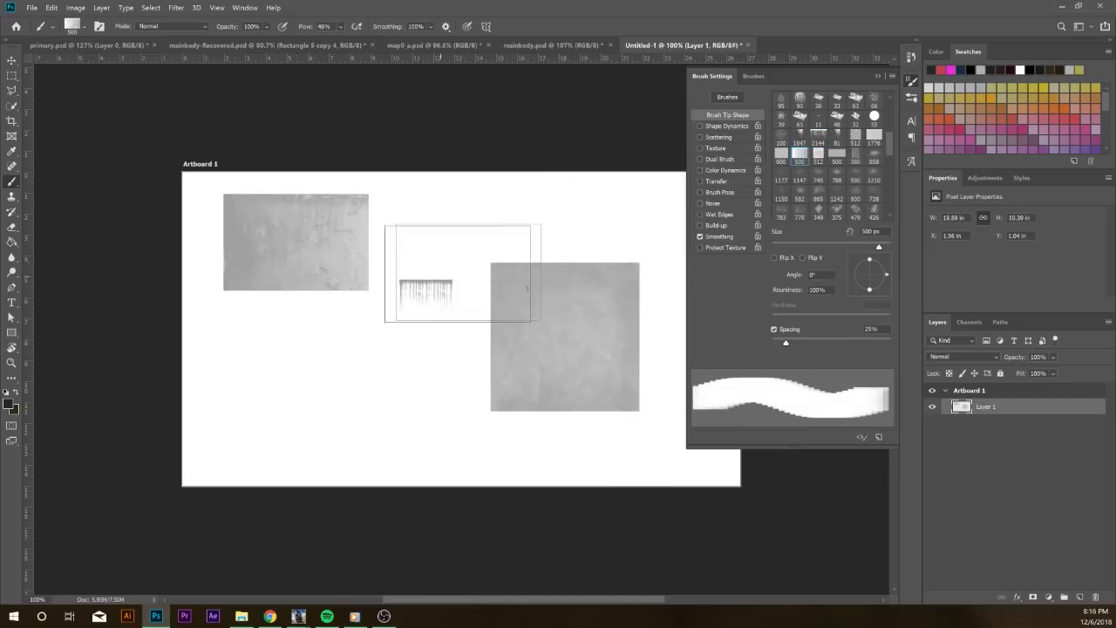
click(818, 209)
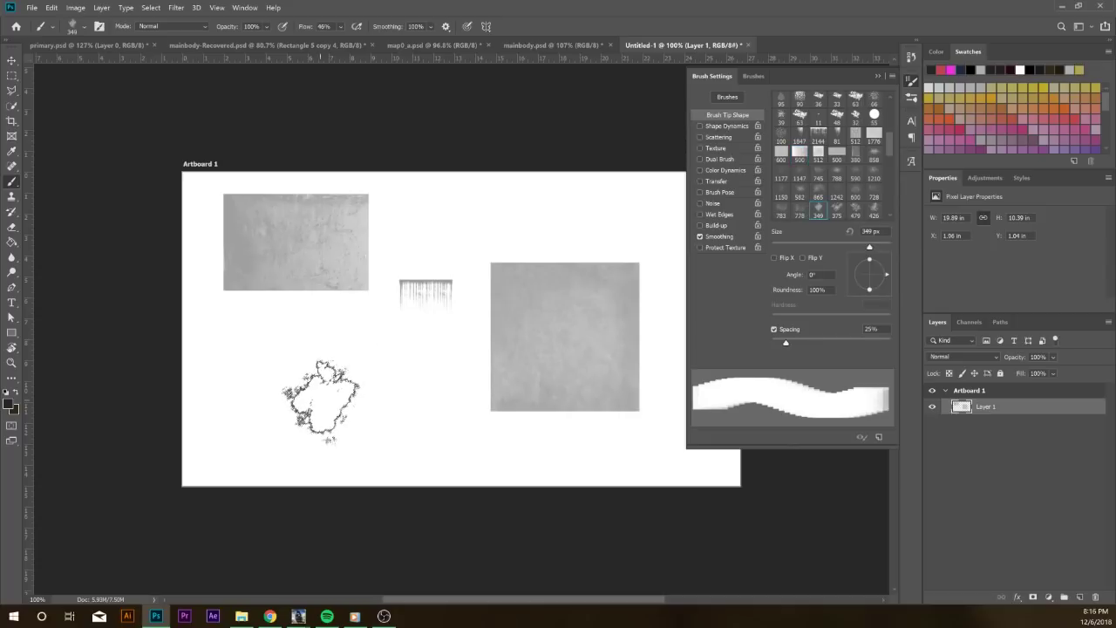
click(320, 398)
Choose the 375 px splatter brush tip and paint test marks above and beside the large grey square on the artboard
click(836, 209)
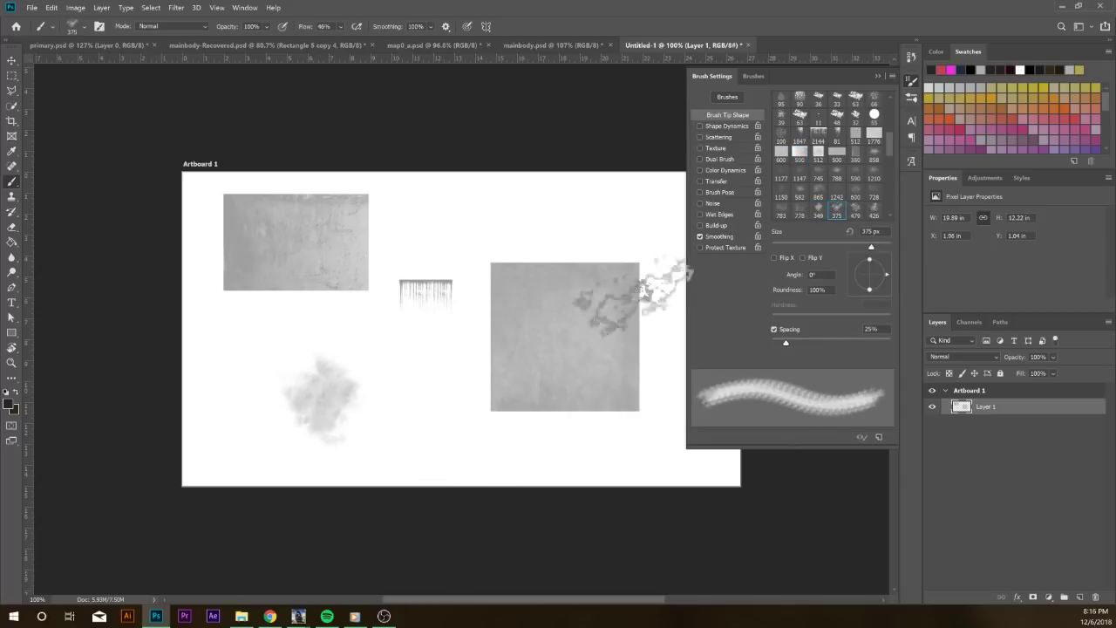
click(463, 423)
click(475, 218)
click(611, 225)
mouse_move(467, 314)
mouse_down()
mouse_move(474, 349)
mouse_move(461, 401)
mouse_up()
View mainbody-Recovered.psd with the Brush Settings collapsed and return to the Untitled-1 brush test document
click(331, 47)
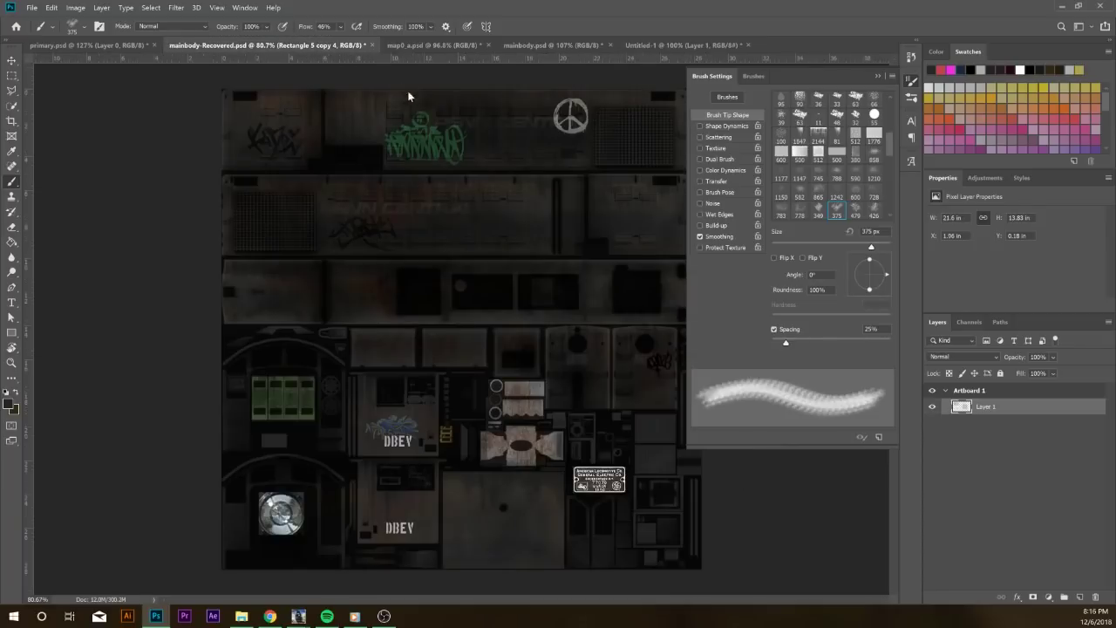
click(876, 76)
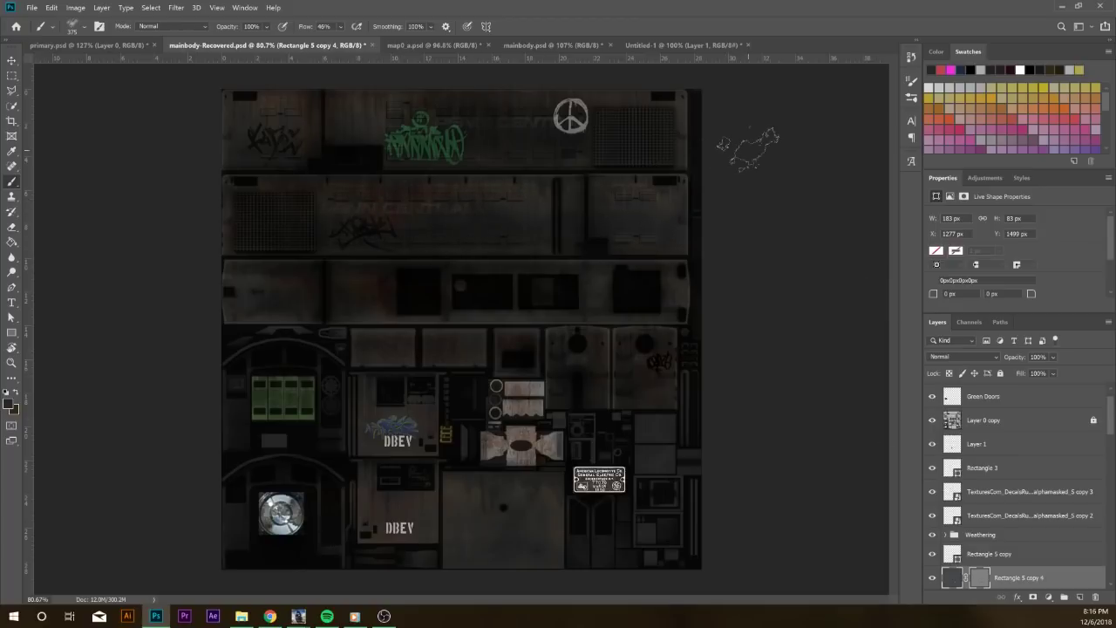
click(651, 44)
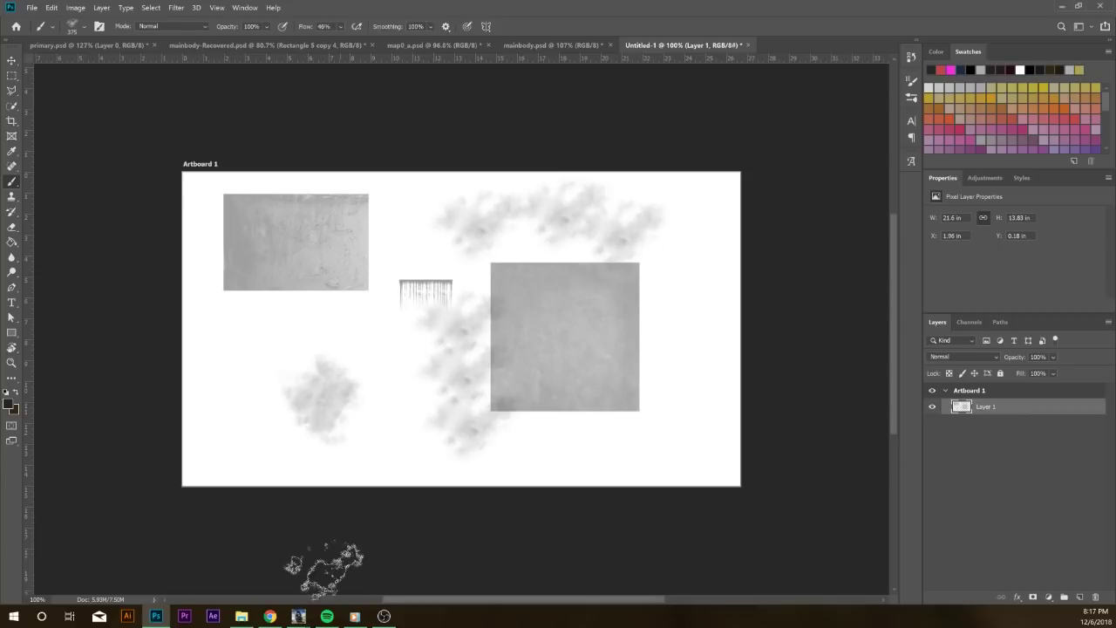
Switch to Trainz: A New Era and examine the weathering on locomotive 941 and the neighbouring engines
mouse_move(299, 616)
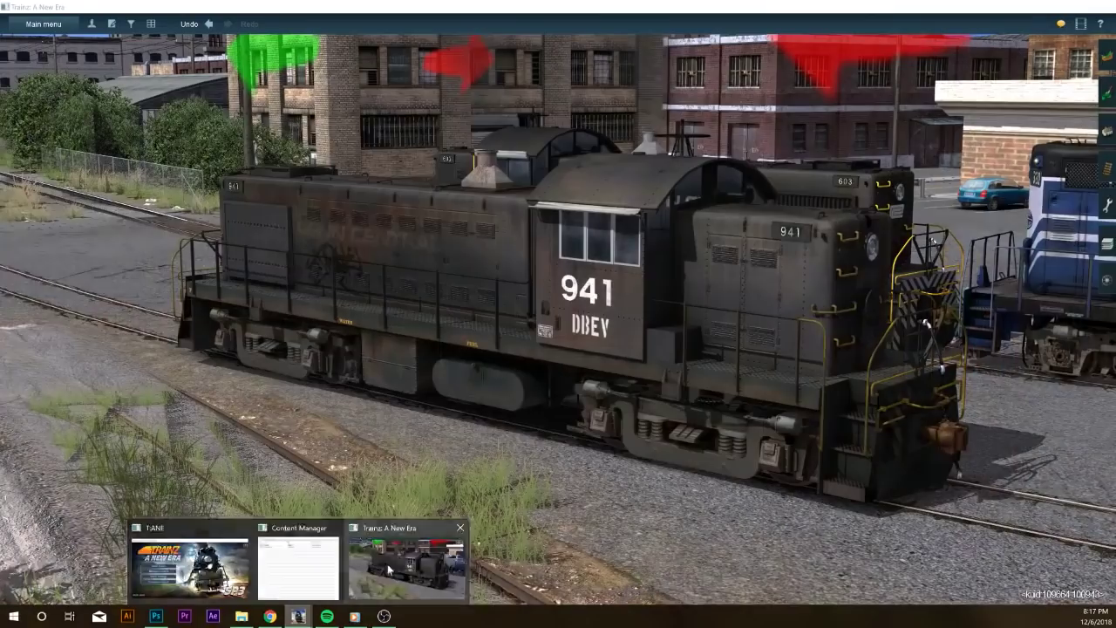
click(389, 571)
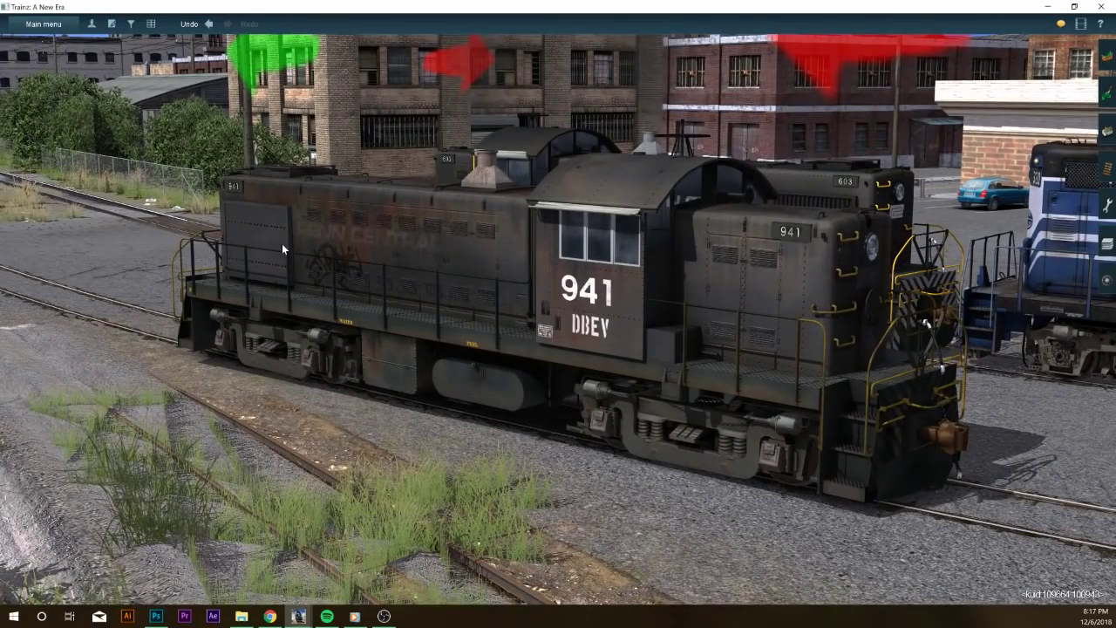
scroll(343, 301, up, 2)
scroll(343, 301, down, 5)
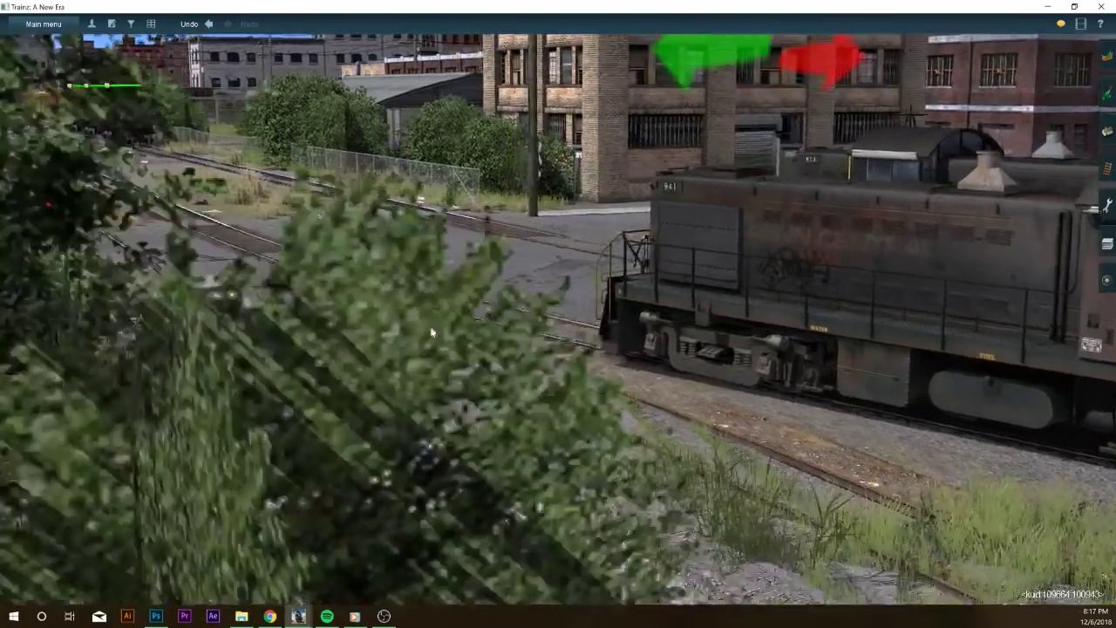
scroll(661, 311, up, 3)
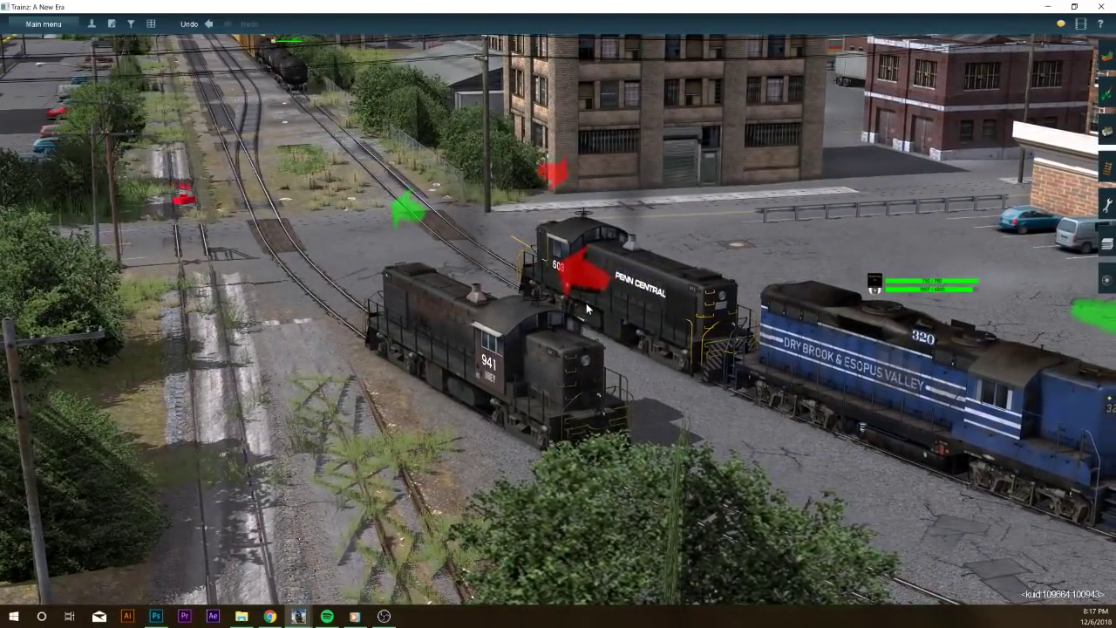
key(alt+Tab)
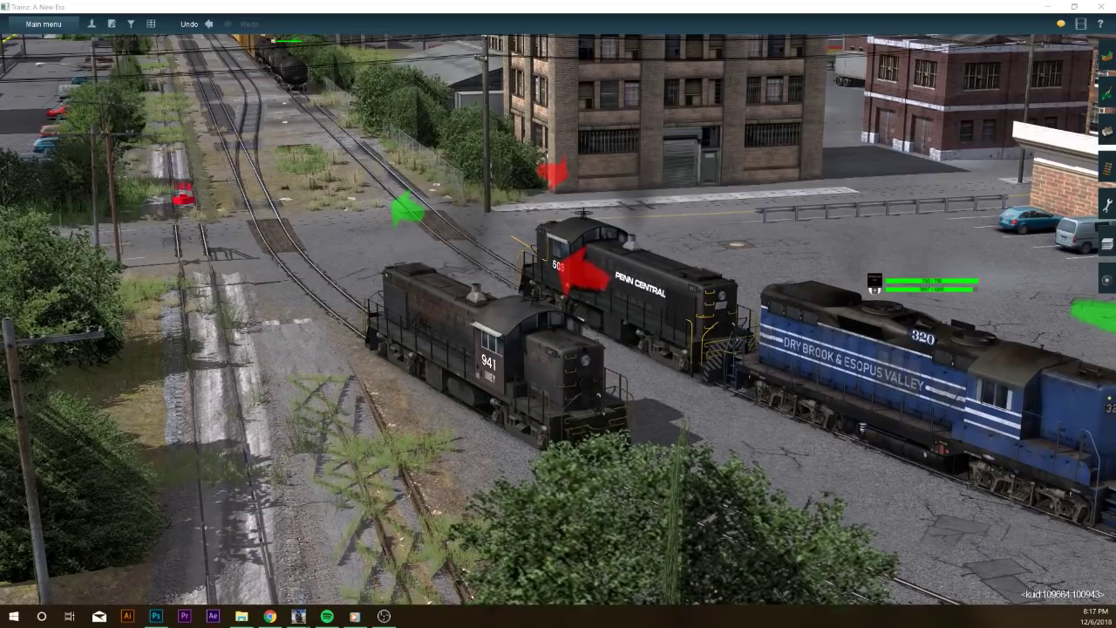
Return to Photoshop, leave the missing font in map1 (1).psd unresolved and close the Untitled-1 brush test document without saving
key(alt+Tab)
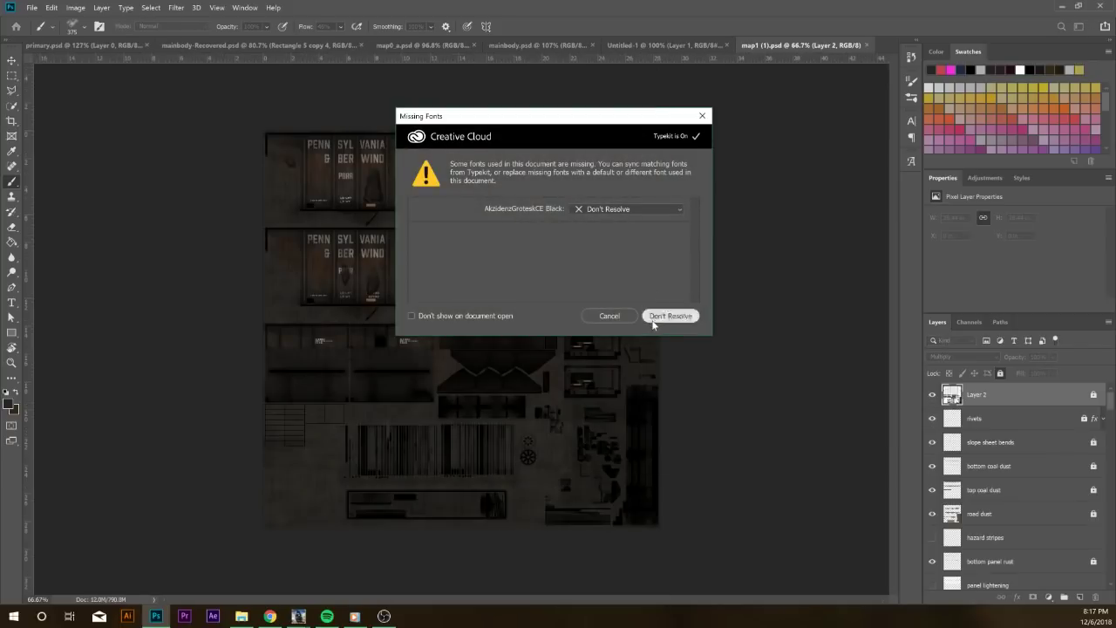
click(658, 316)
click(698, 45)
key(ctrl+z)
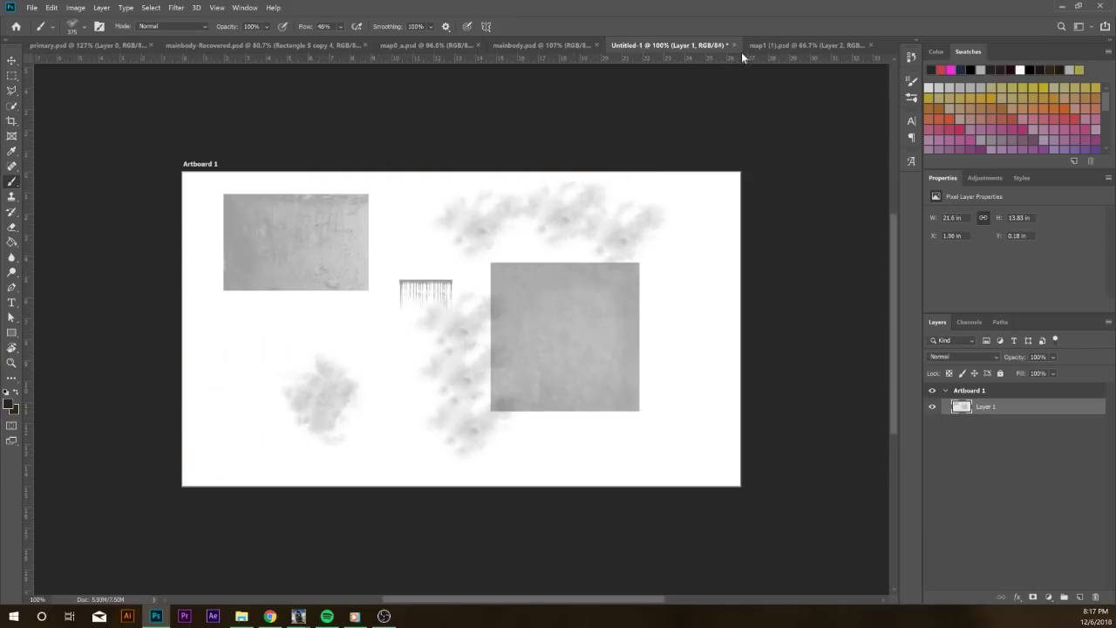
click(735, 44)
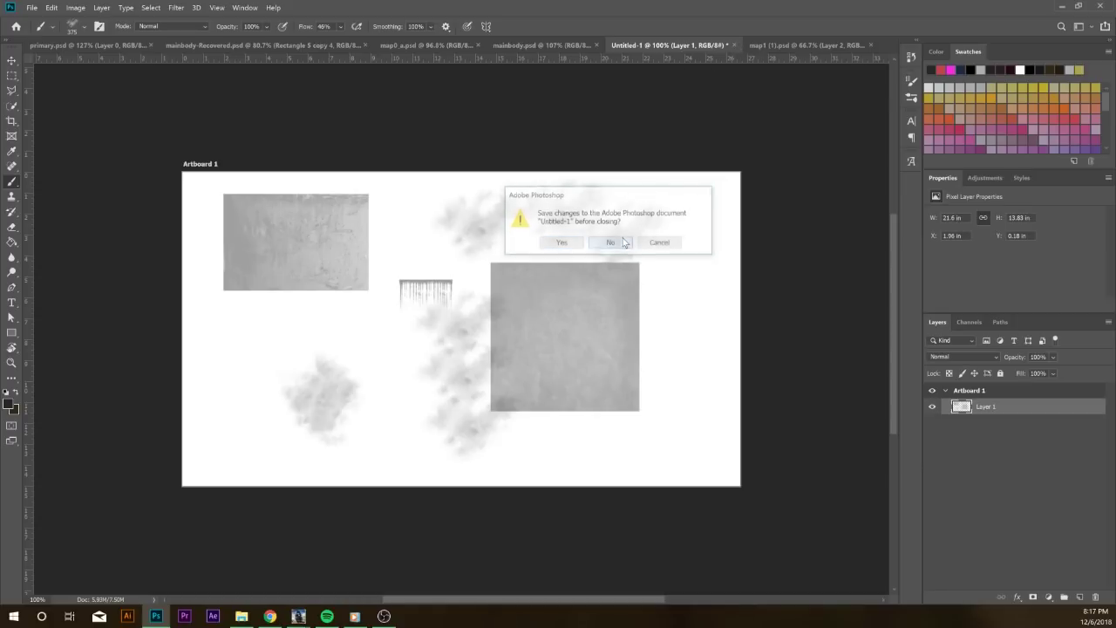
key(n)
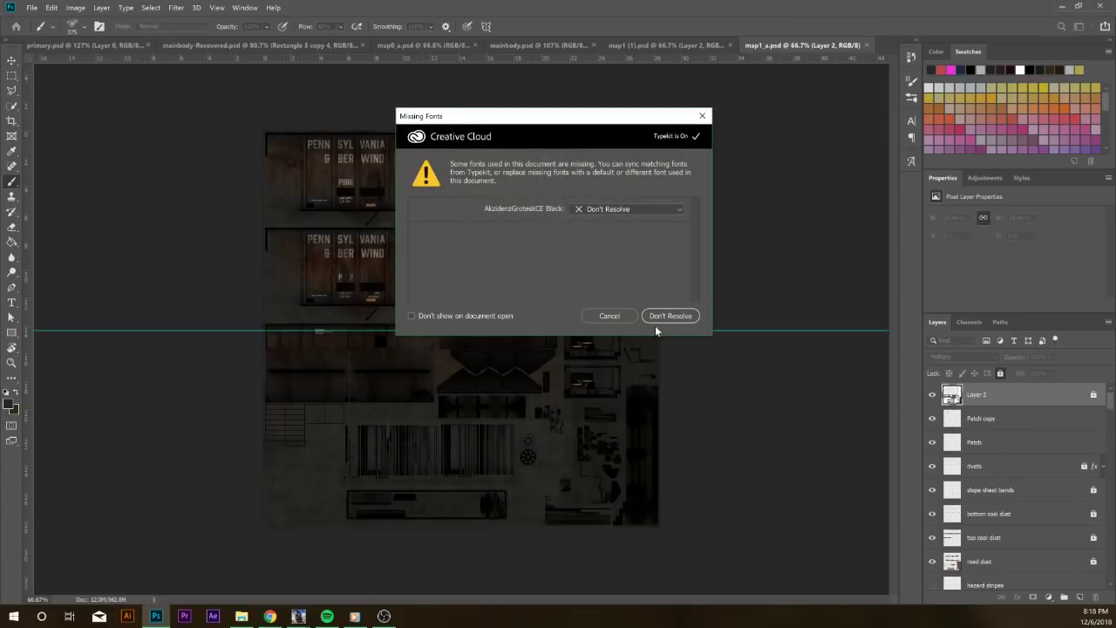
Leave the missing font in map1_a.psd unresolved and look through its layers, toggling the NW 4-74 layer's visibility on and off
click(656, 317)
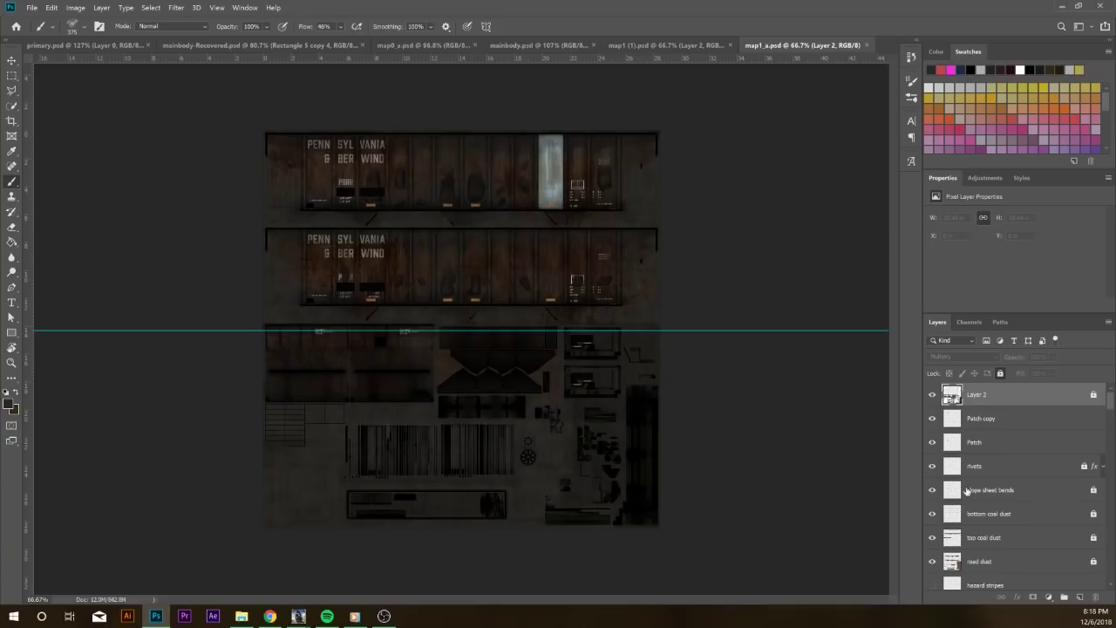
scroll(959, 487, down, 5)
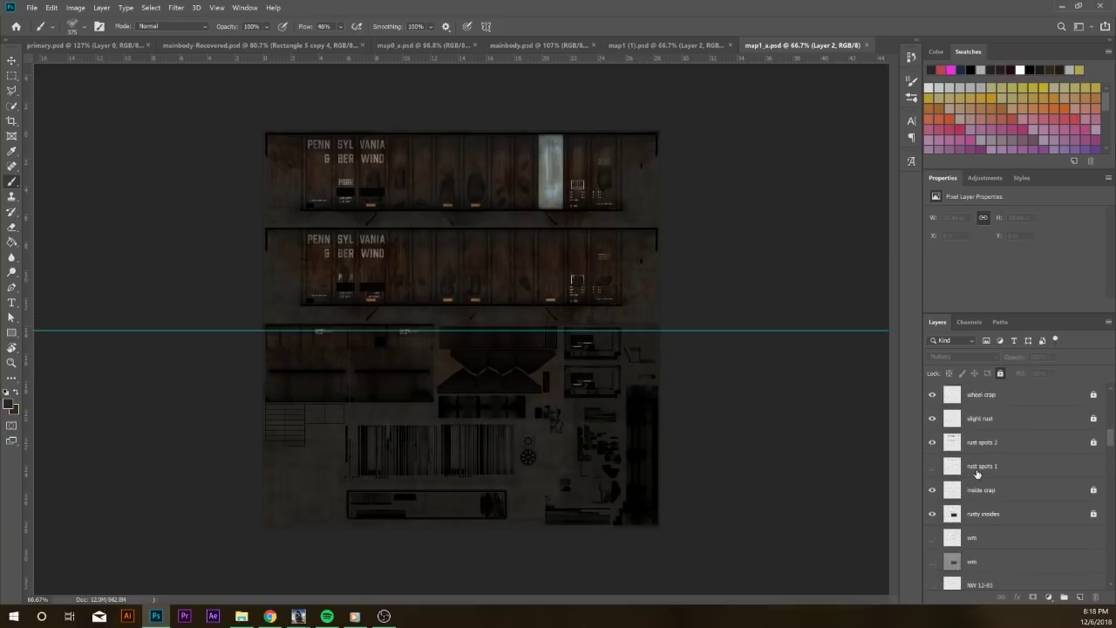
scroll(999, 454, down, 3)
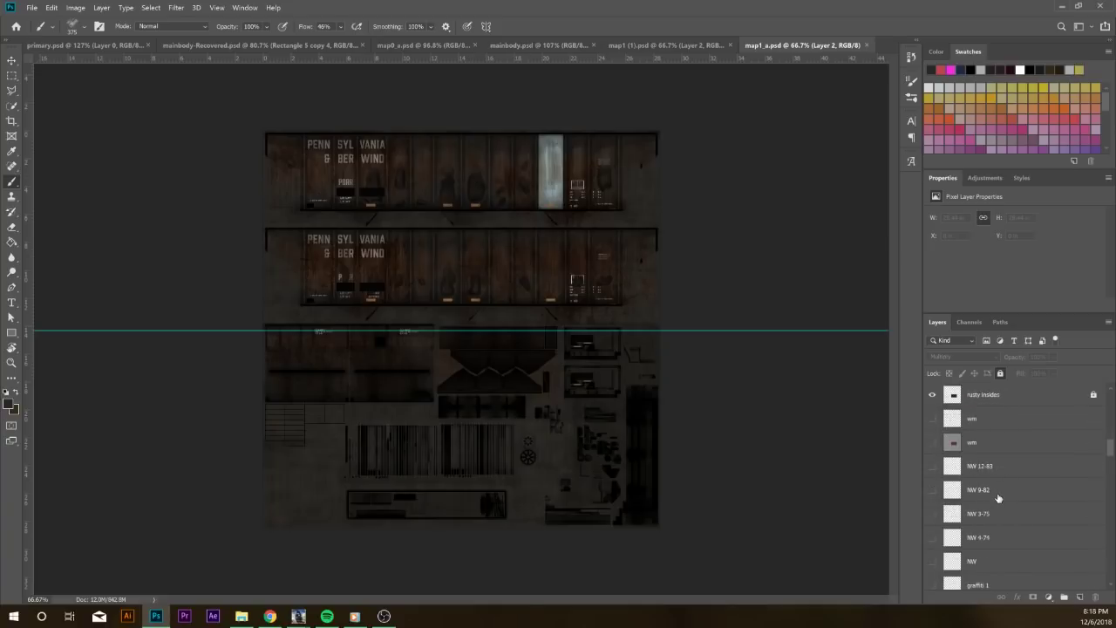
scroll(999, 497, down, 2)
click(932, 469)
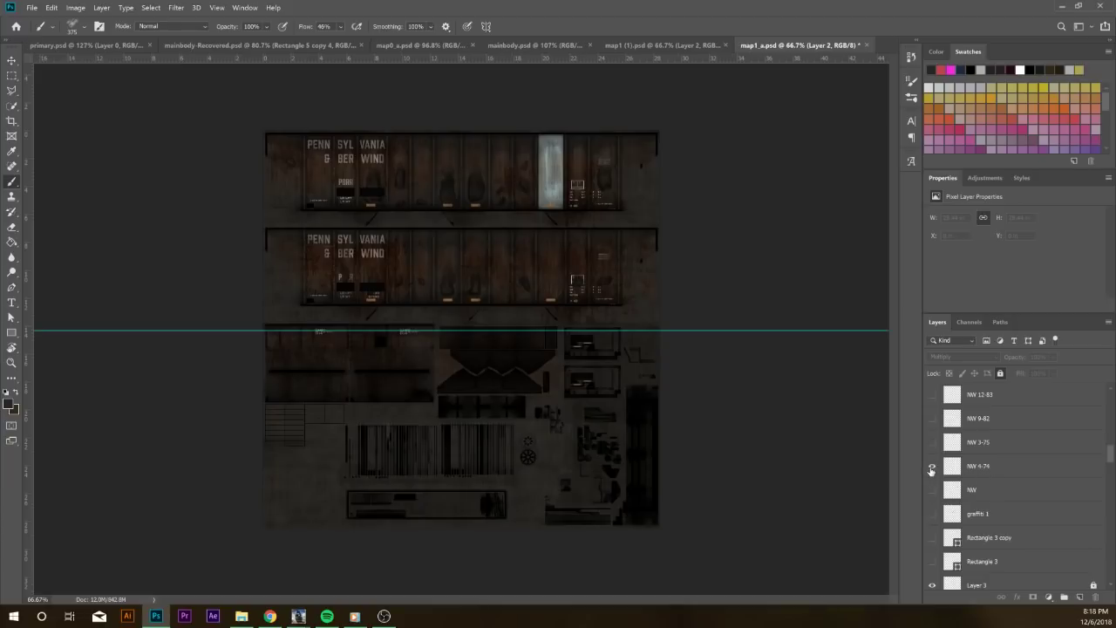
click(931, 468)
scroll(964, 467, down, 4)
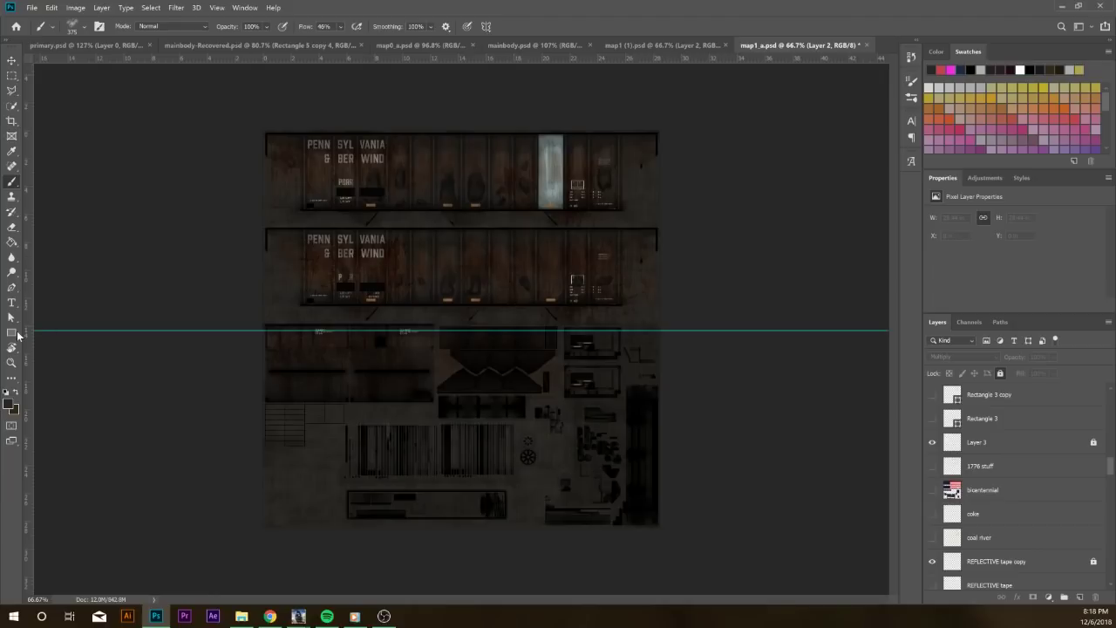
Open smdepotmain.psd without resolving its missing font and compare the siding with Layer 6 hidden and shown
key(super+e)
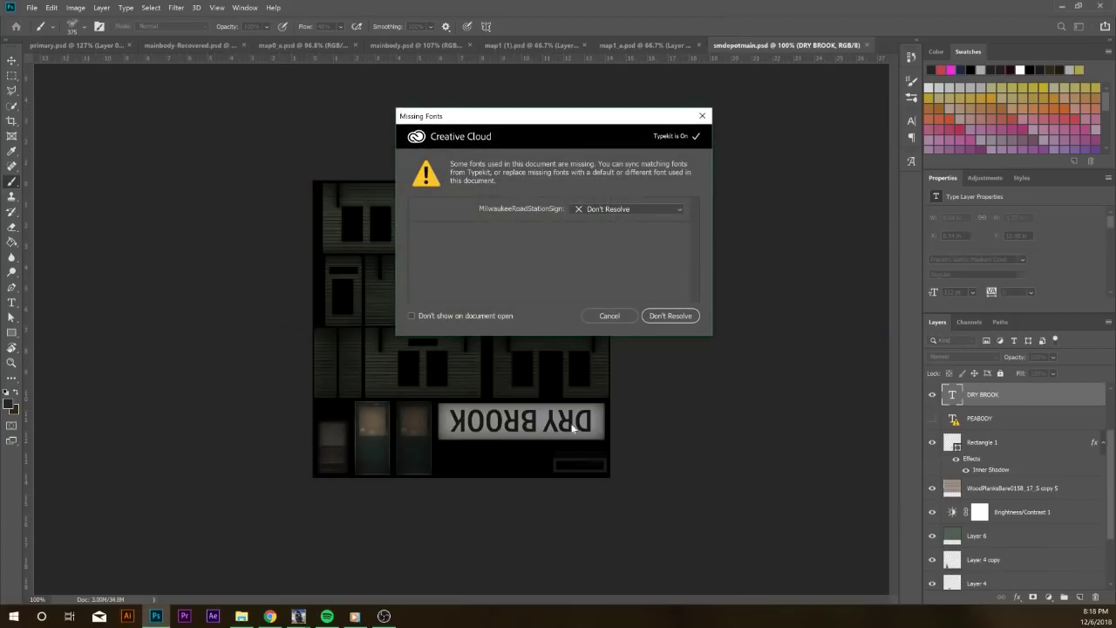
click(670, 315)
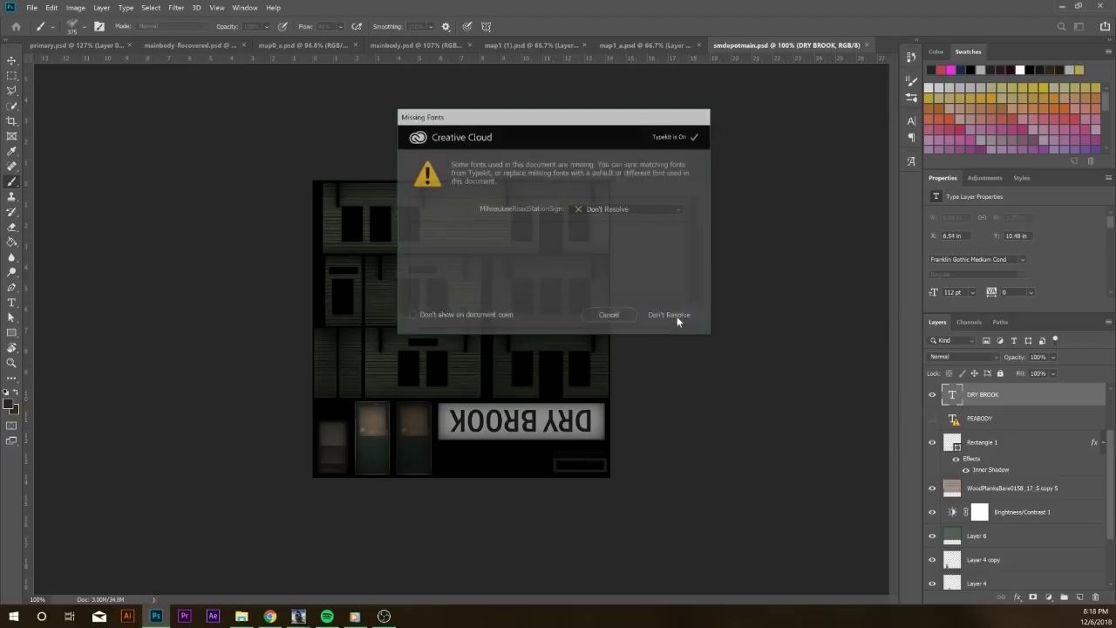
scroll(927, 518, down, 1)
scroll(927, 518, down, 2)
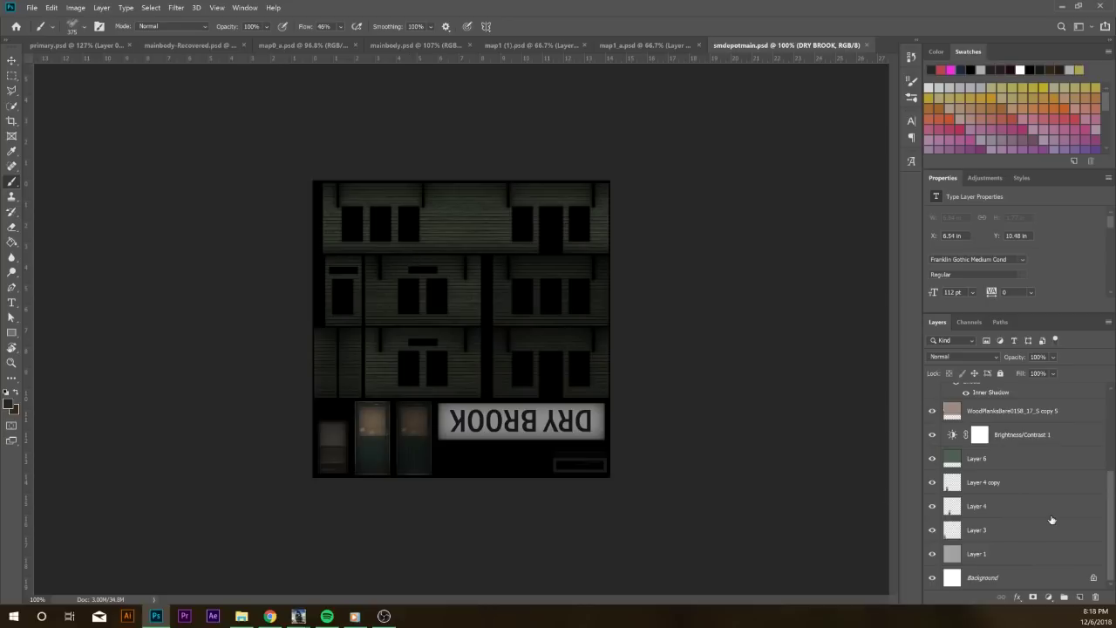
click(933, 460)
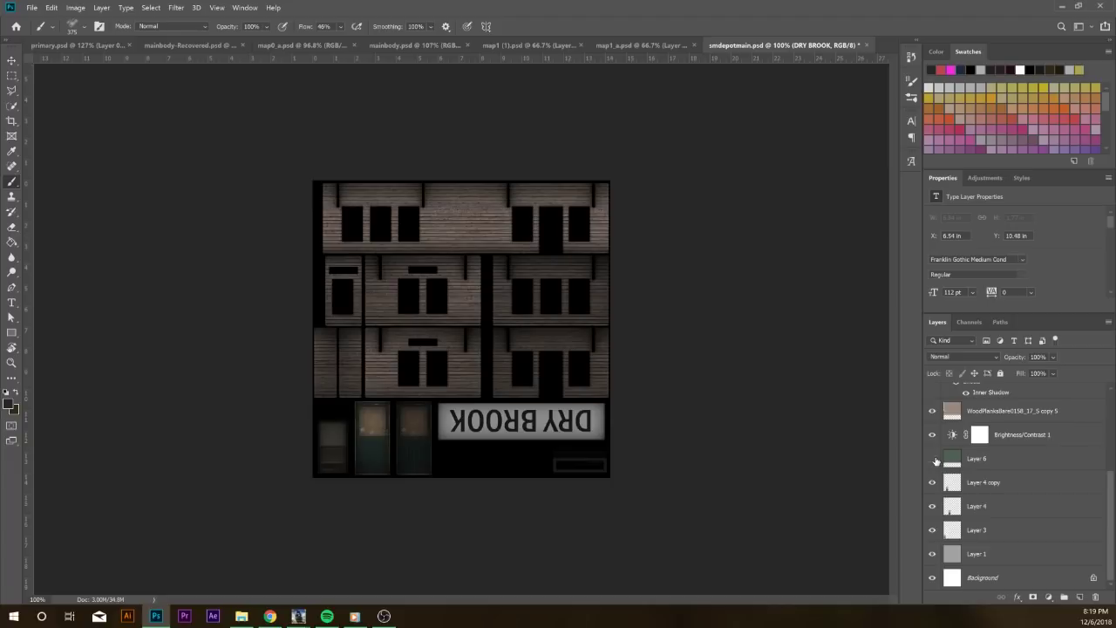
click(933, 460)
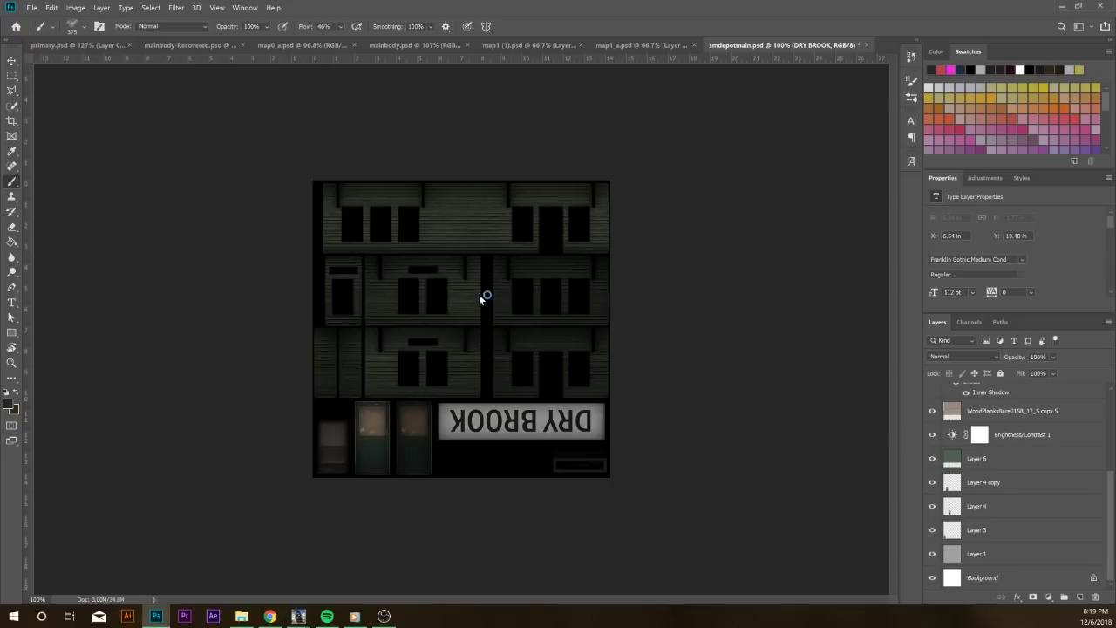
Examine the roof, brick and lower areas of the smdepotroof.psd texture, and return to smdepotmain.psd
key(ctrl+Tab)
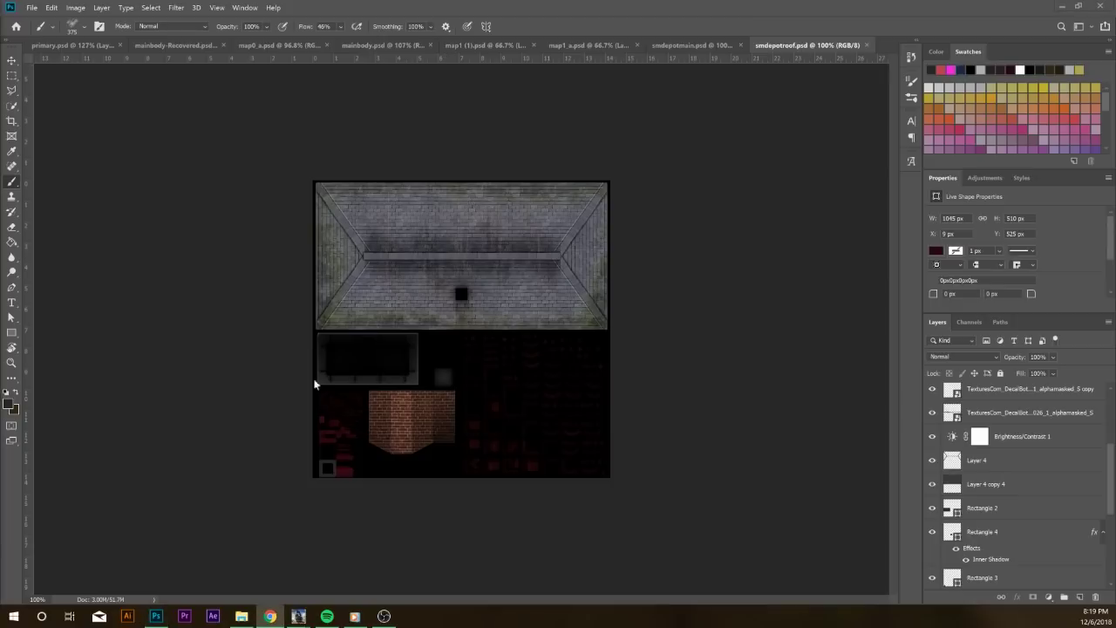
drag(550, 426, 635, 395)
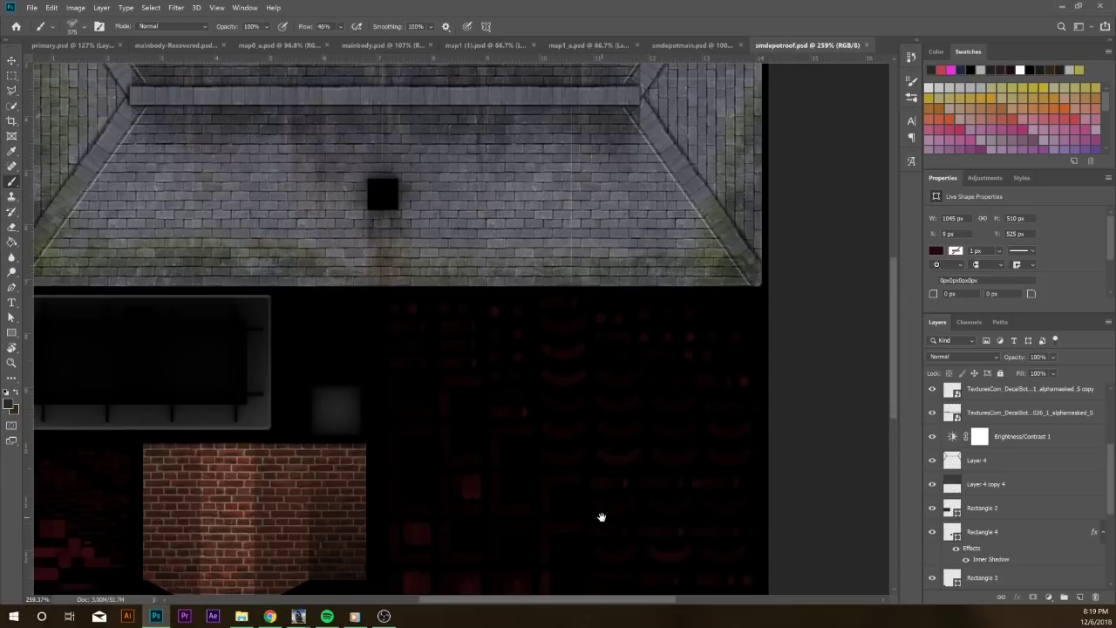
drag(598, 518, 608, 363)
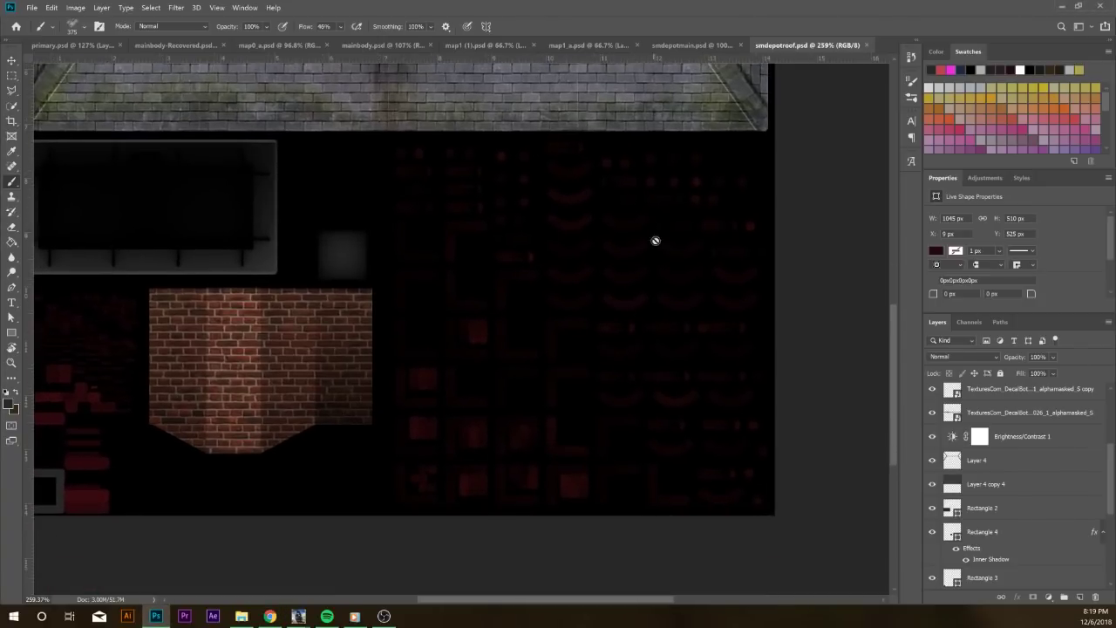
scroll(575, 264, down, 3)
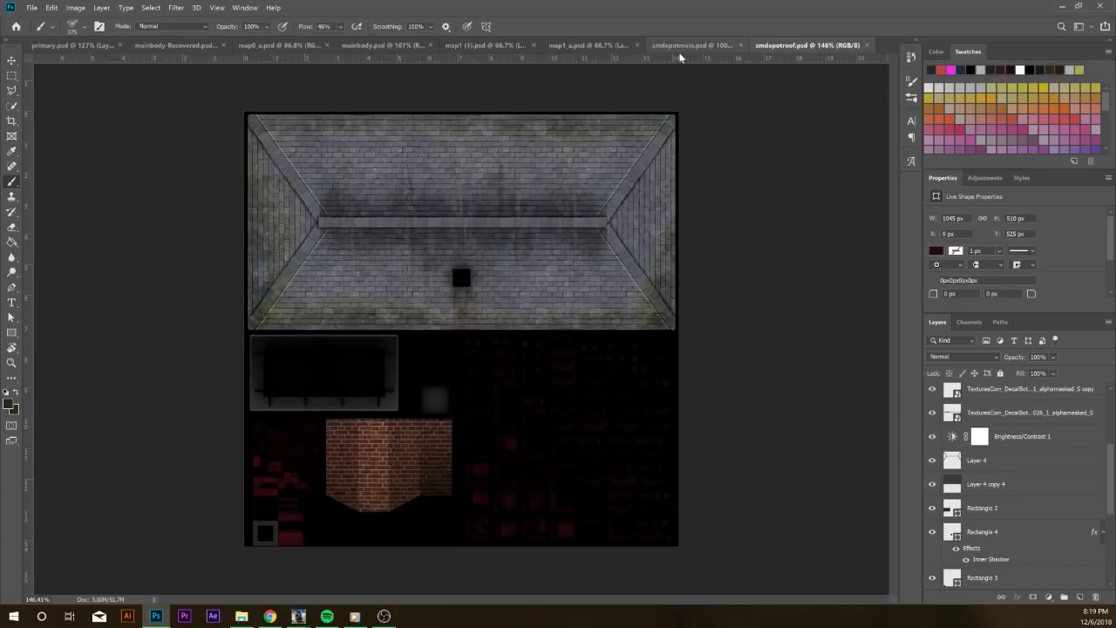
click(685, 46)
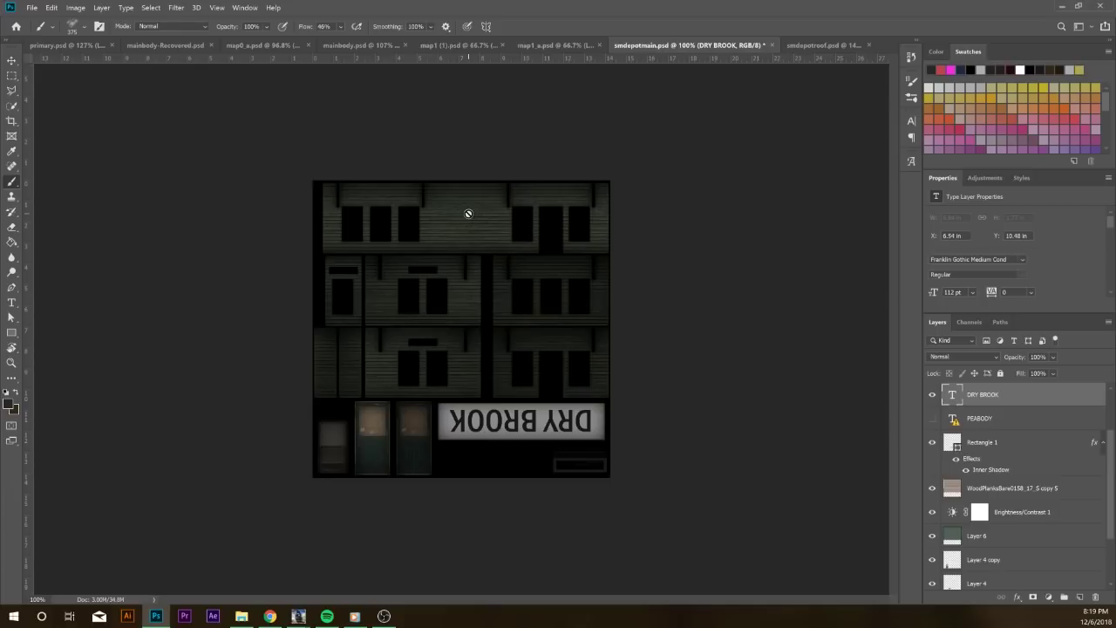